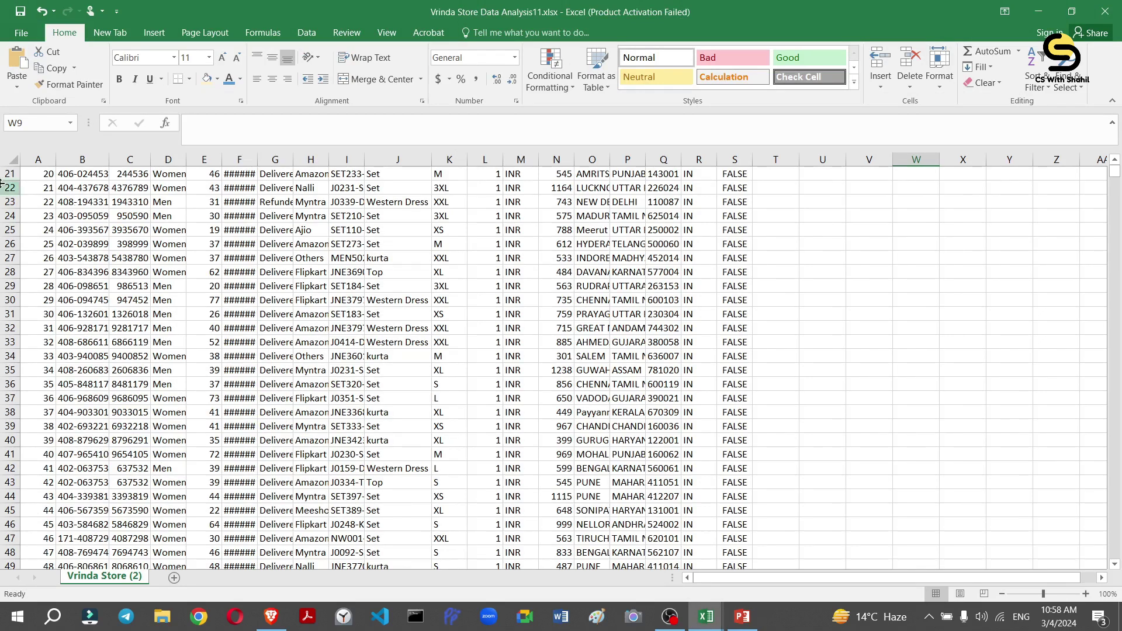
Widen the Gender column so that its entries are easier to read.
scroll(108, 205, "up", 7)
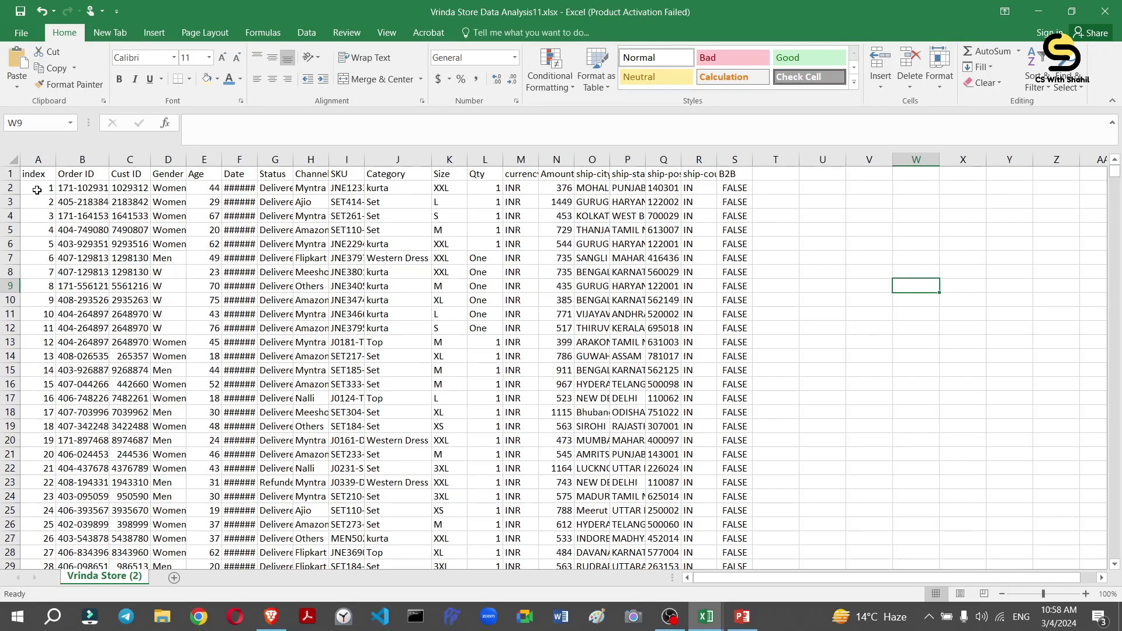
left_click(80, 189)
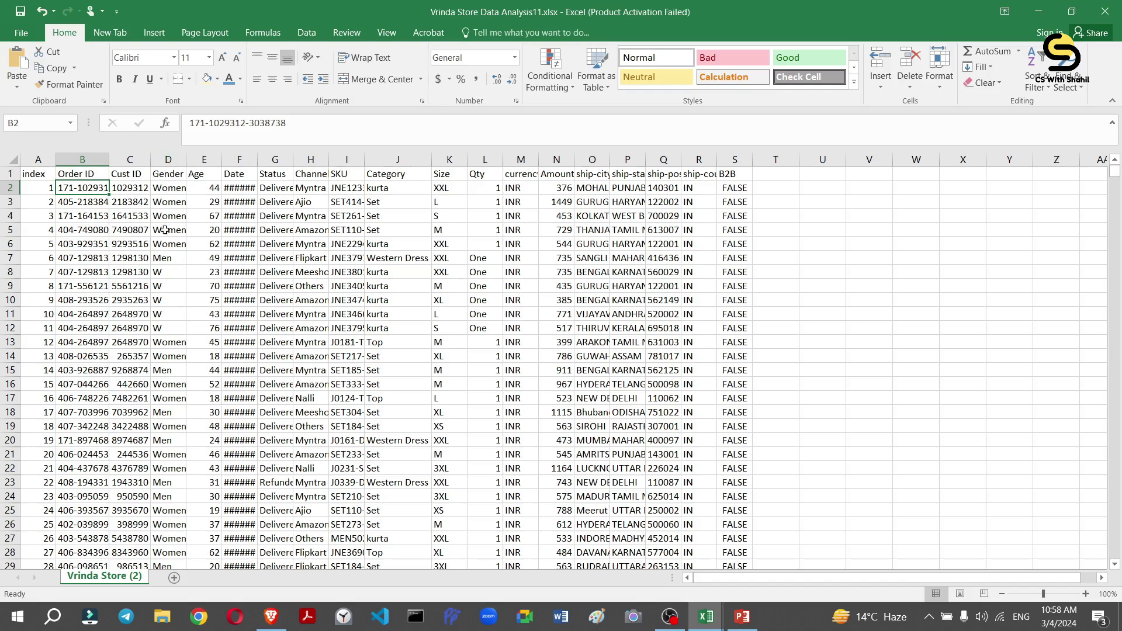
left_click_drag(187, 161, 224, 161)
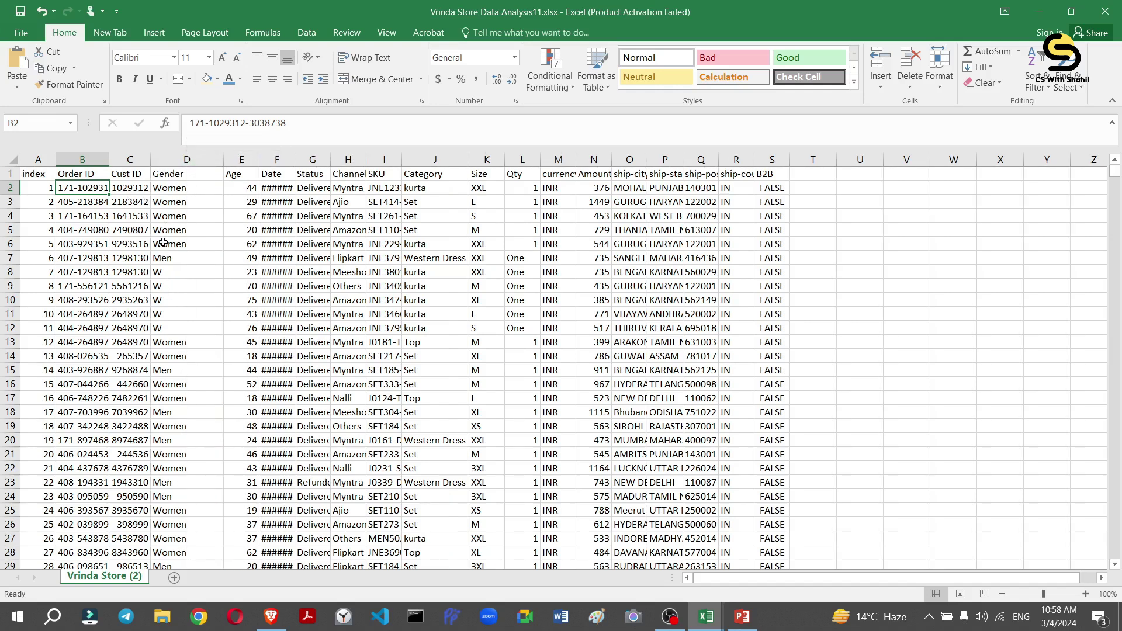
scroll(162, 413, "down", 3)
scroll(161, 414, "up", 3)
Add a filter to the Gender column and show only the rows with the value M.
left_click(202, 159)
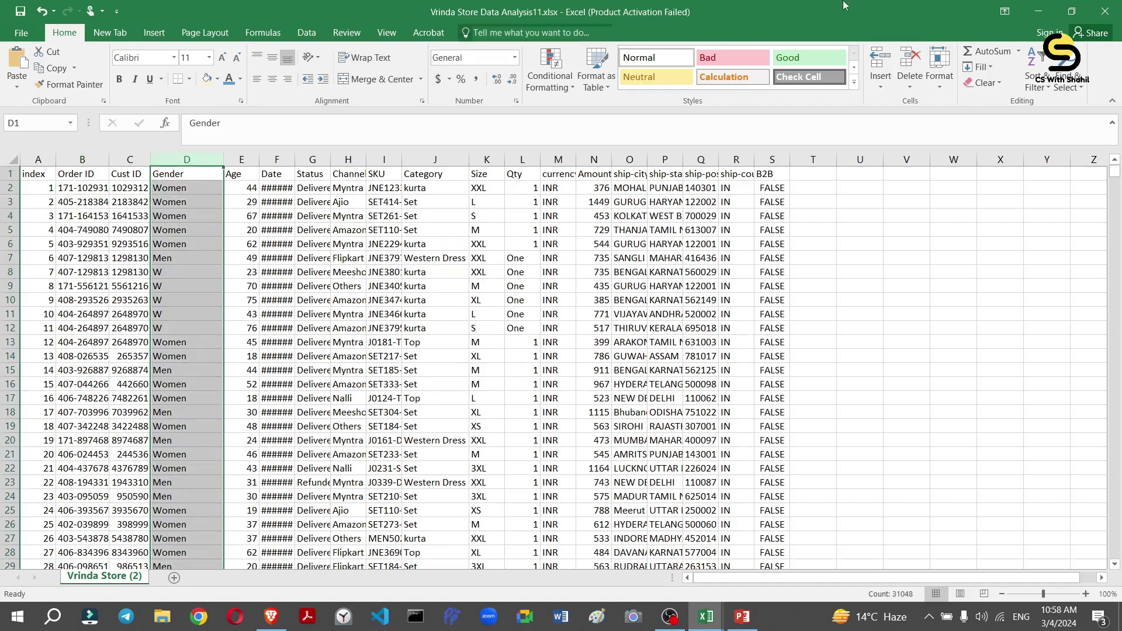
left_click(1033, 83)
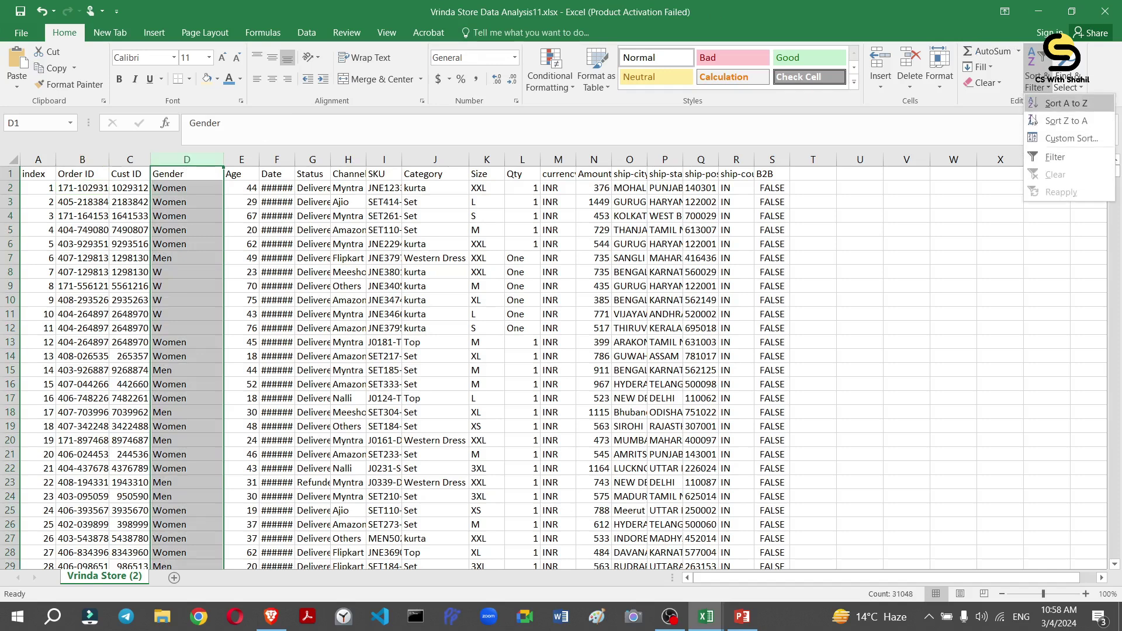
left_click(1040, 159)
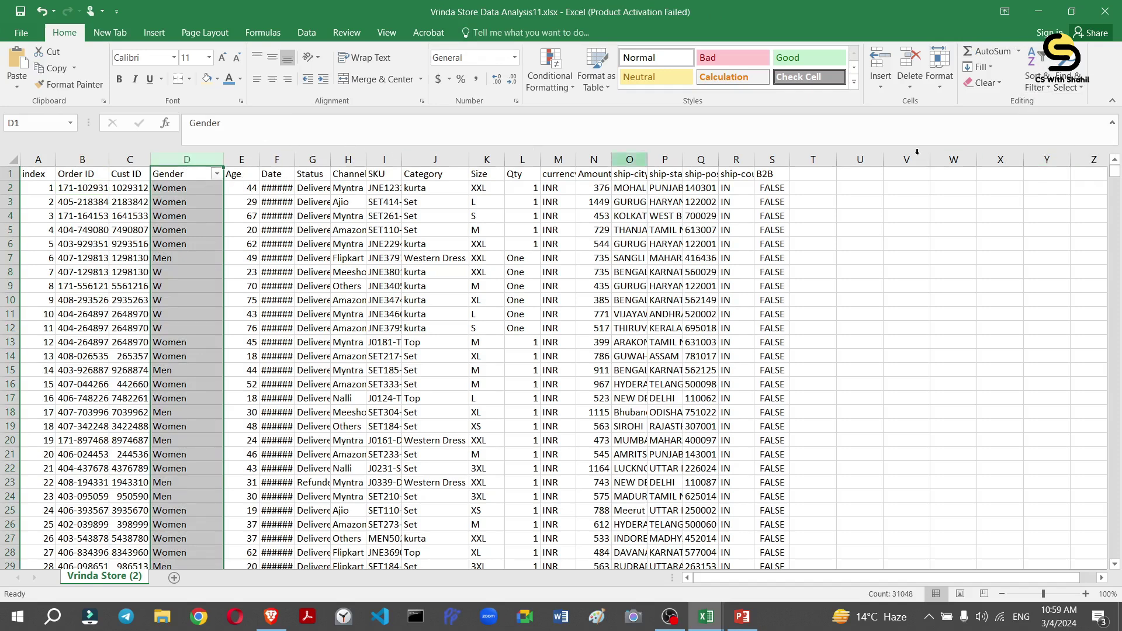
left_click(215, 174)
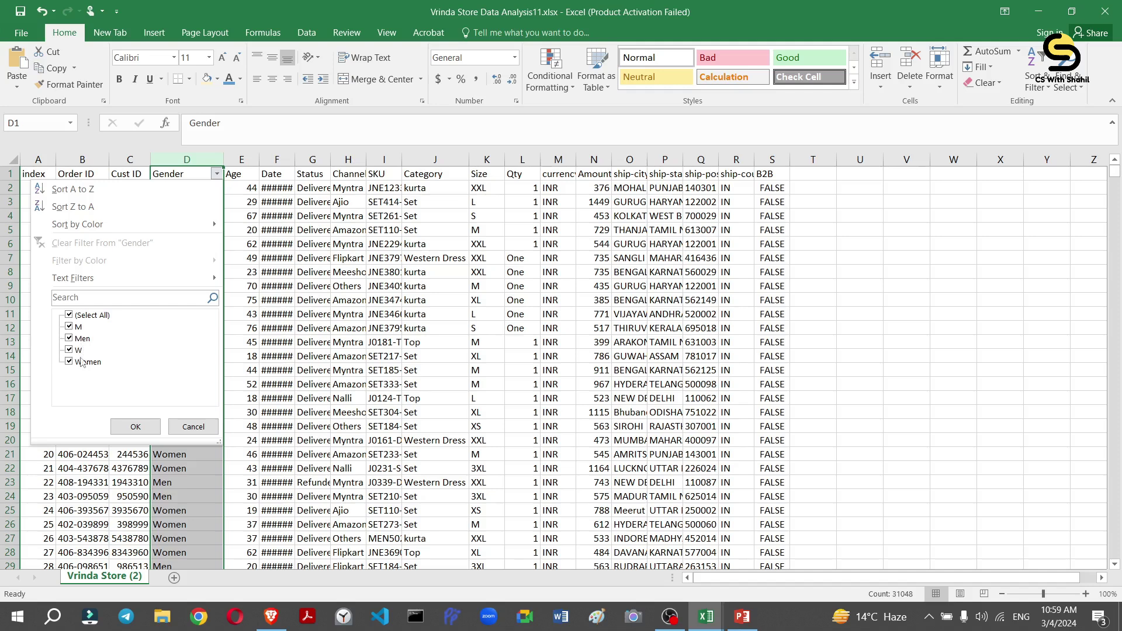
left_click(69, 316)
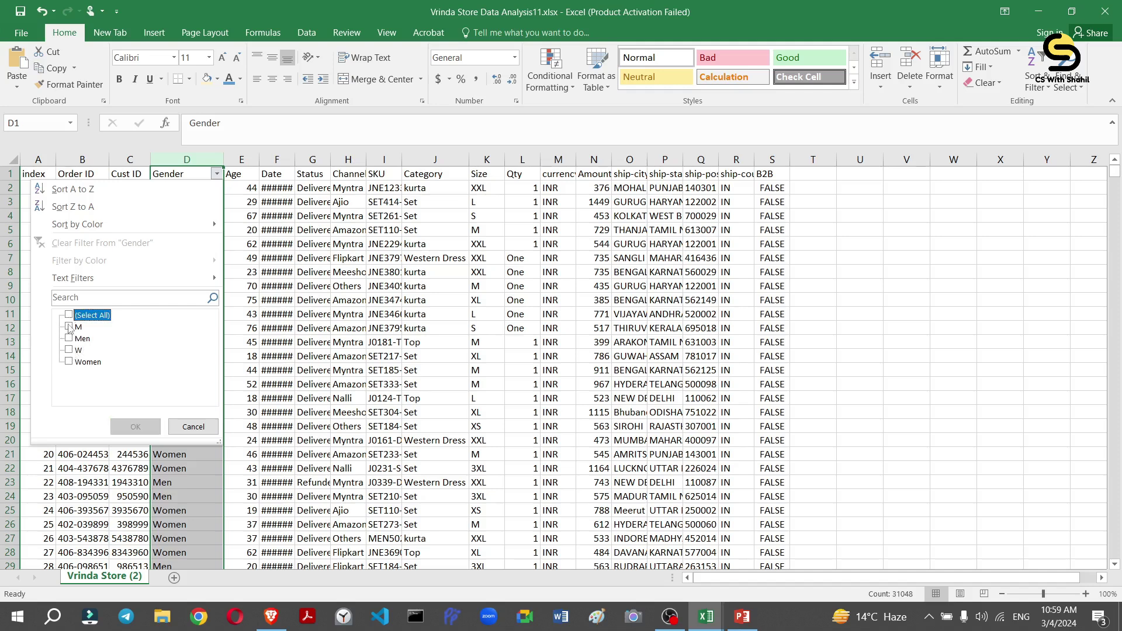
left_click(69, 328)
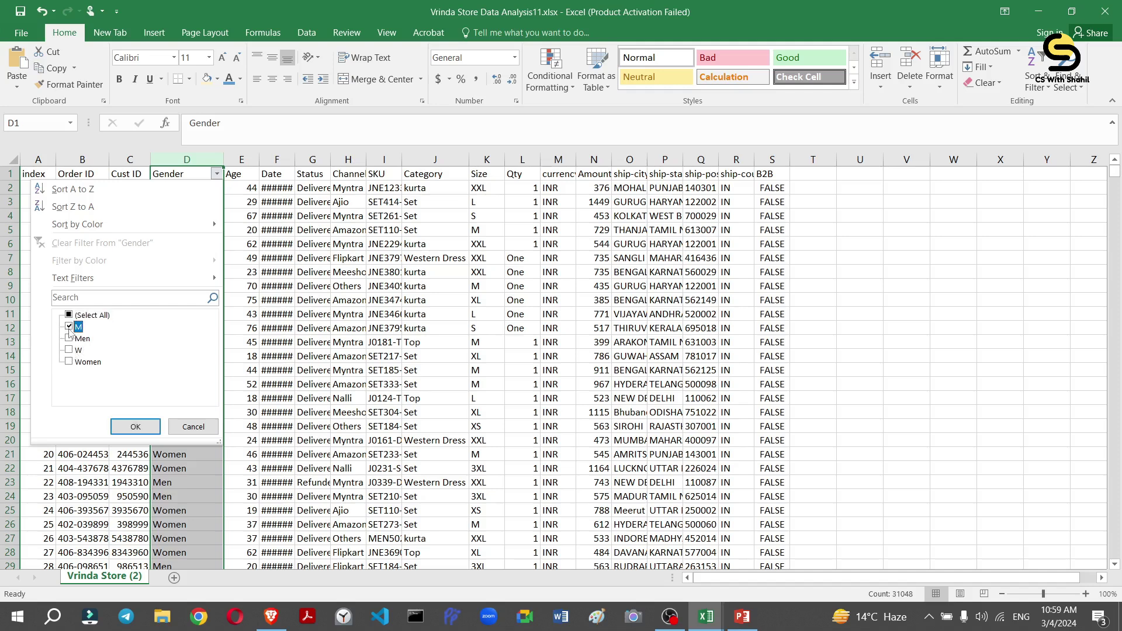
left_click(135, 426)
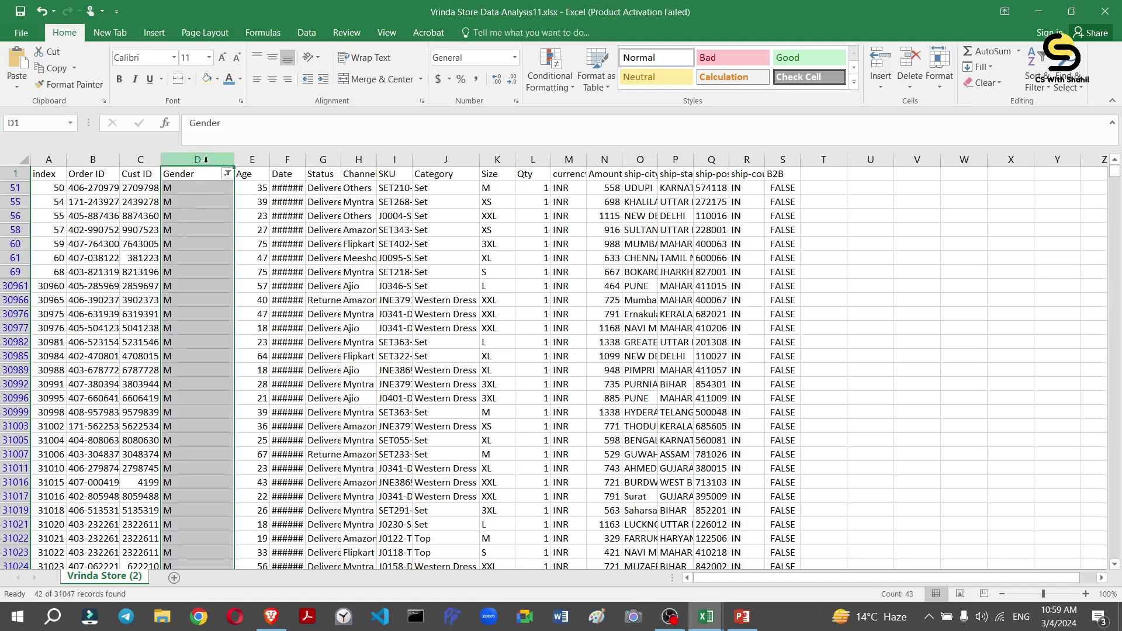
Replace every M in the filtered Gender column with Men.
key("ctrl+f")
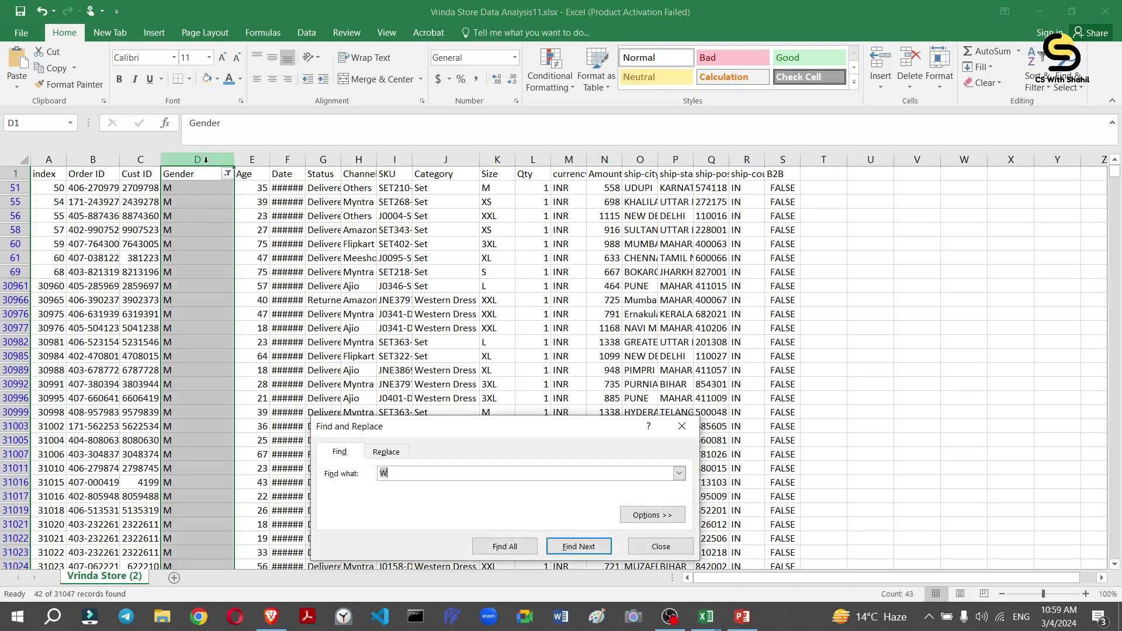
left_click(382, 455)
left_click_drag(408, 439, 493, 246)
left_click(483, 285)
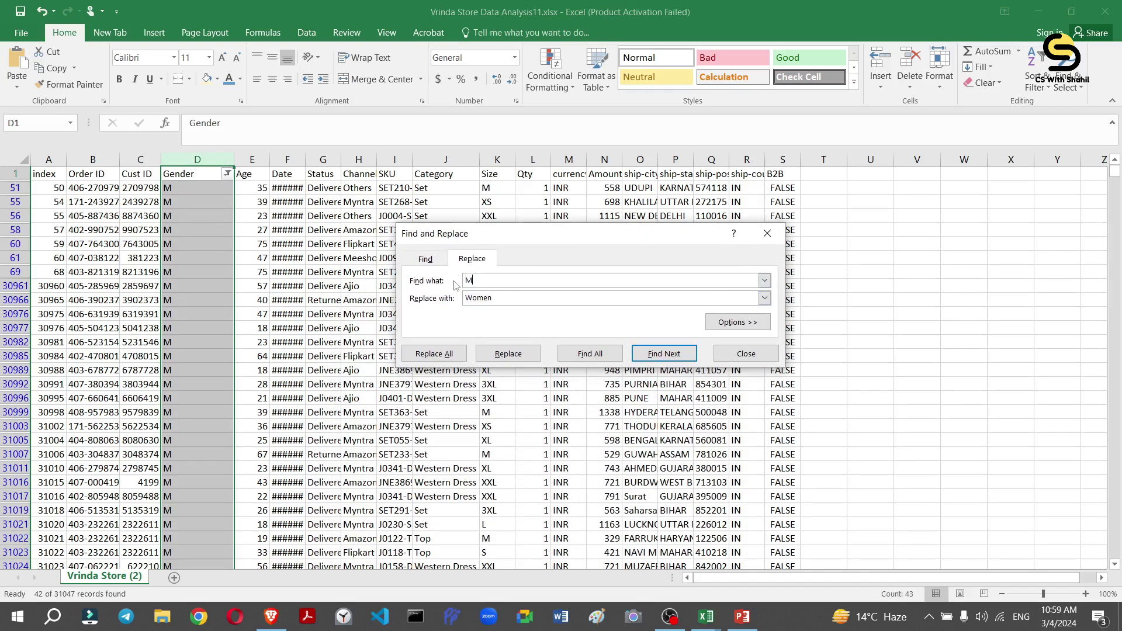
double_click(490, 297)
type("Men")
left_click(433, 353)
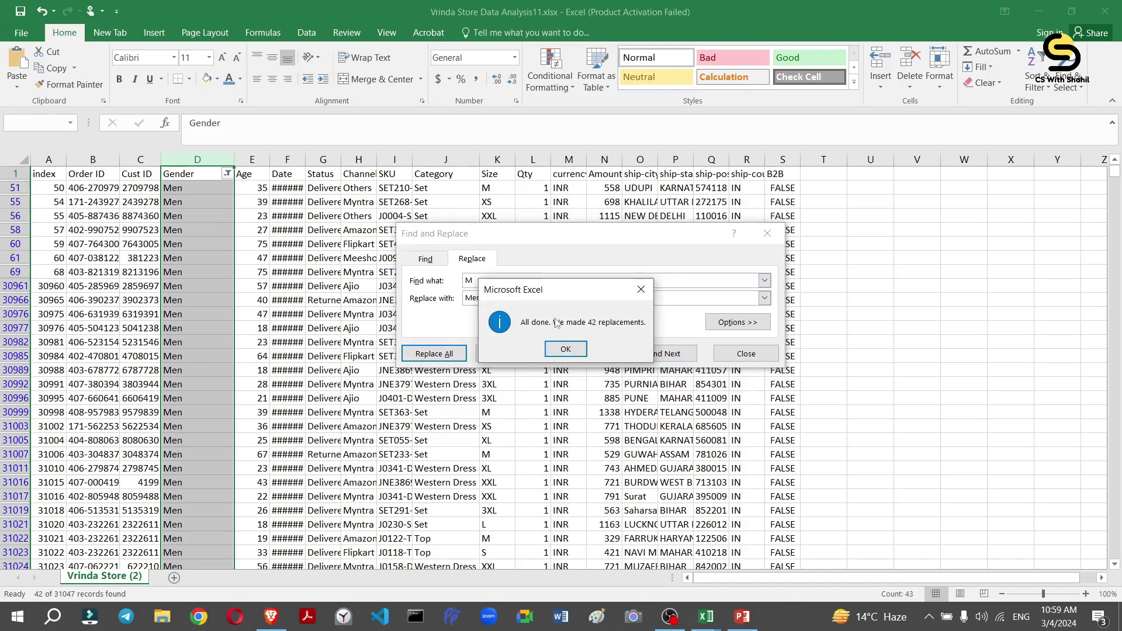
left_click(565, 350)
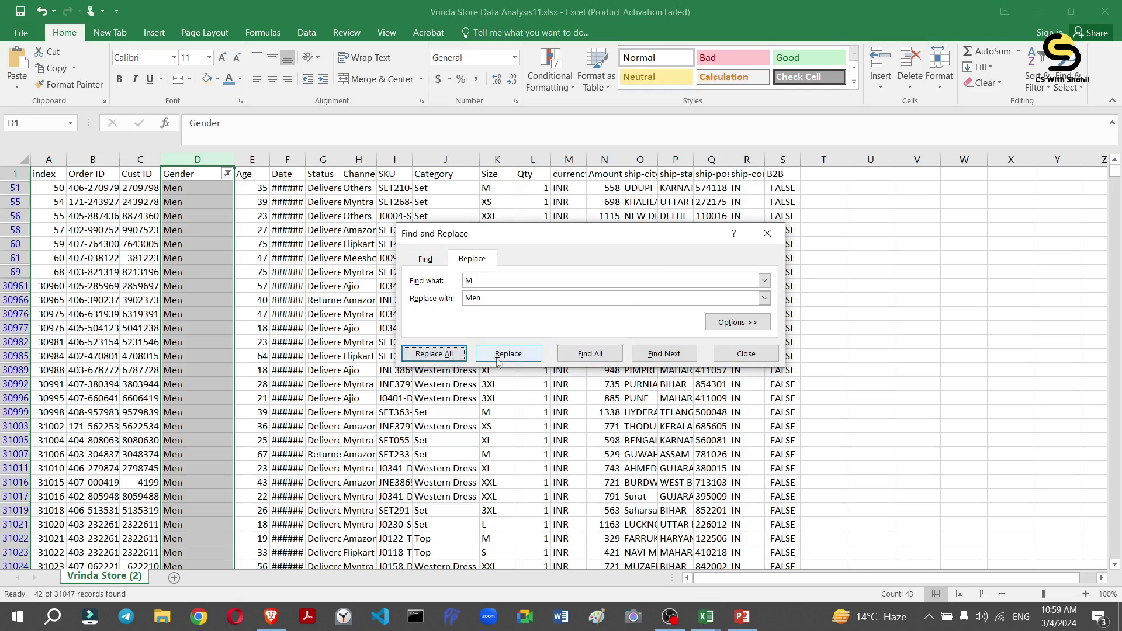
left_click(768, 234)
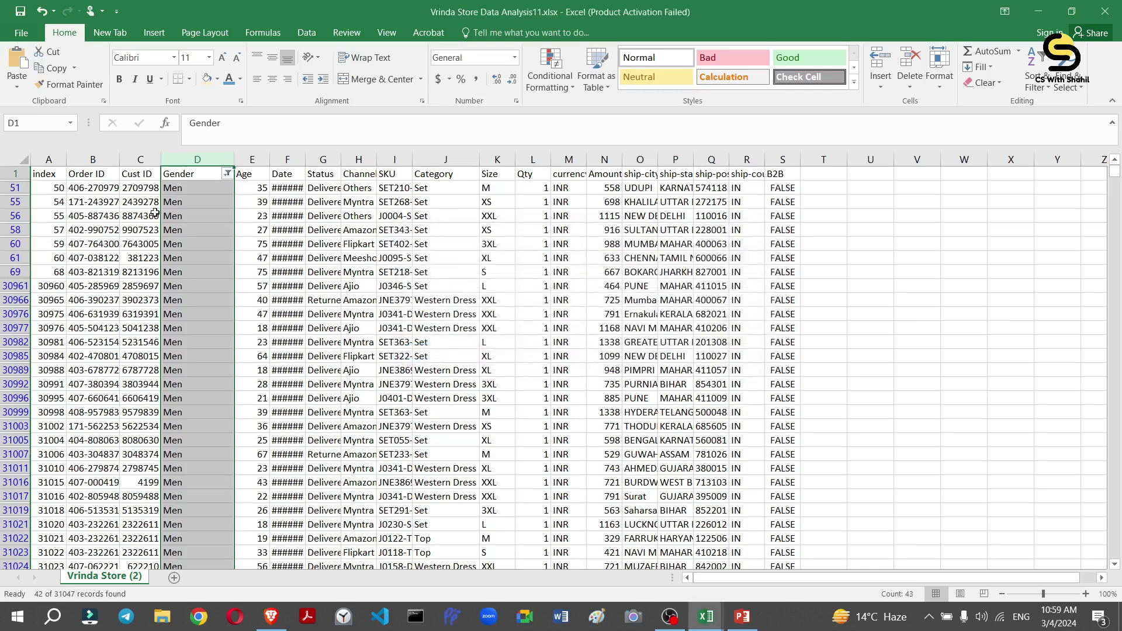
Change the Gender filter to show only the rows with the value W.
left_click(226, 174)
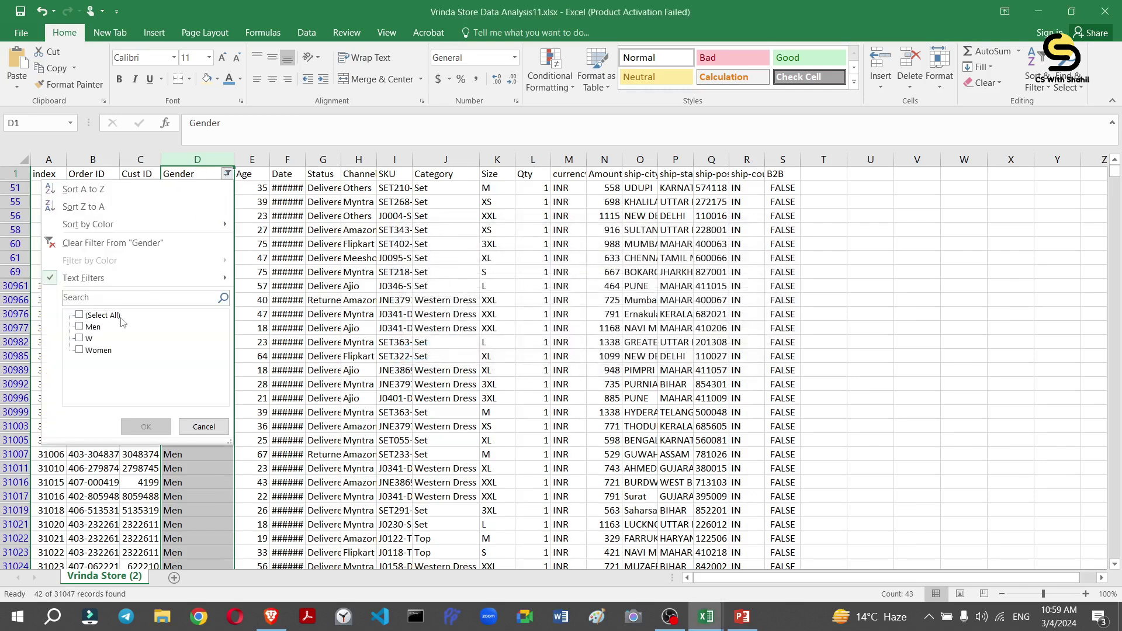
left_click(80, 339)
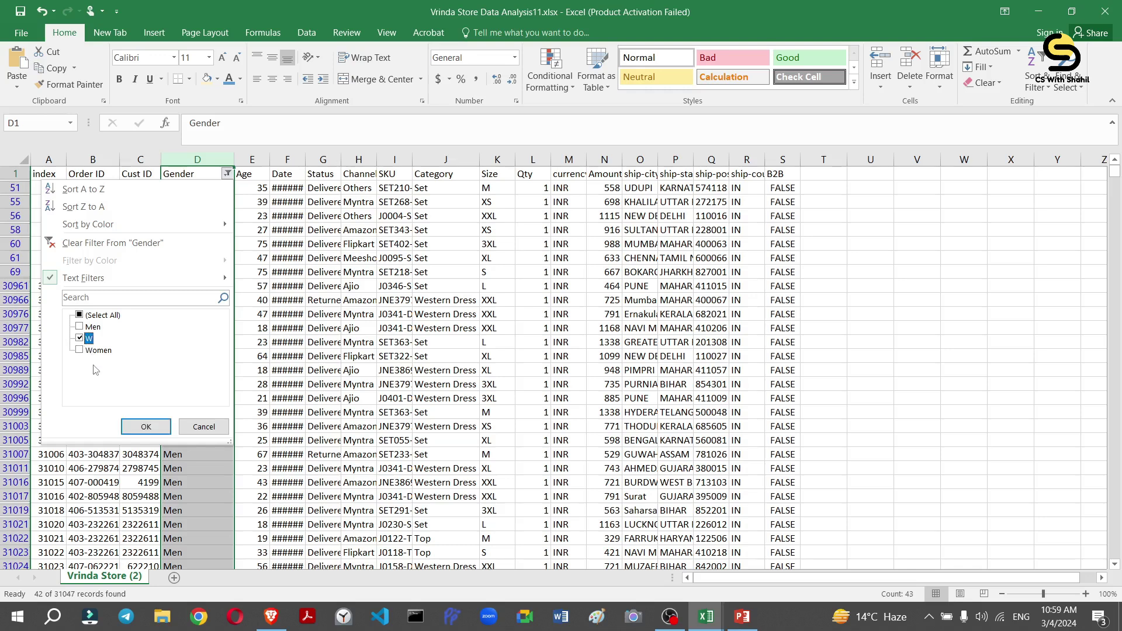
left_click(145, 427)
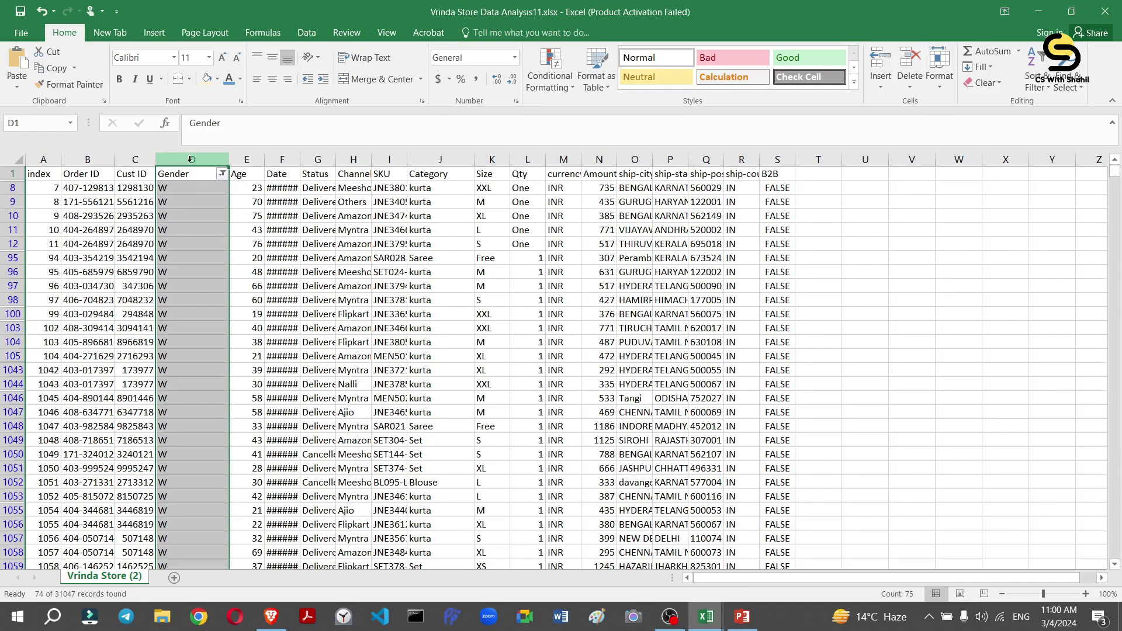
Replace every W in the filtered Gender column with Women.
key("ctrl+f")
left_click(463, 277)
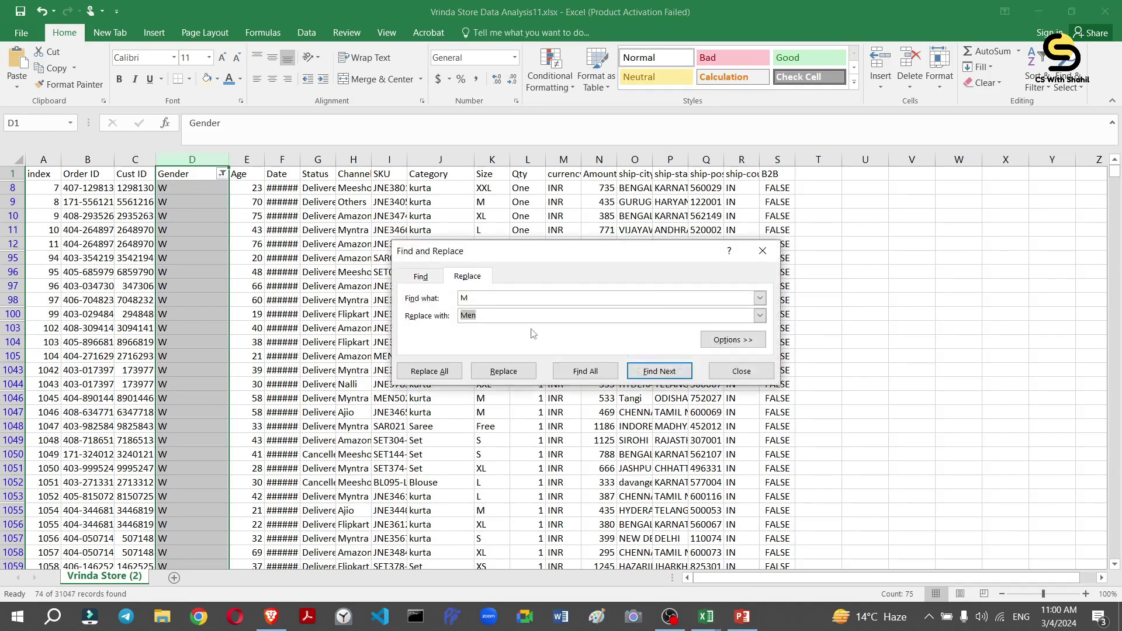
left_click(463, 299)
double_click(463, 299)
double_click(467, 316)
type("W")
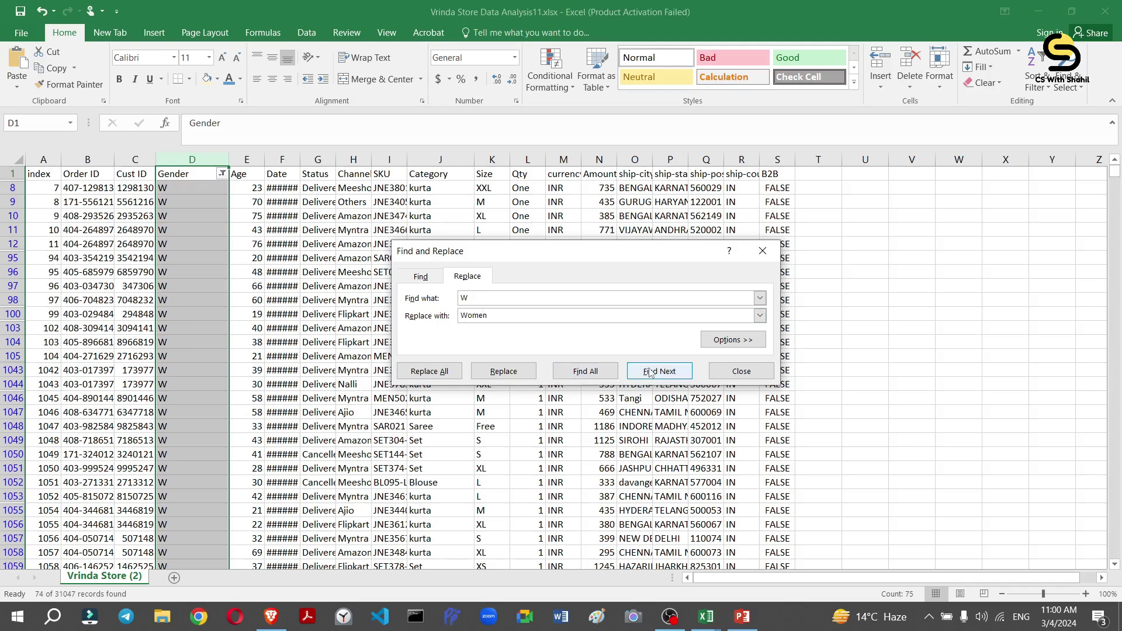
left_click(435, 371)
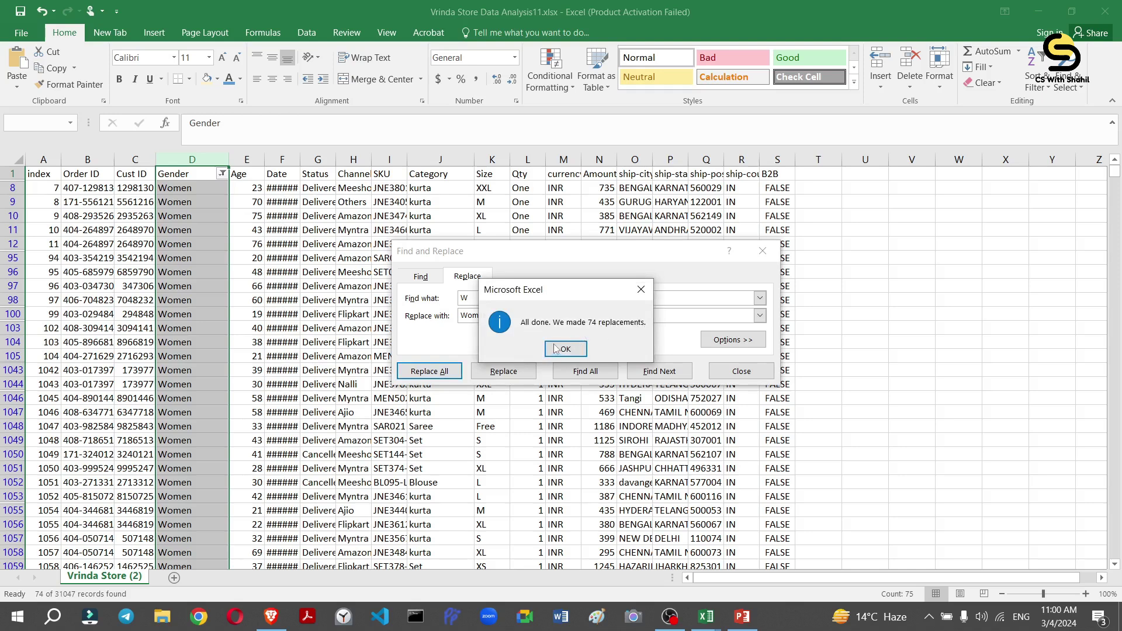
left_click(563, 349)
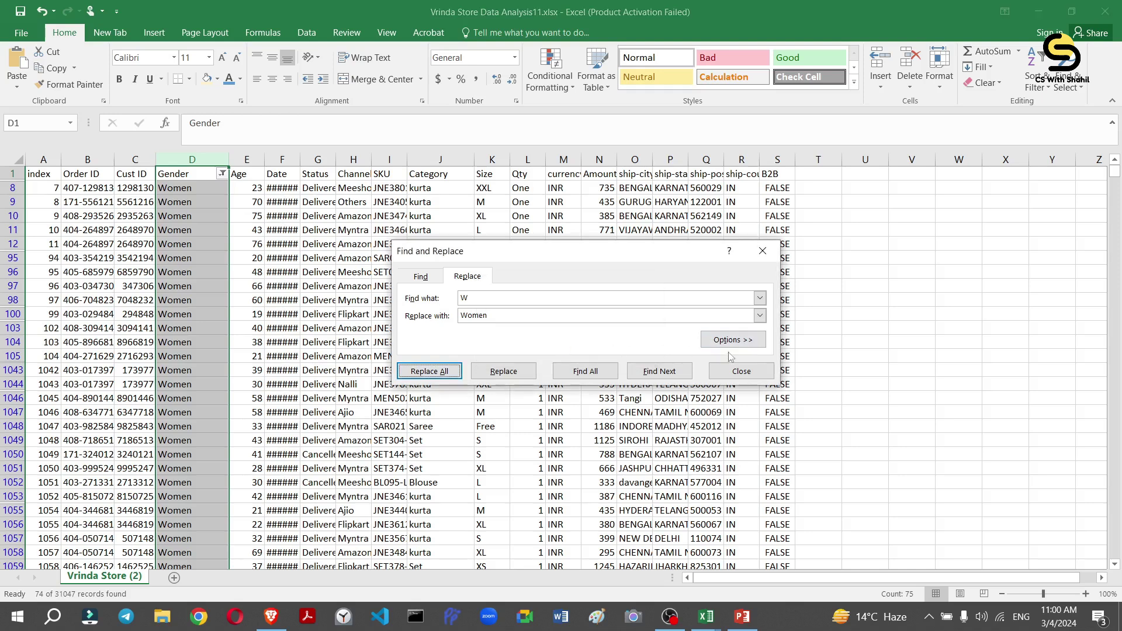
left_click(741, 372)
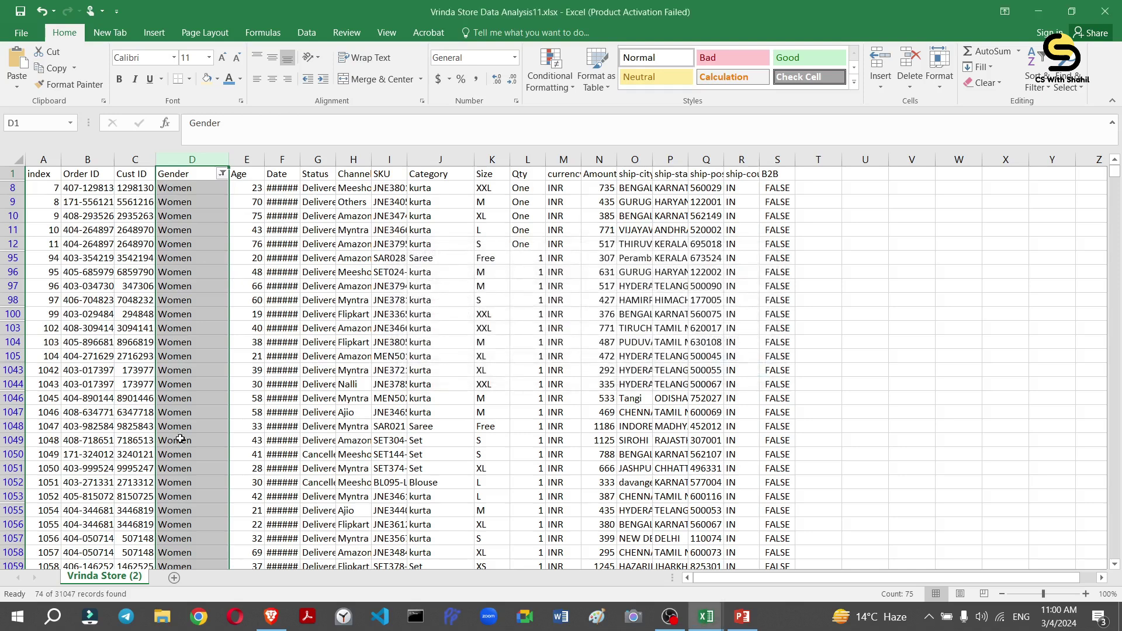
Show all Gender values again and remove the filter from the column.
left_click(222, 174)
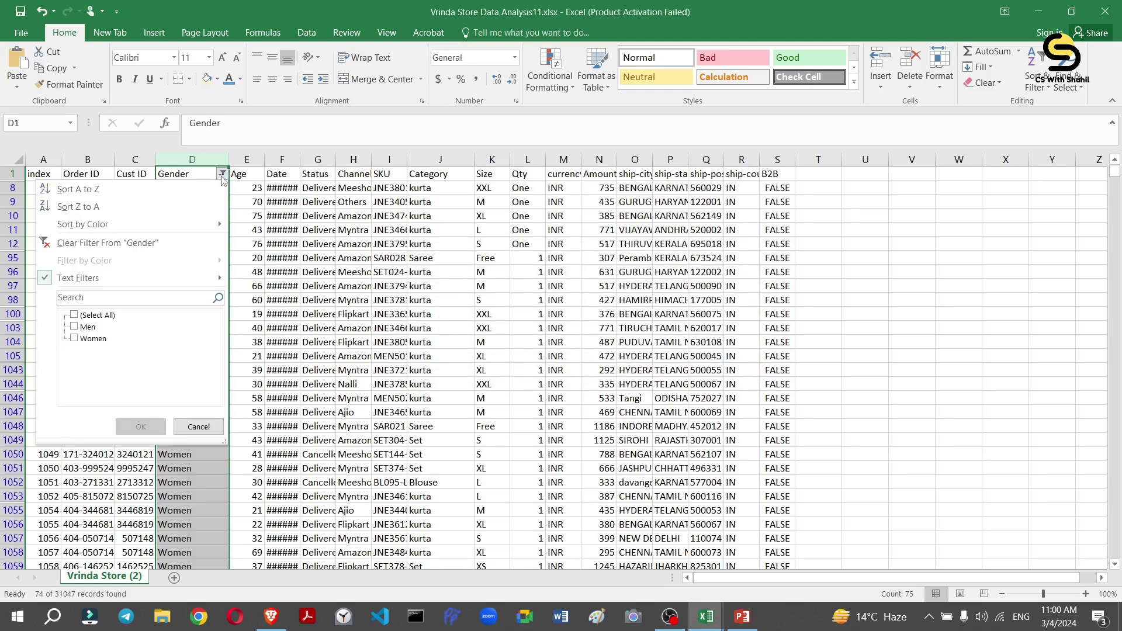
left_click(74, 316)
left_click(129, 426)
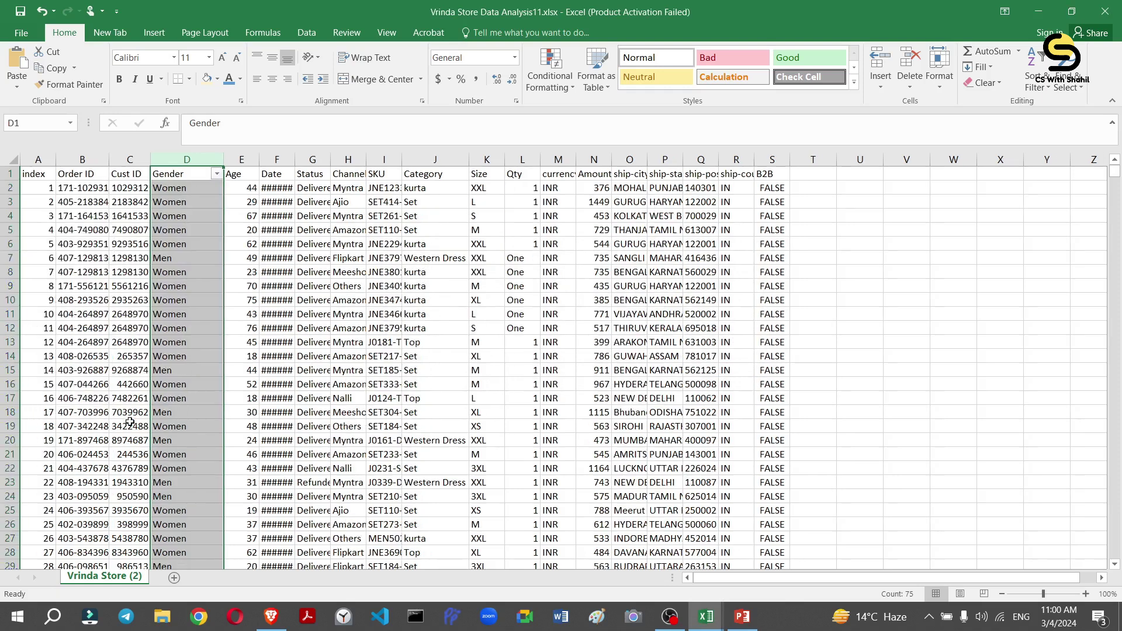
left_click(1040, 84)
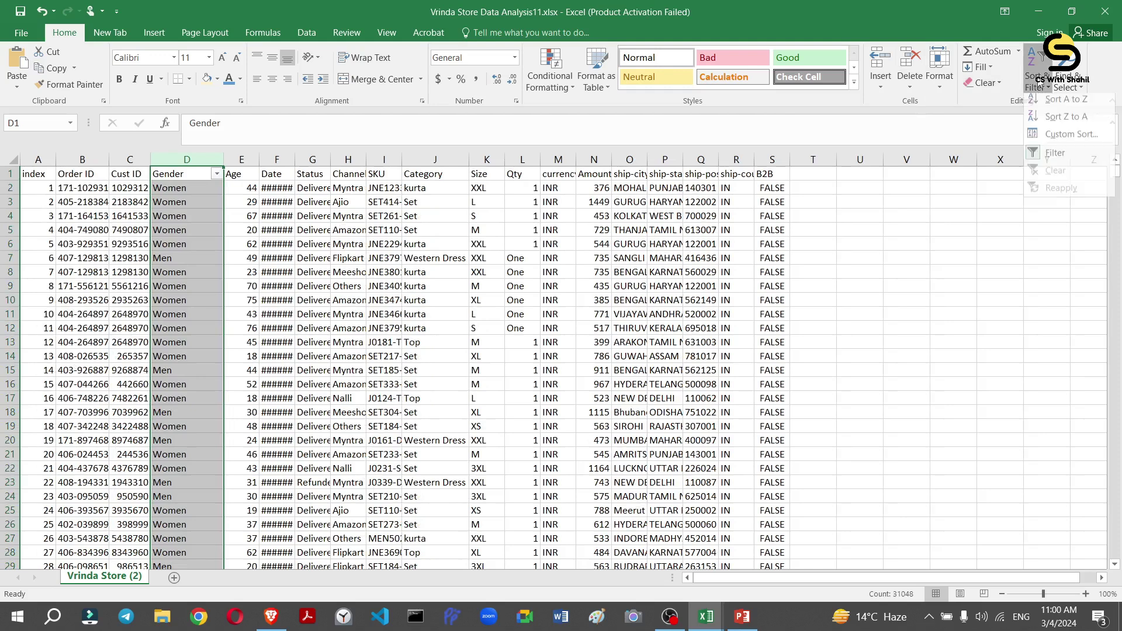
left_click(1038, 158)
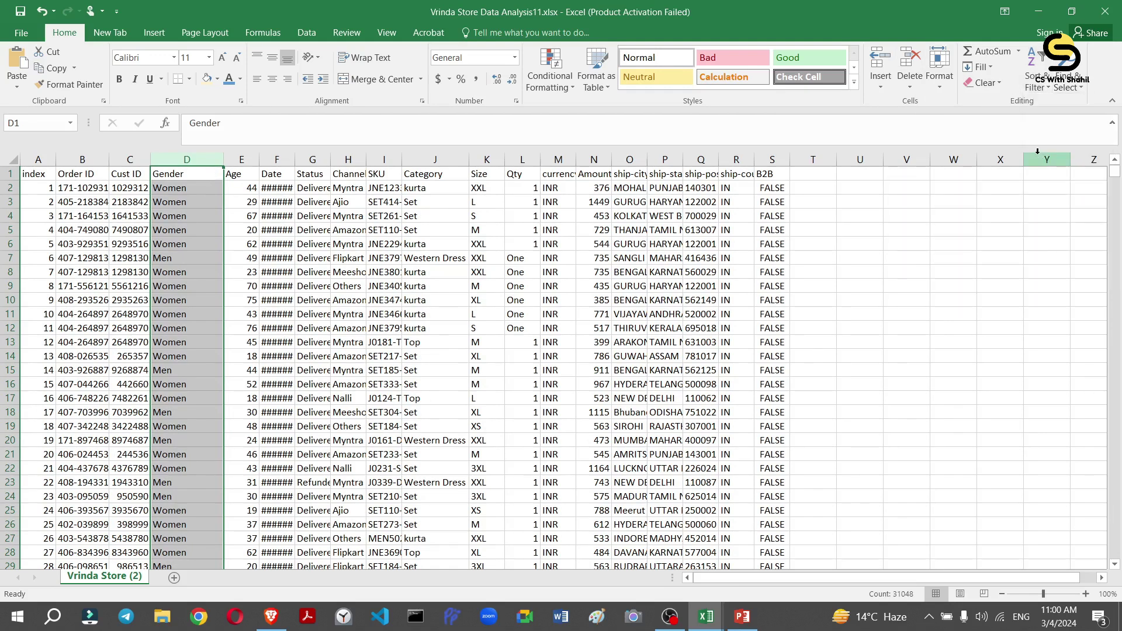
Widen the Age column slightly and the Date column enough to display the full dates.
left_click(243, 172)
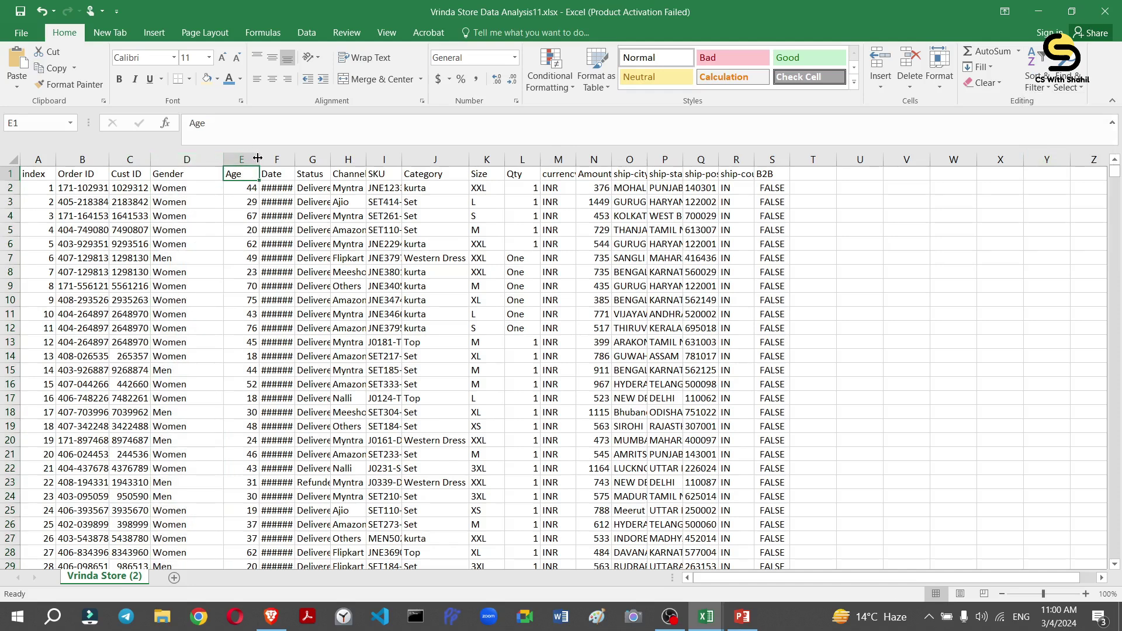
left_click_drag(258, 158, 270, 158)
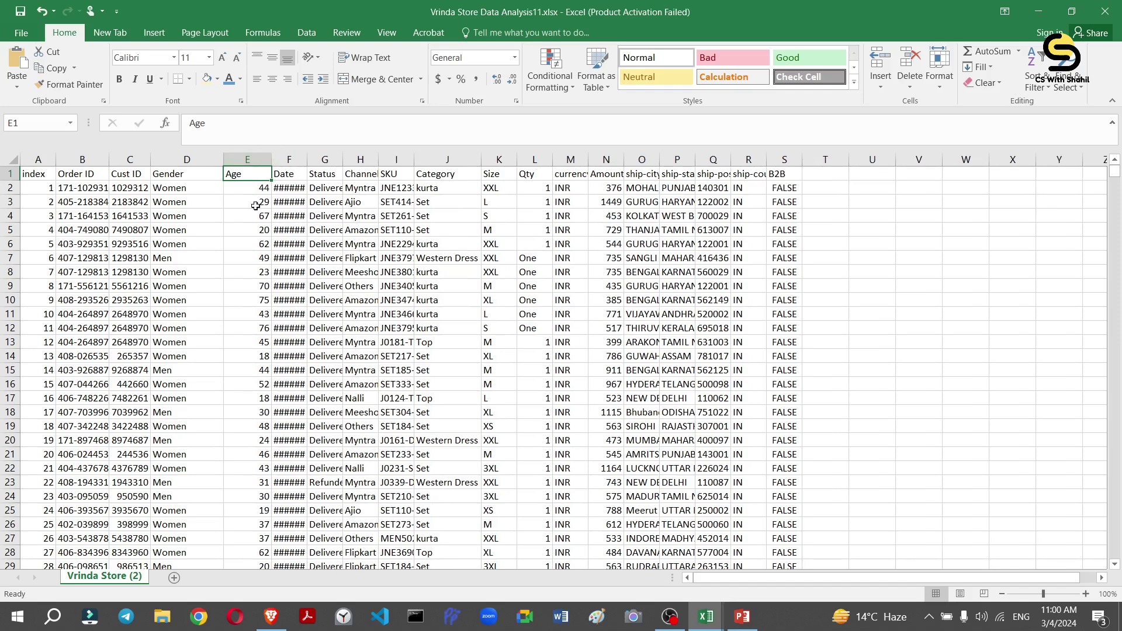
left_click(293, 173)
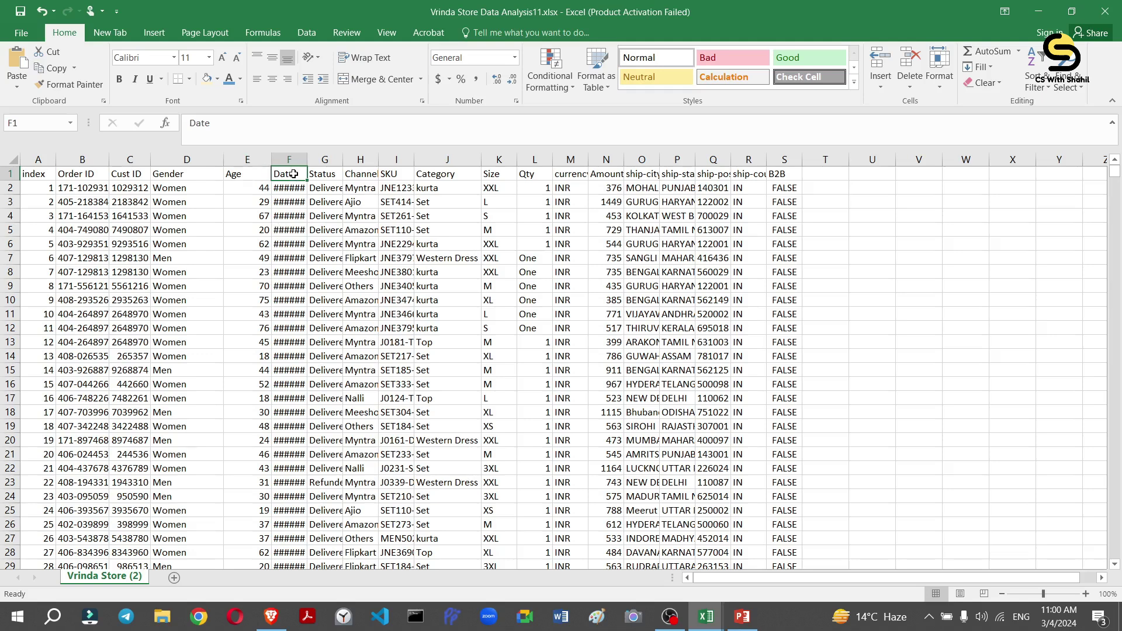
left_click_drag(307, 167, 331, 166)
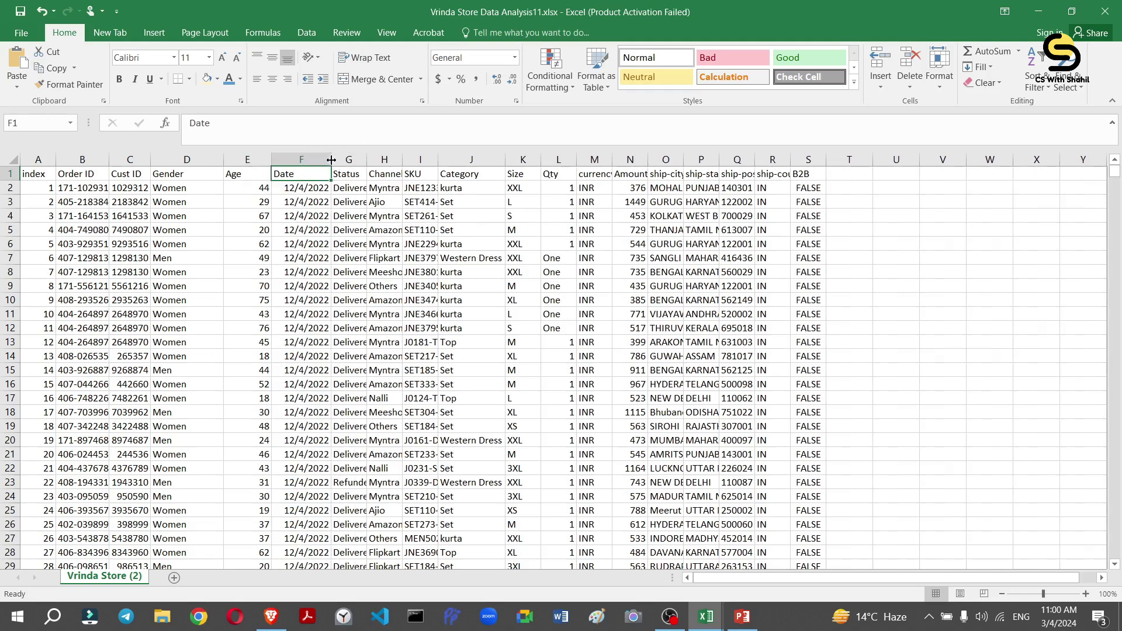
Apply the Short Date number format to the whole Date column.
left_click(352, 172)
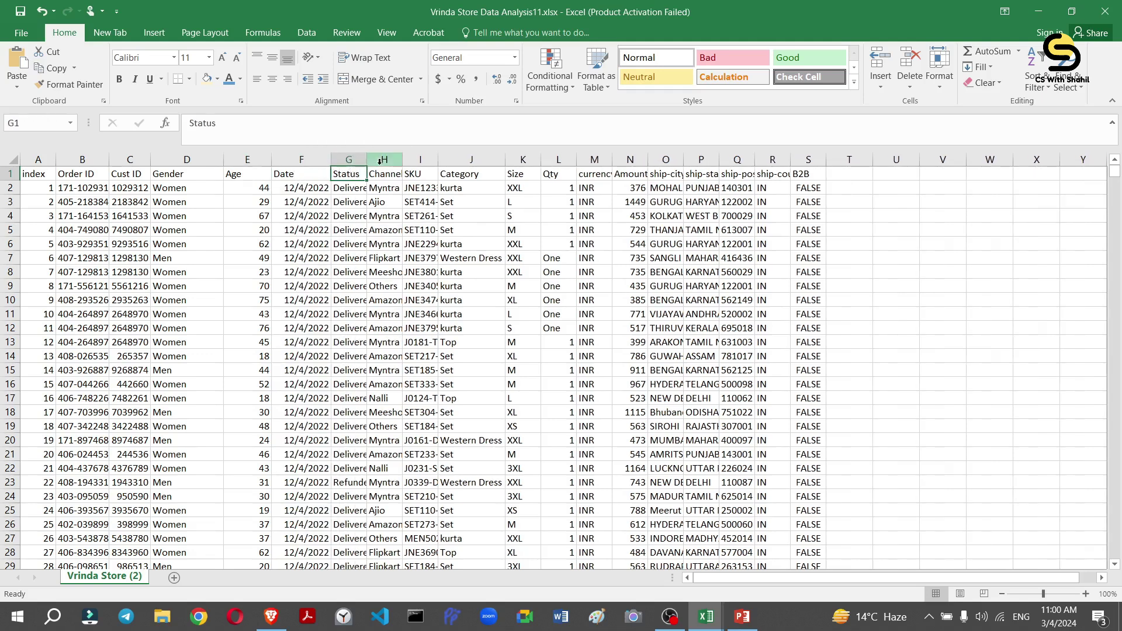
left_click(386, 163)
left_click(306, 158)
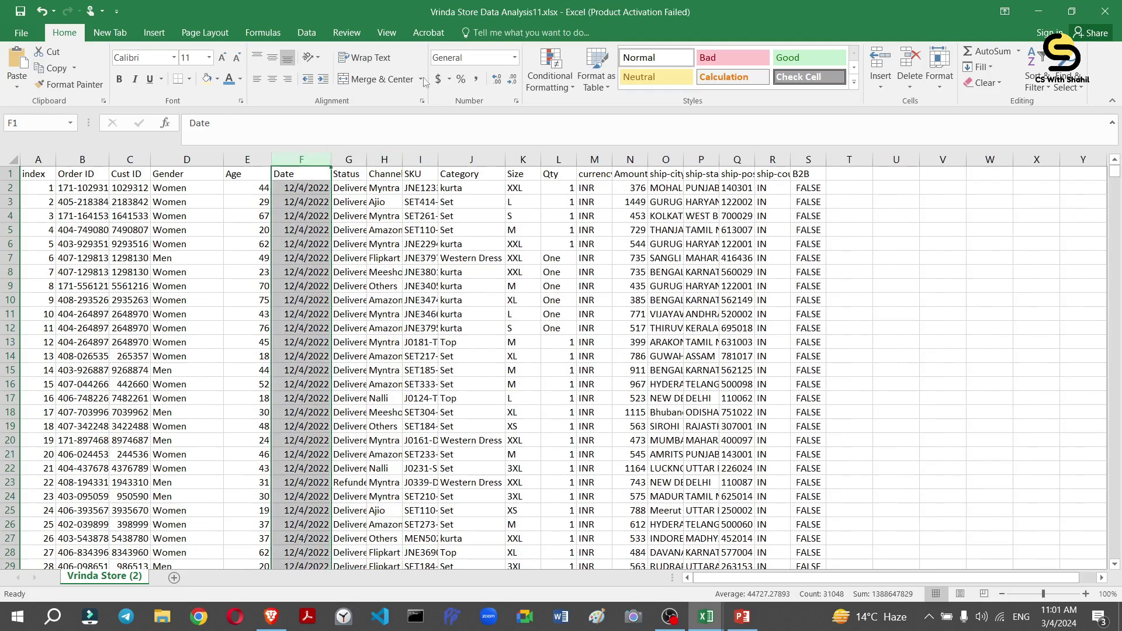
left_click(473, 58)
left_click(515, 57)
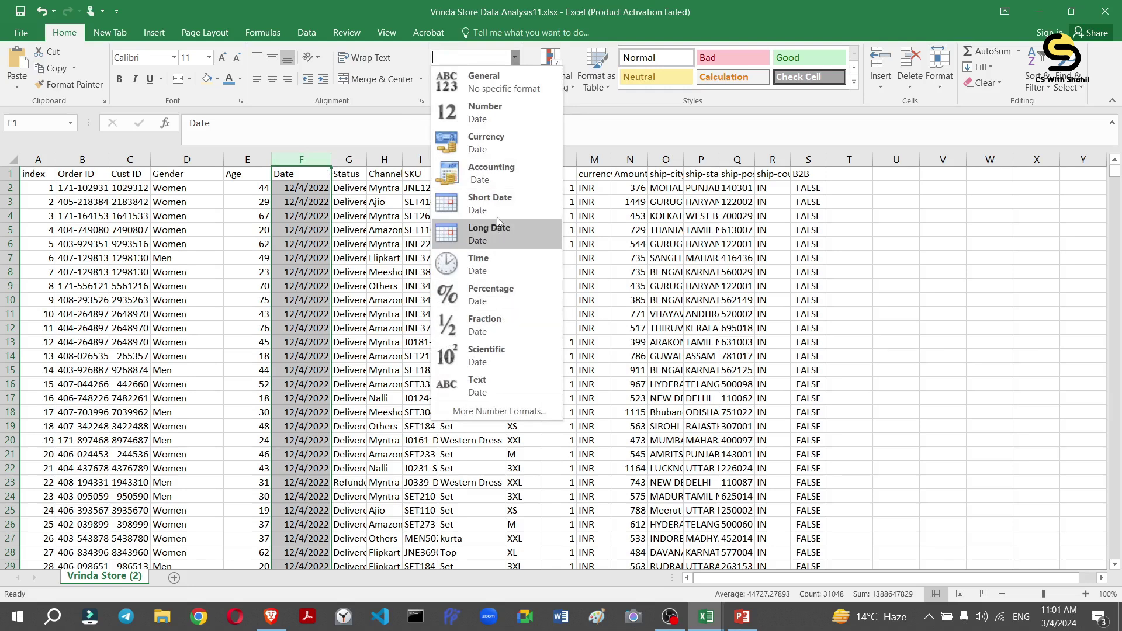
left_click(503, 204)
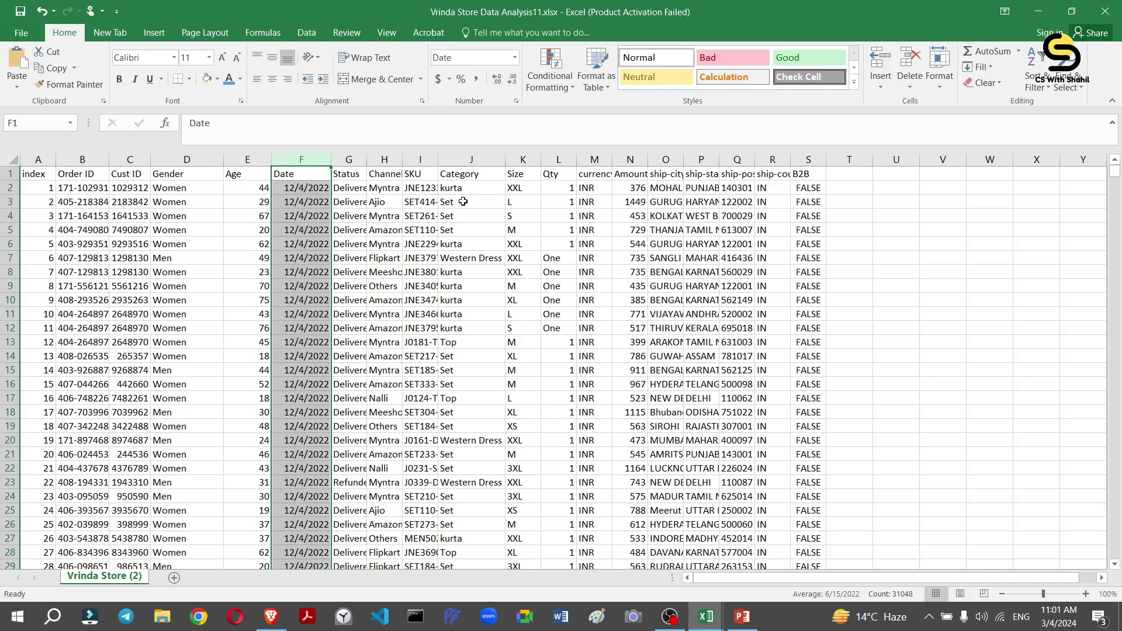
Widen the Qty column slightly and look through its rows for inconsistent quantity entries.
left_click(559, 170)
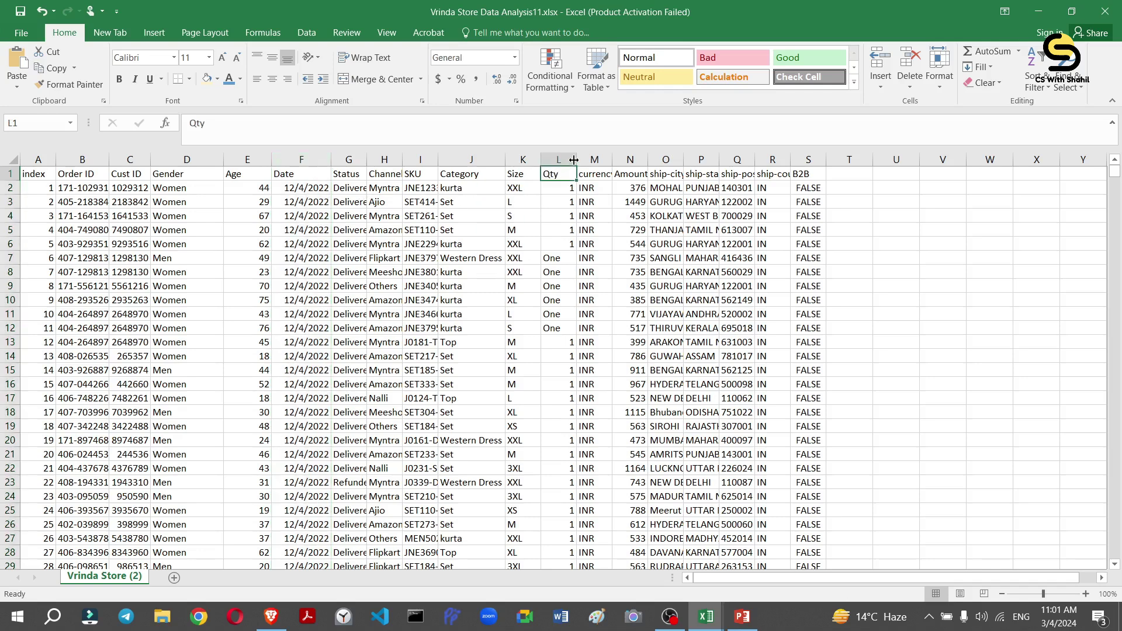
left_click_drag(574, 160, 597, 160)
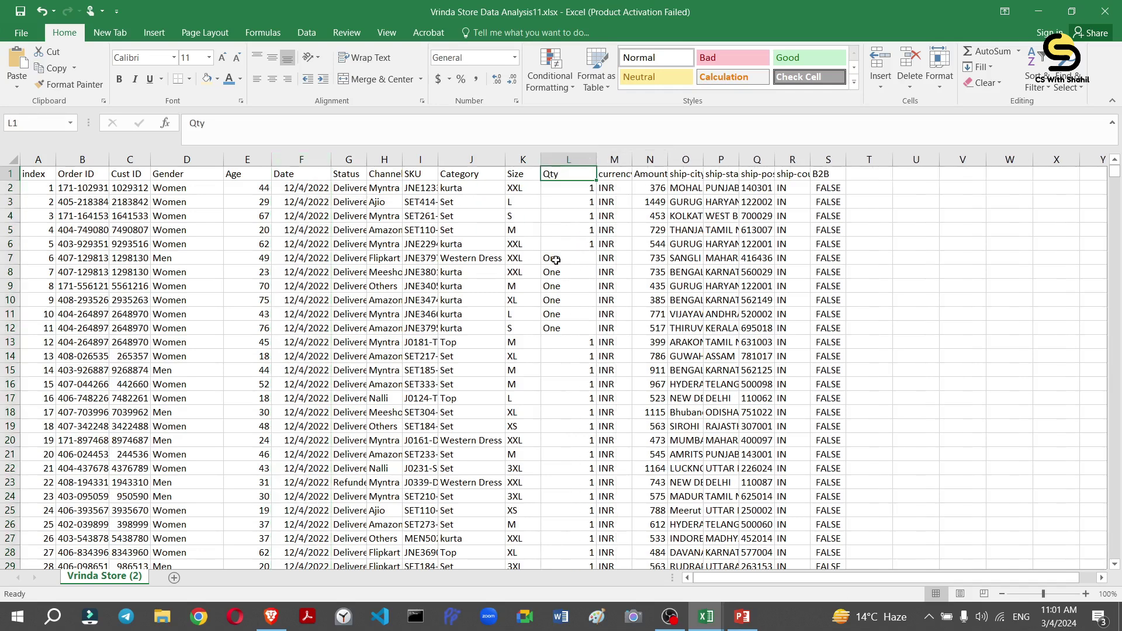
scroll(549, 345, "down", 12)
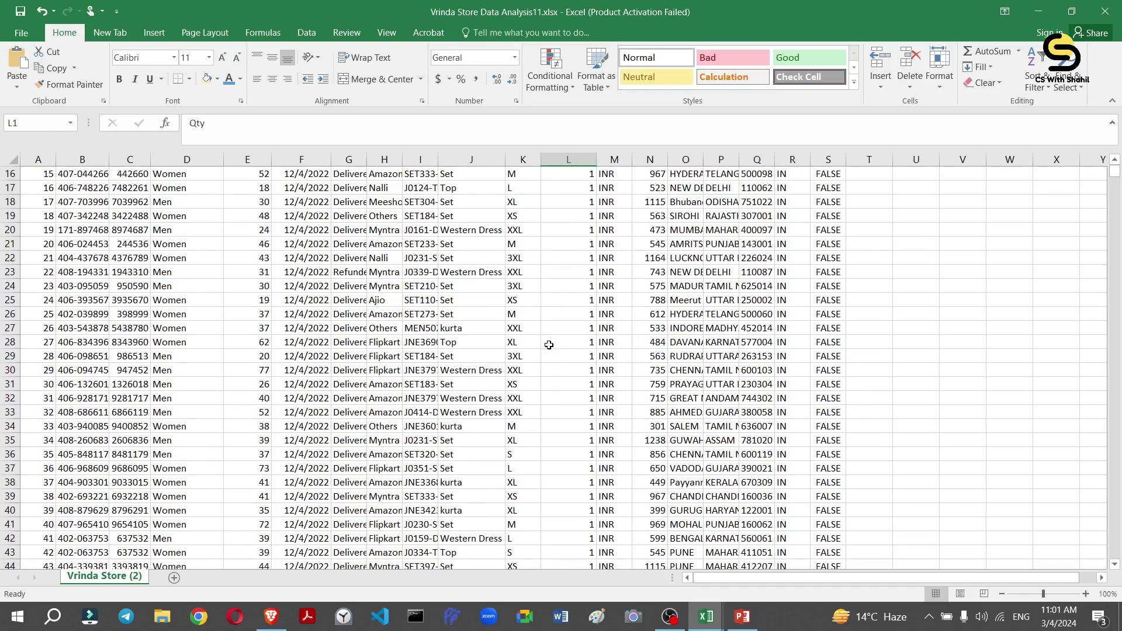
scroll(549, 345, "up", 12)
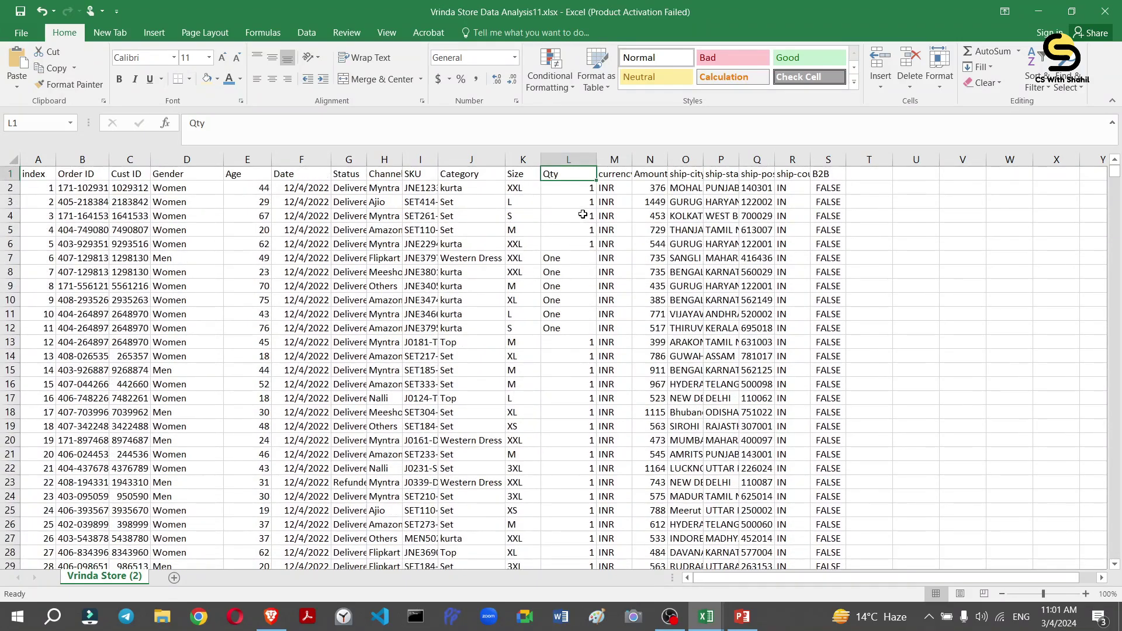
scroll(598, 308, "down", 12)
scroll(599, 308, "up", 12)
Add a filter to the Qty column and review the distinct values in its filter list.
left_click(574, 160)
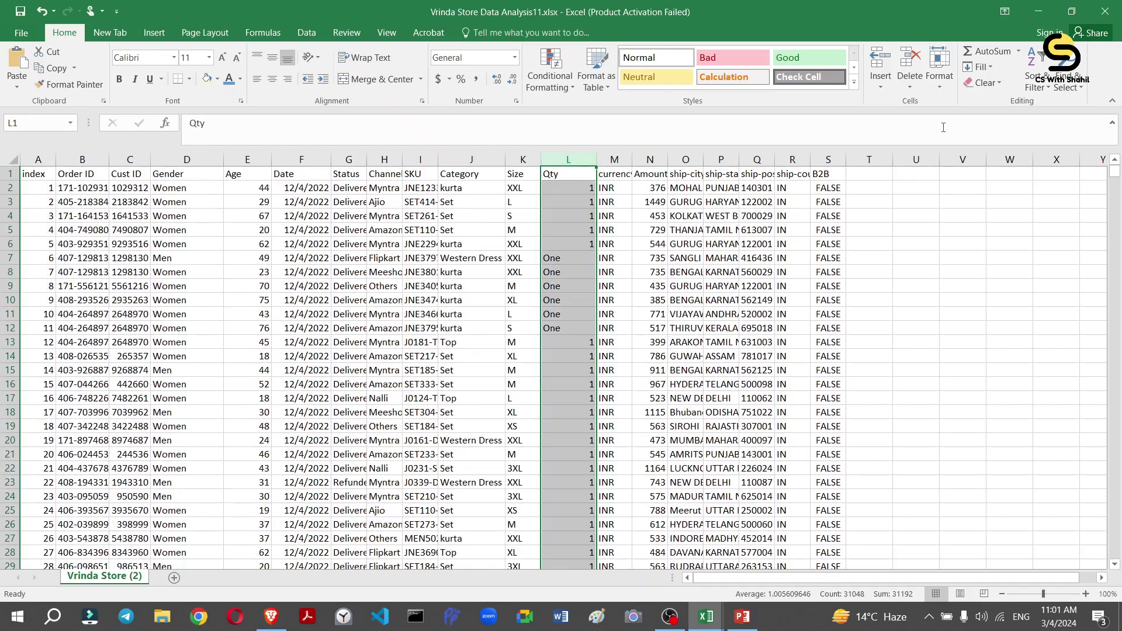
left_click(1037, 82)
left_click(1024, 158)
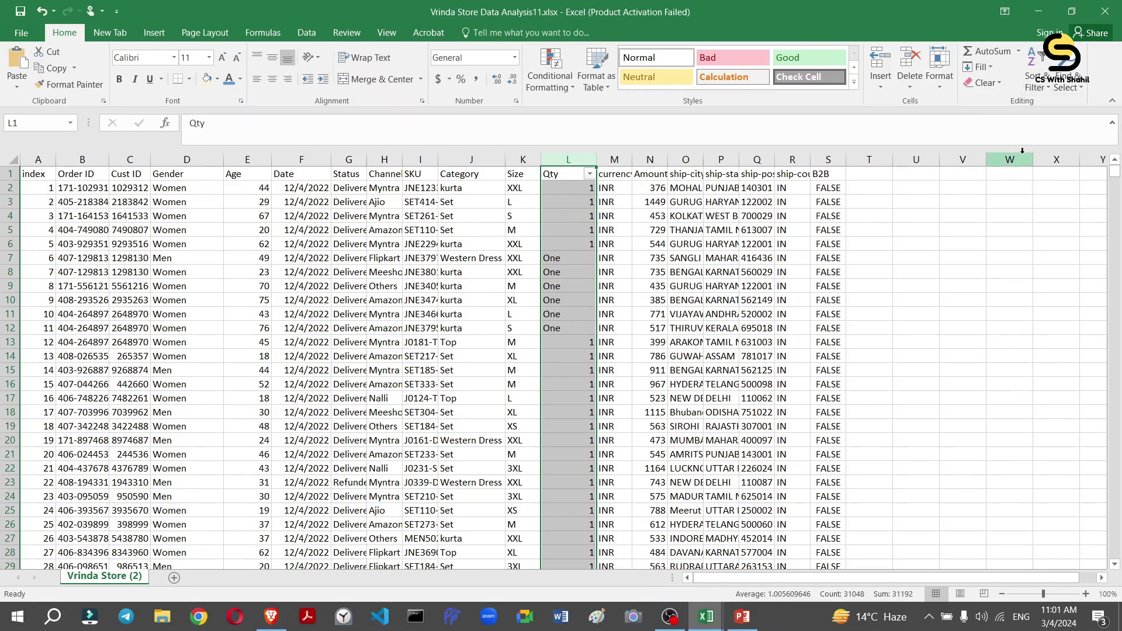
left_click(590, 175)
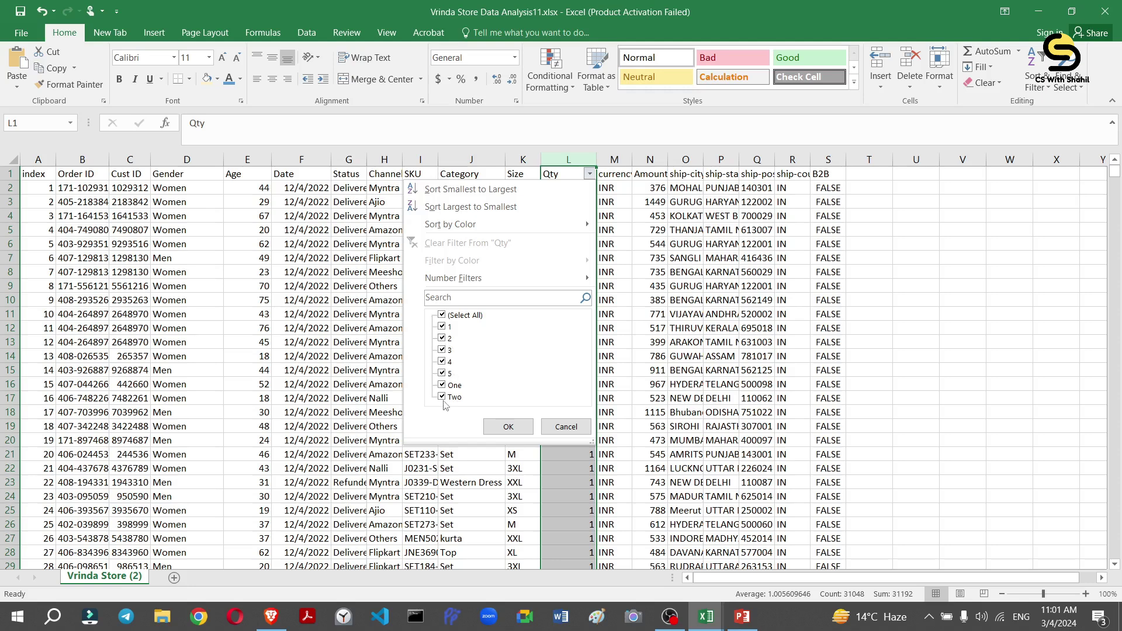
left_click(508, 428)
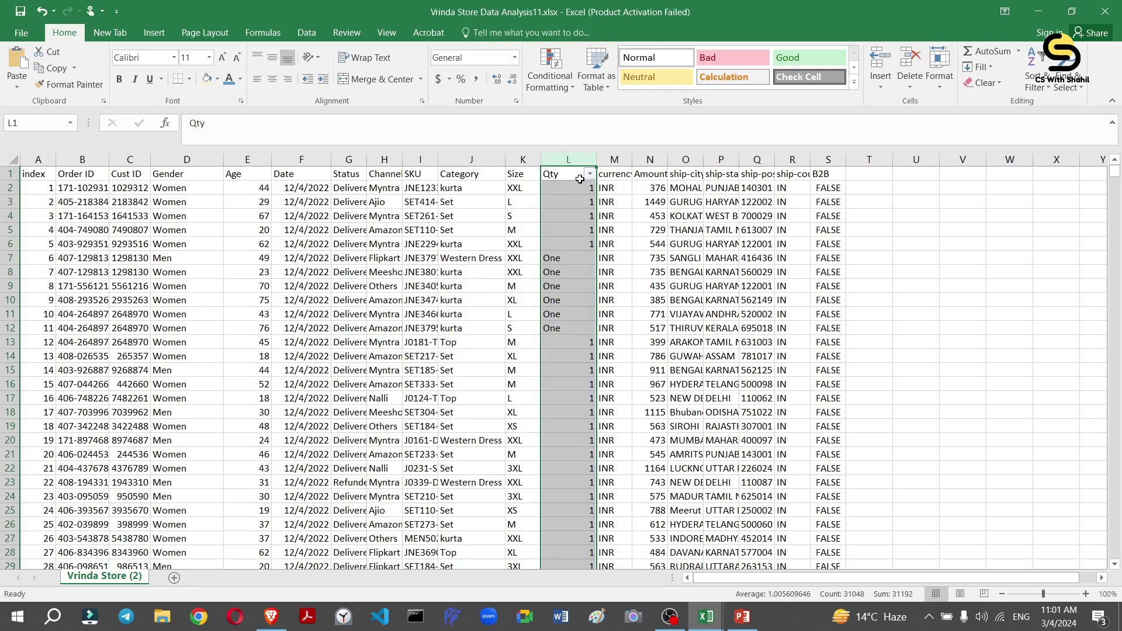
Replace every One in the Qty column with 1.
key("ctrl+f")
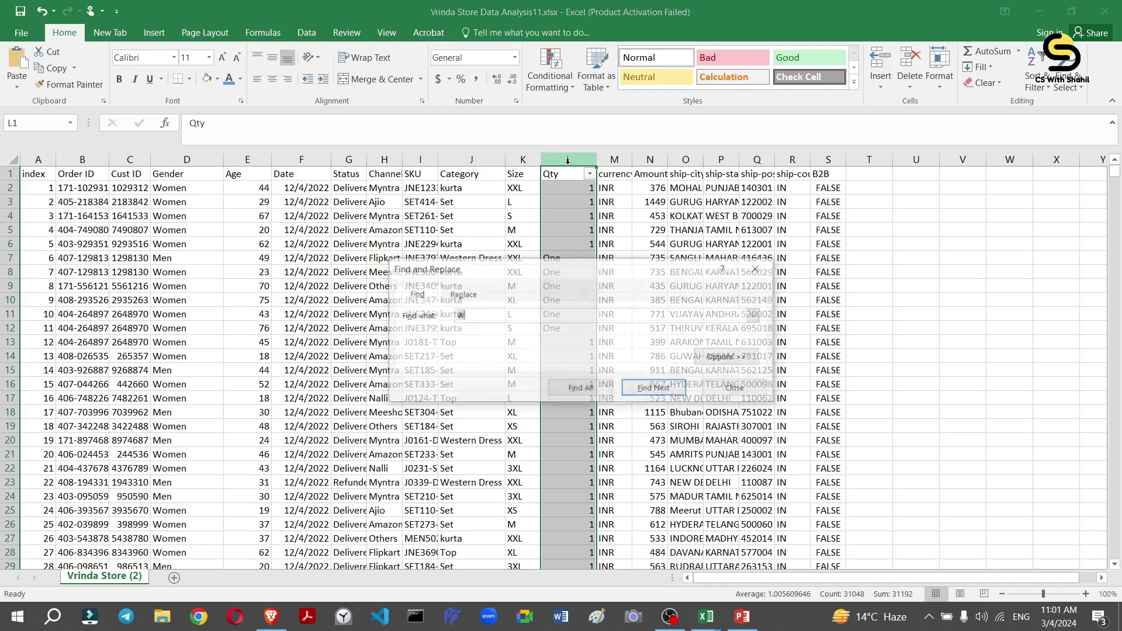
left_click(461, 294)
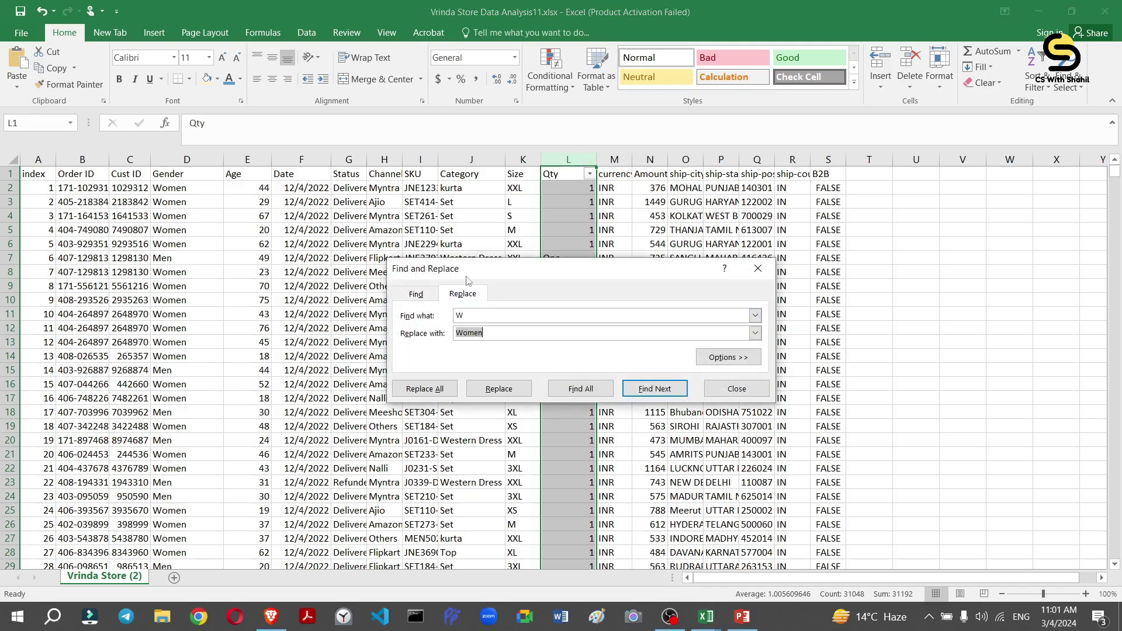
left_click_drag(518, 270, 785, 313)
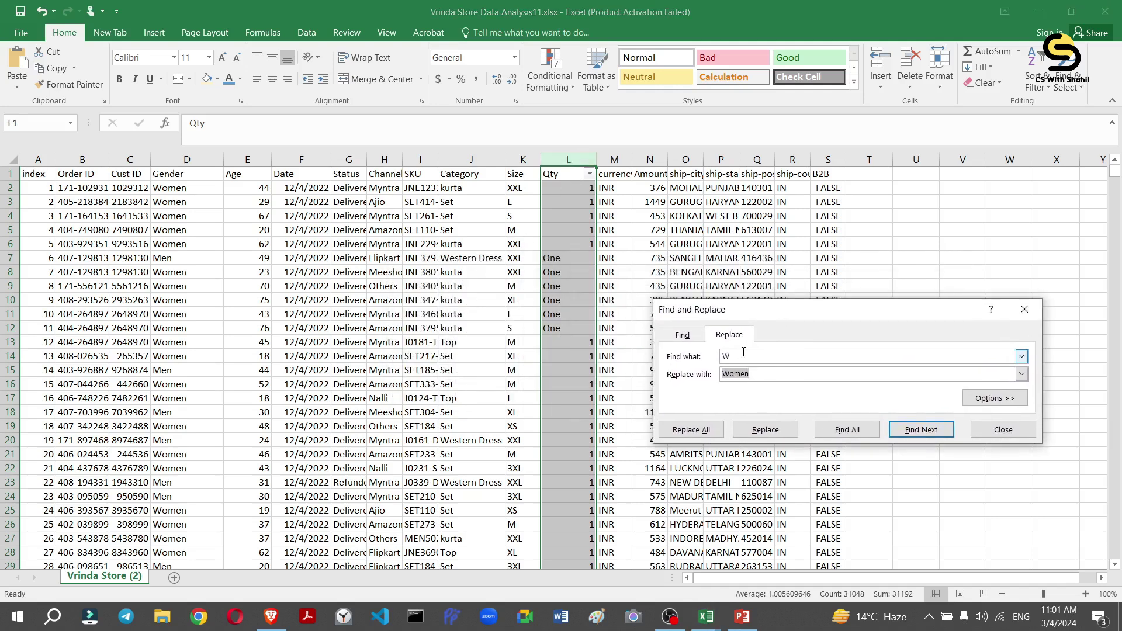
double_click(726, 356)
double_click(746, 377)
type("1")
left_click(691, 431)
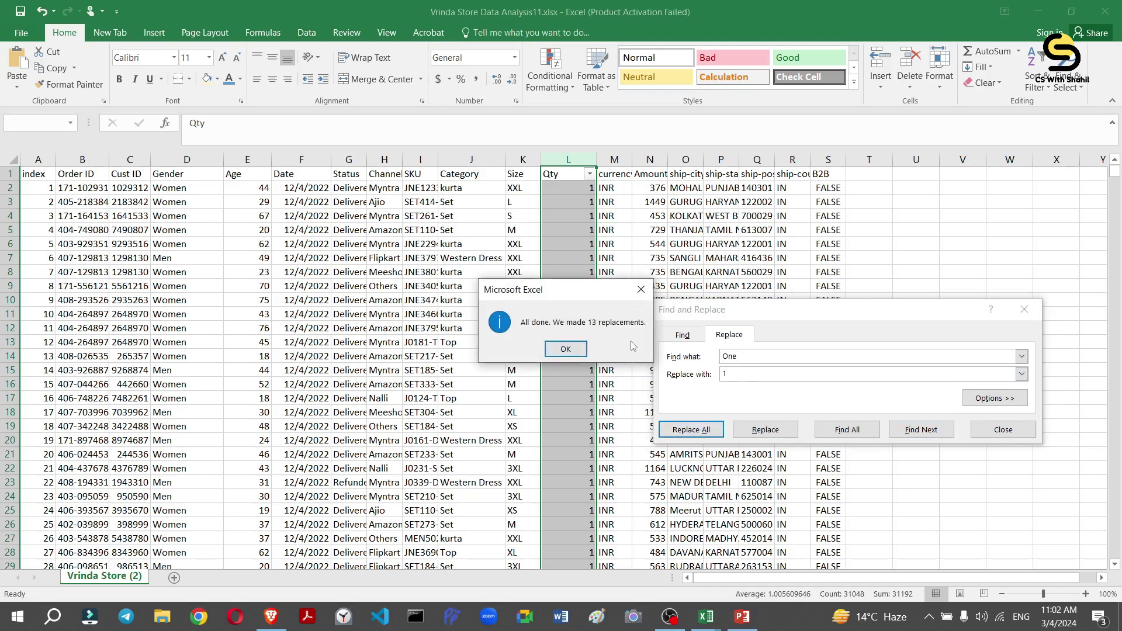
left_click(566, 350)
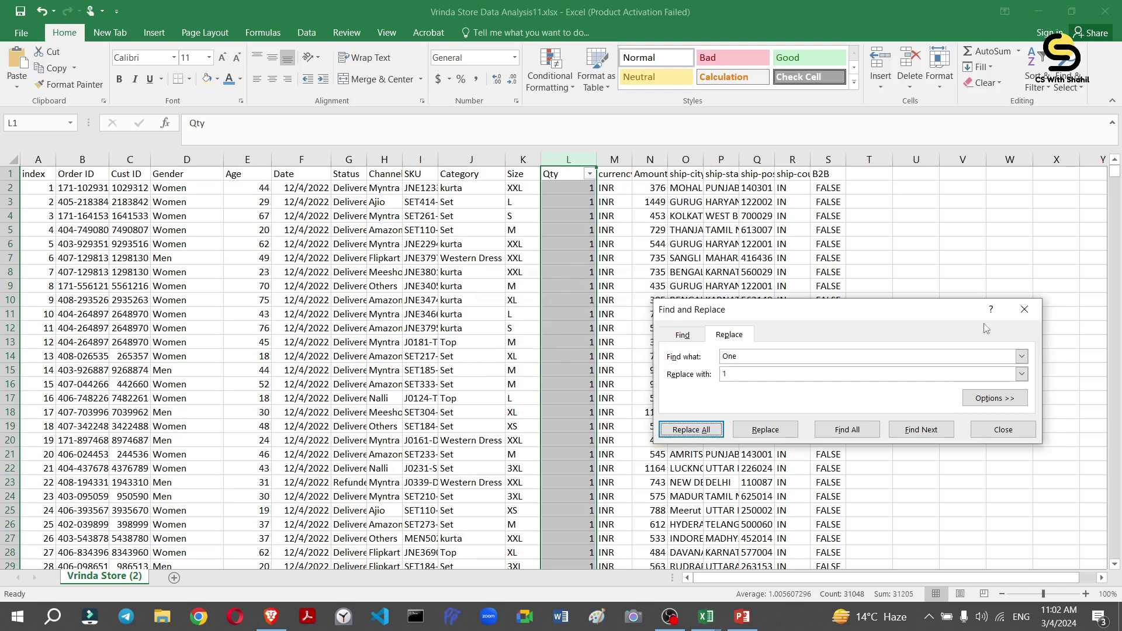
Replace every Two in the Qty column with 2 and finish replacing.
left_click_drag(880, 310, 903, 309)
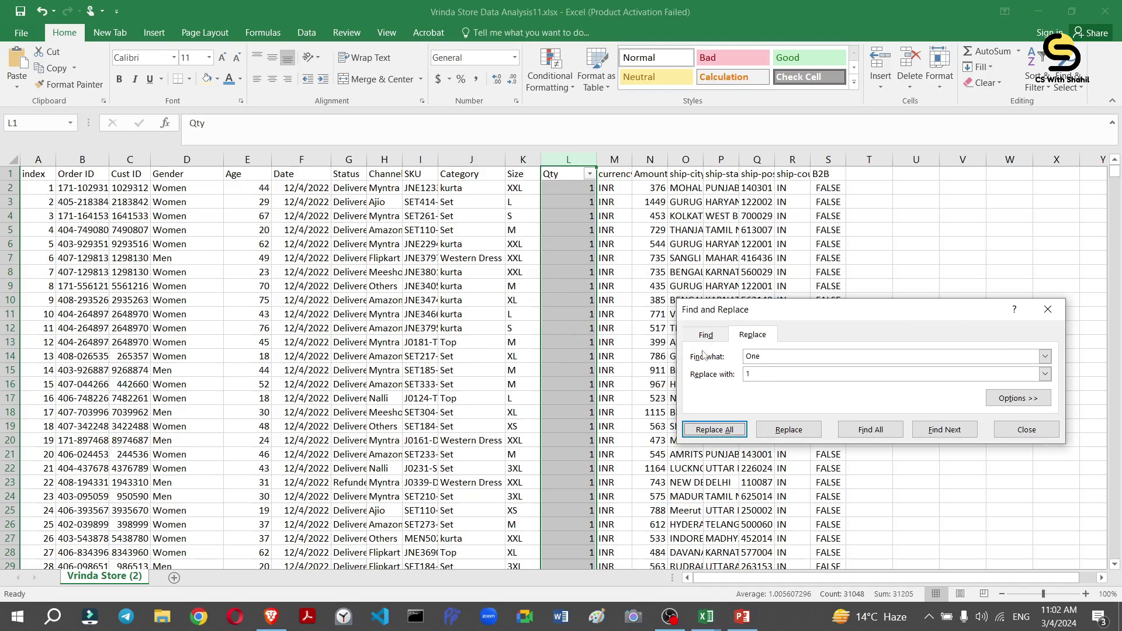
double_click(797, 360)
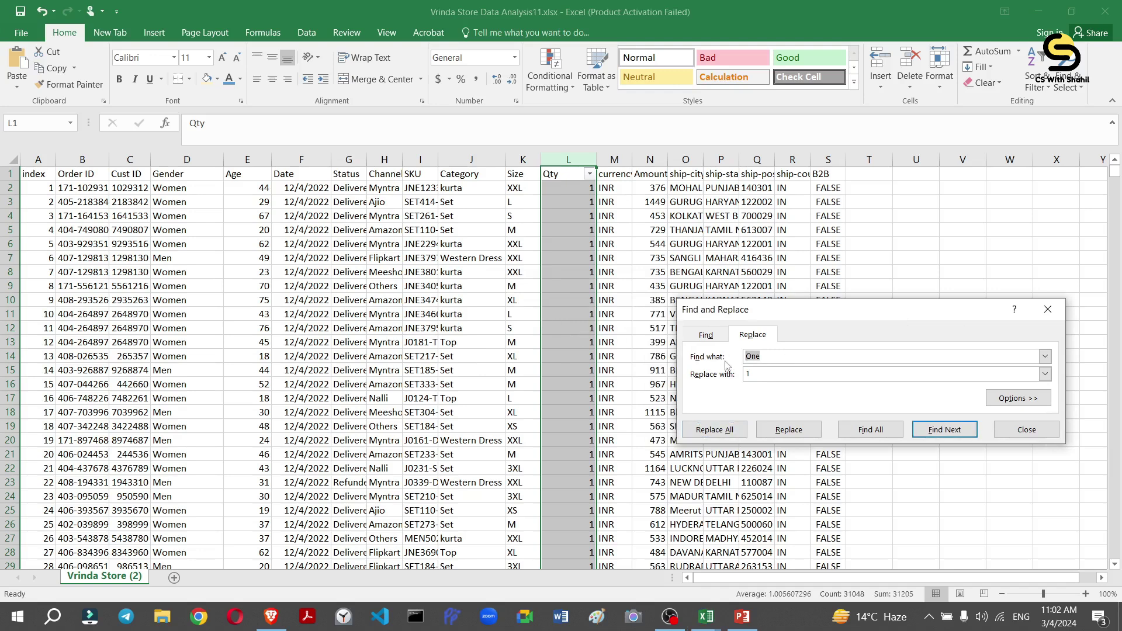
type("Two")
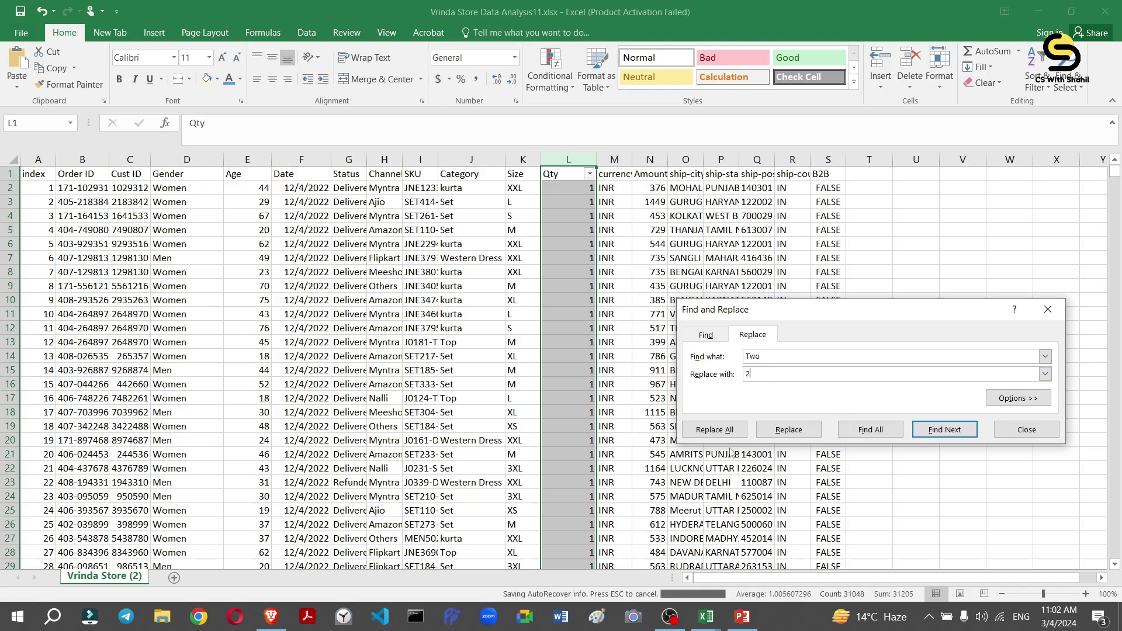
left_click(706, 432)
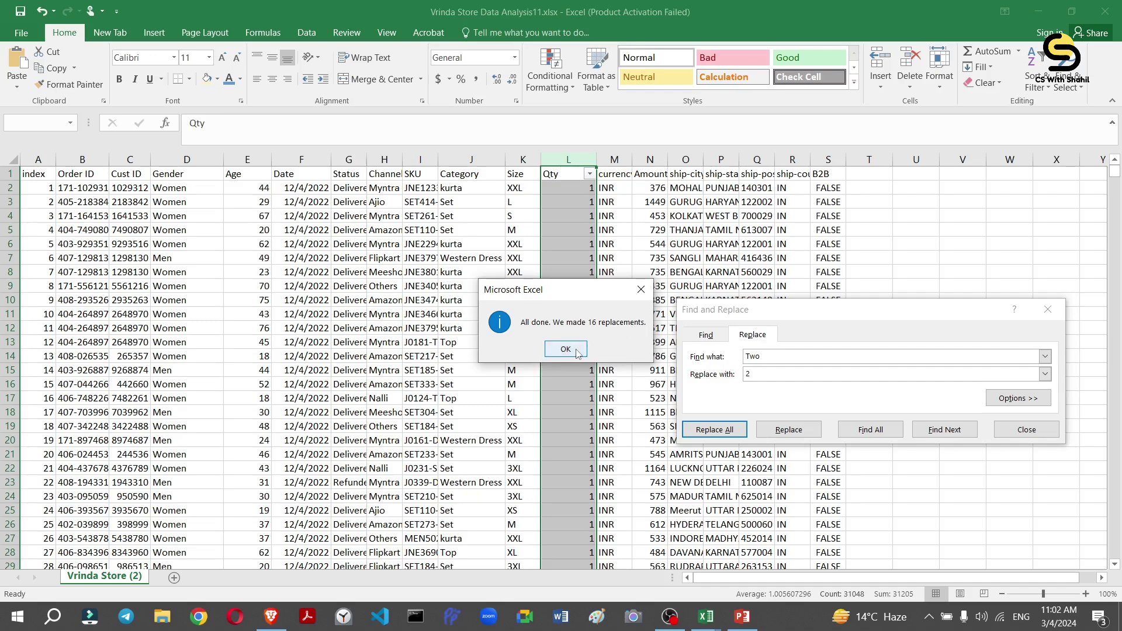
left_click(552, 354)
left_click(1026, 430)
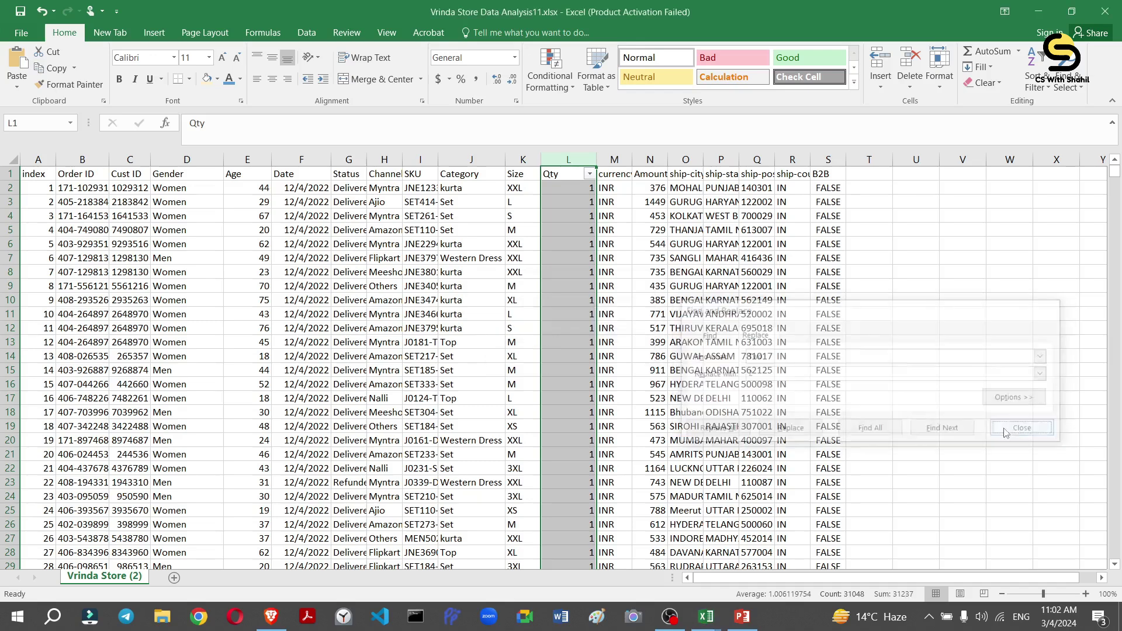
Check the Qty column's rows and filter list for any remaining quantities written as words.
scroll(559, 295, "down", 20)
scroll(560, 296, "up", 20)
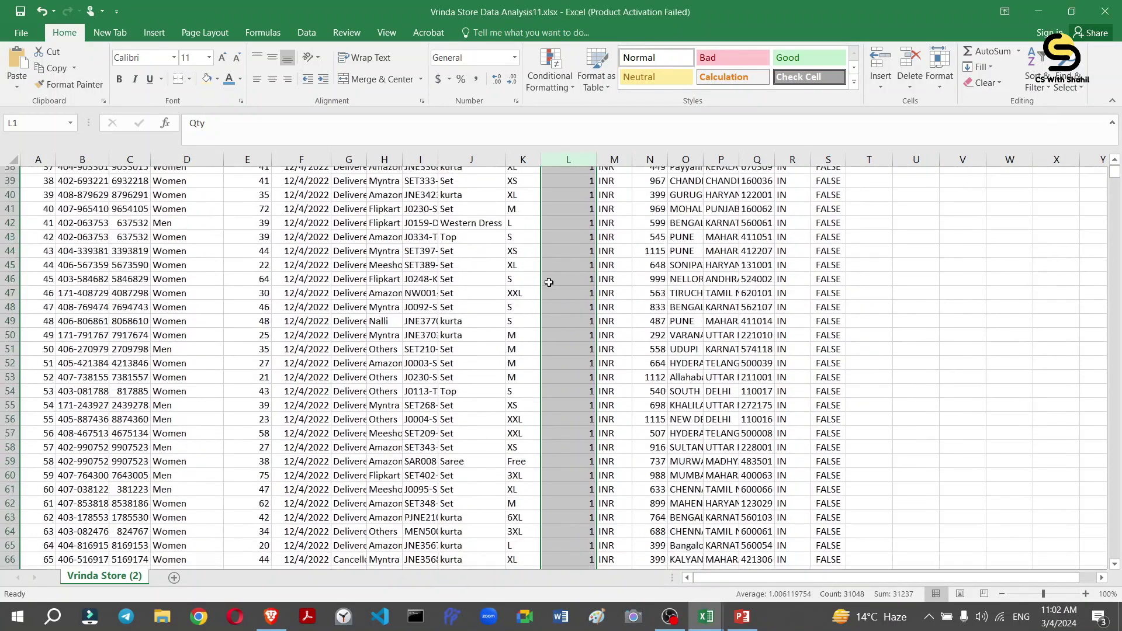
left_click(589, 175)
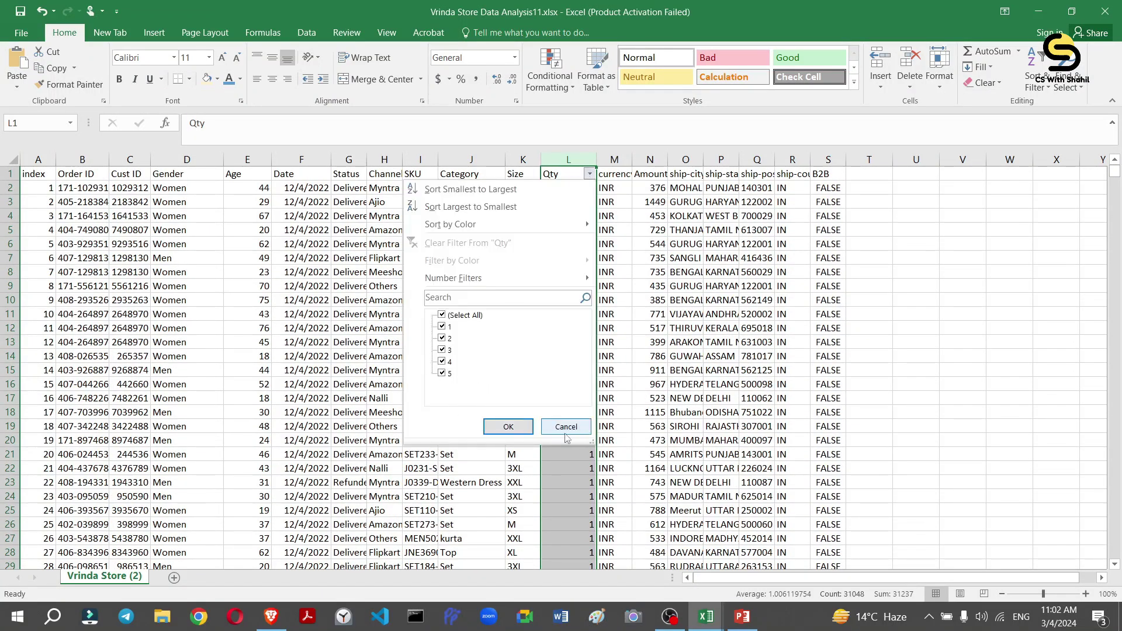
left_click(508, 427)
scroll(677, 274, "down", 1)
scroll(677, 274, "down", 10)
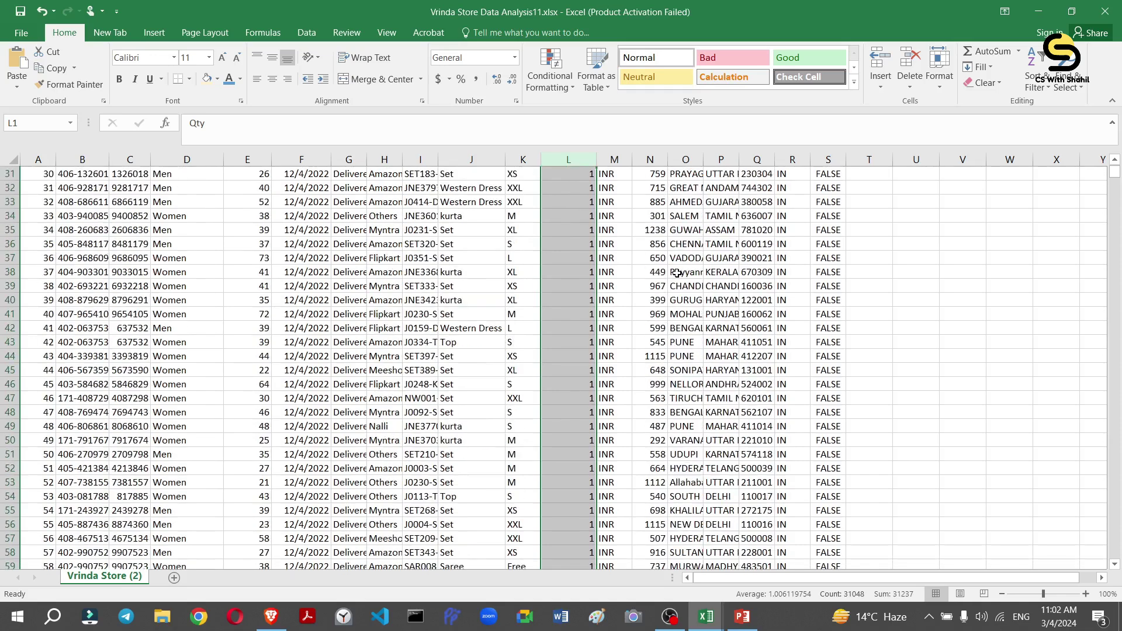
scroll(674, 409, "up", 15)
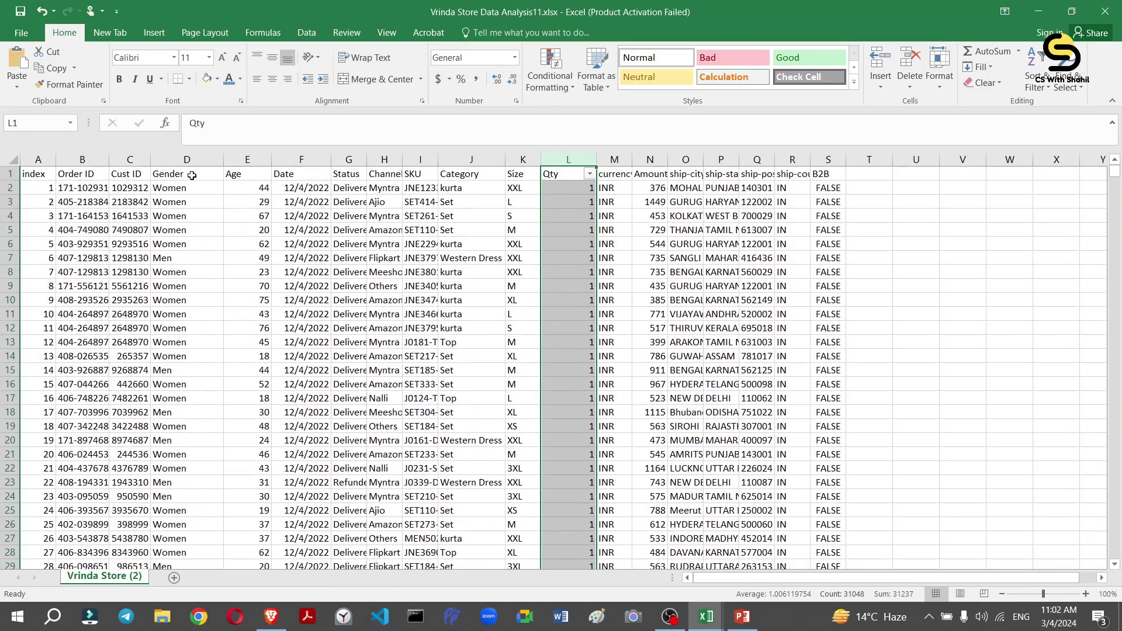
Review the Qty column's filter values once more, keeping all of them selected.
left_click(319, 163)
left_click(377, 160)
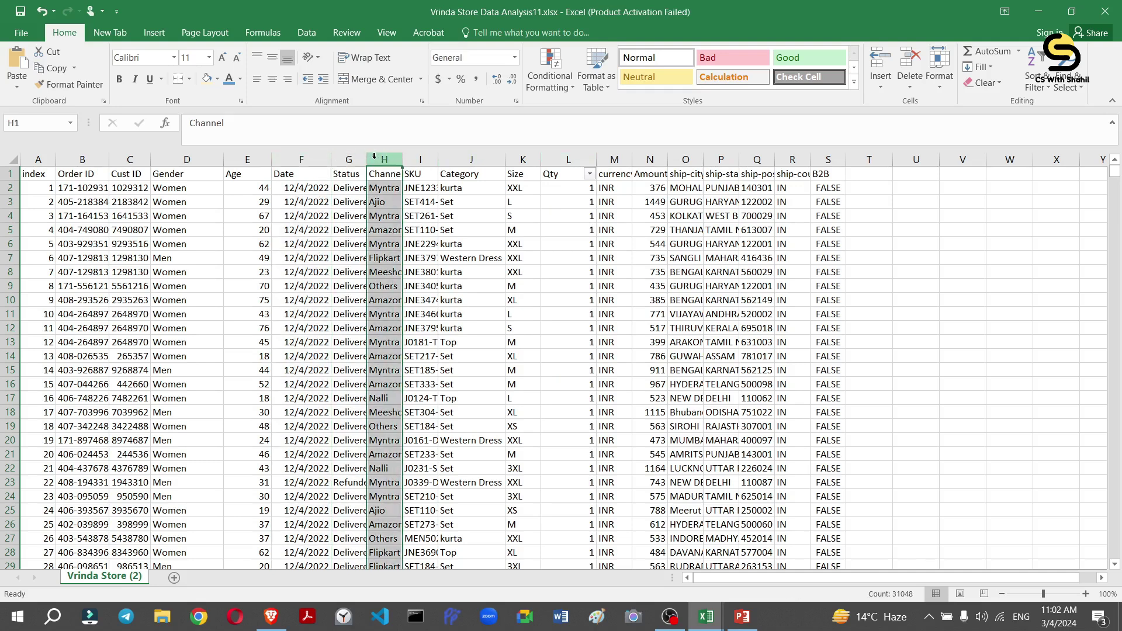
right_click(376, 162)
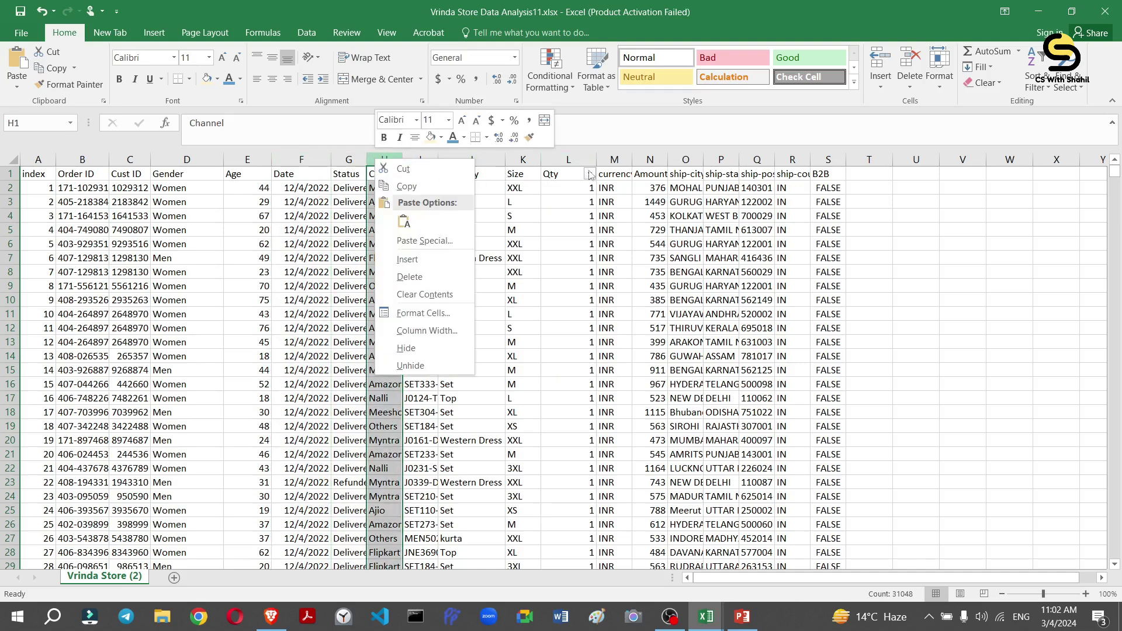
left_click(554, 173)
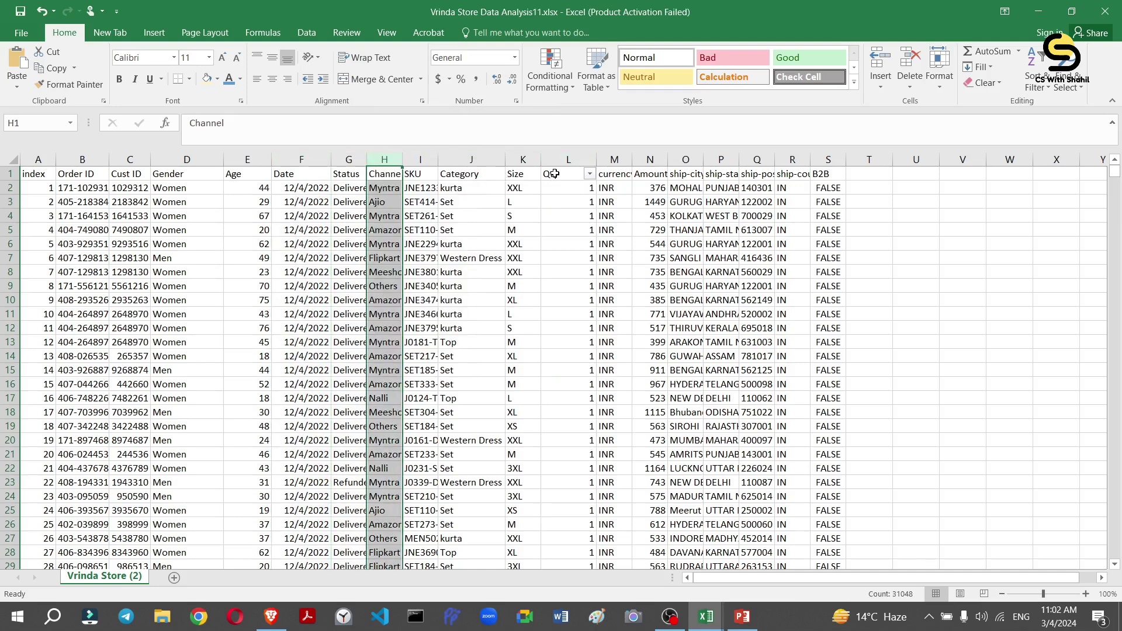
left_click(590, 174)
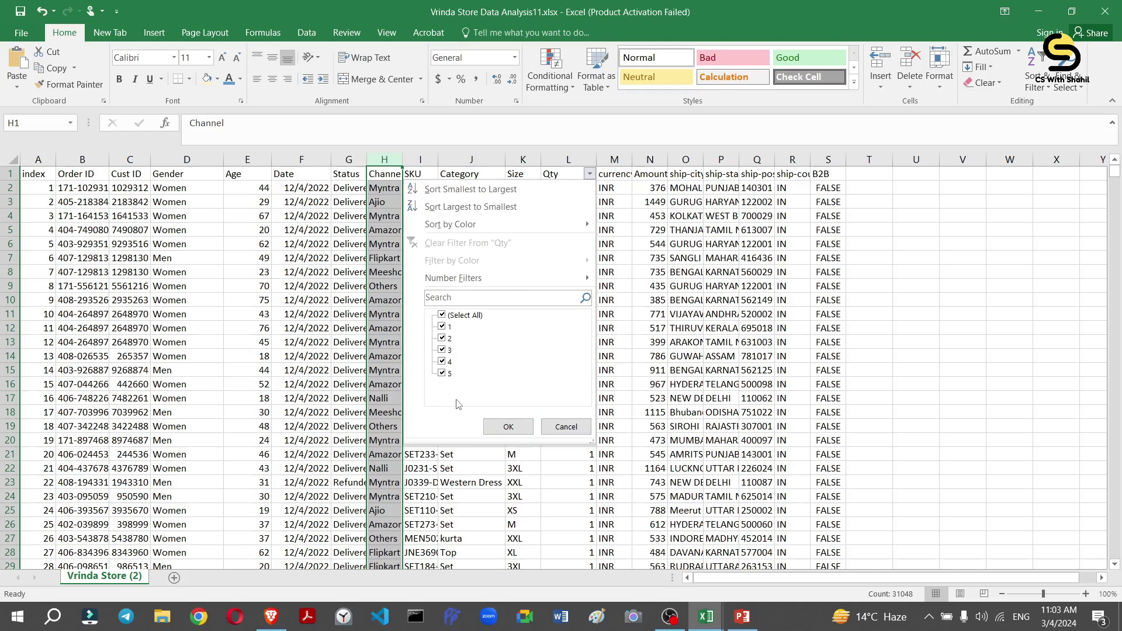
left_click(509, 426)
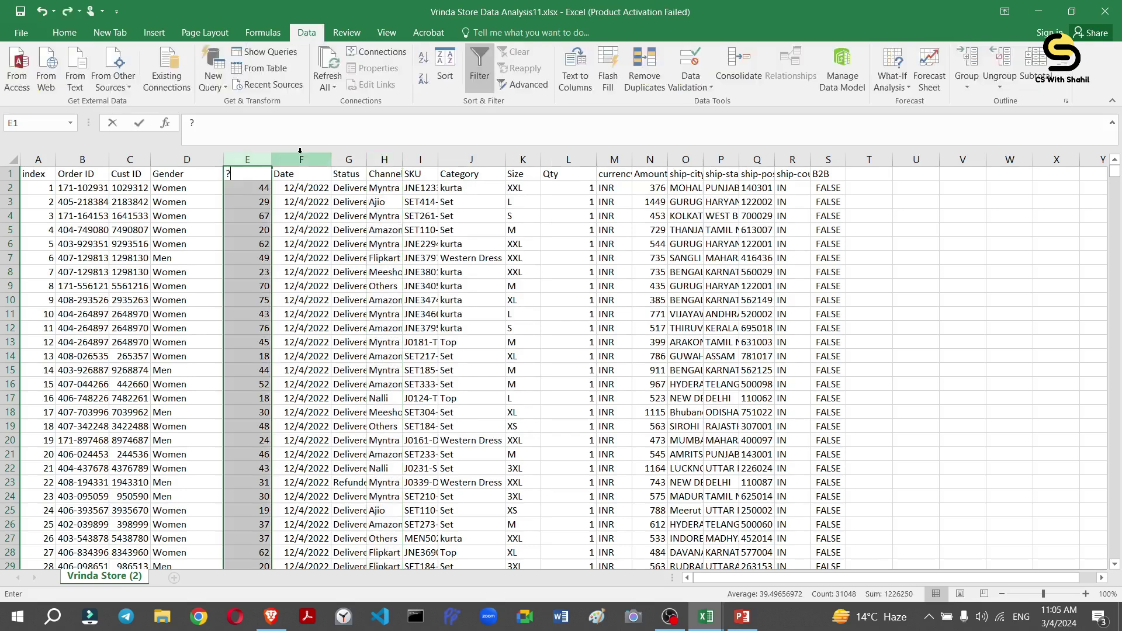
type("?")
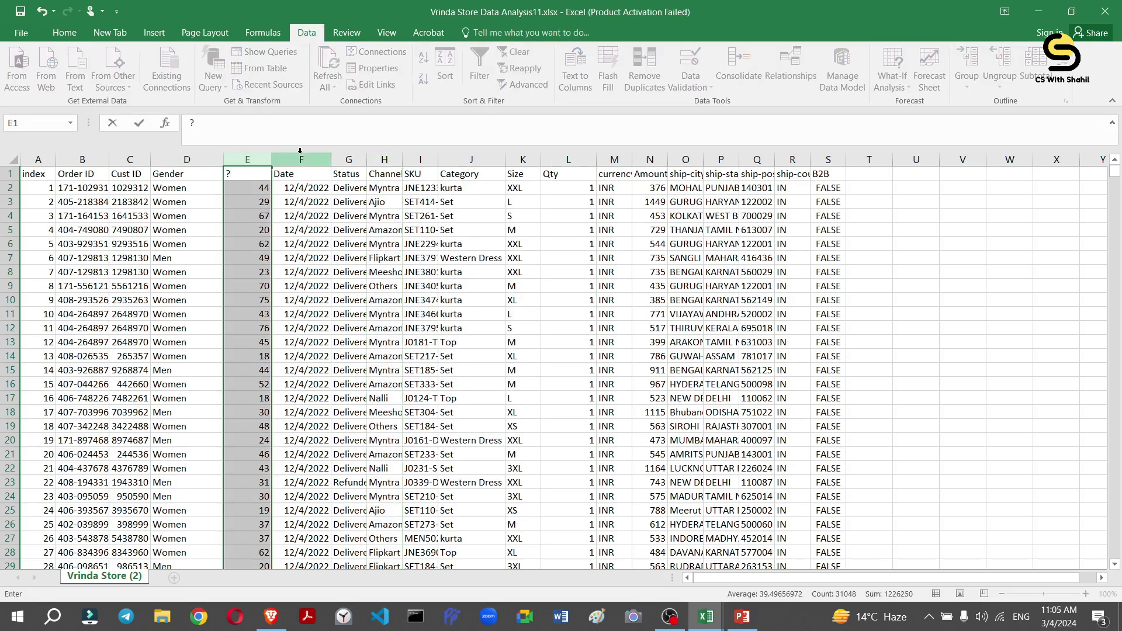
type("Age")
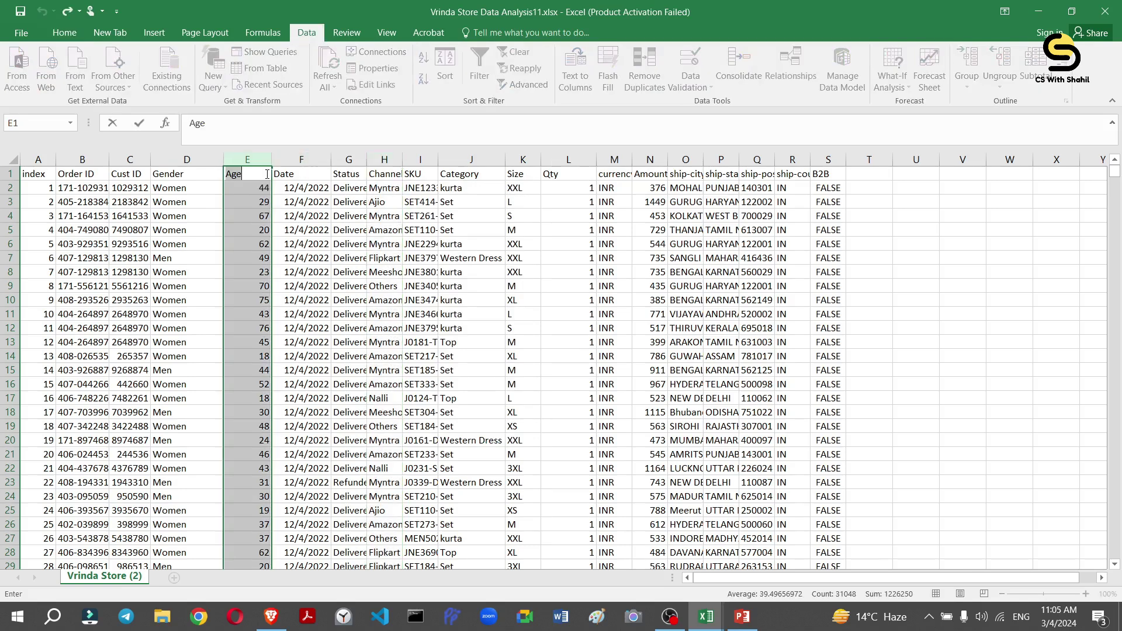
left_click(228, 127)
left_click(244, 160)
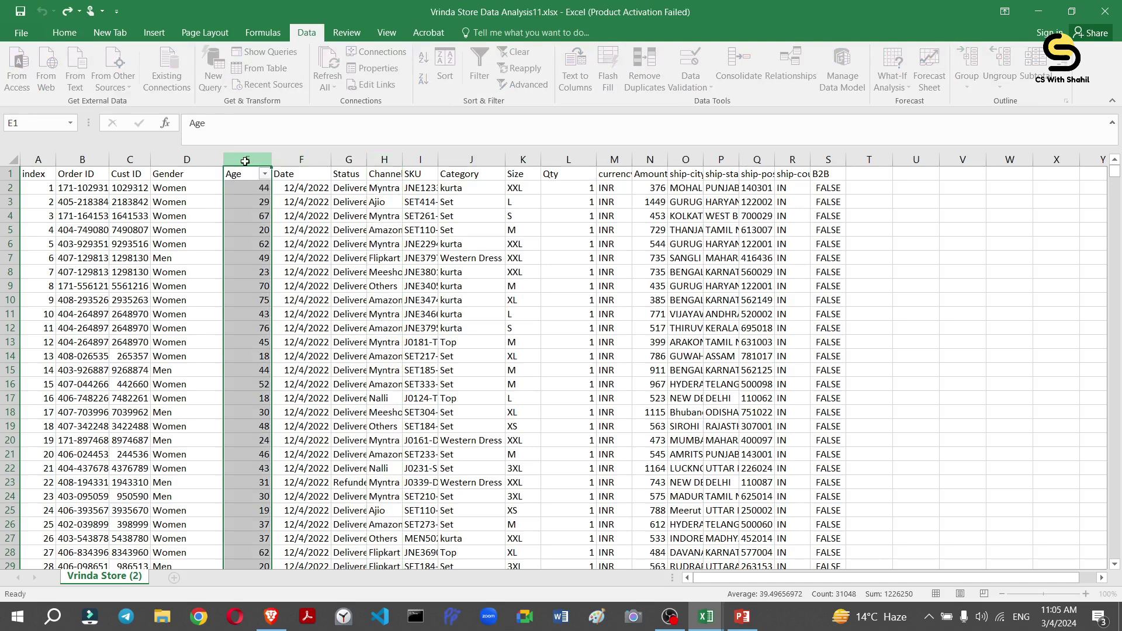
Clear the age value in cell E4 and remove the filter from the Age column.
left_click(257, 243)
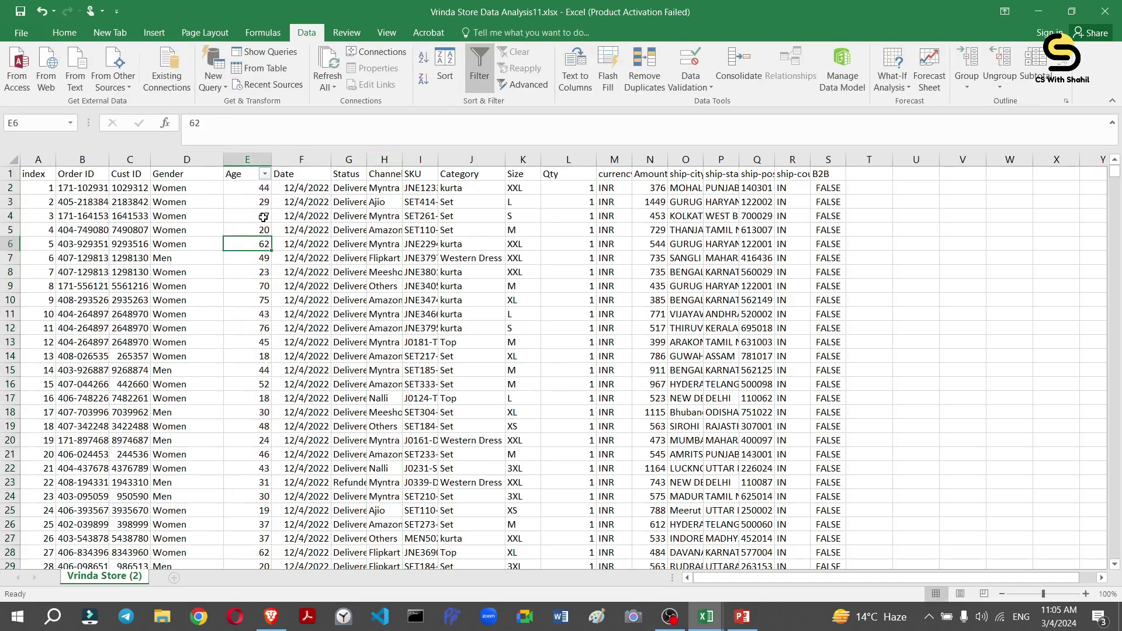
left_click(265, 215)
type("6")
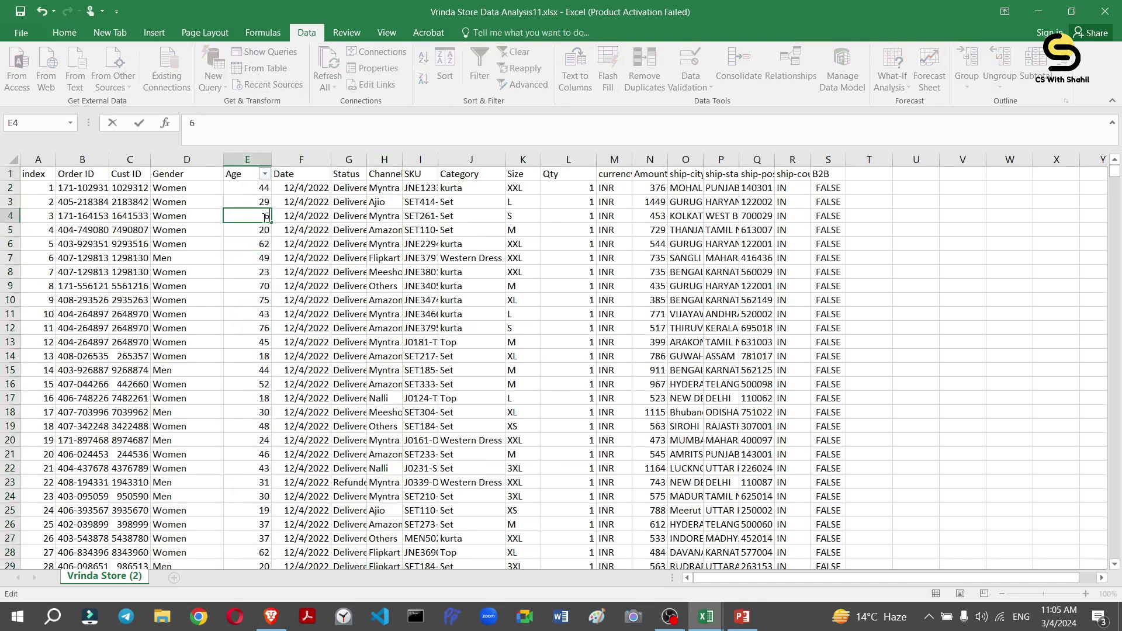
key("Return")
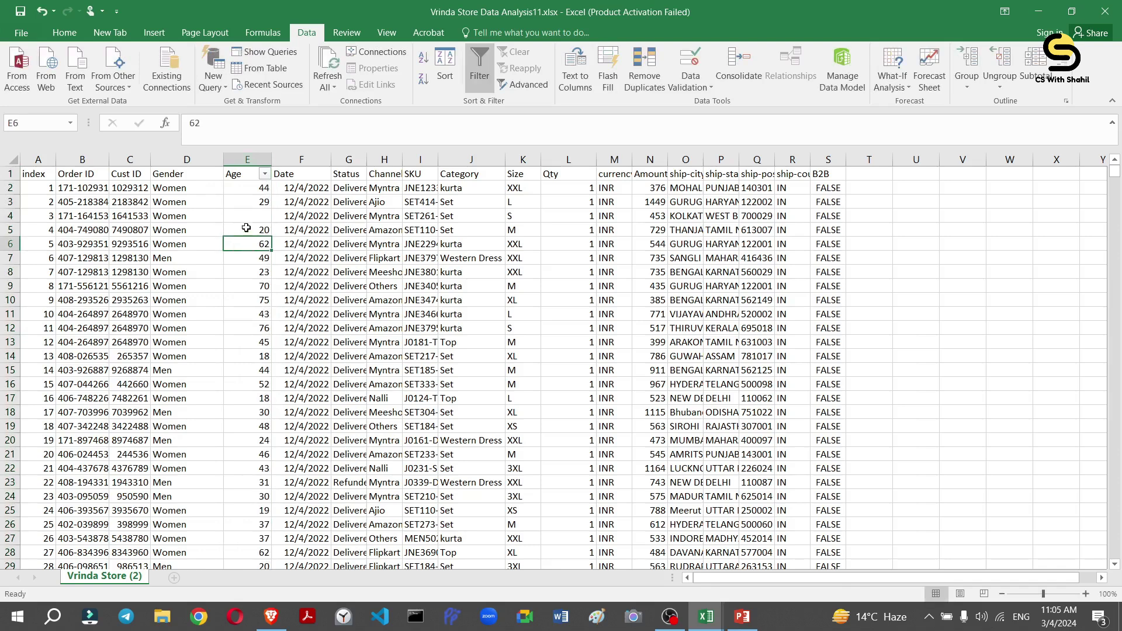
left_click(248, 218)
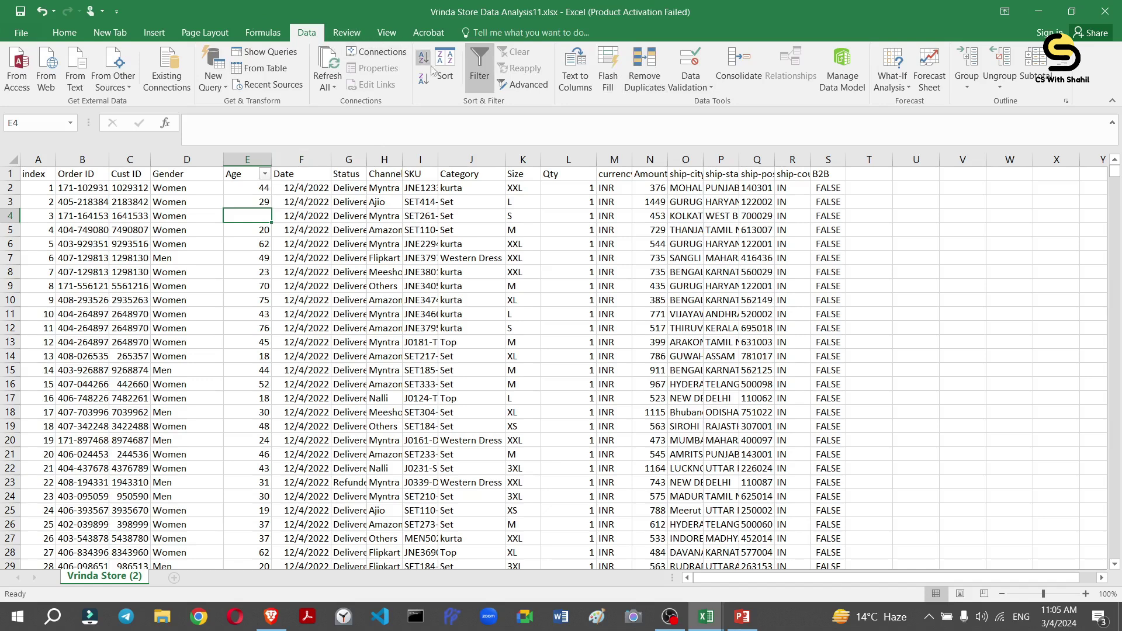
left_click(480, 69)
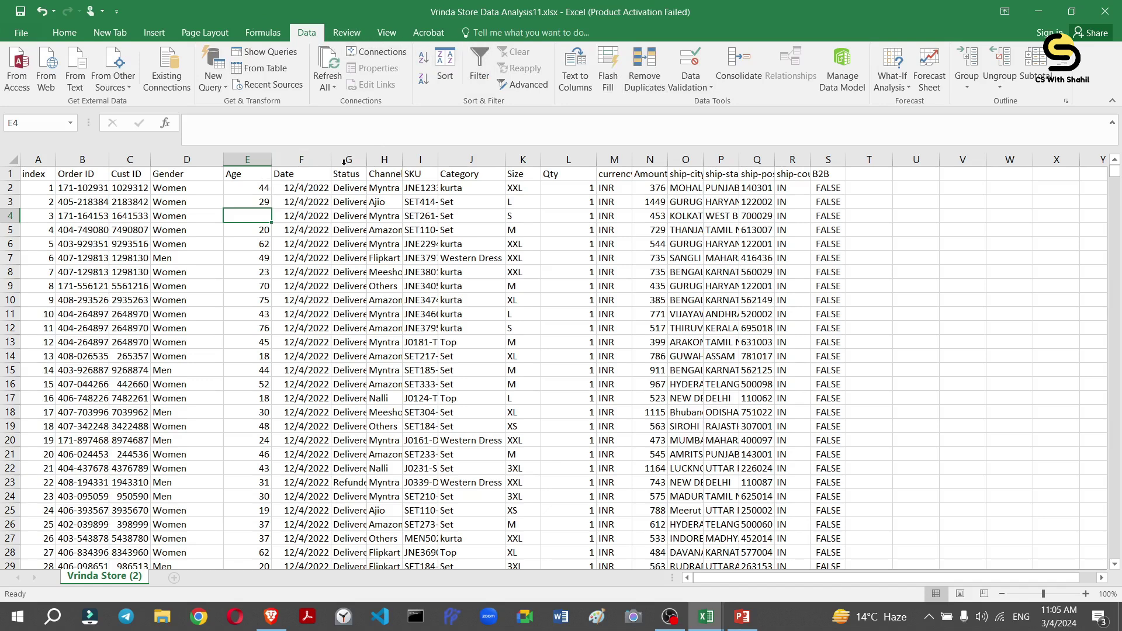
Turn on filtering and filter the Age column to show only the blank entries.
left_click(480, 69)
left_click(265, 175)
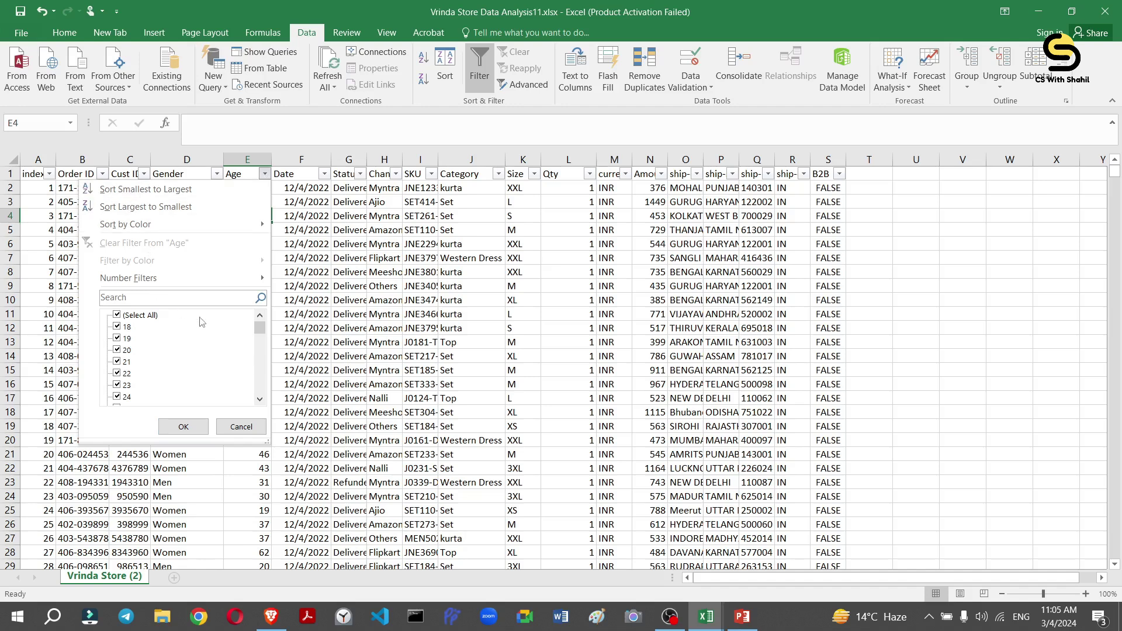
left_click_drag(258, 330, 239, 402)
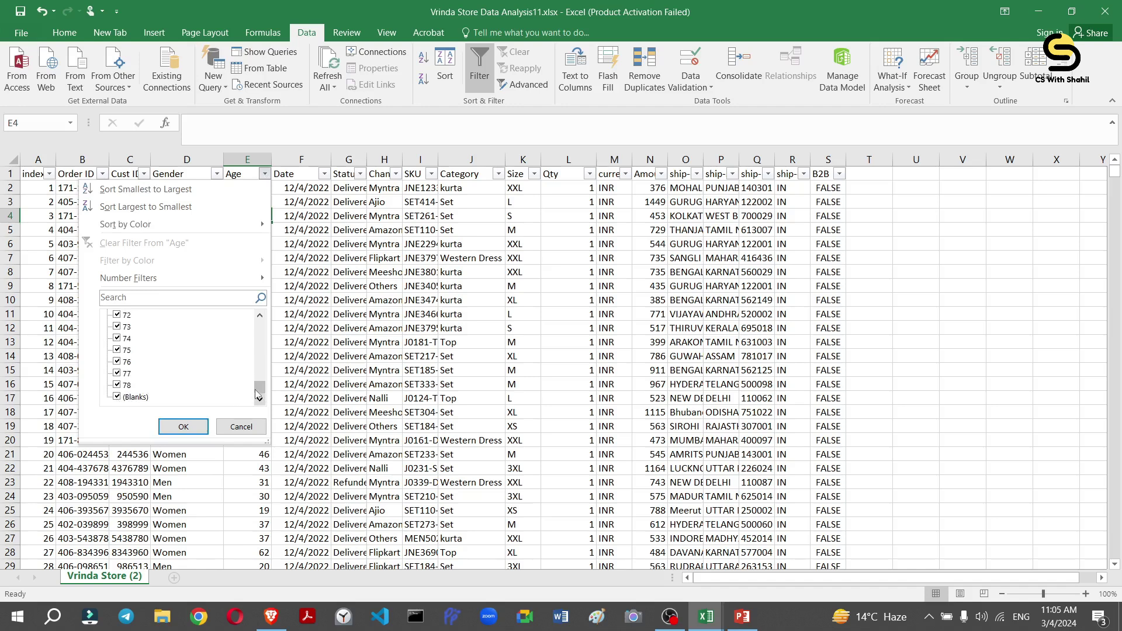
left_click_drag(260, 387, 260, 327)
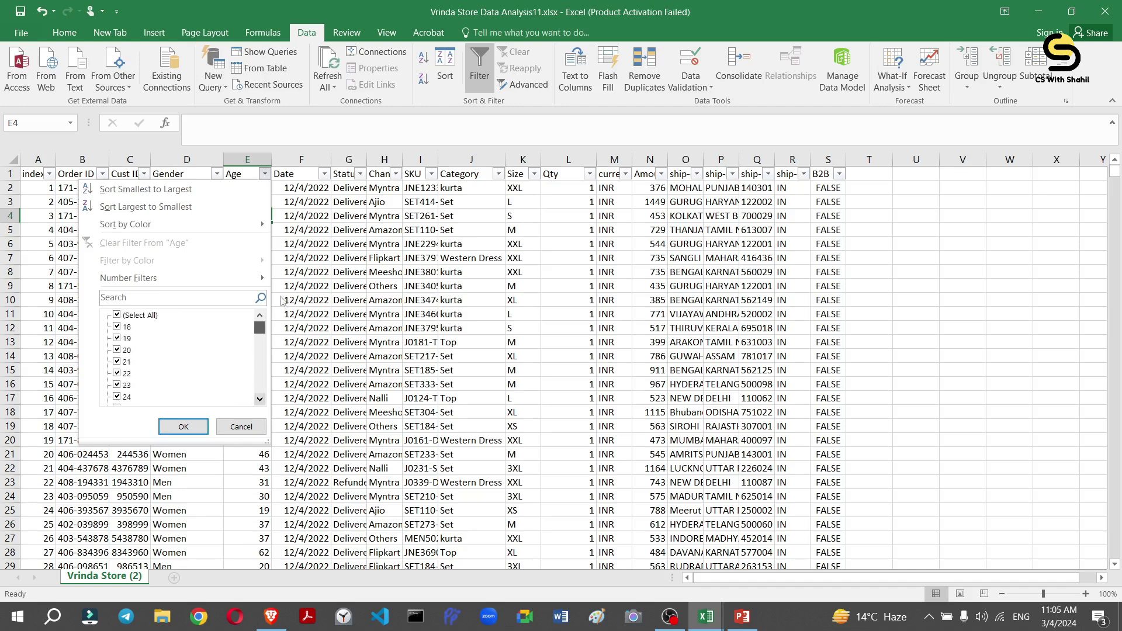
left_click(117, 316)
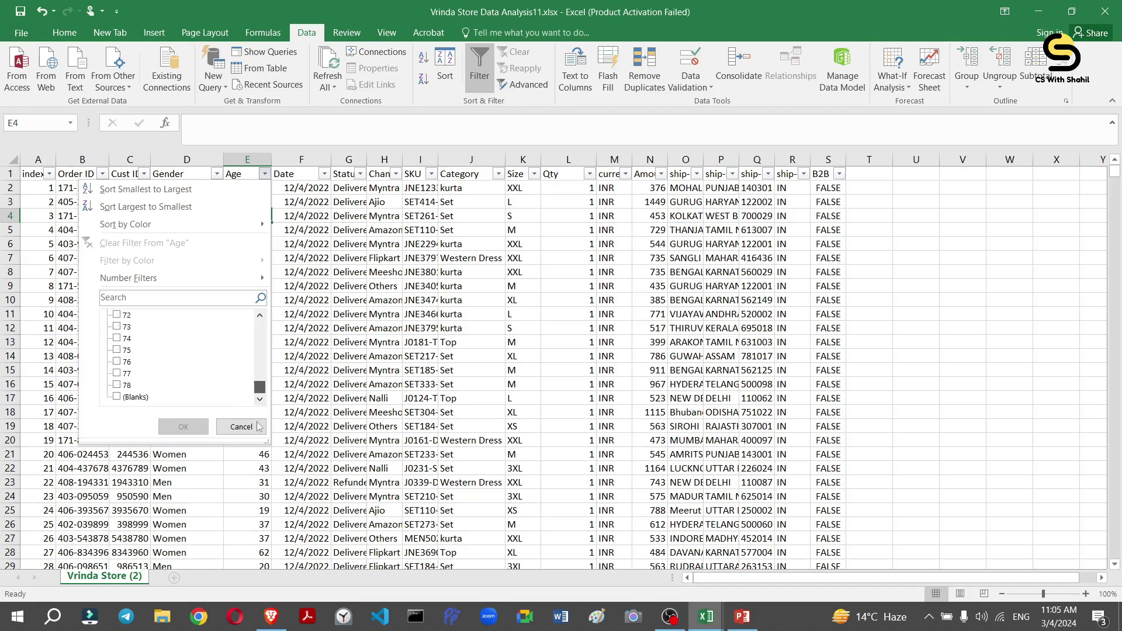
left_click_drag(260, 331, 262, 399)
left_click(117, 398)
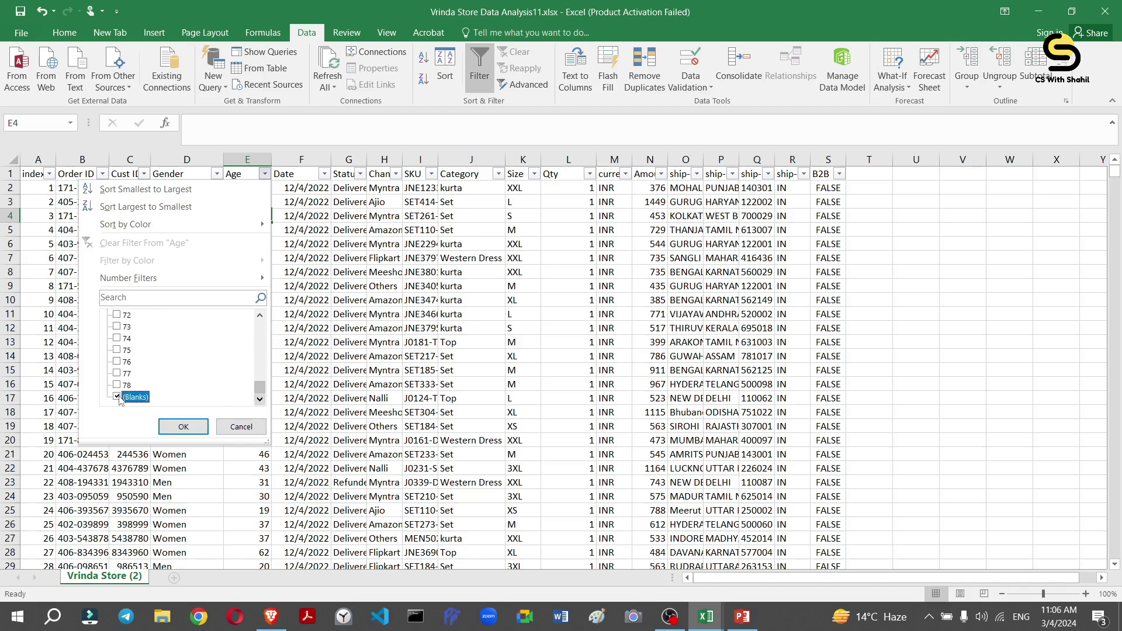
left_click(183, 427)
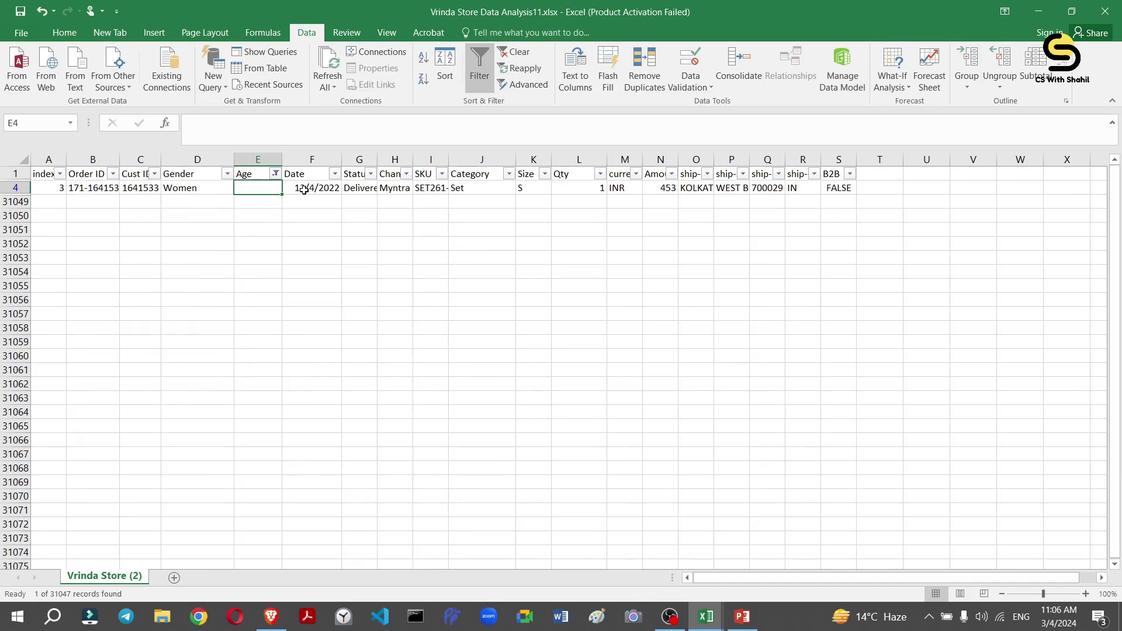
Reselect all values in the Age filter and enter 67 as the missing age in cell E4.
double_click(264, 186)
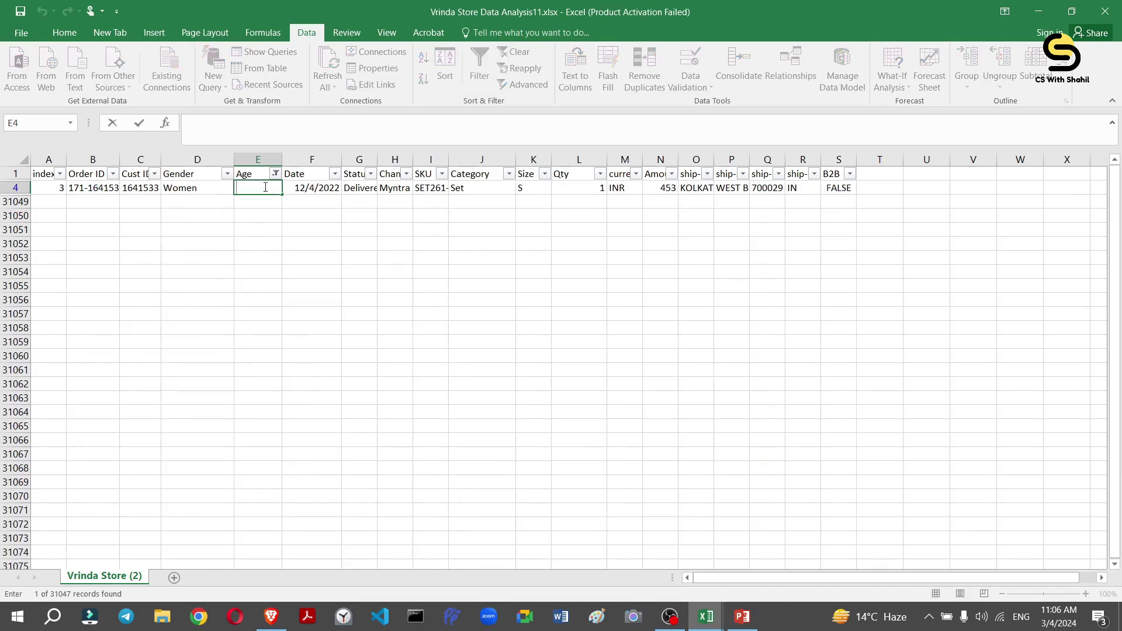
left_click(276, 175)
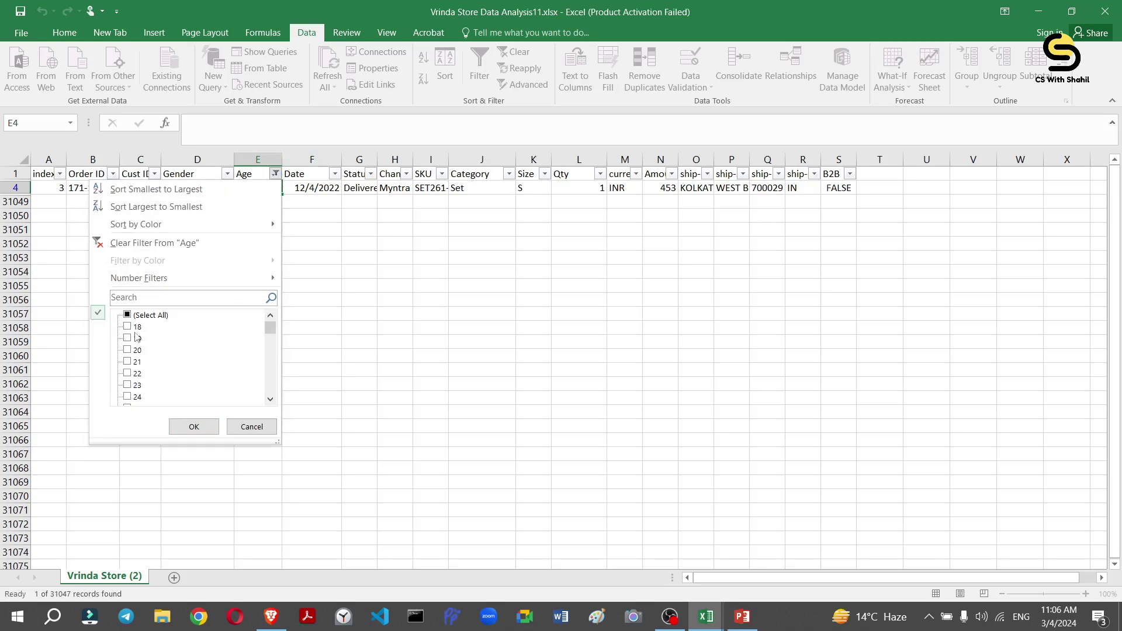
left_click(128, 315)
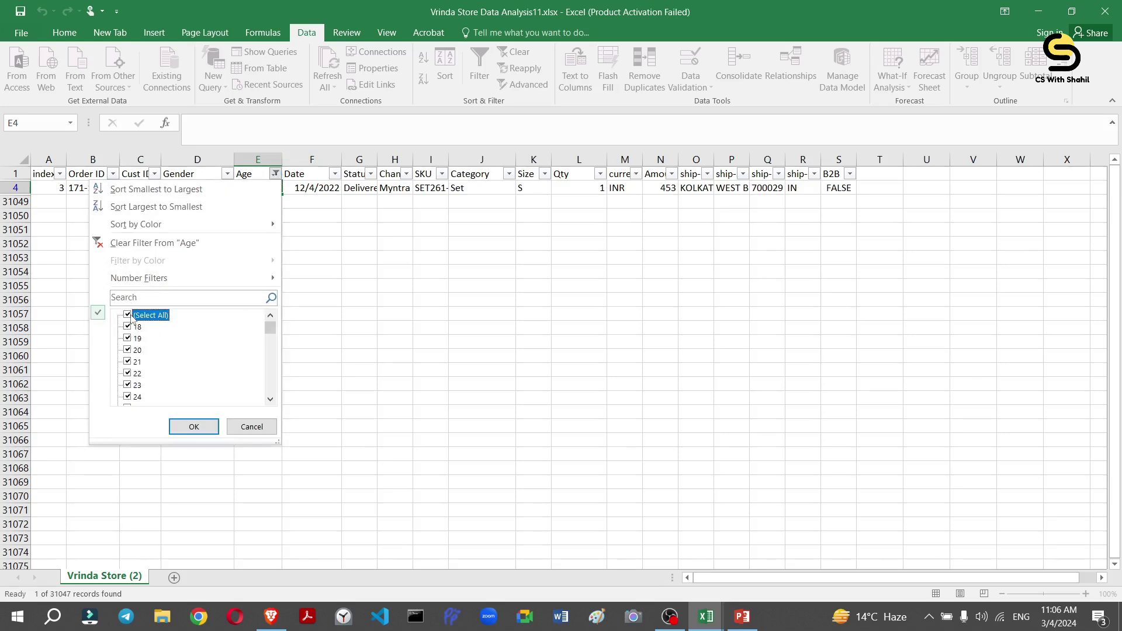
left_click(192, 427)
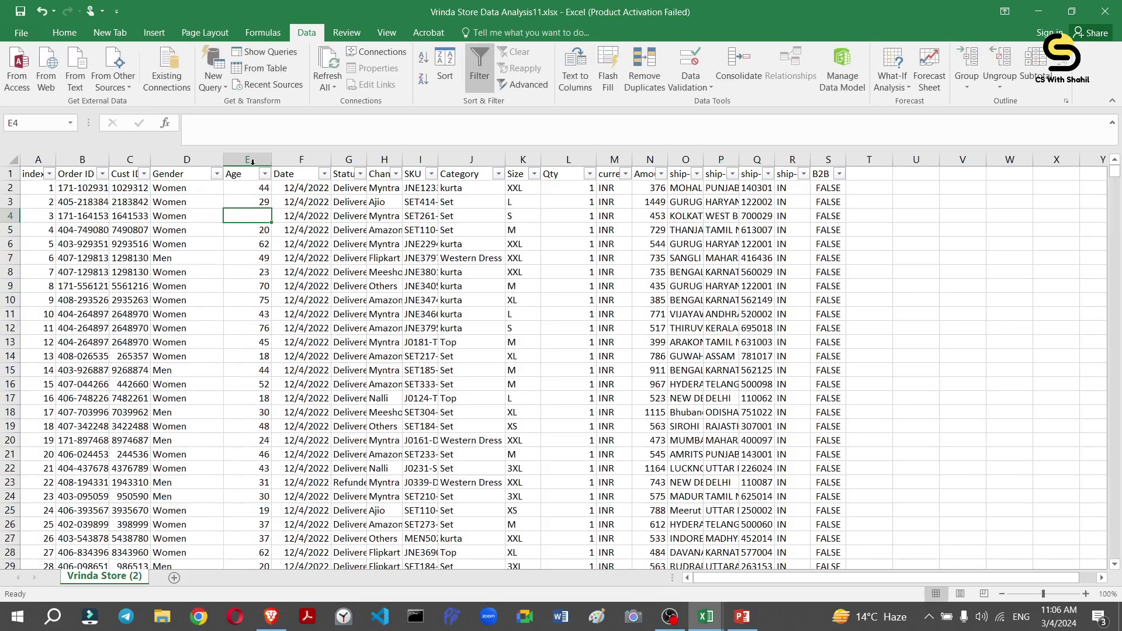
left_click(266, 138)
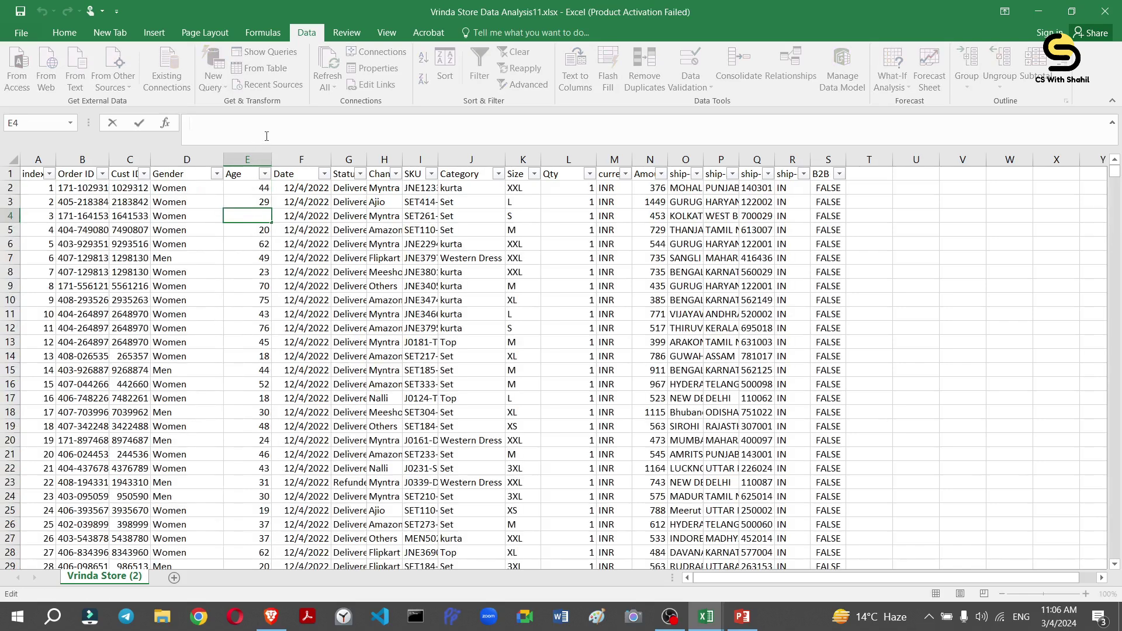
type("67")
left_click(256, 160)
type("?")
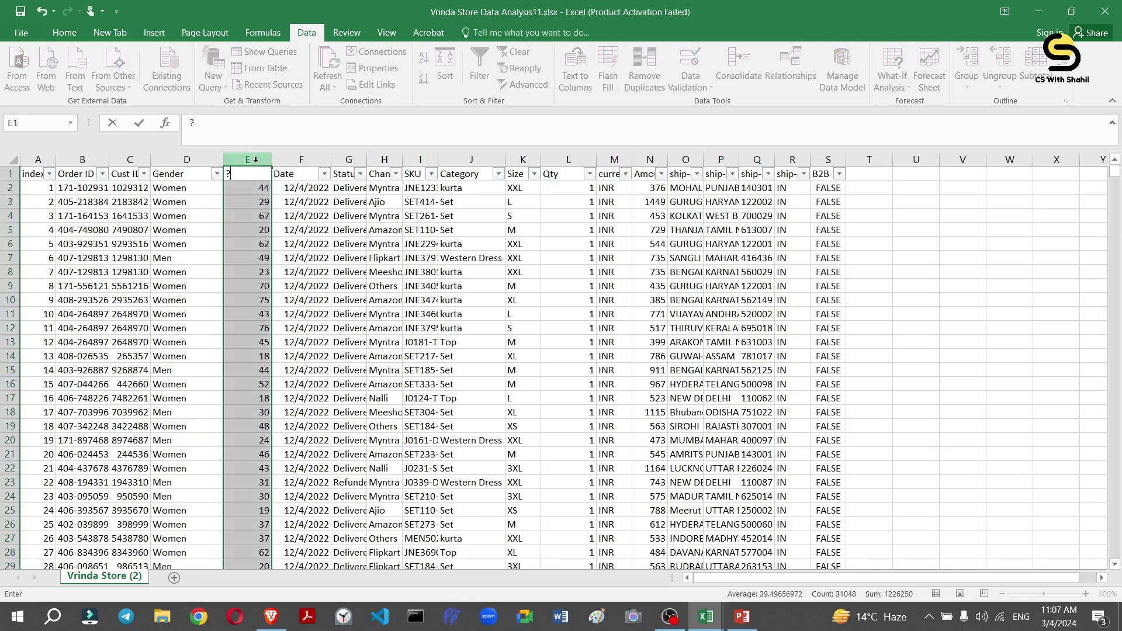
key("BackSpace")
type("Age")
left_click(342, 126)
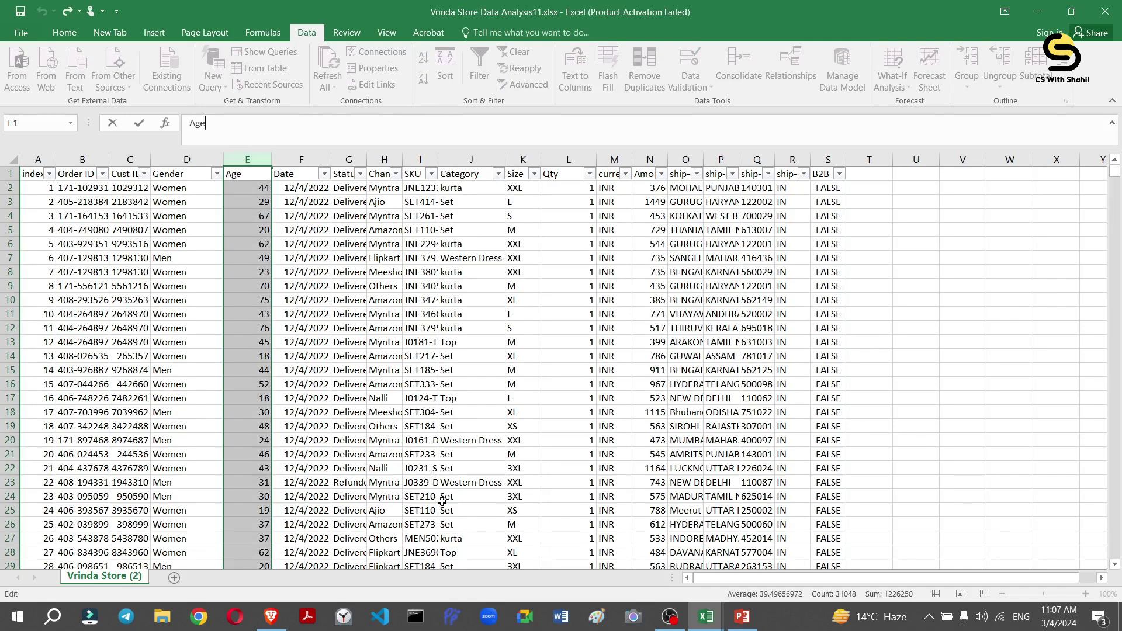
Switch to the PowerPoint presentation to check the project's content list, and return to the Excel workbook.
key("alt+Tab")
left_click(489, 431)
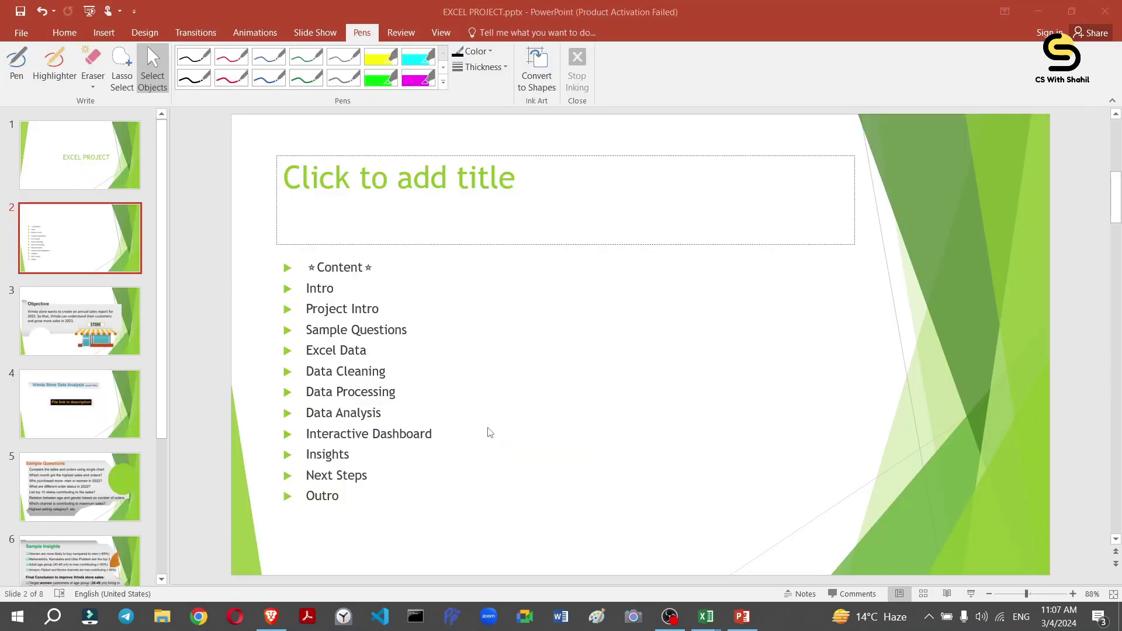
key("alt")
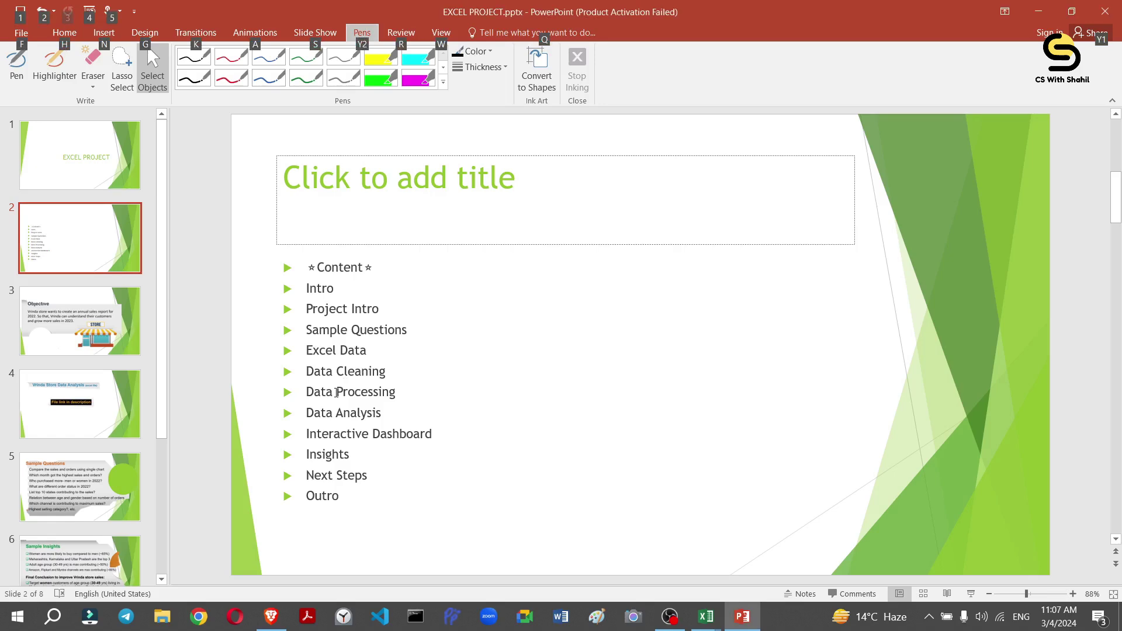
key("alt+Tab")
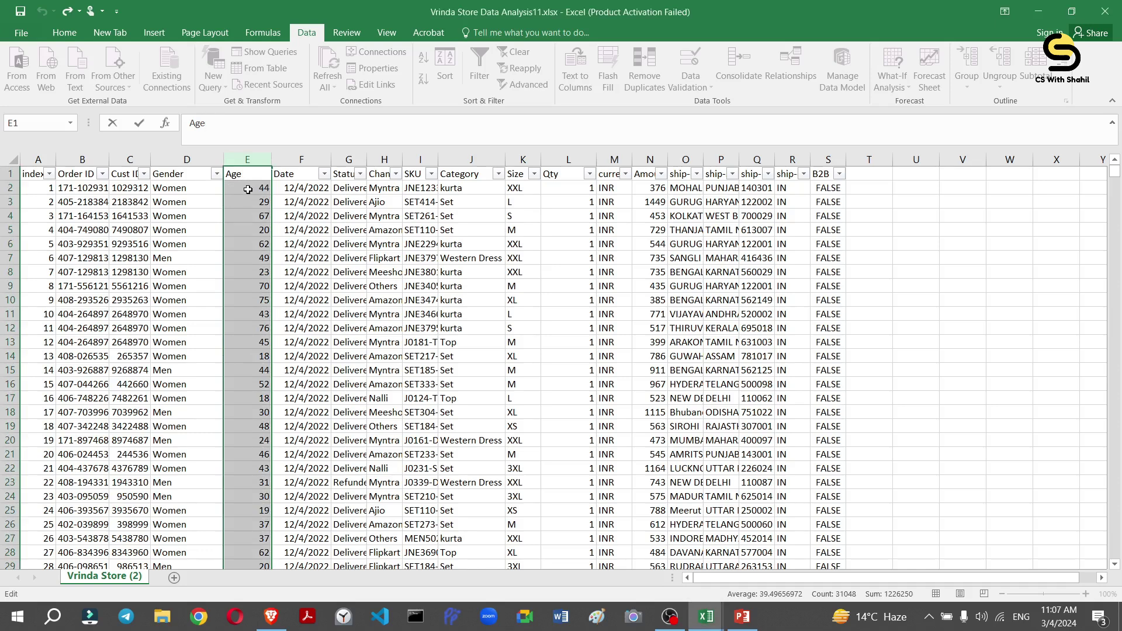
type("??")
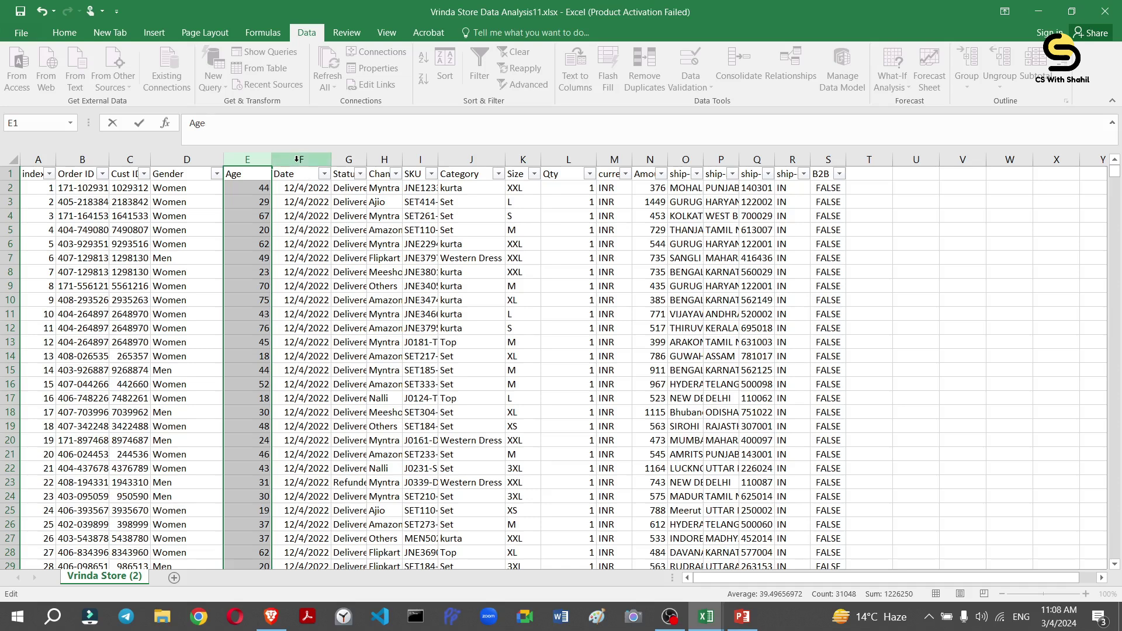
left_click(304, 176)
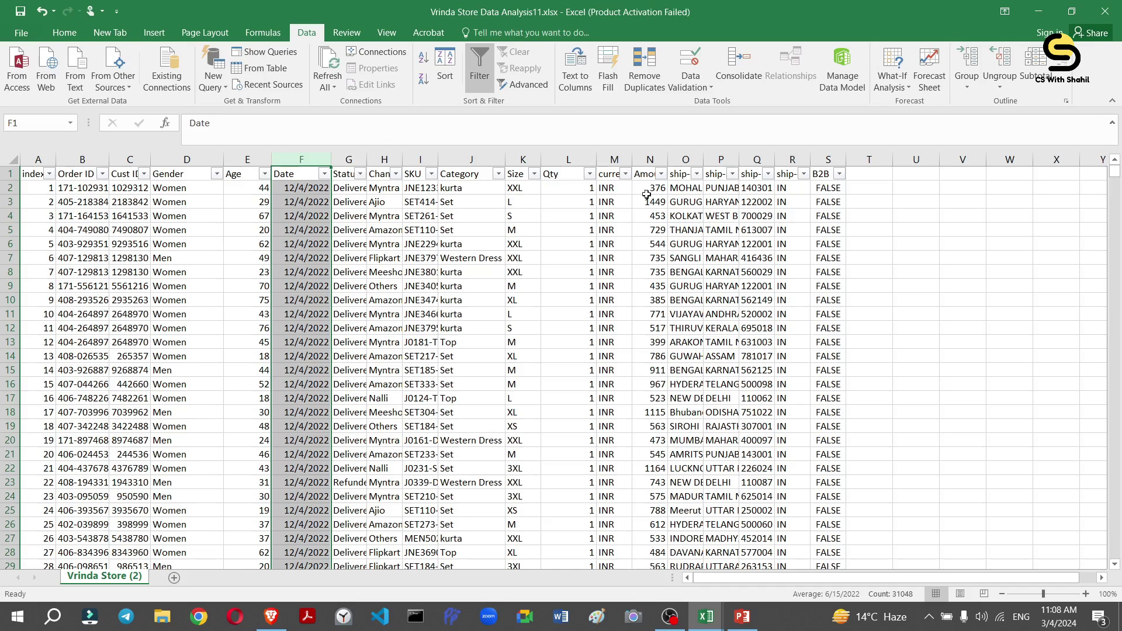
left_click(246, 164)
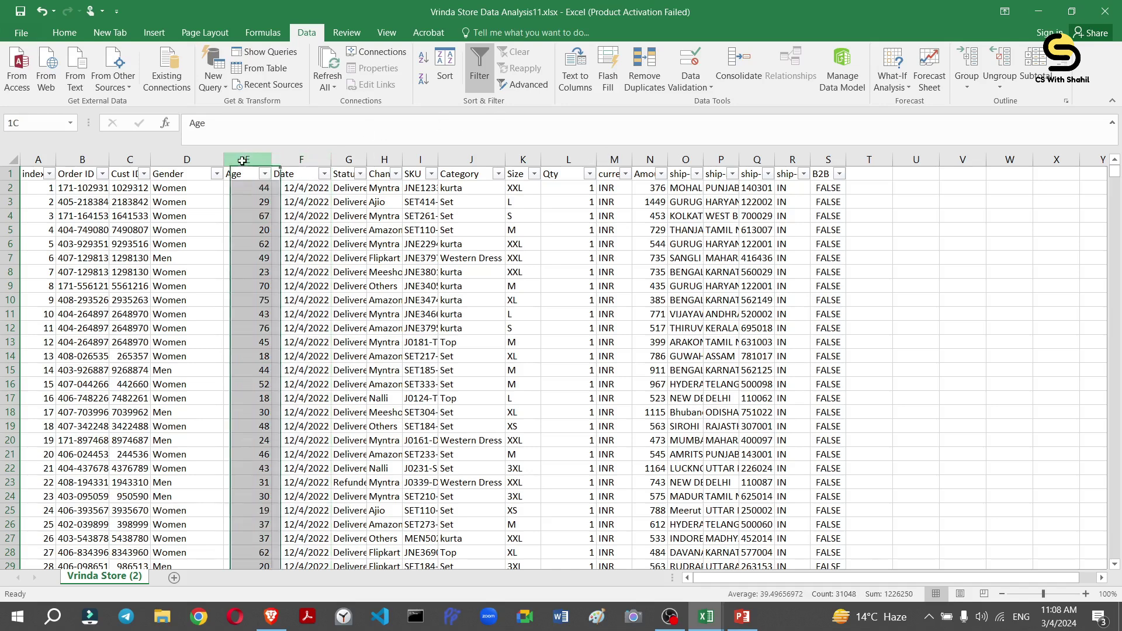
right_click(244, 165)
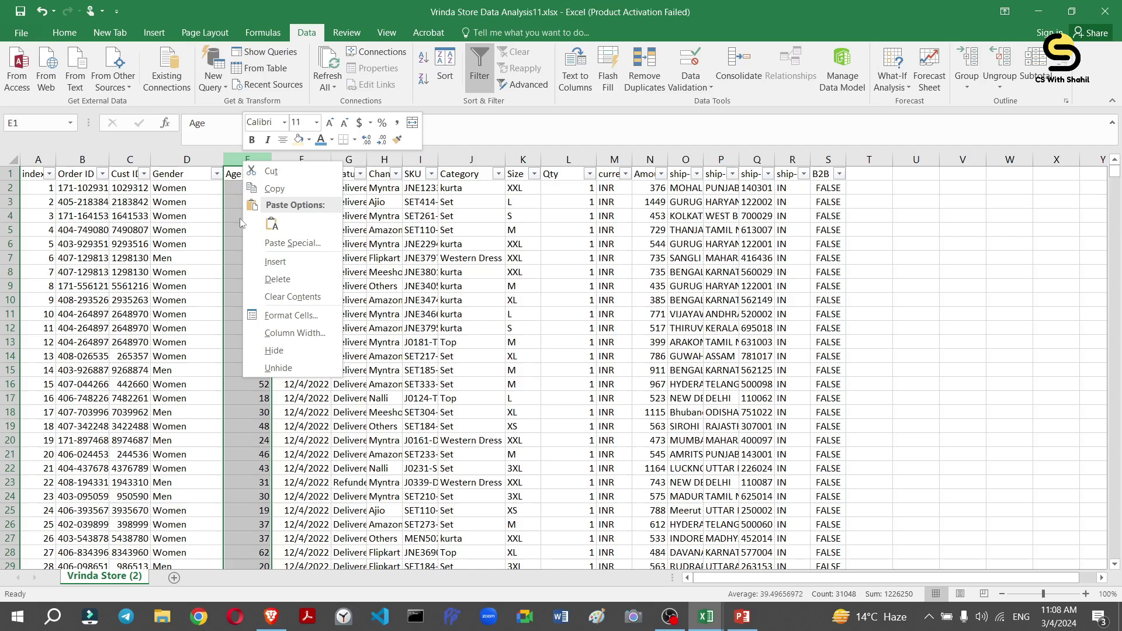
left_click(273, 262)
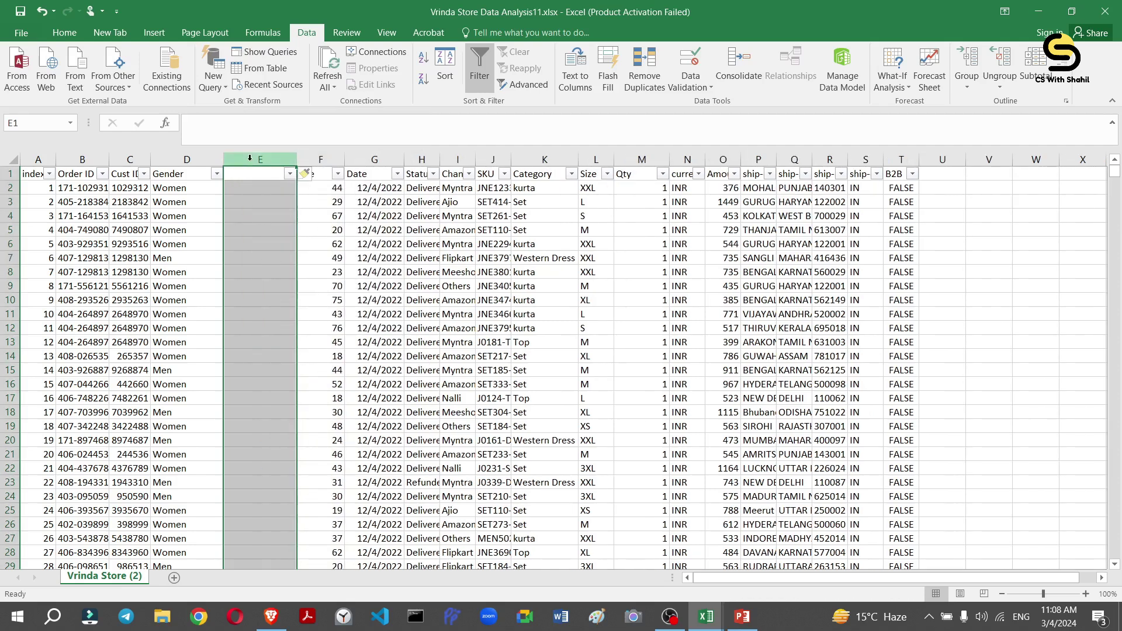
key("ctrl+z")
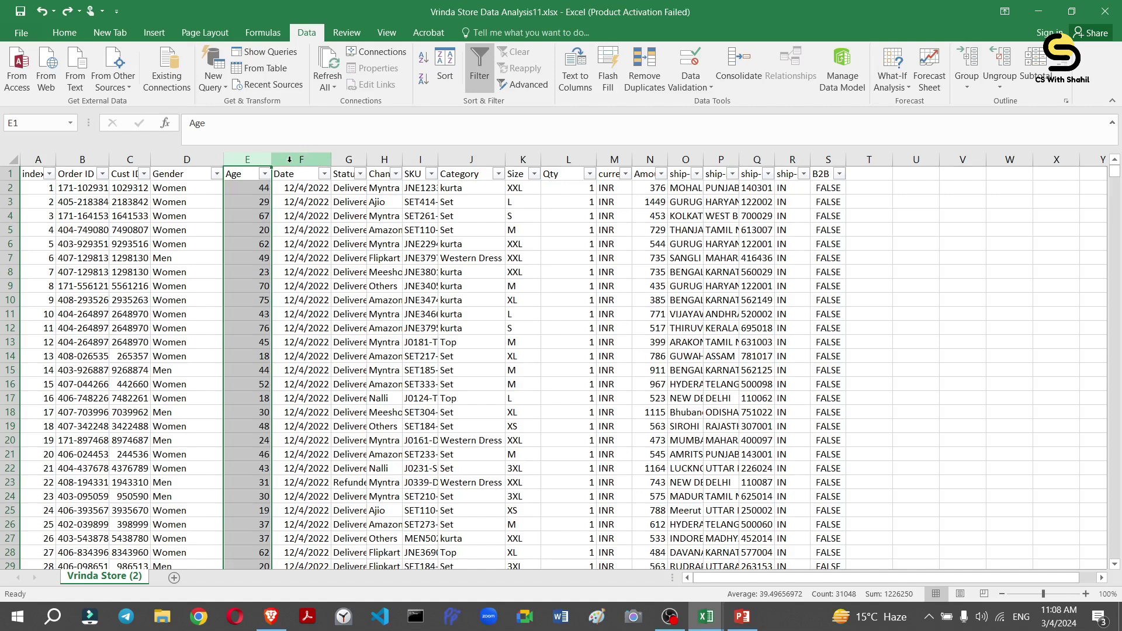
Insert an empty column between Age and Date and turn off the header filters.
left_click(288, 160)
right_click(291, 164)
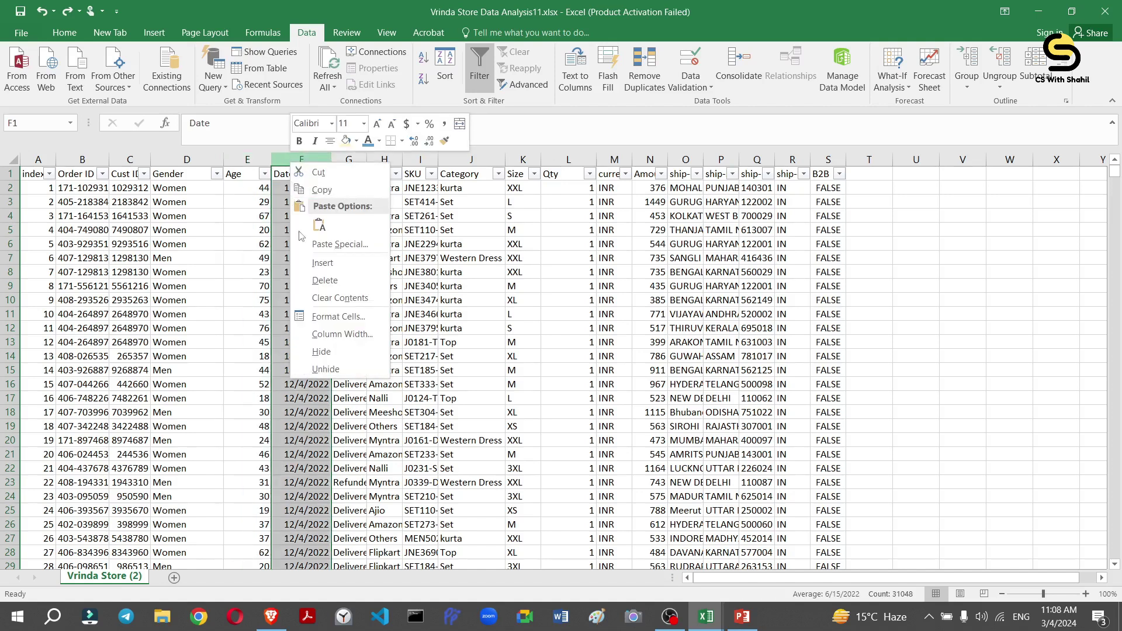
left_click(320, 263)
left_click(283, 173)
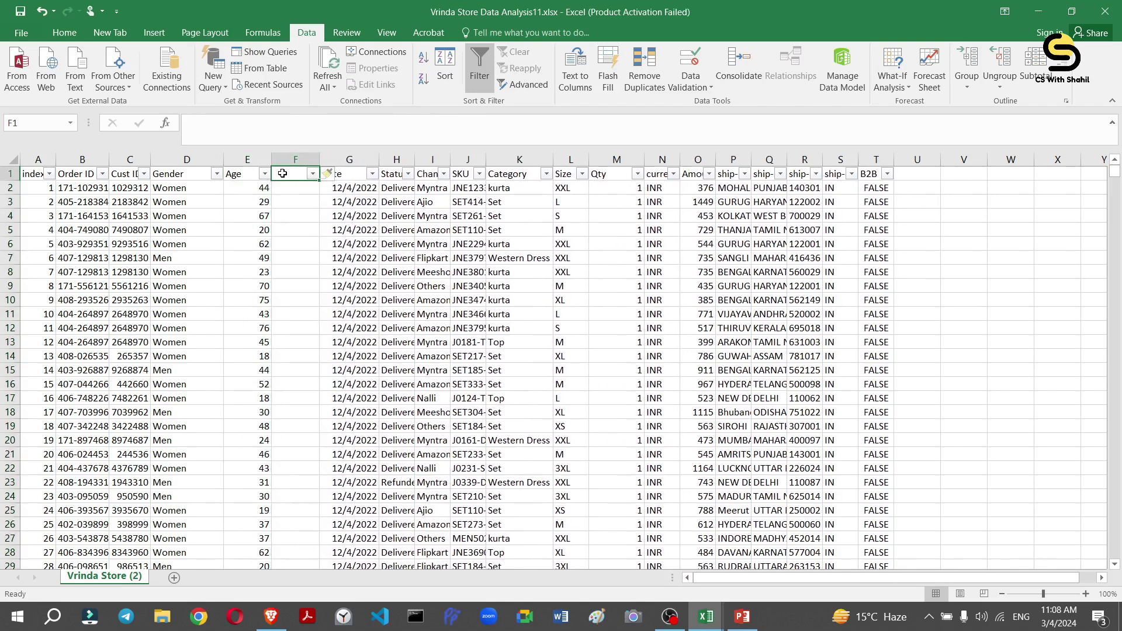
left_click(481, 62)
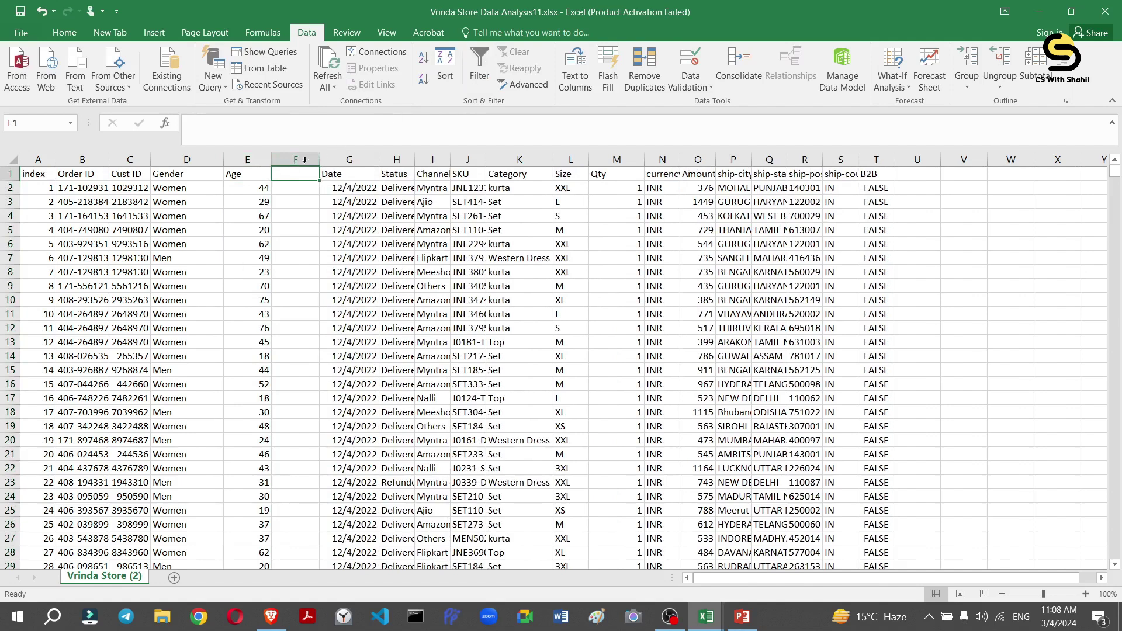
Enter the header Age group in cell F1 of the empty column.
double_click(288, 177)
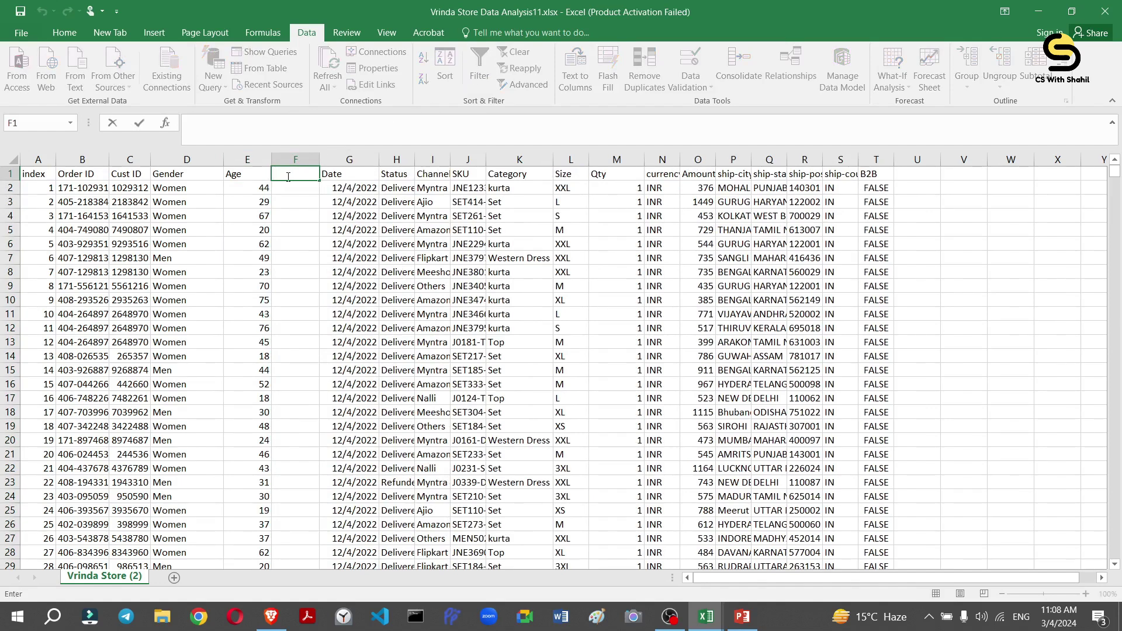
type("ge group")
key("Return")
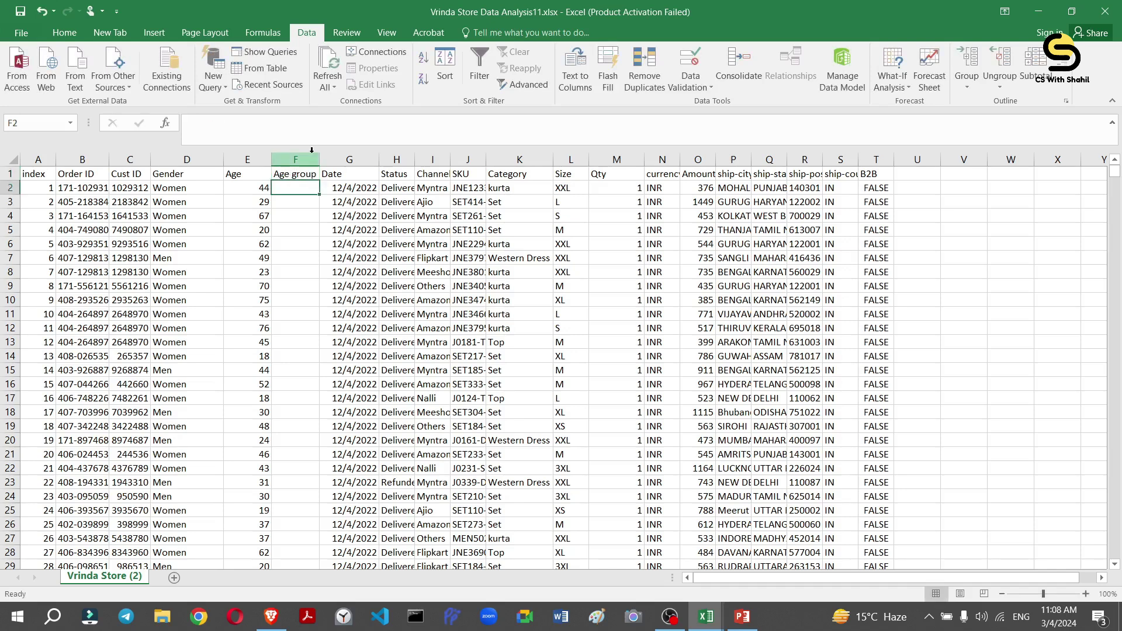
Begin an IF formula in cell F2 that returns "Senior" when the age in E2 is greater than 50.
double_click(297, 186)
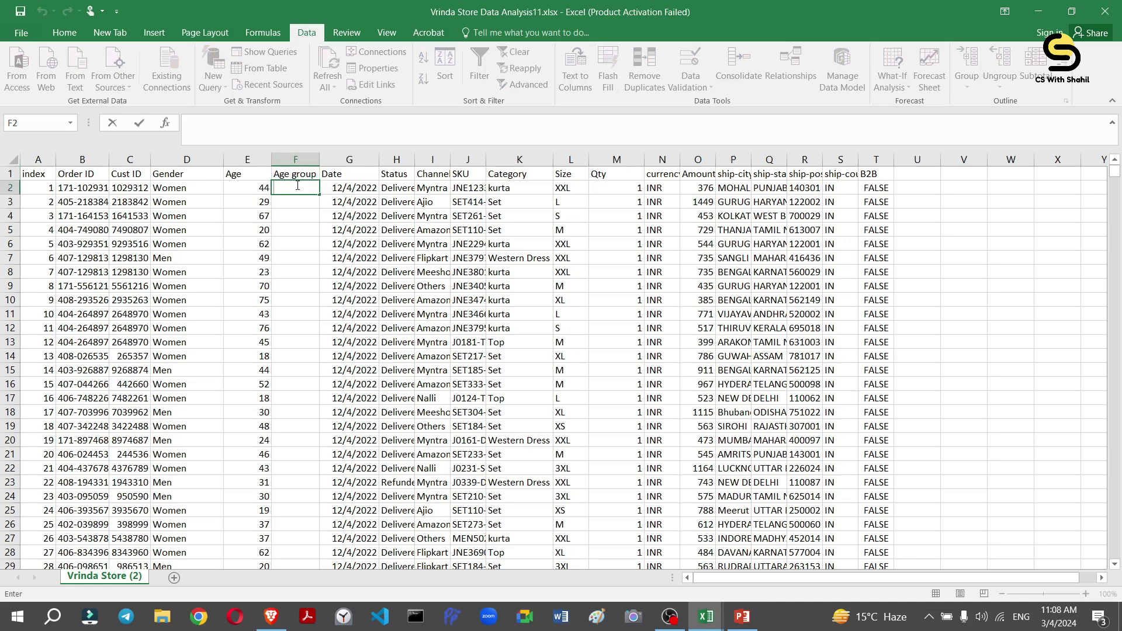
type("=if")
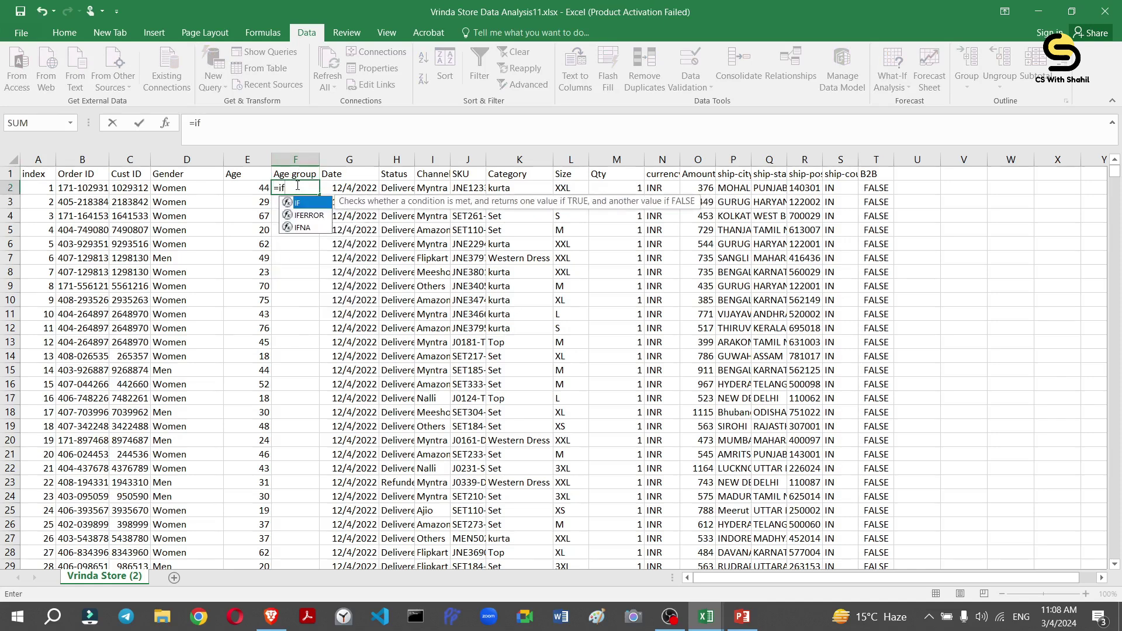
key("Tab")
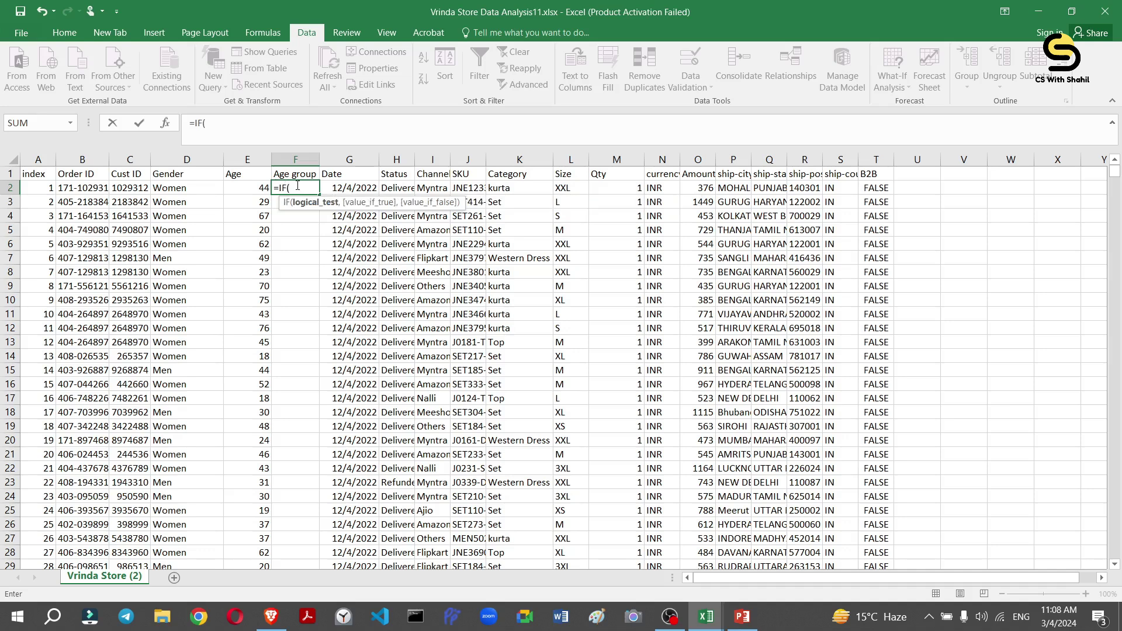
left_click(244, 189)
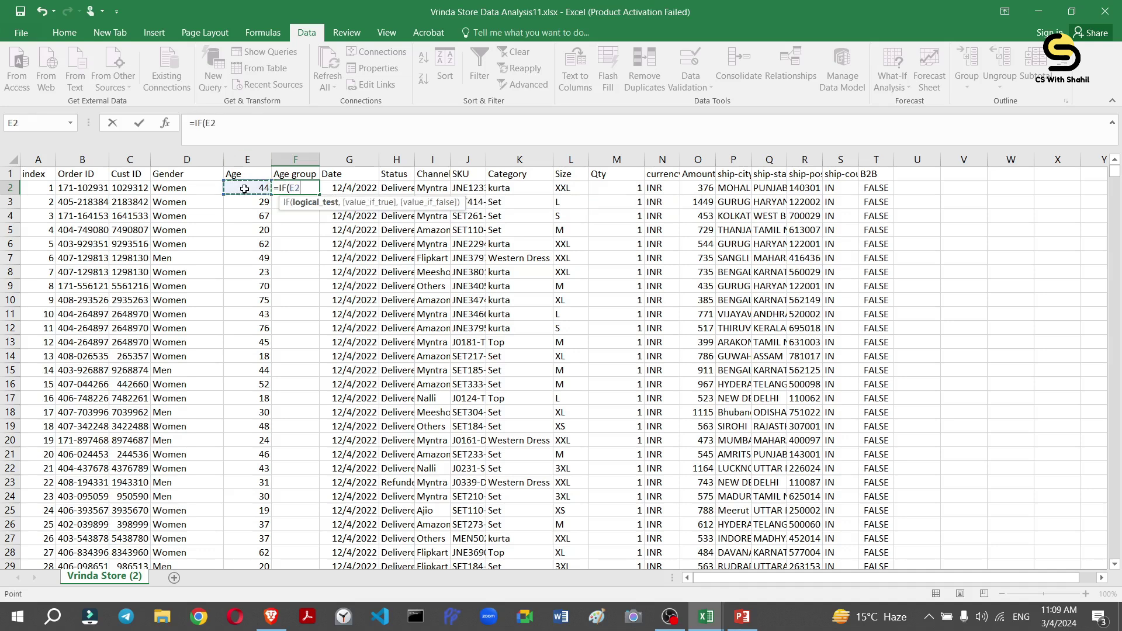
type(",")
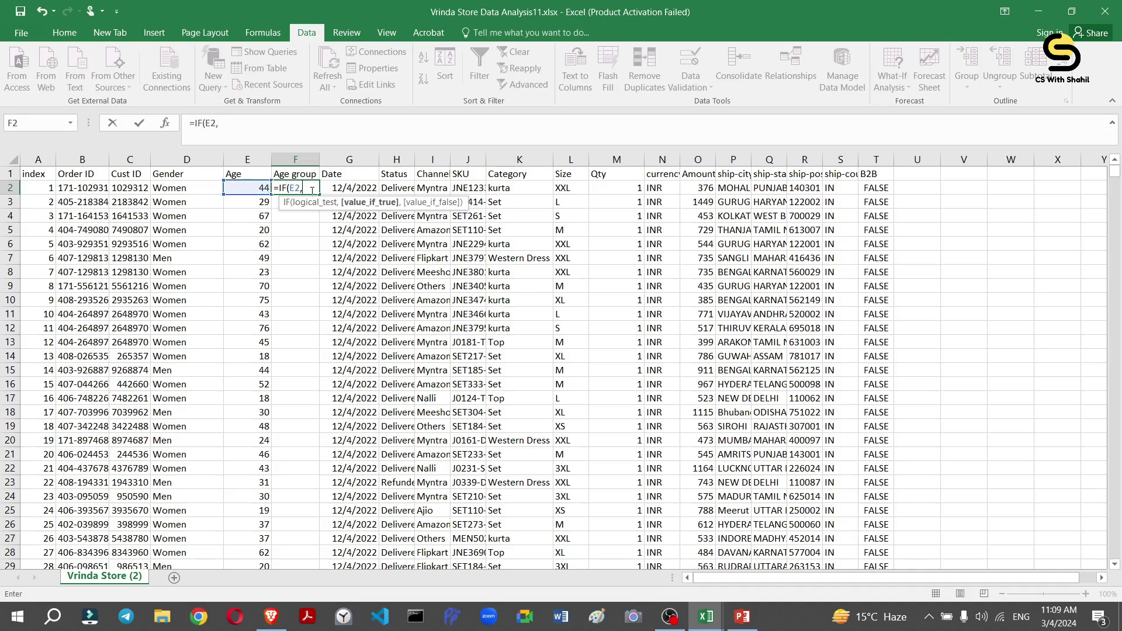
key("BackSpace")
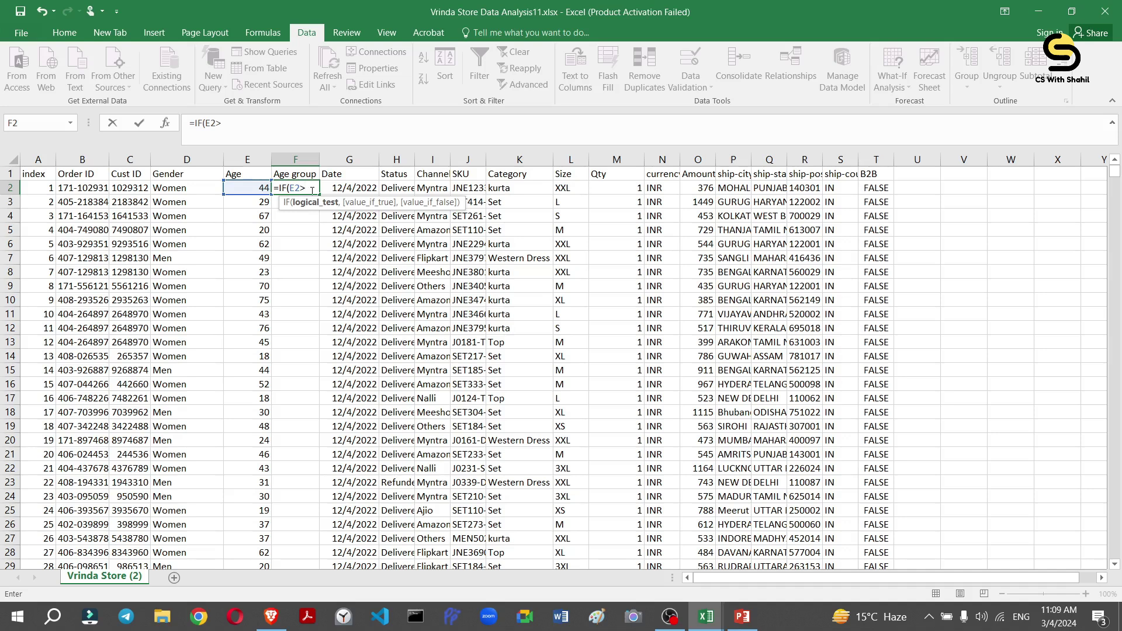
type("50,")
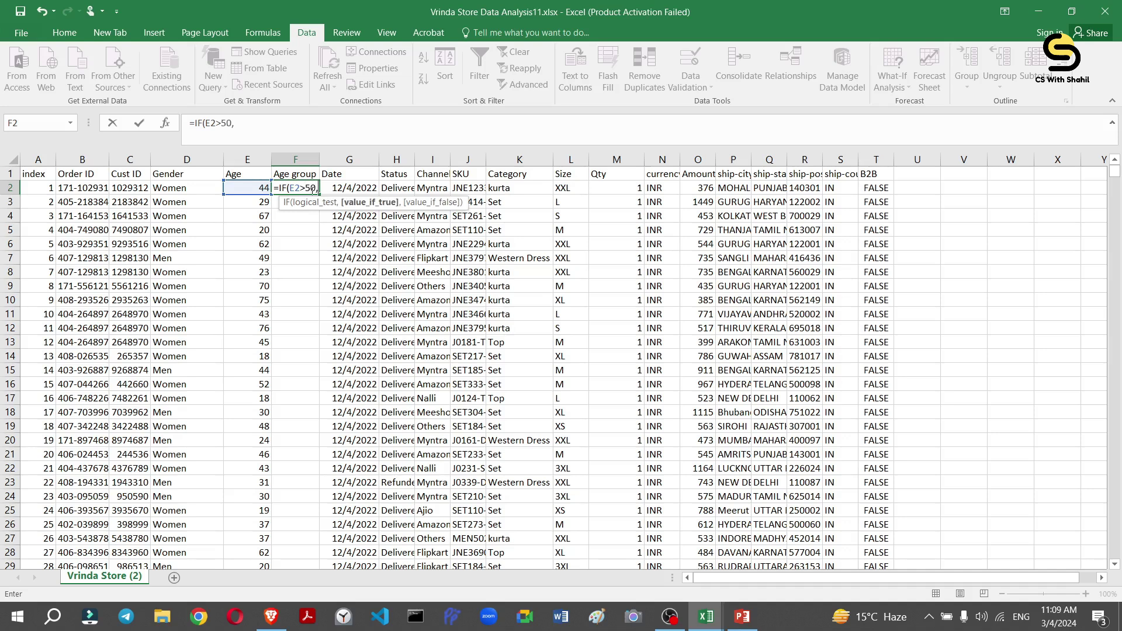
type("\"")
type("S")
type("enio")
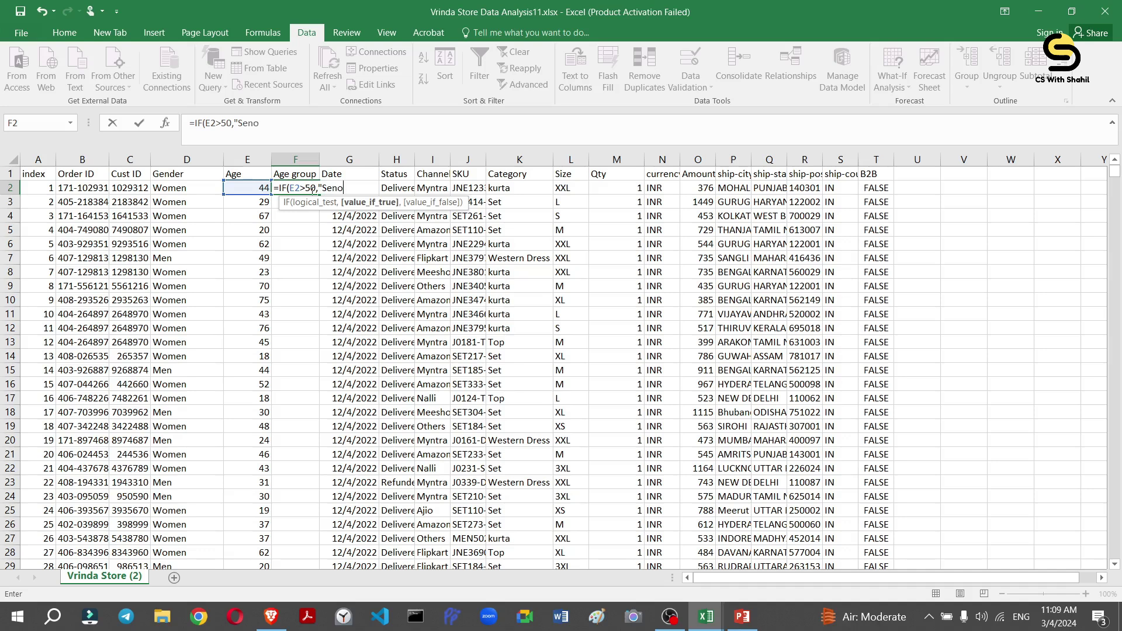
type("r\",")
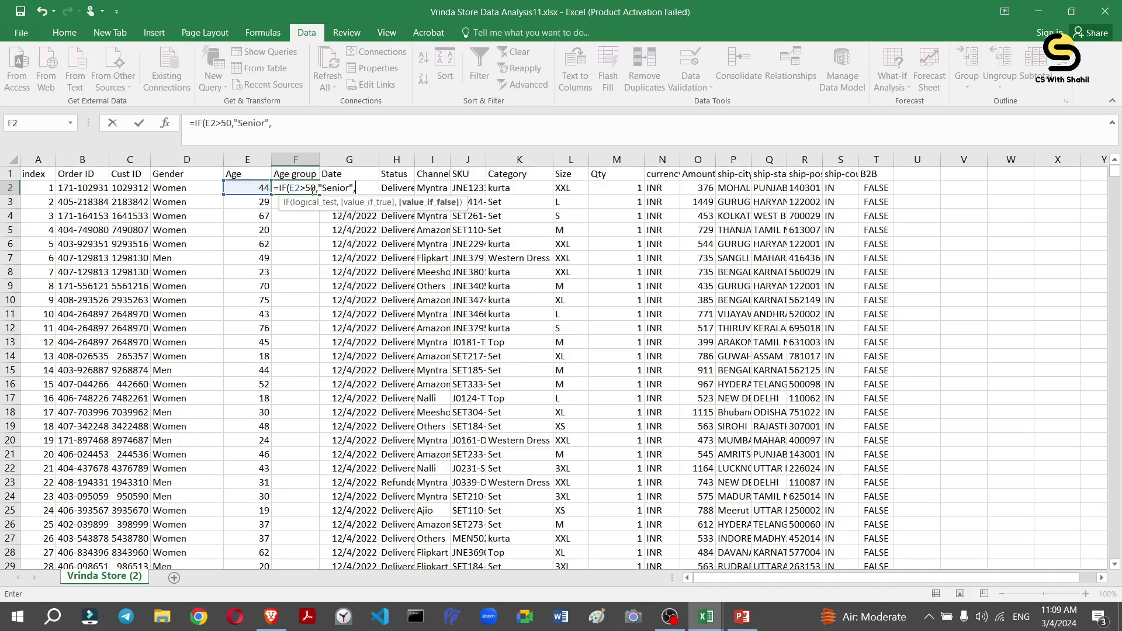
Nest a second IF in the F2 formula that returns "adult" when E2>25.
type("if")
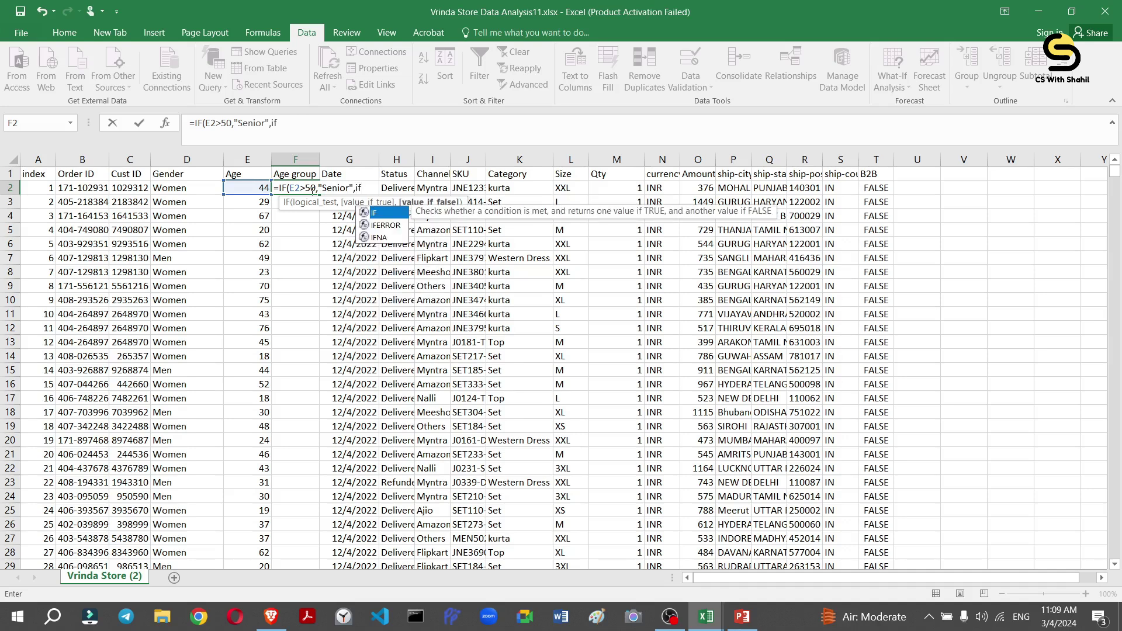
key("Tab")
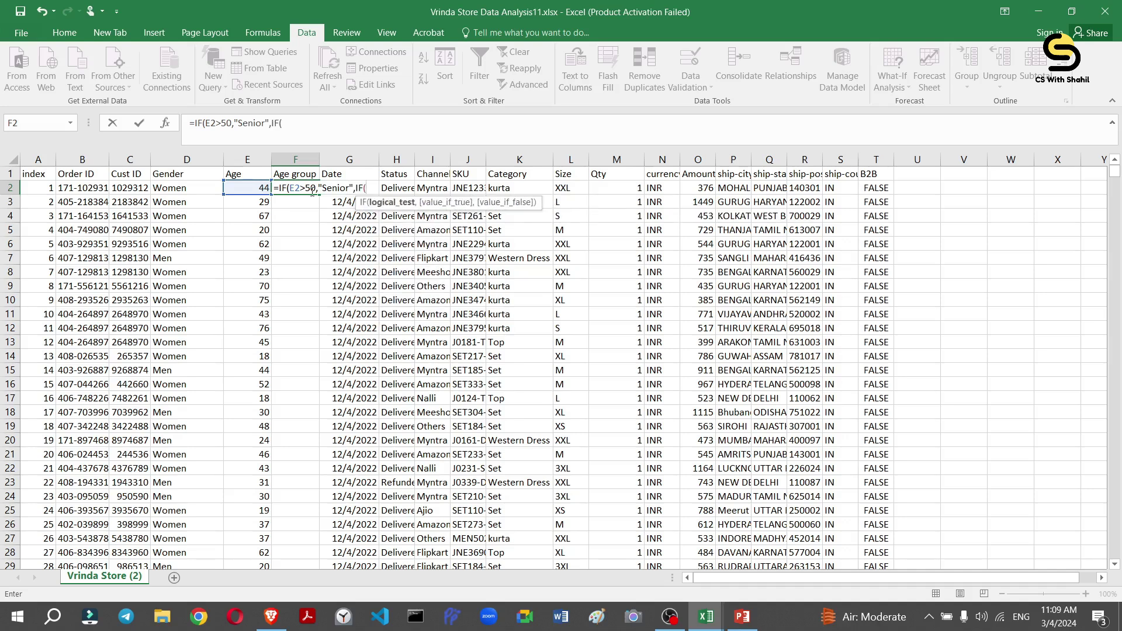
type("E")
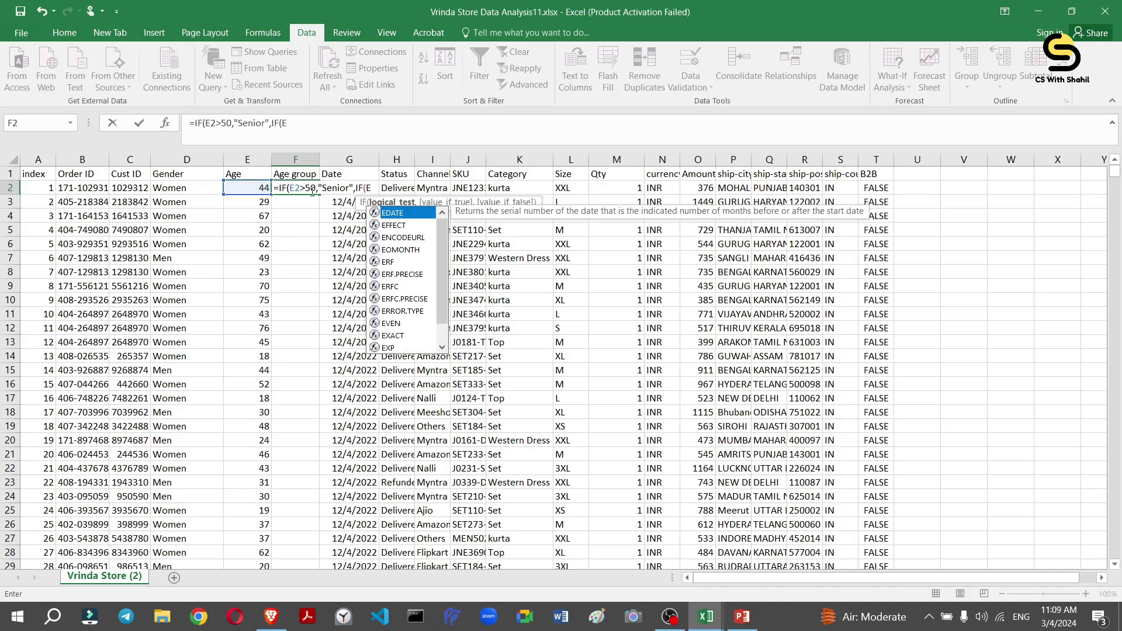
type("2")
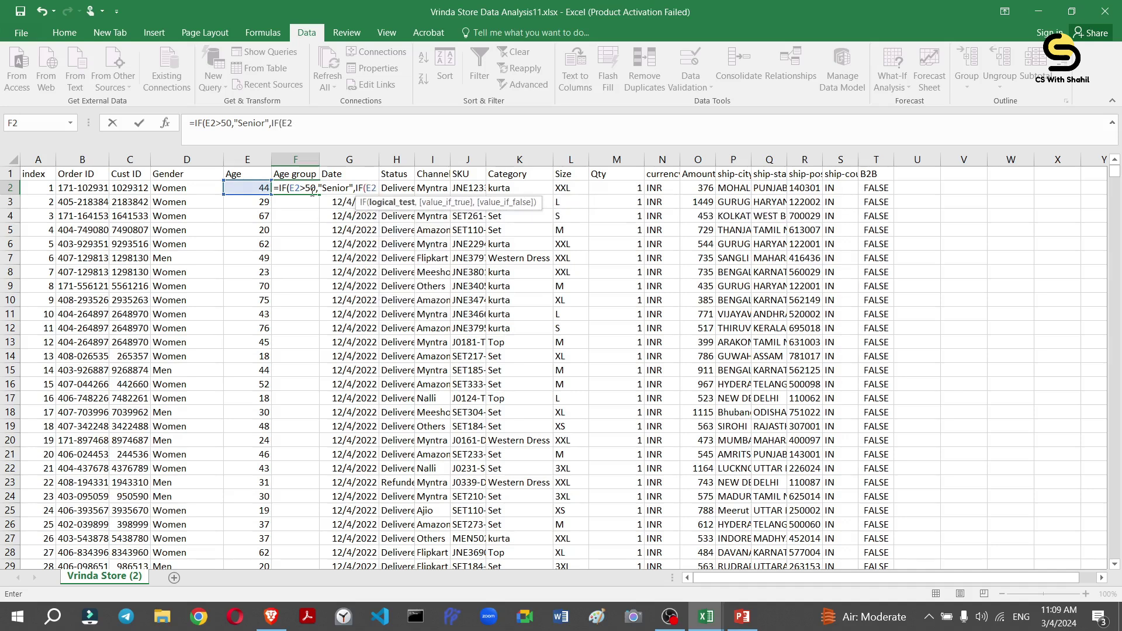
type(">")
type("25,\"")
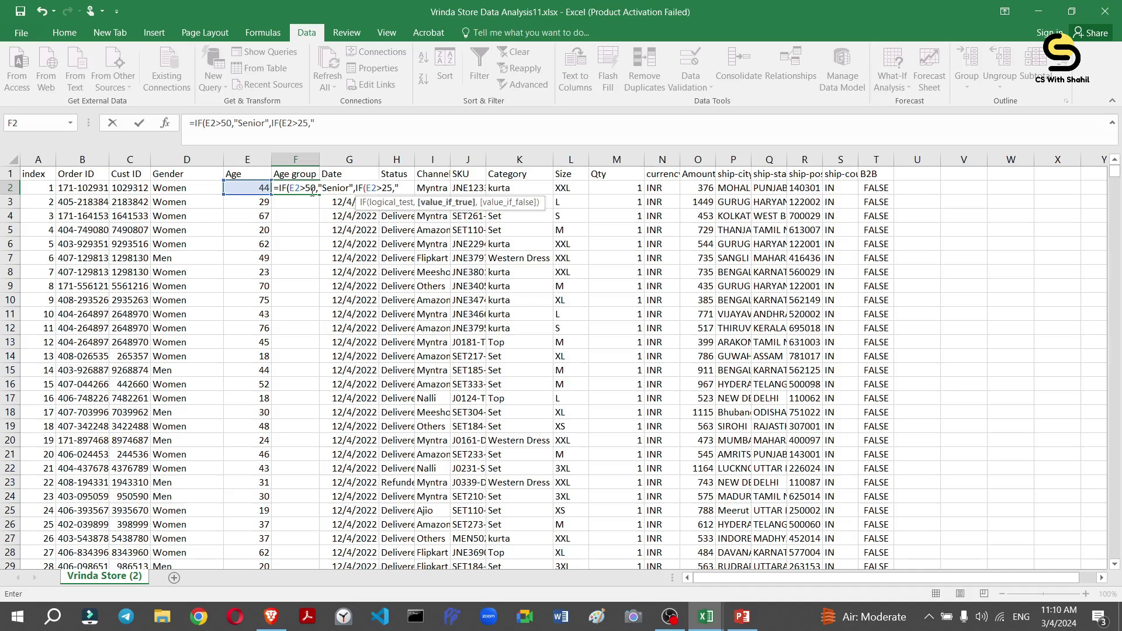
type("adult\",")
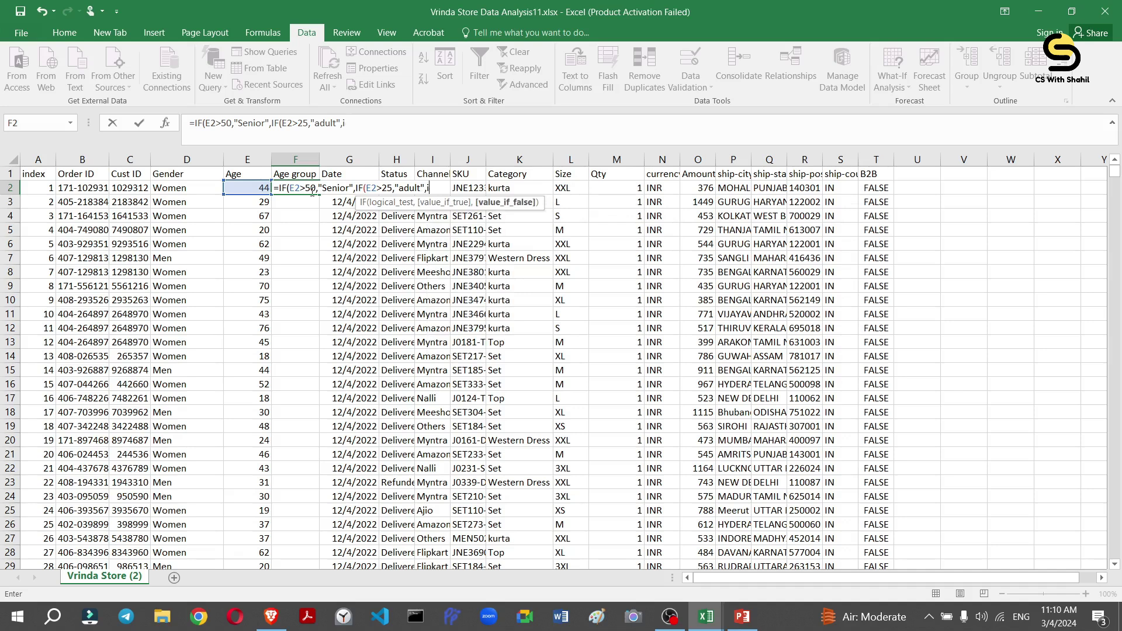
Nest a third IF returning "Teenager" for E2<25, correct the adult condition to E2>=25, and complete the F2 formula.
type("if")
key("Tab")
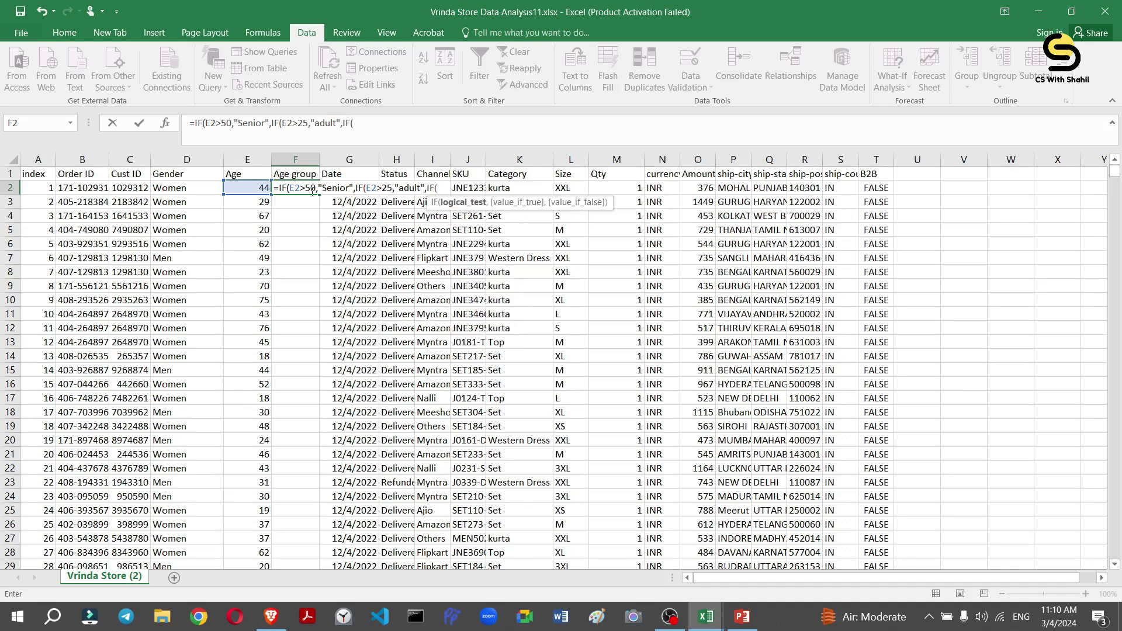
type("<25")
left_click(384, 190)
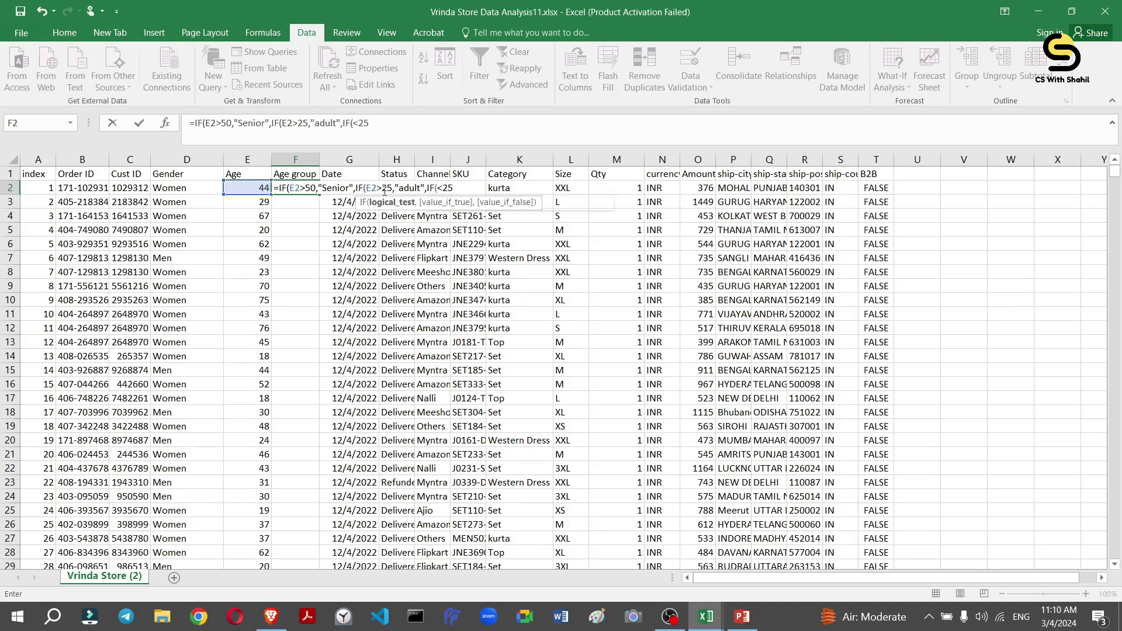
type("=")
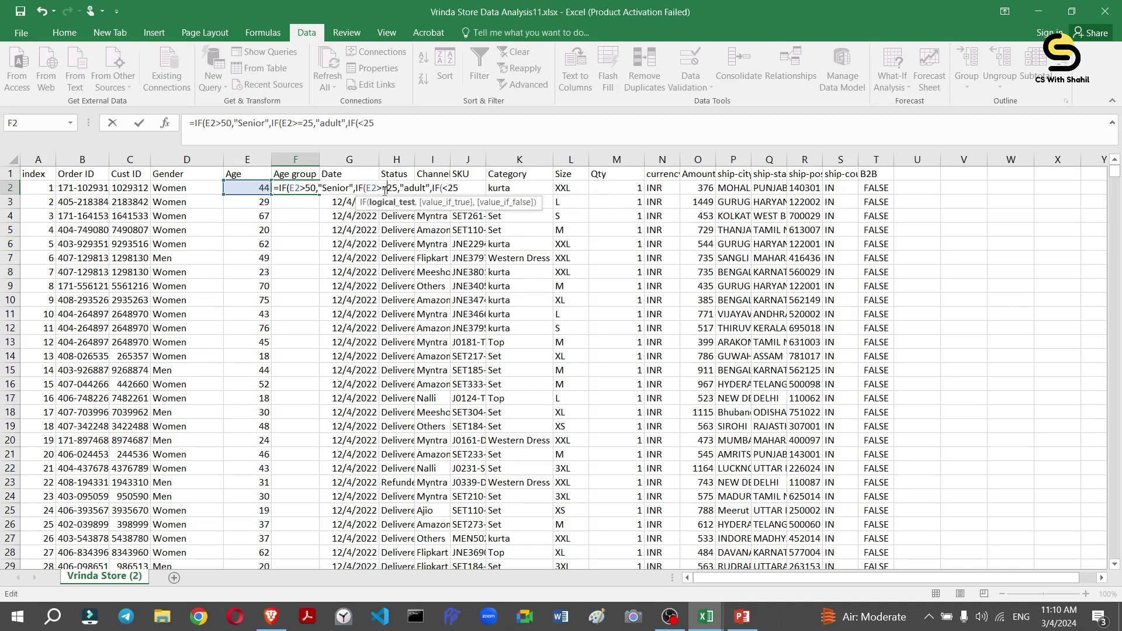
left_click(460, 188)
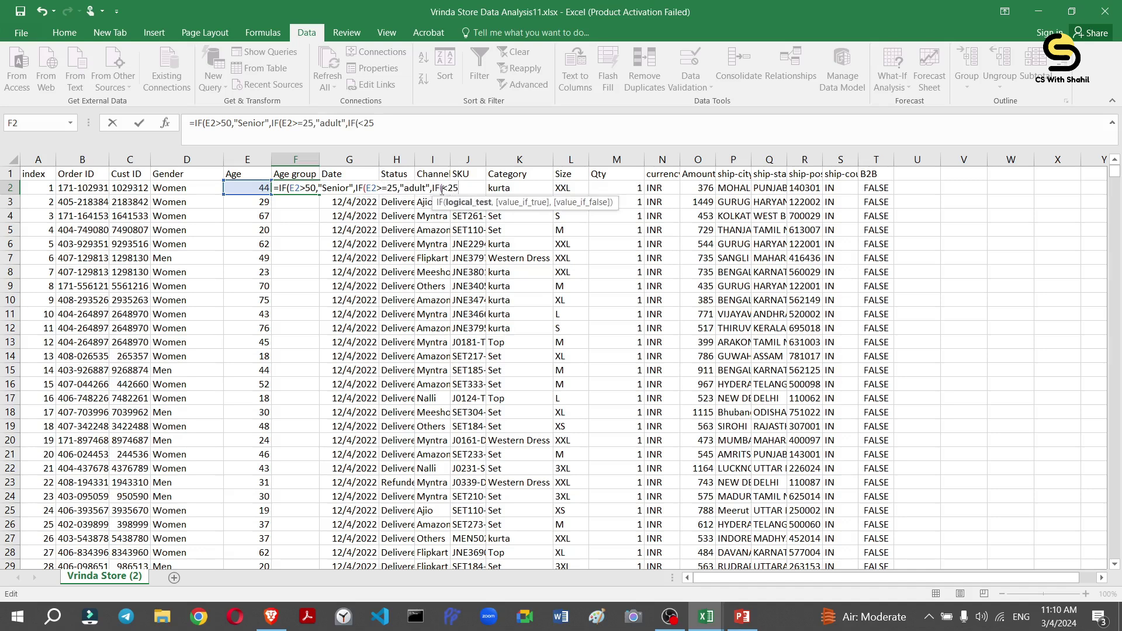
left_click(442, 190)
key("Right")
type("E2<25,")
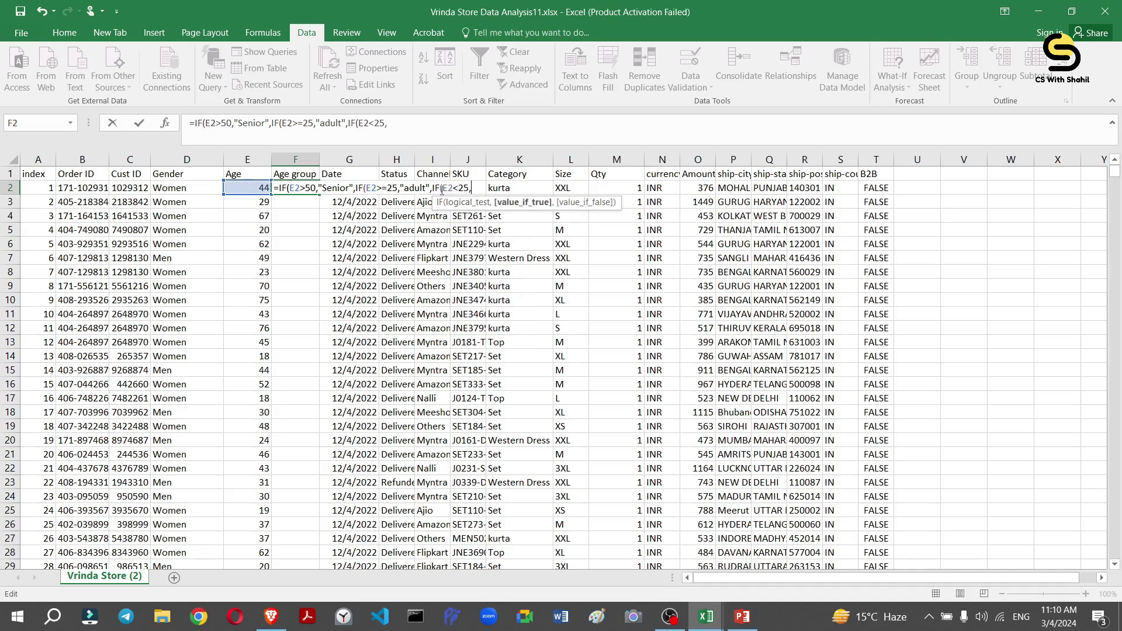
type("\"Teenager\")))")
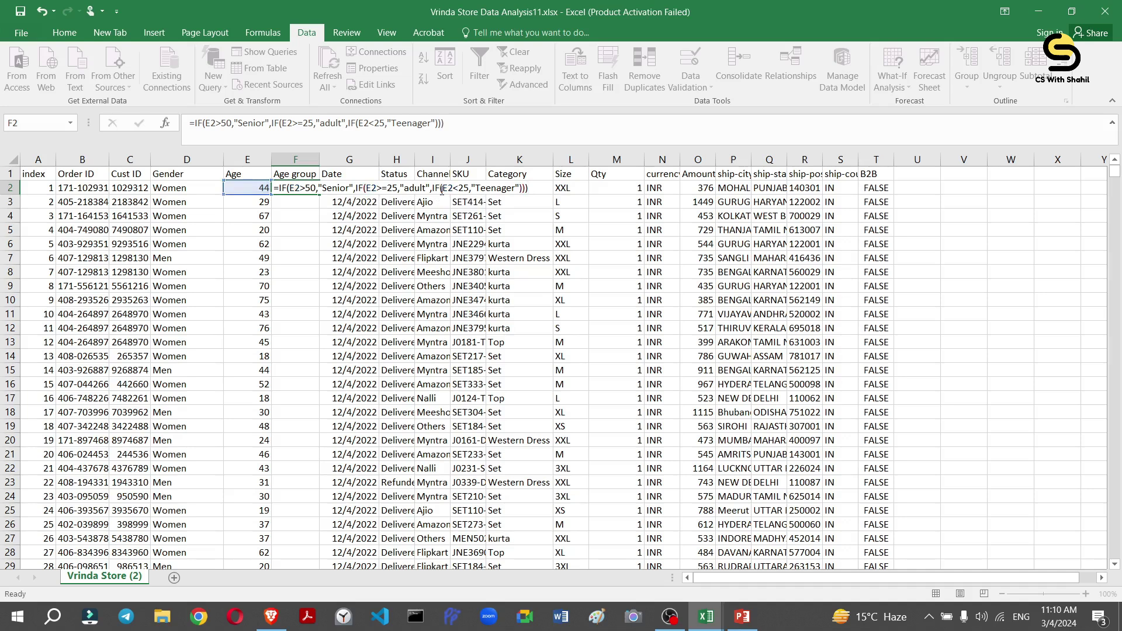
key("Return")
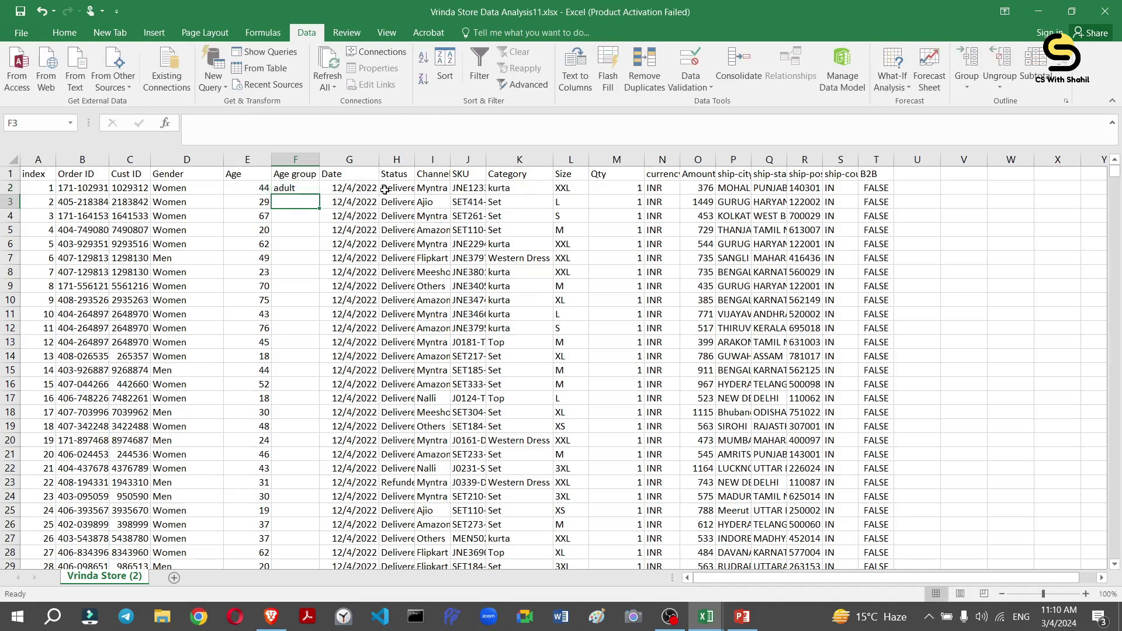
Fill the F2 formula down the whole Age group column and check the assigned groups.
left_click(312, 188)
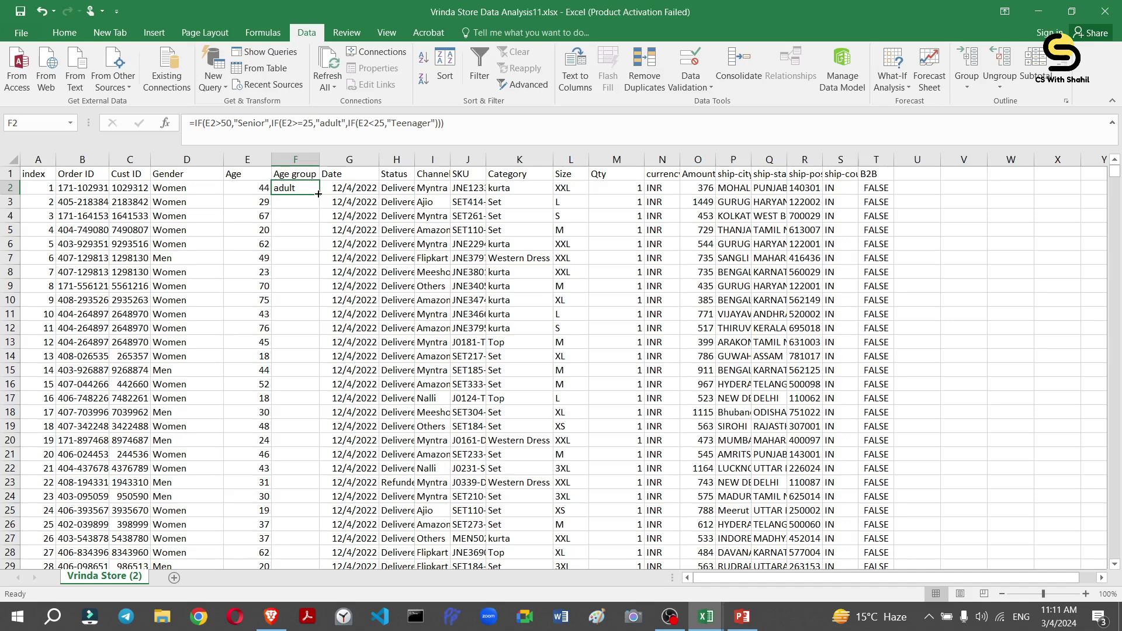
double_click(319, 193)
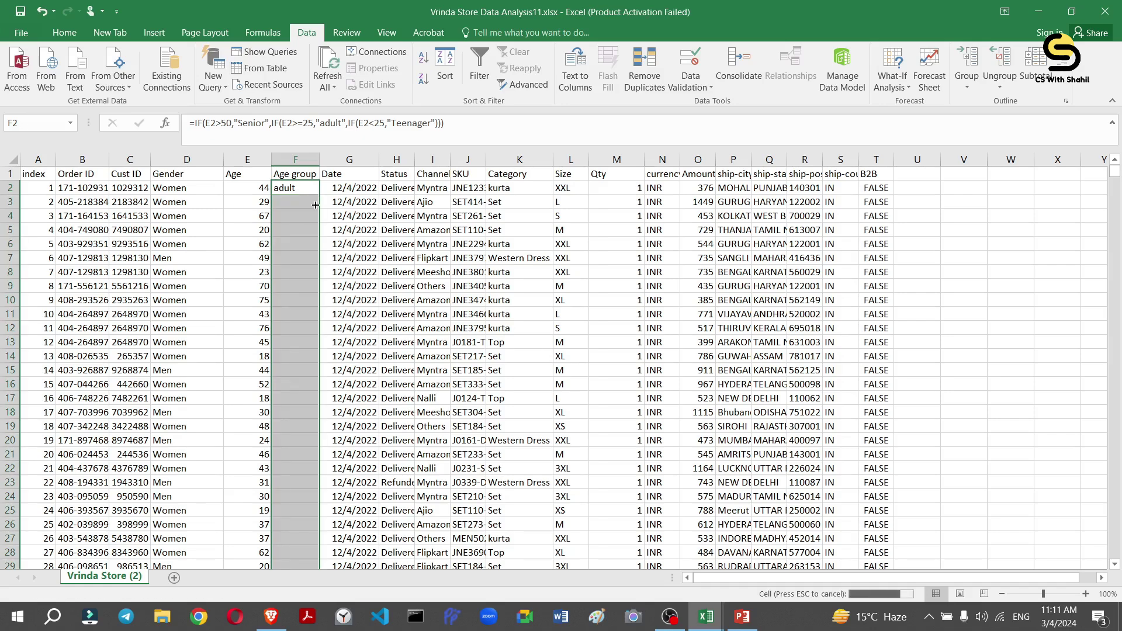
left_click(307, 204)
scroll(303, 220, "down", 7)
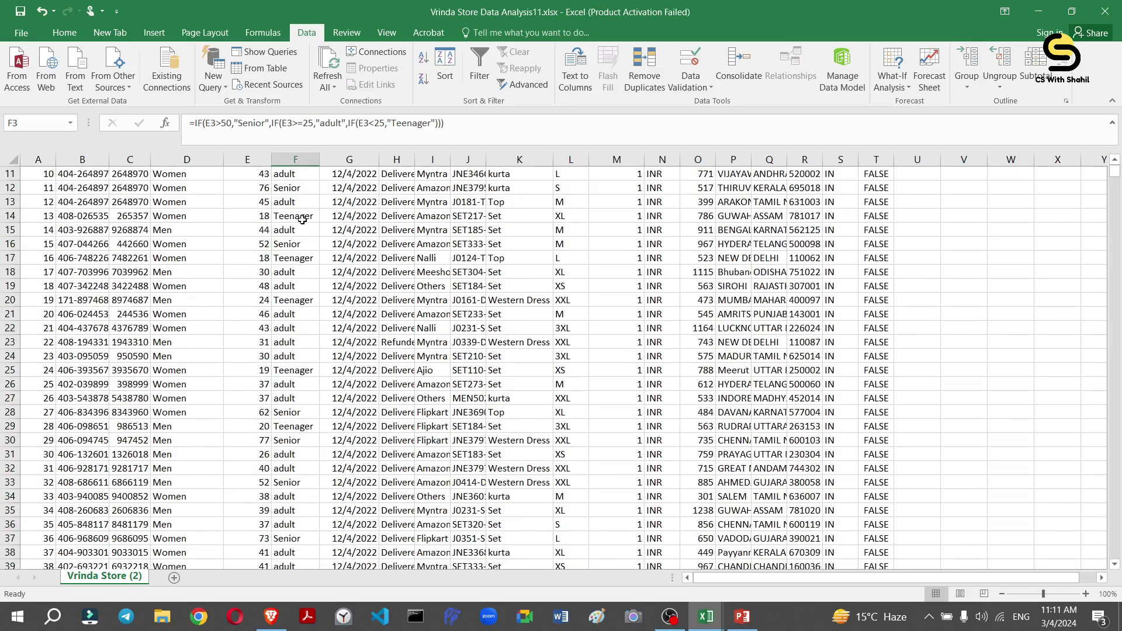
scroll(302, 220, "up", 7)
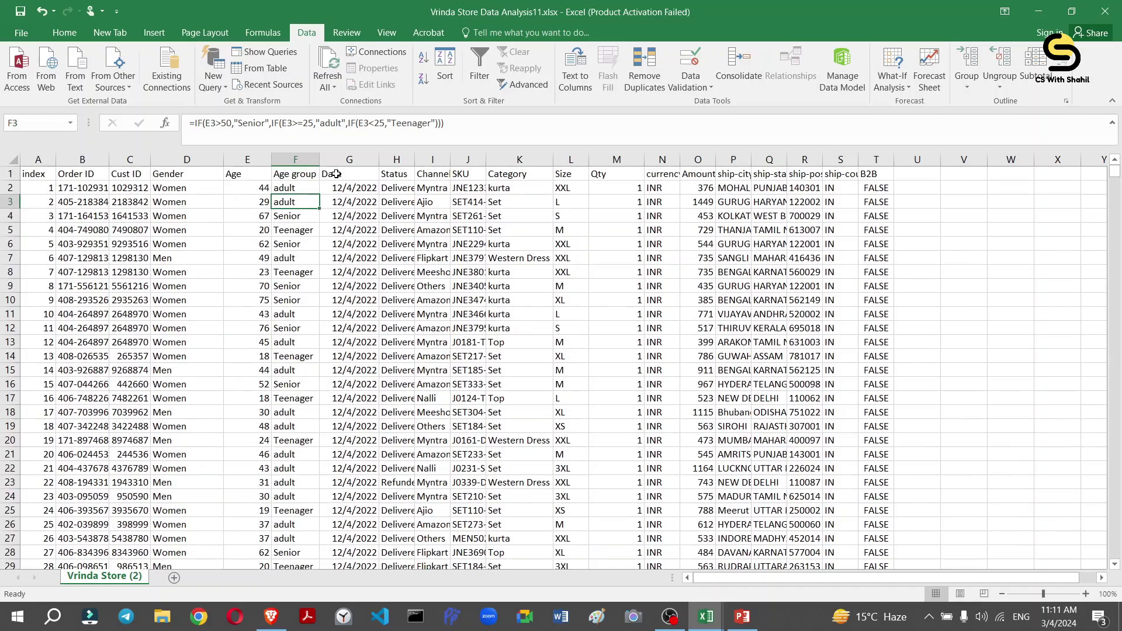
Insert an empty column between Date and Status and enter the header Month in cell H1.
left_click(337, 175)
left_click(343, 159)
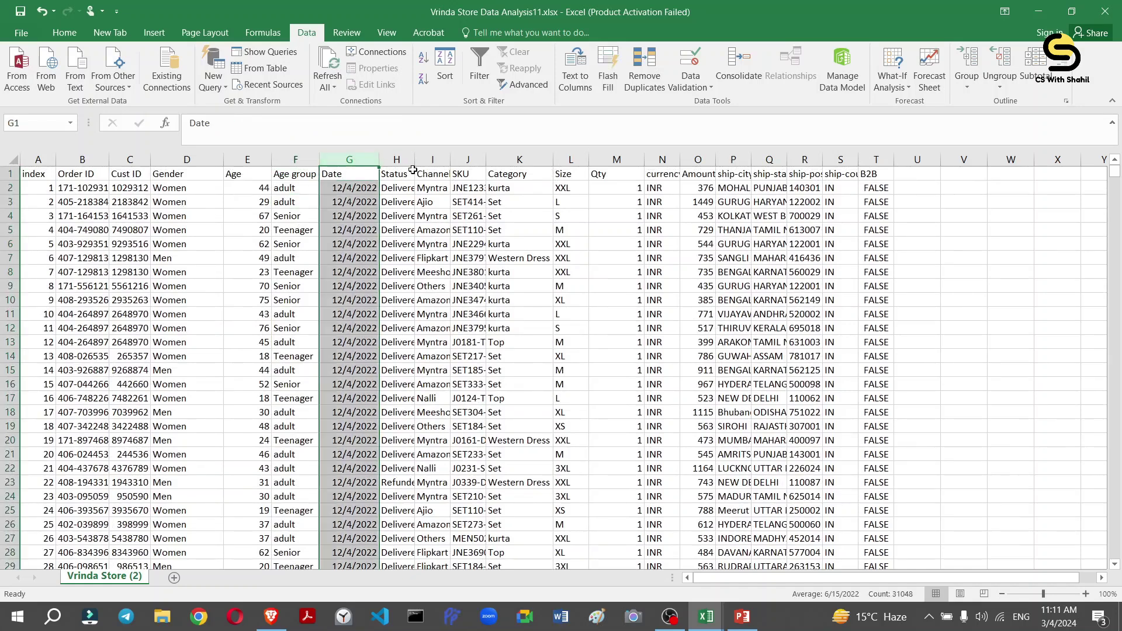
left_click(397, 159)
right_click(399, 161)
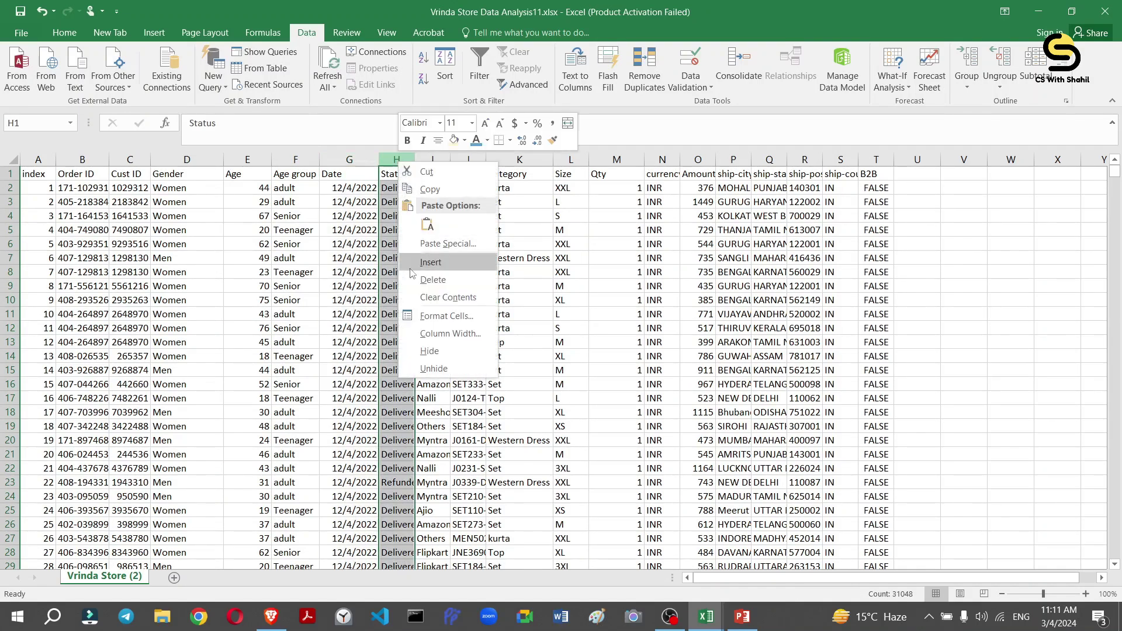
left_click(412, 263)
double_click(396, 172)
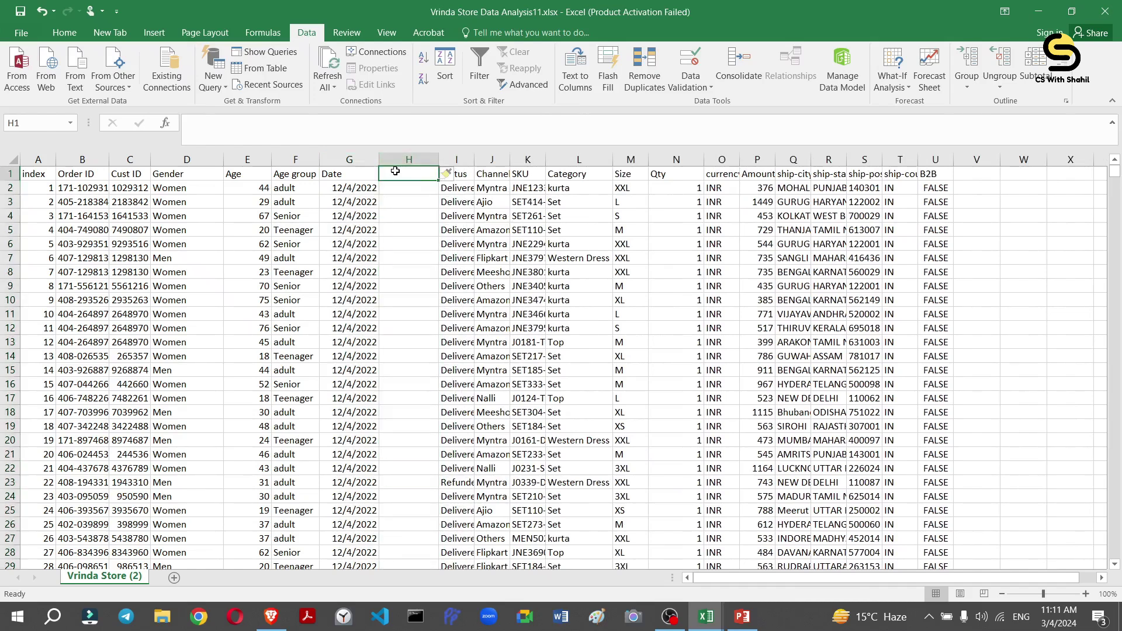
type("Mo")
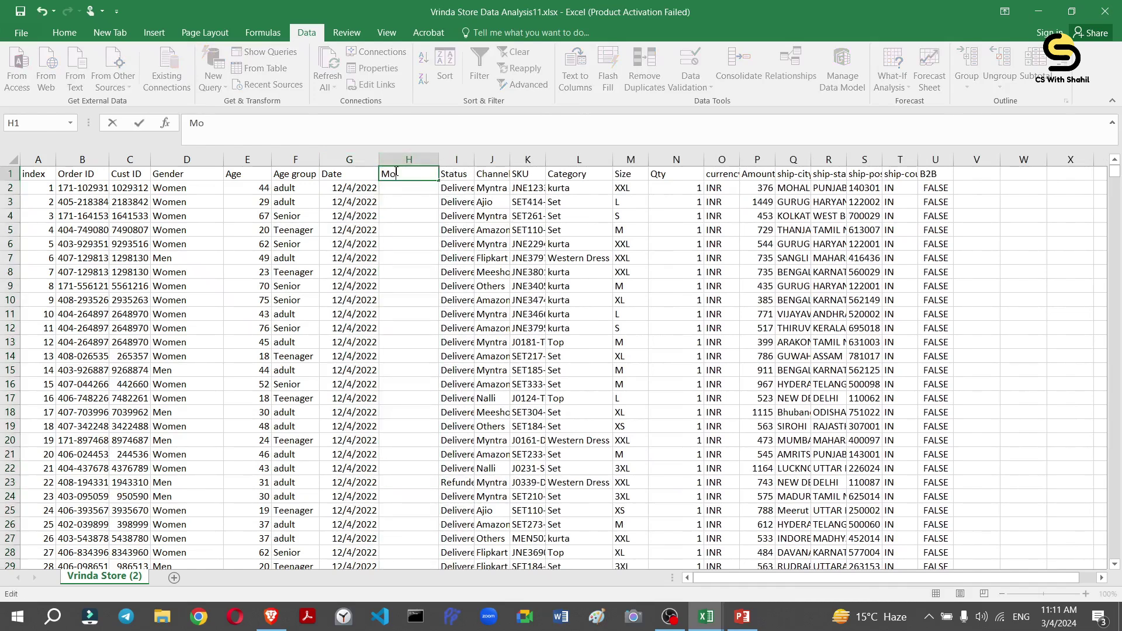
type("nth")
Extract the abbreviated month name from the date in G2 into cell H2 with a TEXT formula using the format "mmm".
left_click(403, 187)
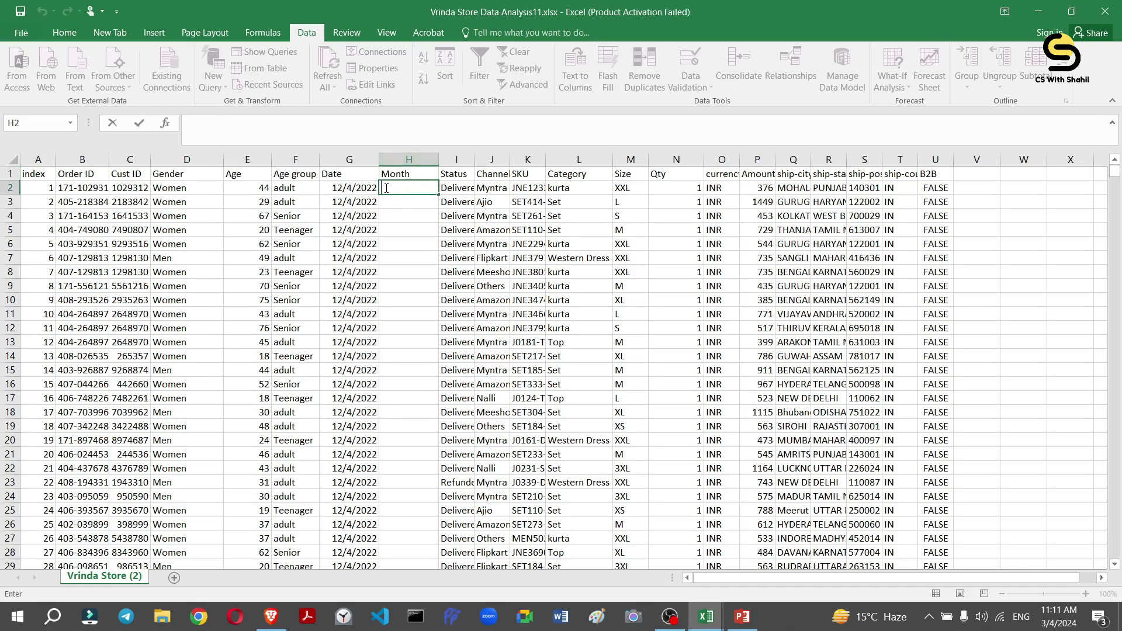
type("=tex")
key("Tab")
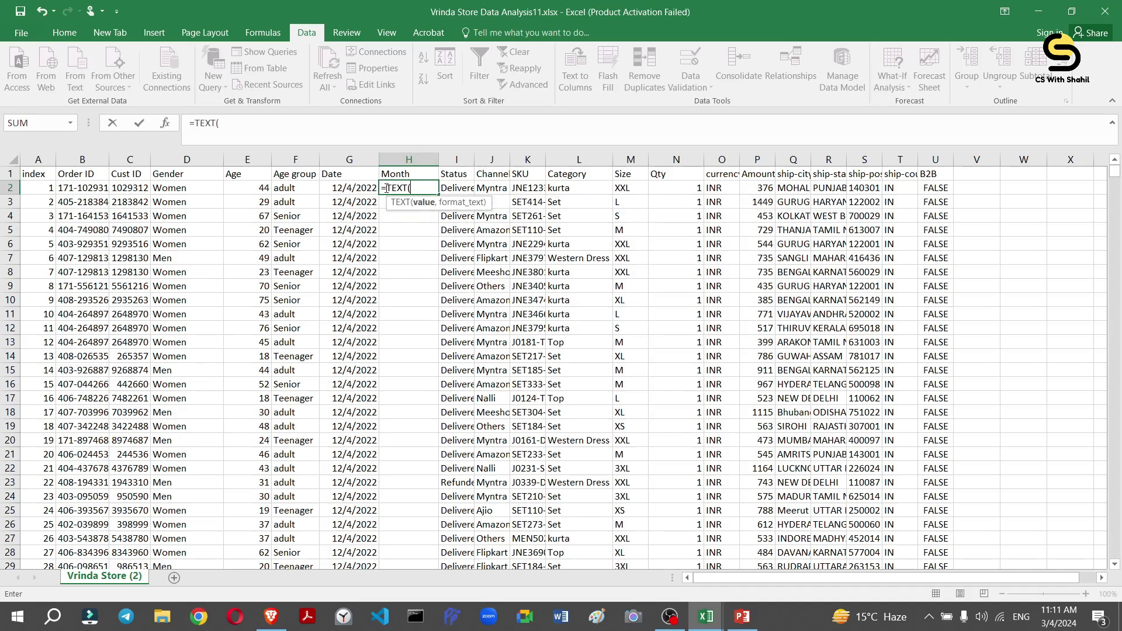
left_click(361, 187)
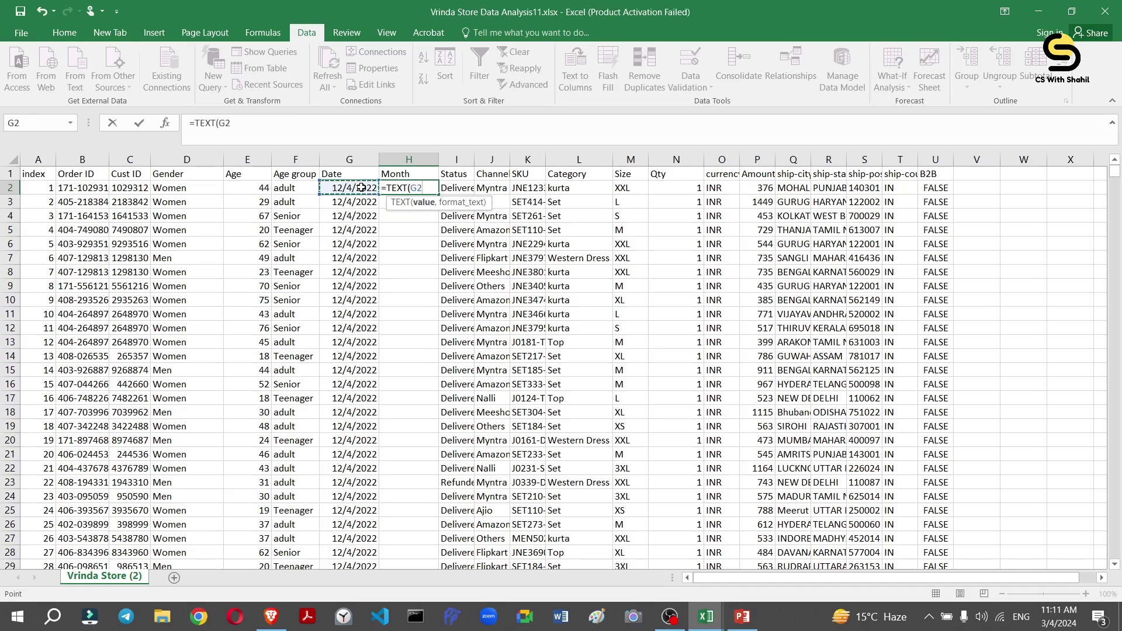
type(",")
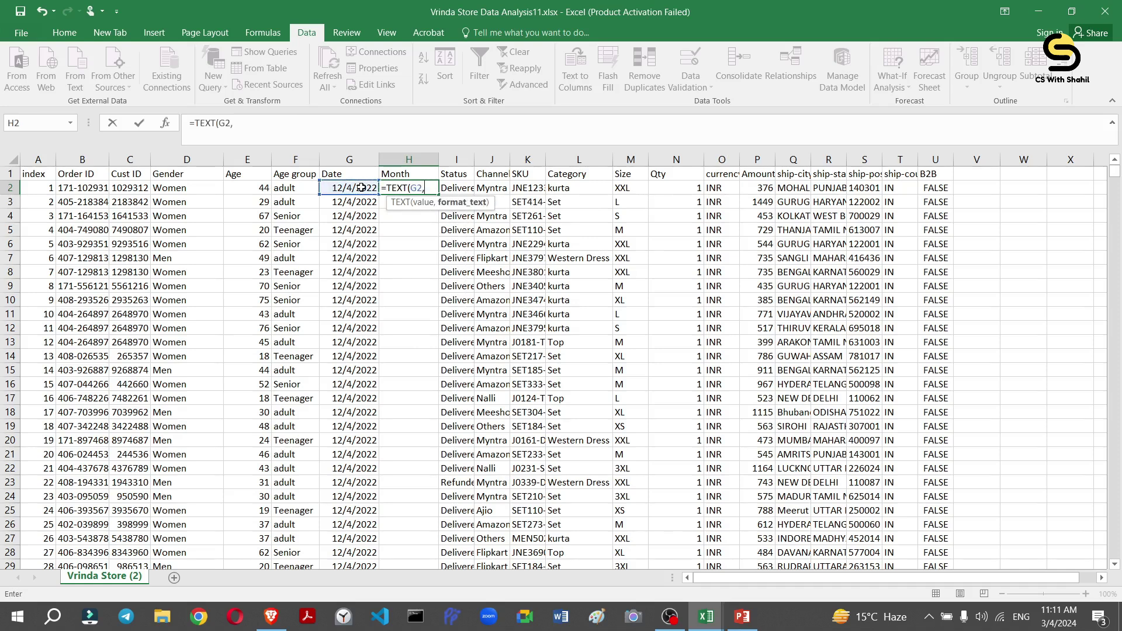
type("\"mm")
key("BackSpace")
key("BackSpace")
type("mmm\"")
key("Return")
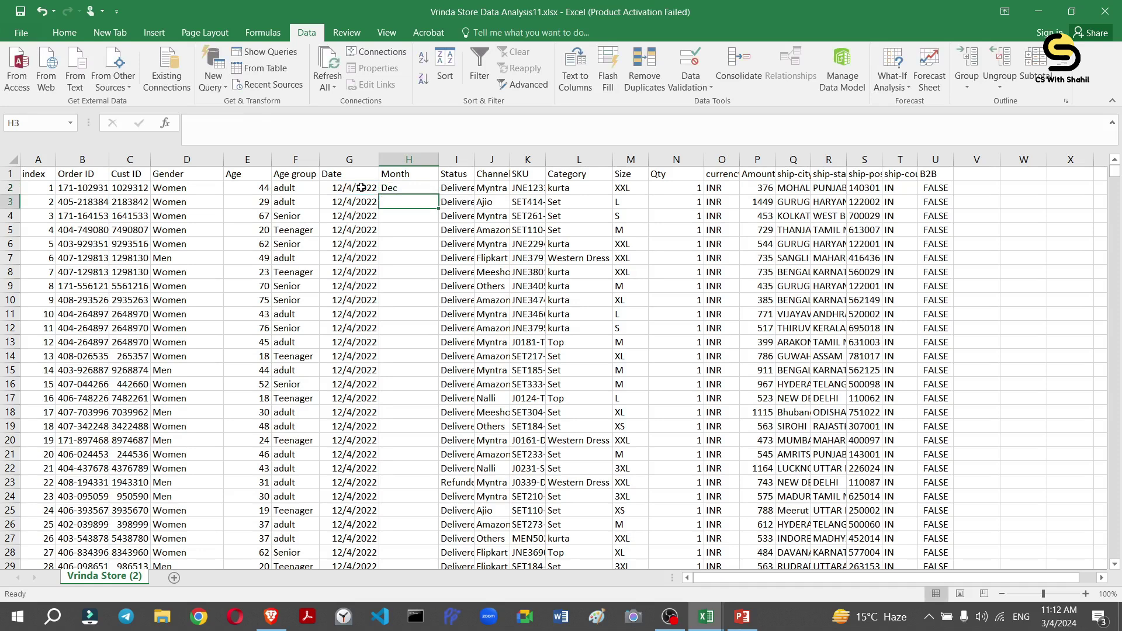
Change the TEXT format in cell H2 to "mmmm" to return the full month name.
double_click(389, 187)
left_click(452, 188)
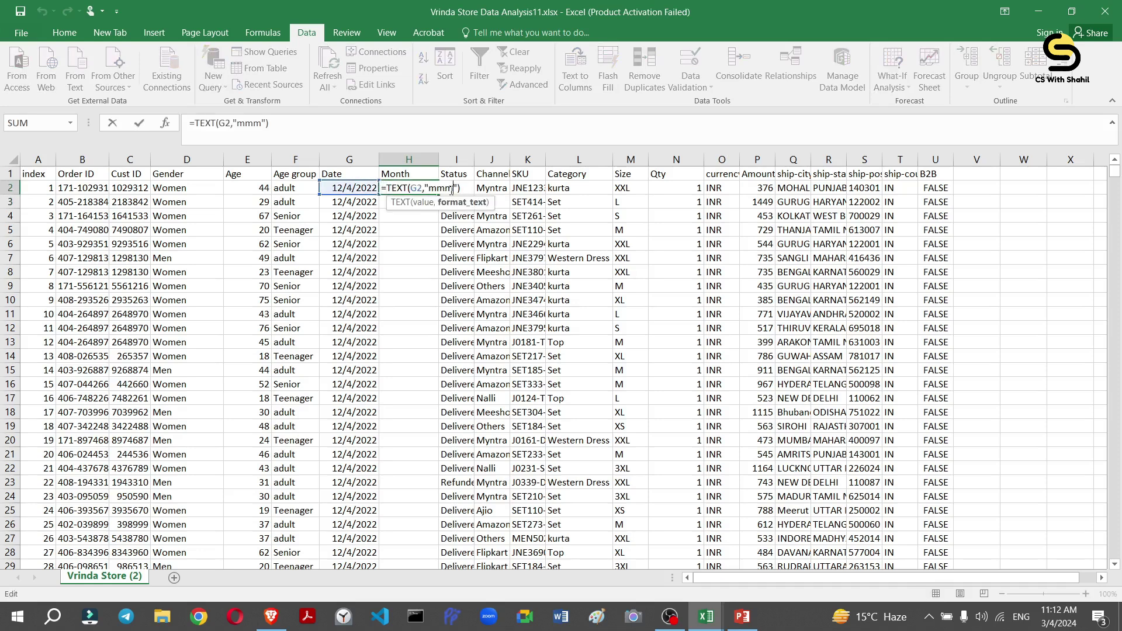
type("m")
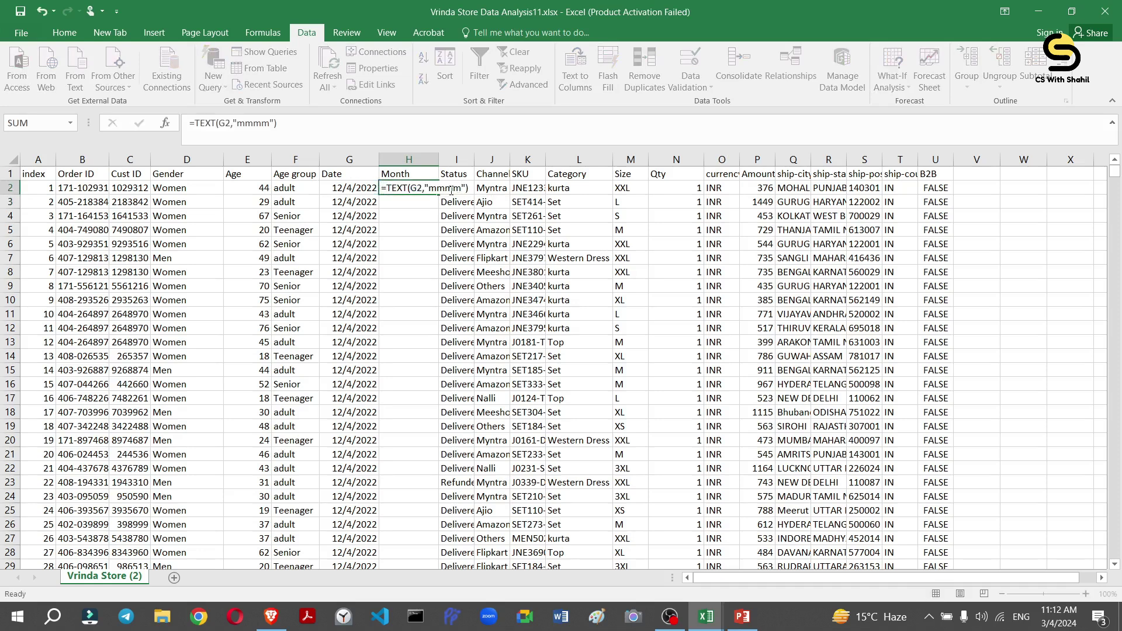
key("Return")
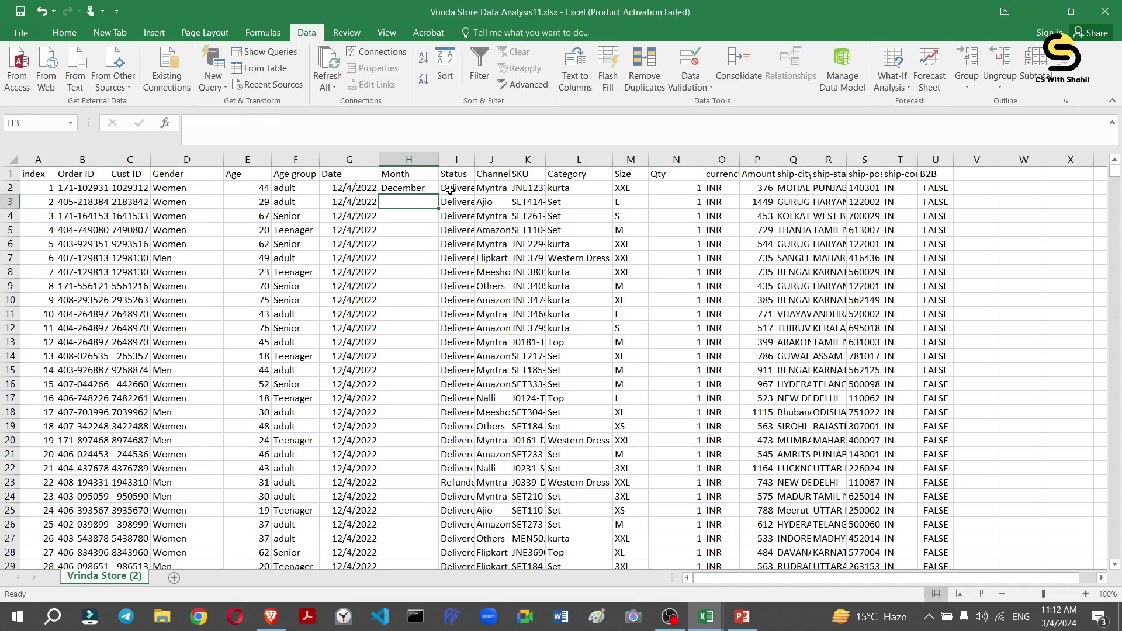
Change the TEXT format in cell H2 back to the abbreviated month code "mmm".
double_click(415, 187)
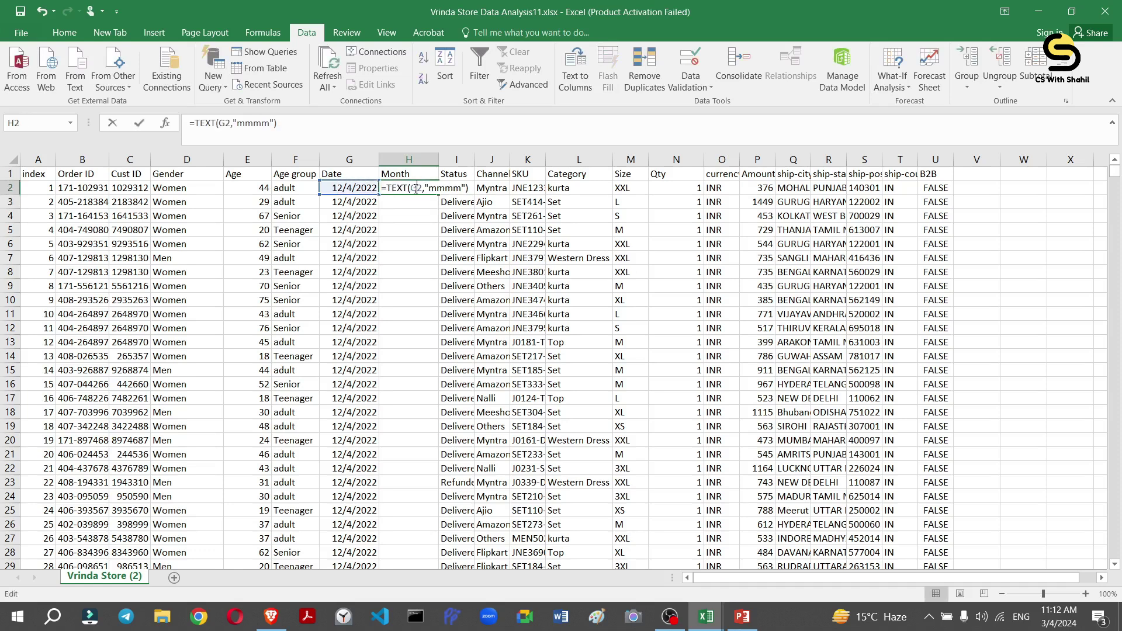
left_click(462, 188)
key("BackSpace")
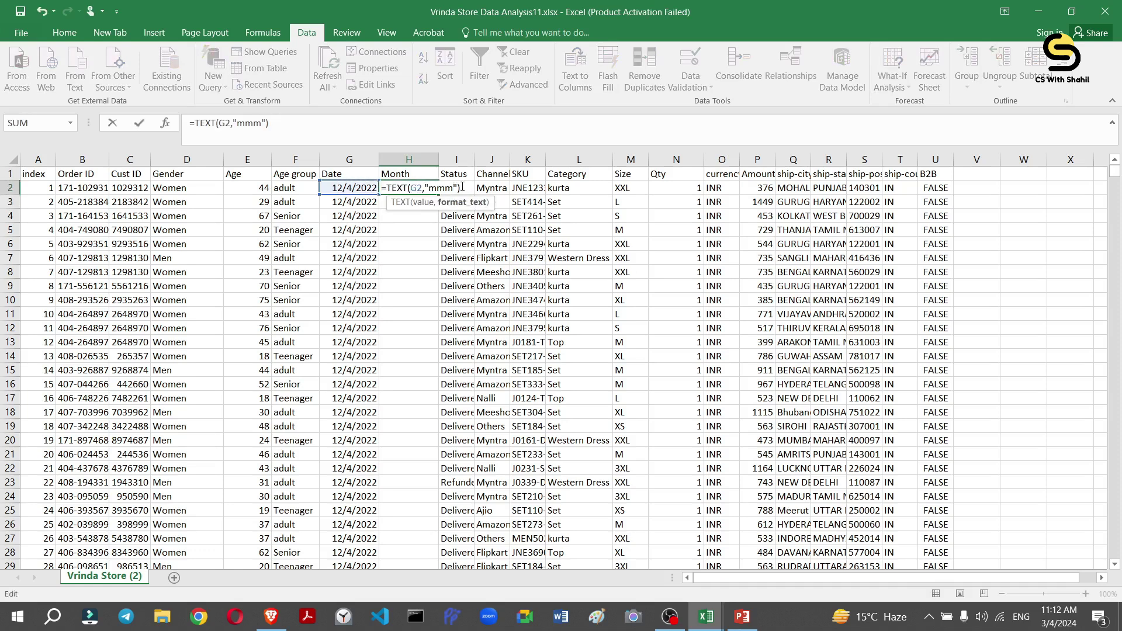
key("Return")
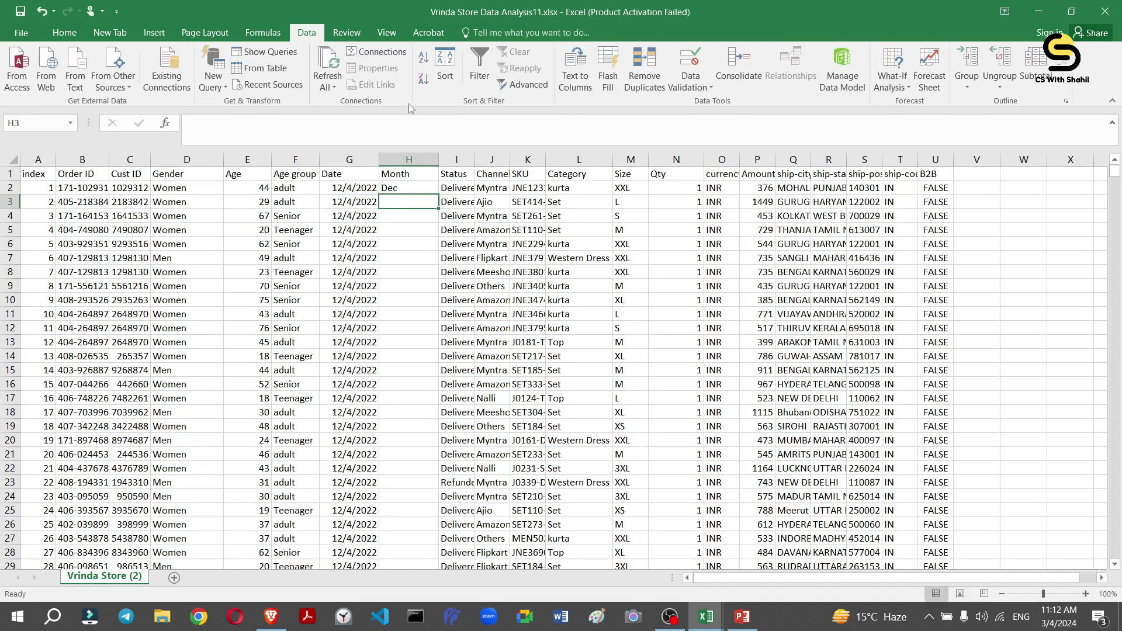
Fill the H2 month formula down the whole Month column and check the filled rows.
left_click(407, 187)
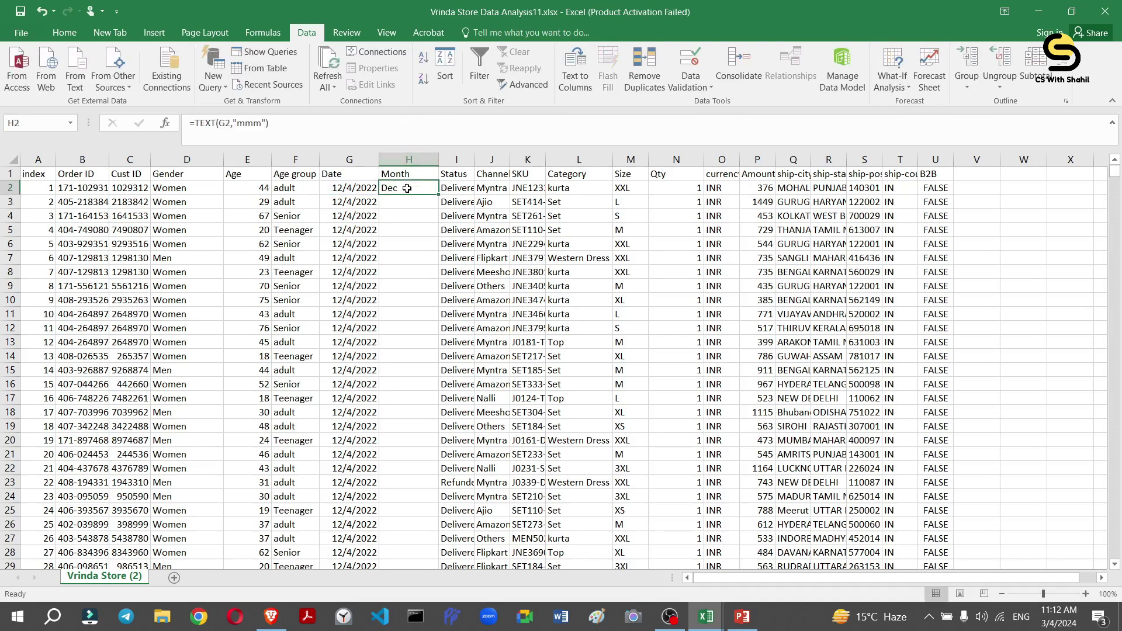
double_click(438, 195)
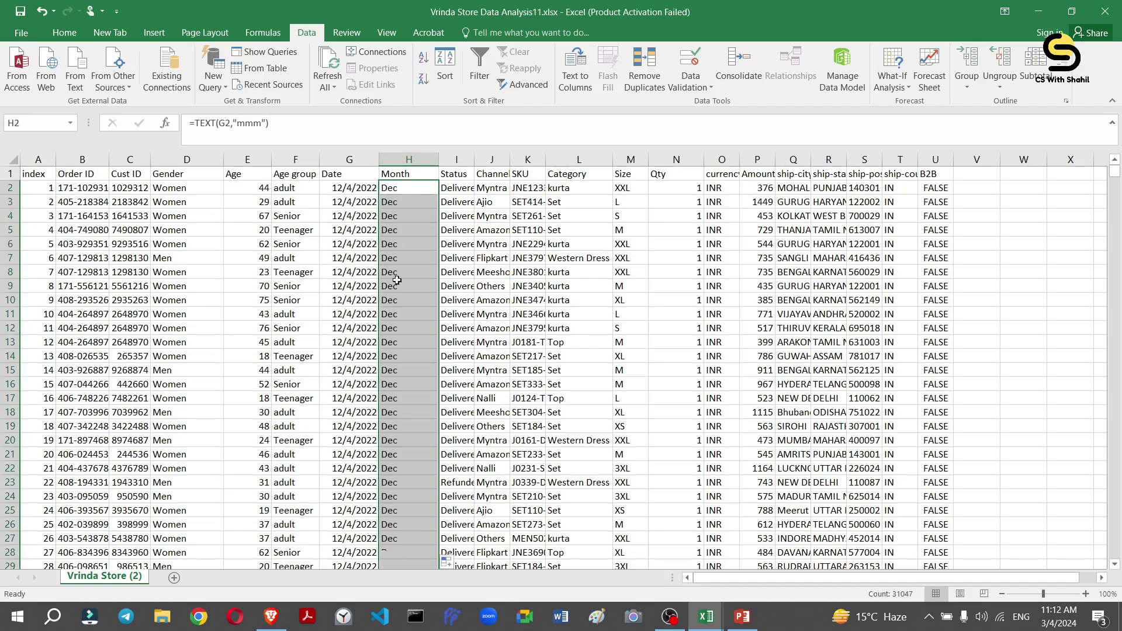
scroll(397, 382, "down", 20)
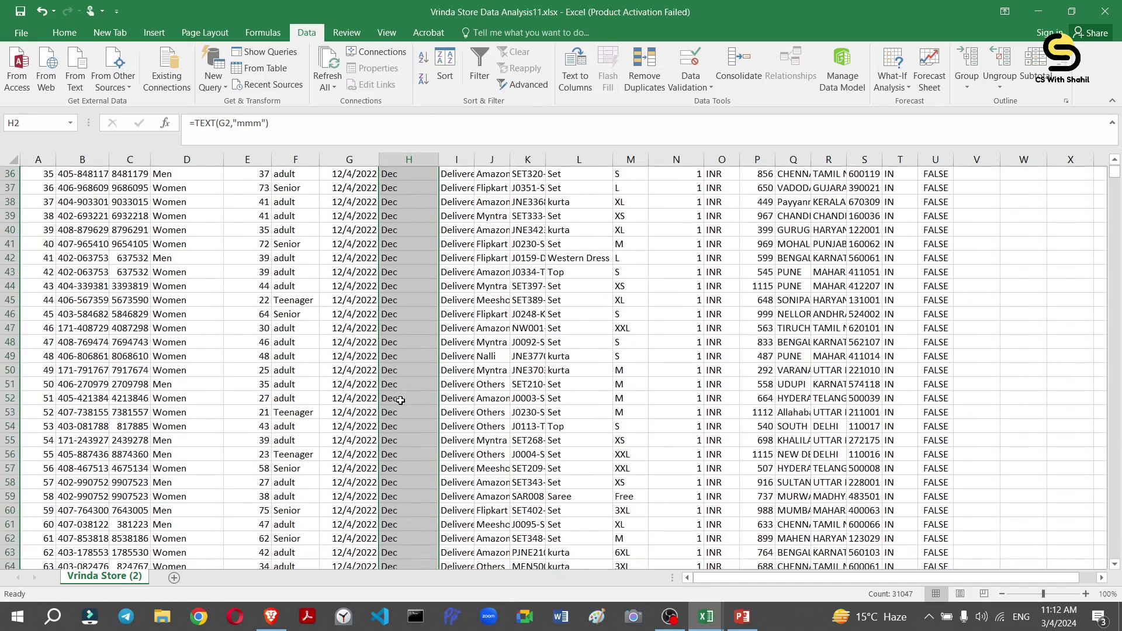
scroll(400, 401, "down", 20)
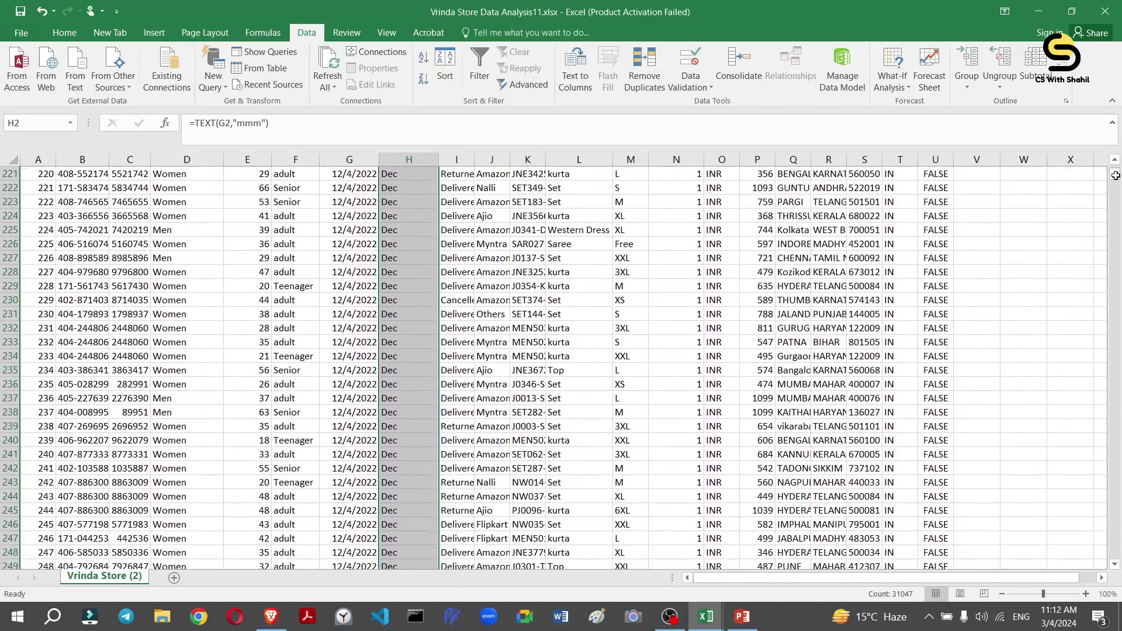
mouse_move(1116, 175)
left_mouse_down()
mouse_move(1113, 298)
mouse_move(1113, 165)
left_mouse_up()
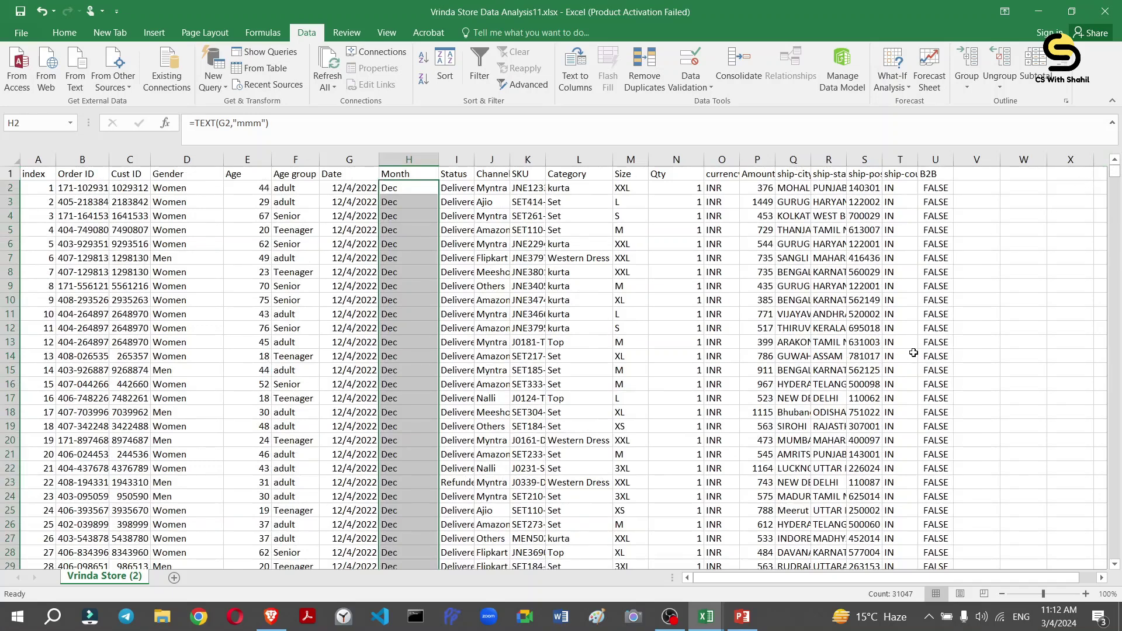
Switch to the PowerPoint presentation to read the Sample Questions slide, and return to the Excel workbook.
key("alt+Tab")
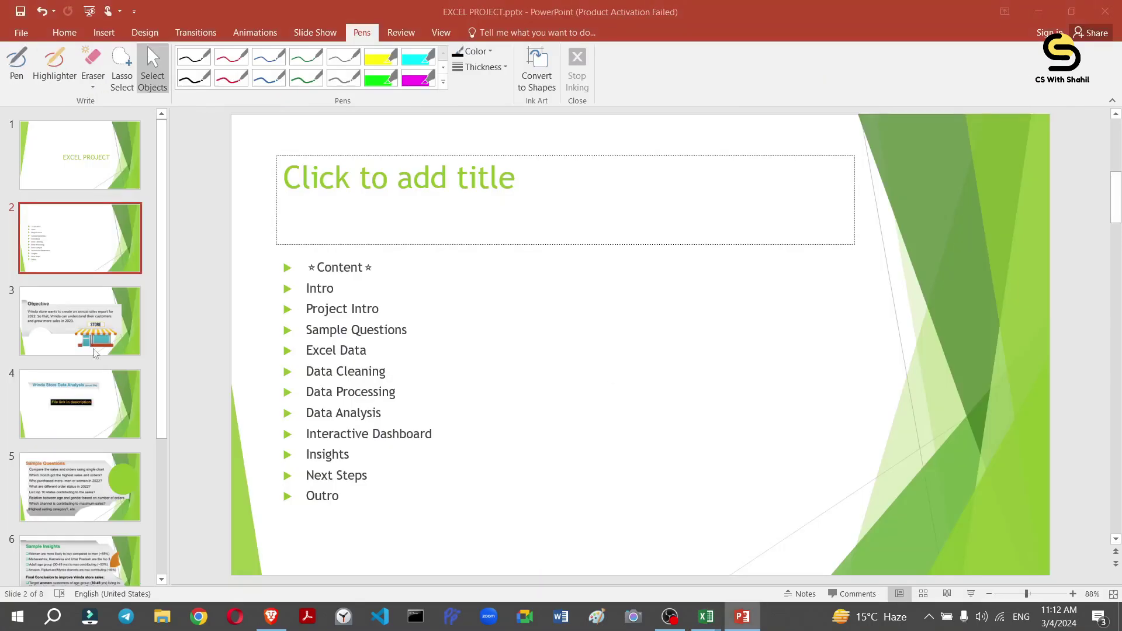
left_click(93, 489)
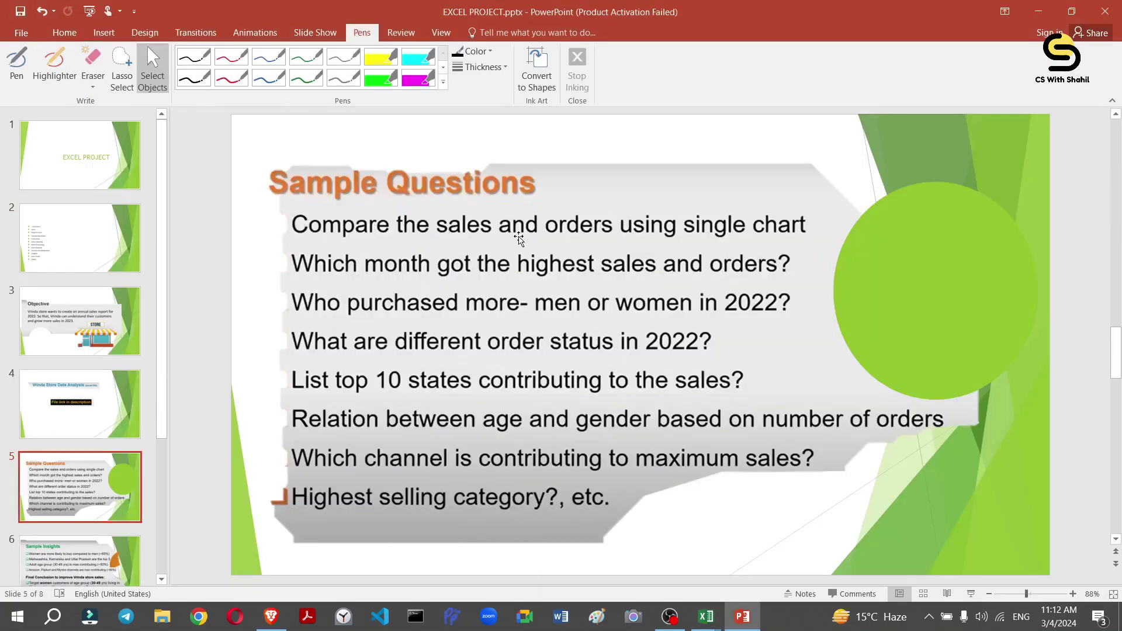
key("alt+Tab")
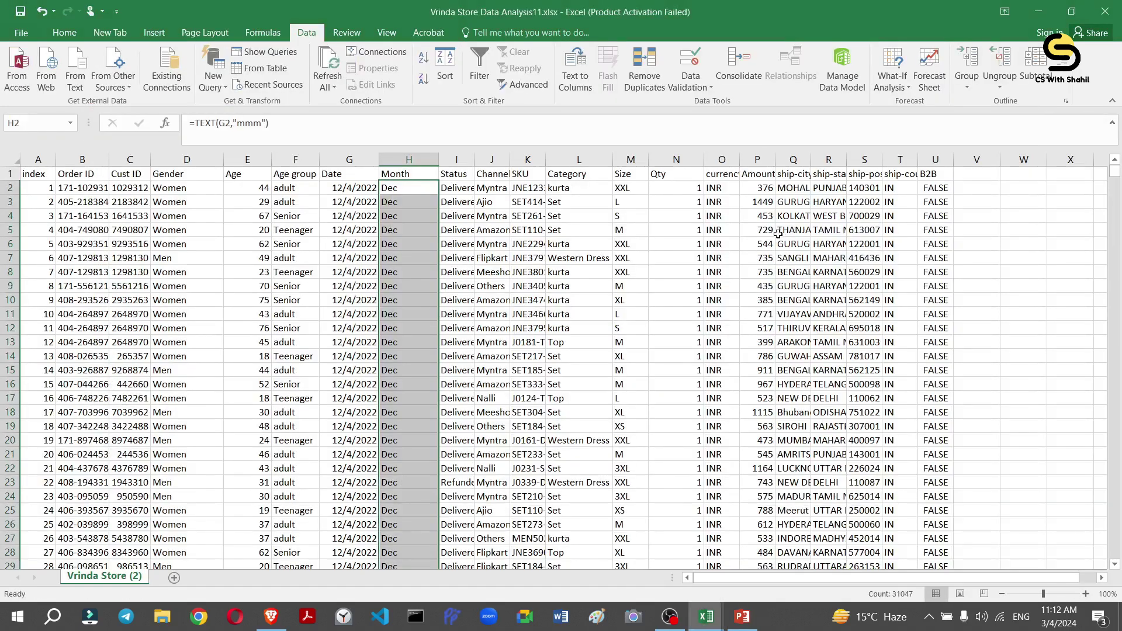
left_click(1043, 272)
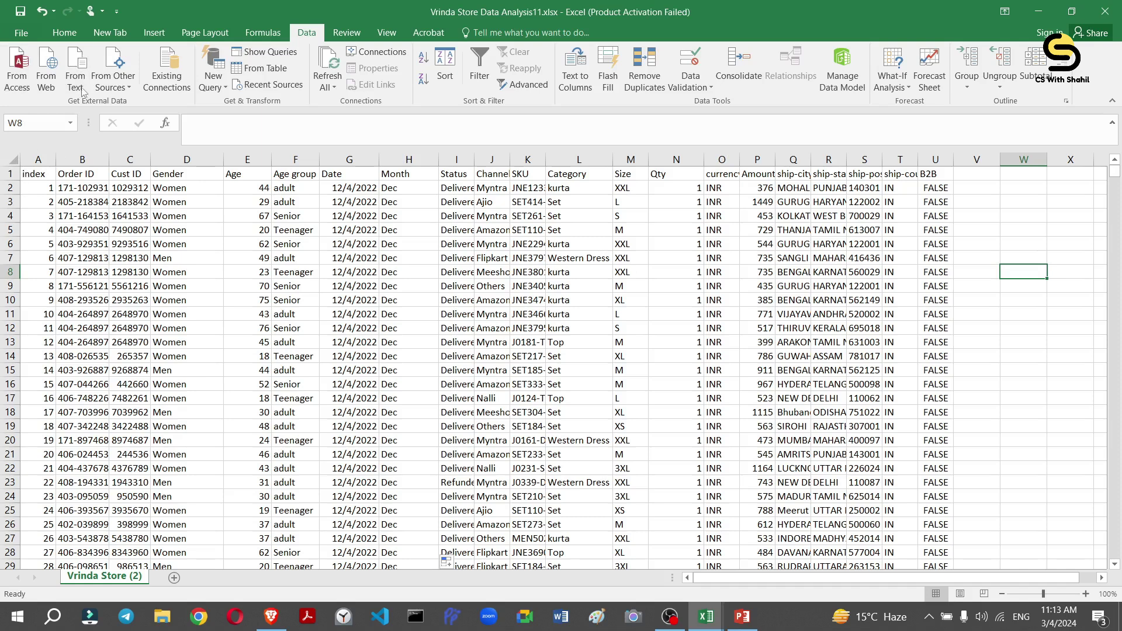
Try to create a table with headers from the index column alone, and undo it.
left_click(38, 160)
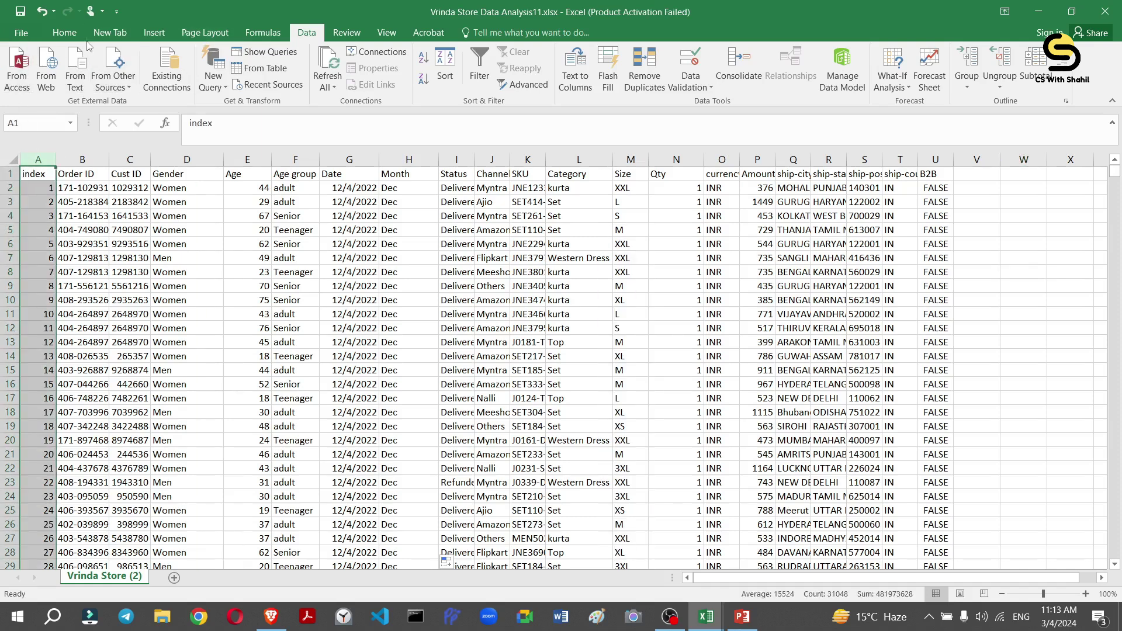
left_click(69, 35)
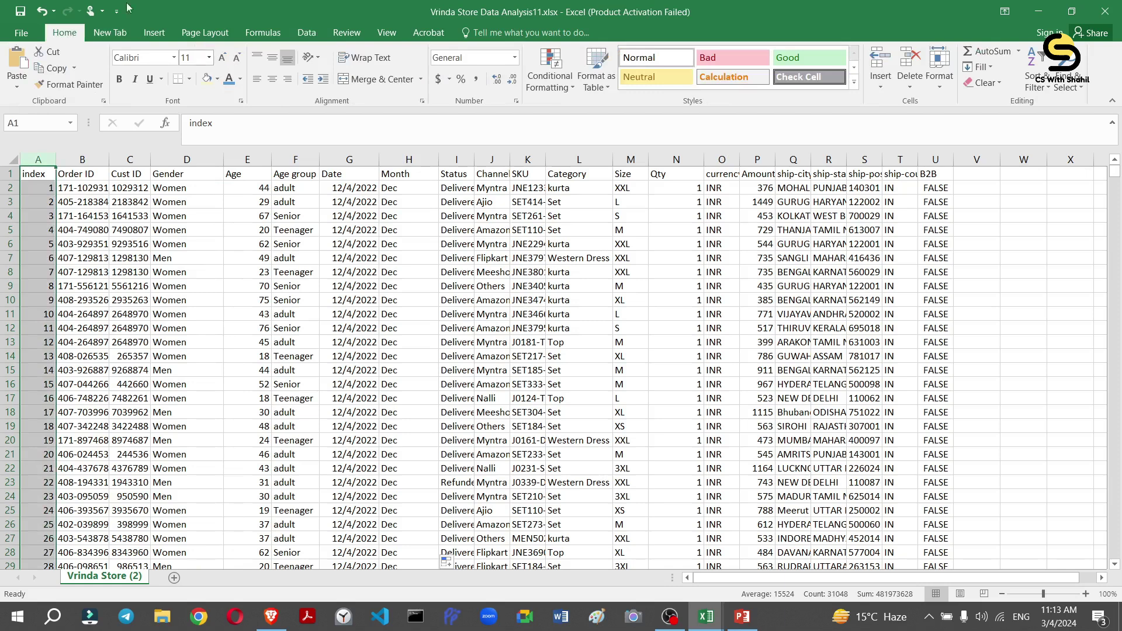
left_click(320, 36)
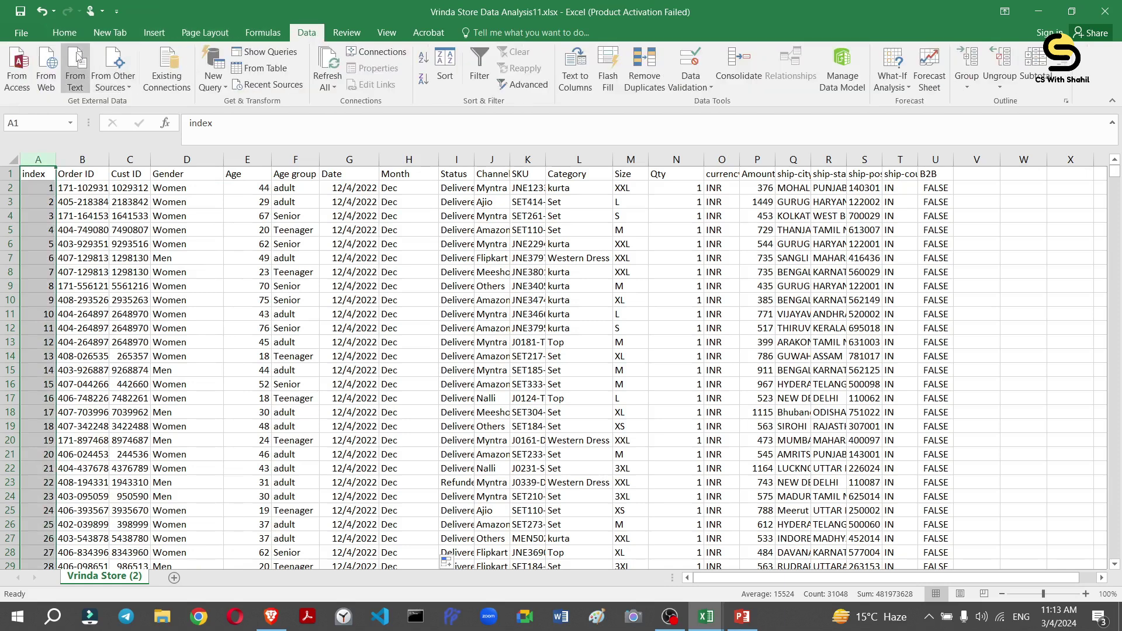
left_click(164, 33)
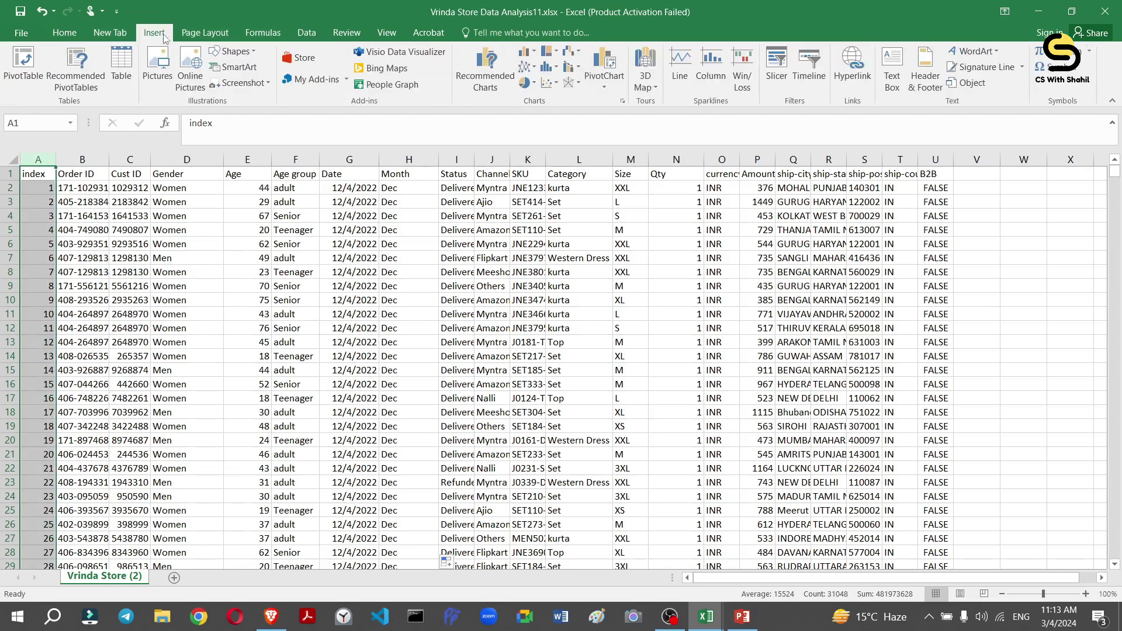
left_click(111, 75)
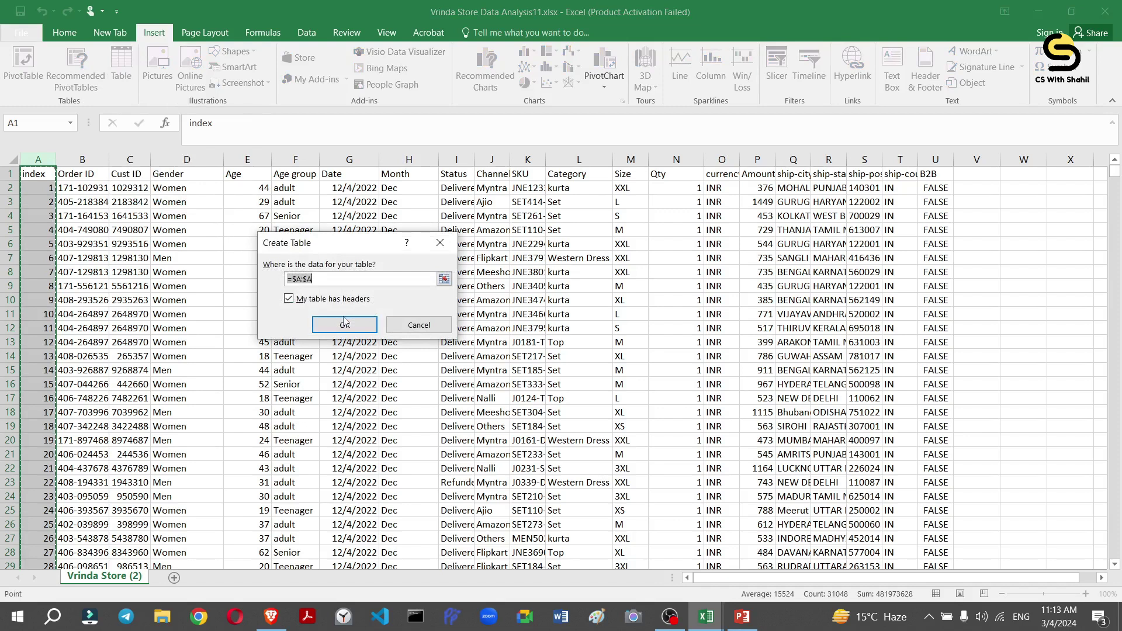
left_click(345, 324)
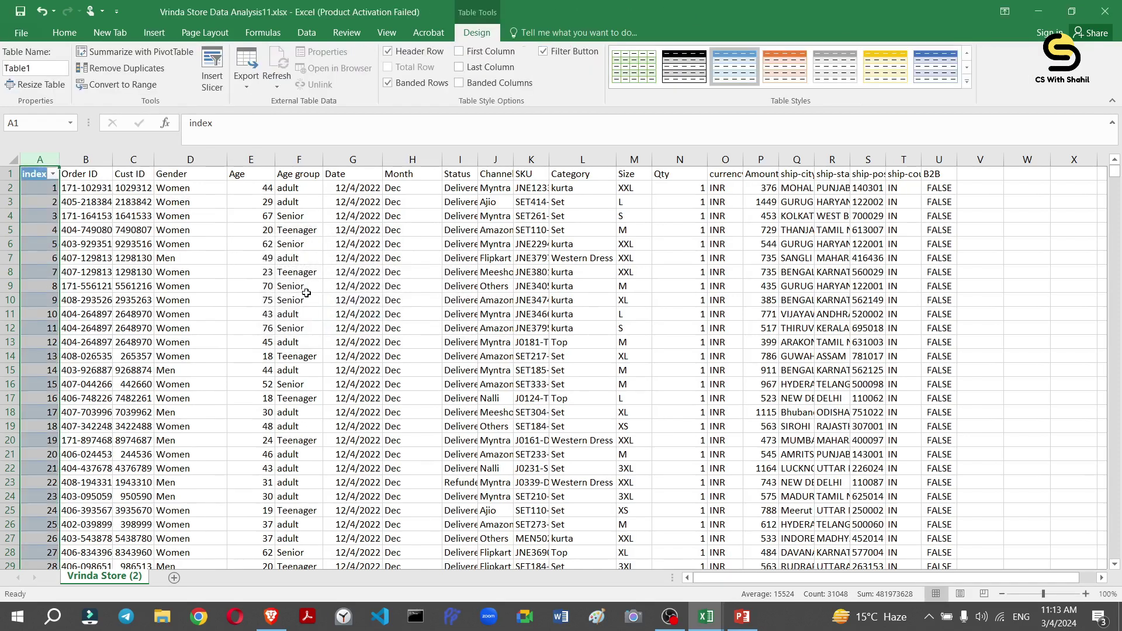
key("ctrl+z")
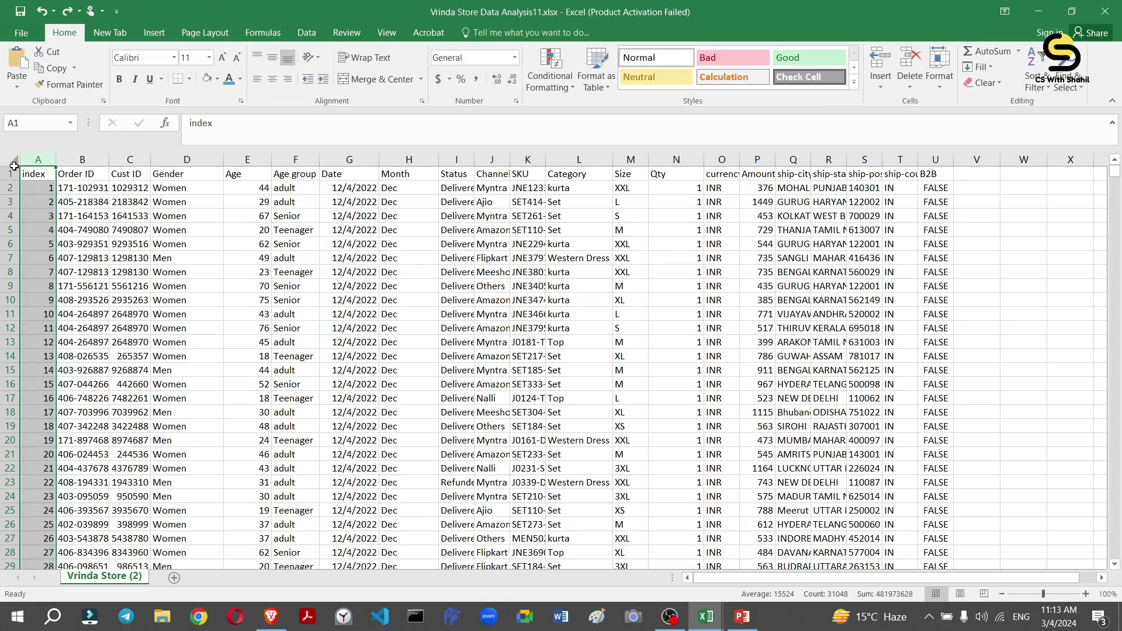
left_click(8, 171)
left_click(16, 153)
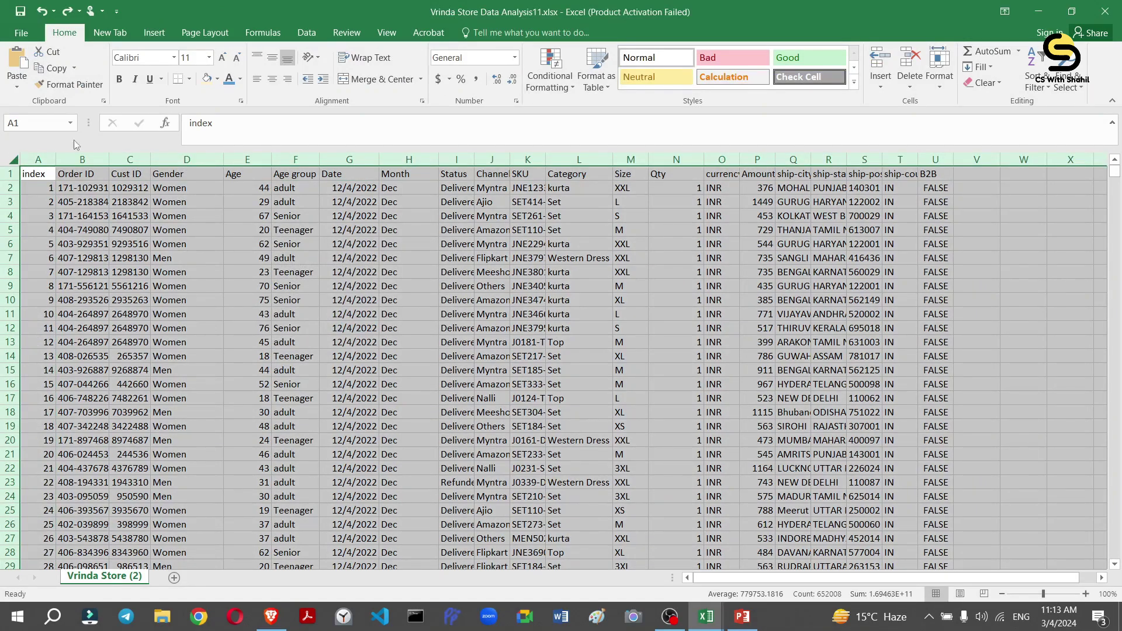
left_click(155, 32)
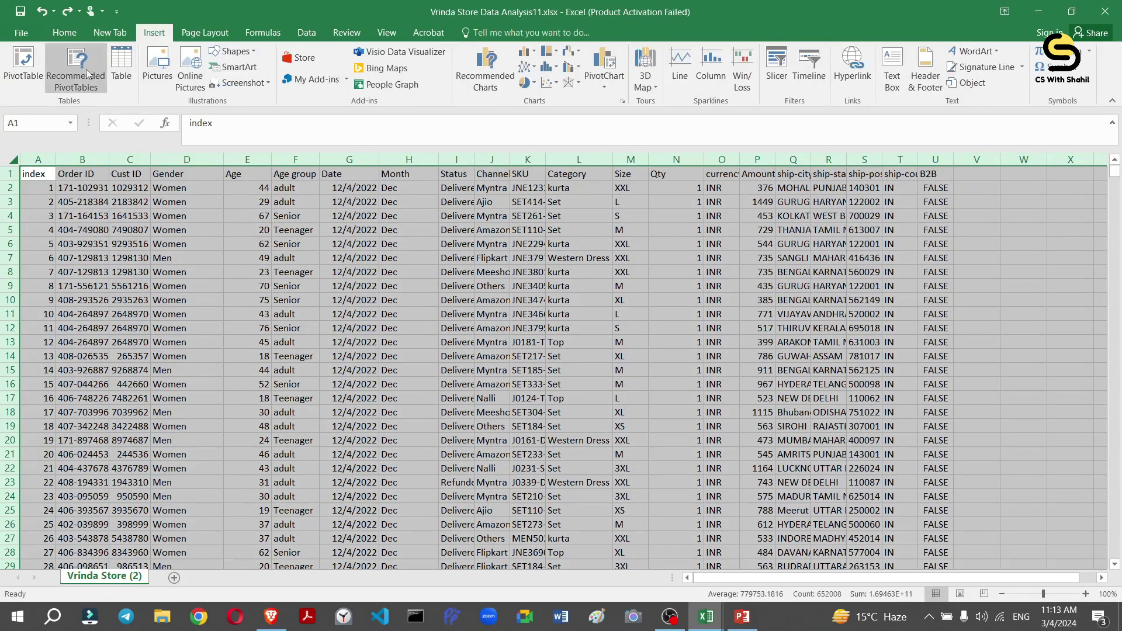
left_click(123, 64)
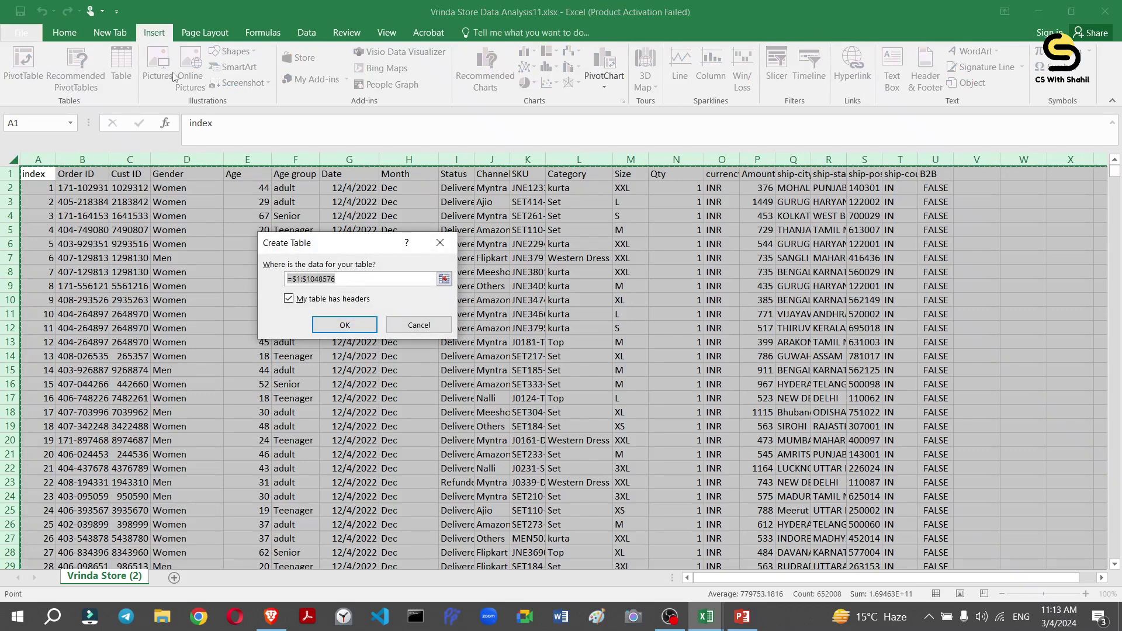
left_click(419, 325)
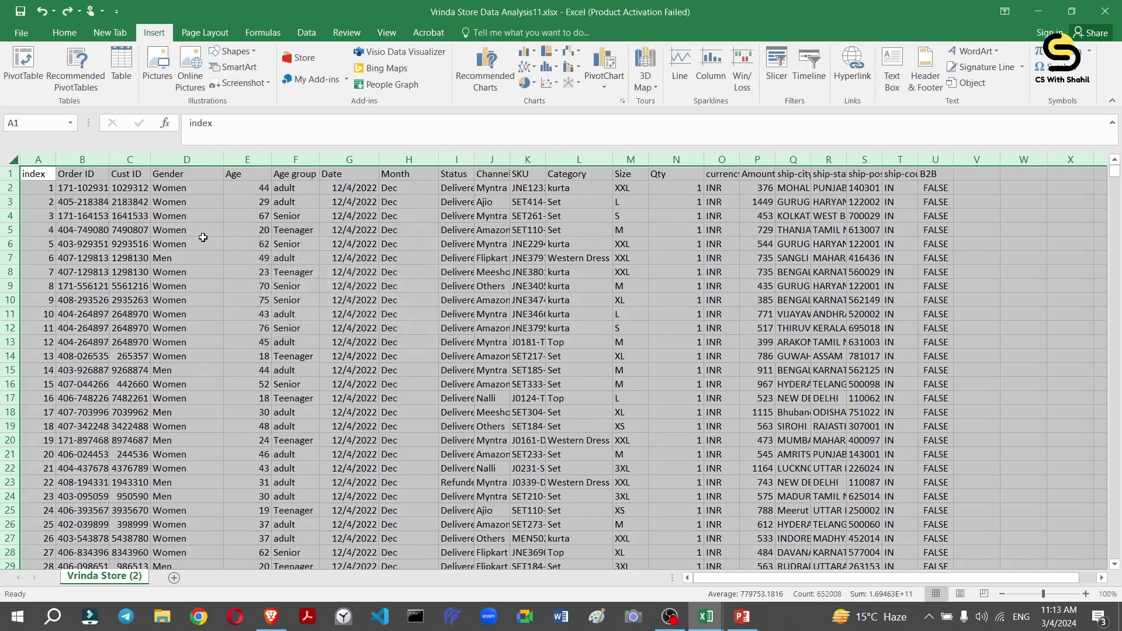
Convert the full data range A1:U31048 into a table with headers.
left_click(32, 174)
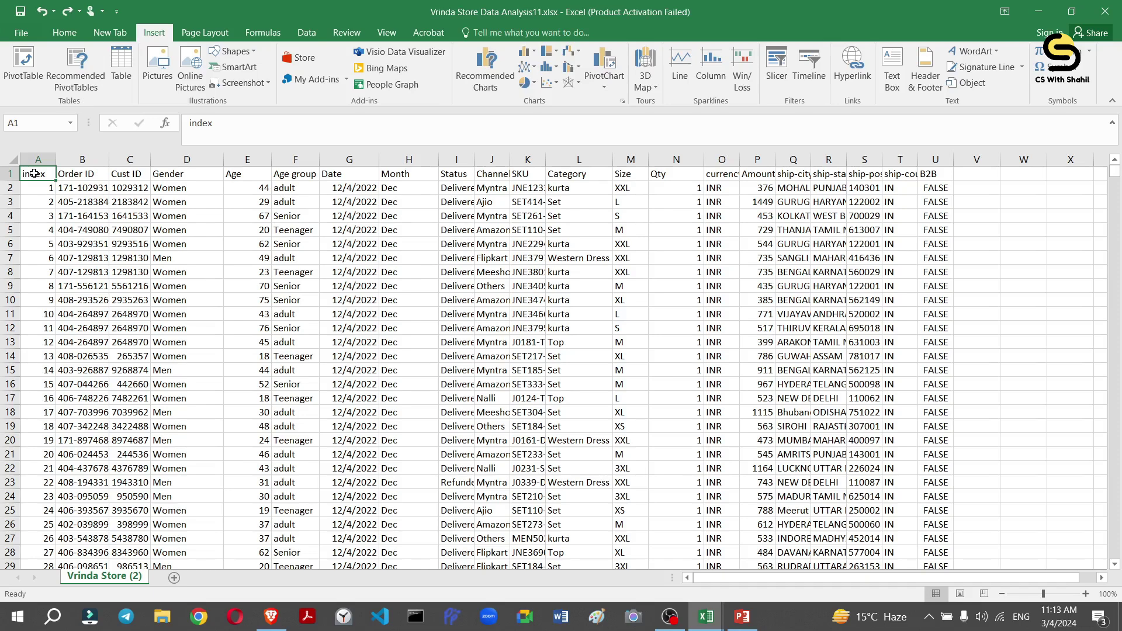
left_click_drag(34, 174, 34, 188)
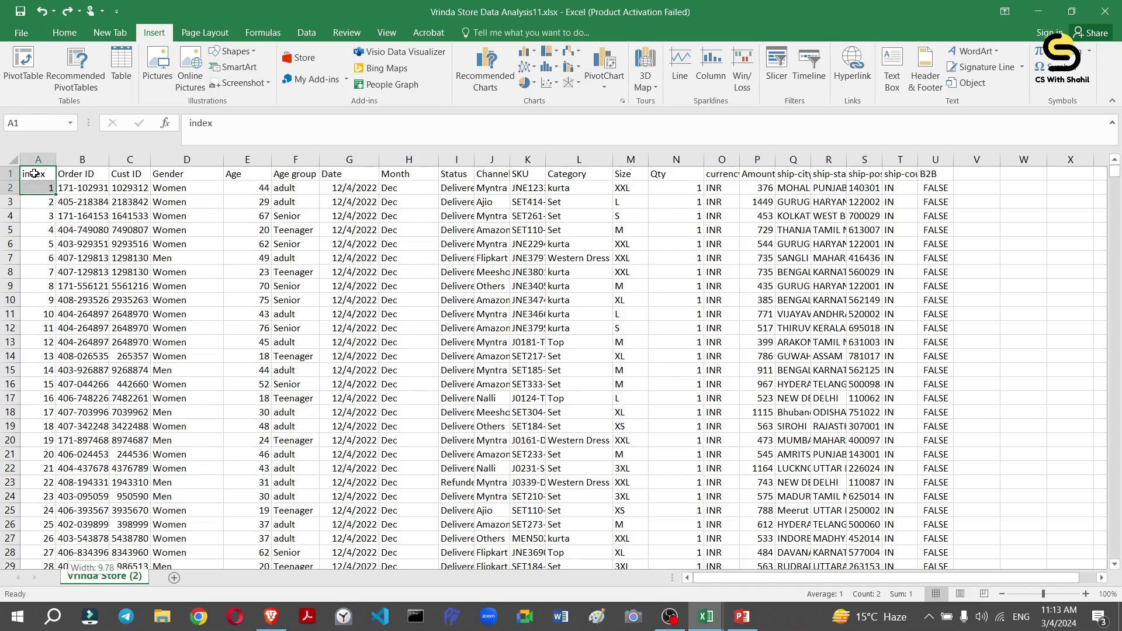
key("ctrl+shift+Down")
key("ctrl+shift+Right")
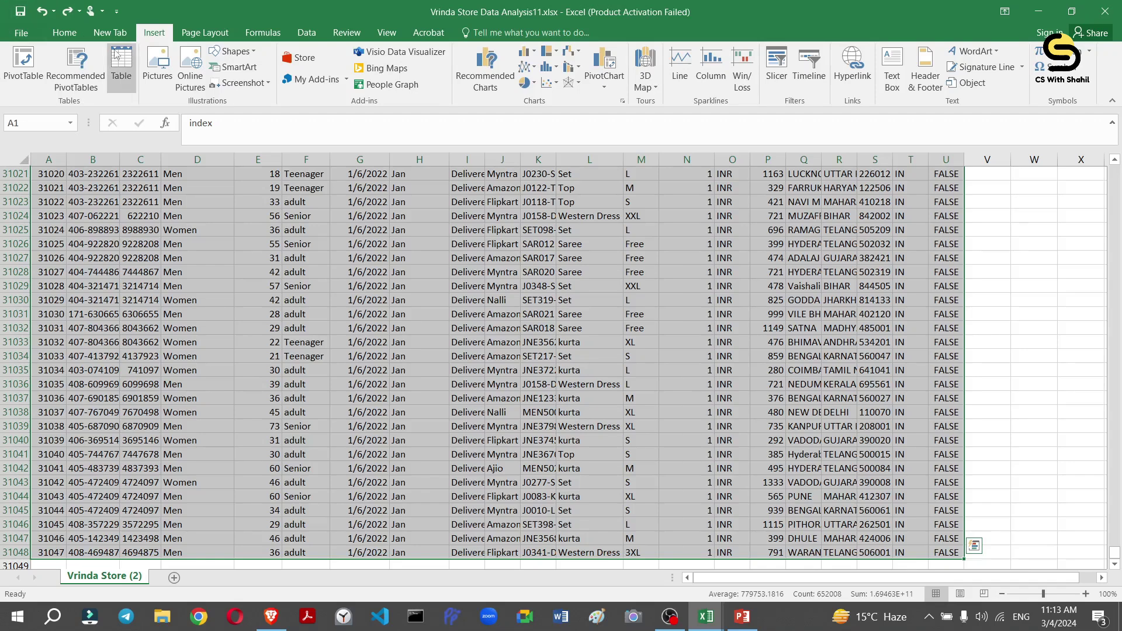
left_click(121, 65)
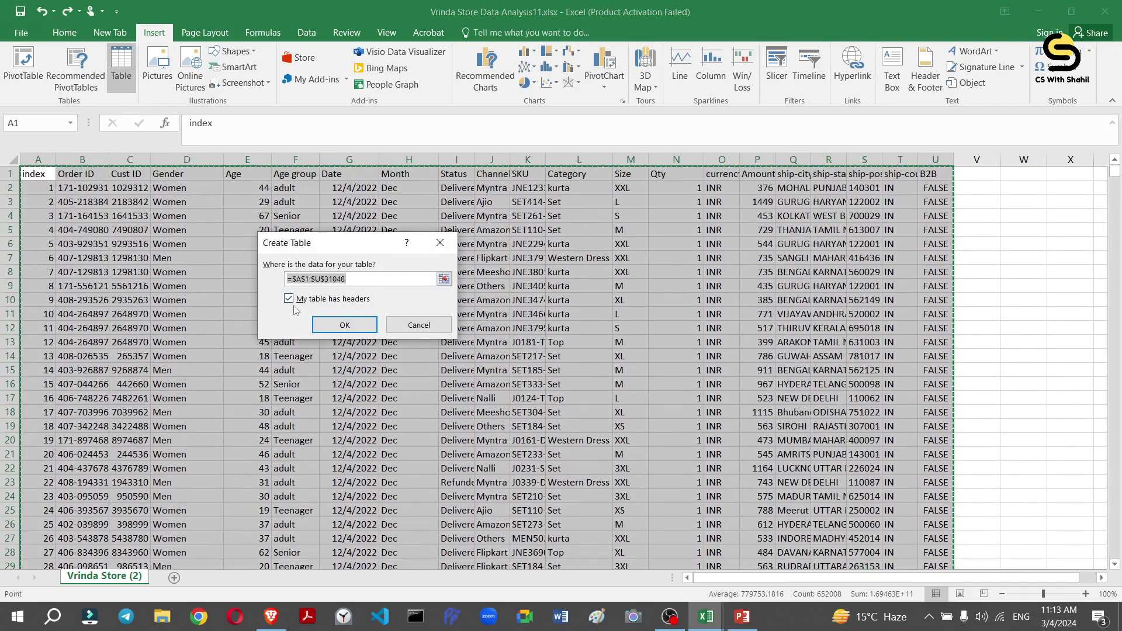
left_click(341, 326)
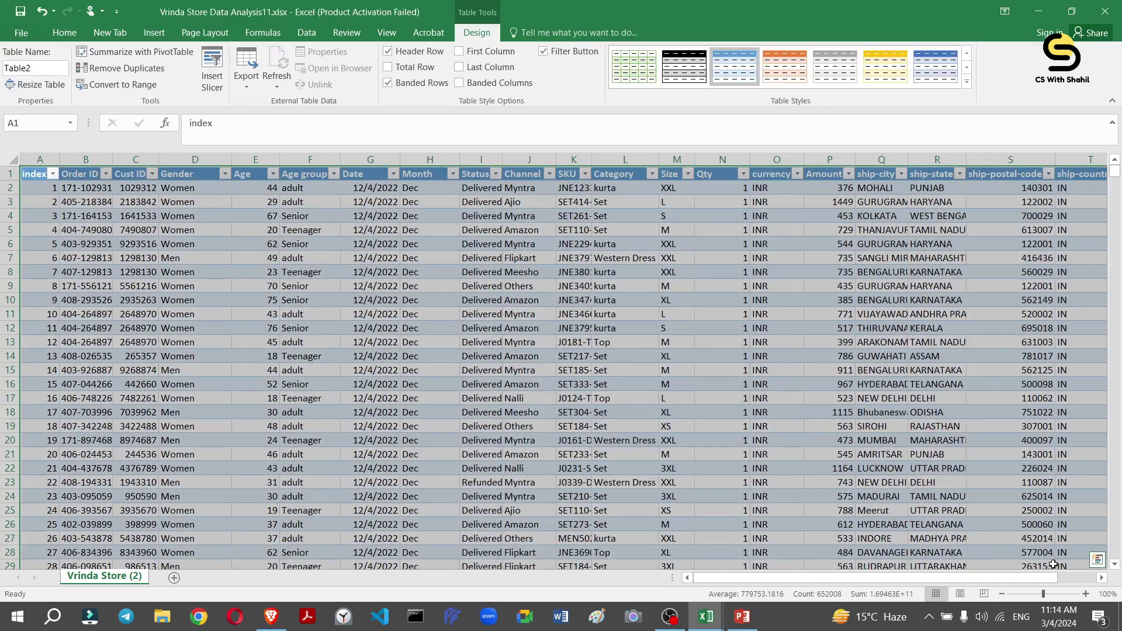
left_click_drag(1044, 594, 1035, 594)
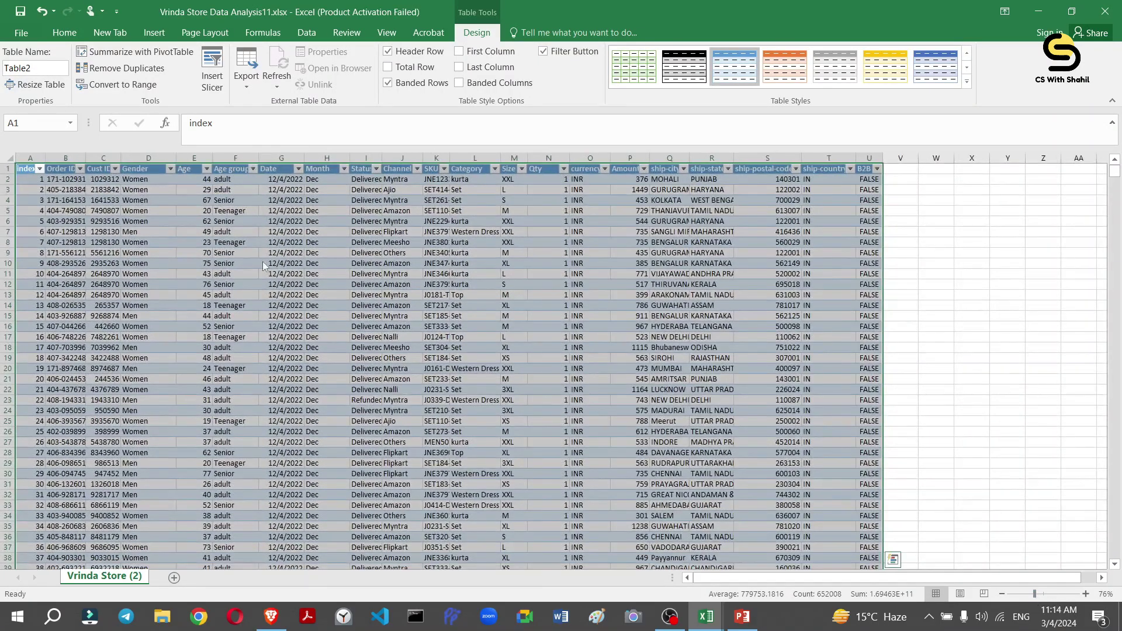
left_click(259, 125)
left_click(58, 32)
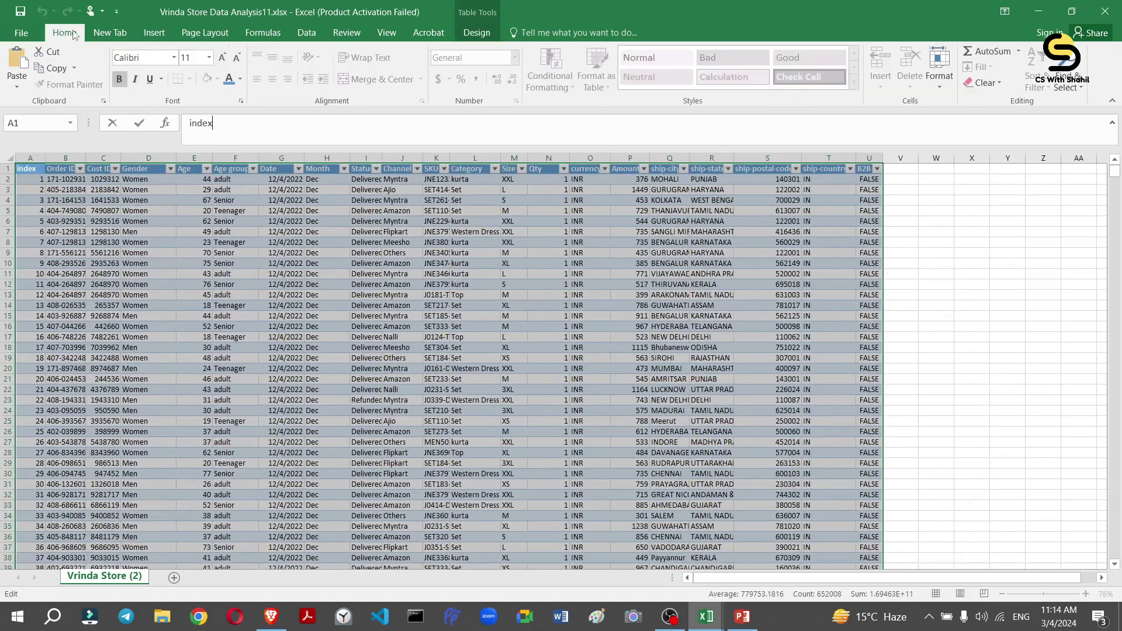
left_click(153, 34)
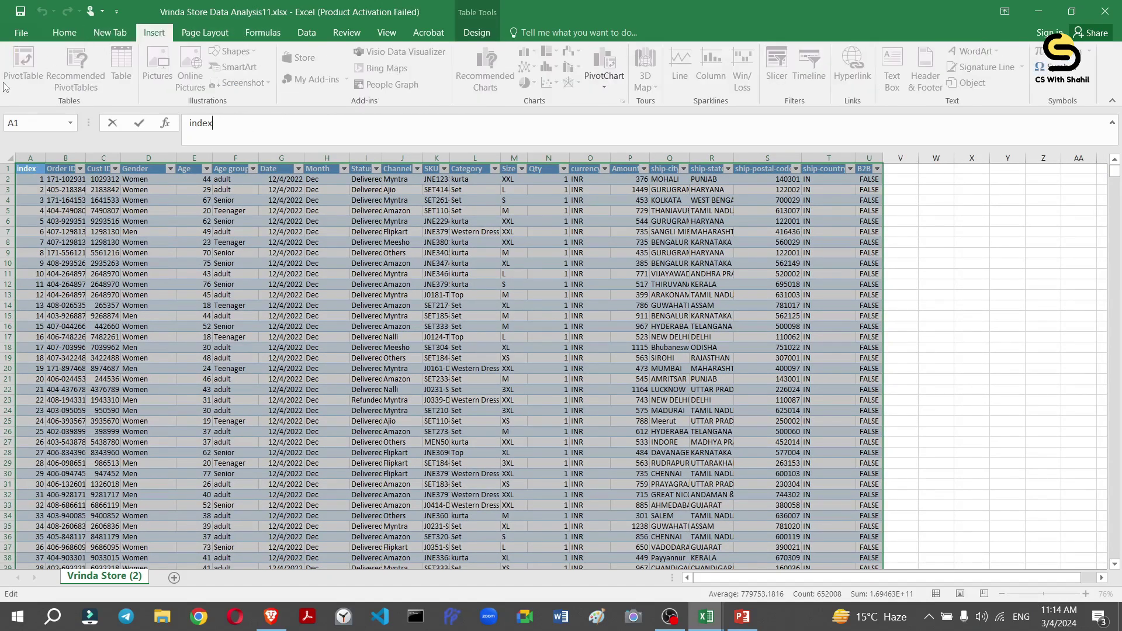
left_click(964, 369)
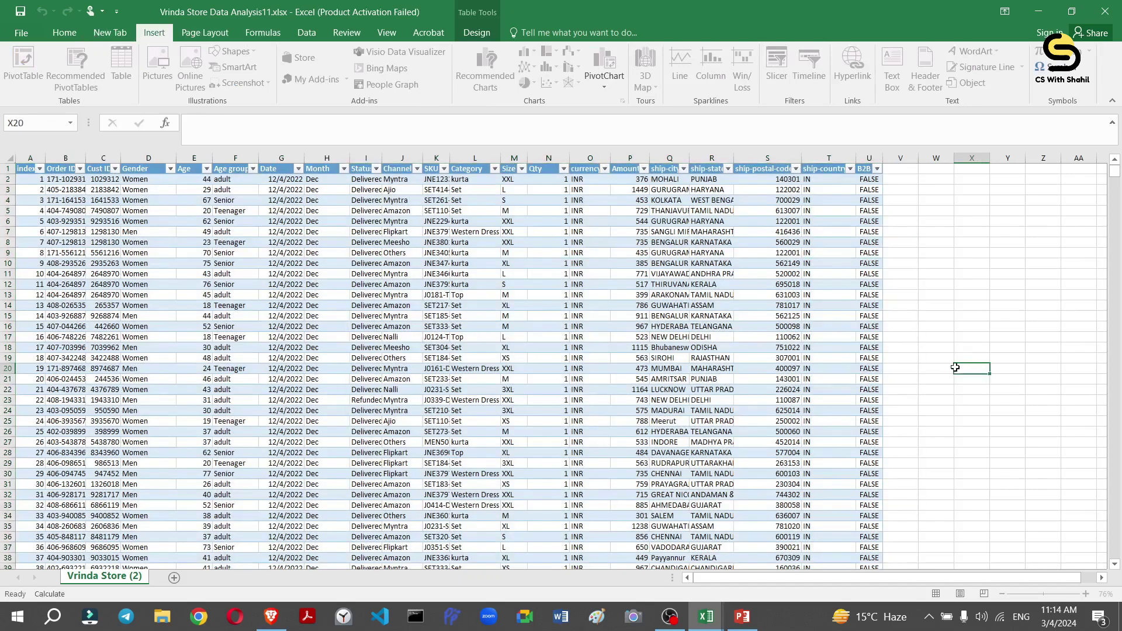
Create a PivotTable from the Table2 sales data in a new worksheet.
left_click(26, 169)
left_click(28, 184)
left_click(24, 65)
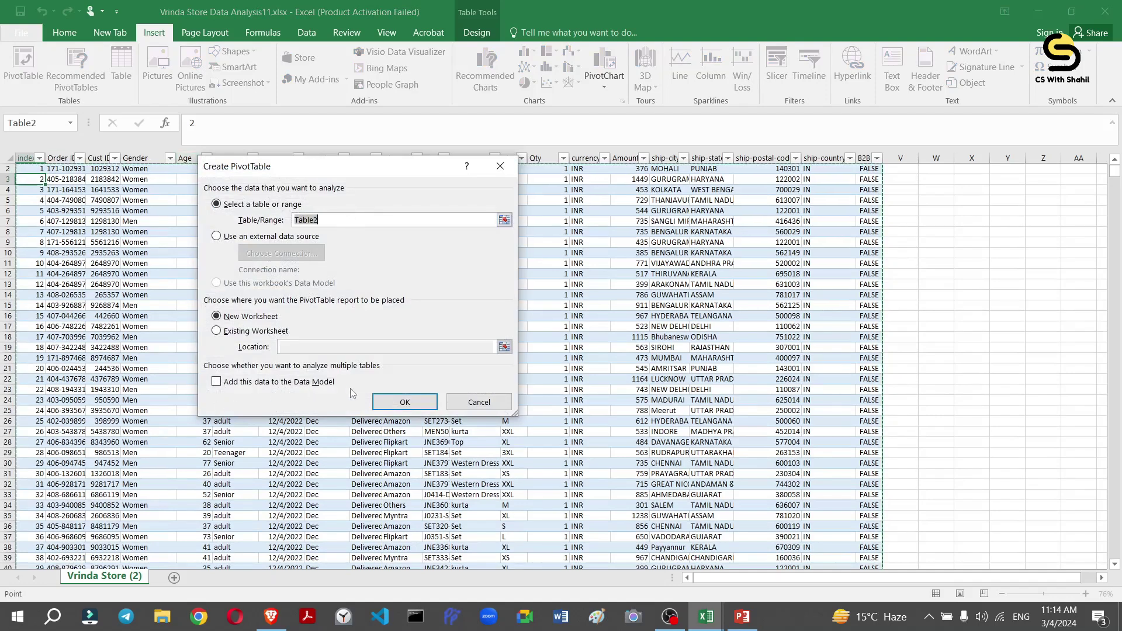
scroll(530, 413, "down", 10)
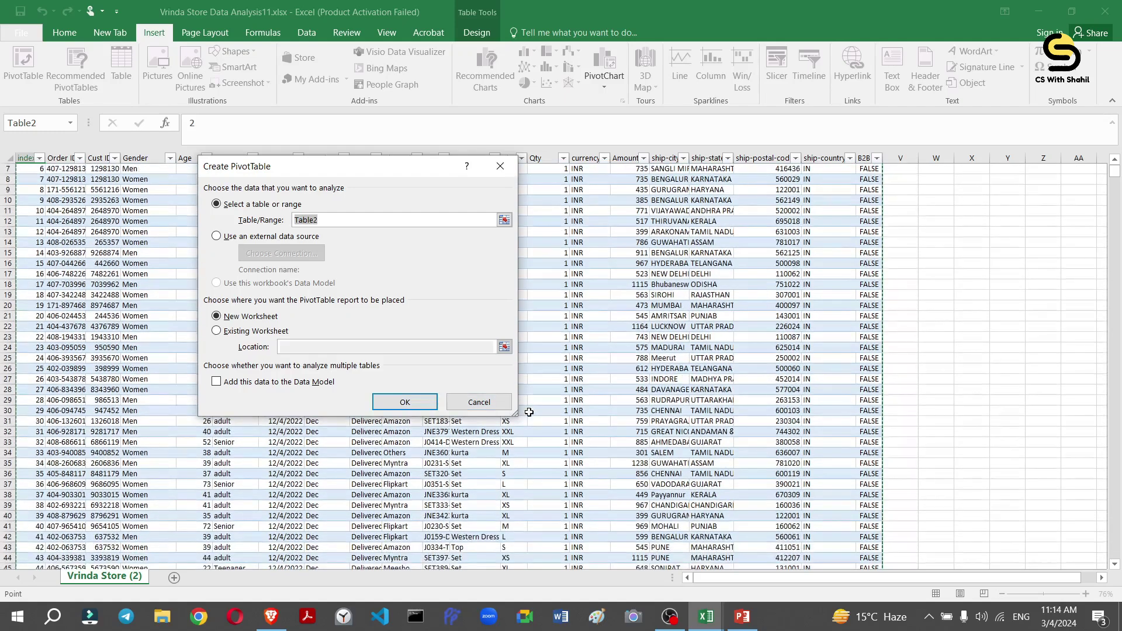
scroll(468, 409, "up", 2)
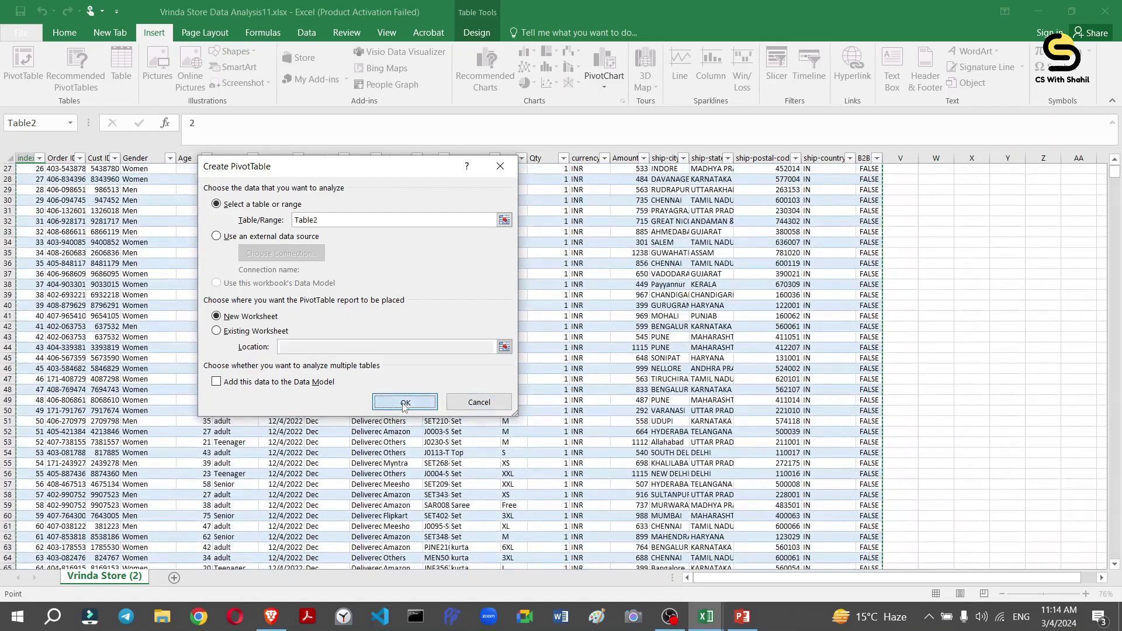
left_click(404, 403)
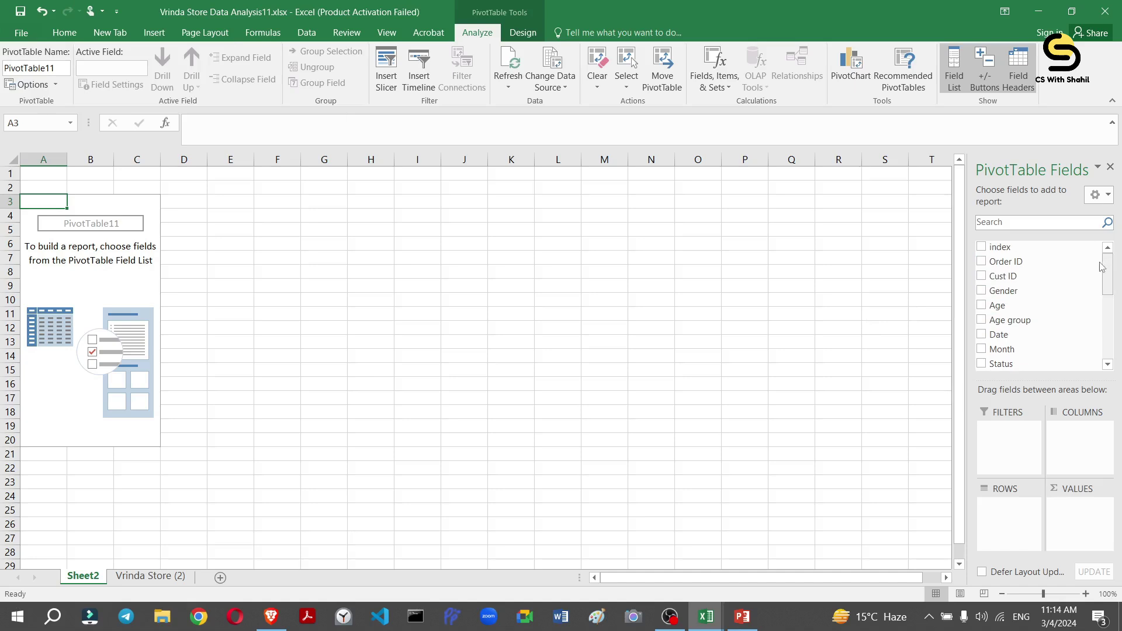
Add Month to the PivotTable rows, check the Sample Questions slide in the PowerPoint presentation, and return to the Excel workbook.
scroll(1108, 274, "down", 1)
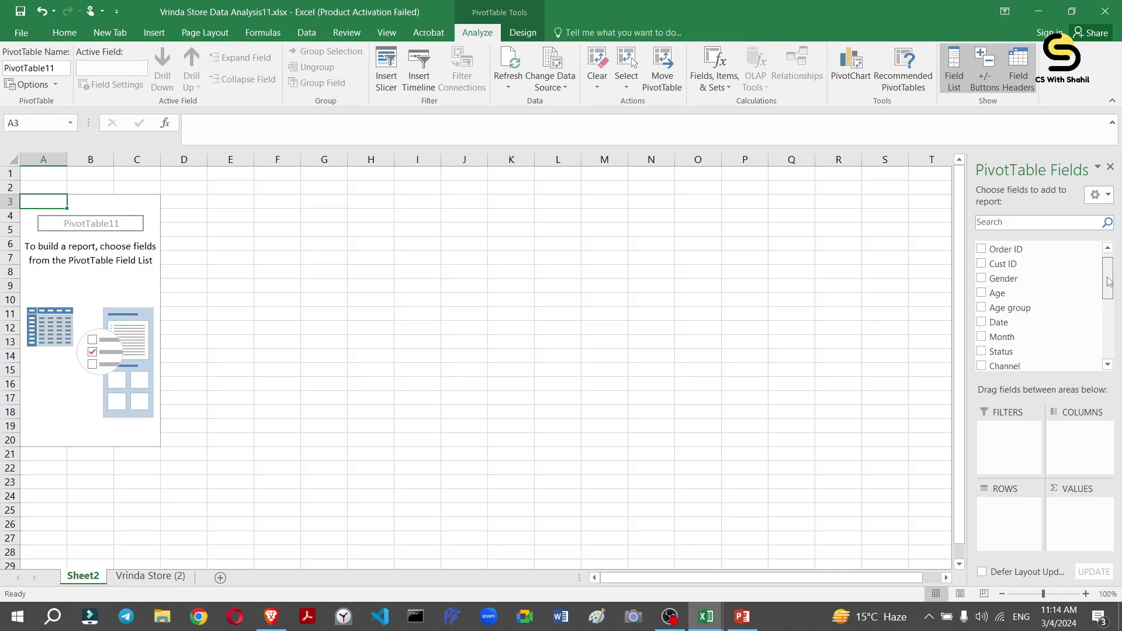
left_click(982, 338)
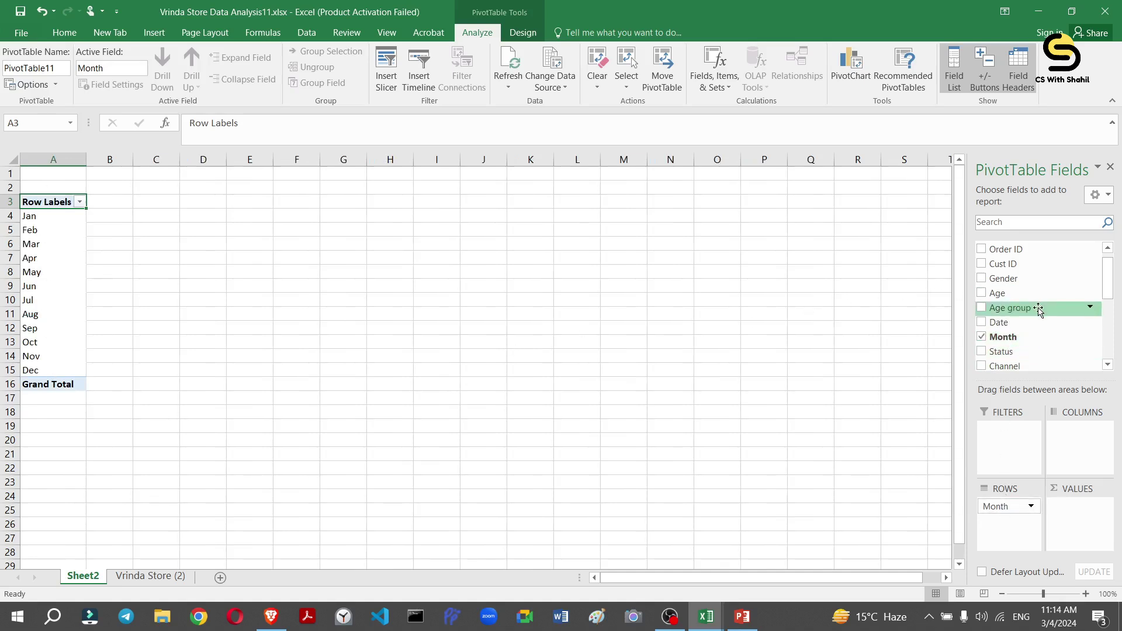
scroll(1109, 264, "up", 1)
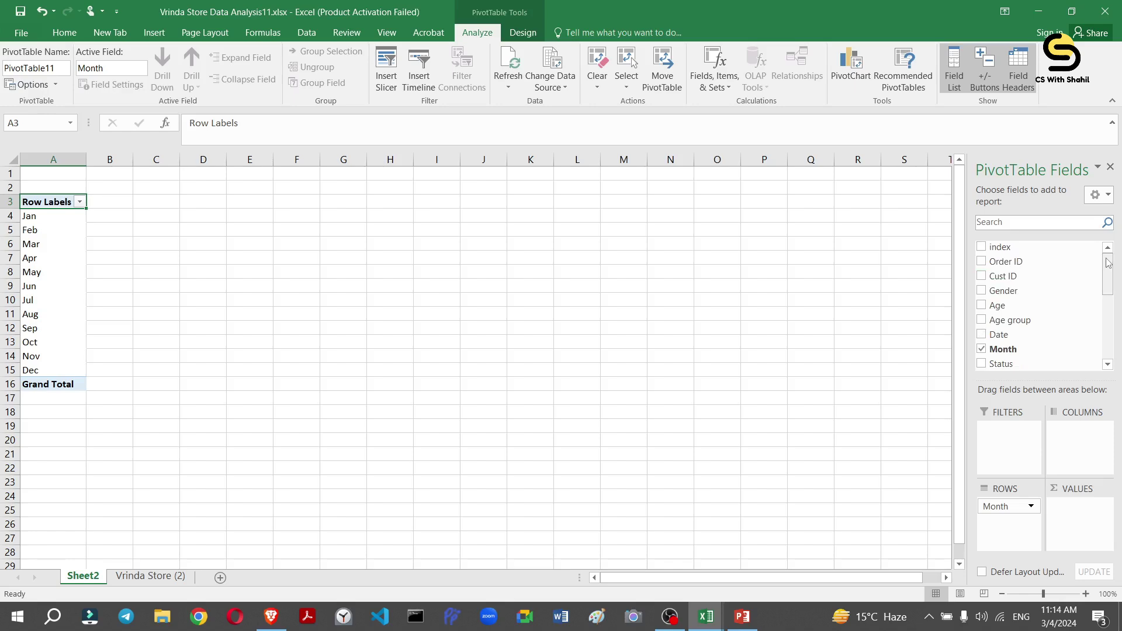
key("alt+Tab")
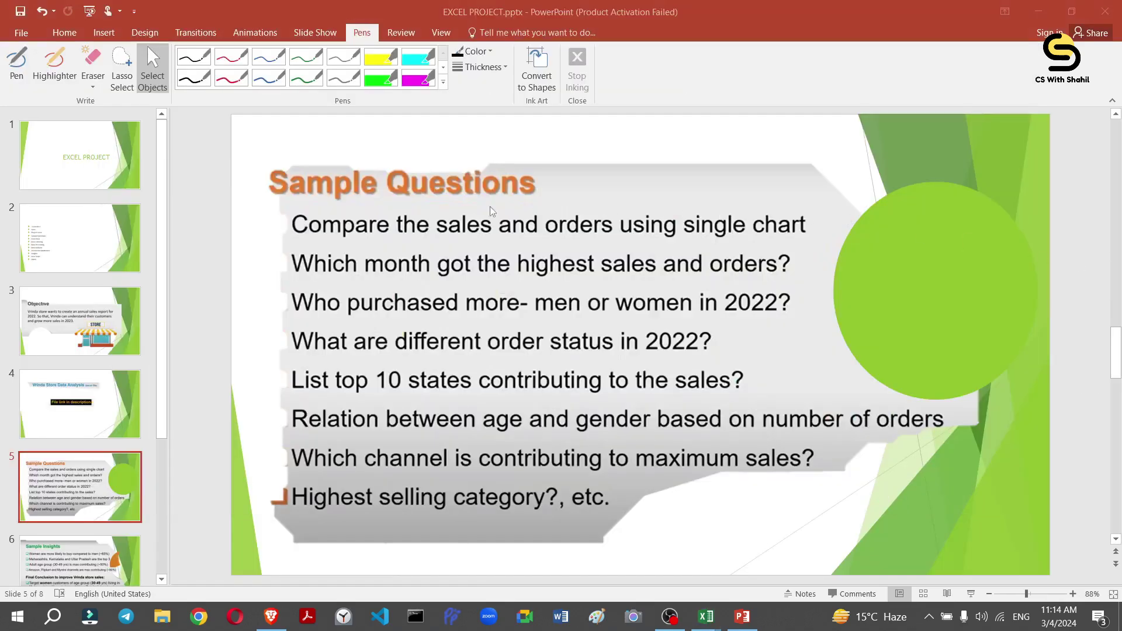
key("alt+Tab")
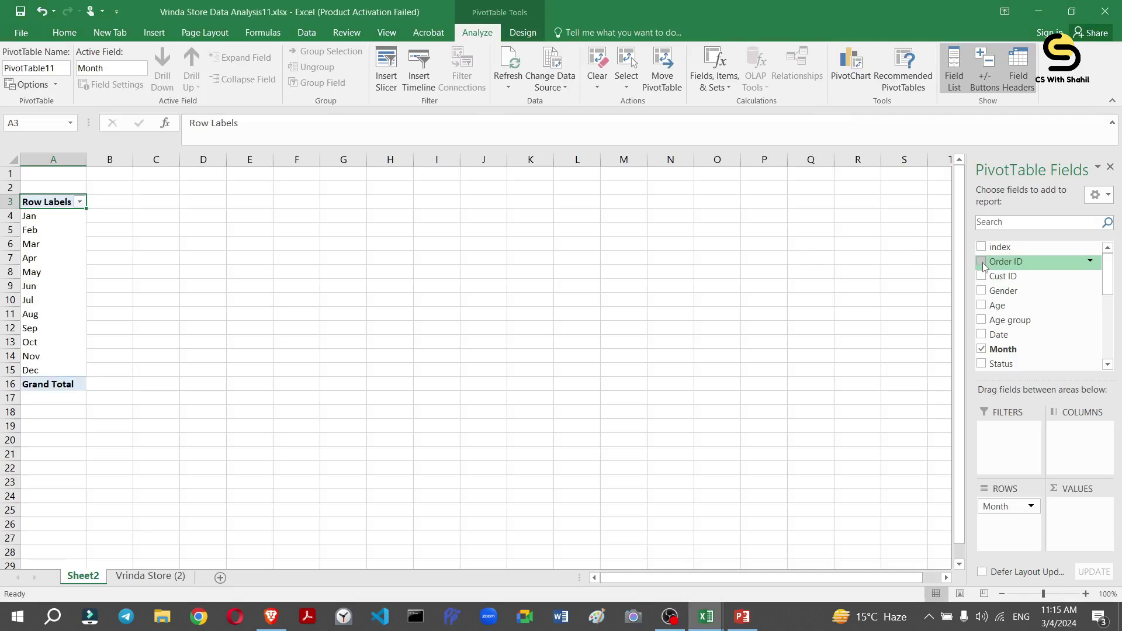
Add Order ID as a count to the PivotTable values and turn off the grand totals.
left_click_drag(1007, 261, 1082, 522)
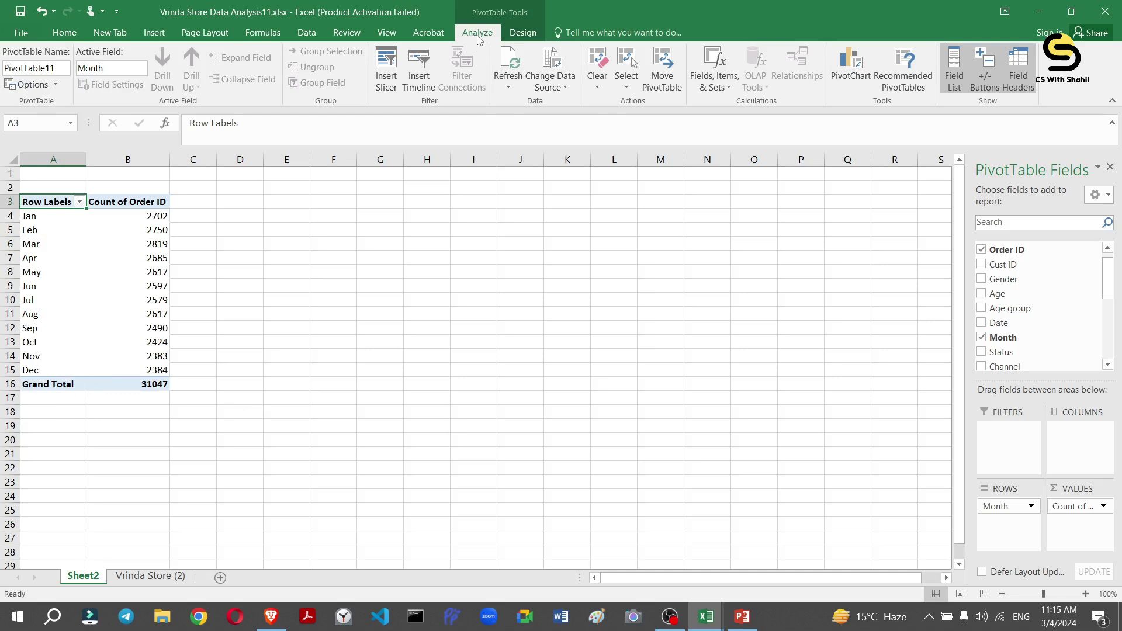
left_click(515, 35)
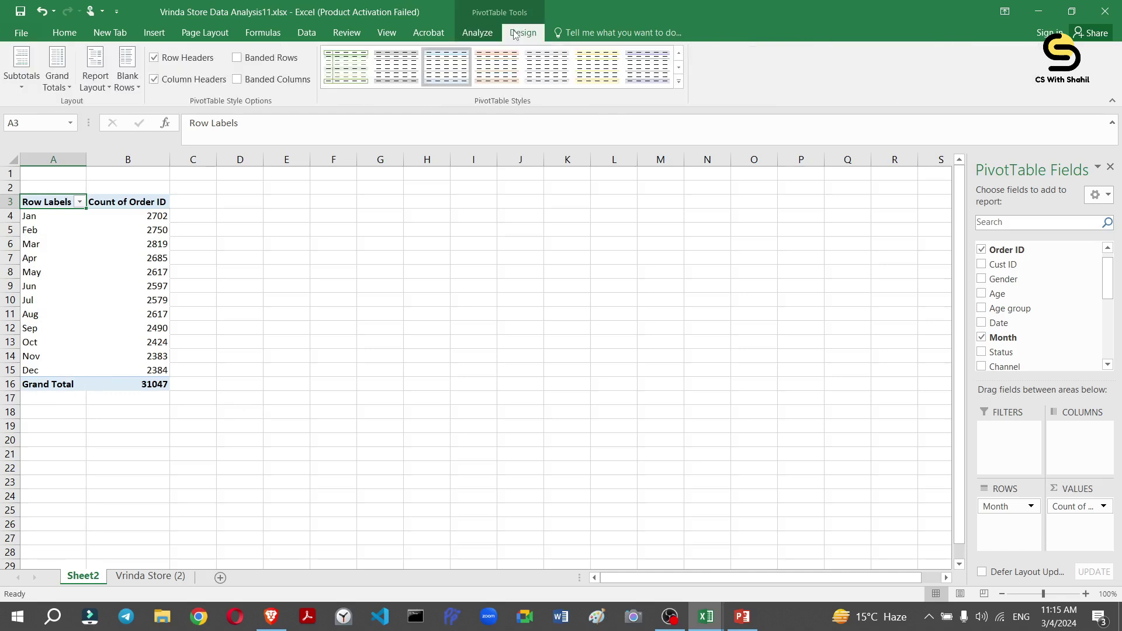
left_click(57, 73)
left_click(79, 110)
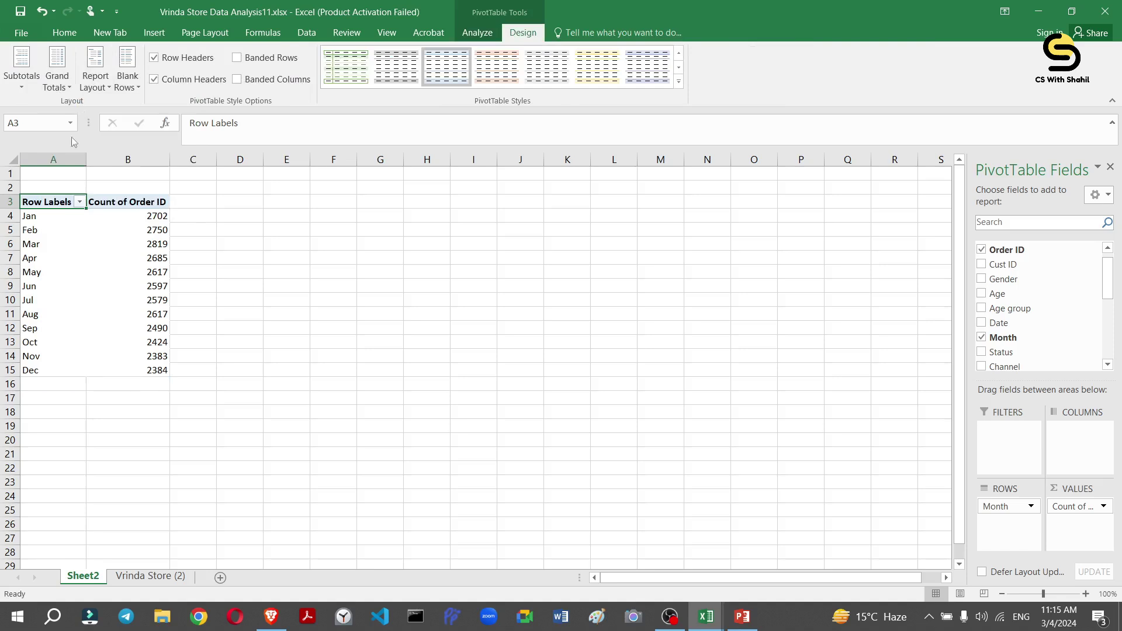
left_click(103, 242)
left_click(63, 220)
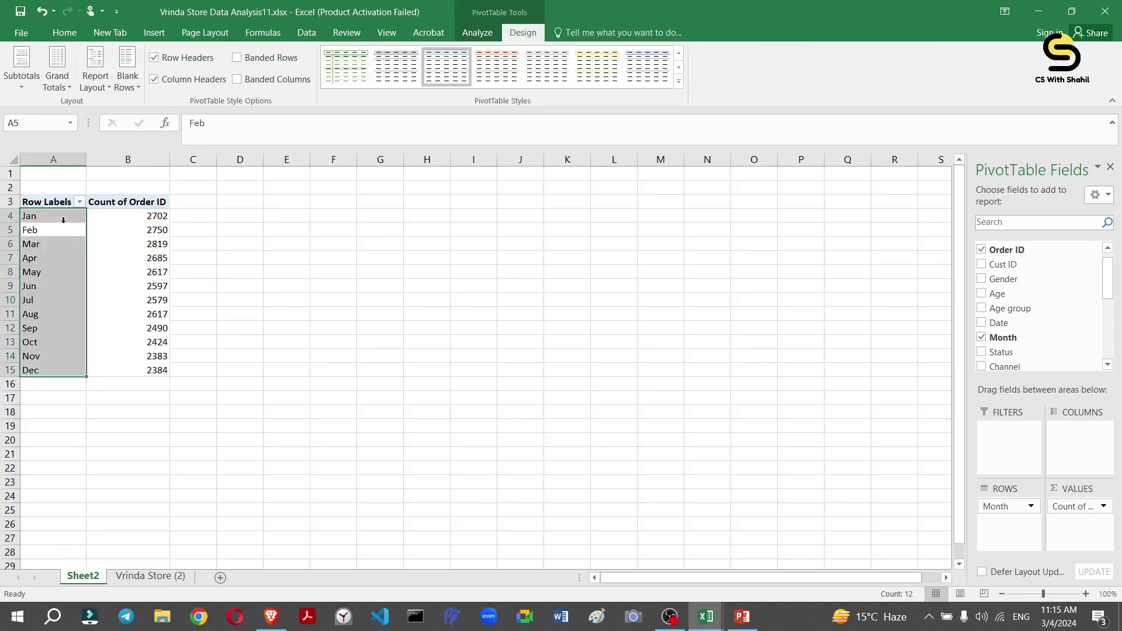
left_click(31, 217)
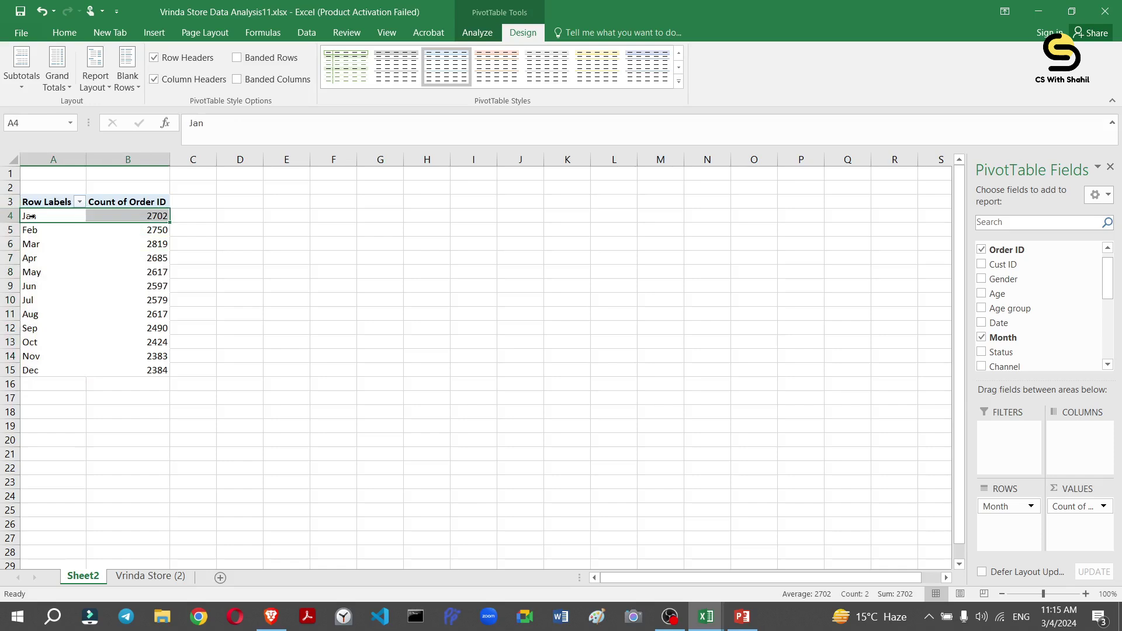
left_click(478, 32)
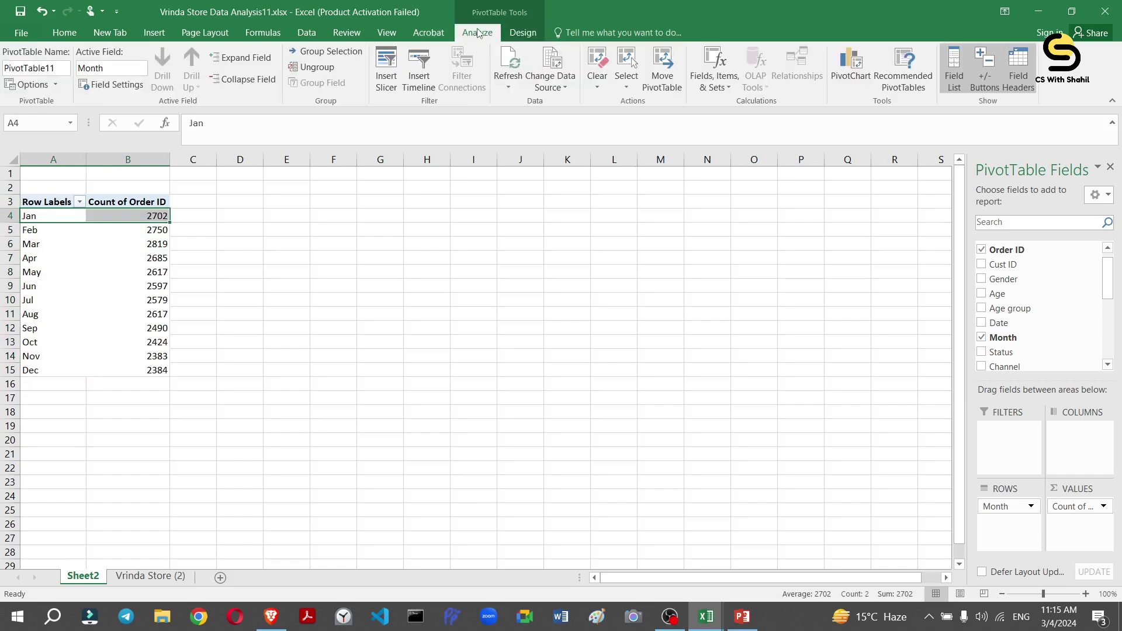
left_click(851, 66)
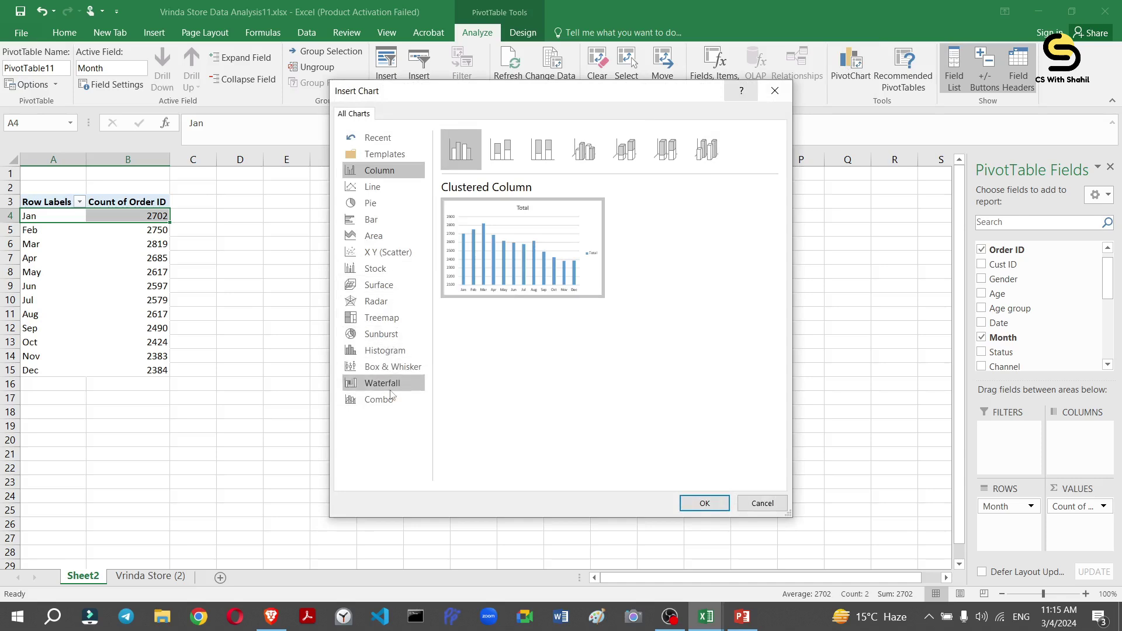
left_click(401, 401)
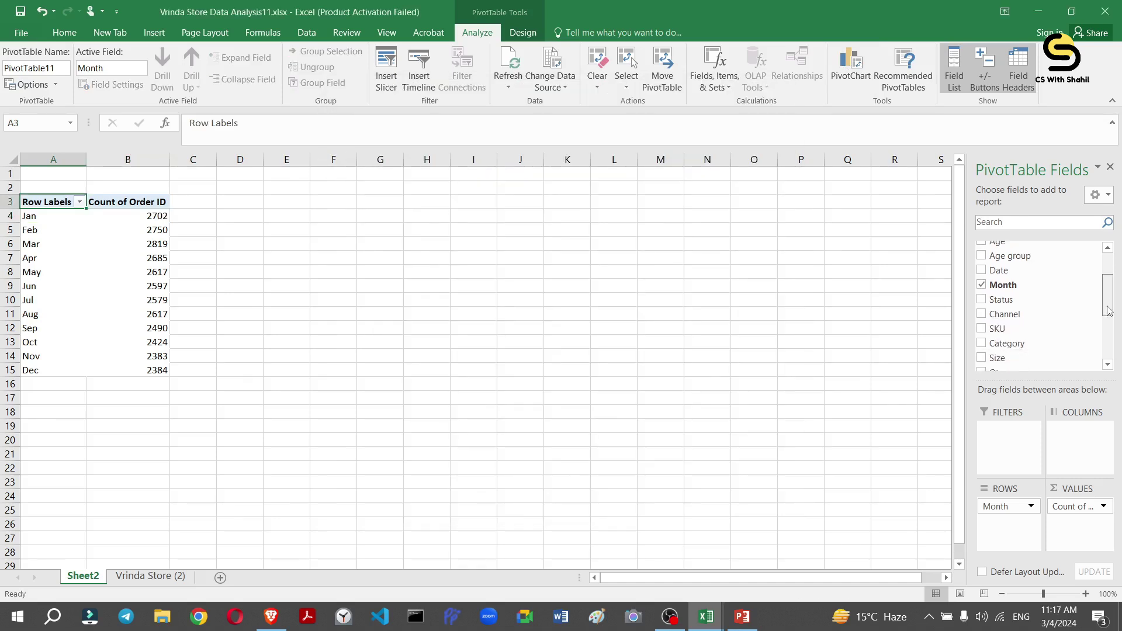
Add Amount as a sum to the PivotTable values and start a PivotChart of the Combo type.
scroll(1106, 344, "down", 5)
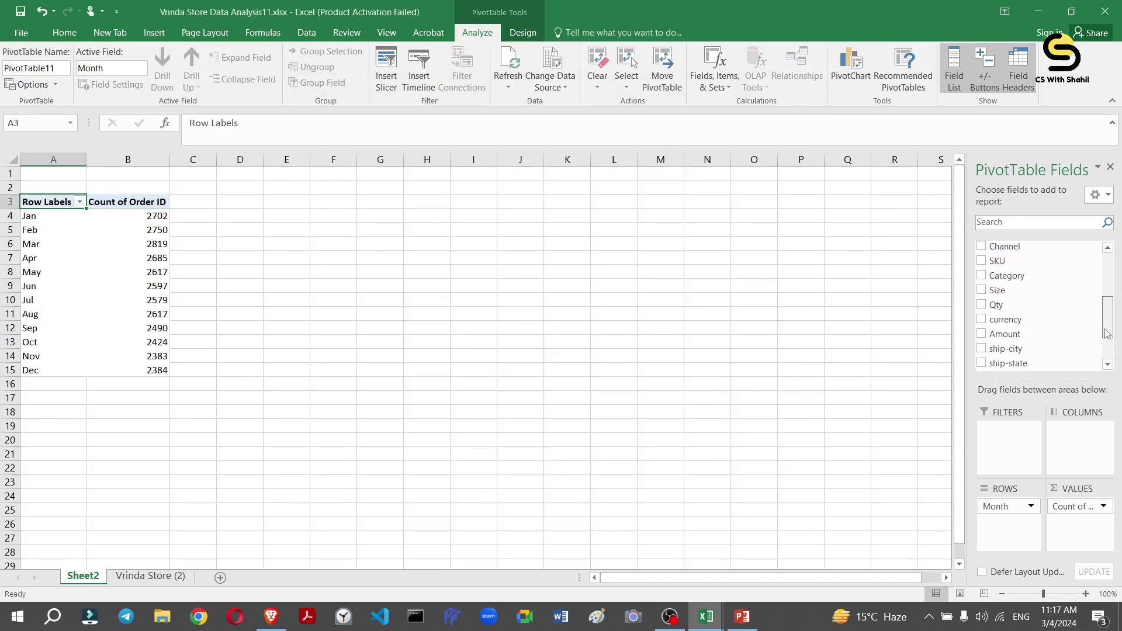
left_click(983, 303)
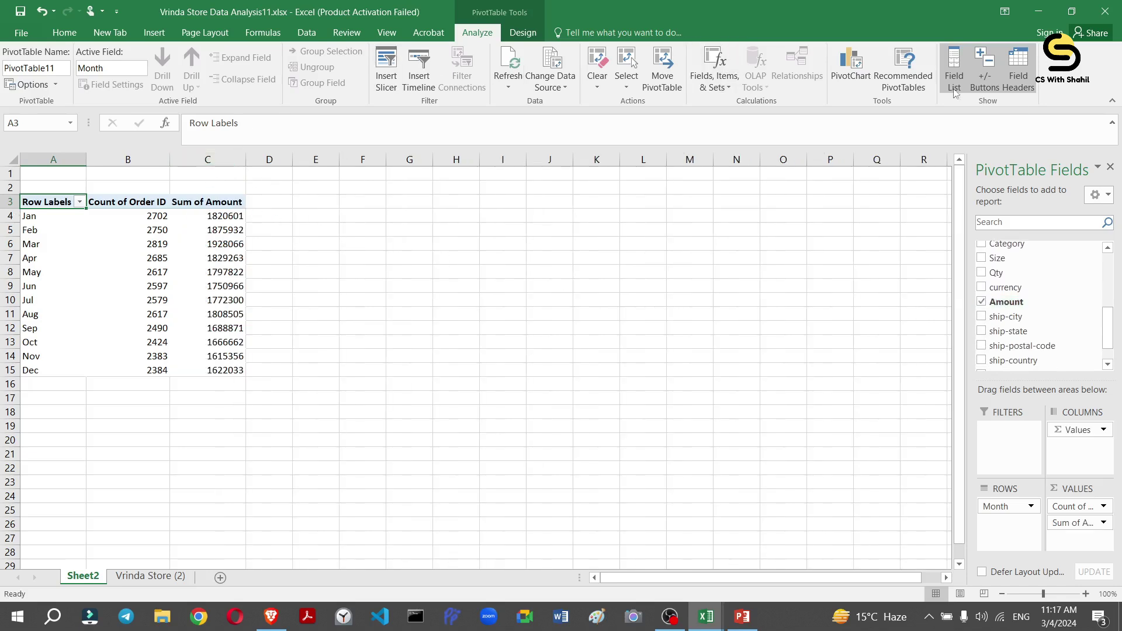
left_click(857, 66)
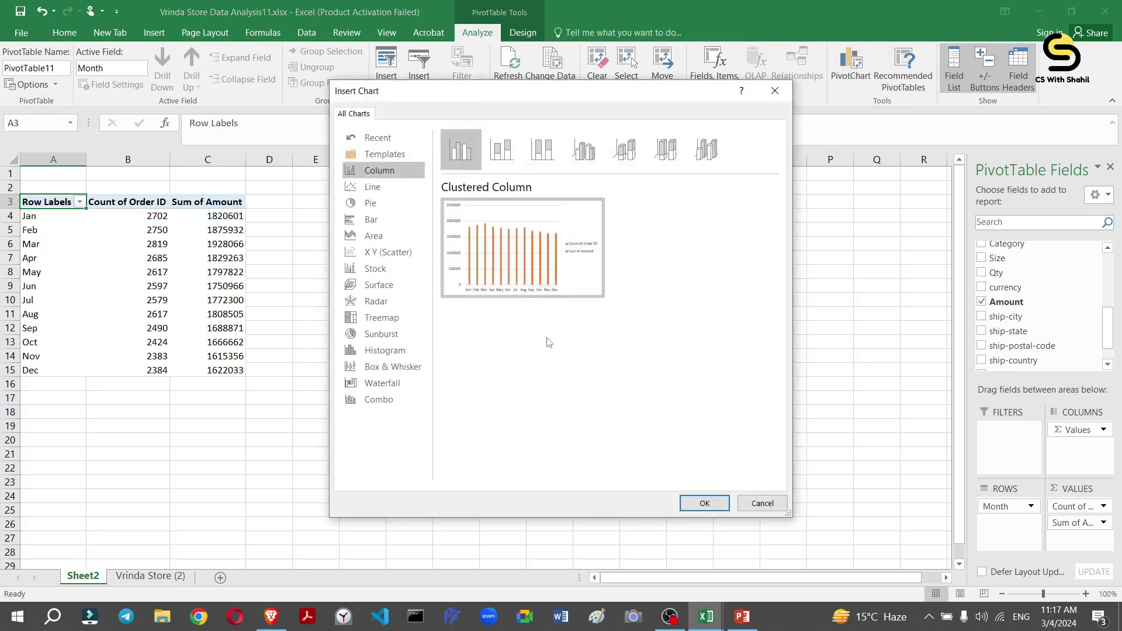
left_click(395, 406)
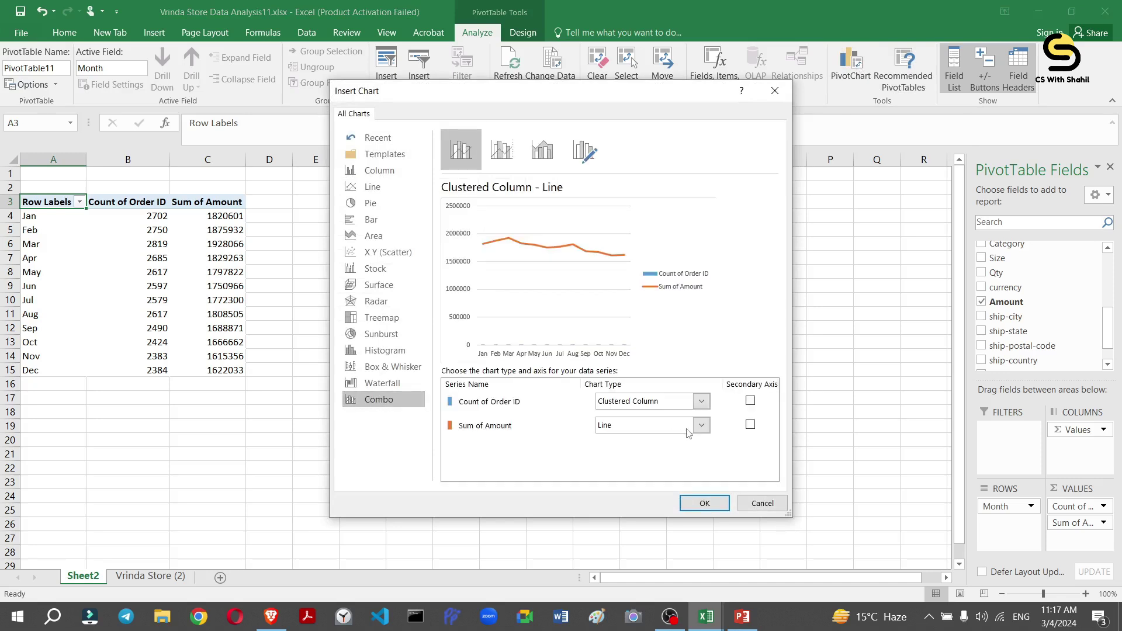
left_click(753, 424)
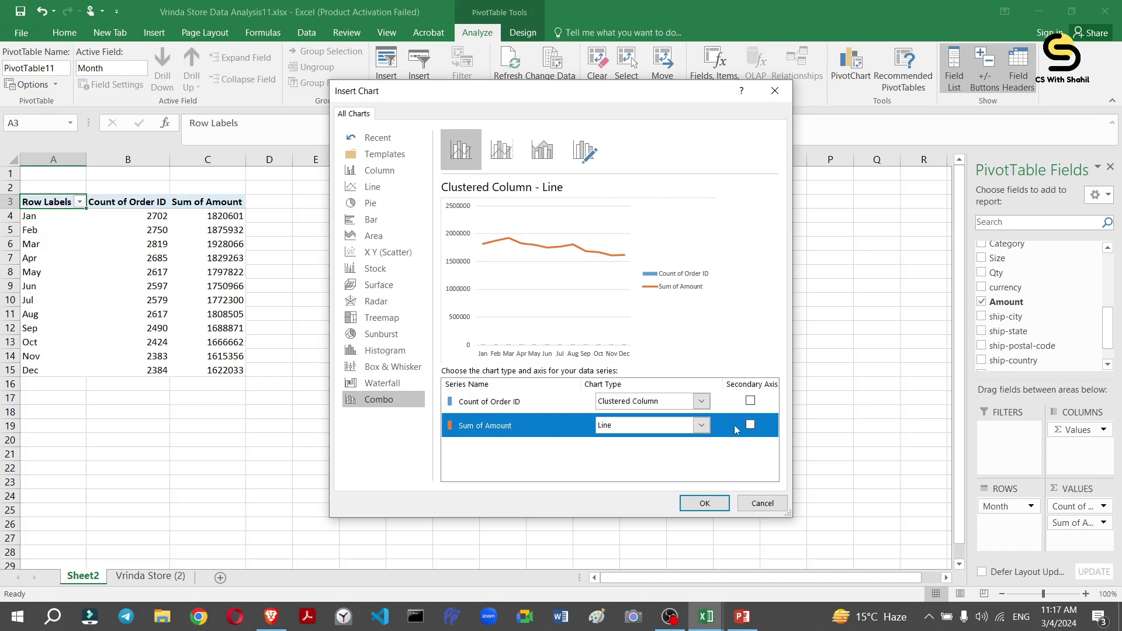
left_click(703, 404)
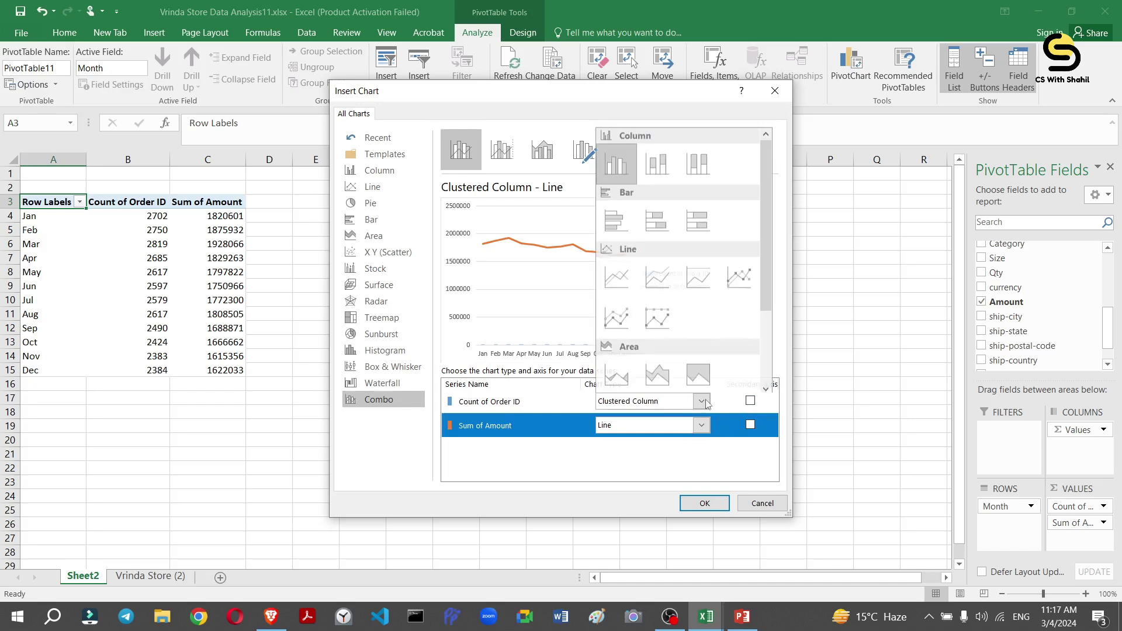
left_click(702, 403)
left_click(680, 404)
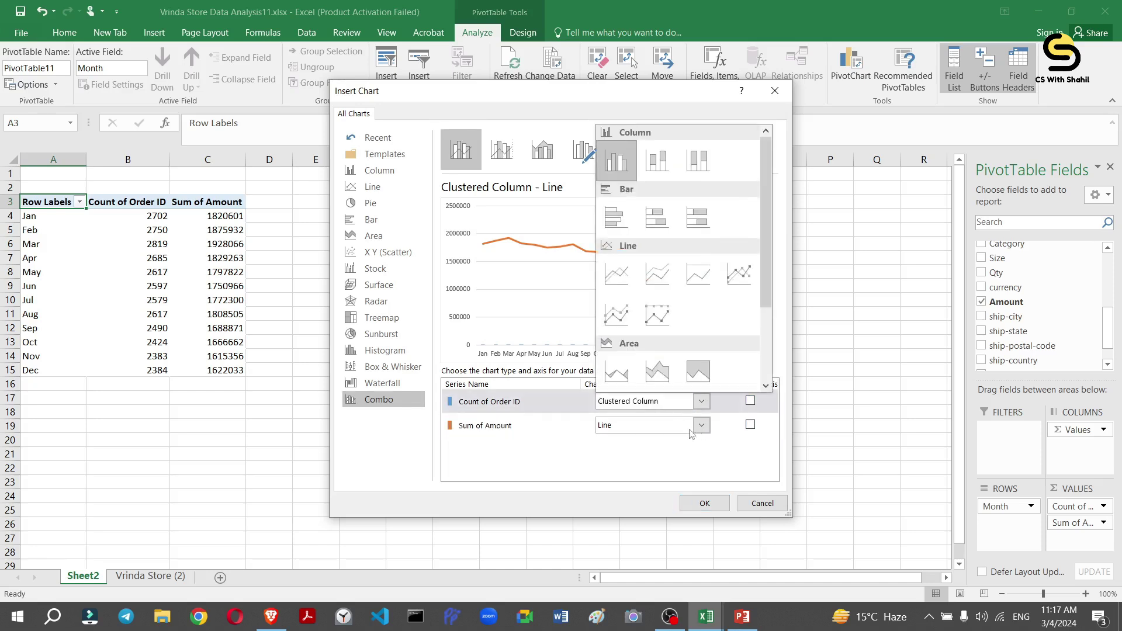
left_click(701, 427)
left_click(700, 427)
left_click(700, 427)
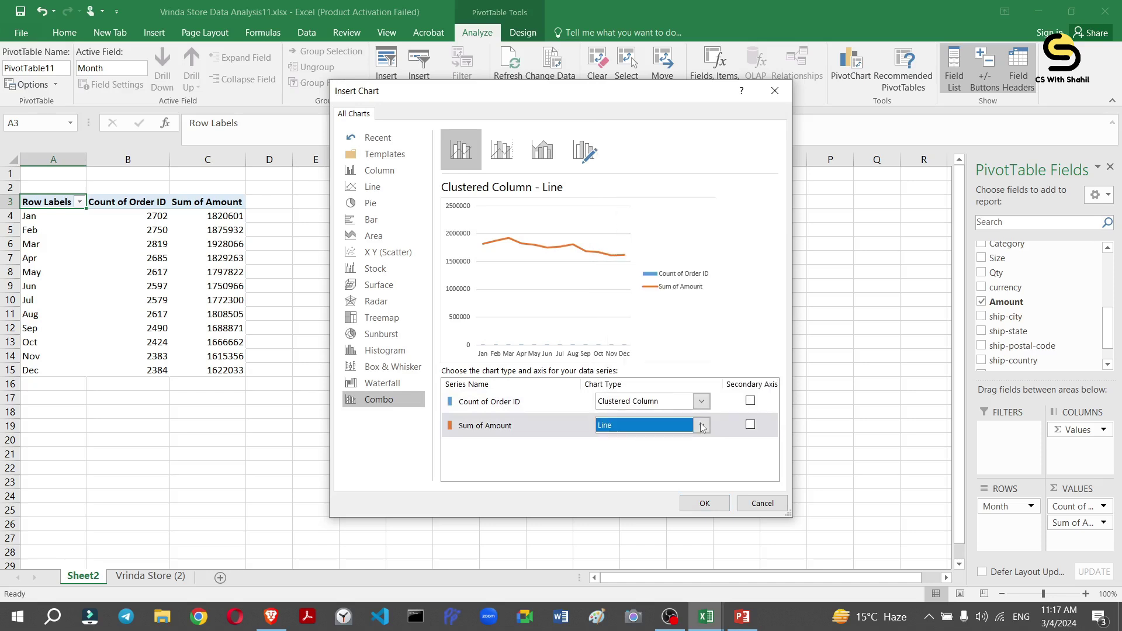
left_click(699, 426)
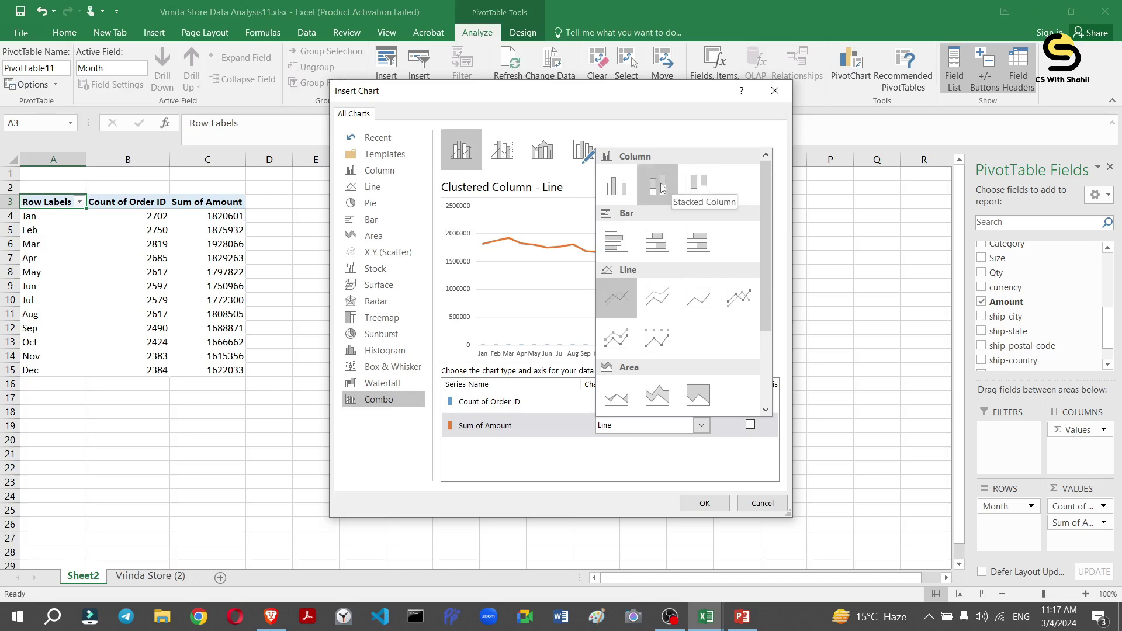
left_click(577, 444)
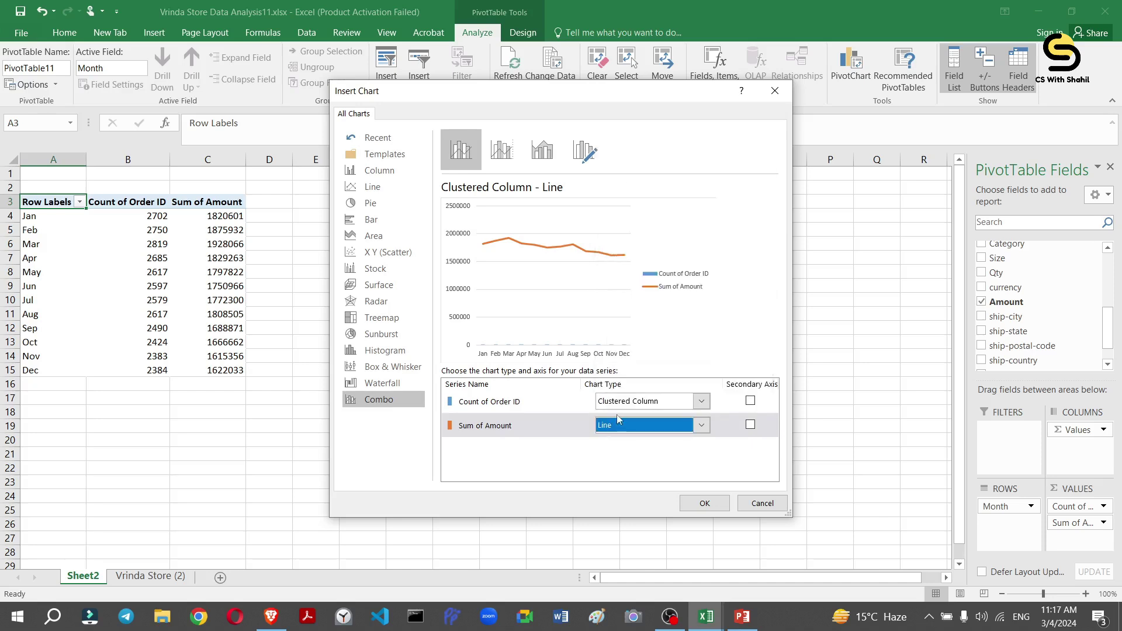
Set the combo chart's Sum of Amount series to Clustered Column and its Count of Order ID series to Line.
left_click(641, 425)
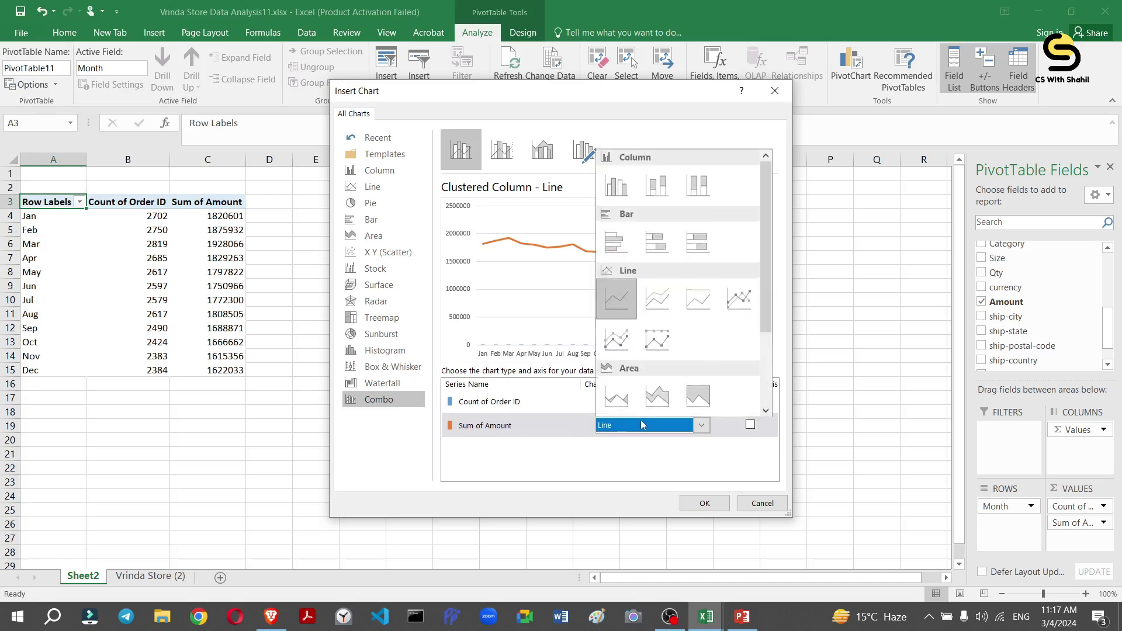
left_click(625, 184)
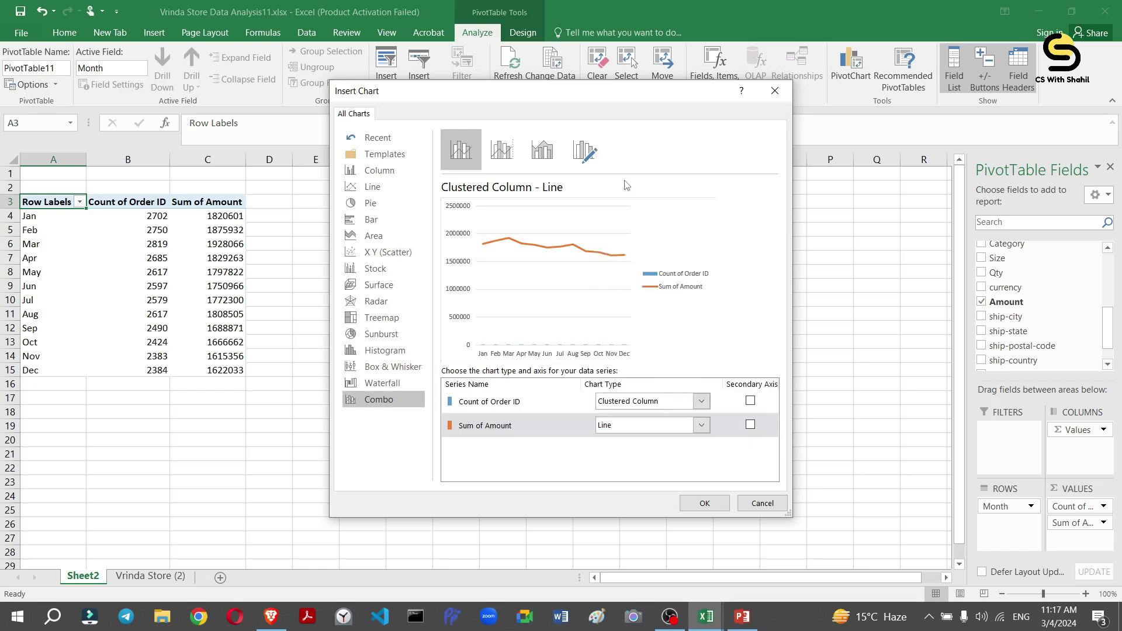
left_click(704, 402)
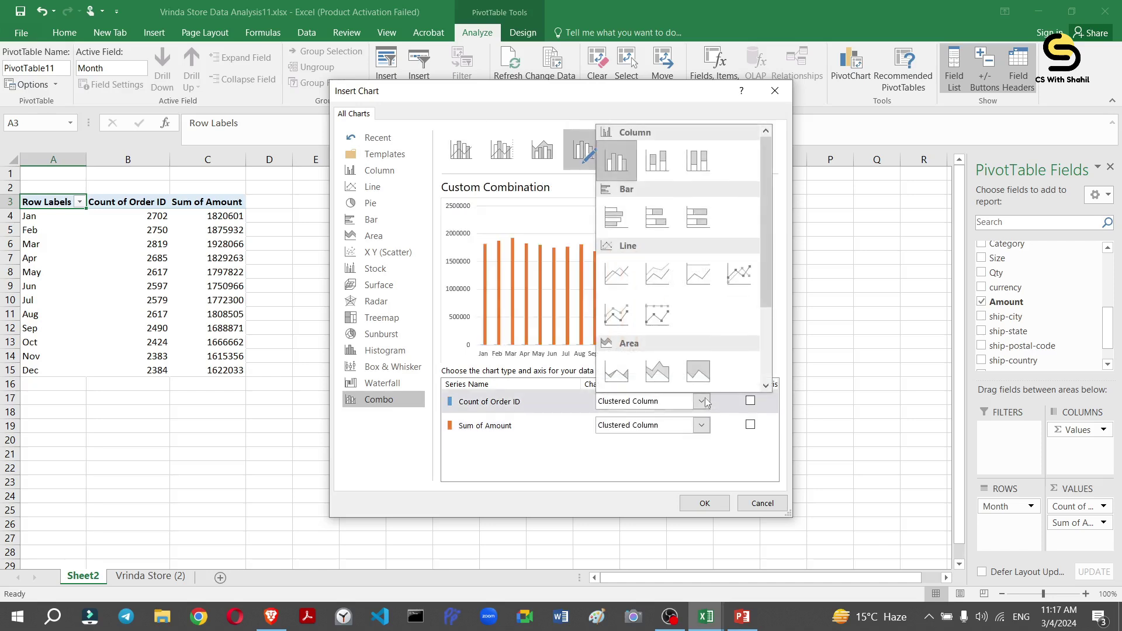
left_click(621, 287)
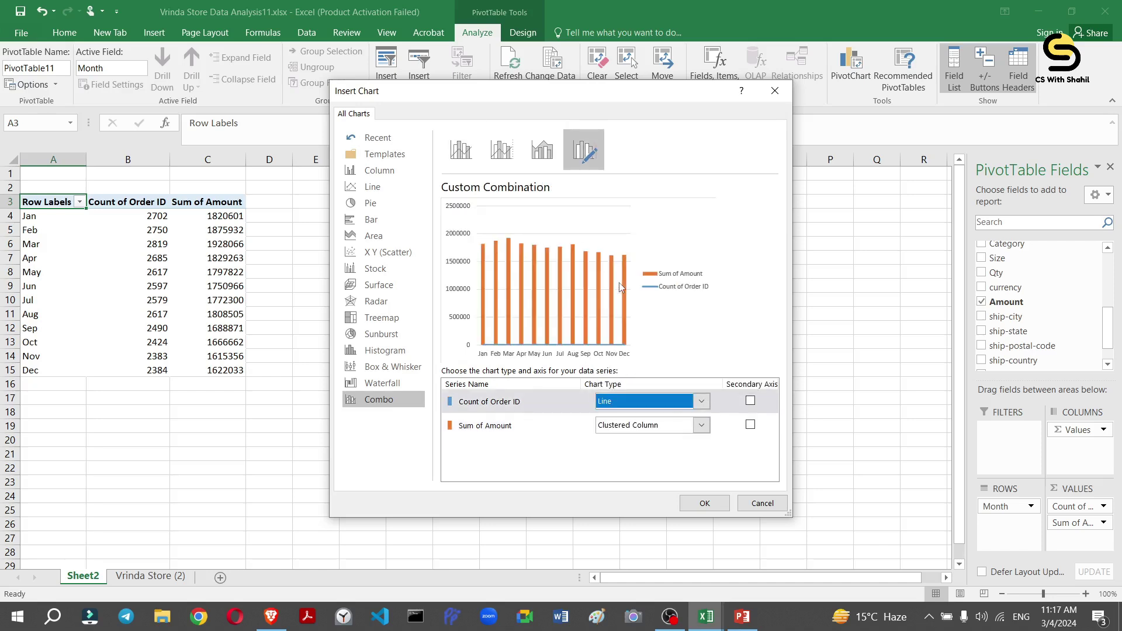
Plot the Count of Order ID series on the secondary axis and insert the combo PivotChart into the sheet.
left_click(751, 401)
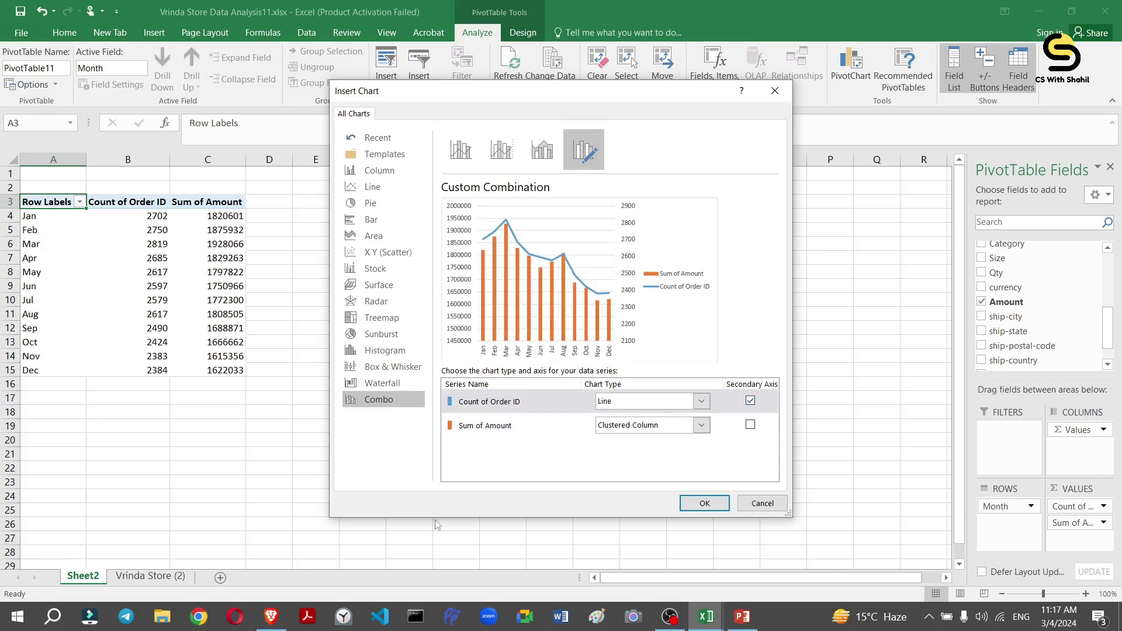
left_click(751, 401)
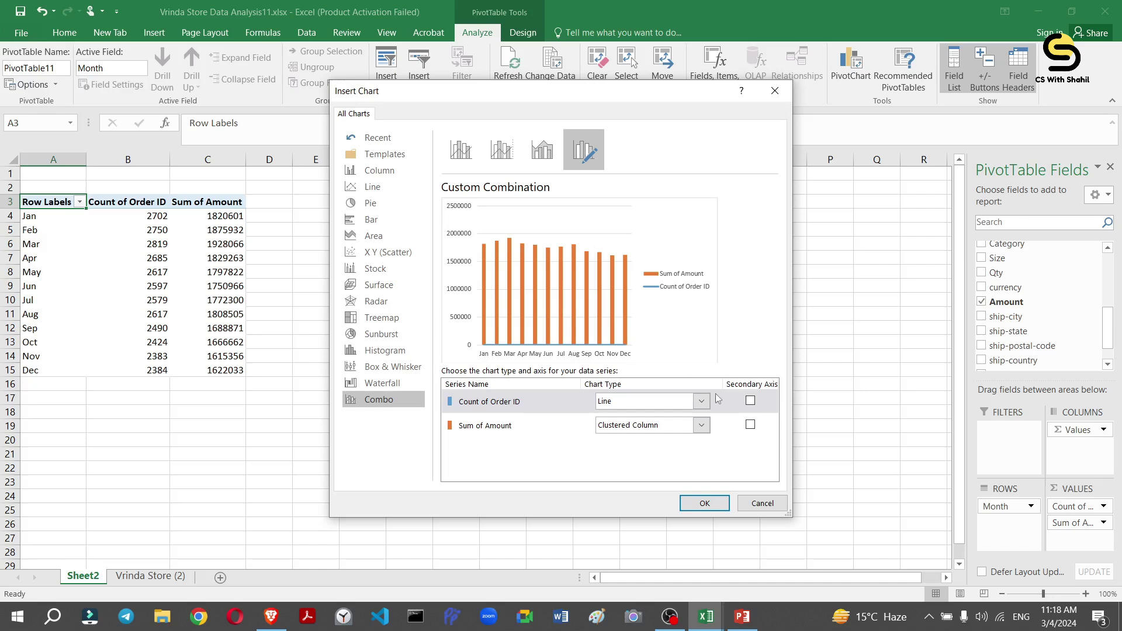
left_click(749, 402)
left_click(750, 401)
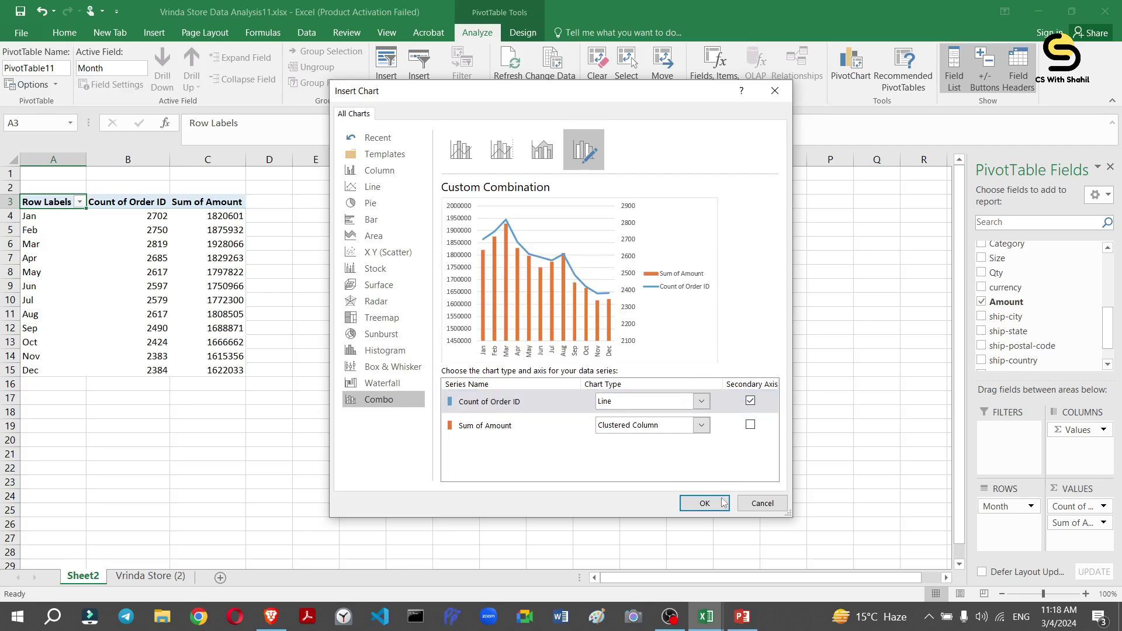
left_click(702, 508)
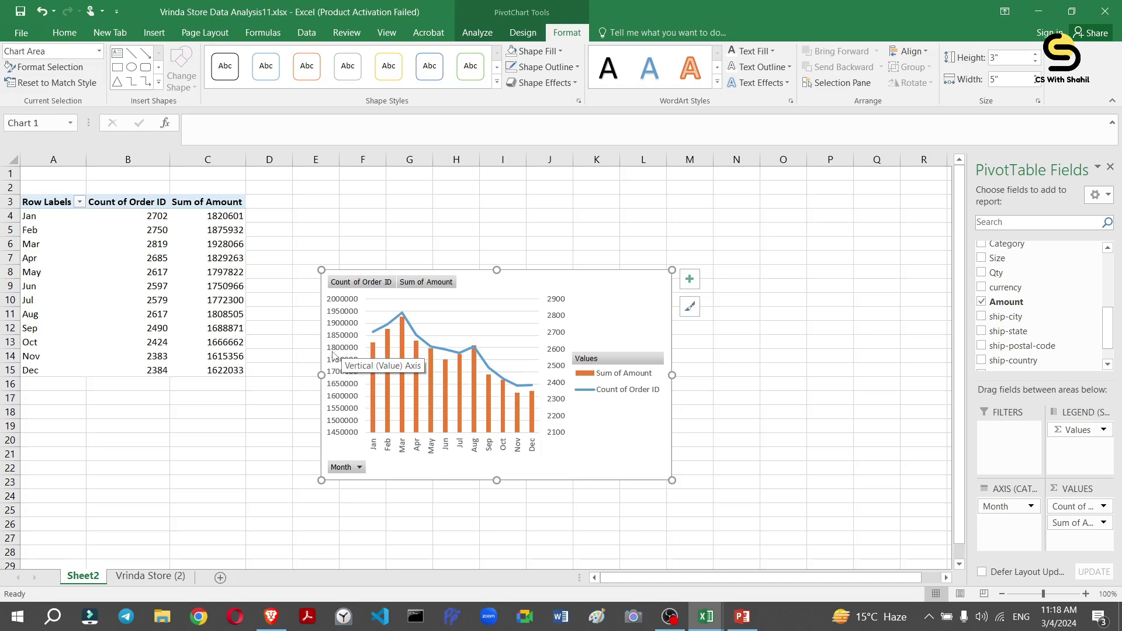
Hide all field buttons on the combo PivotChart.
right_click(587, 359)
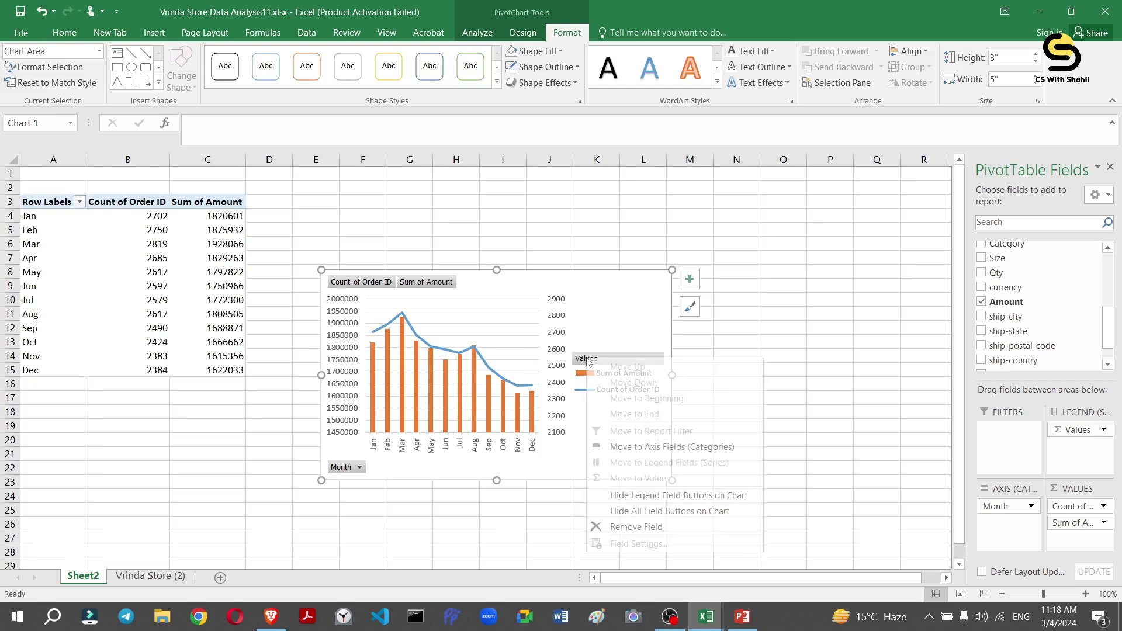
left_click(617, 512)
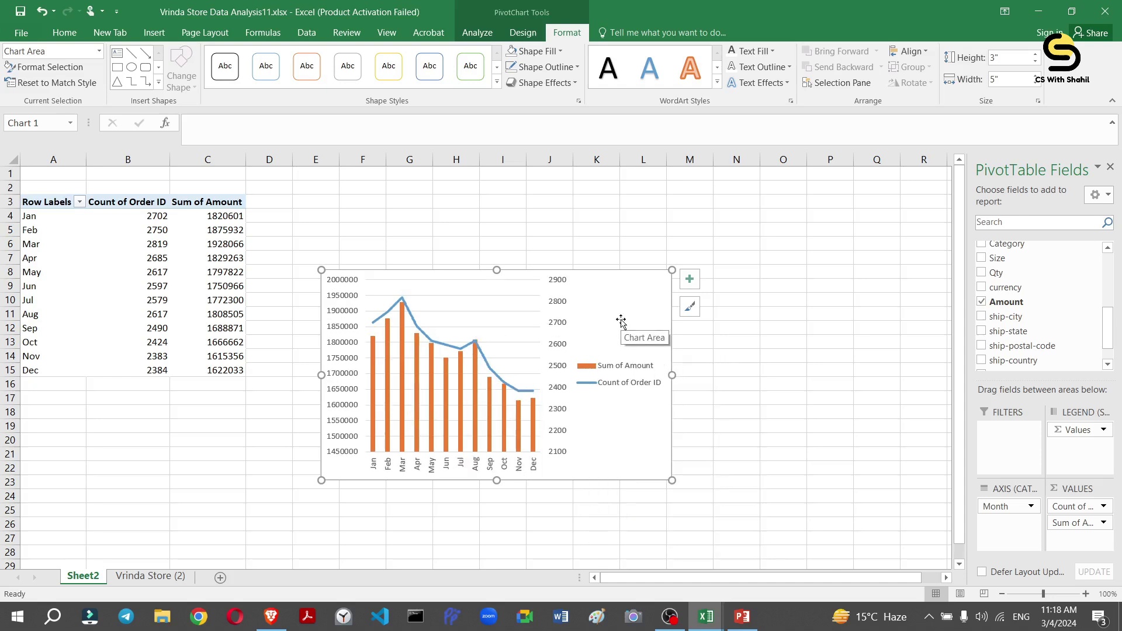
left_click(689, 286)
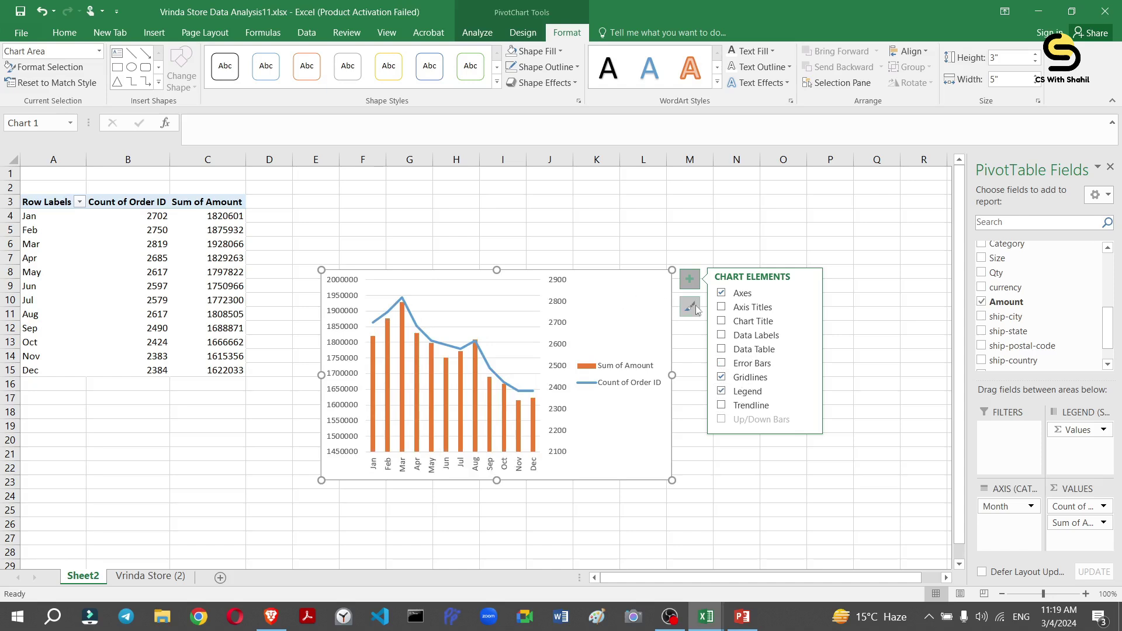
Apply the custom number format 0.00,"M" to the chart's primary vertical axis.
left_click(350, 343)
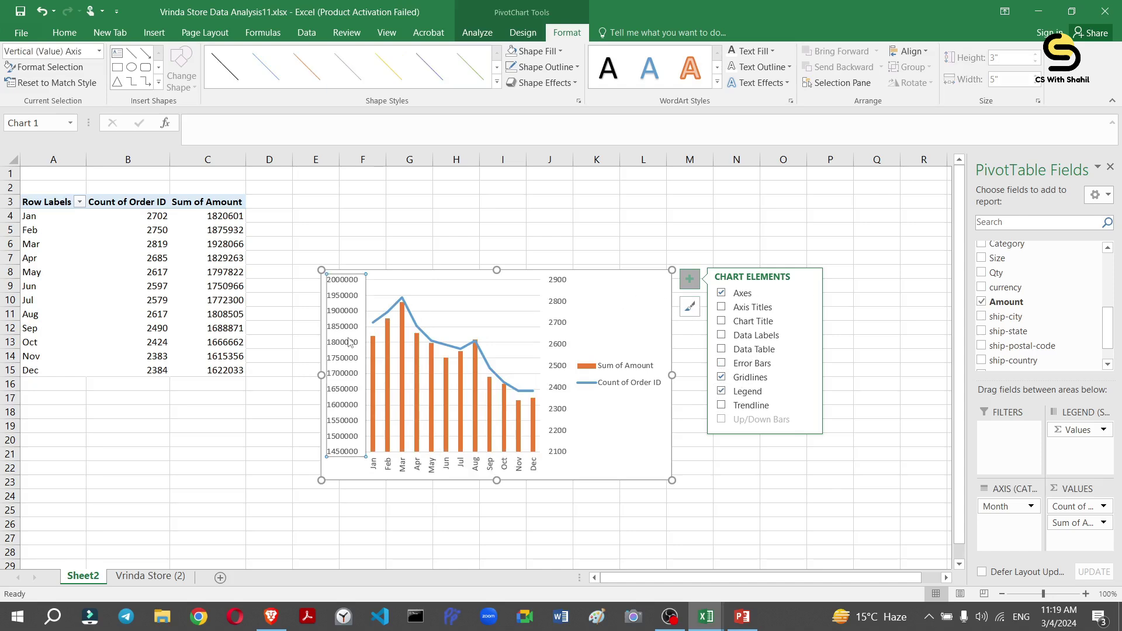
double_click(349, 343)
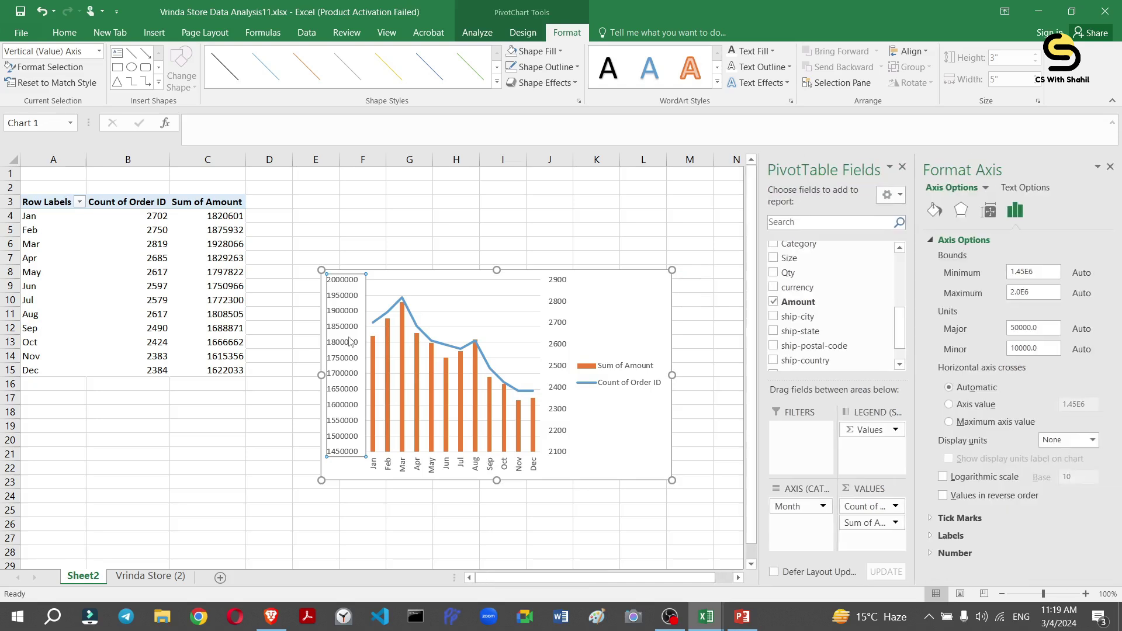
left_click(690, 279)
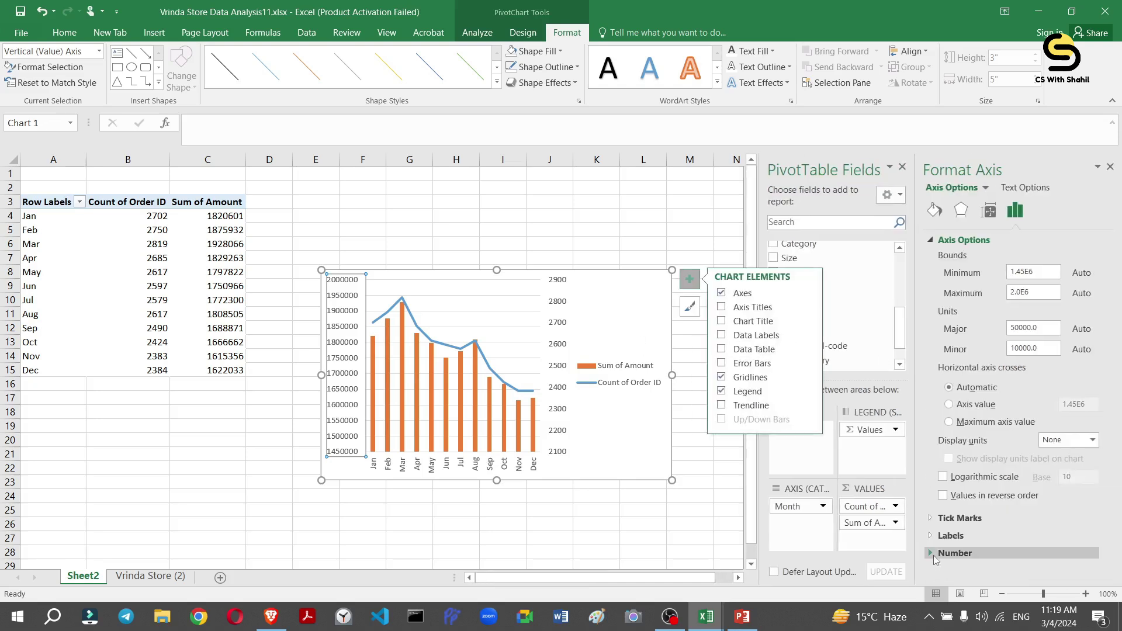
left_click(934, 554)
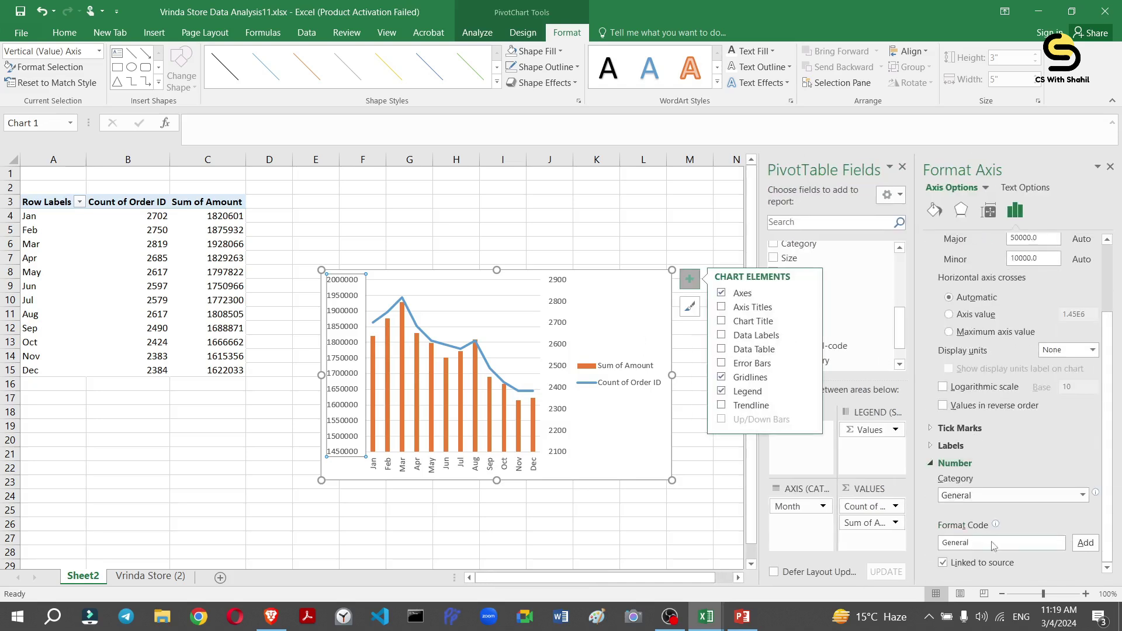
left_click_drag(994, 543, 933, 553)
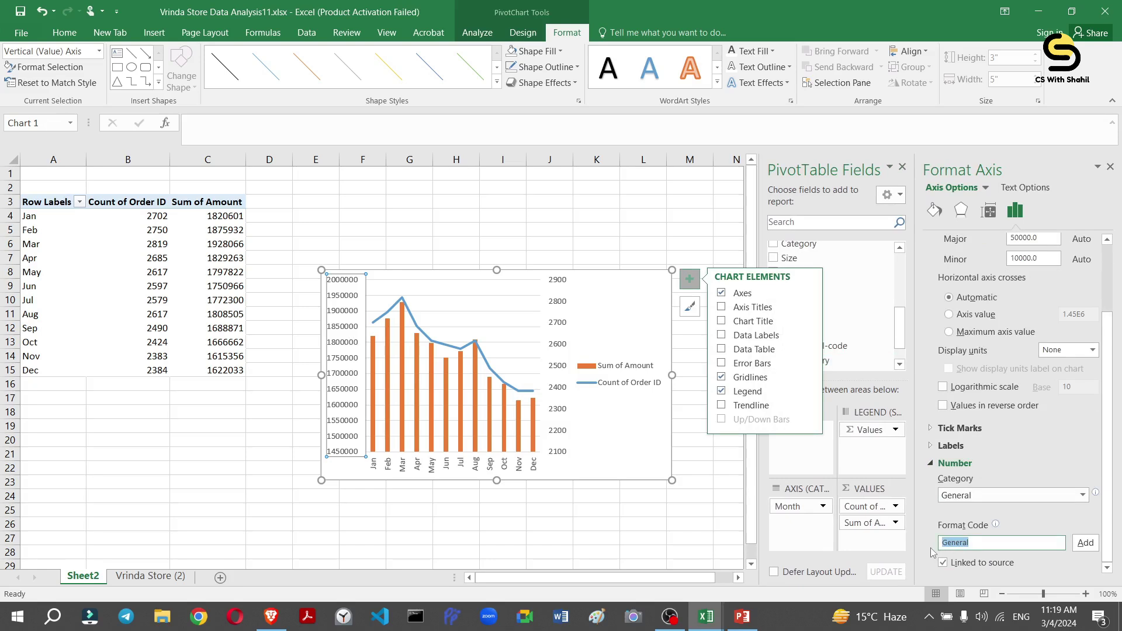
key("BackSpace")
left_click(1086, 543)
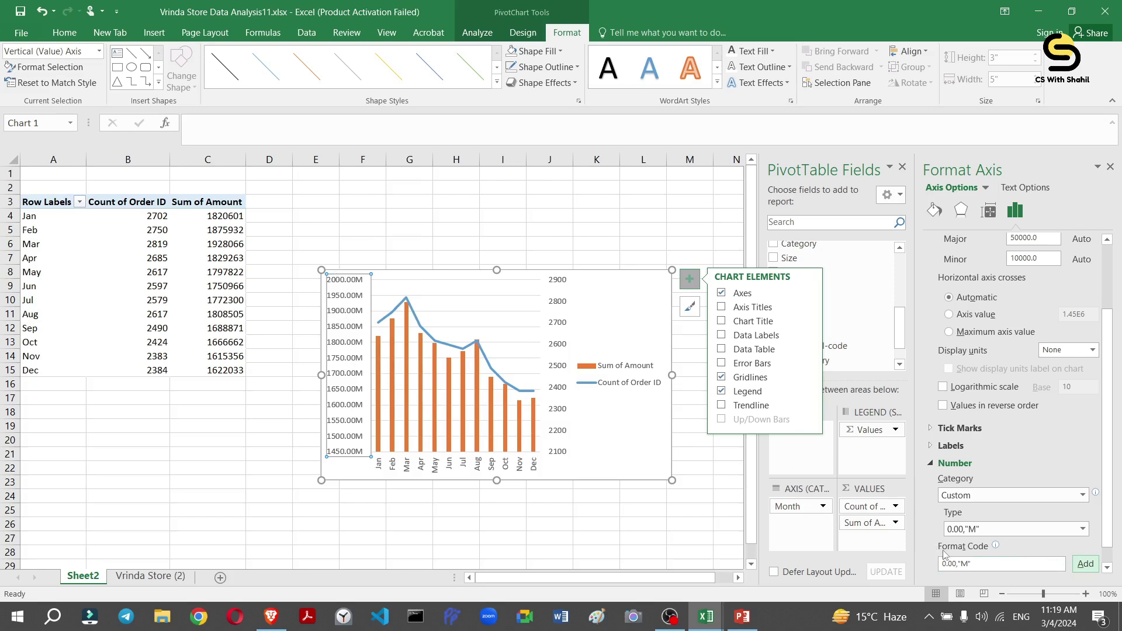
Change the primary vertical axis number format code to 00,"M".
left_click(958, 564)
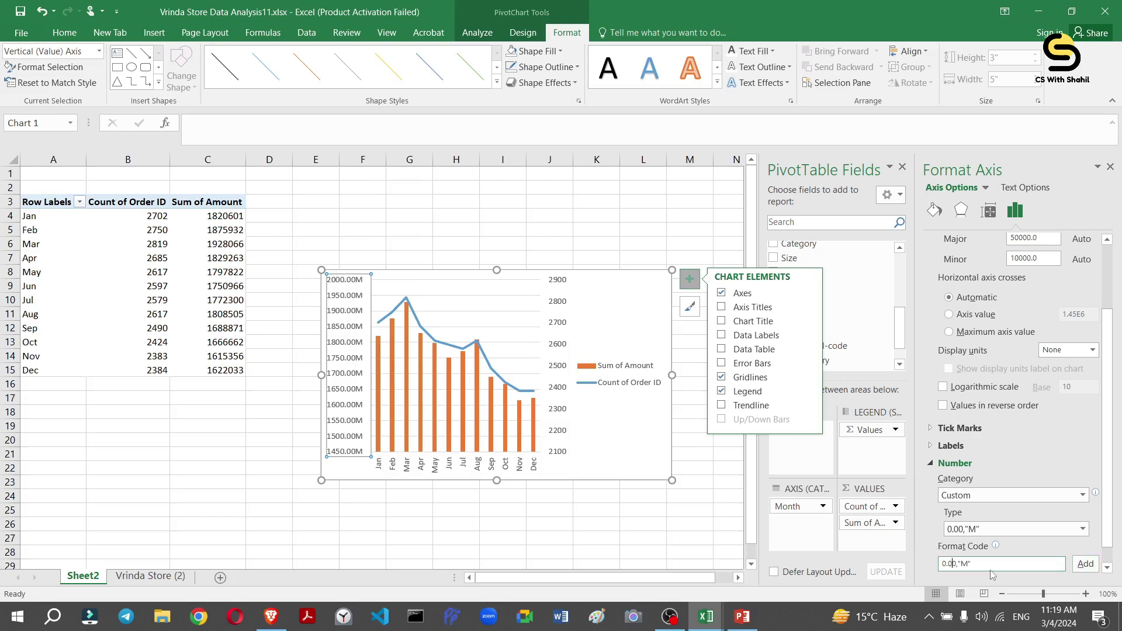
key("BackSpace")
left_click(1092, 563)
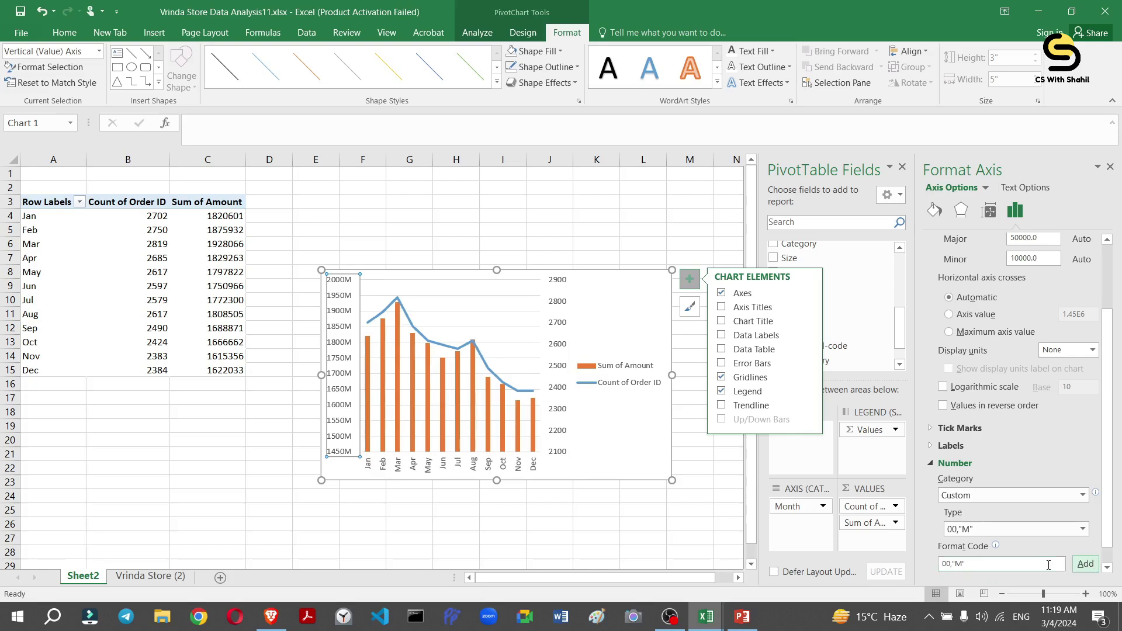
Remove the digit placeholders from the axis format code, apply it, and change the code to 0,"M".
left_click(954, 565)
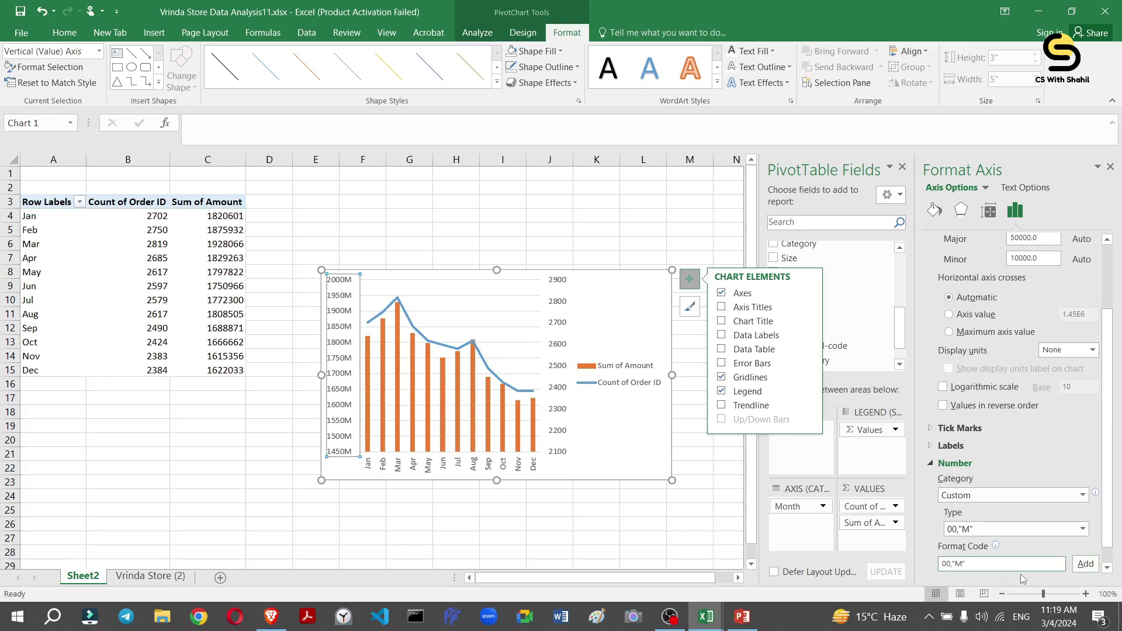
key("BackSpace")
key("BackSpace")
key("BackSpace")
left_click(1085, 564)
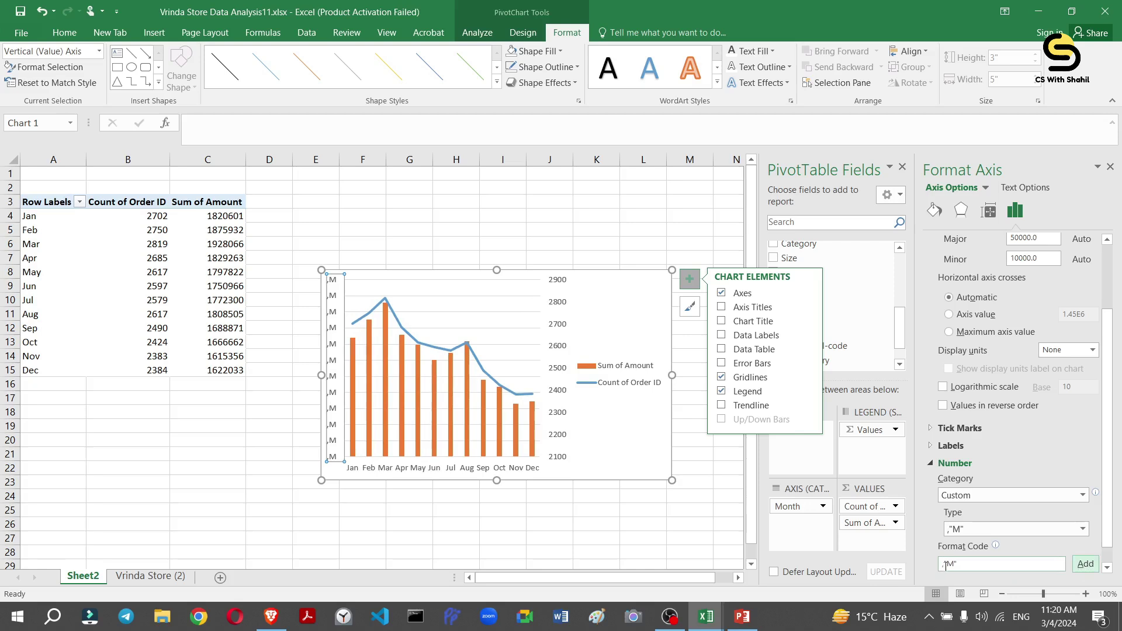
left_click(940, 565)
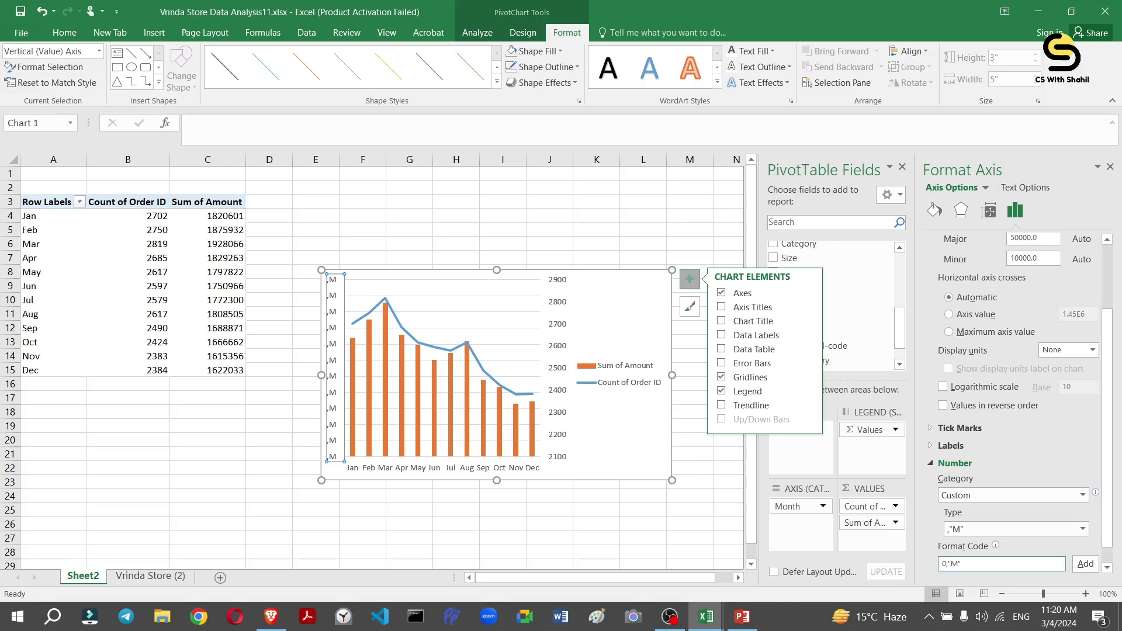
type("0")
left_click(1086, 564)
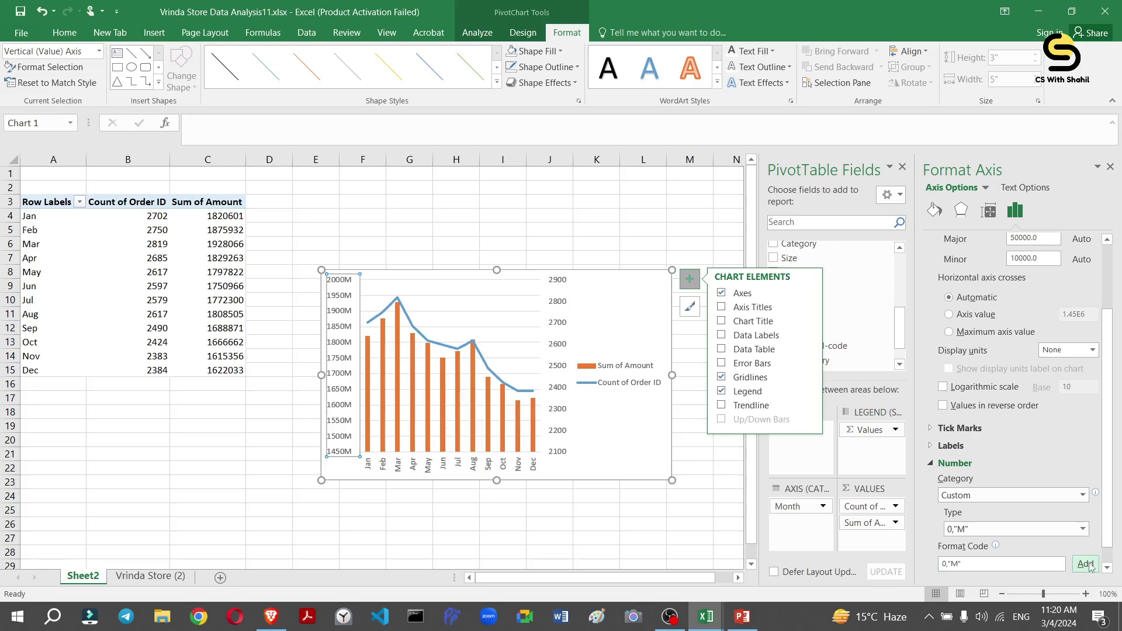
Set the primary vertical axis to the custom number format 0.00,,"M" so the amounts show in millions.
double_click(997, 567)
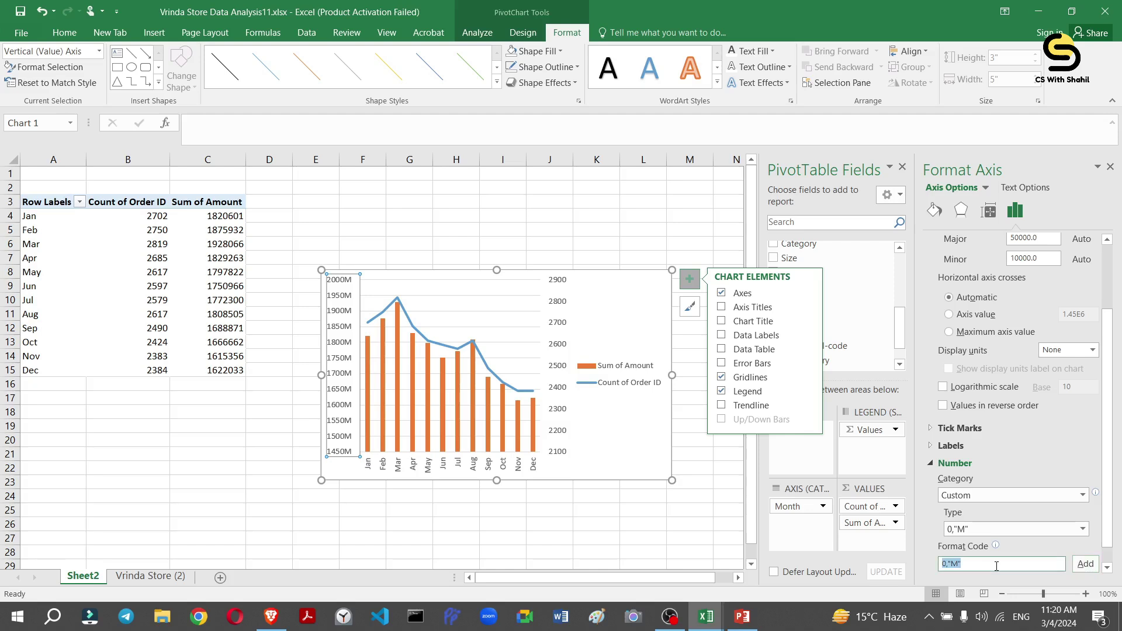
left_click(967, 570)
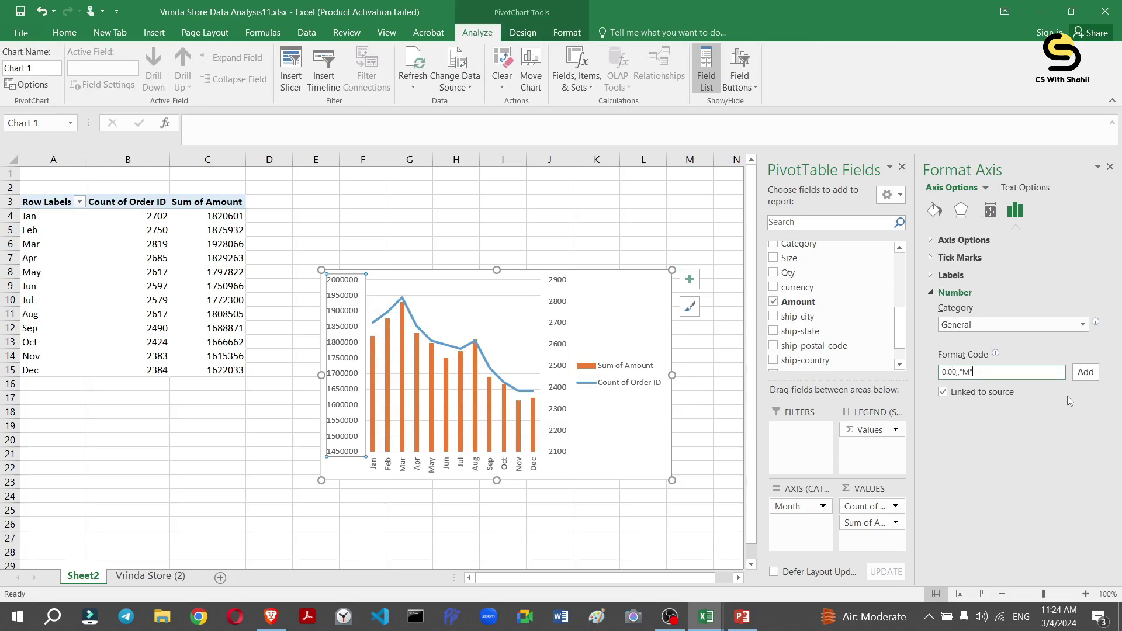
left_click(1086, 372)
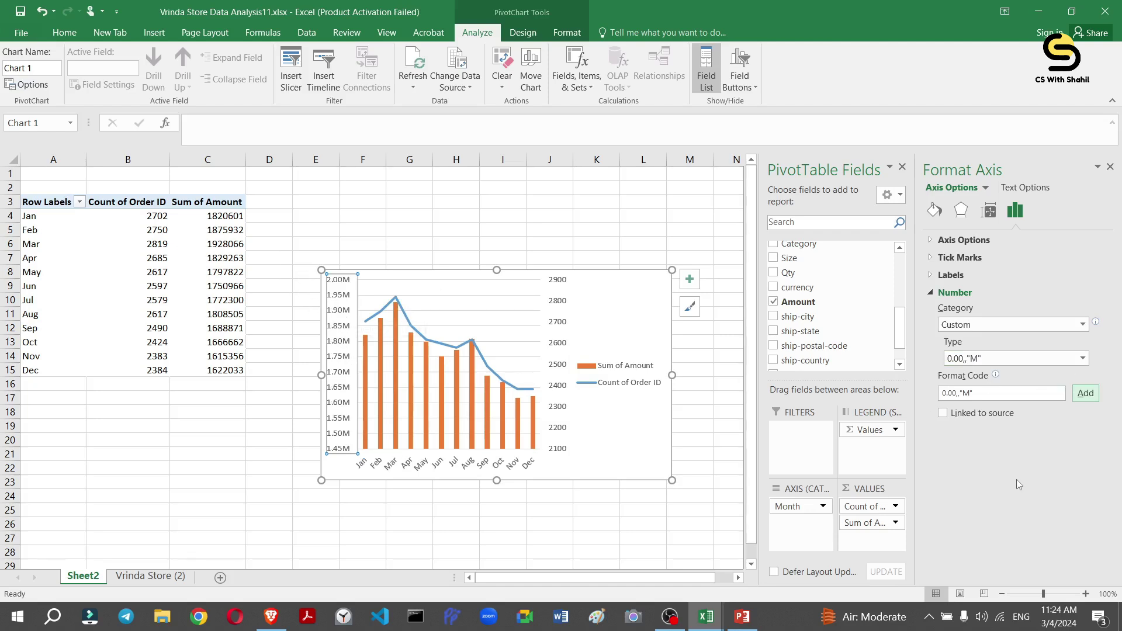
Move the legend to the chart's upper-right corner and widen it so both entries sit on one line.
left_click(510, 367)
left_click(611, 369)
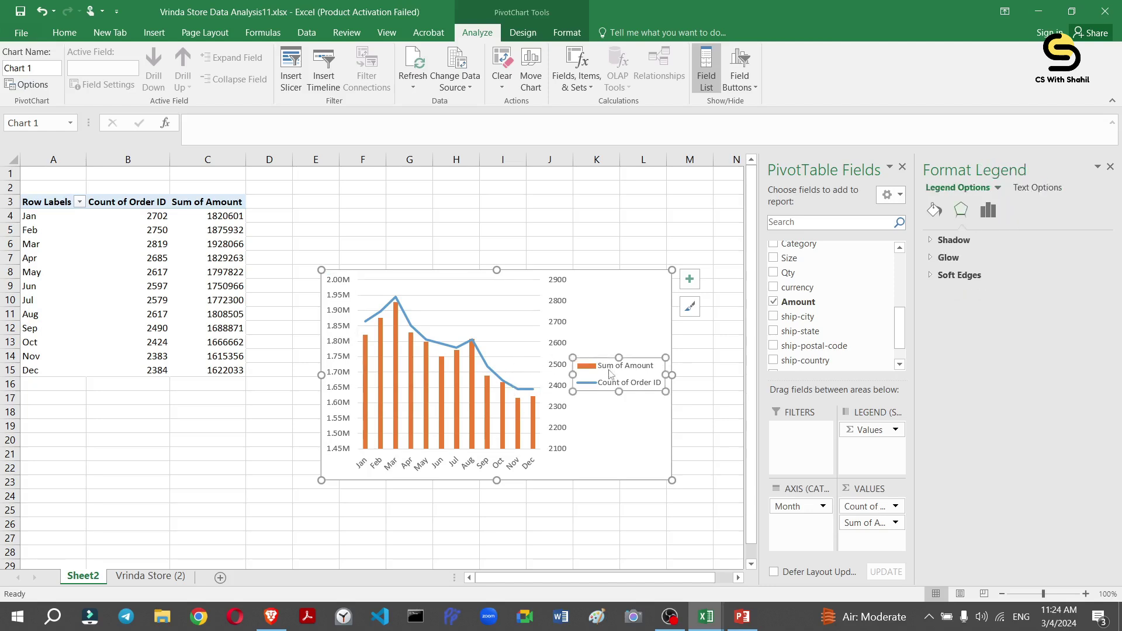
left_click(611, 368)
left_click(592, 350)
left_click(604, 374)
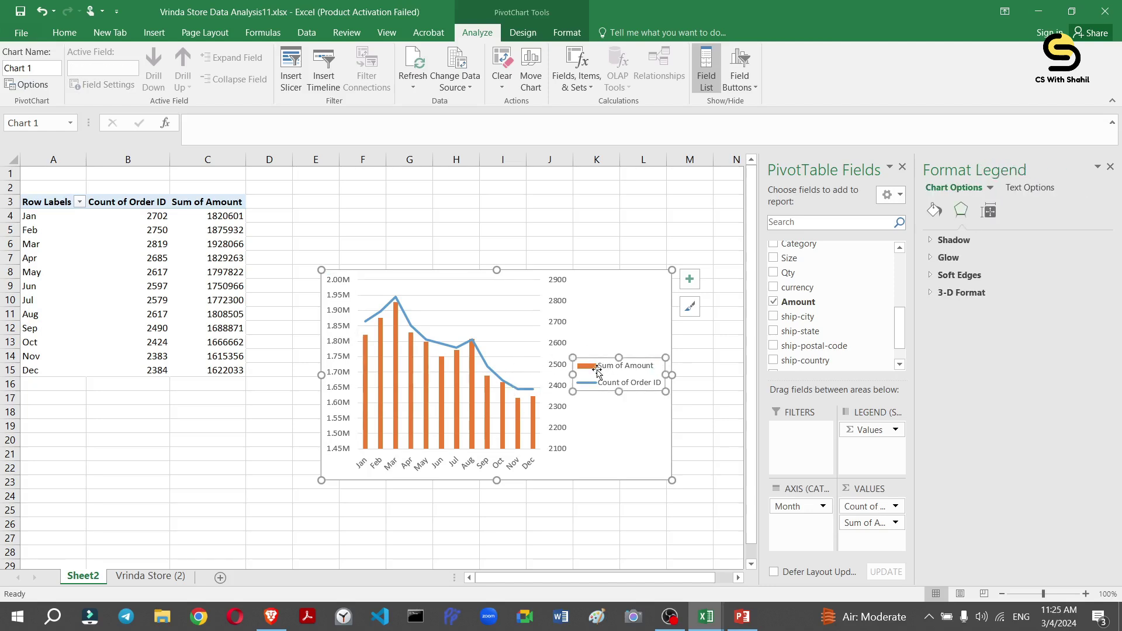
mouse_move(604, 377)
left_mouse_down()
mouse_move(602, 287)
mouse_move(578, 288)
left_mouse_up()
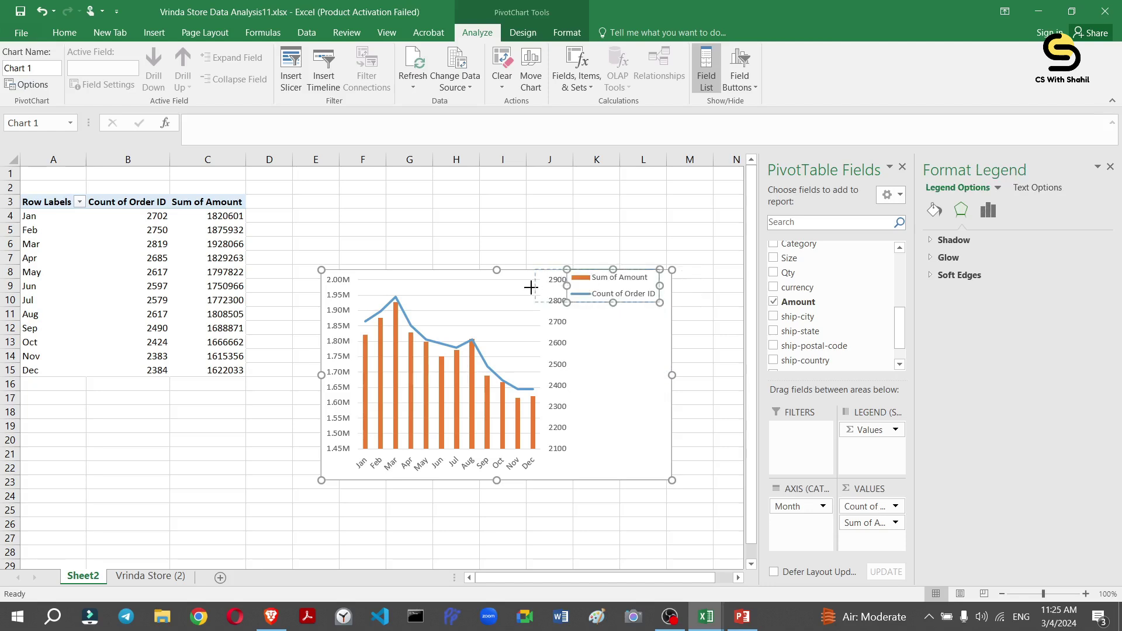
left_click_drag(568, 286, 494, 290)
left_click(550, 342)
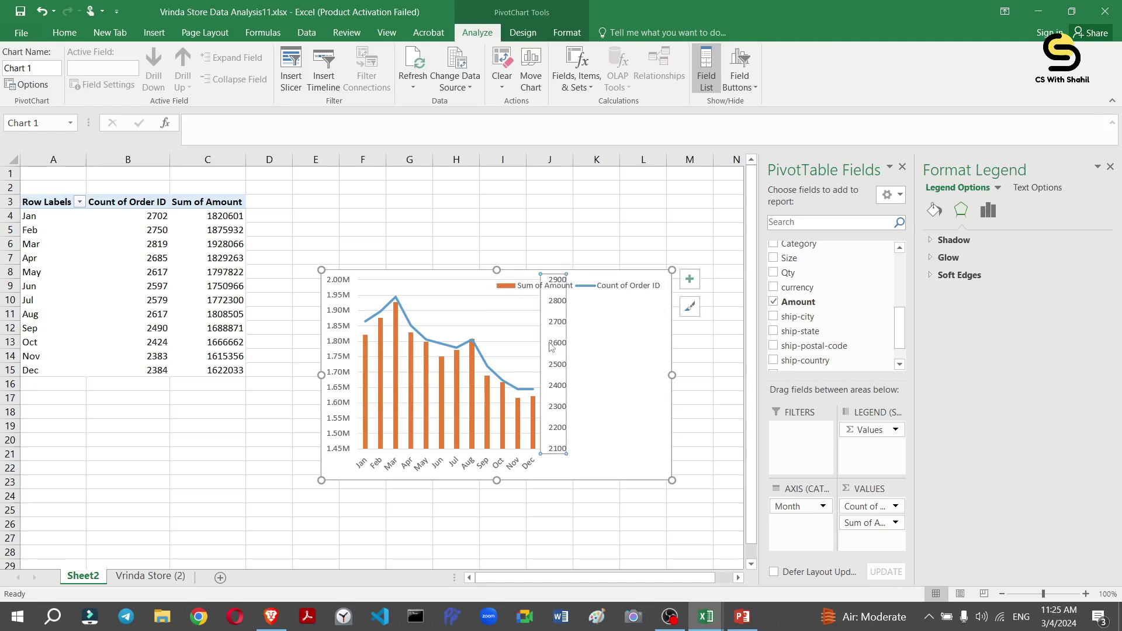
Remove the gridlines from the combo chart.
left_click(501, 325)
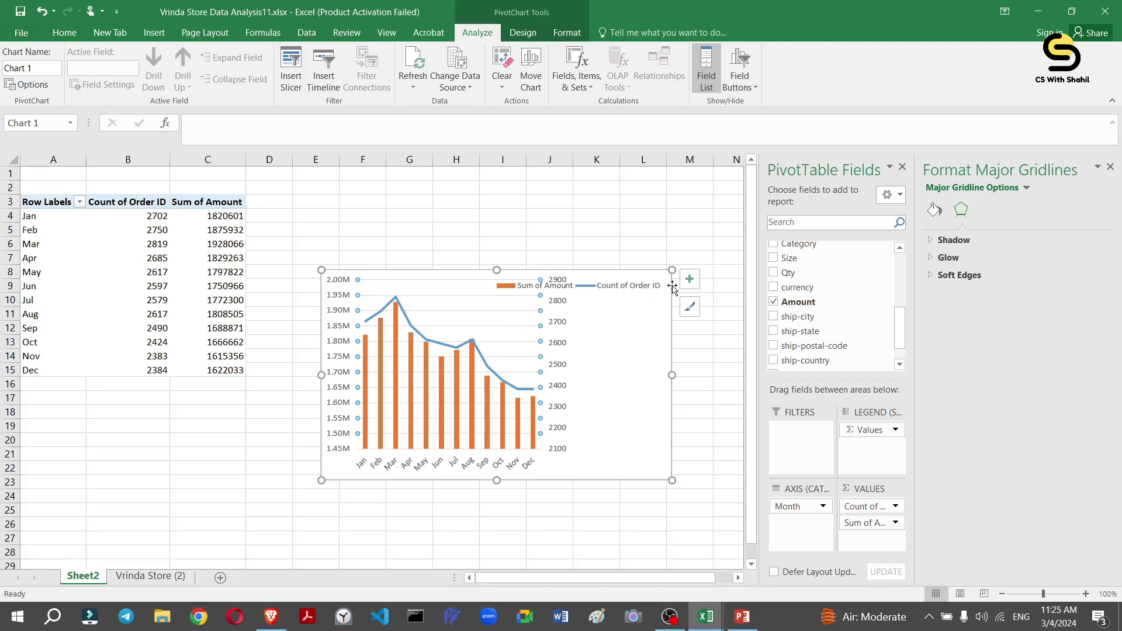
left_click(690, 279)
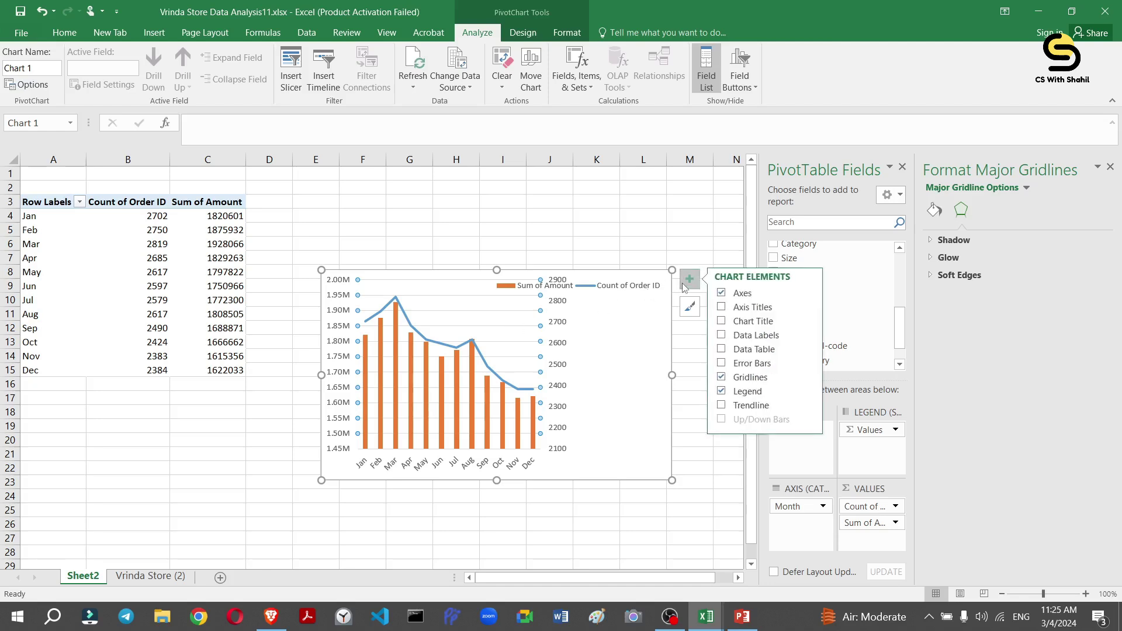
left_click(722, 379)
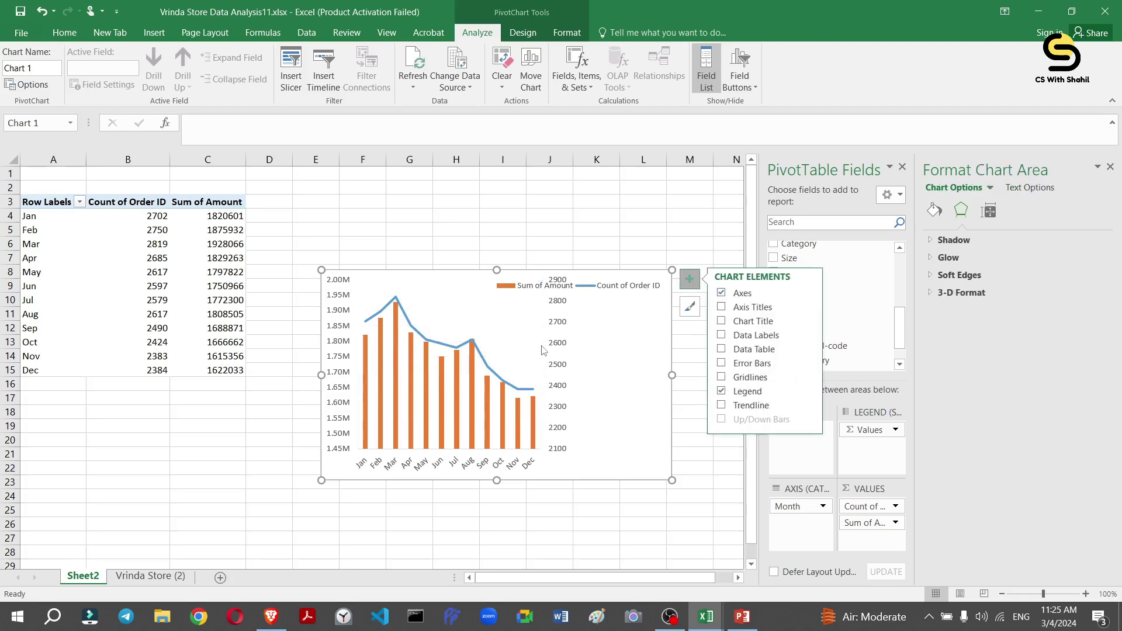
Widen the plot area toward the chart's right edge to fill the space freed by the legend.
left_click(398, 389)
left_click(604, 365)
left_click(558, 362)
left_click(417, 292)
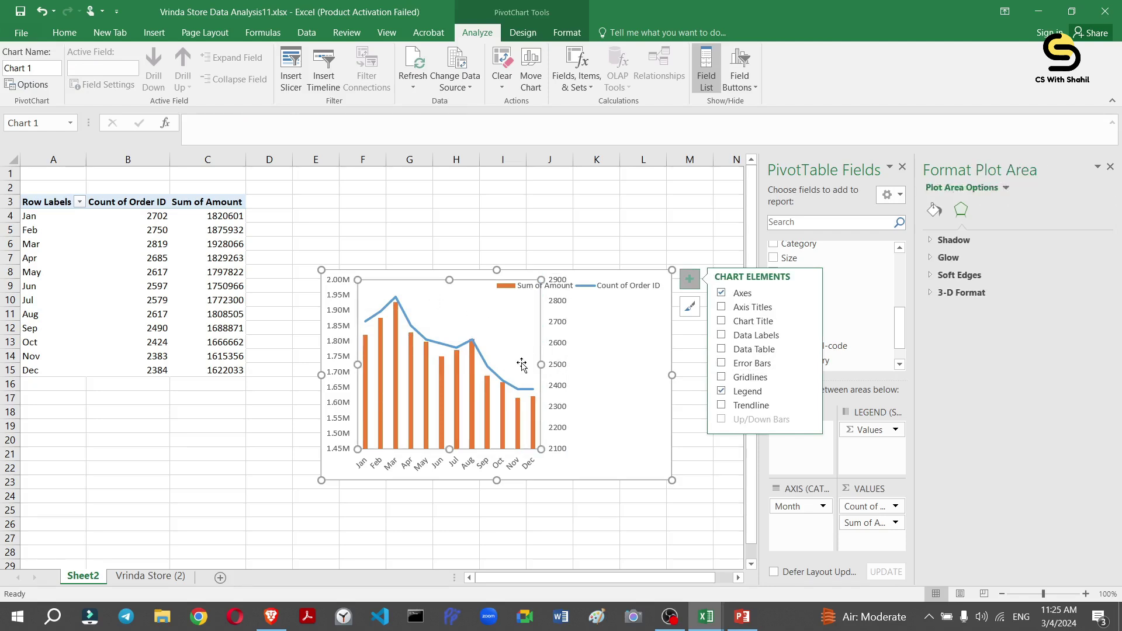
left_click_drag(541, 365, 550, 365)
left_click_drag(575, 364, 611, 365)
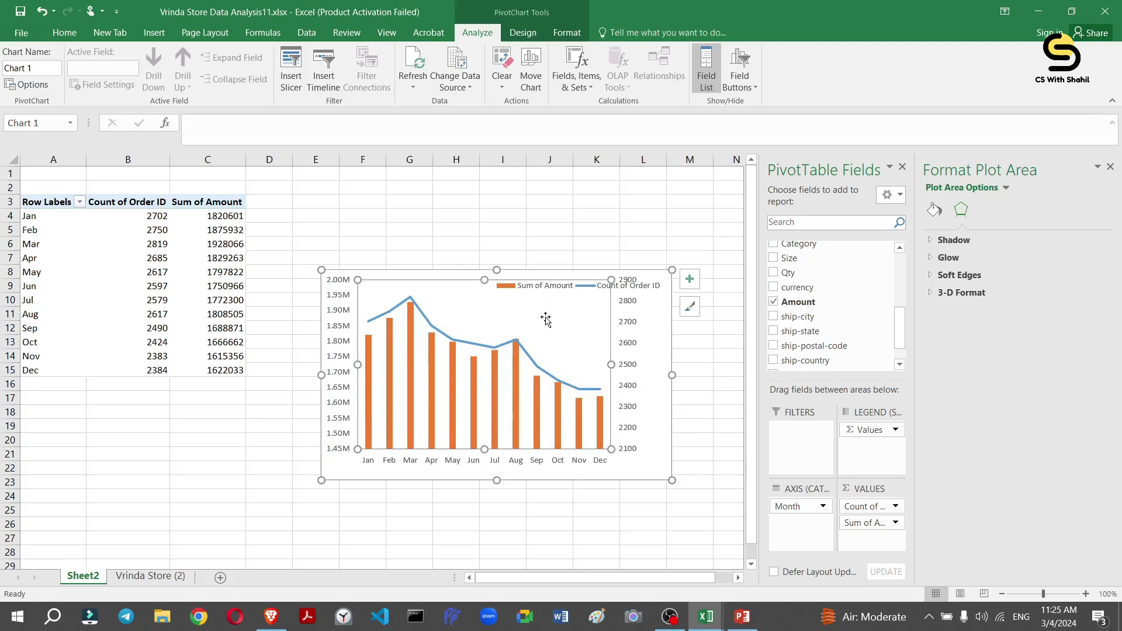
Move the legend to the top centre of the chart, clear of the secondary axis labels.
left_click(540, 290)
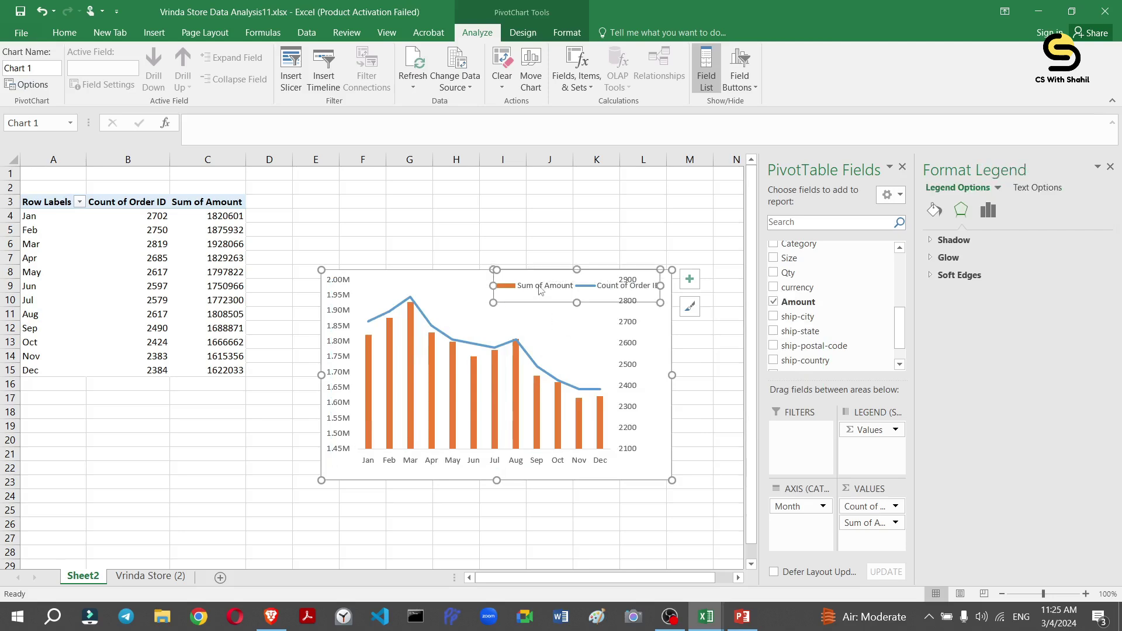
left_click(540, 289)
left_click_drag(502, 278, 418, 279)
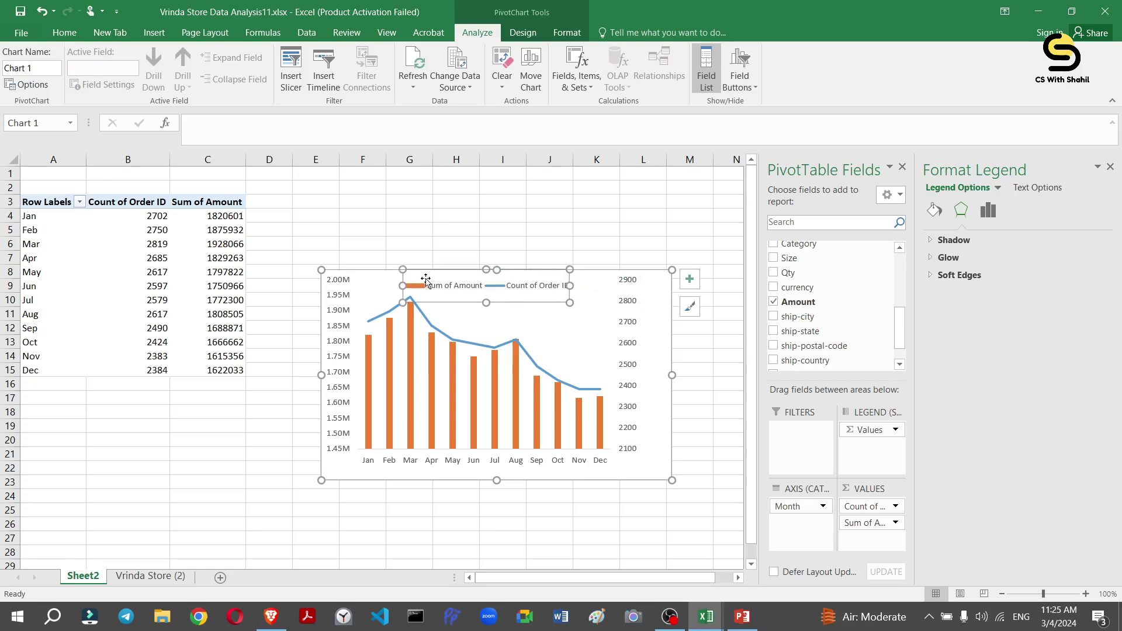
Make the whole combo chart slightly smaller by pulling in its upper-right corner.
left_click(615, 226)
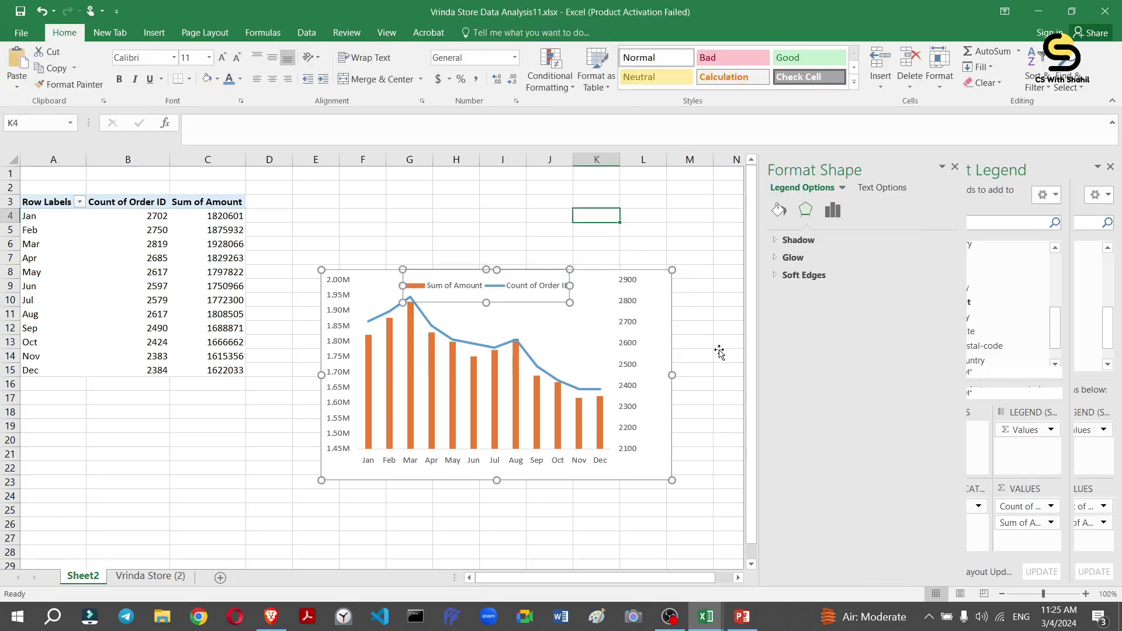
left_click(694, 357)
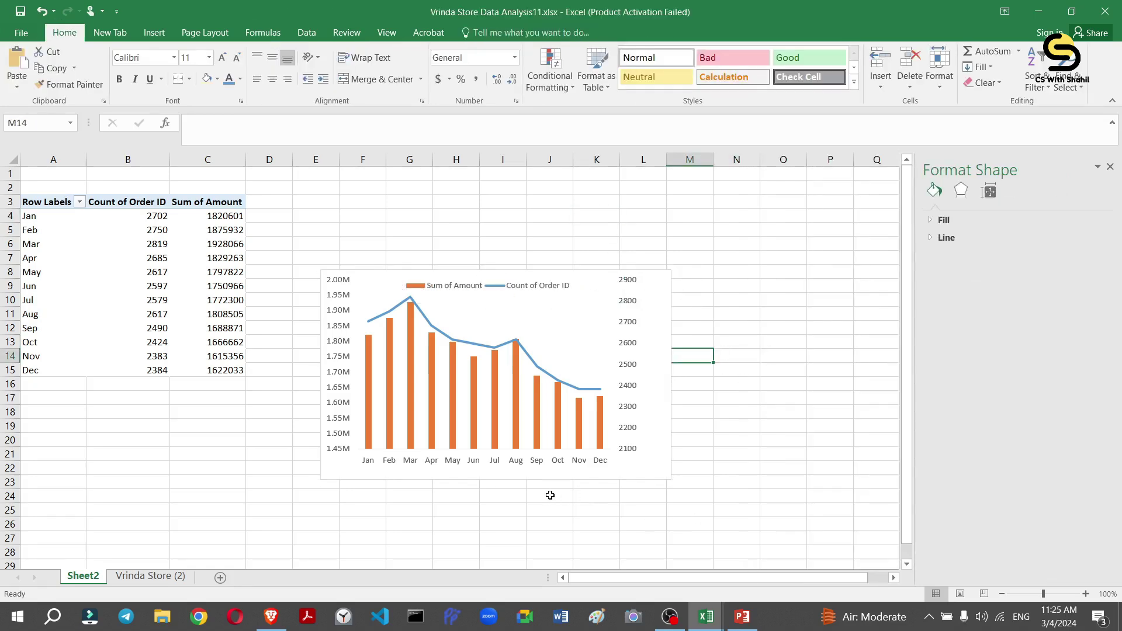
left_click(608, 474)
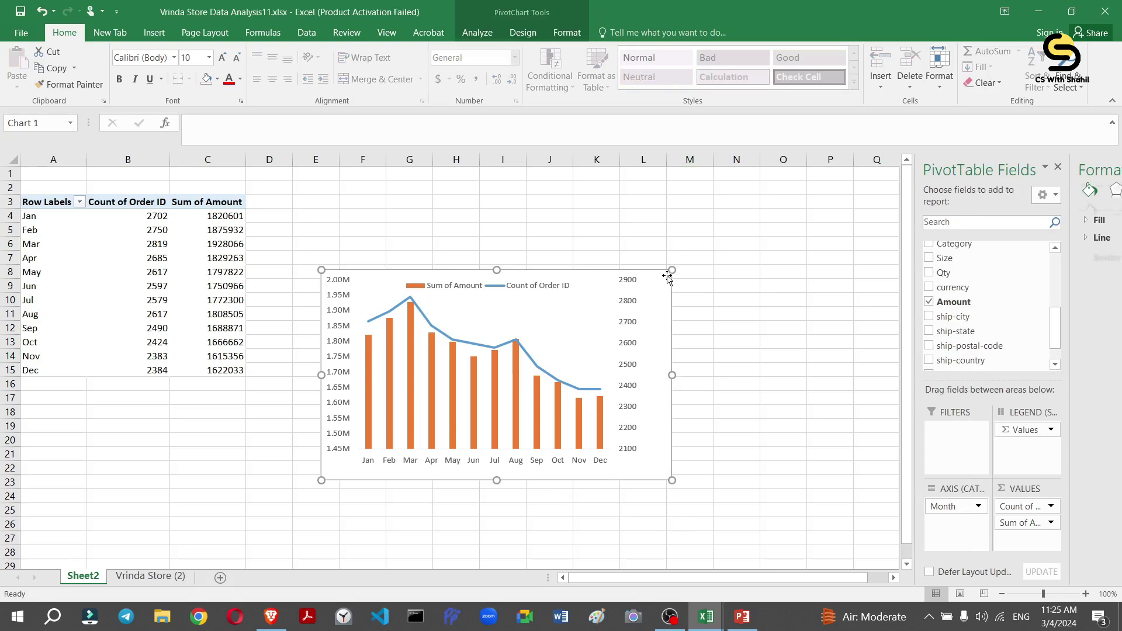
left_click_drag(671, 270, 636, 293)
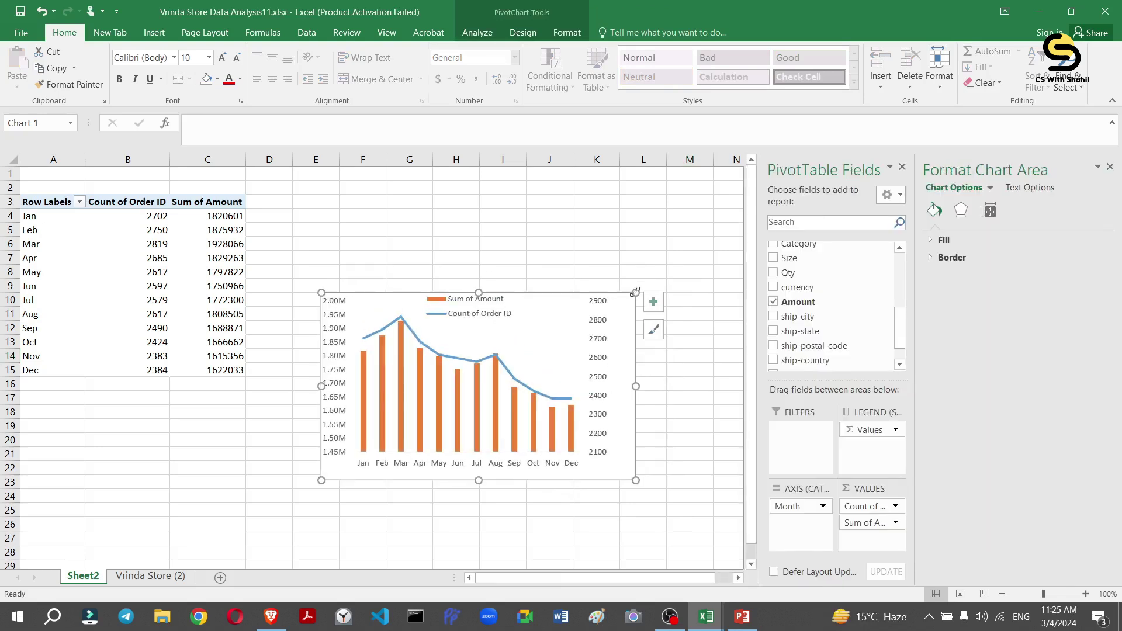
Switch to the EXCEL PROJECT.pptx presentation in PowerPoint to read the Sample Questions slide.
key("alt+Tab")
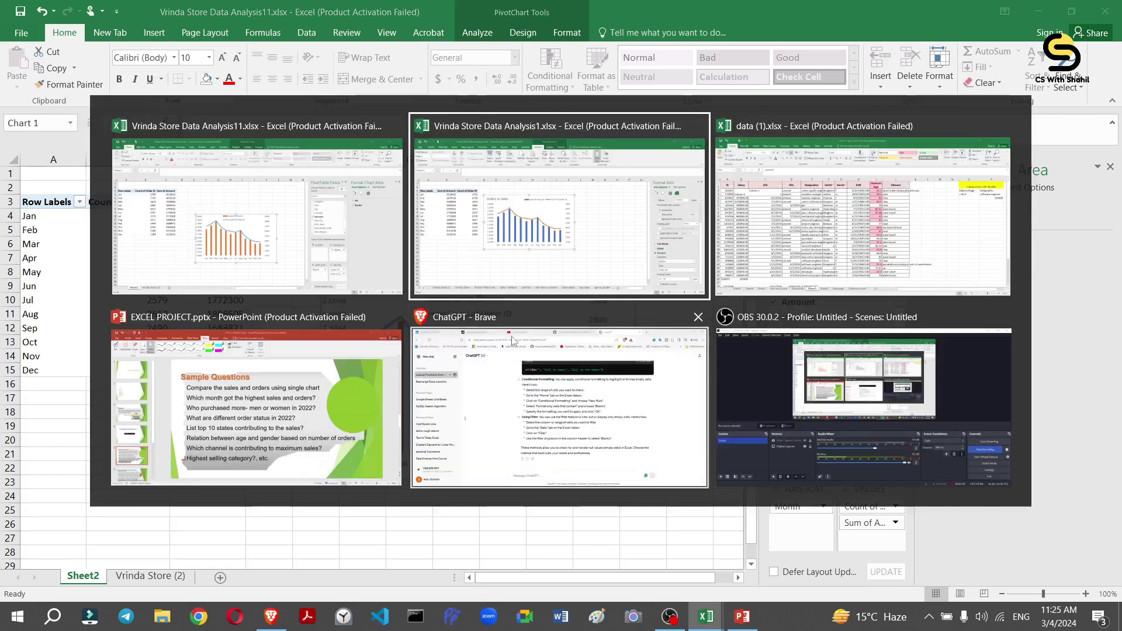
left_click(338, 381)
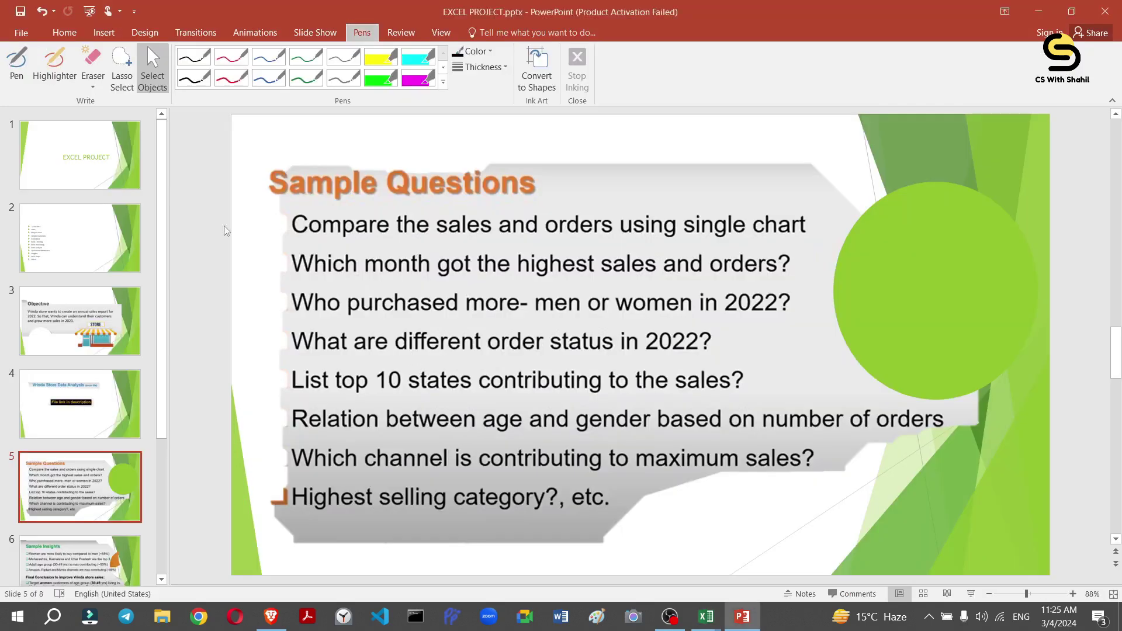
Compare the monthly combo chart with the Sample Questions slide to find the month with the highest sales and orders, and read the men-or-women question.
key("alt")
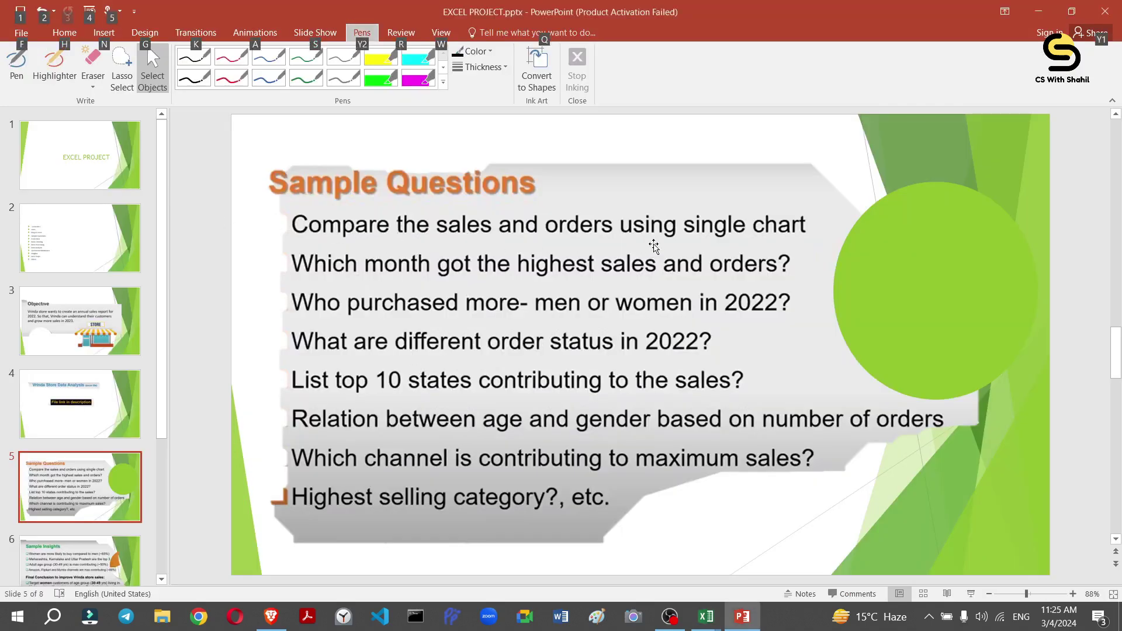
key("alt+Tab")
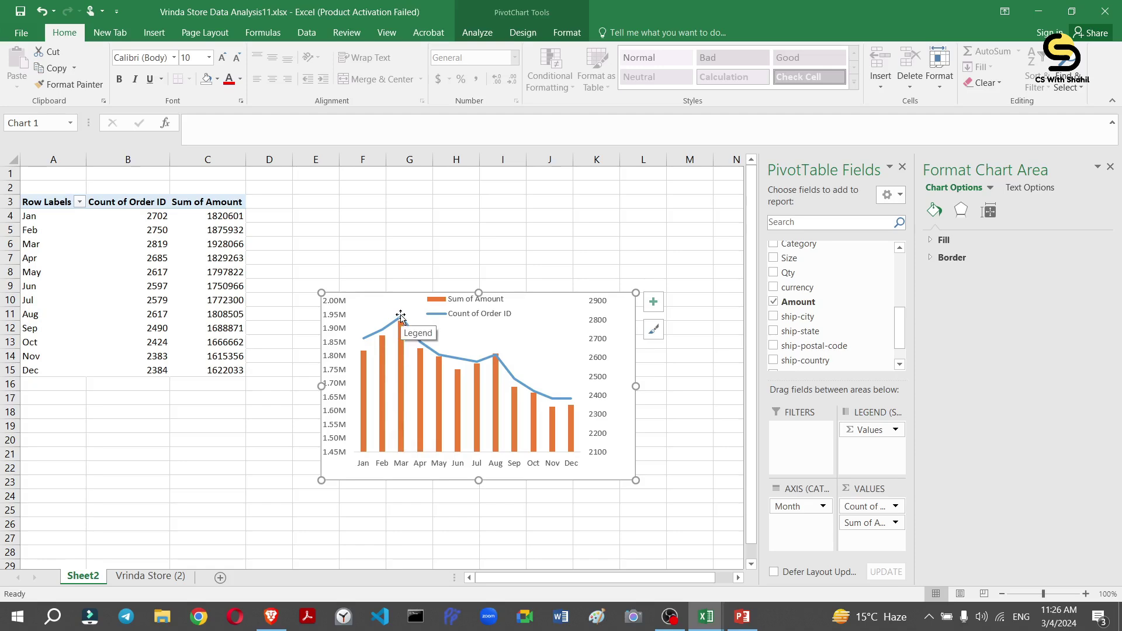
mouse_move(403, 392)
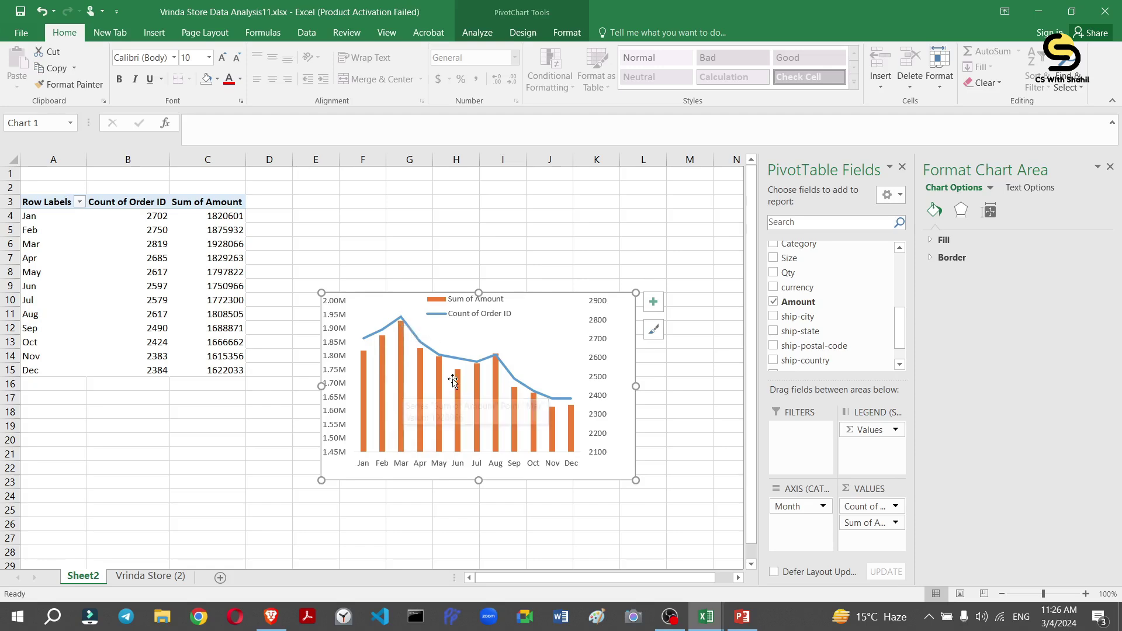
key("alt+Tab")
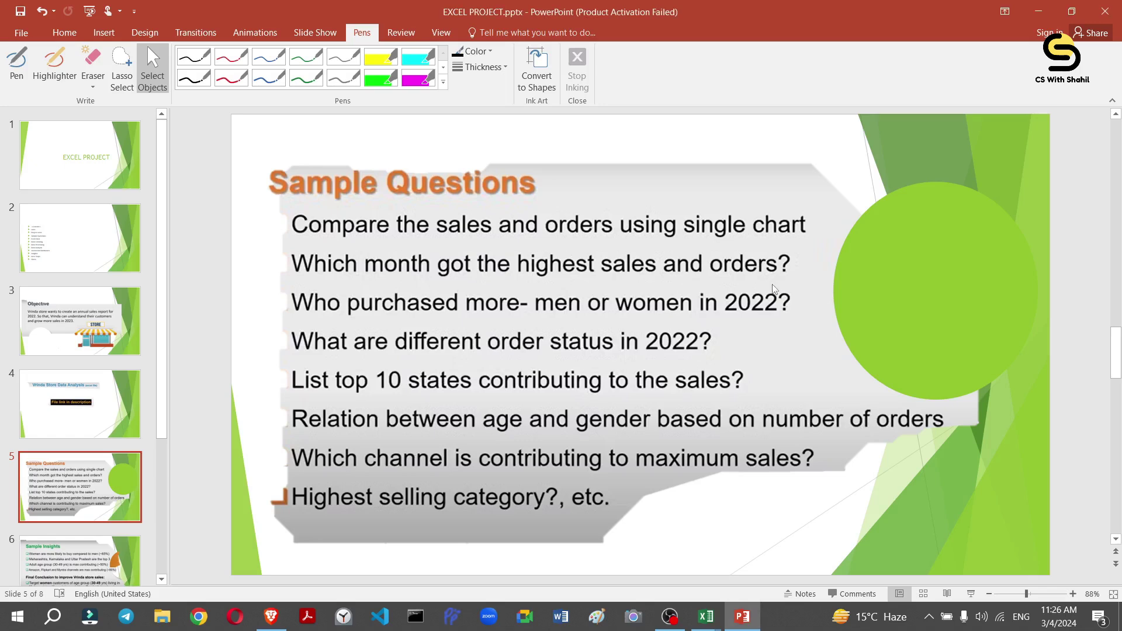
key("alt+Tab")
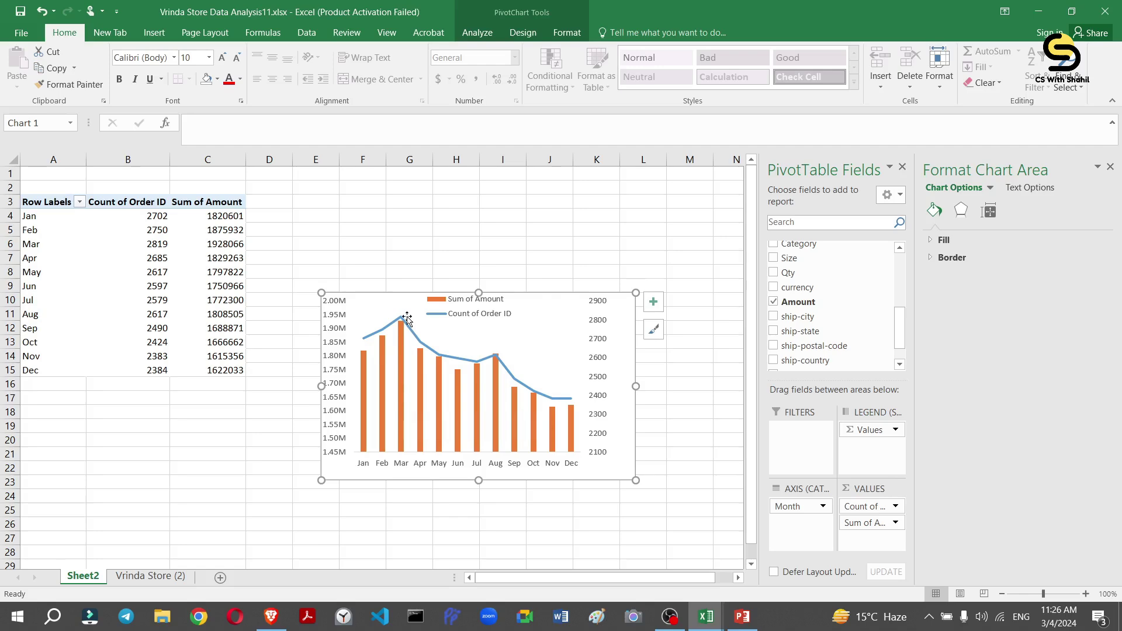
key("alt+Tab")
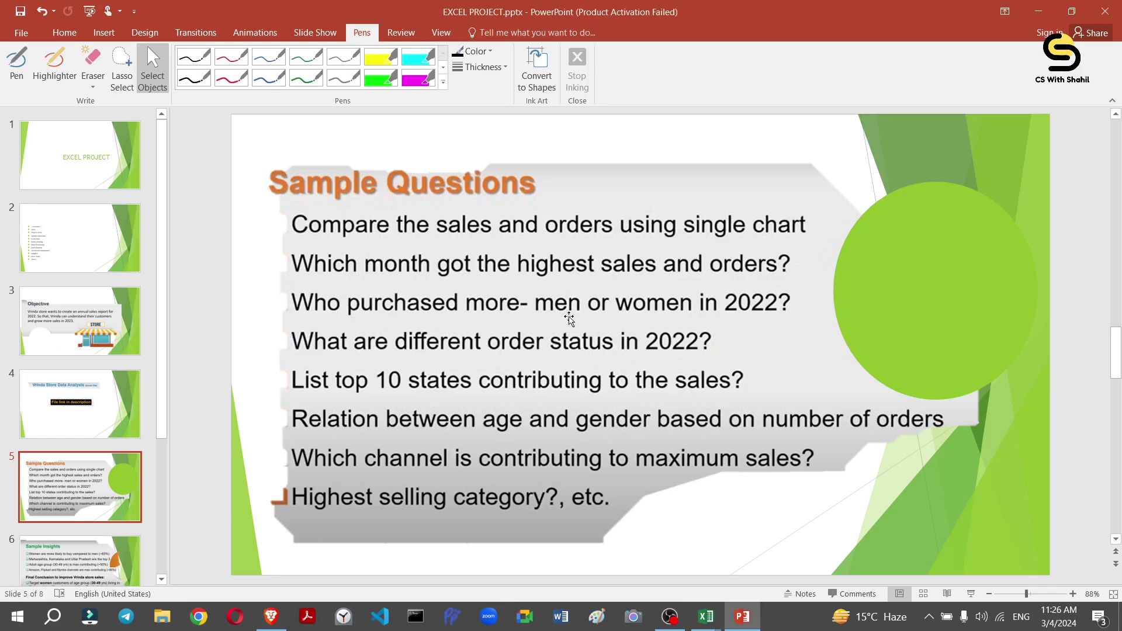
key("alt+Tab")
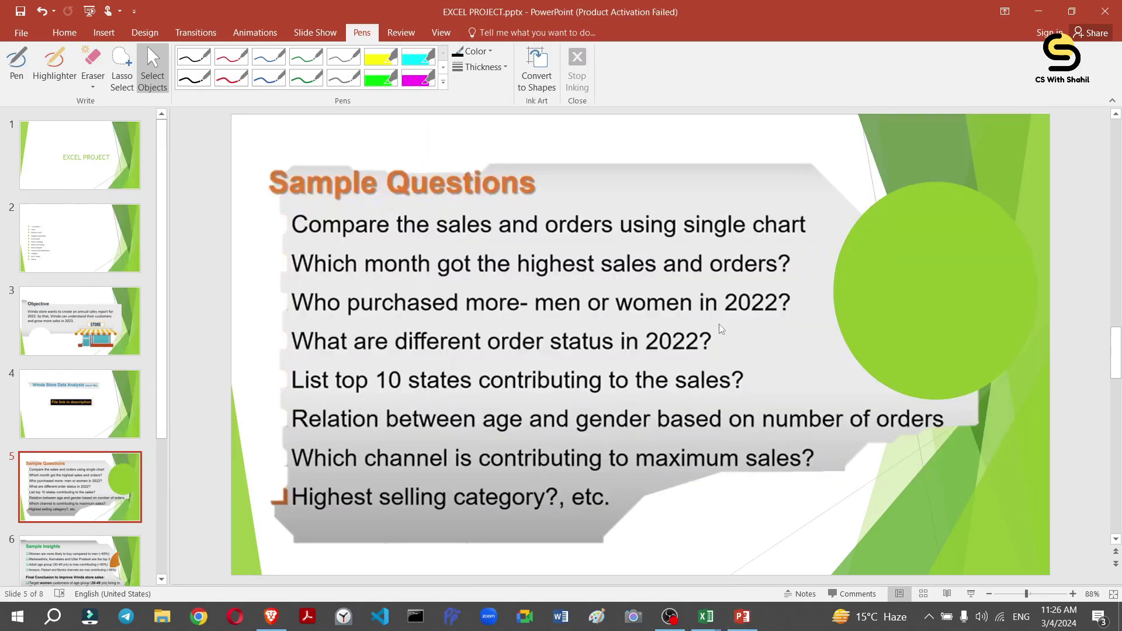
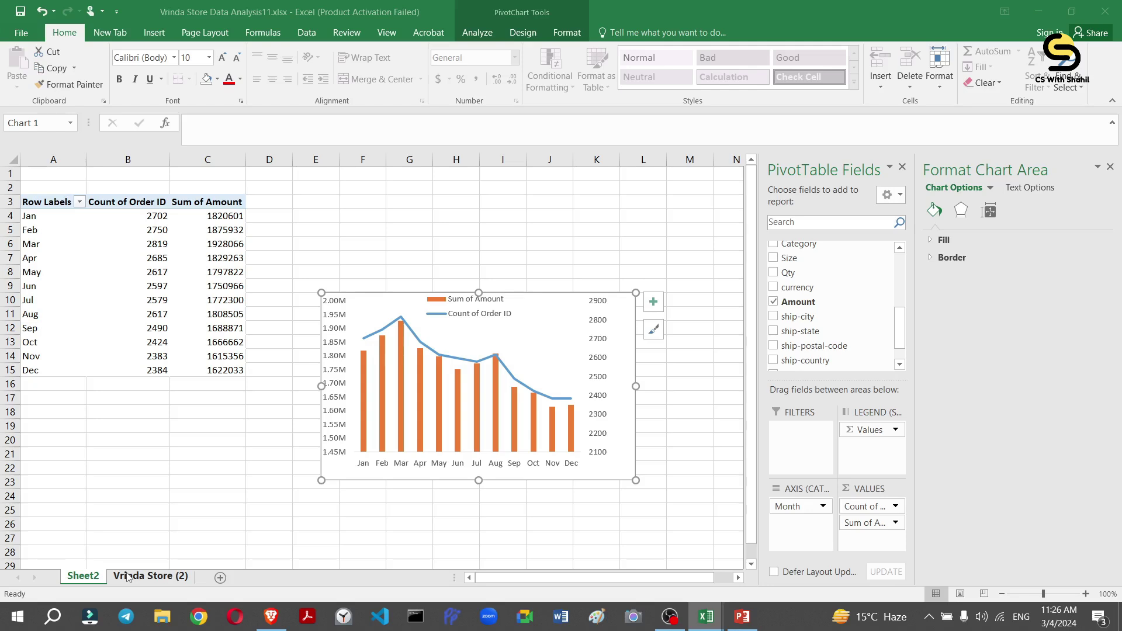
Insert a PivotTable on a new worksheet from Table2 on the Vrinda Store (2) sheet, closing the leftover chart formatting pane.
type("??")
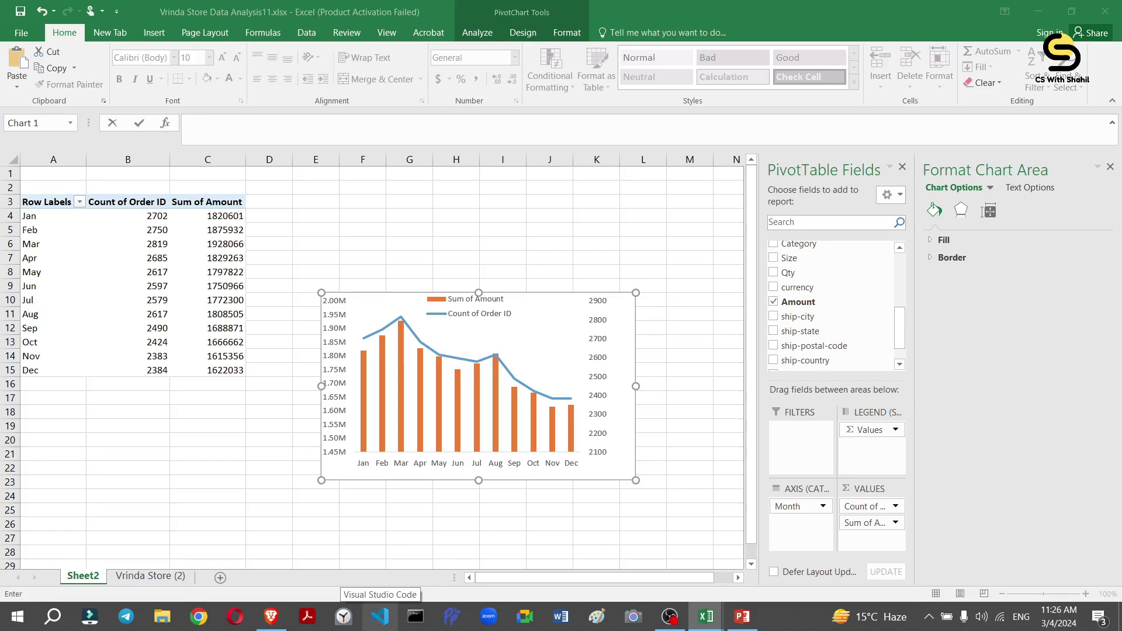
left_click(133, 579)
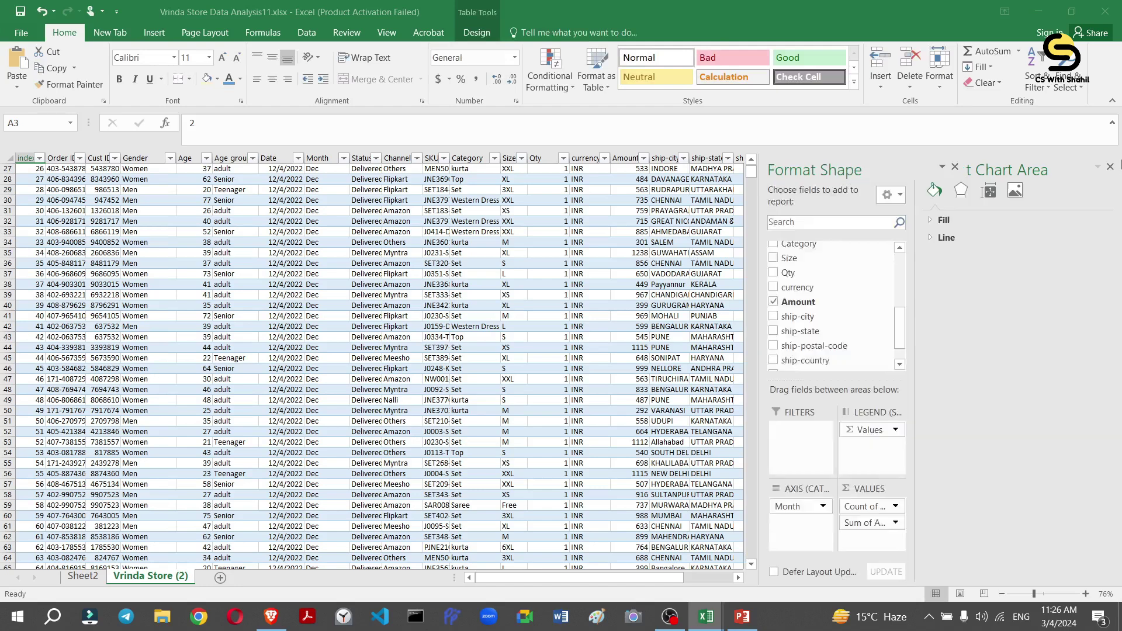
left_click(1112, 167)
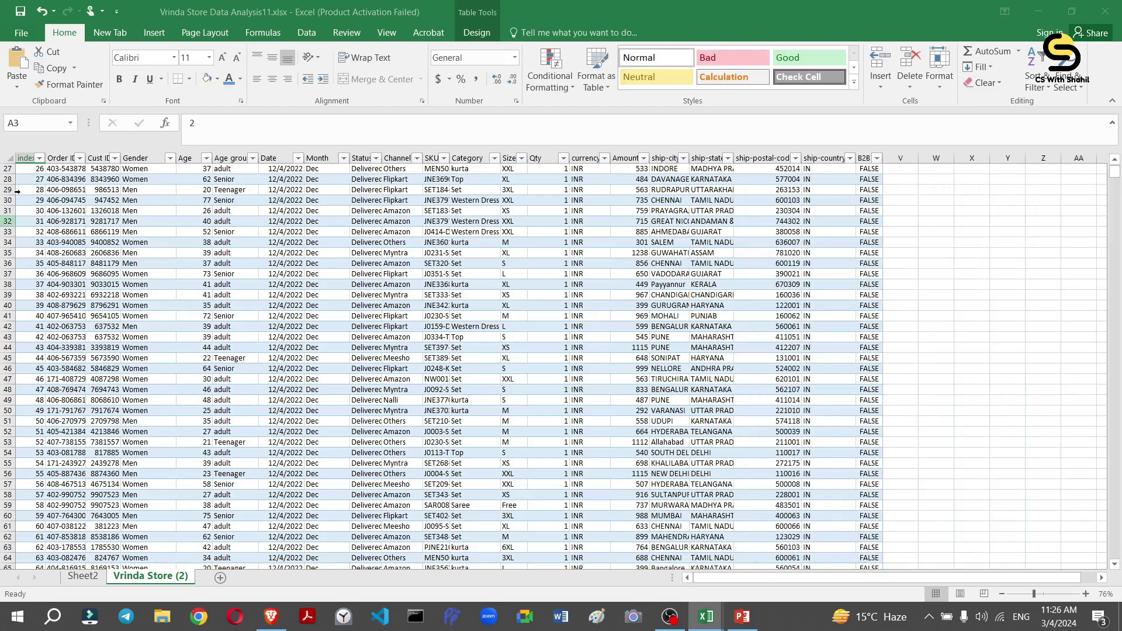
left_click(142, 35)
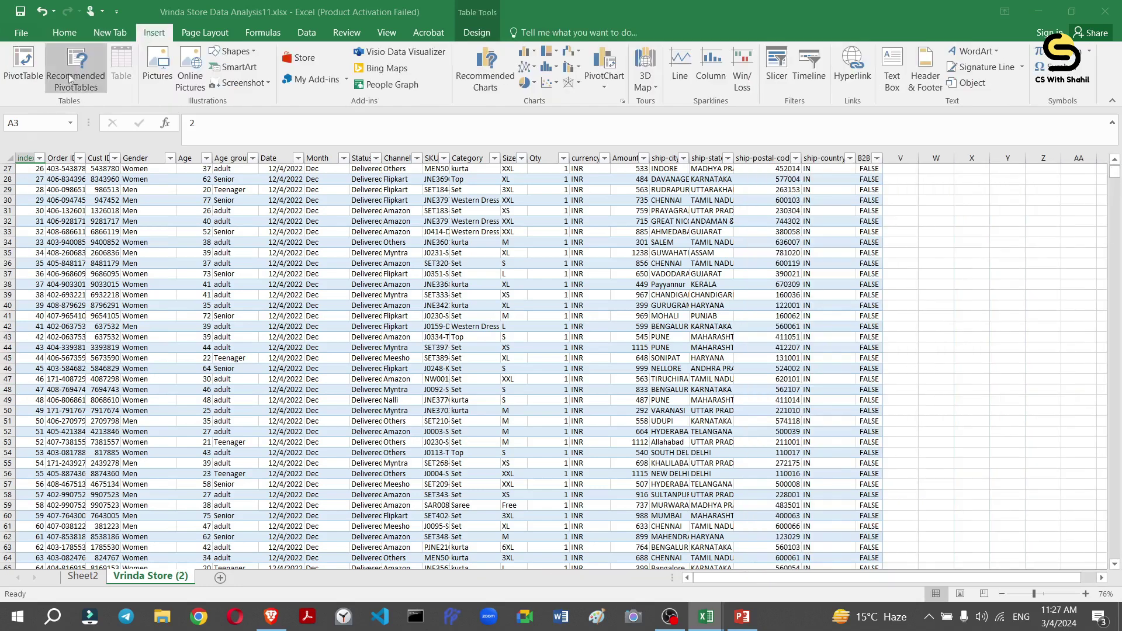
left_click(24, 64)
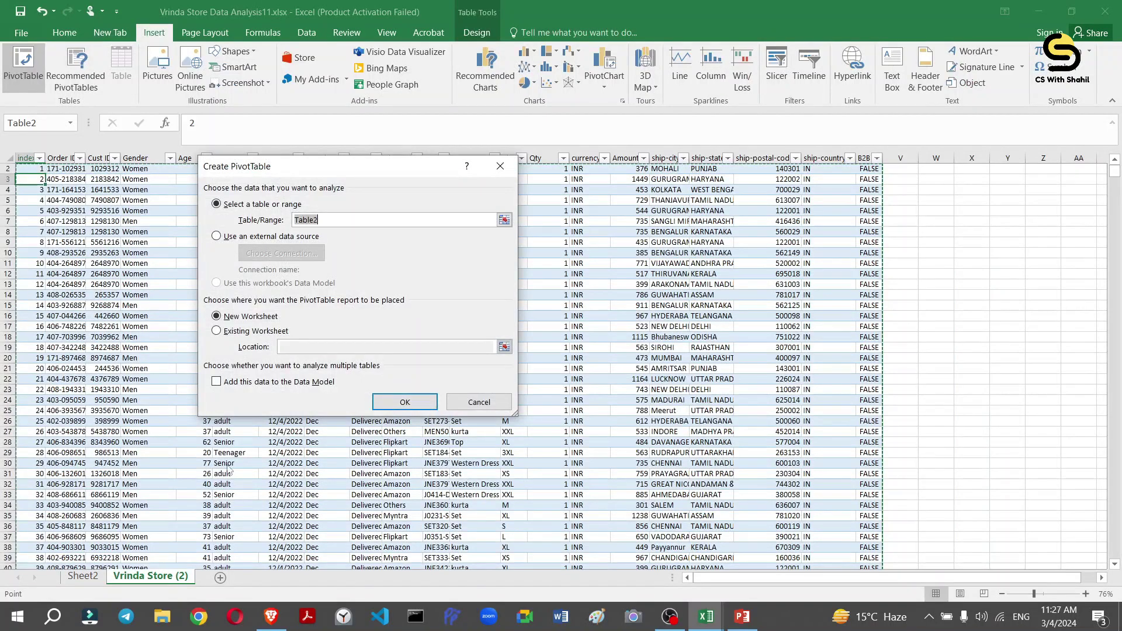
left_click(404, 402)
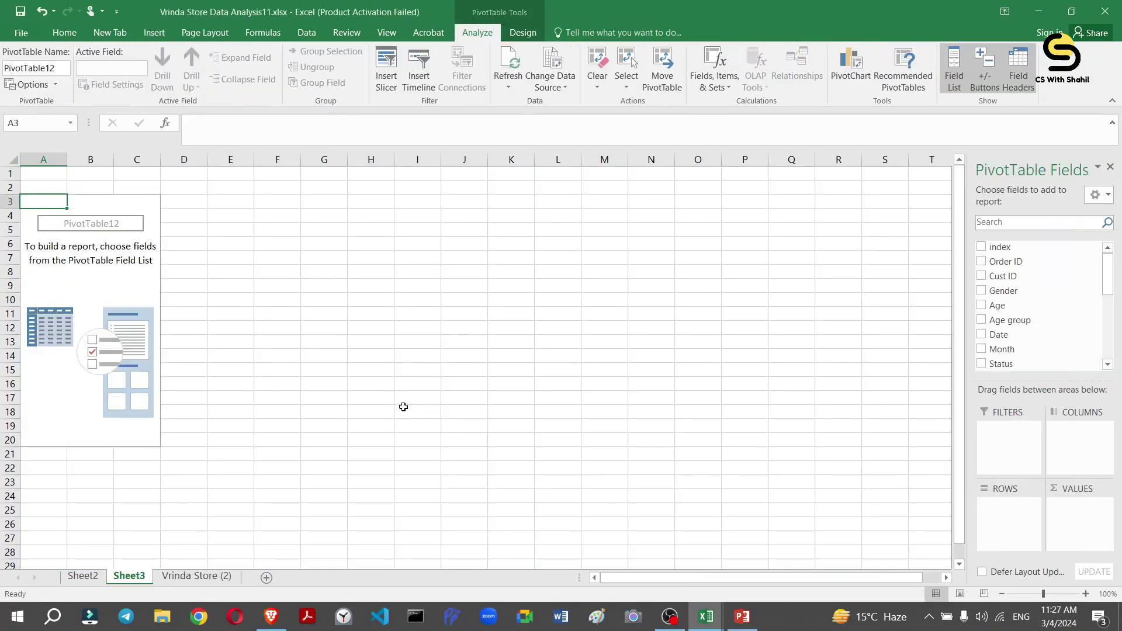
Recheck the men-or-women question on the slide, and build the PivotTable with Gender as rows and the sum of Amount as values.
key("alt+Tab")
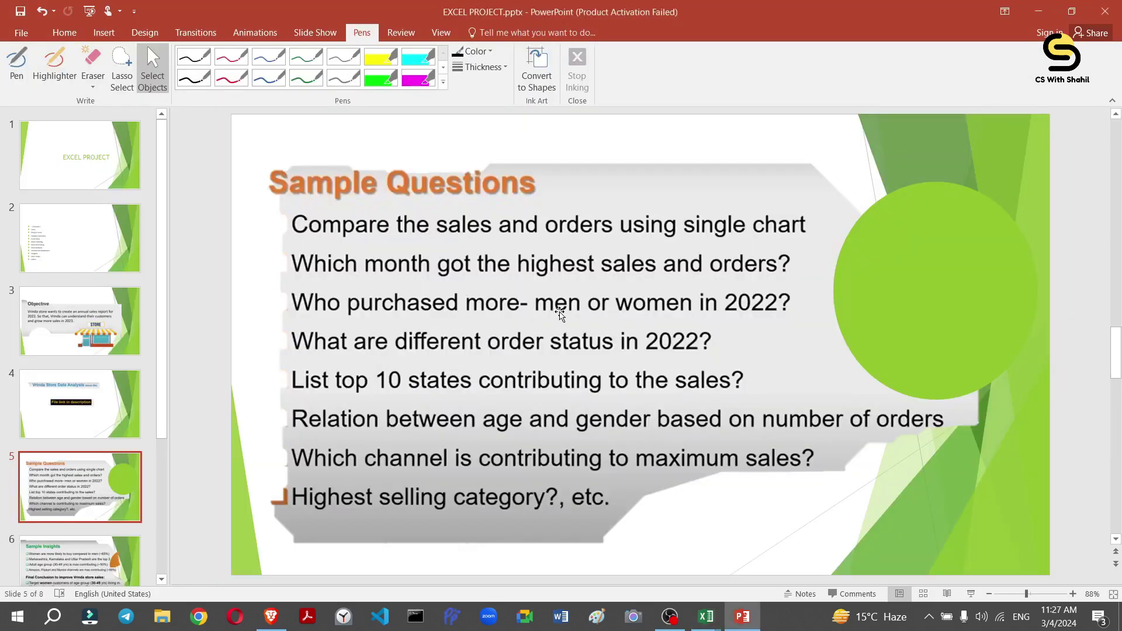
key("alt+Tab")
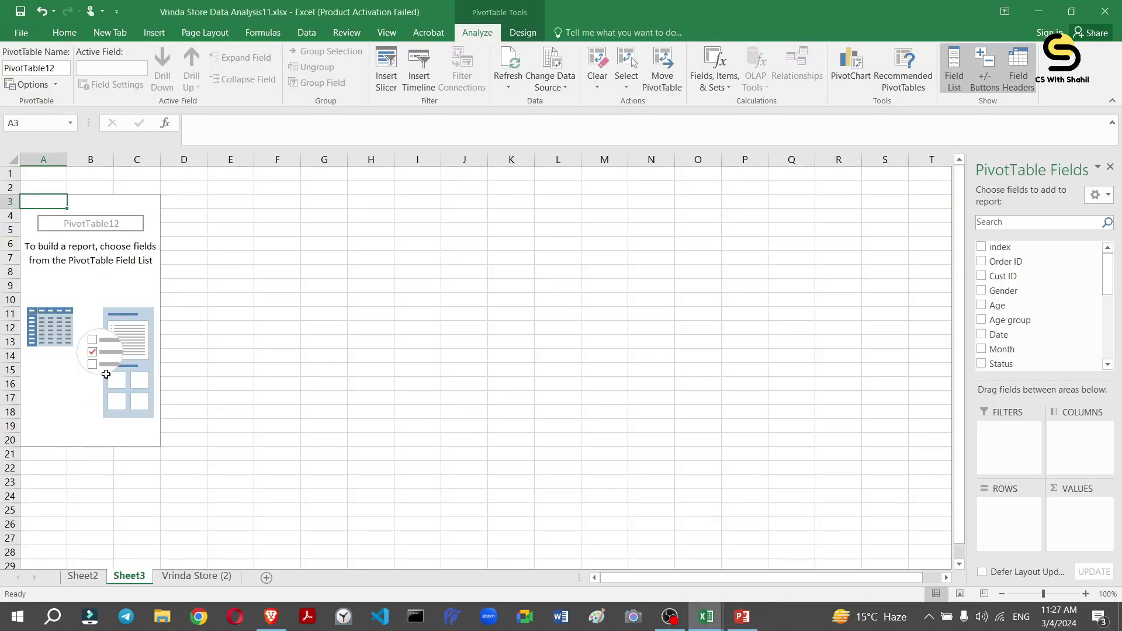
left_click(982, 292)
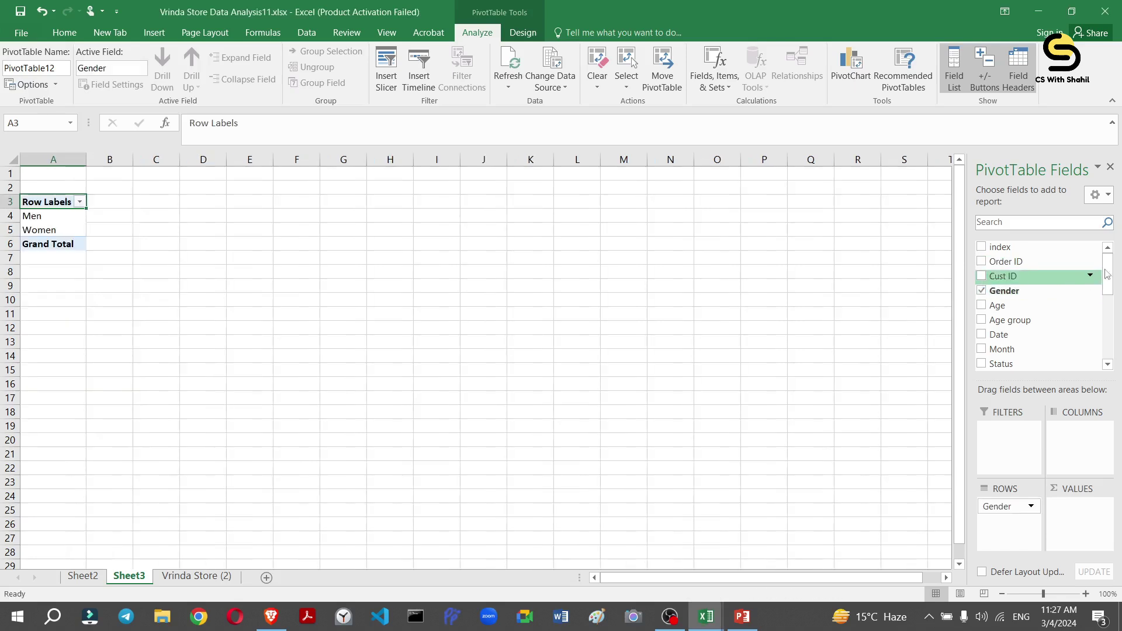
left_click_drag(1112, 275, 1110, 321)
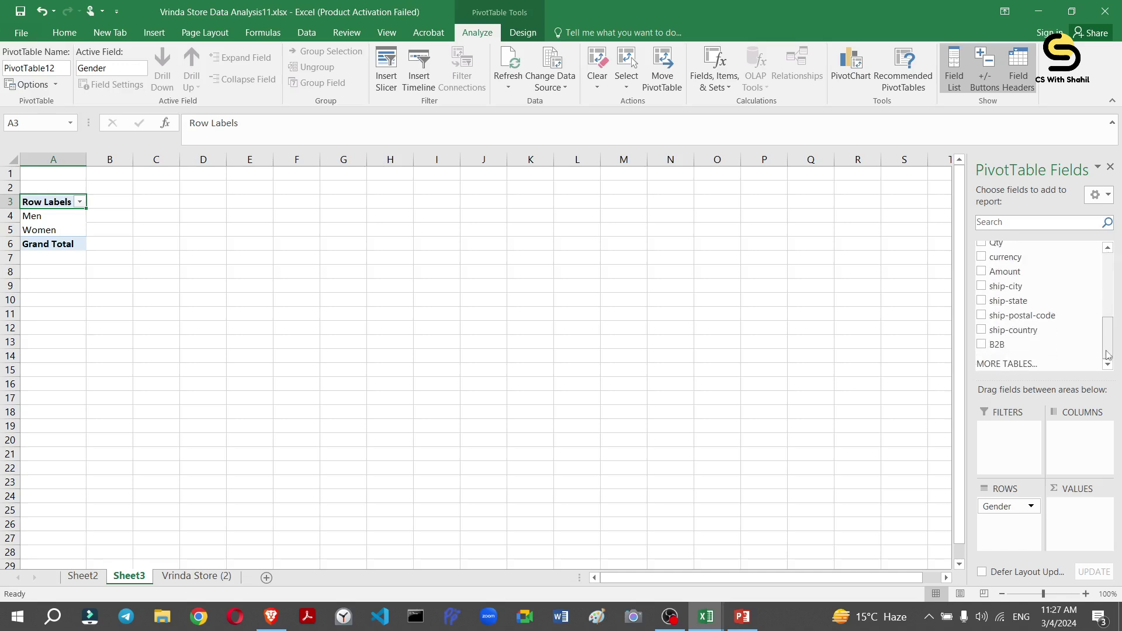
left_click(981, 272)
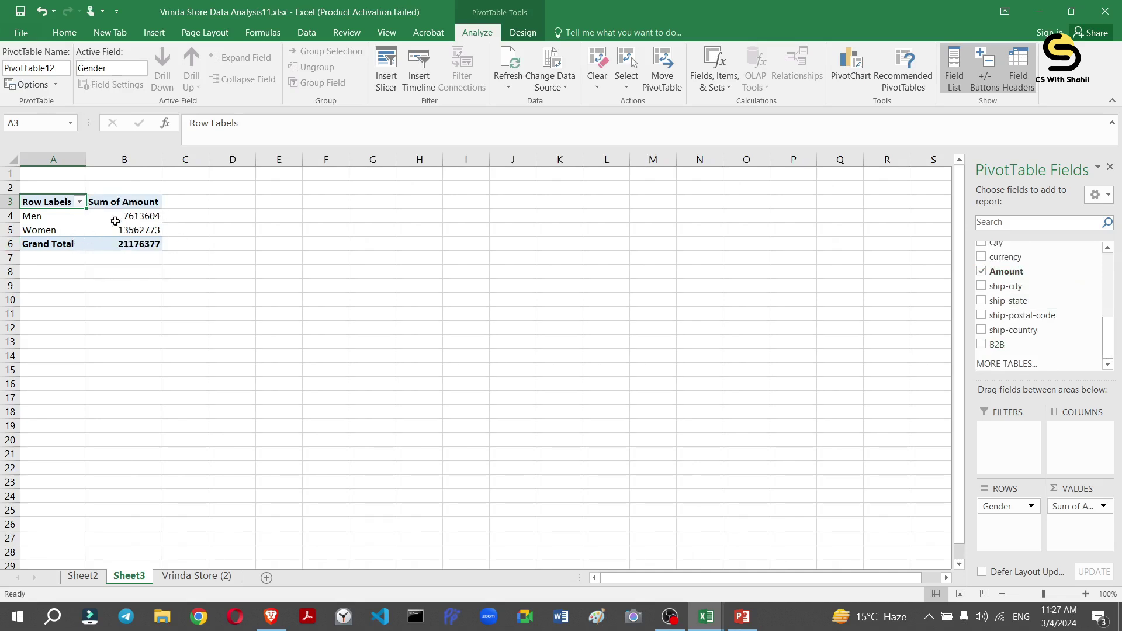
Turn off the gender PivotTable's grand totals for rows and columns.
left_click(523, 33)
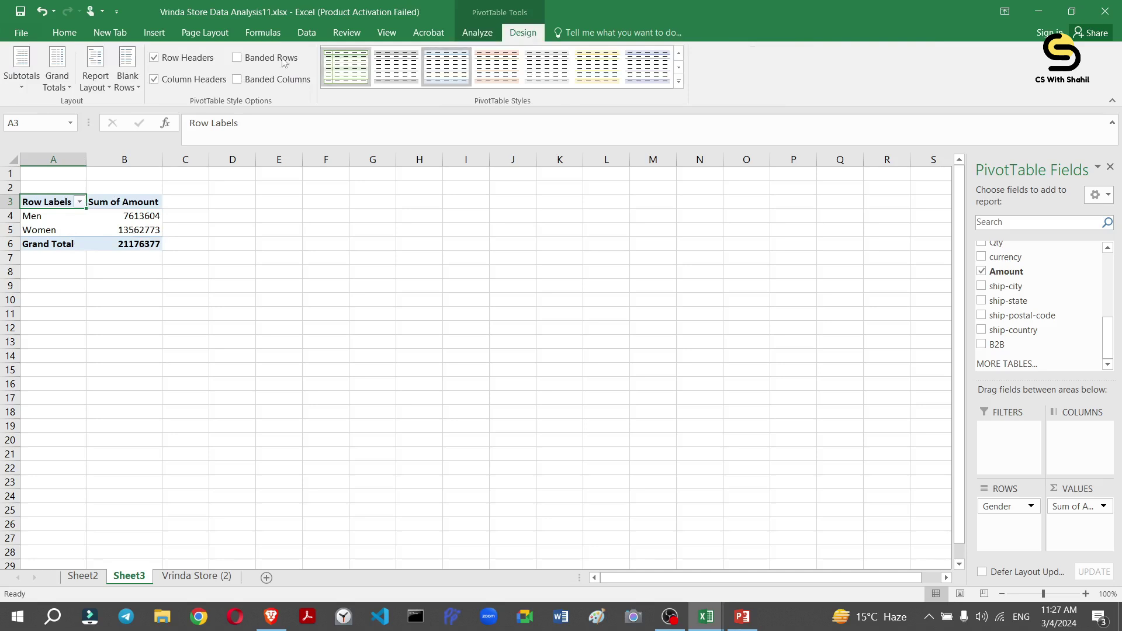
left_click(57, 69)
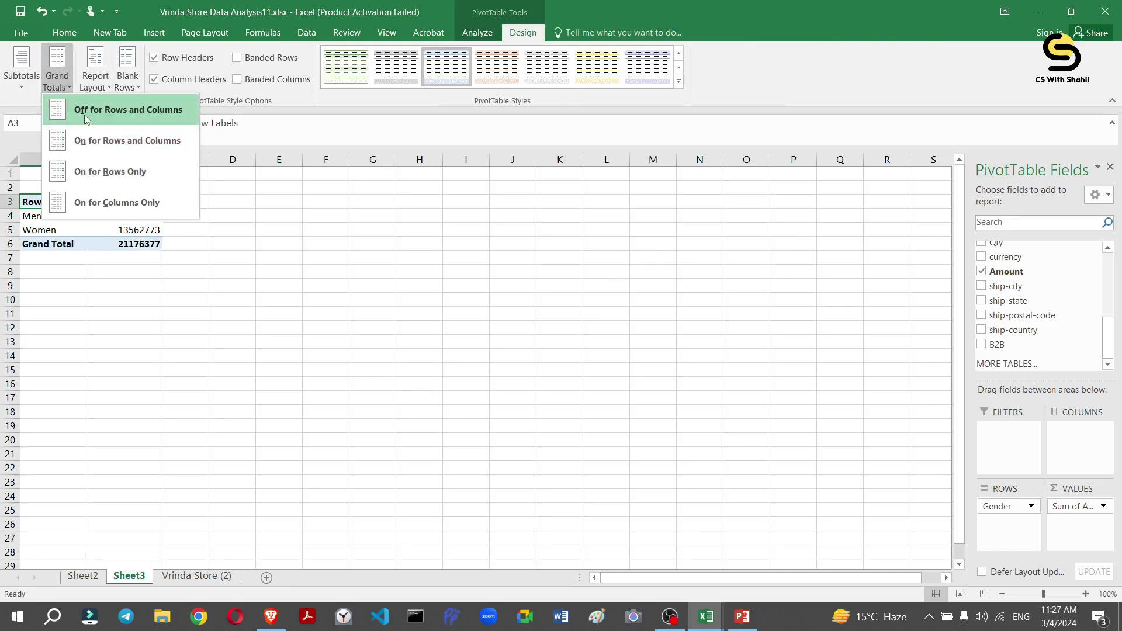
left_click(87, 110)
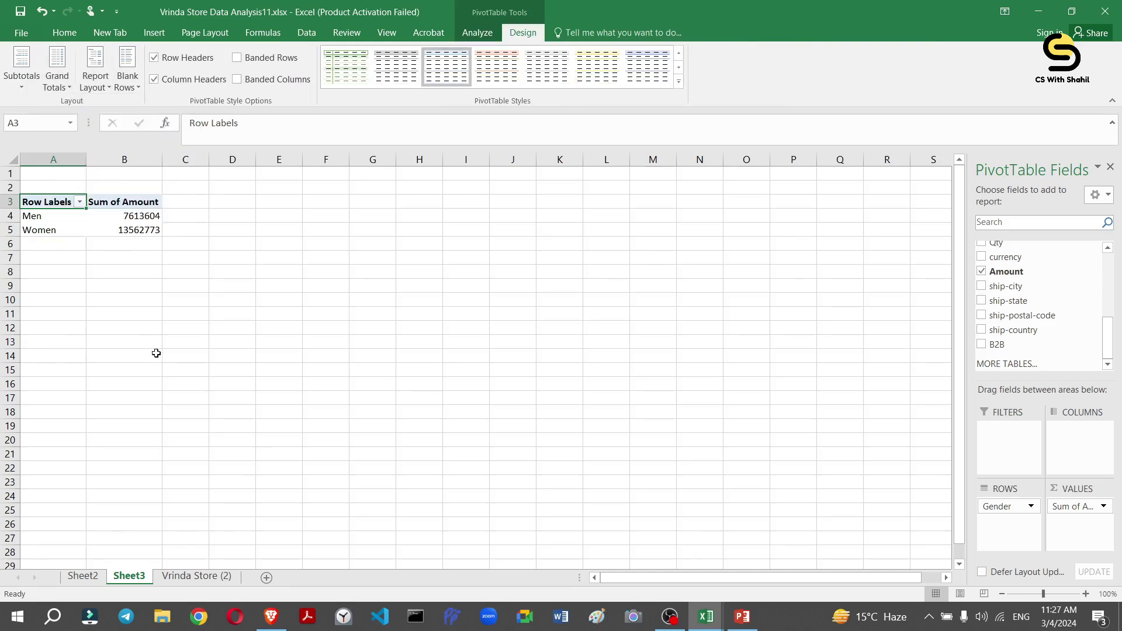
left_click(103, 257)
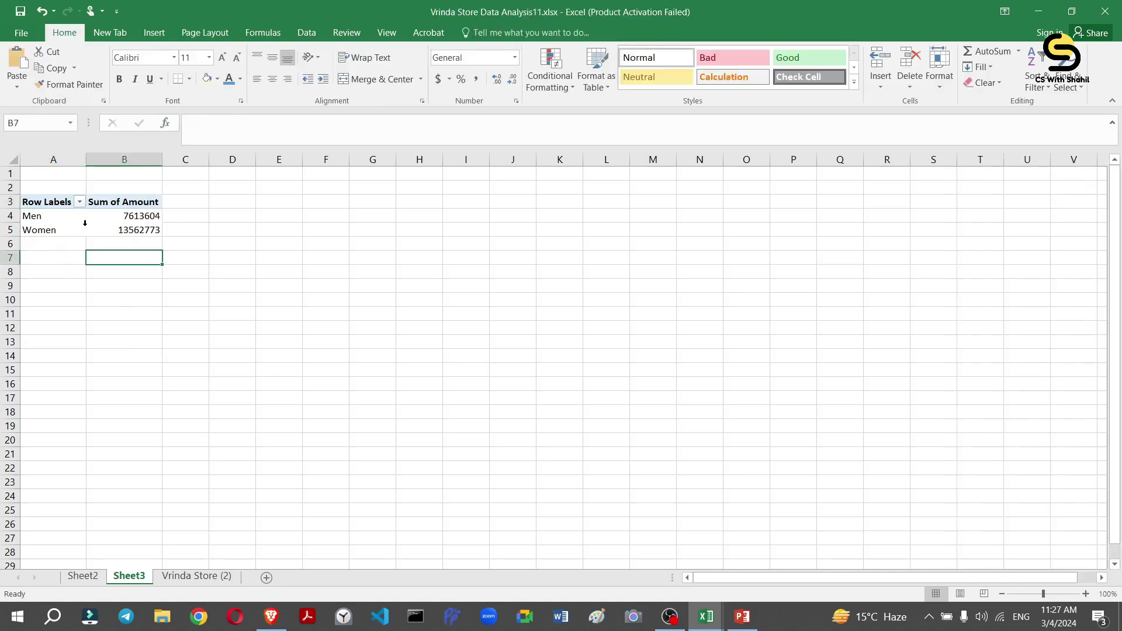
Show the Sum of Amount values in the gender PivotTable as % of Grand Total.
right_click(114, 215)
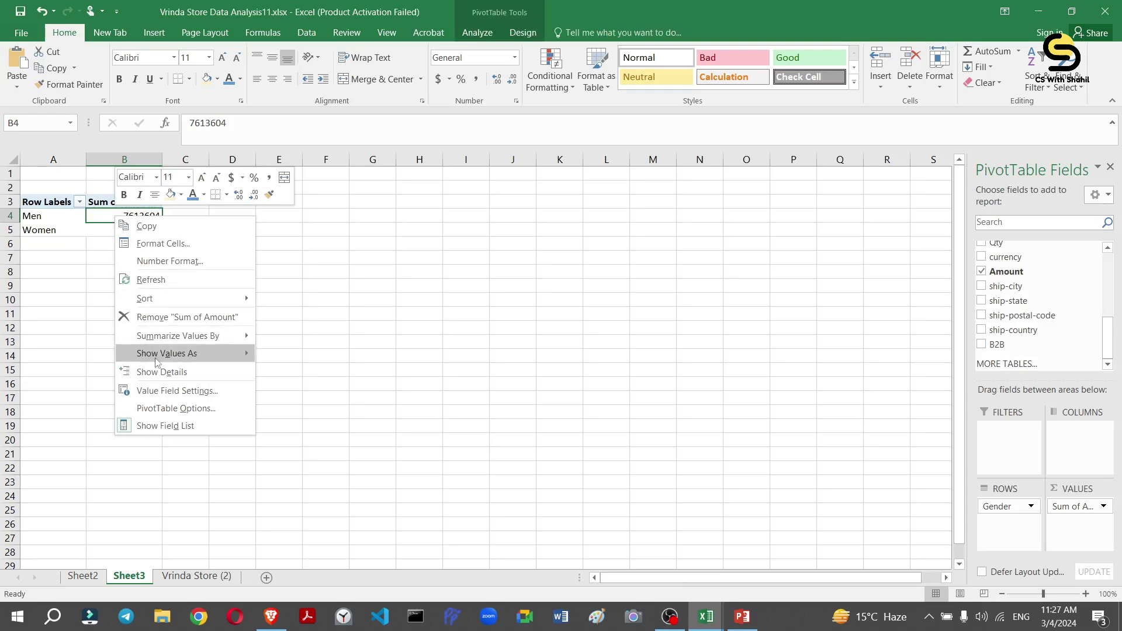
mouse_move(157, 356)
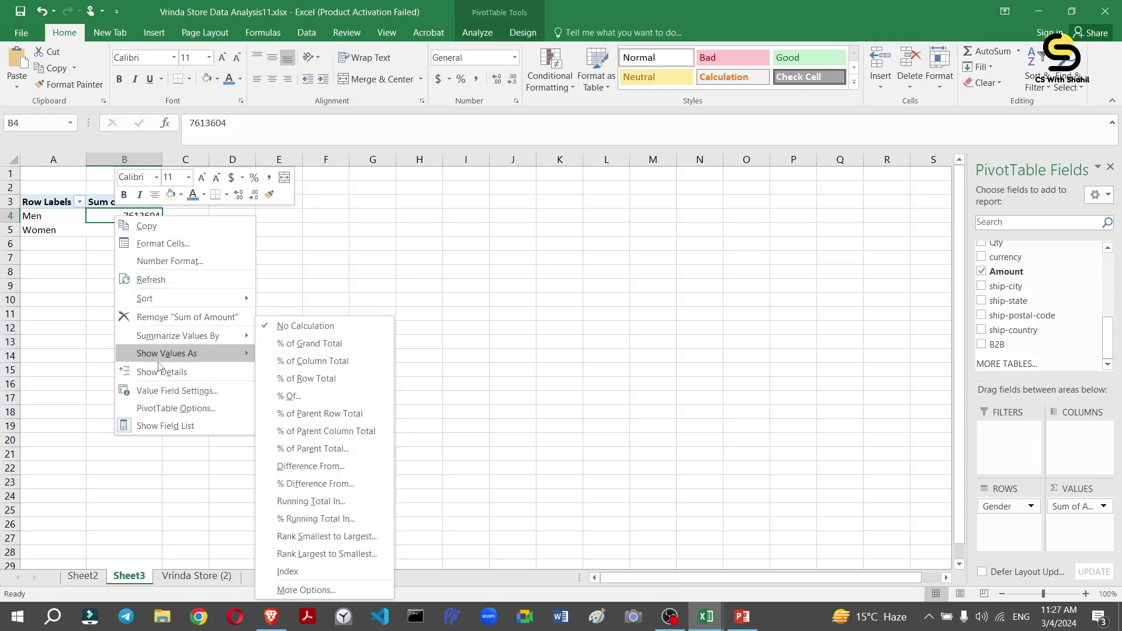
left_click(303, 348)
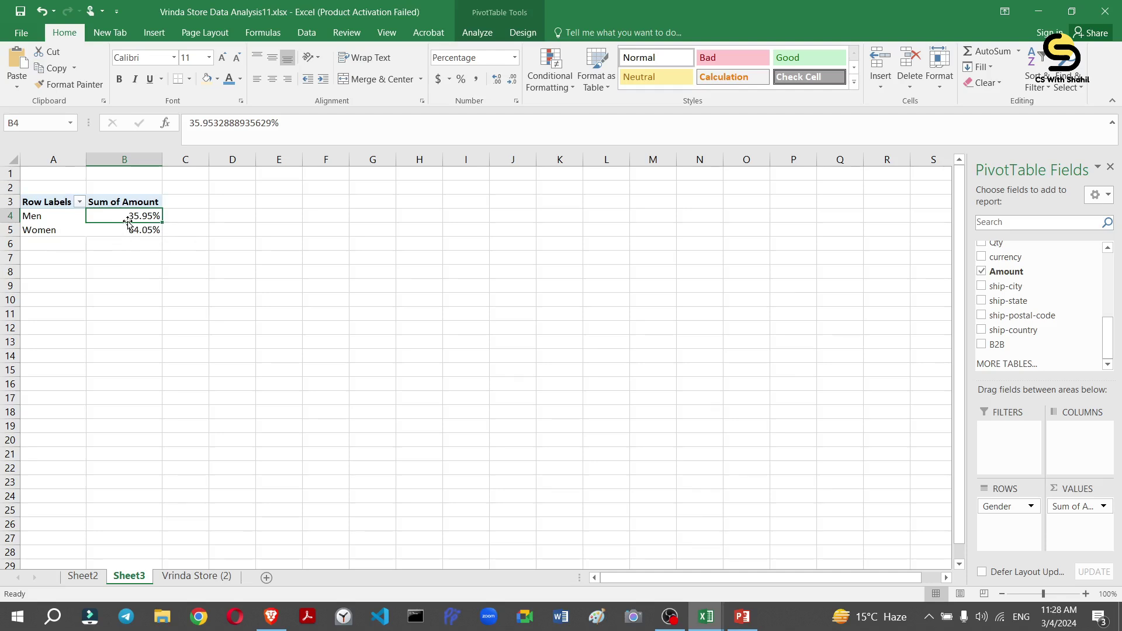
Insert a Pie PivotChart from the gender PivotTable and hide all field buttons on the chart.
left_click(473, 32)
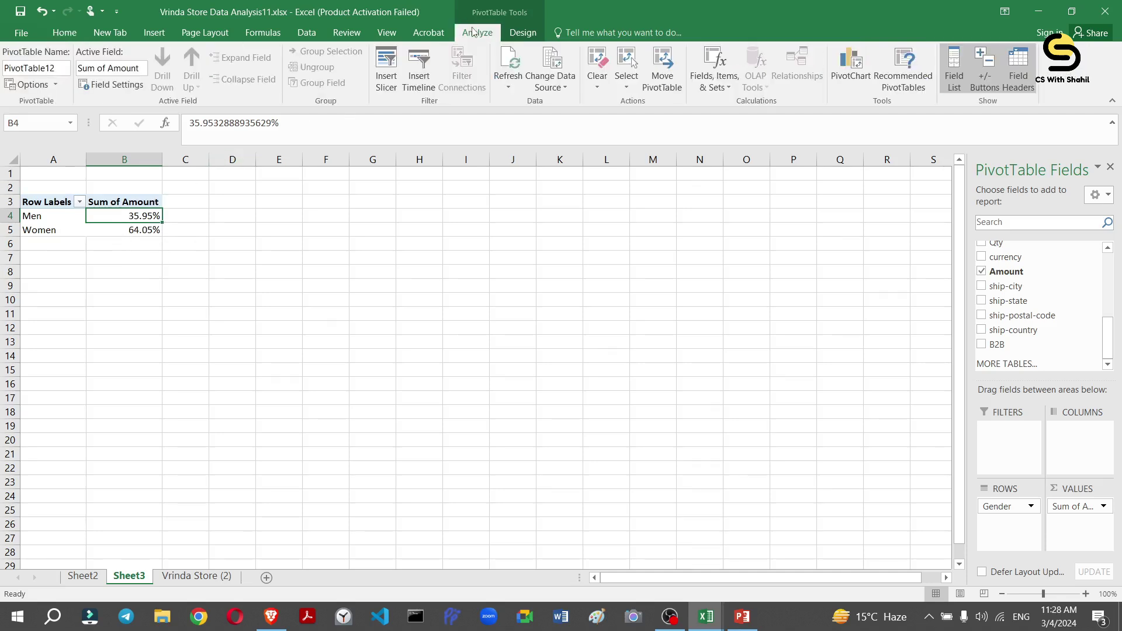
left_click(866, 76)
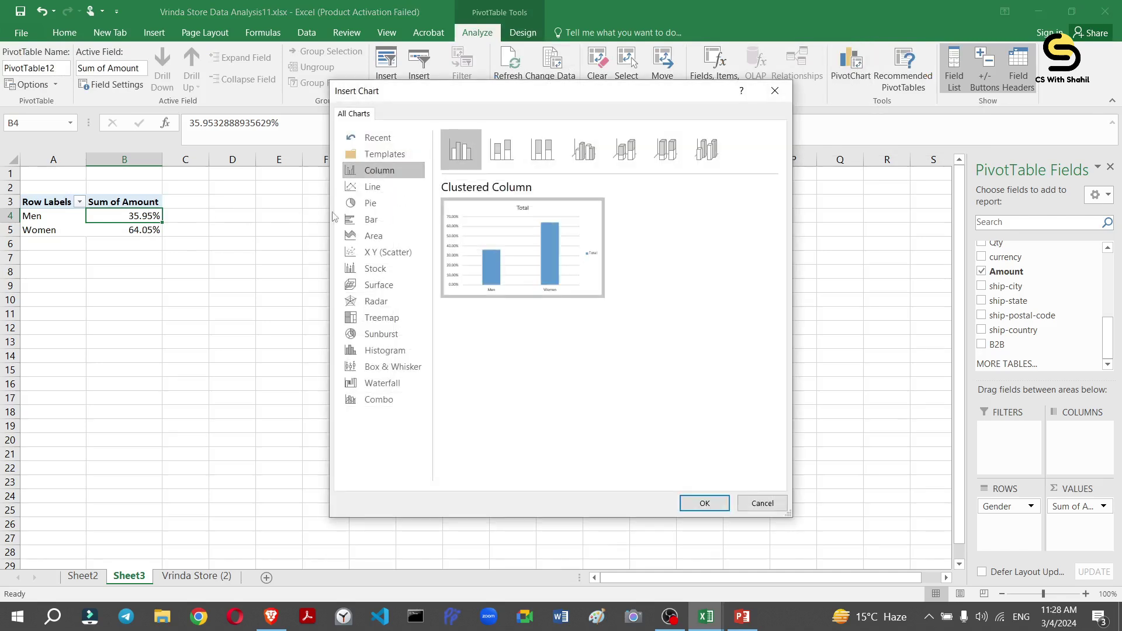
left_click(369, 203)
mouse_move(475, 239)
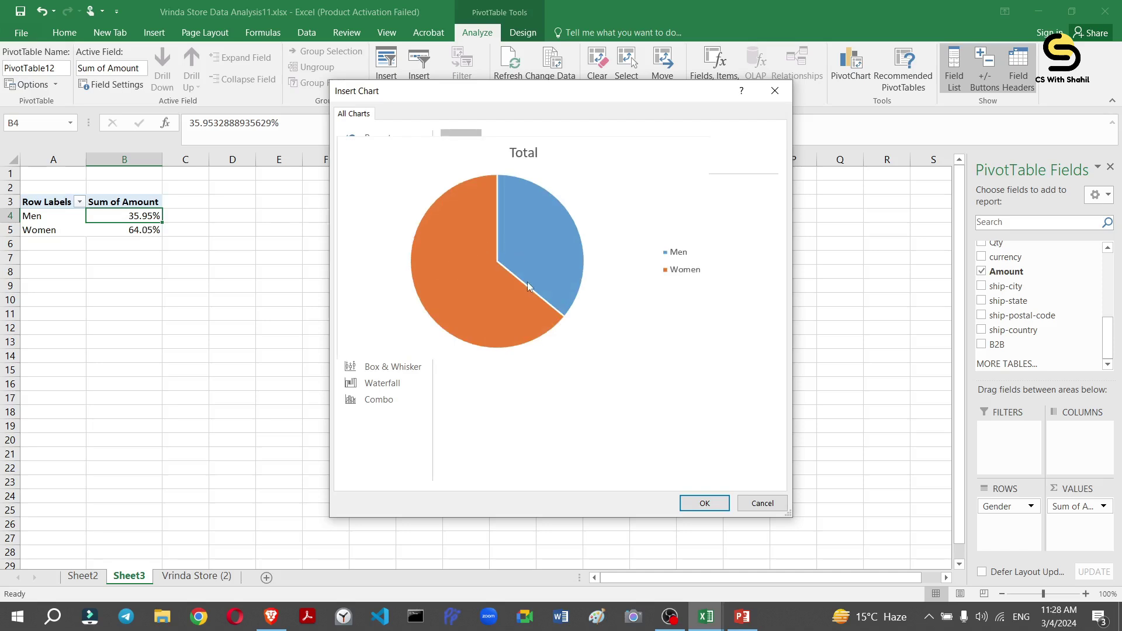
left_click(704, 504)
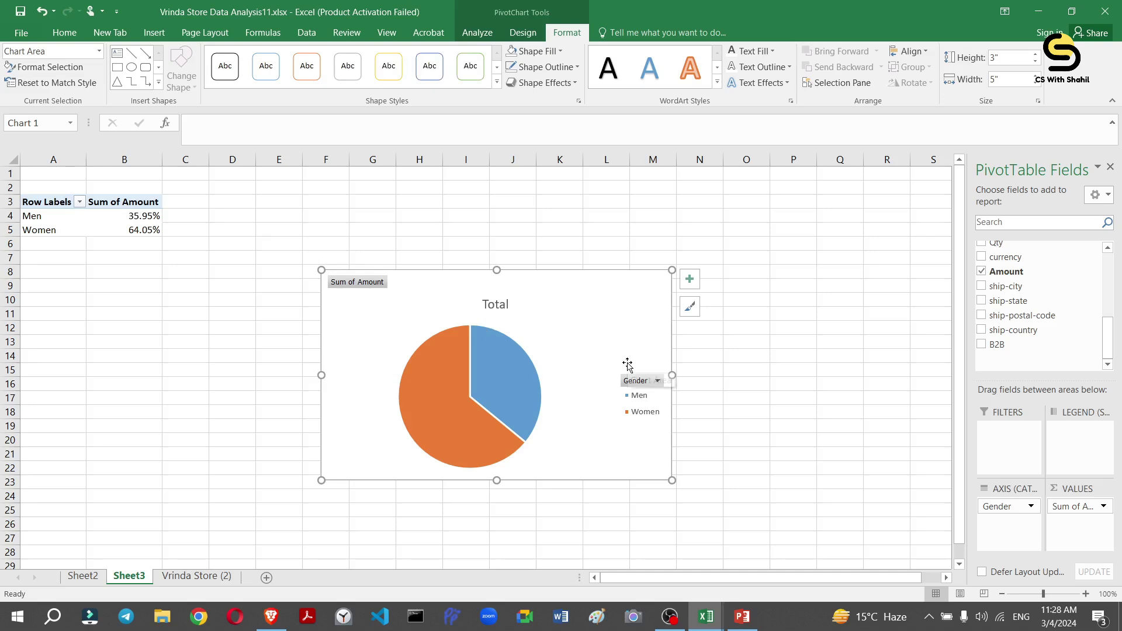
right_click(633, 380)
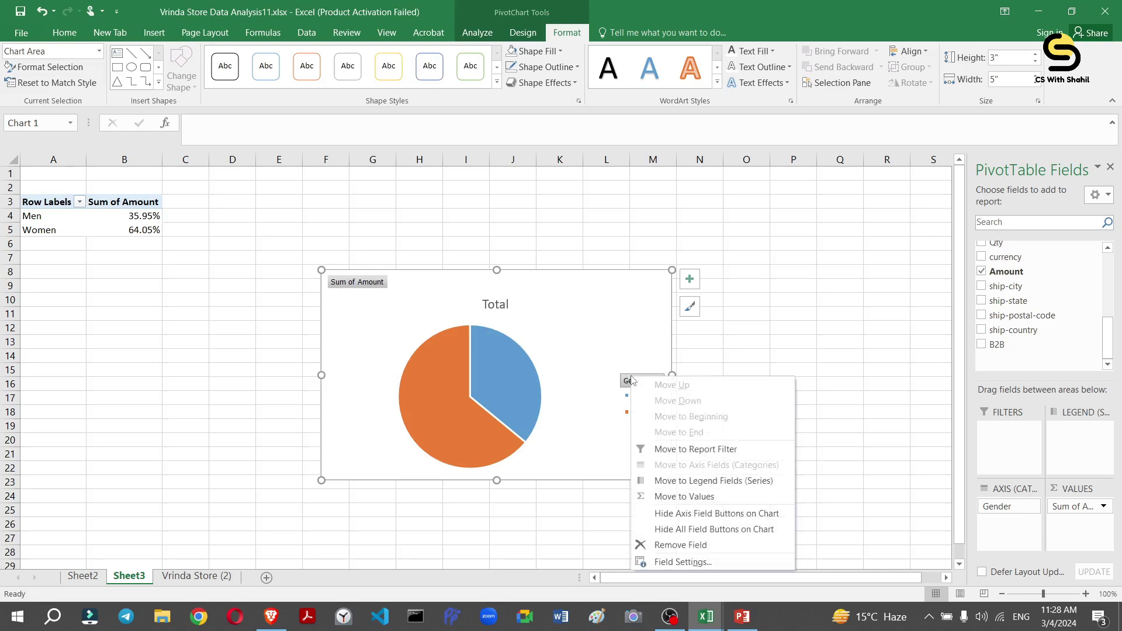
left_click(670, 532)
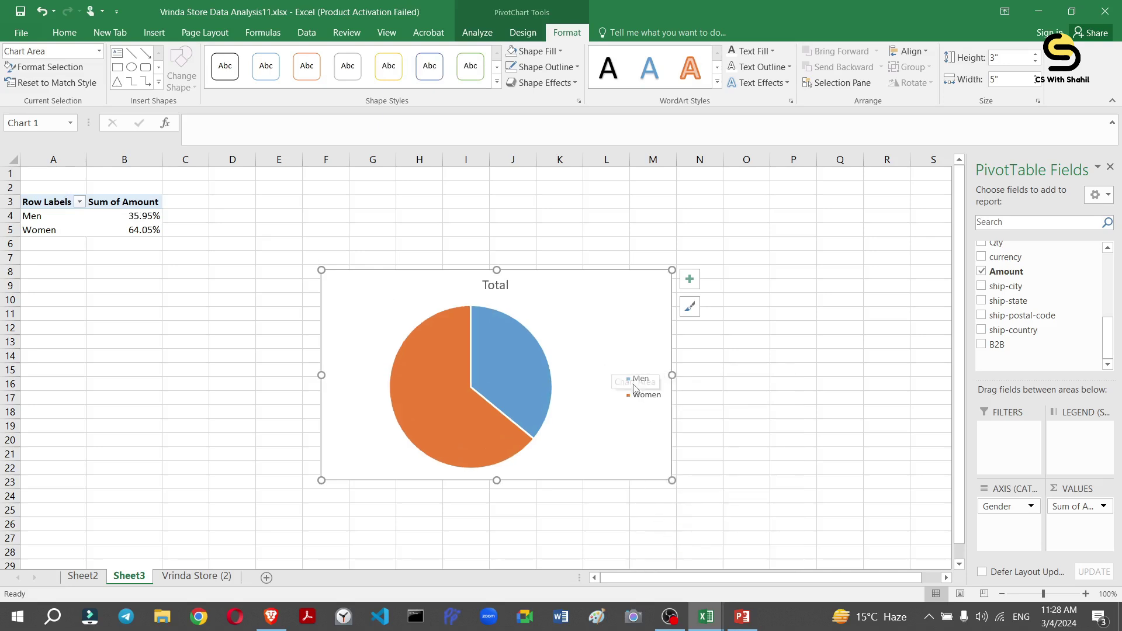
Add data labels to the gender pie chart as data callouts and remove the legend.
left_click(690, 279)
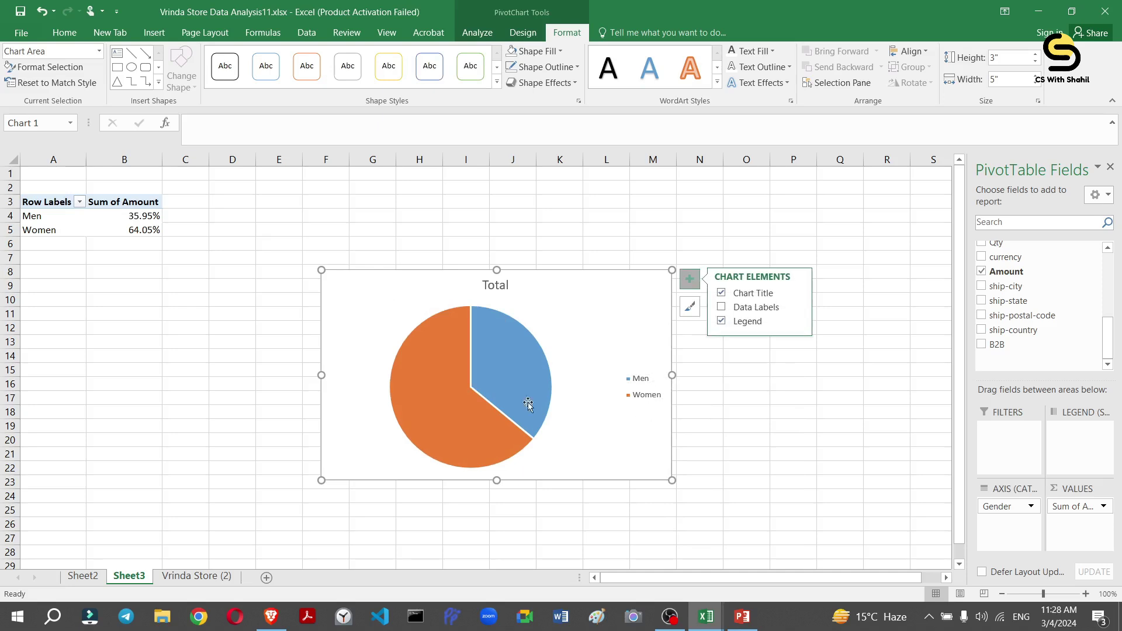
left_click(723, 310)
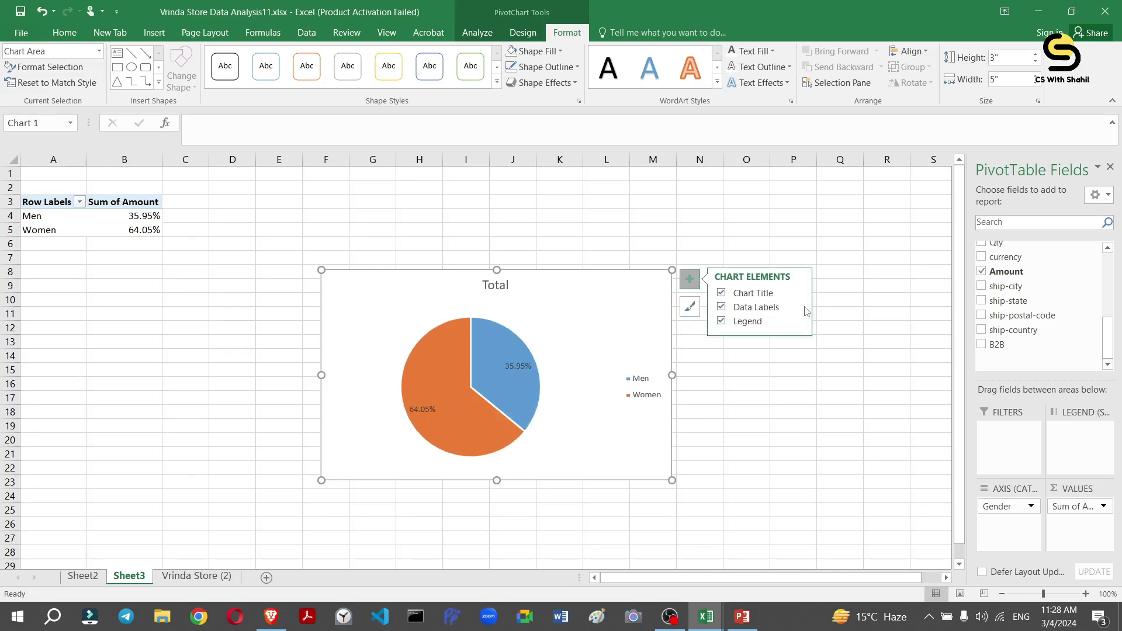
left_click(798, 308)
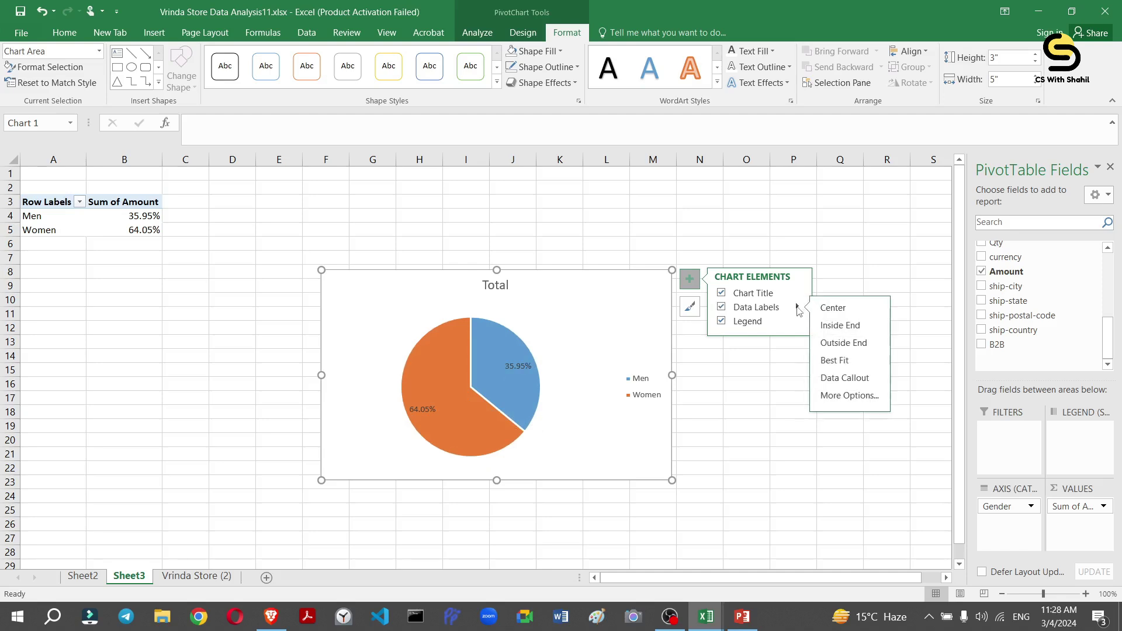
left_click(838, 380)
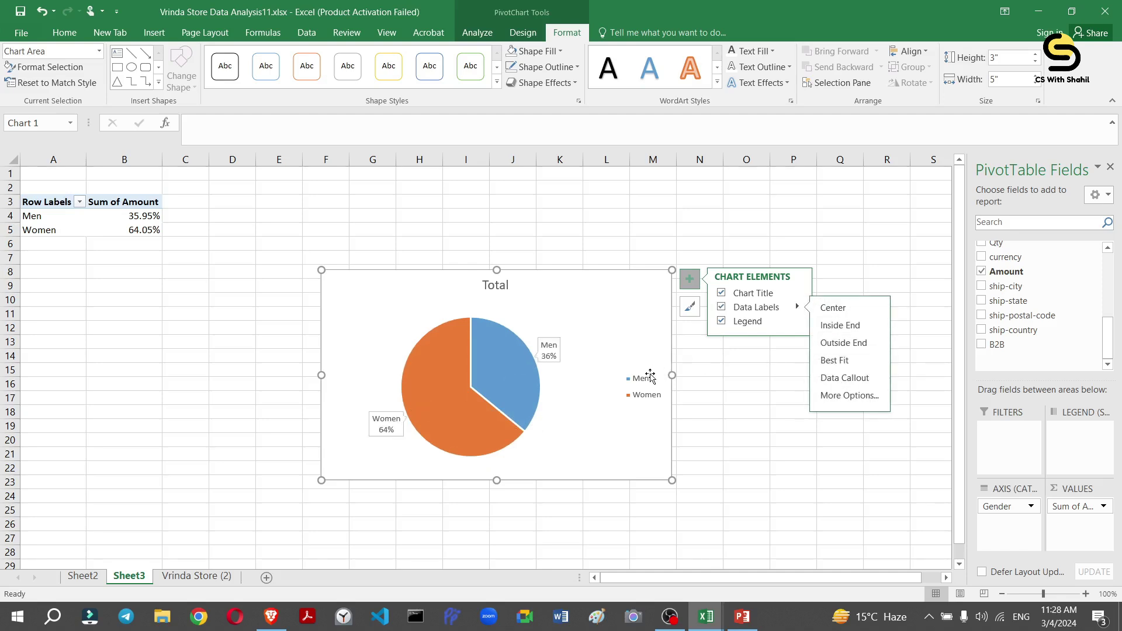
left_click(722, 324)
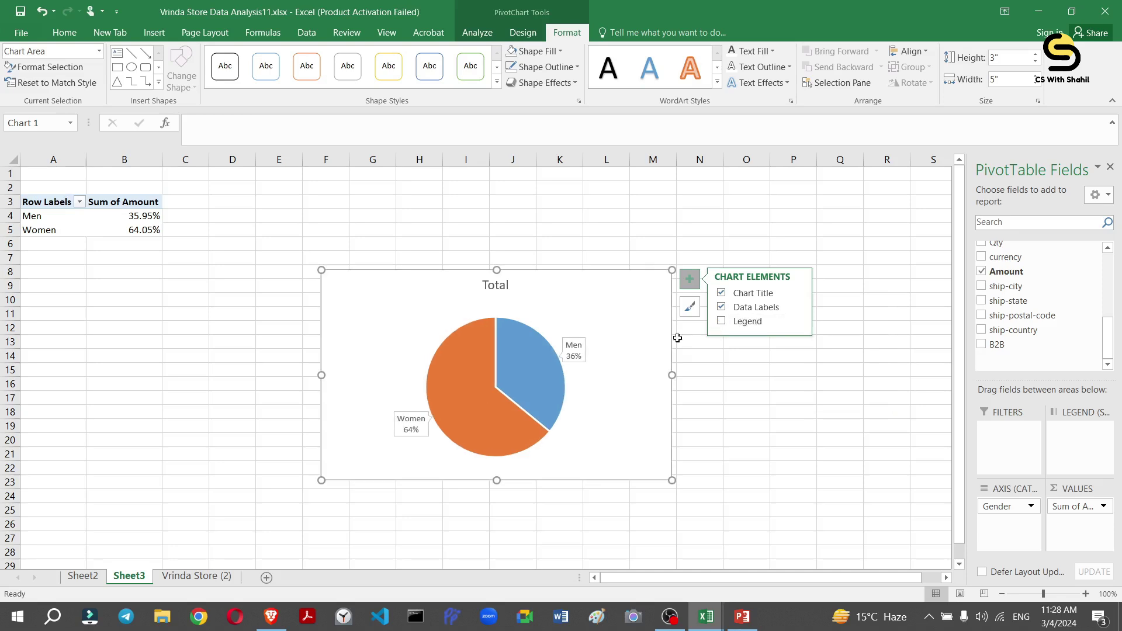
left_click(484, 377)
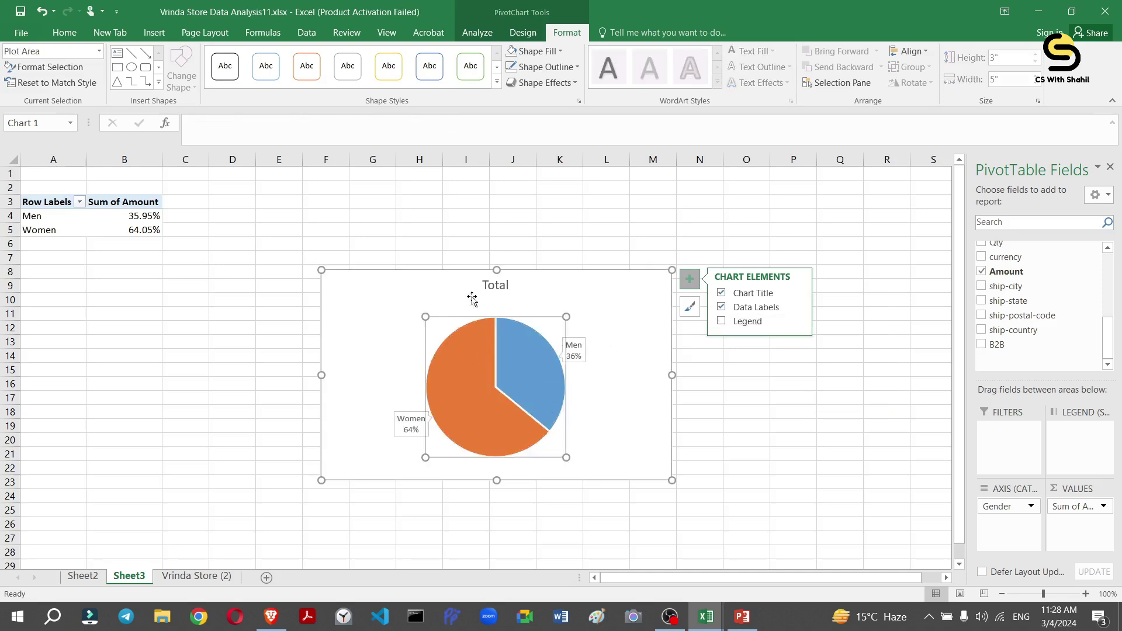
Replace the pie chart's title text with "Sales : men vs women".
left_click(495, 286)
double_click(495, 286)
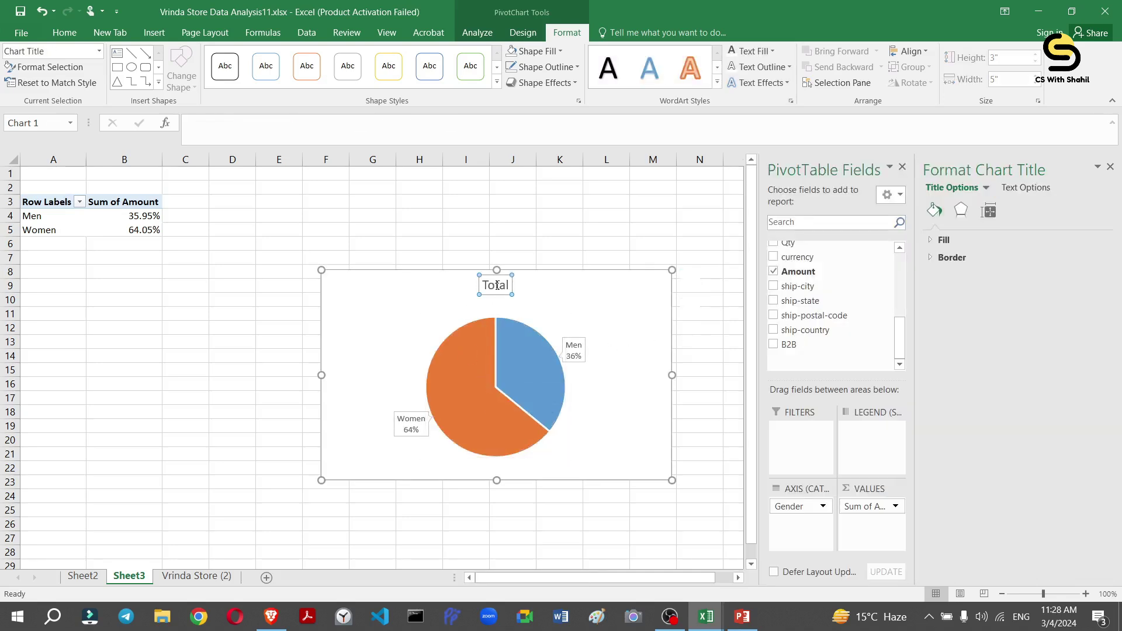
left_click_drag(511, 285, 491, 283)
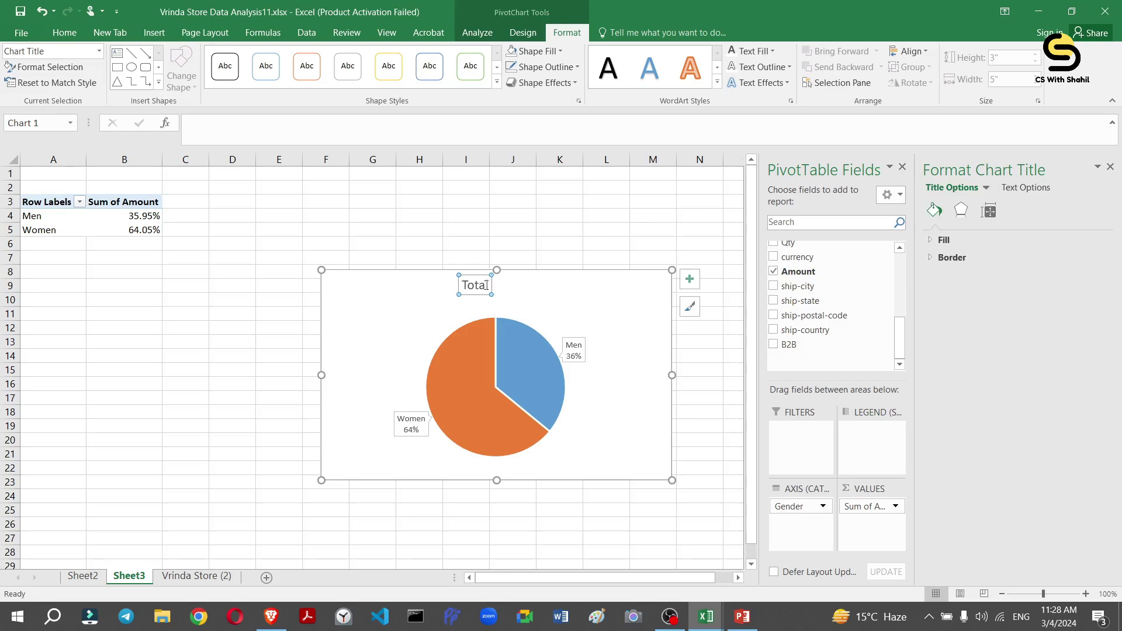
double_click(486, 286)
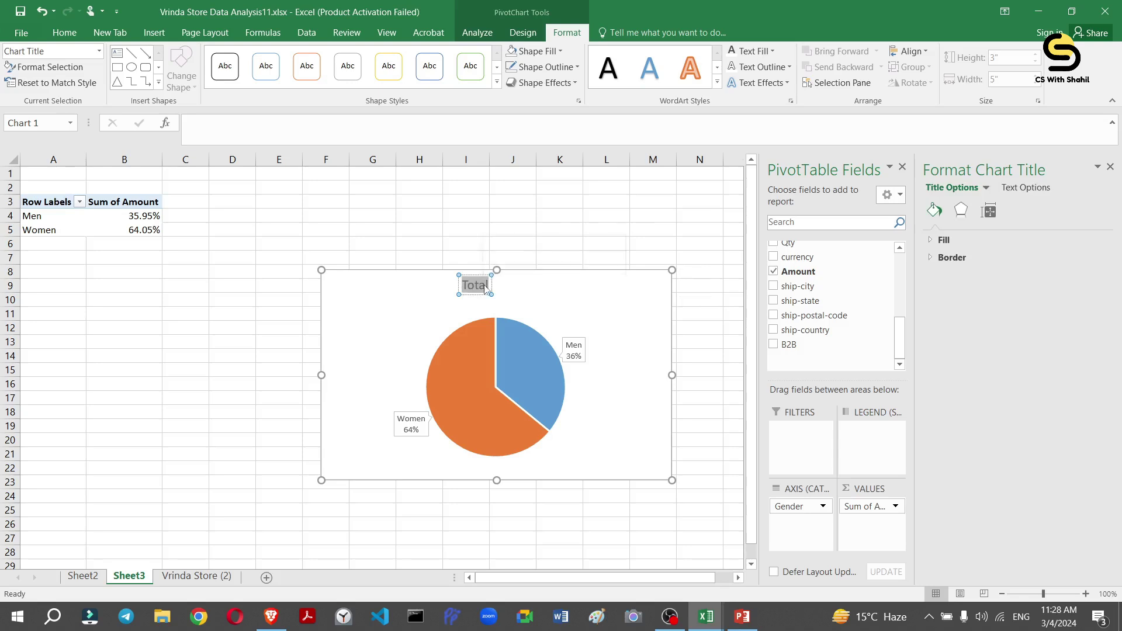
type("S")
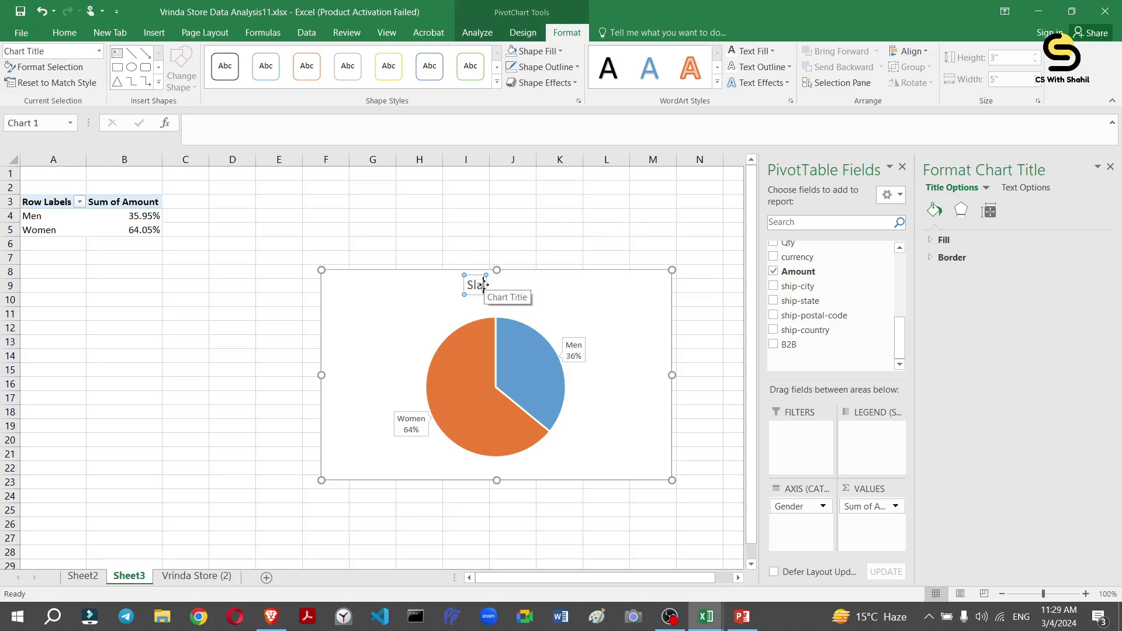
type("a")
type("s")
key("BackSpace")
key("BackSpace")
key("BackSpace")
type("les : men vs")
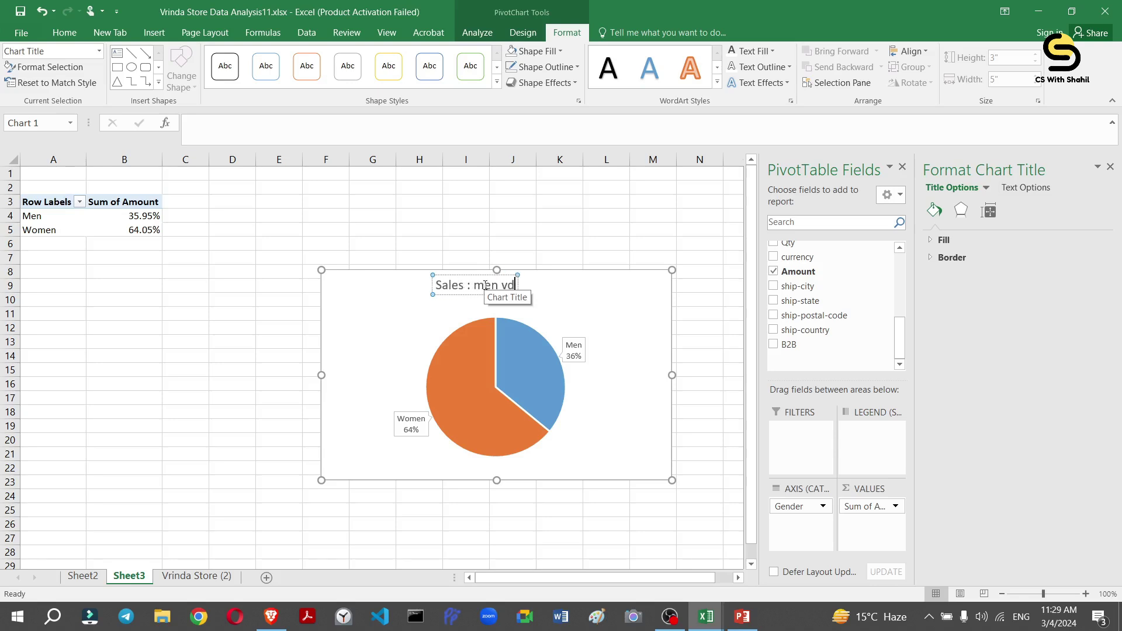
type(" women")
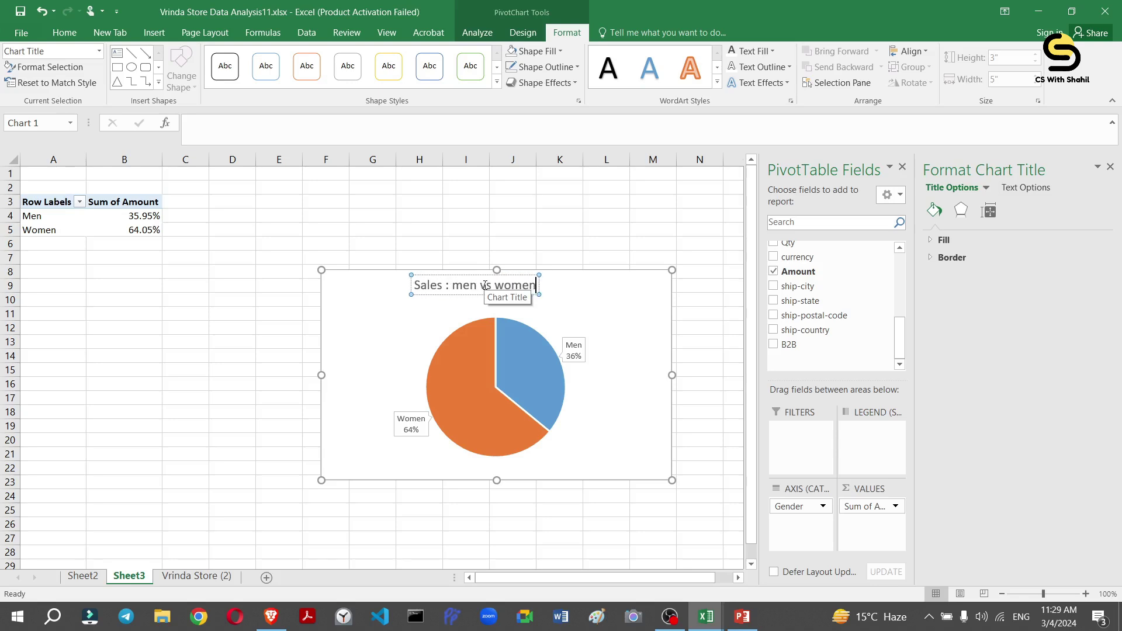
key("ctrl+a")
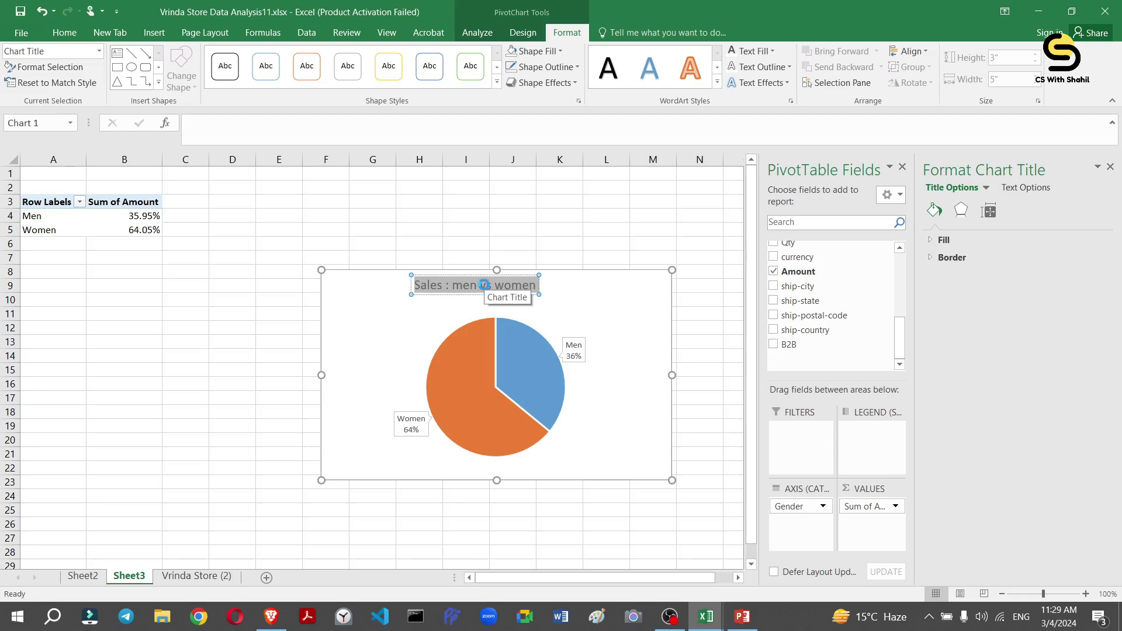
key("BackSpace")
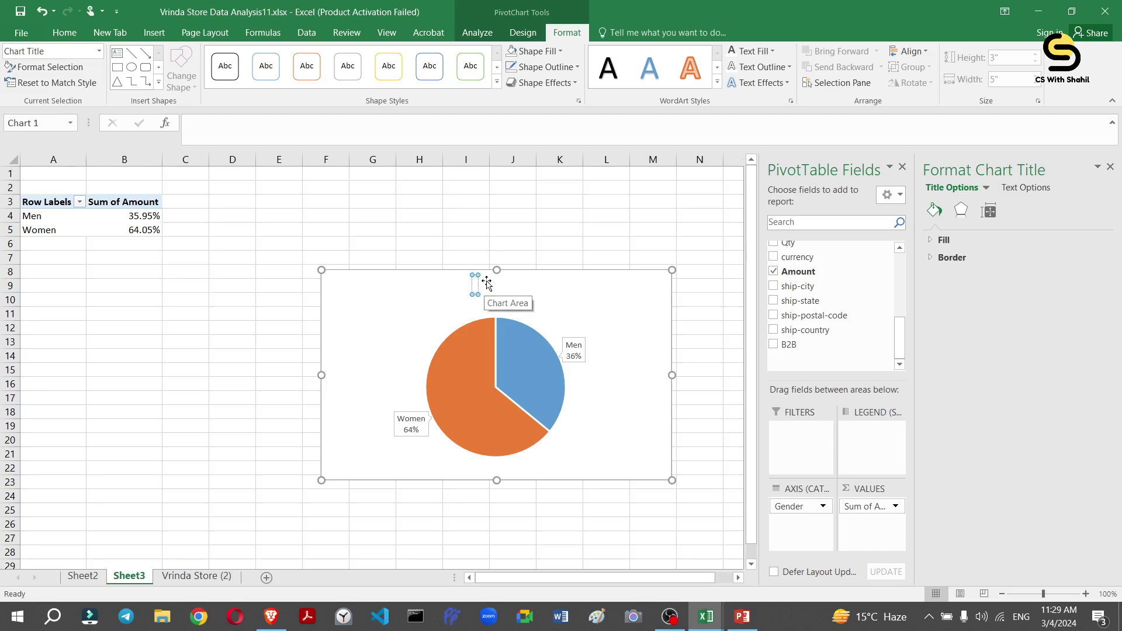
key("ctrl+z")
Center the chart title above the pie and shrink the chart to about 2.44" high by 3.23" wide.
left_click(625, 296)
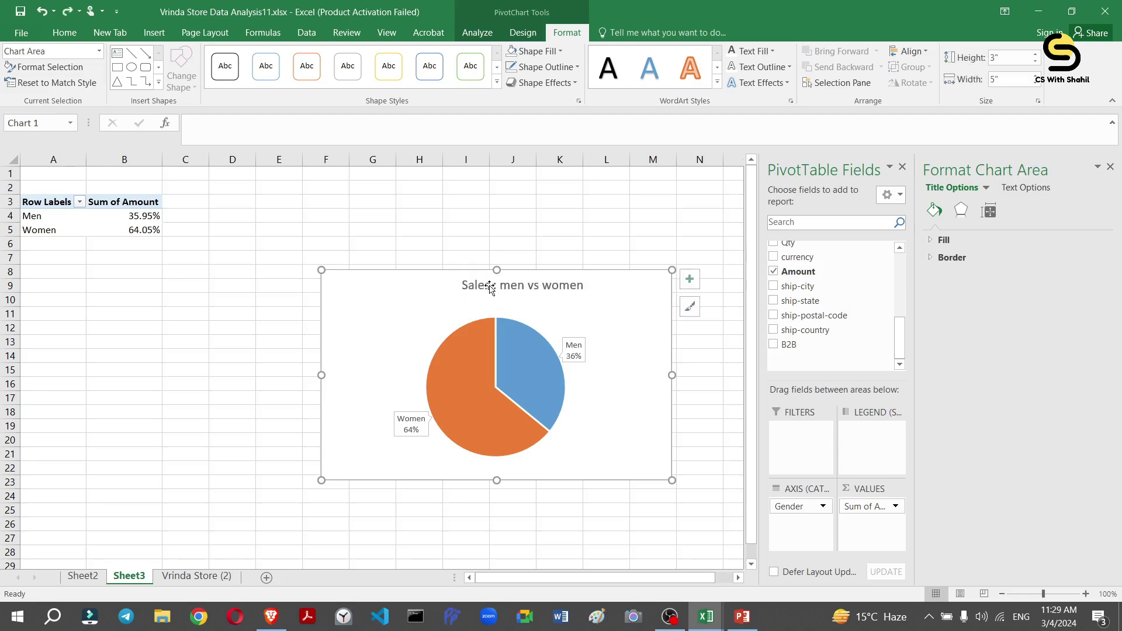
left_click(484, 277)
left_click_drag(482, 276, 440, 283)
left_click_drag(671, 270, 547, 309)
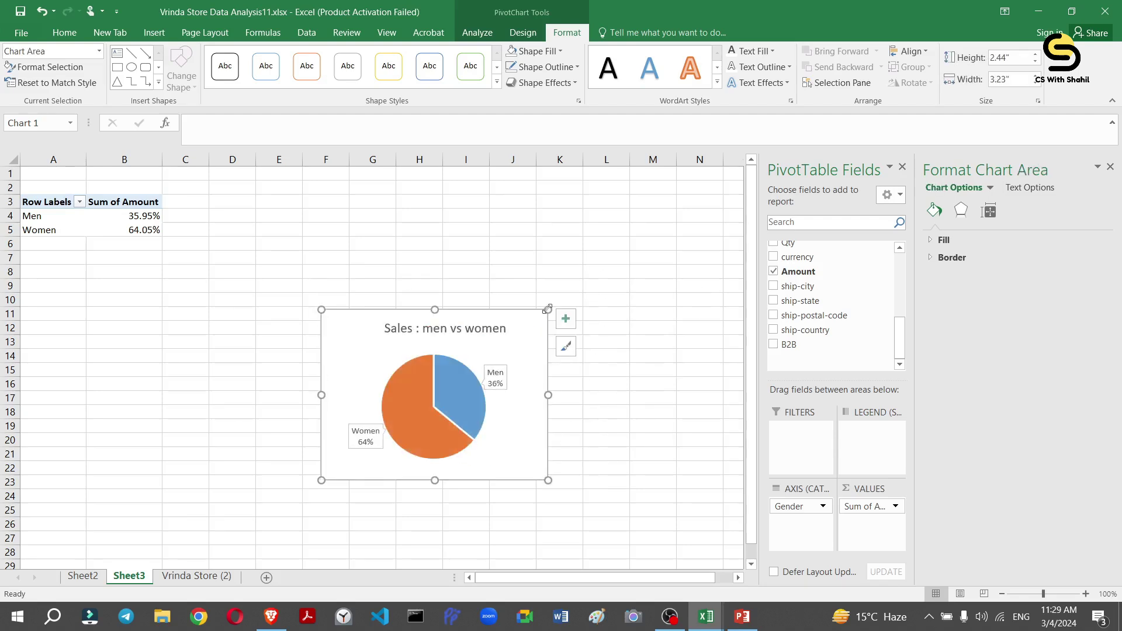
Set the pie chart's data labels to no fill and no outline.
left_click(365, 438)
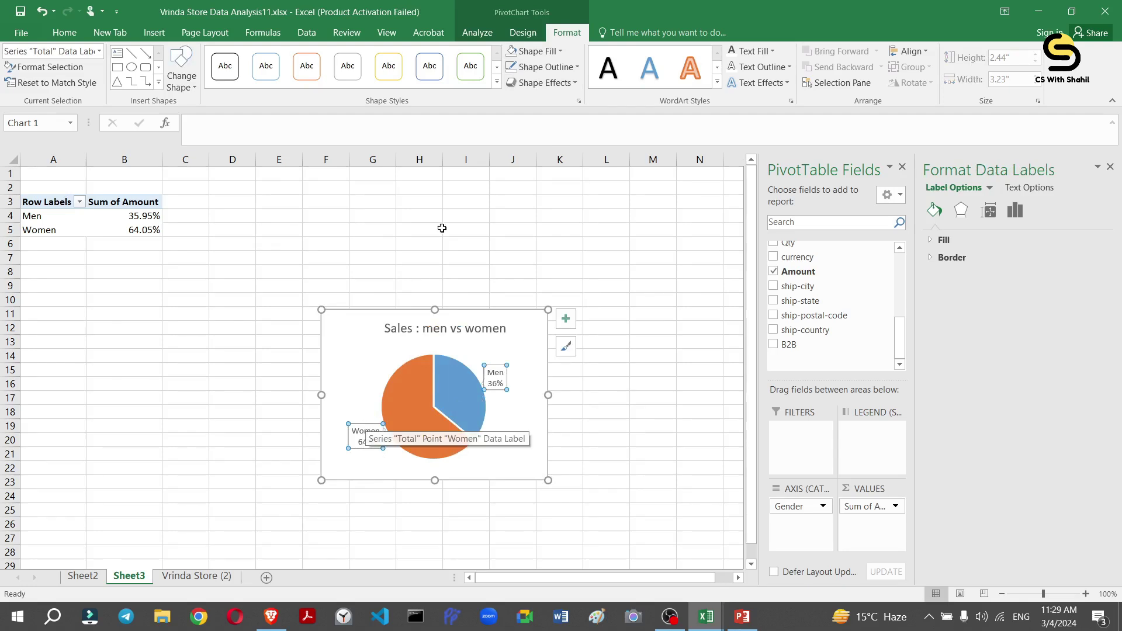
left_click(535, 52)
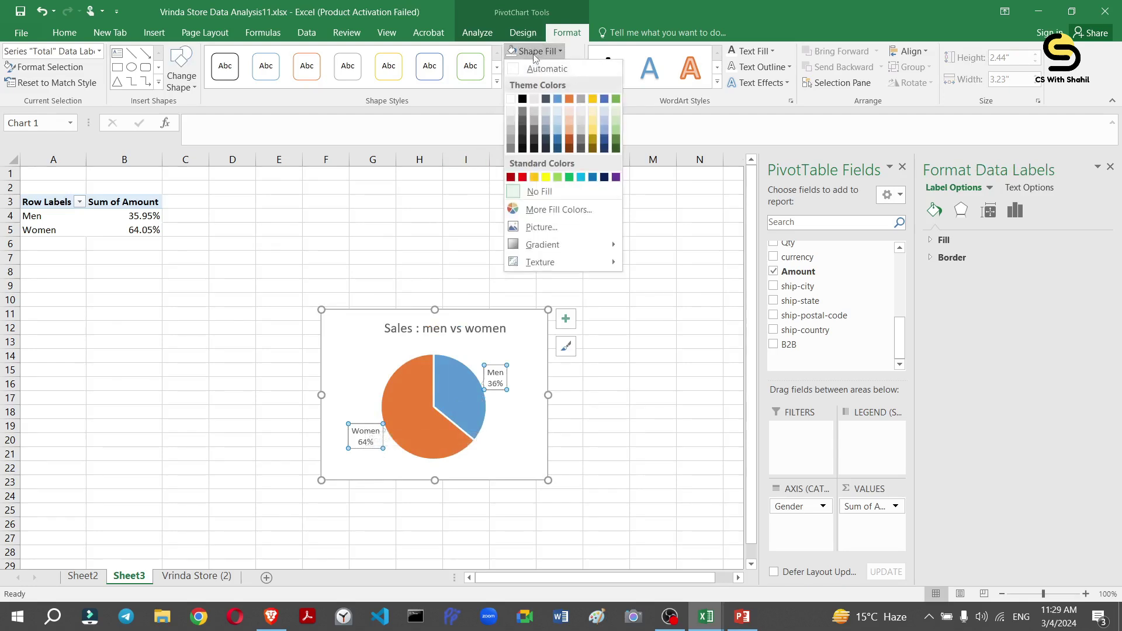
left_click(540, 192)
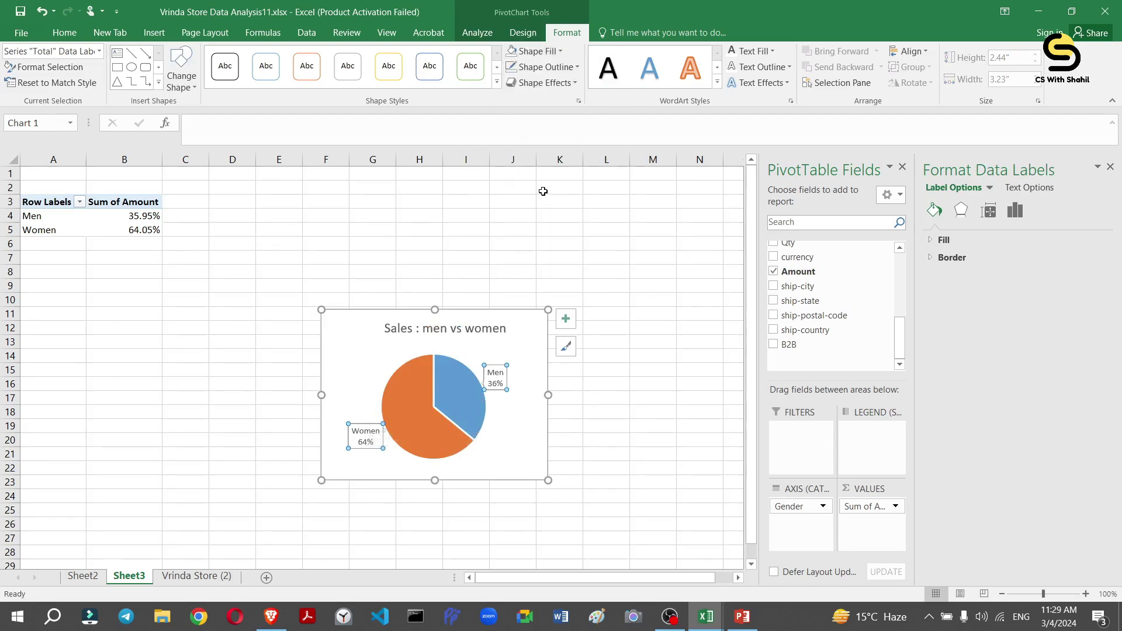
left_click(570, 68)
left_click(528, 211)
Move the Women and Men data labels inside their own pie slices.
left_click_drag(365, 441, 411, 415)
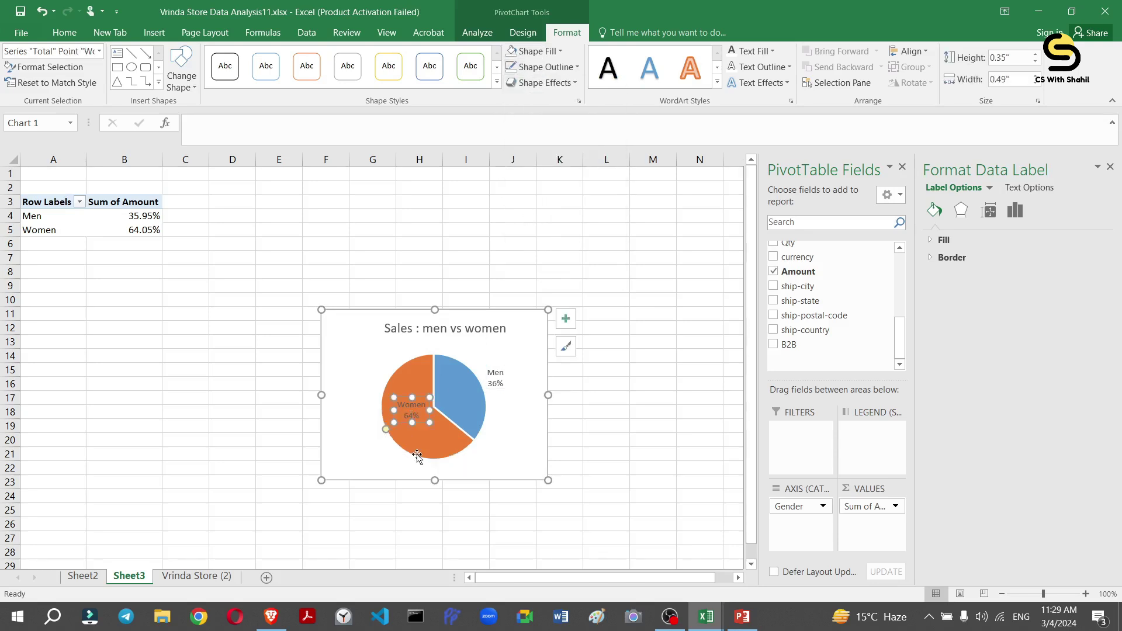
left_click(497, 377)
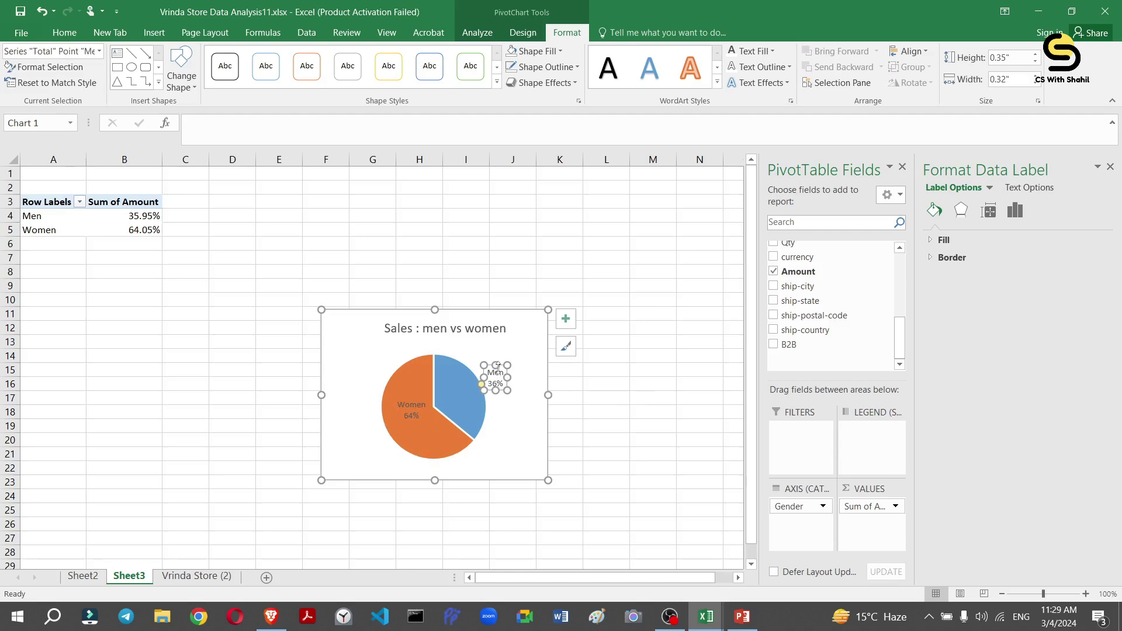
left_click_drag(503, 366, 473, 402)
Apply a white text fill to the names and percentages in the Women and Men data labels.
left_click(412, 409)
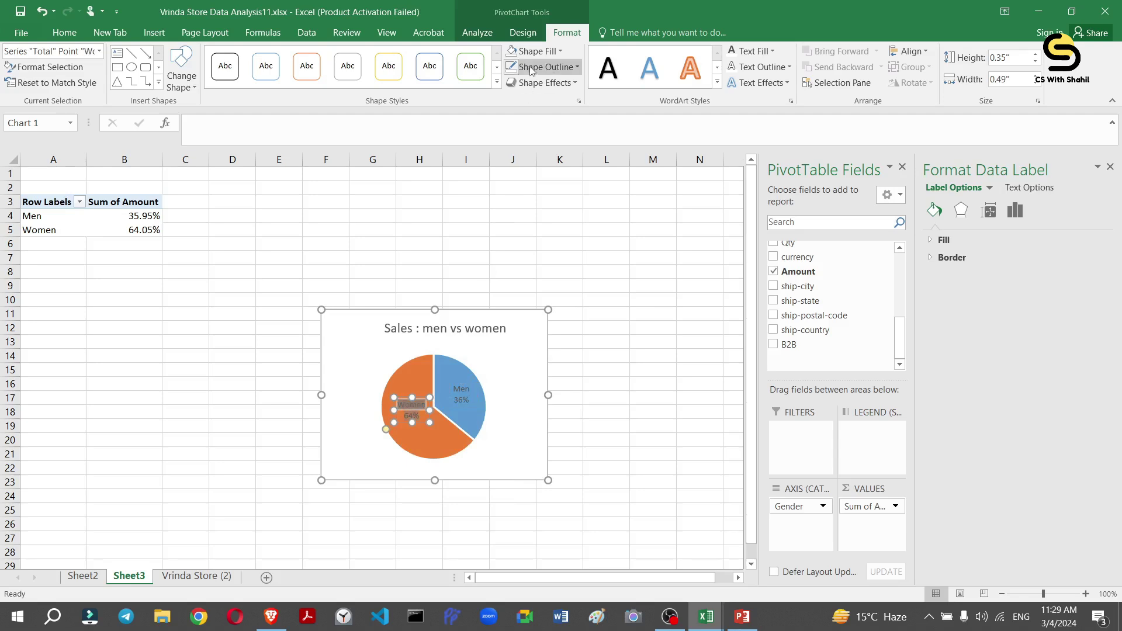
left_click(734, 55)
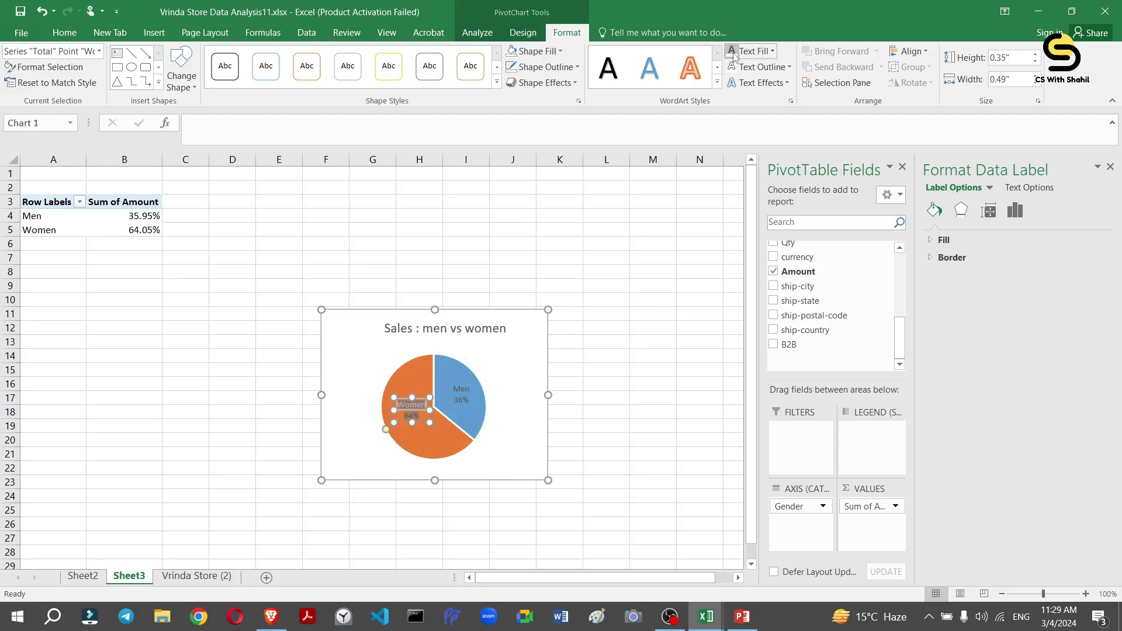
double_click(412, 417)
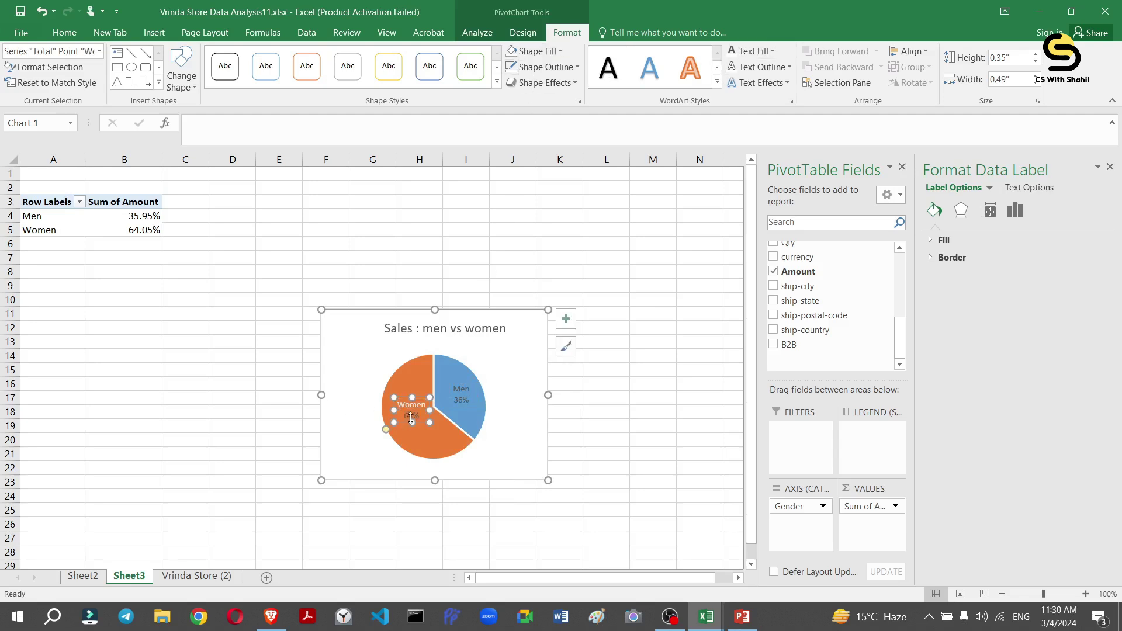
left_click(413, 417)
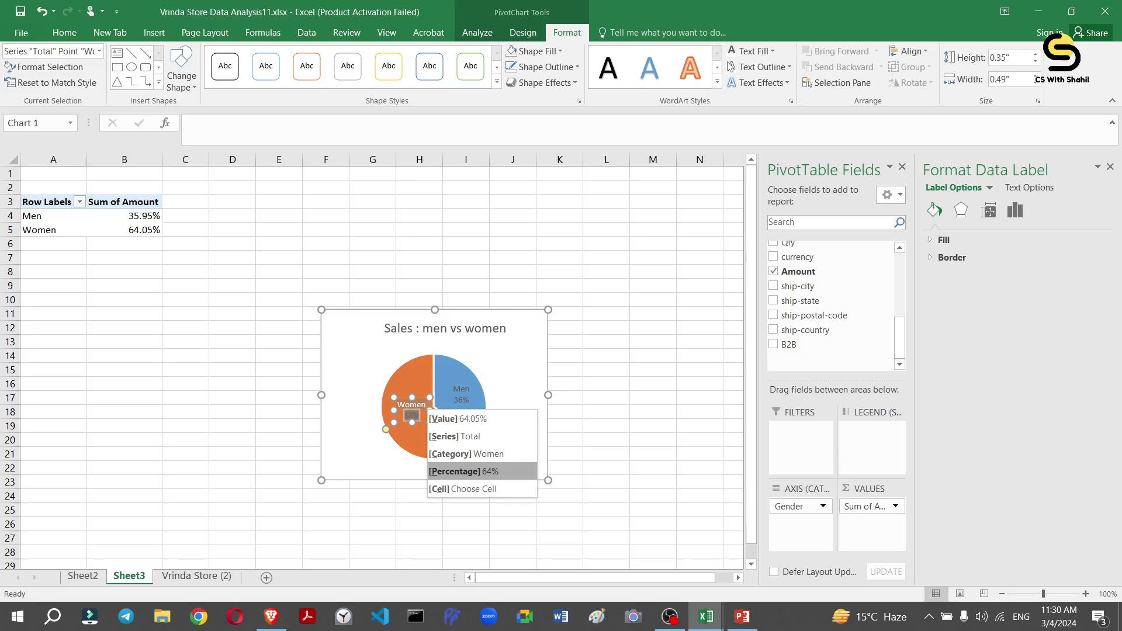
key("Escape")
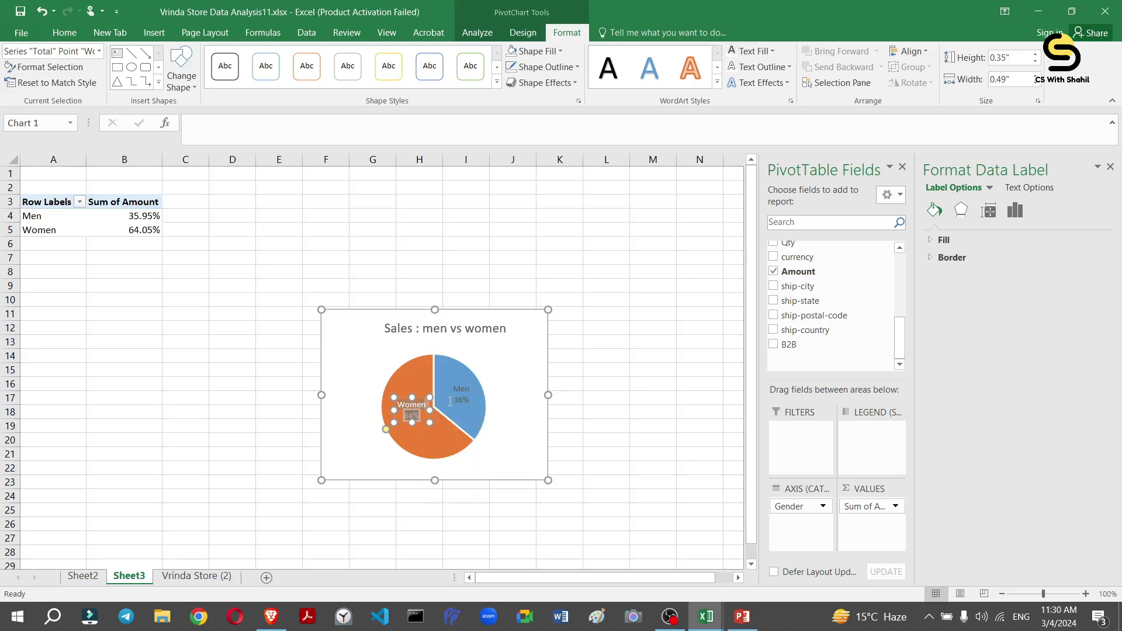
left_click(450, 403)
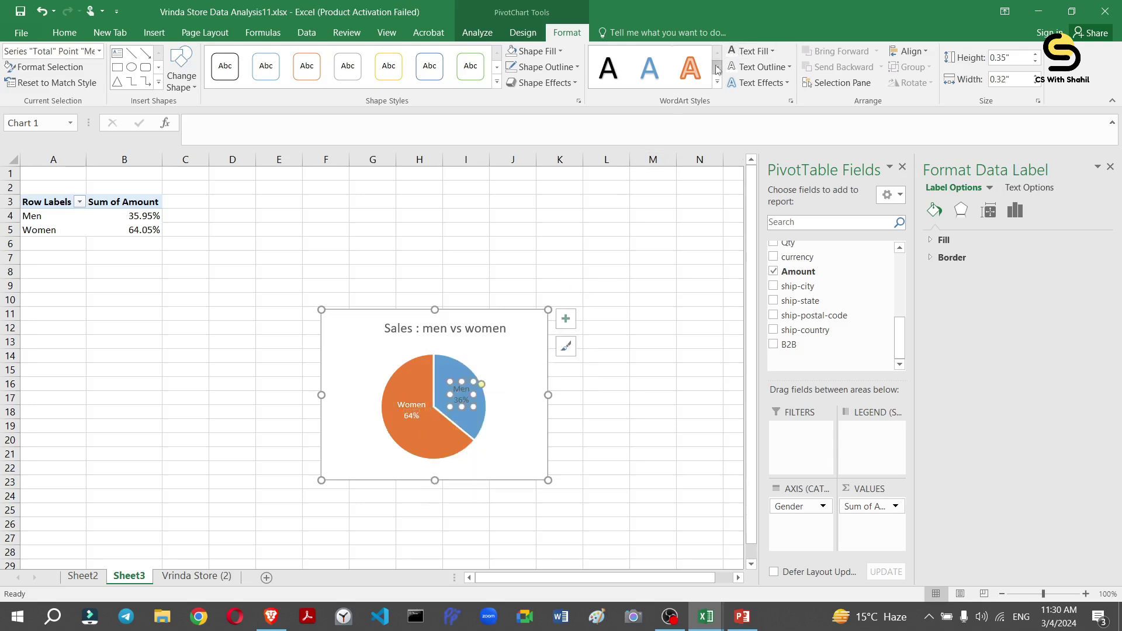
left_click(731, 52)
left_click(503, 411)
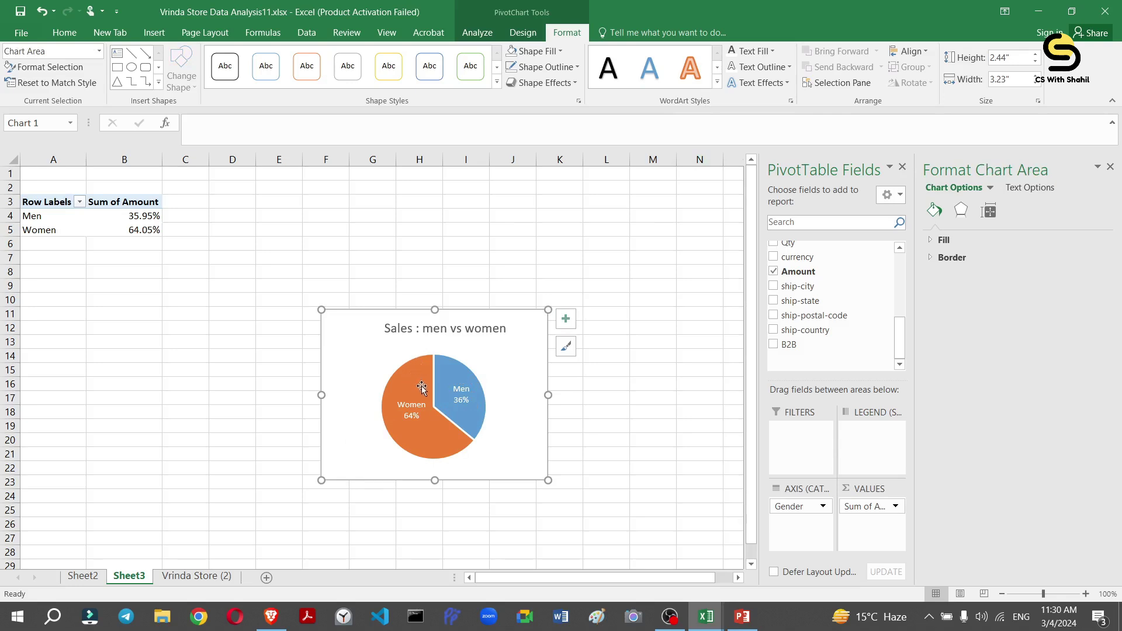
Rename the gender PivotTable's sheet as "Sales men vs women", leaving out the colon.
mouse_move(408, 426)
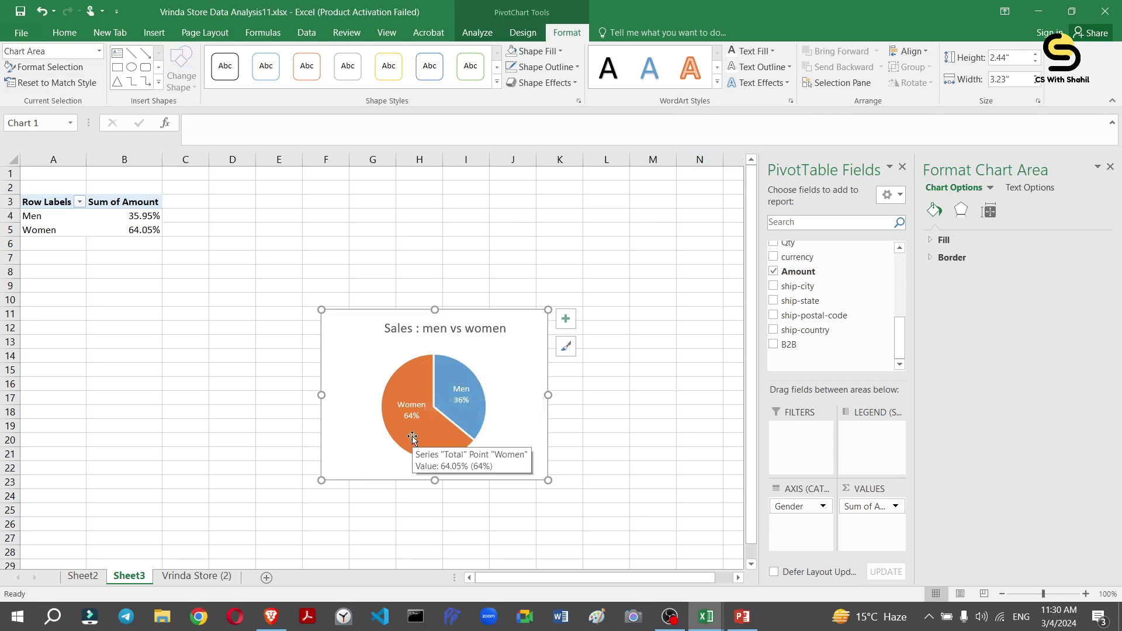
left_click(123, 577)
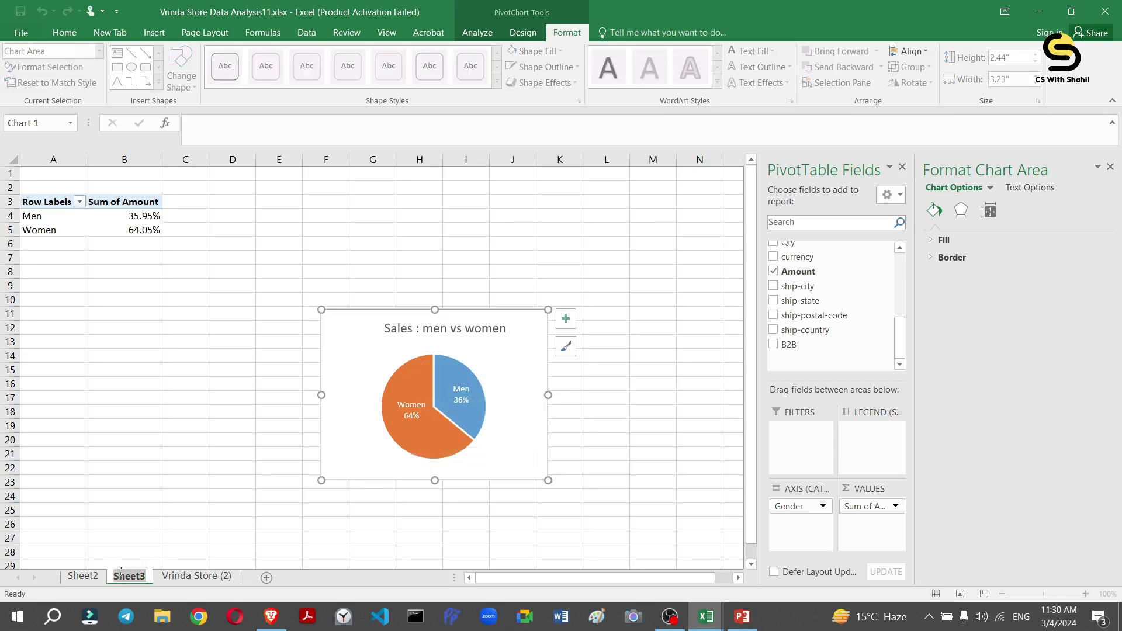
type("Sales : men vs women")
left_click(89, 578)
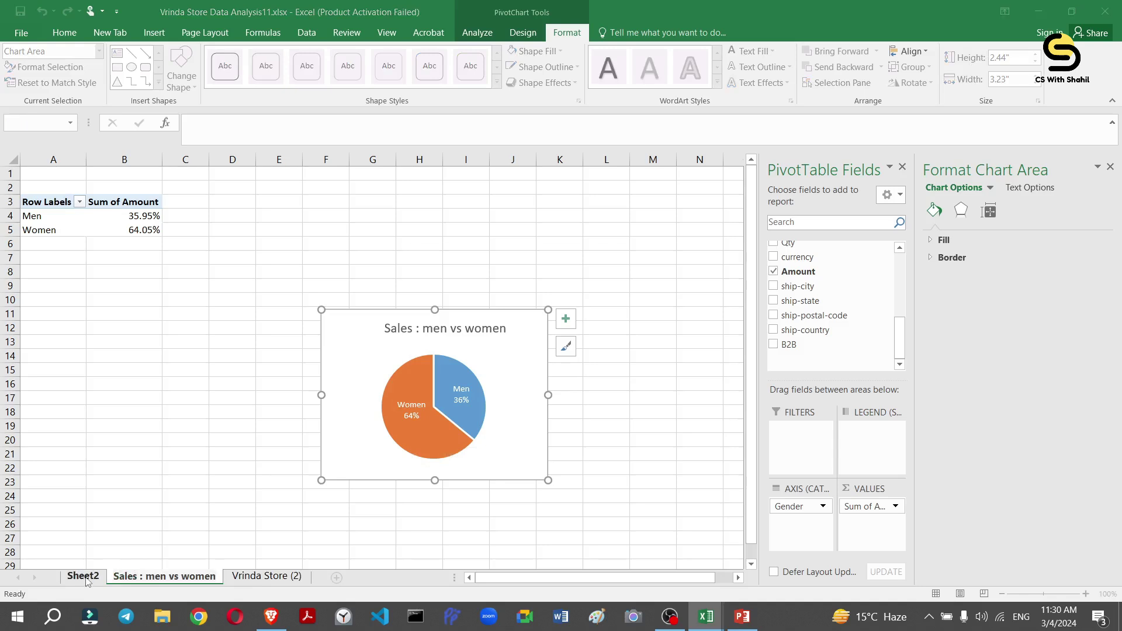
left_click(565, 380)
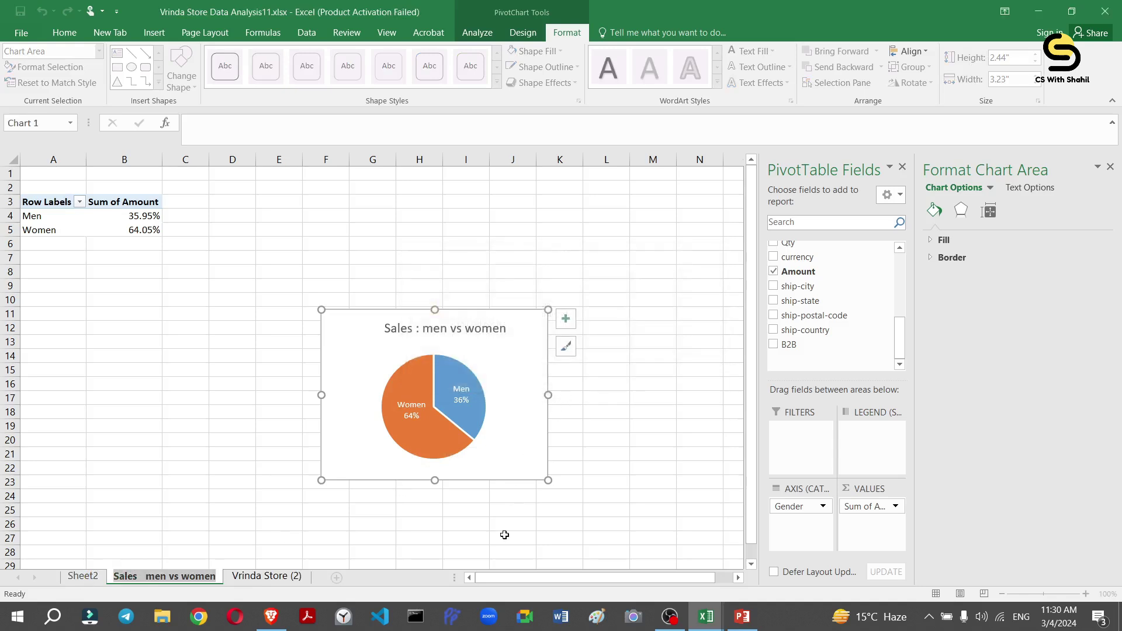
left_click(503, 535)
Rename Sheet2, which holds the monthly orders and sales PivotTable, as "month sales".
left_click(83, 576)
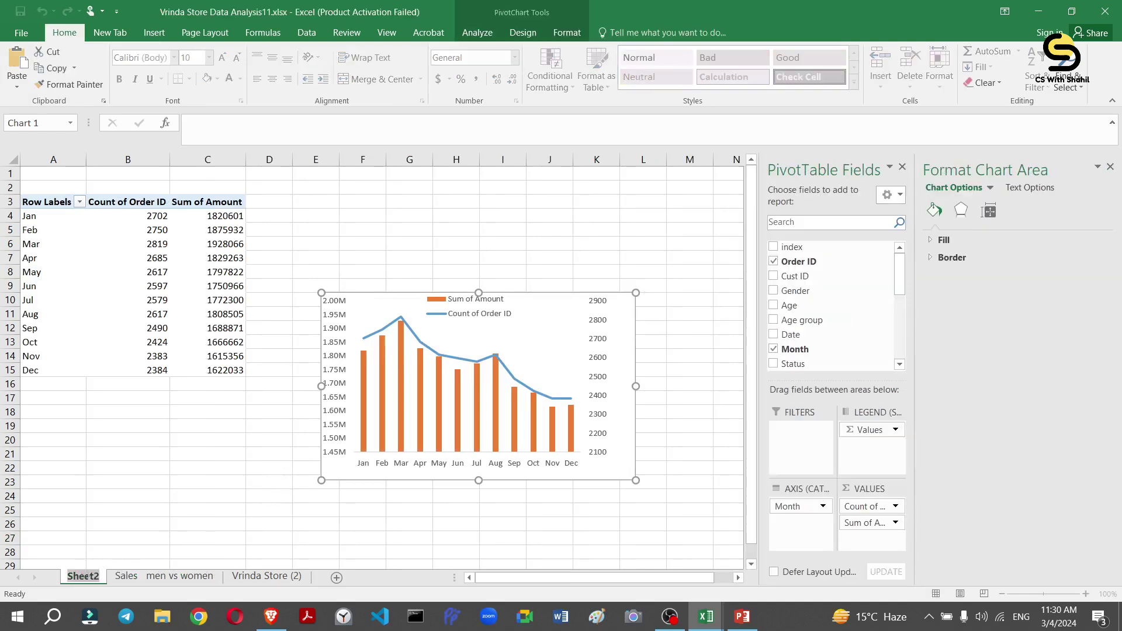
double_click(83, 576)
type("mont")
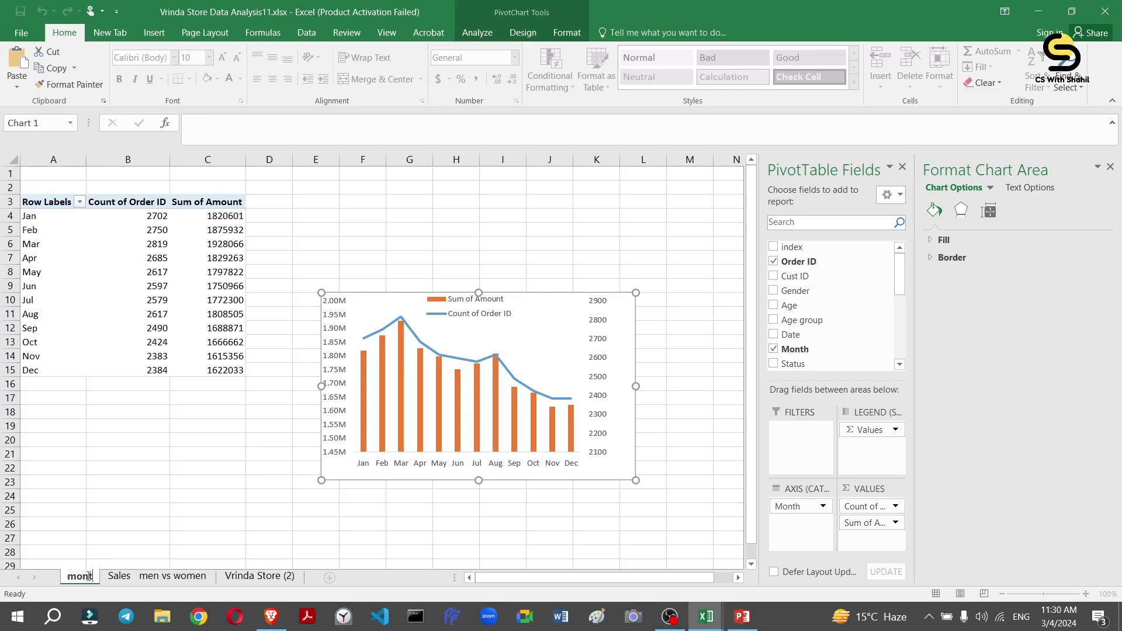
type("h sales")
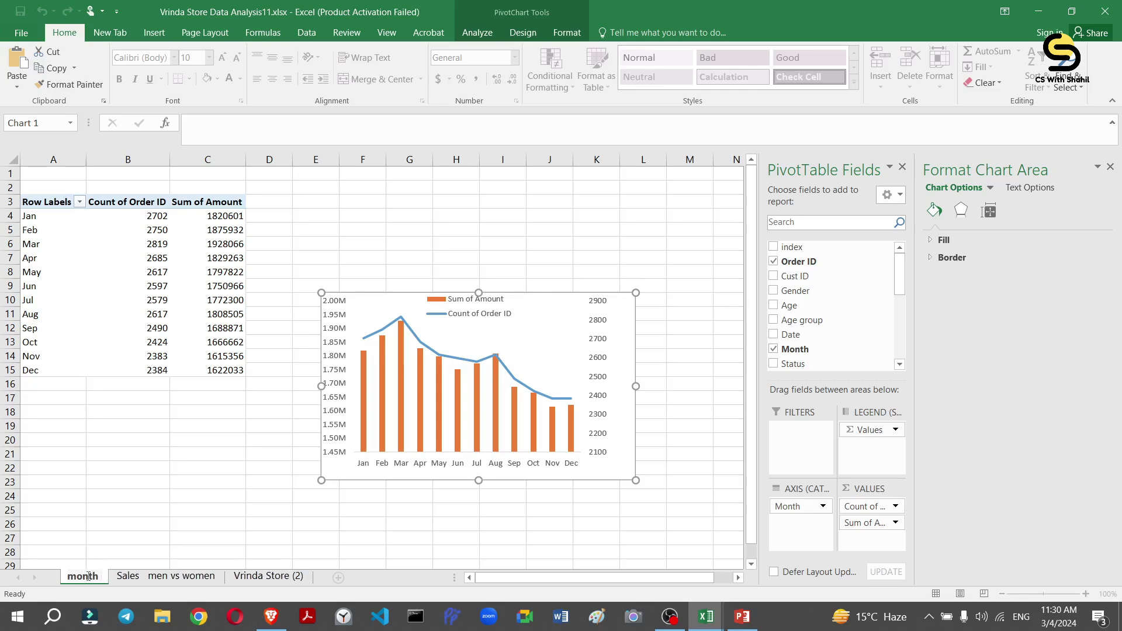
key("Return")
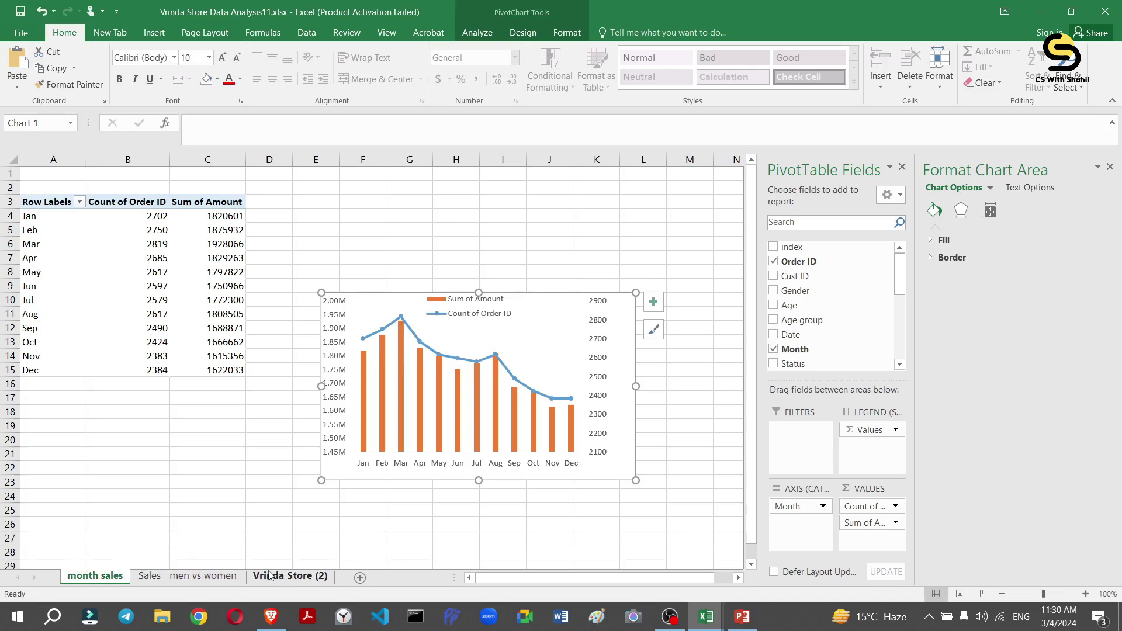
Go to the Vrinda Store (2) data sheet and check the next sample question in the PowerPoint presentation.
left_click(277, 576)
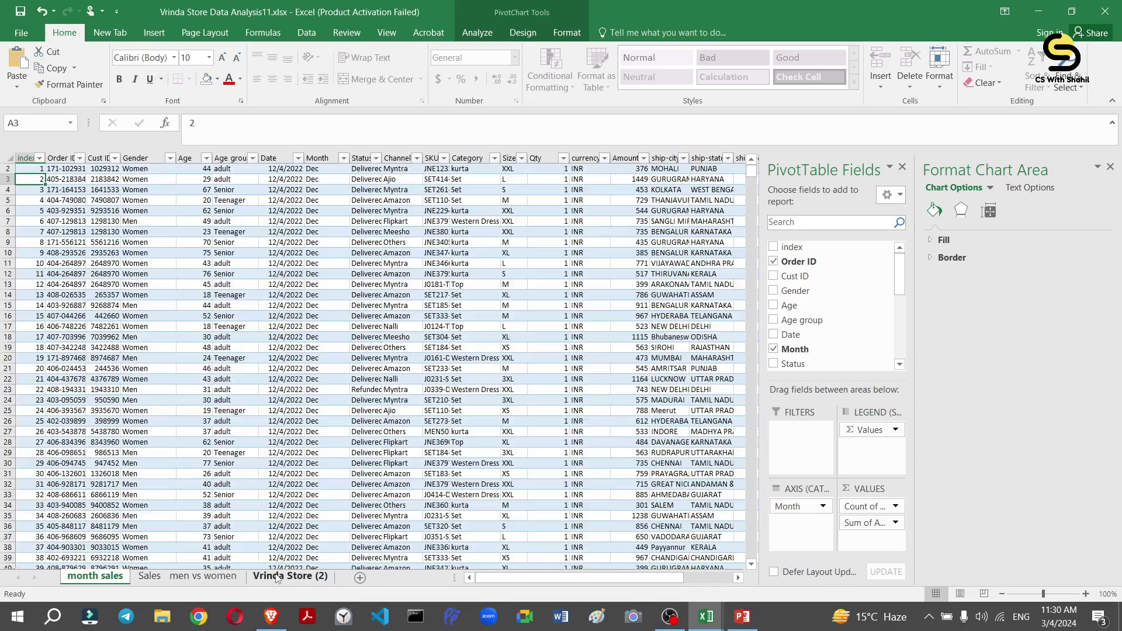
left_click(1111, 168)
key("alt+Tab")
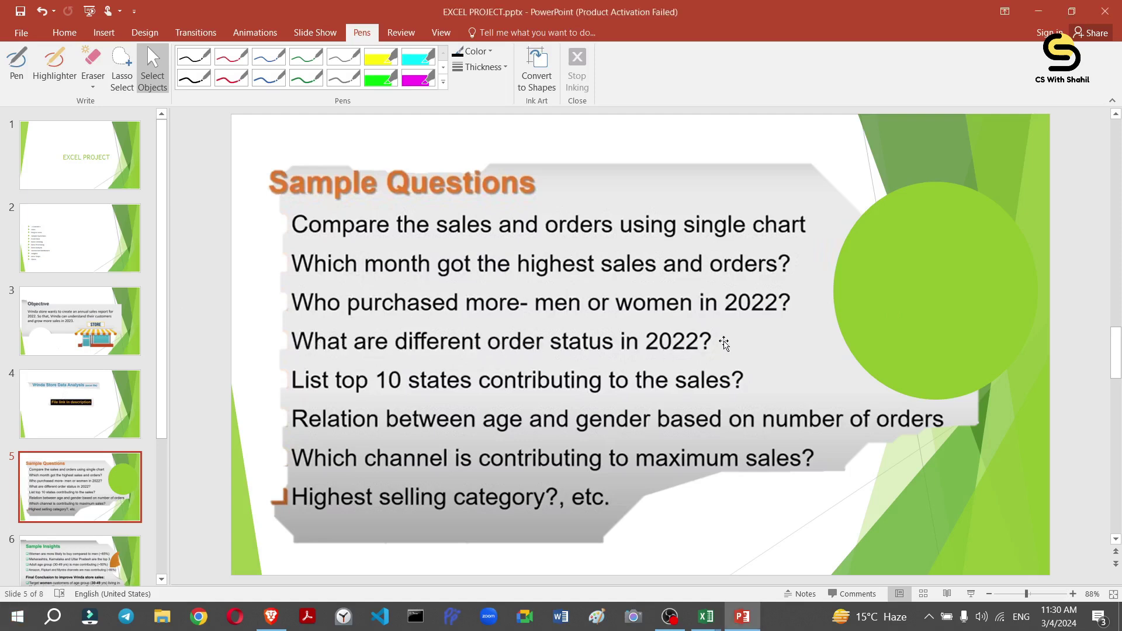
key("alt+Tab")
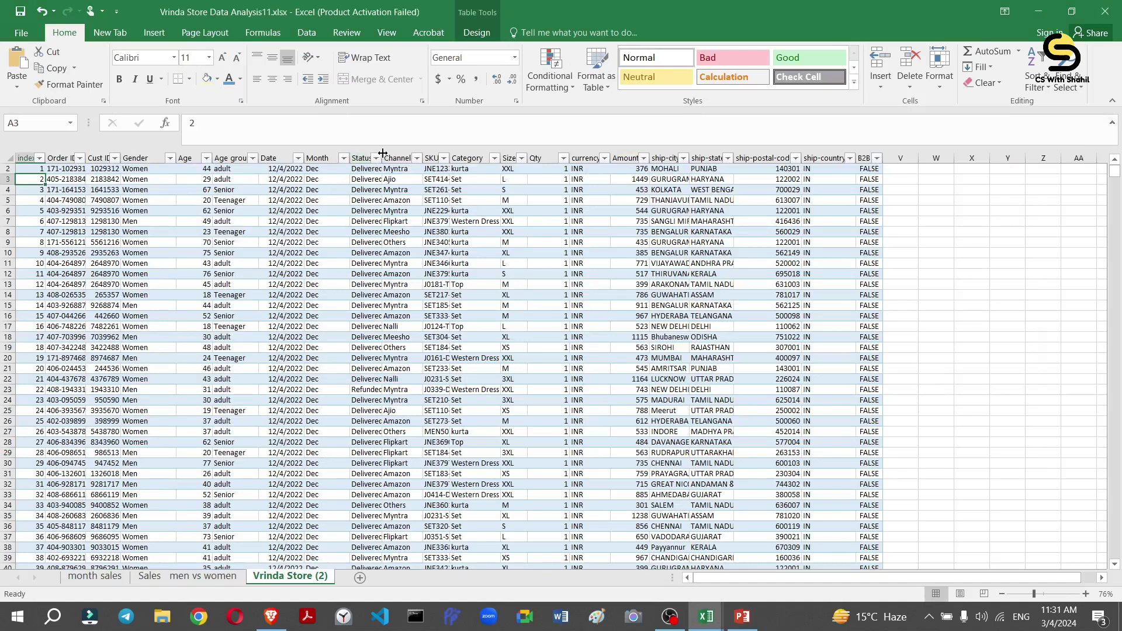
Widen the Status column in the data table and review its filter categories without applying a filter.
left_click_drag(383, 150, 425, 156)
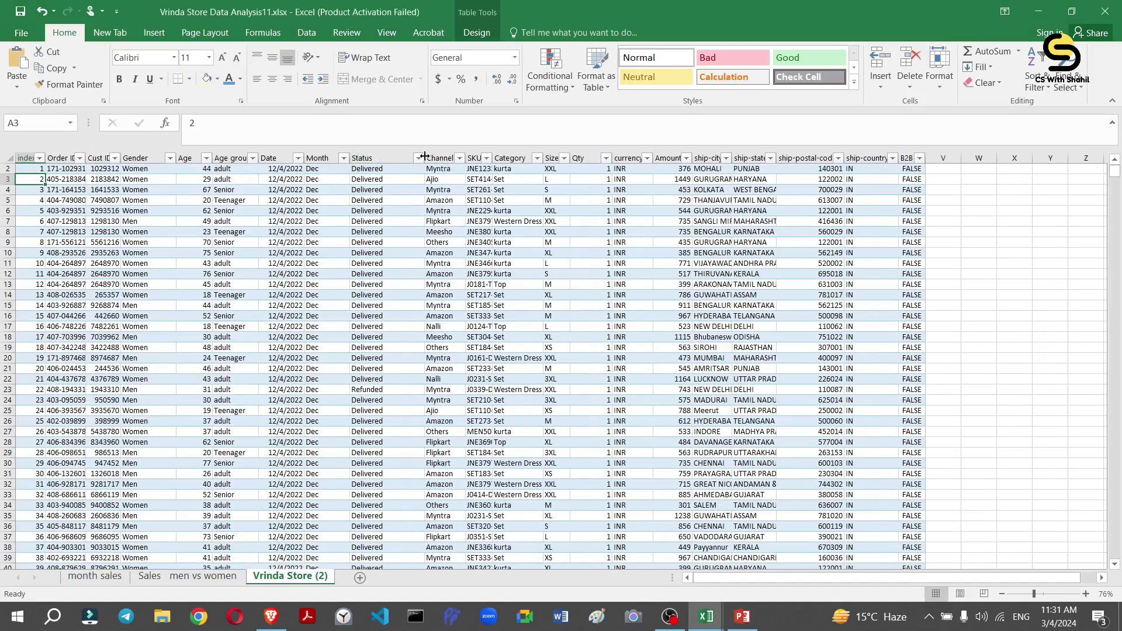
scroll(394, 190, "down", 5)
scroll(391, 257, "up", 5)
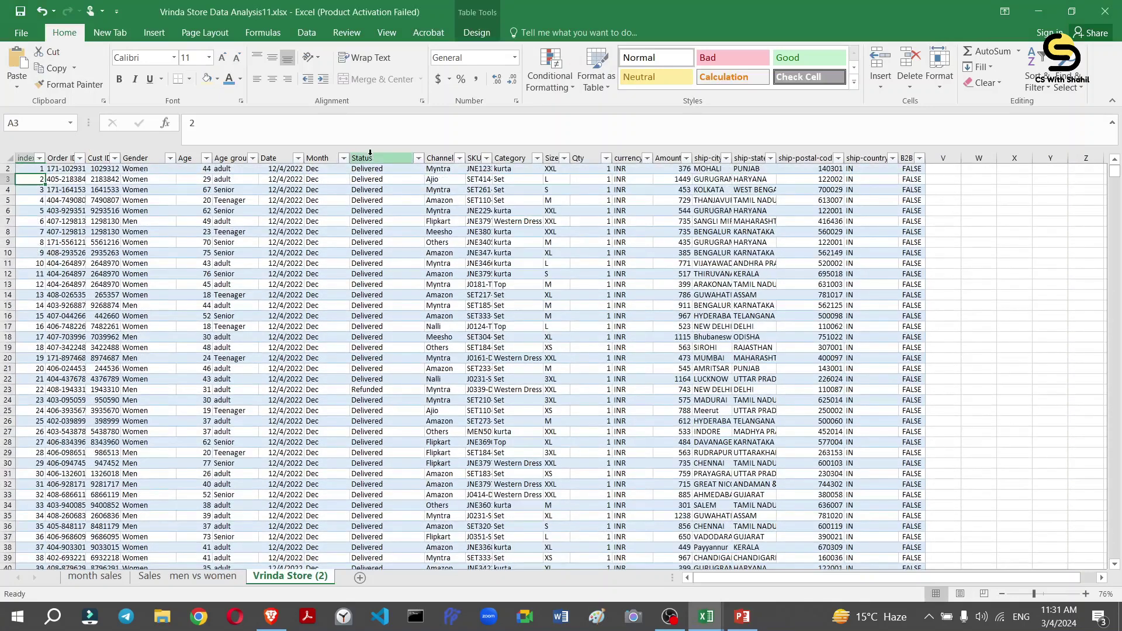
left_click(418, 158)
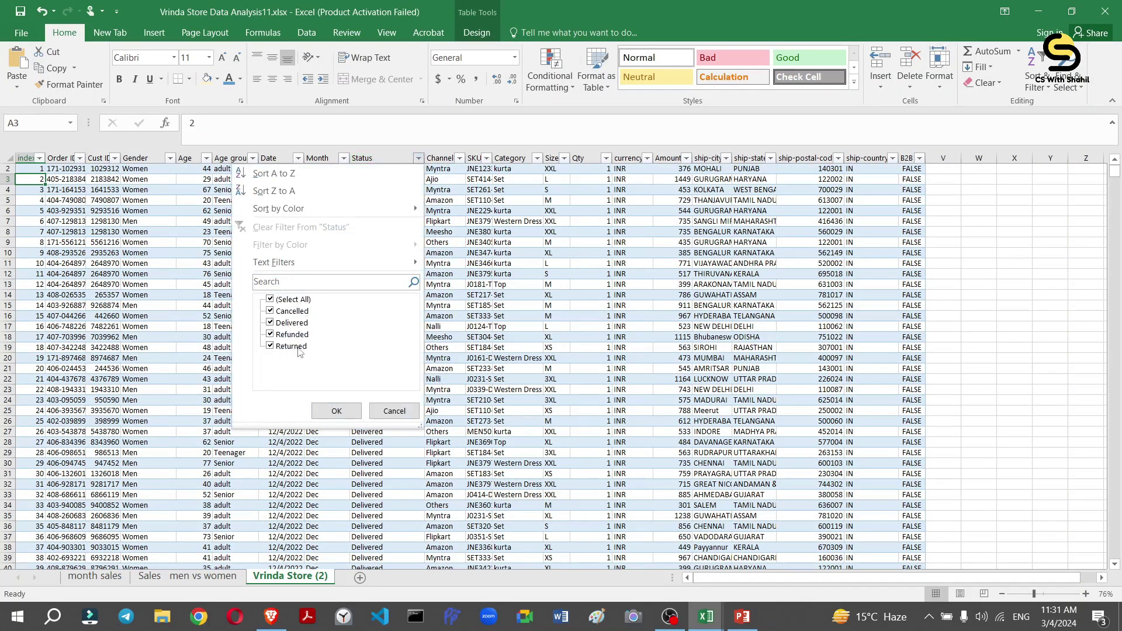
left_click(391, 413)
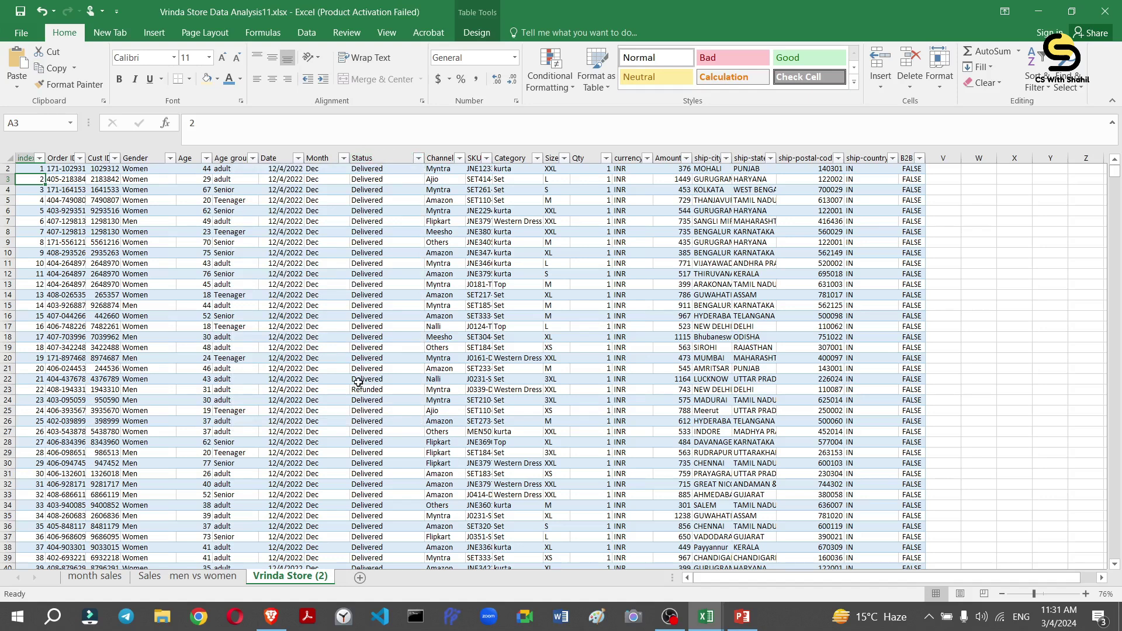
Insert a PivotTable based on Table2 in a new worksheet.
left_click(155, 32)
left_click(23, 62)
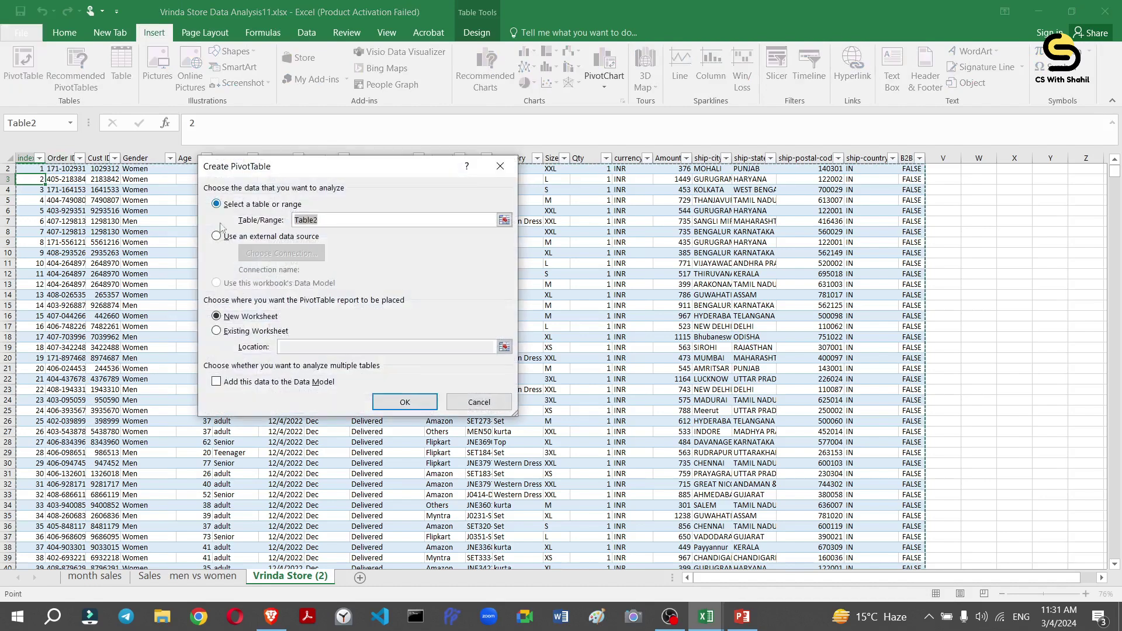
left_click(398, 401)
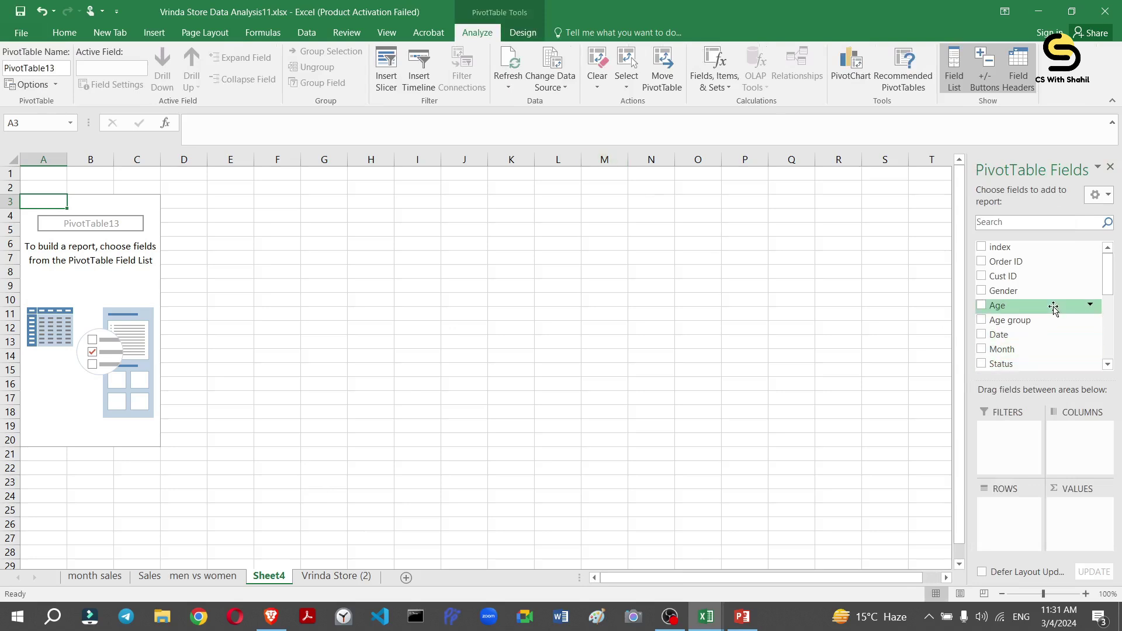
Build the PivotTable with Status in the rows and a count of Order ID in the values.
scroll(1106, 287, "down", 1)
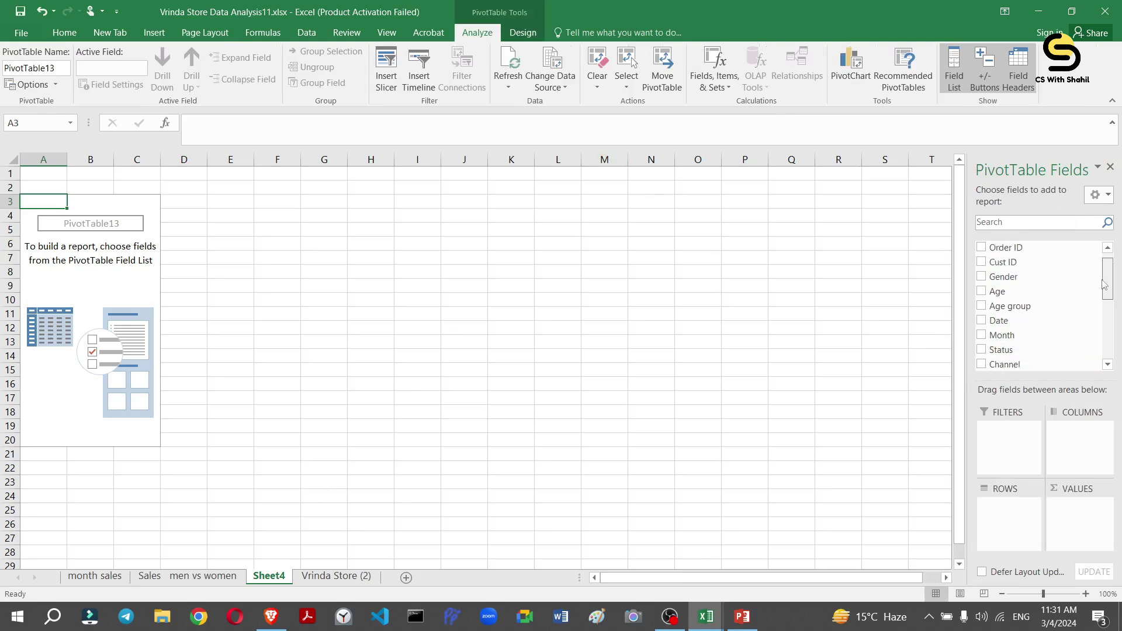
scroll(1029, 275, "up", 1)
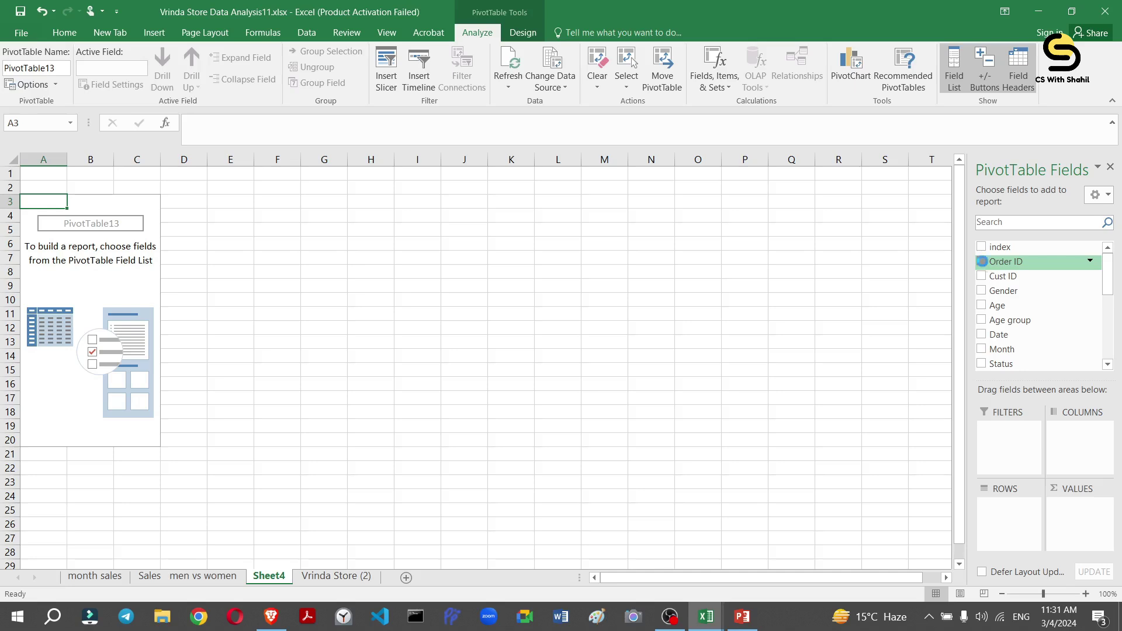
left_click(982, 261)
left_click(982, 262)
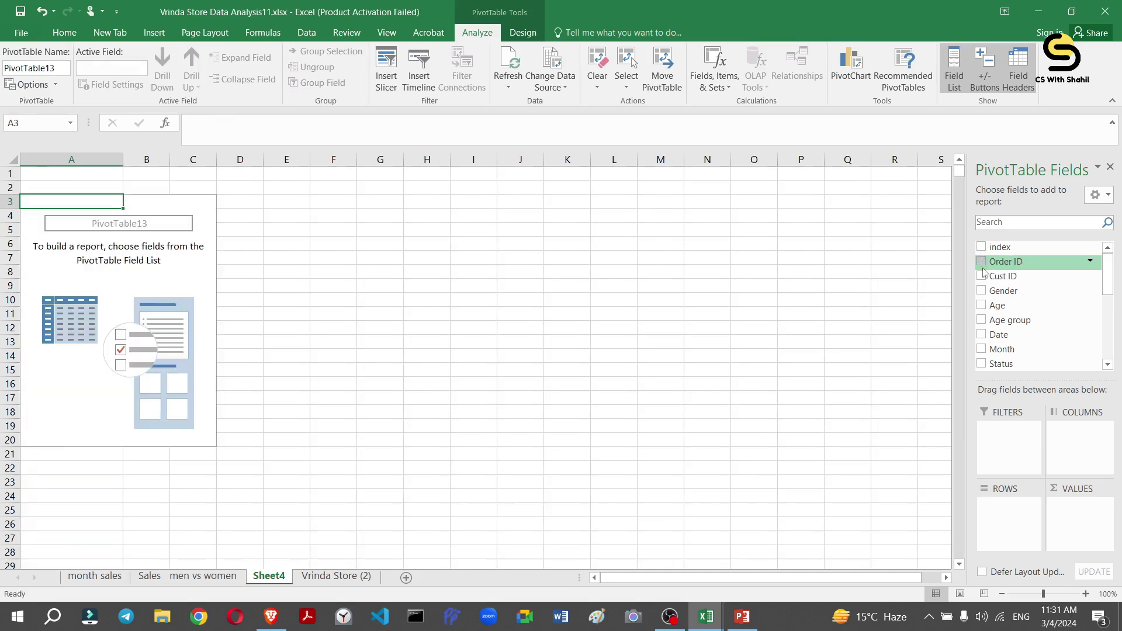
left_click_drag(1112, 279, 1109, 308)
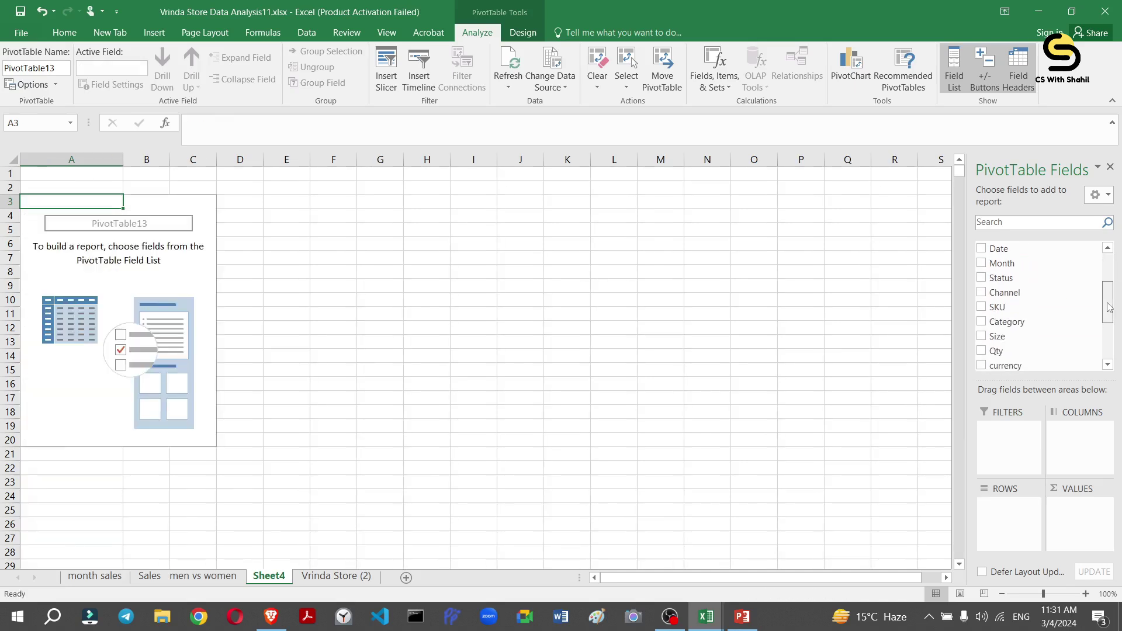
left_click(982, 276)
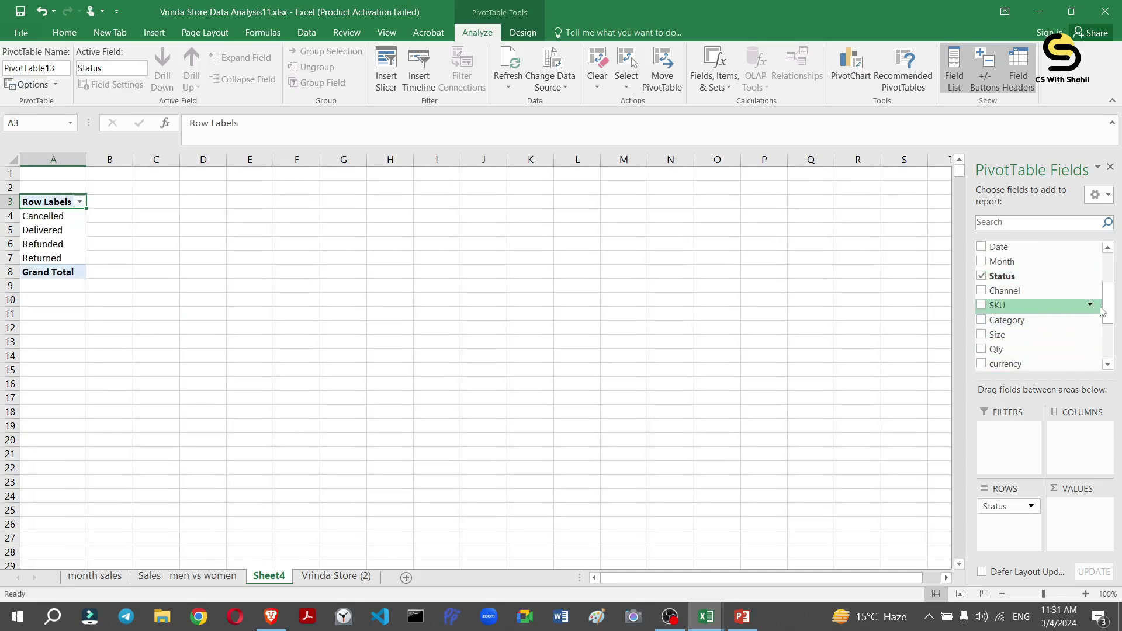
left_click_drag(1107, 308, 1107, 279)
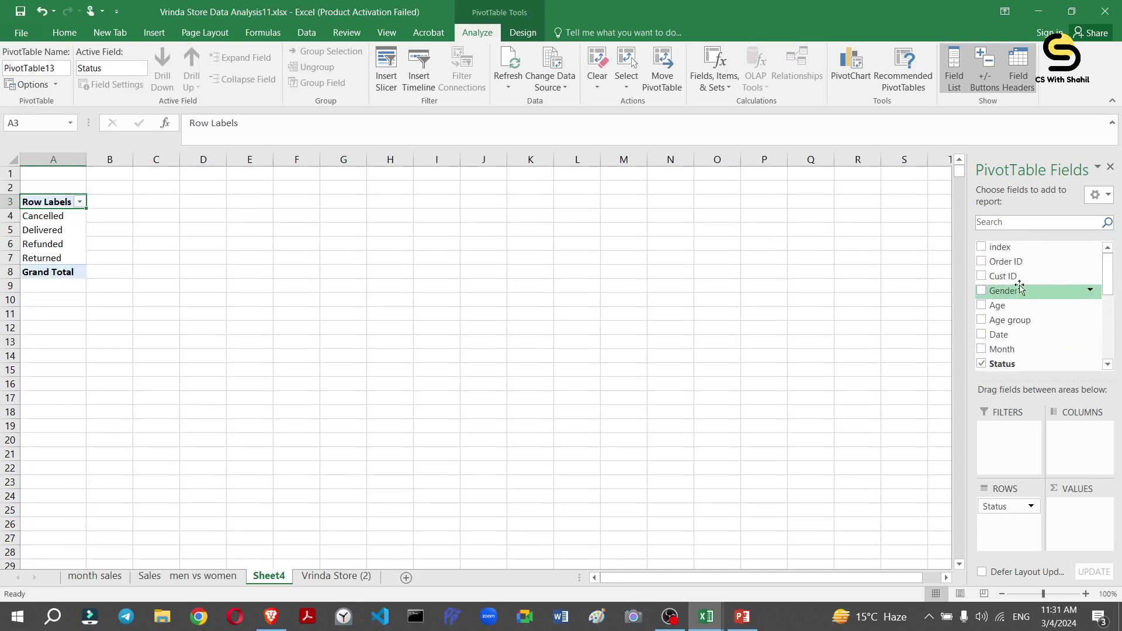
left_click(982, 262)
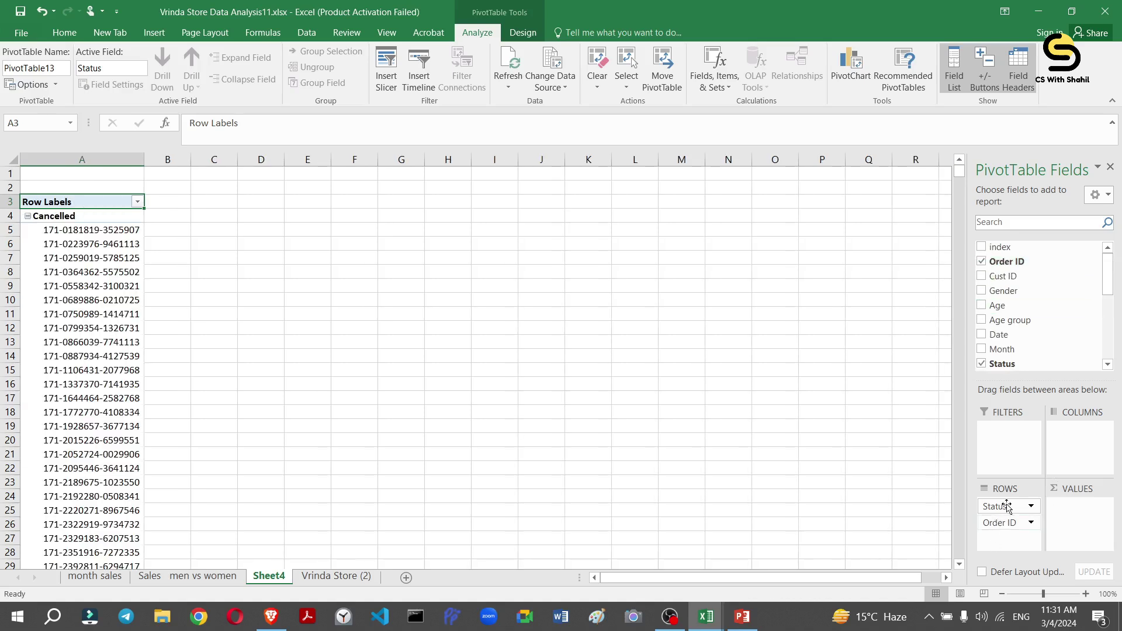
left_click_drag(1001, 525, 1078, 516)
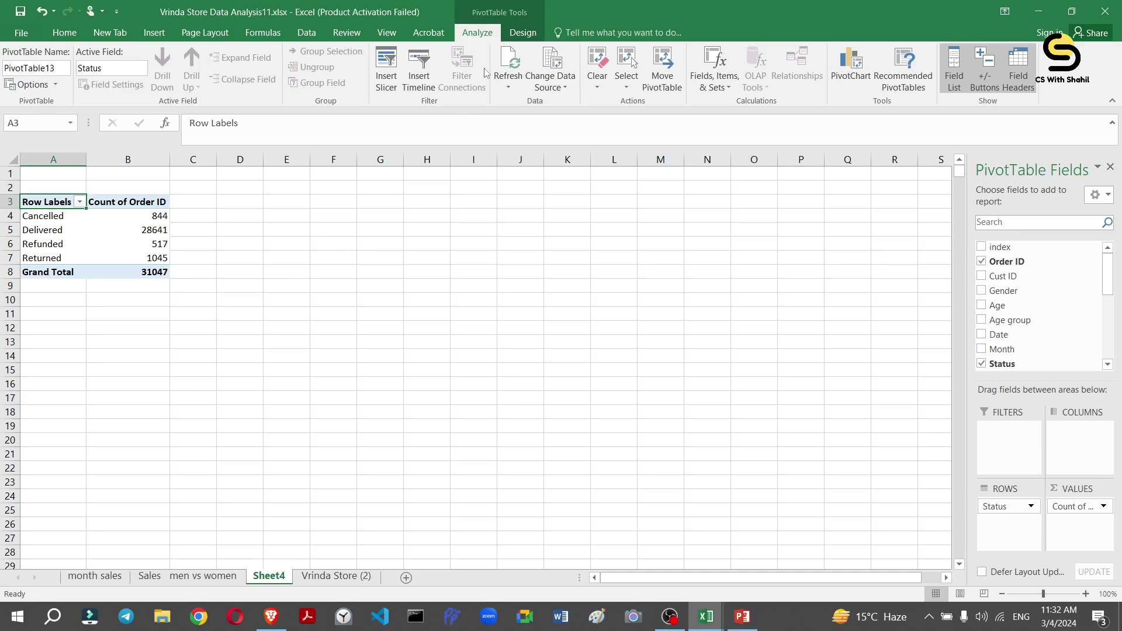
Turn off the grand totals for rows and columns in the order status PivotTable.
left_click(524, 33)
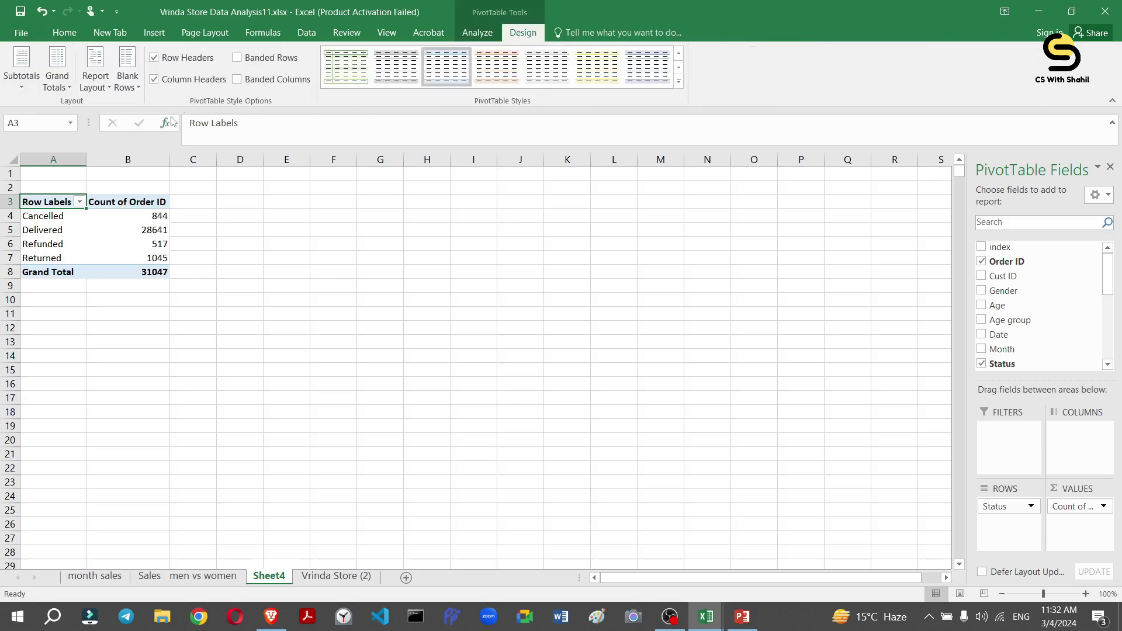
left_click(43, 62)
left_click(94, 111)
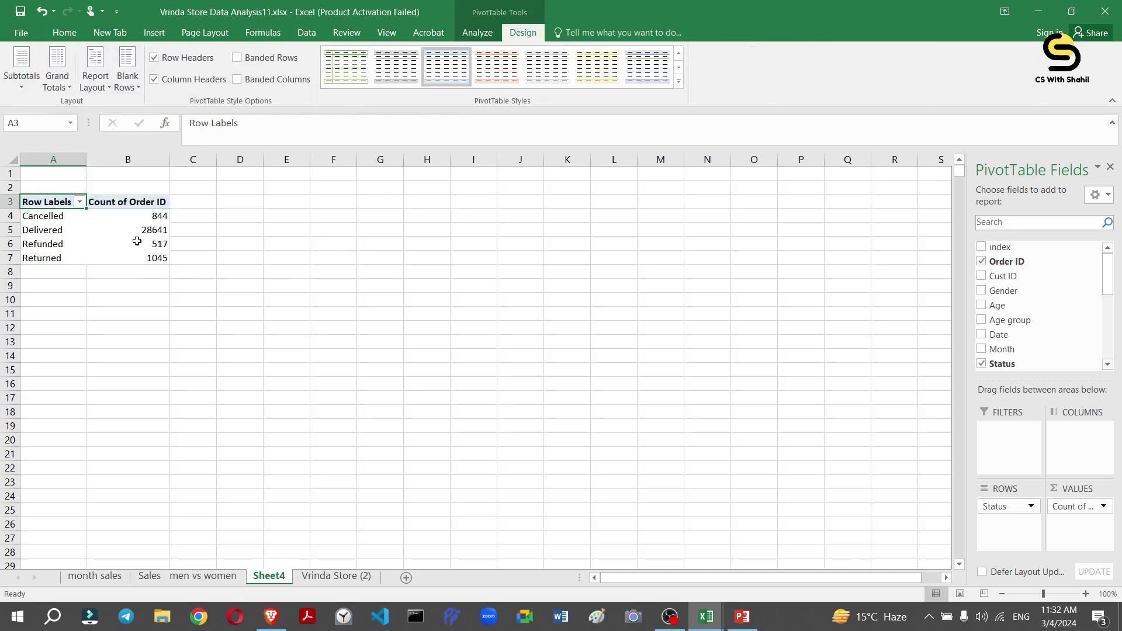
Show the Count of Order ID values as % of Grand Total.
left_click(155, 215)
right_click(155, 215)
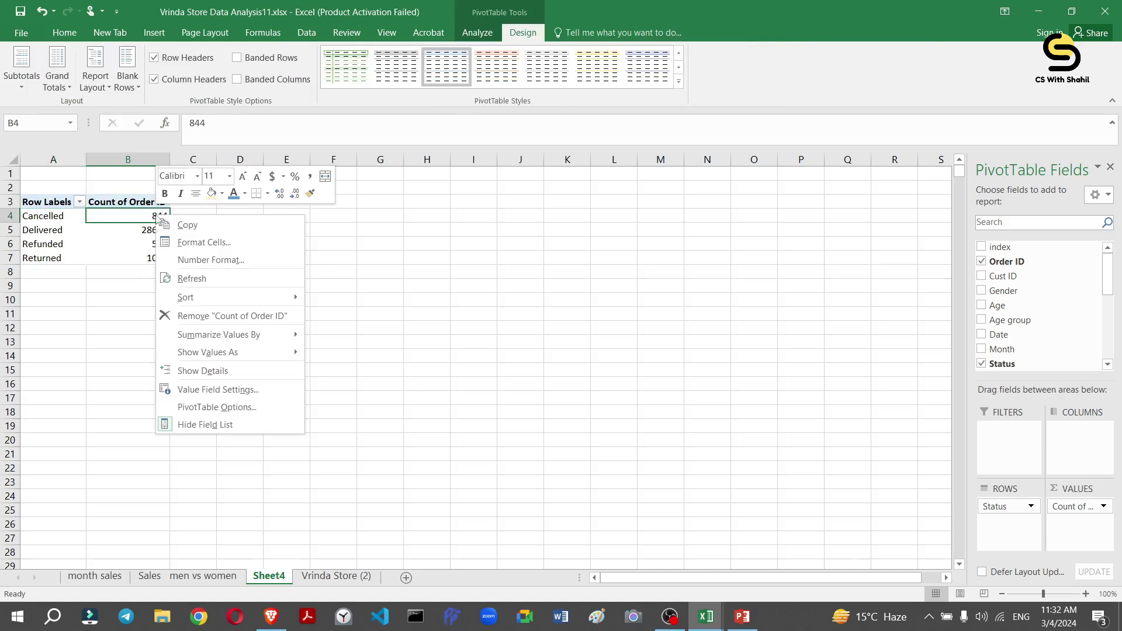
mouse_move(198, 343)
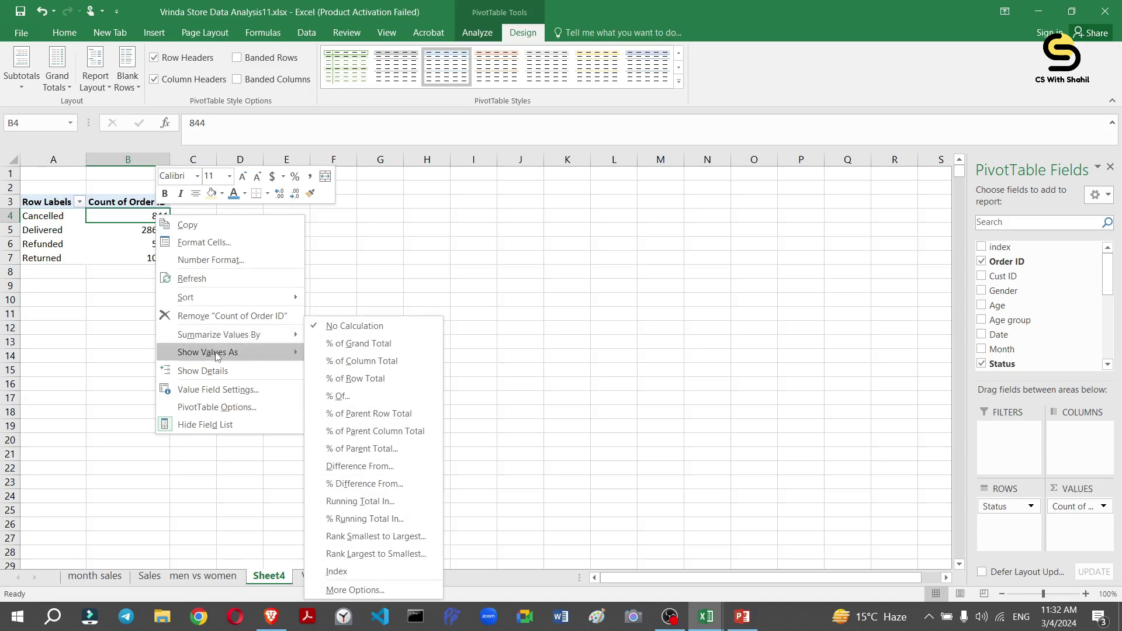
left_click(326, 345)
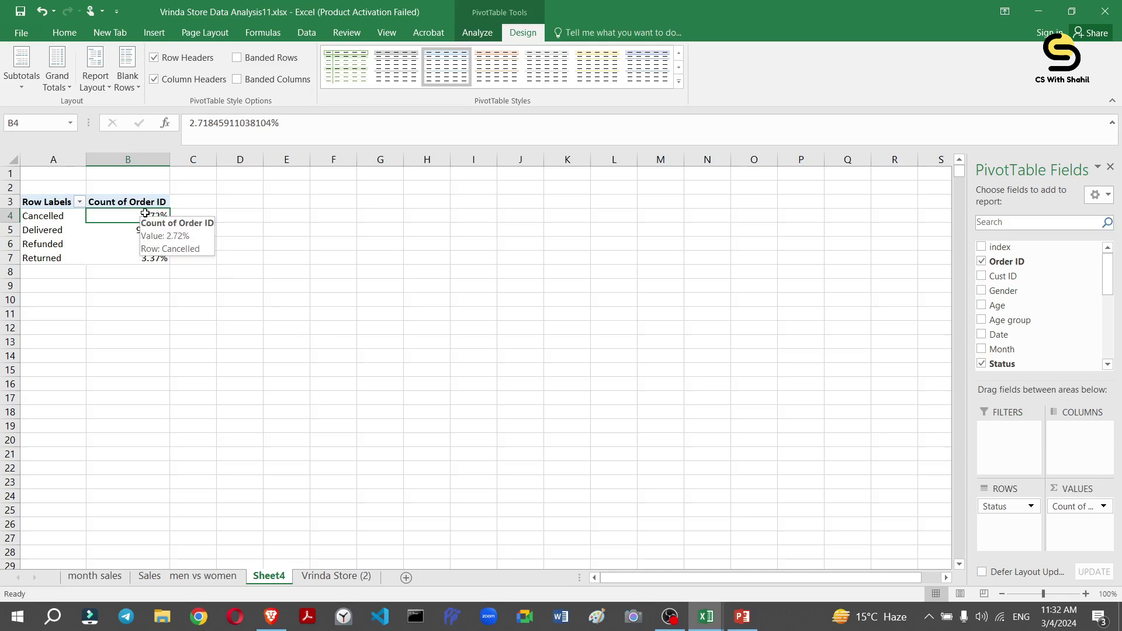
Reduce the Cancelled percentage in cell B4 to zero decimal places.
left_click(306, 30)
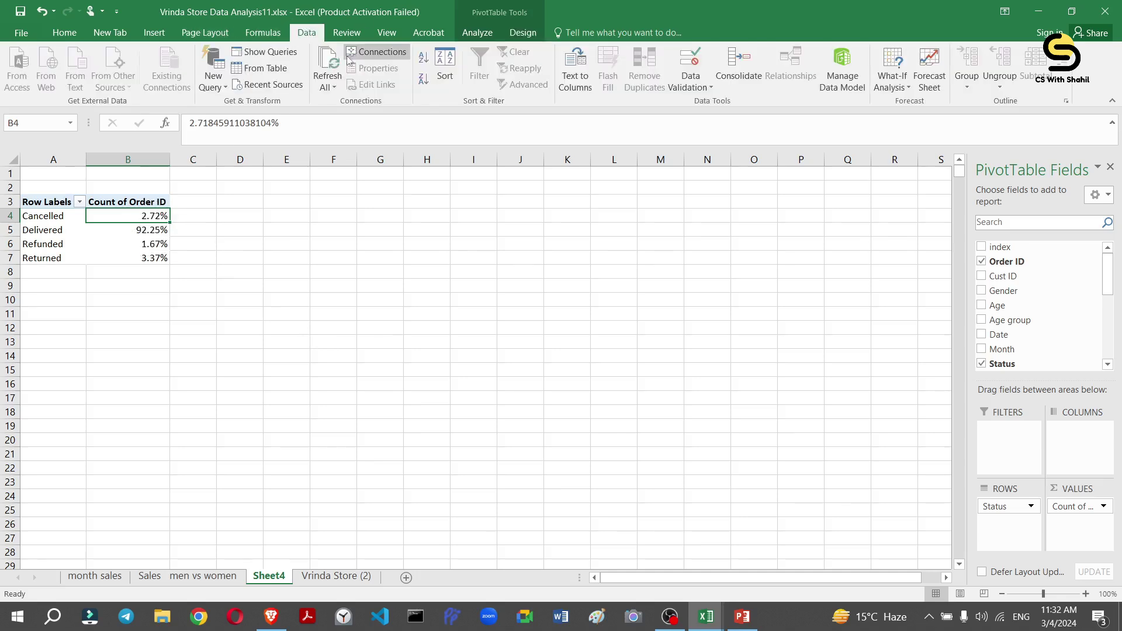
left_click(64, 31)
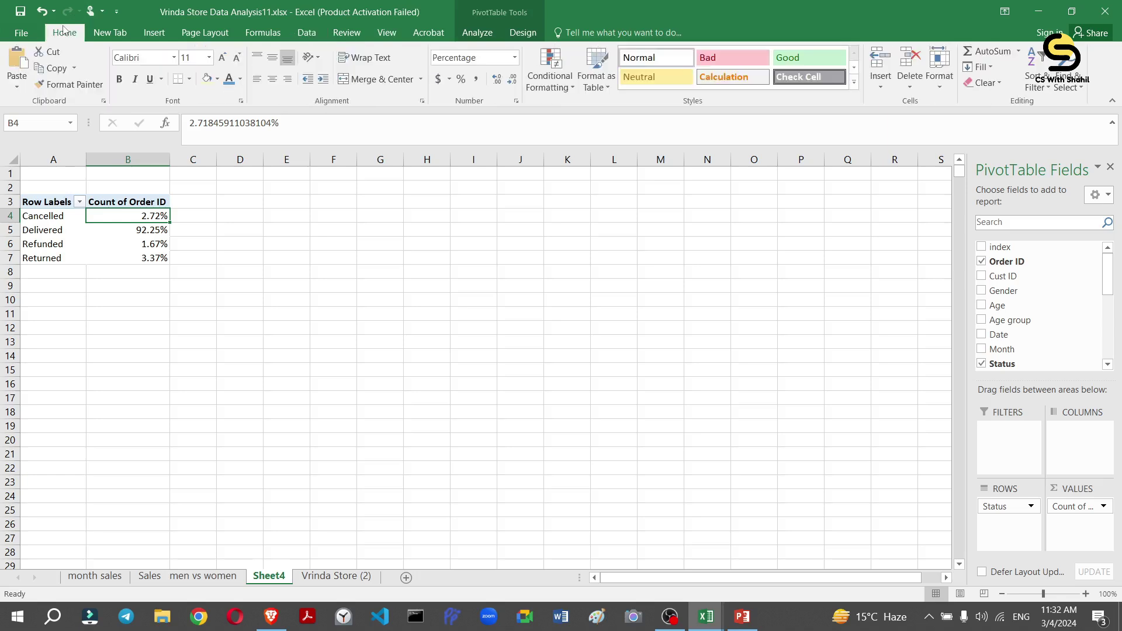
left_click(512, 80)
left_click(512, 79)
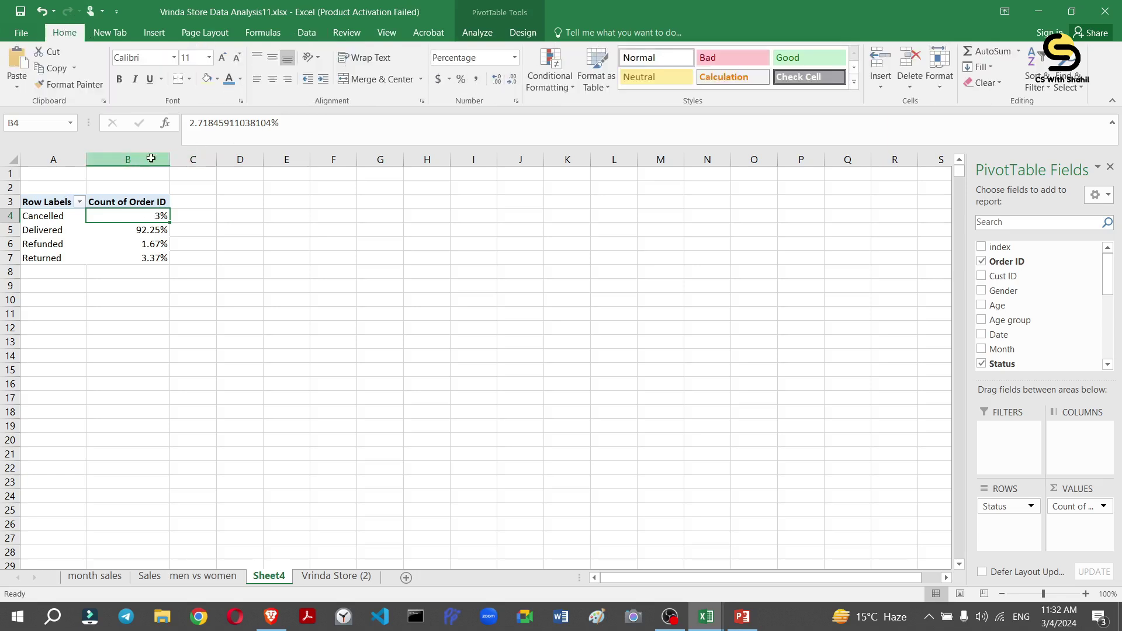
left_click(128, 159)
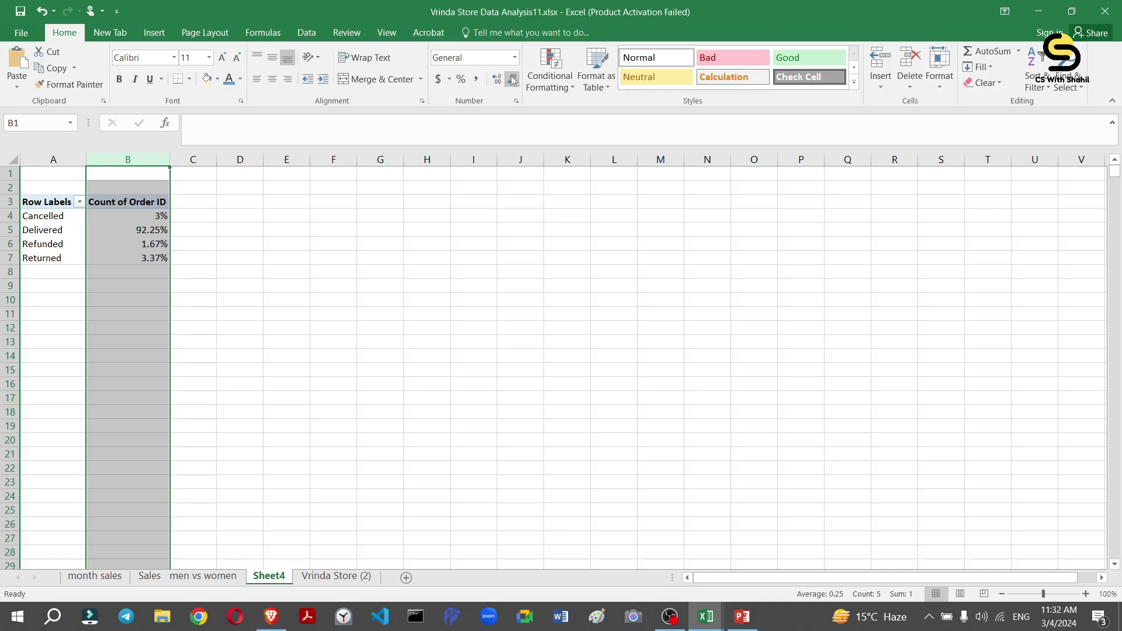
left_click(137, 226)
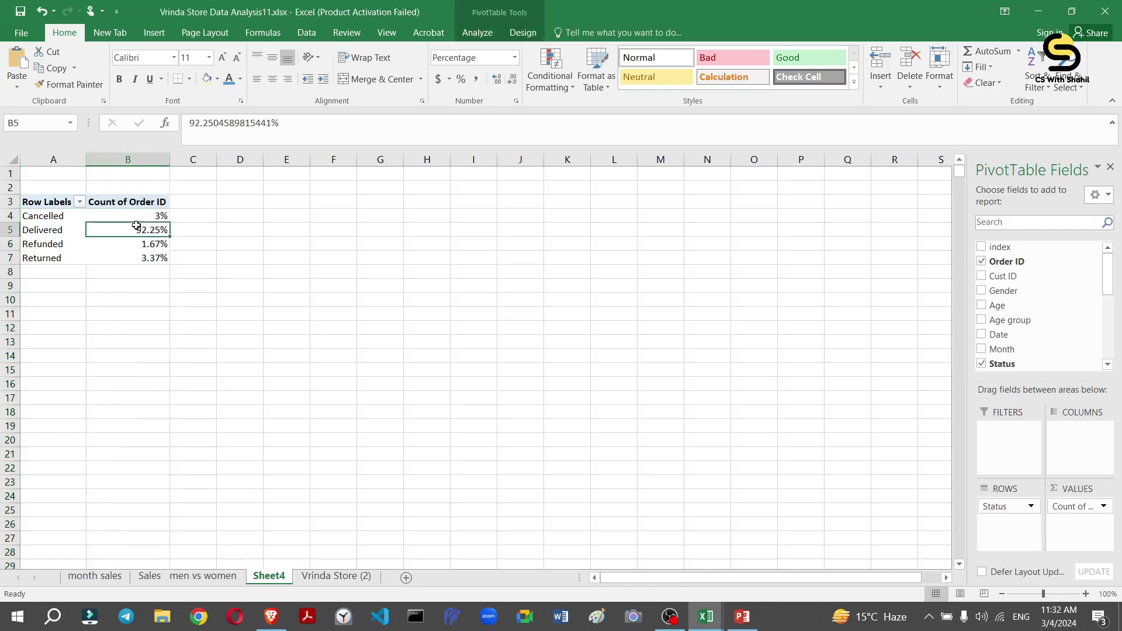
left_click(140, 215)
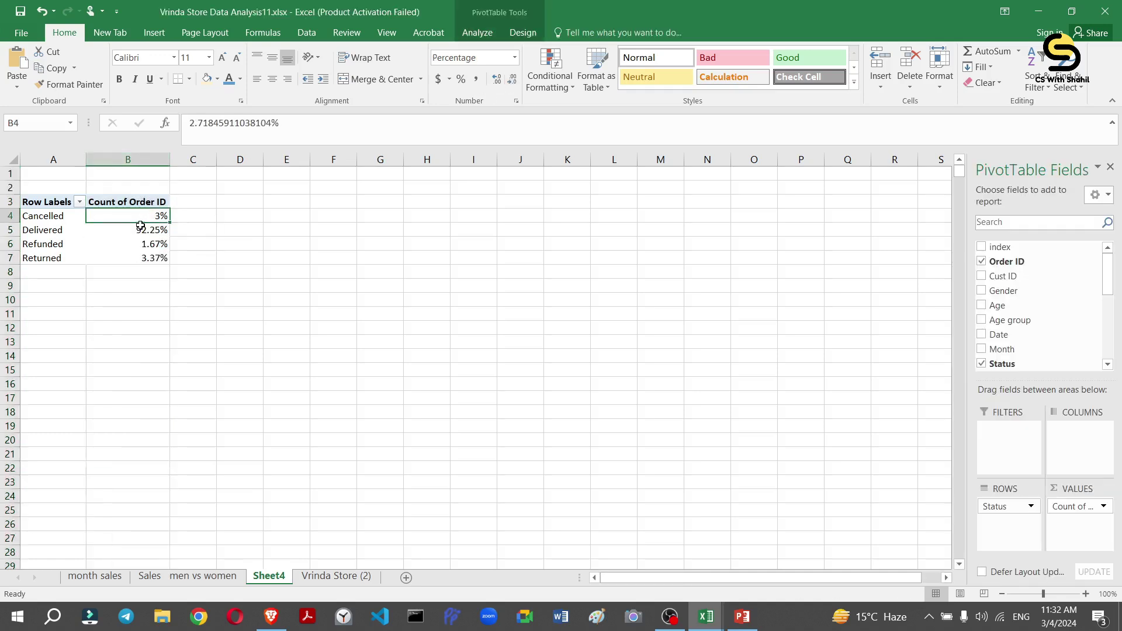
double_click(141, 226)
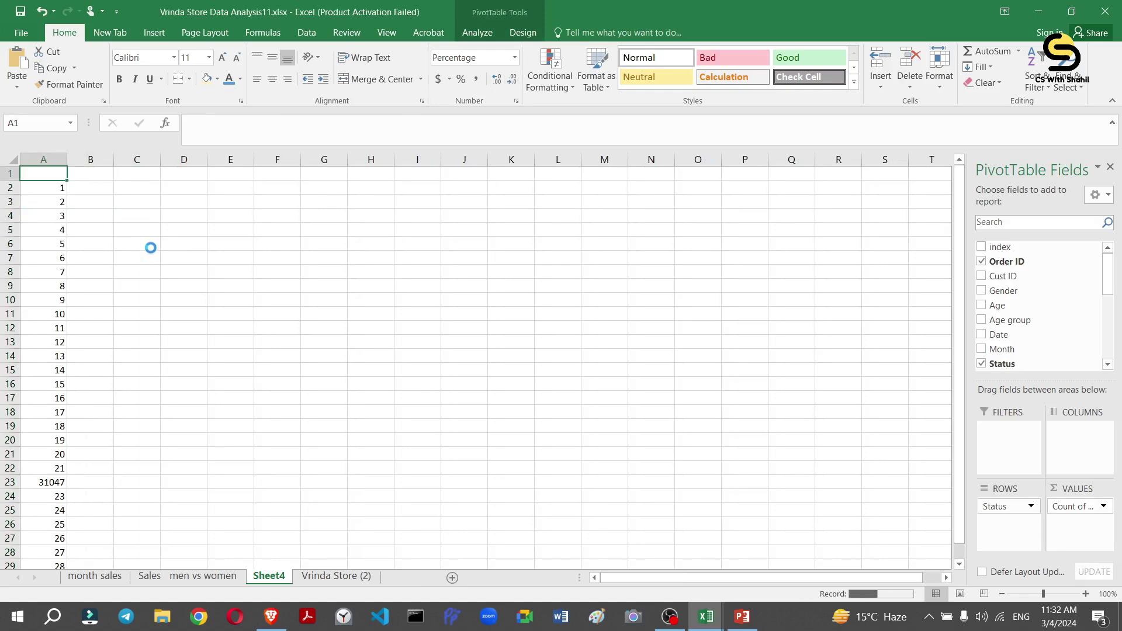
key("ctrl+z")
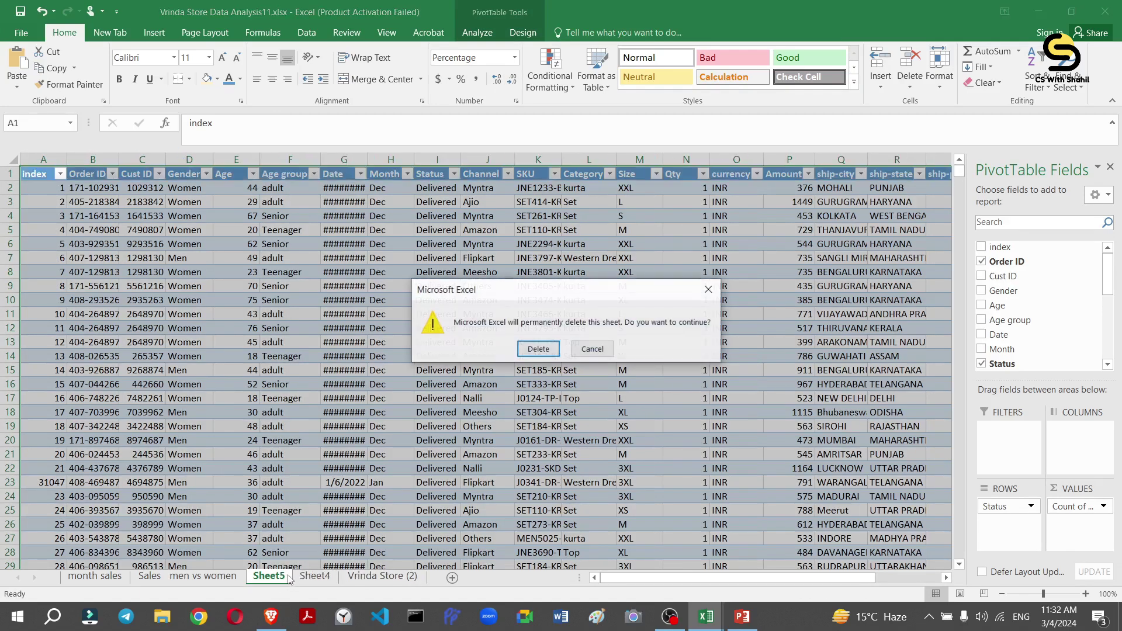
left_click(539, 349)
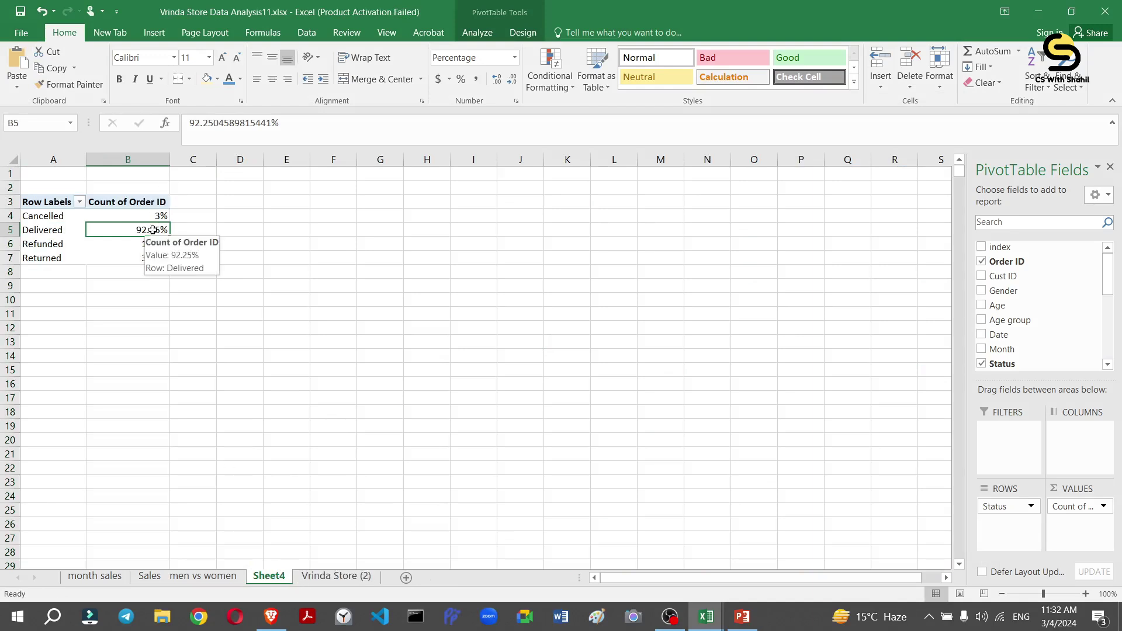
Reduce the Delivered, Refunded and Returned percentages in cells B5 to B7 to zero decimal places.
left_click(513, 80)
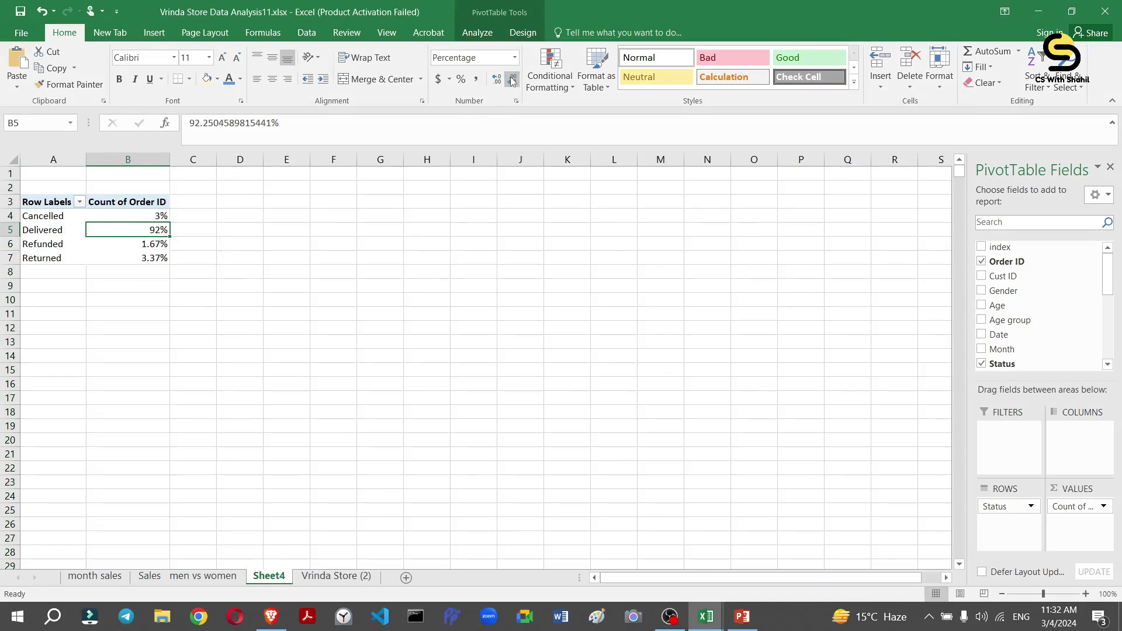
left_click(136, 249)
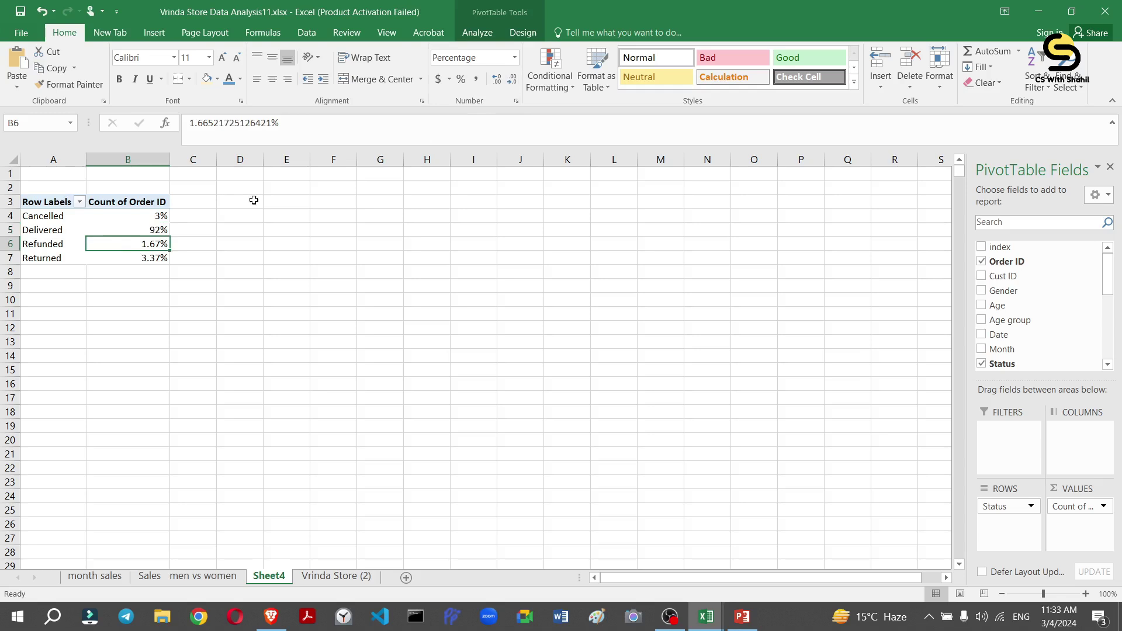
left_click(517, 80)
left_click(518, 81)
left_click(141, 262)
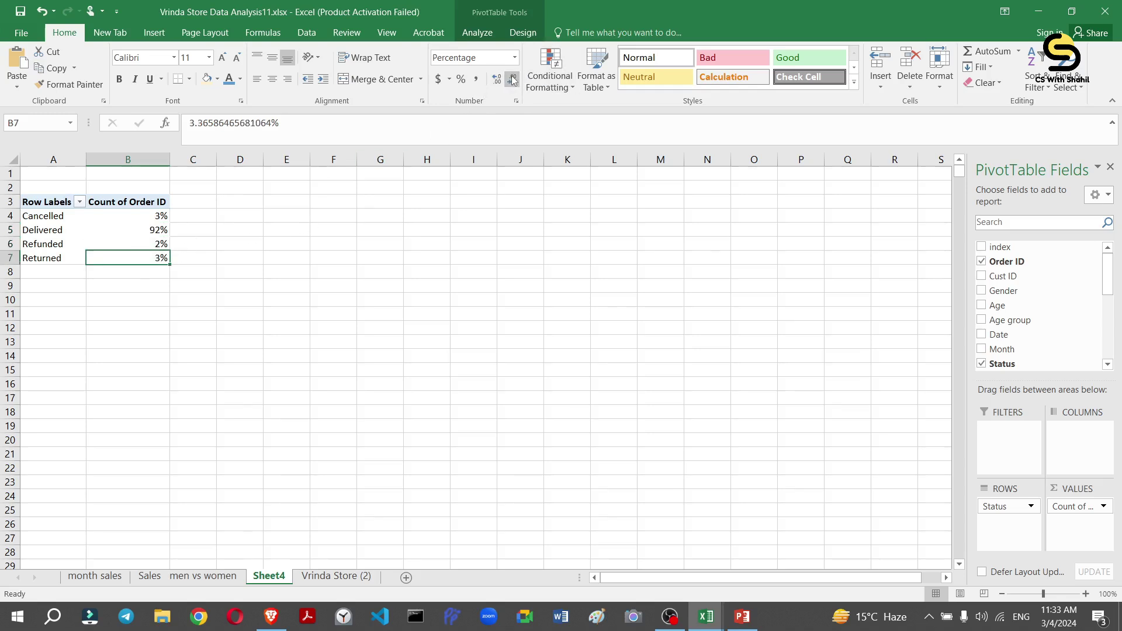
left_click(145, 283)
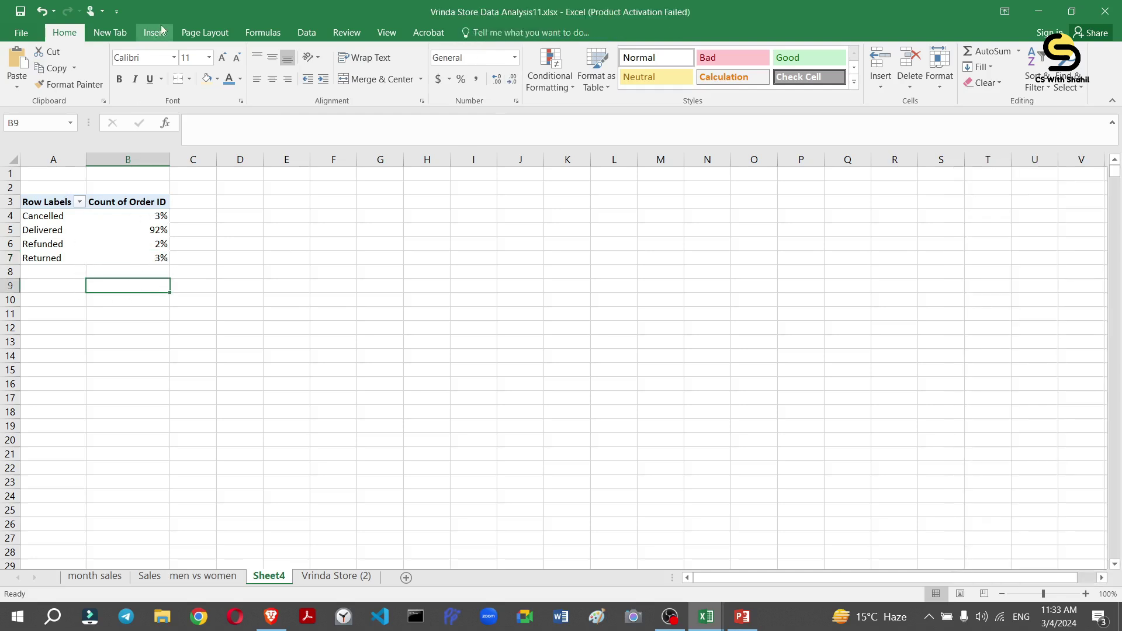
Insert a pie PivotChart from the order status PivotTable.
left_click(306, 33)
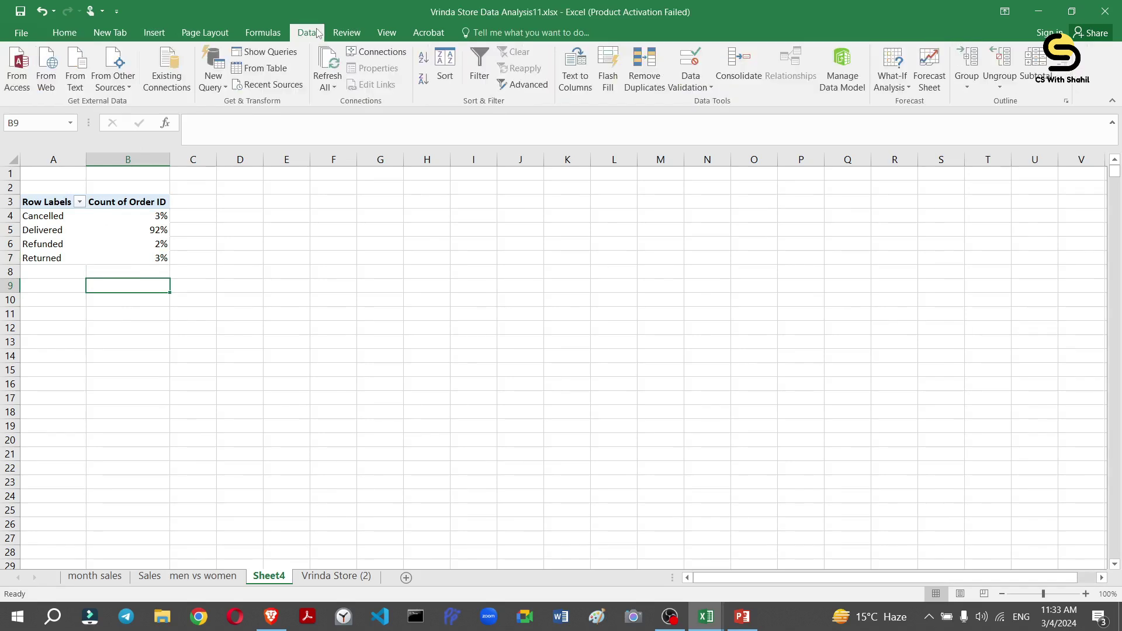
left_click(83, 216)
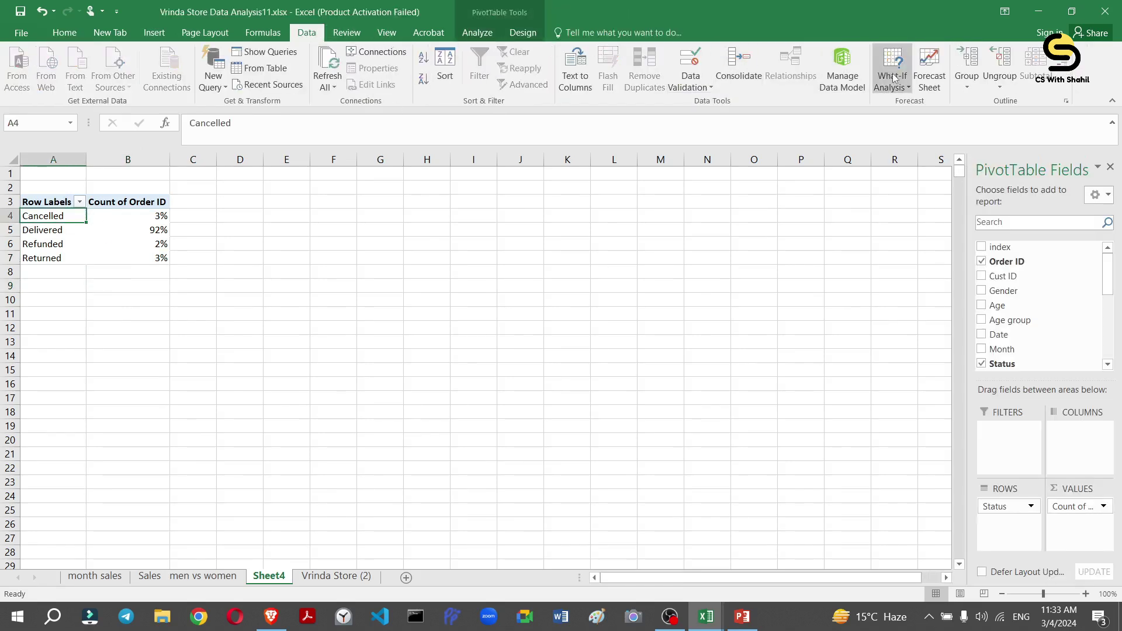
left_click(481, 34)
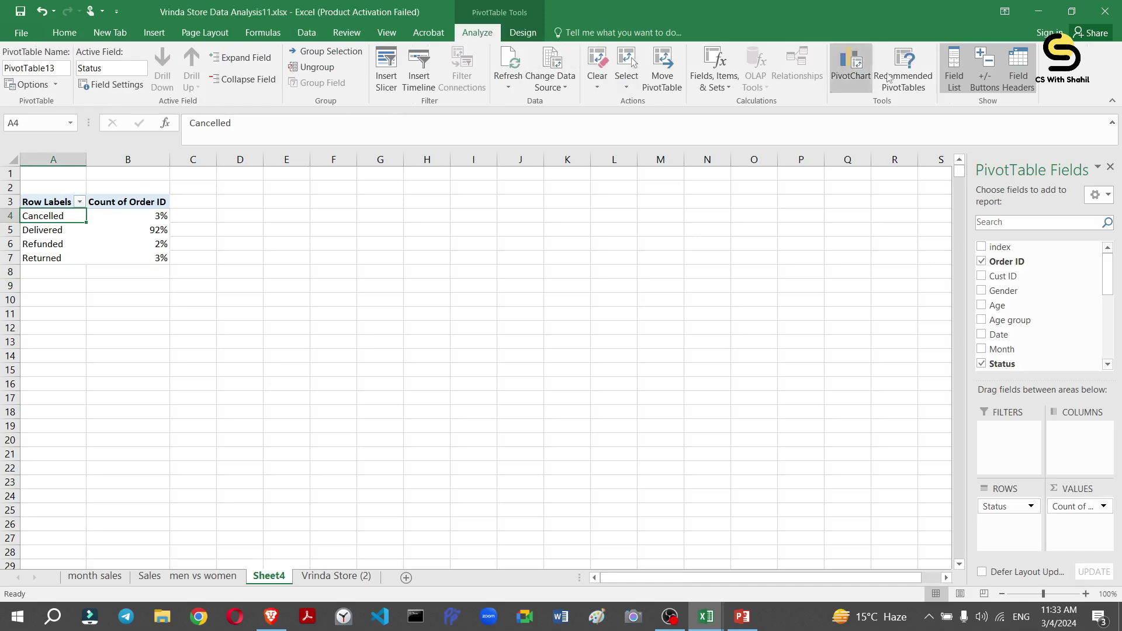
left_click(854, 68)
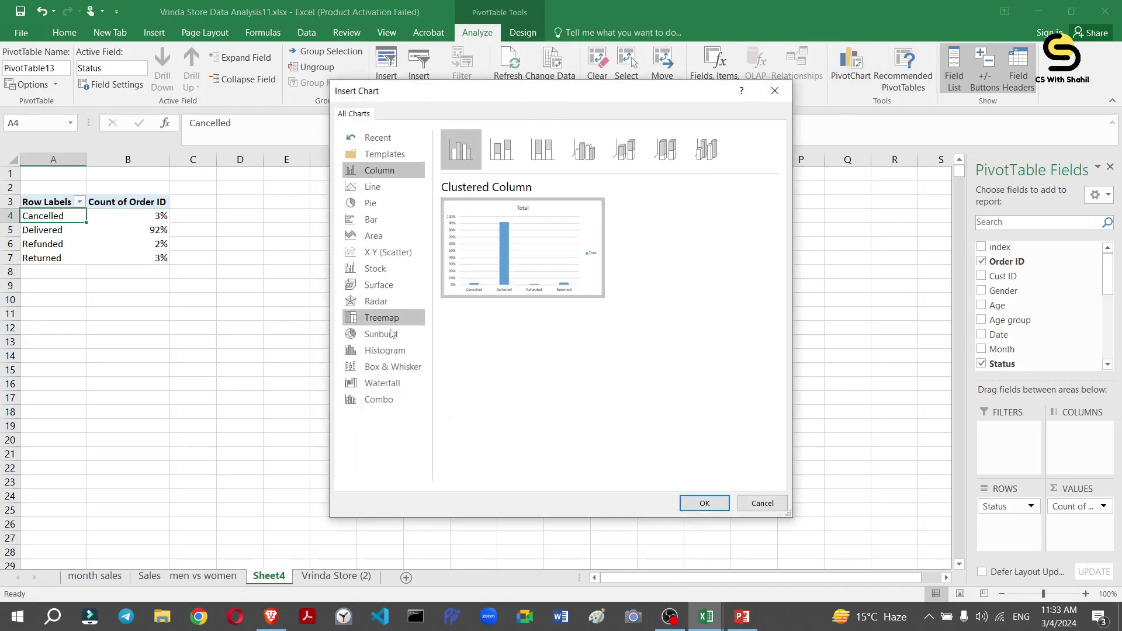
left_click(386, 206)
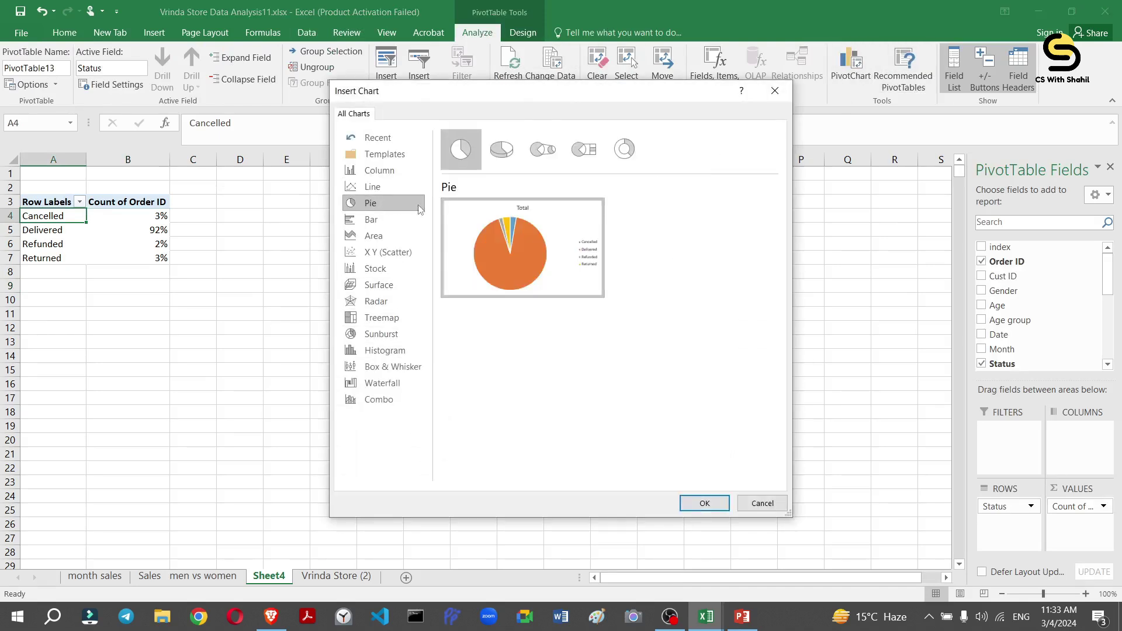
left_click(705, 503)
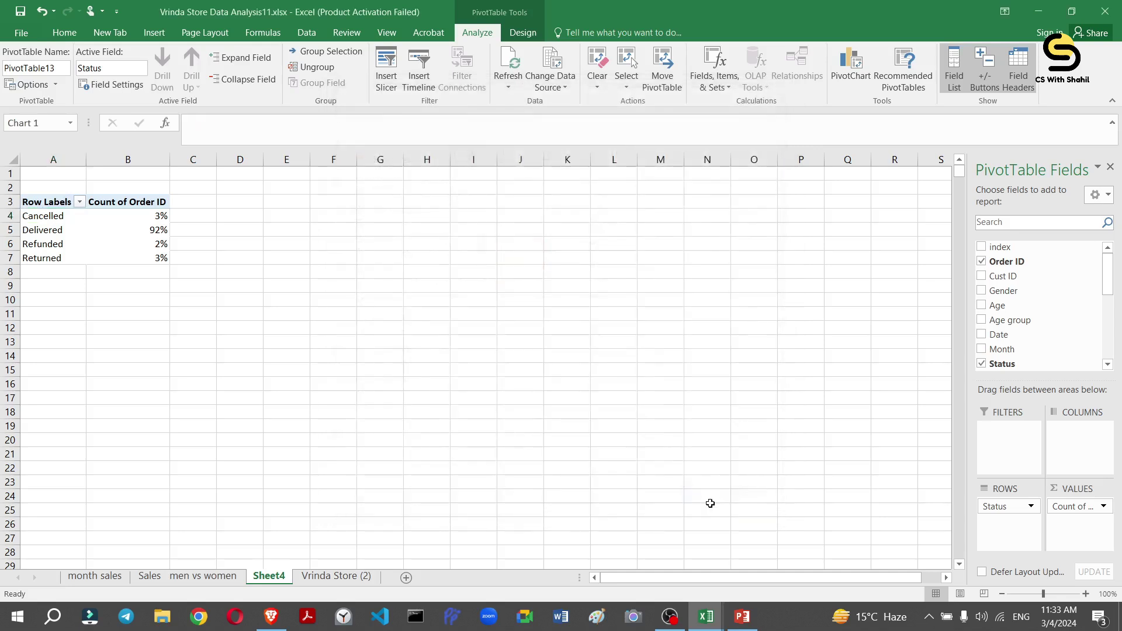
Hide all field buttons on the pie chart and add data labels as data callouts.
right_click(641, 369)
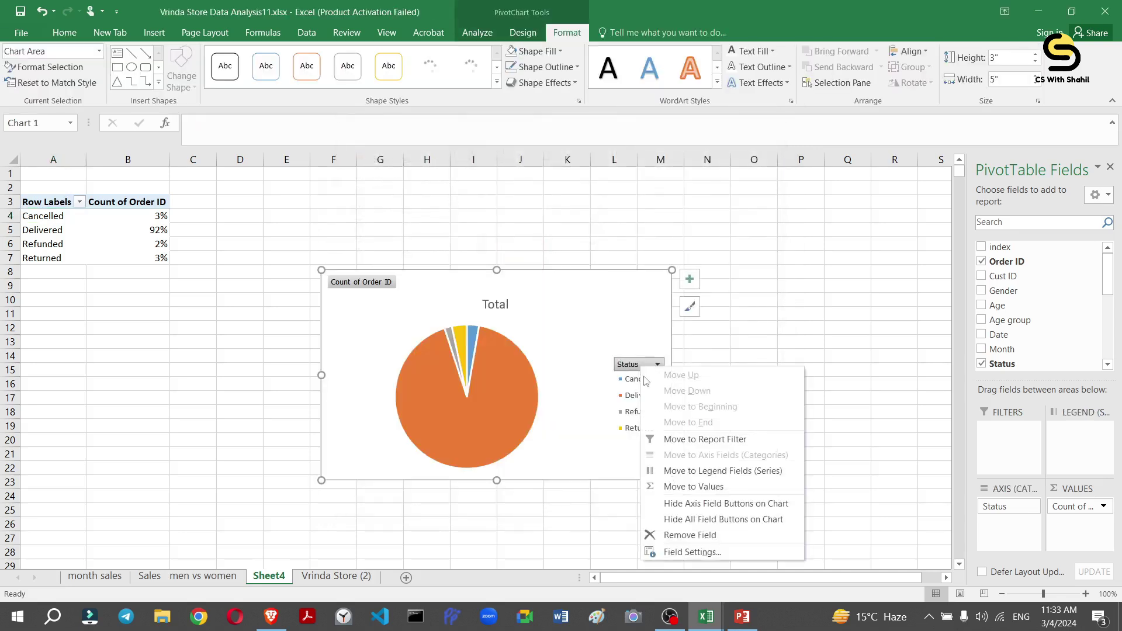
left_click(672, 519)
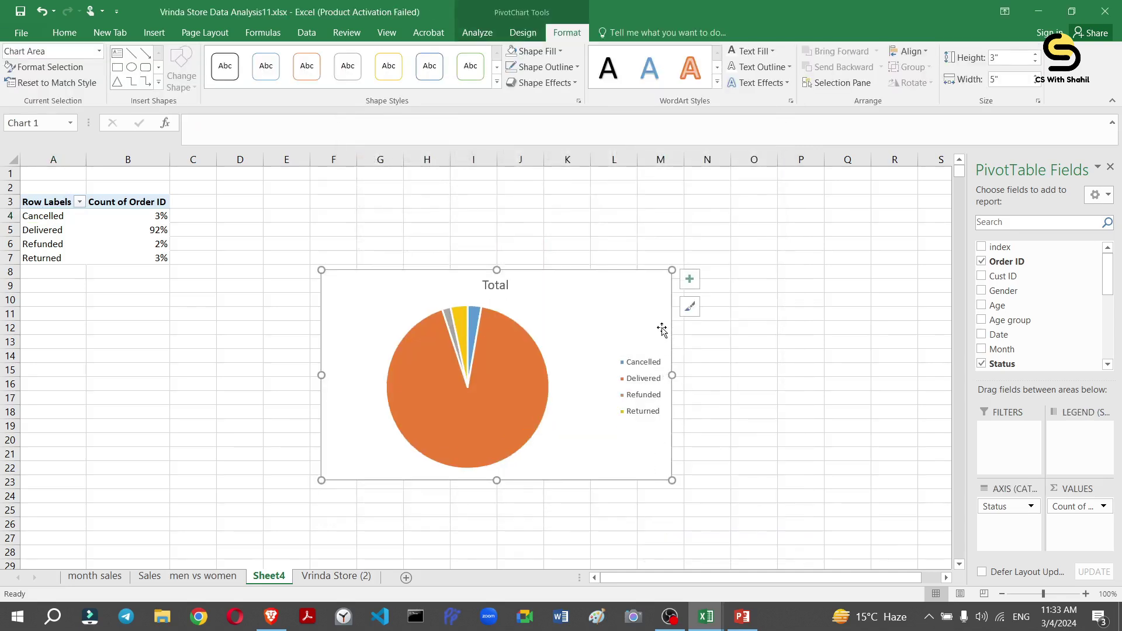
left_click(690, 279)
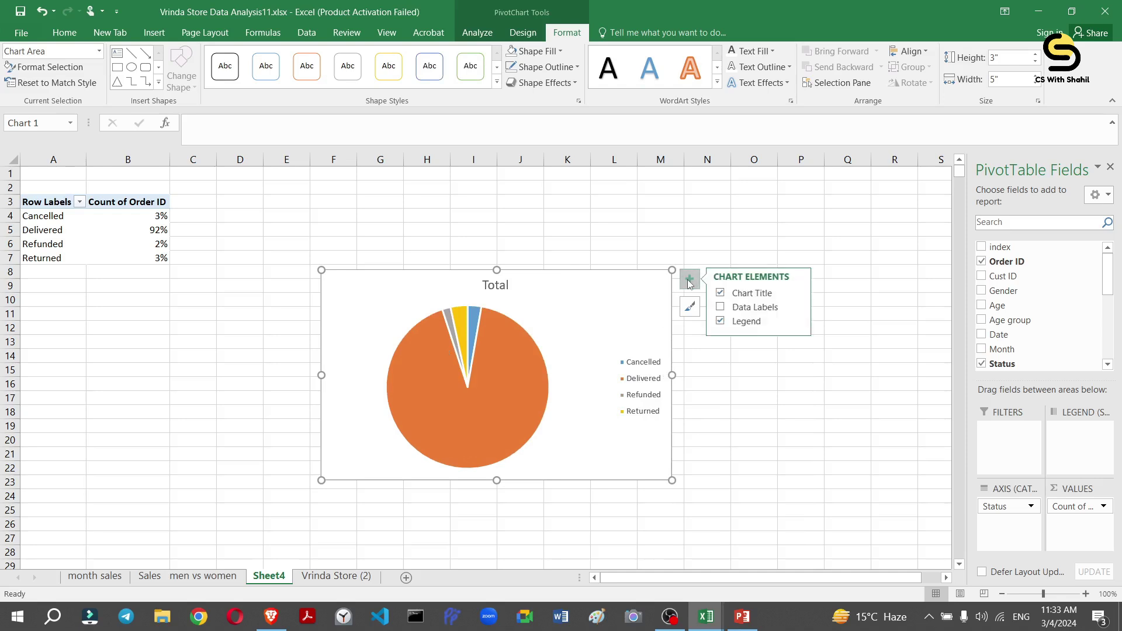
left_click(796, 305)
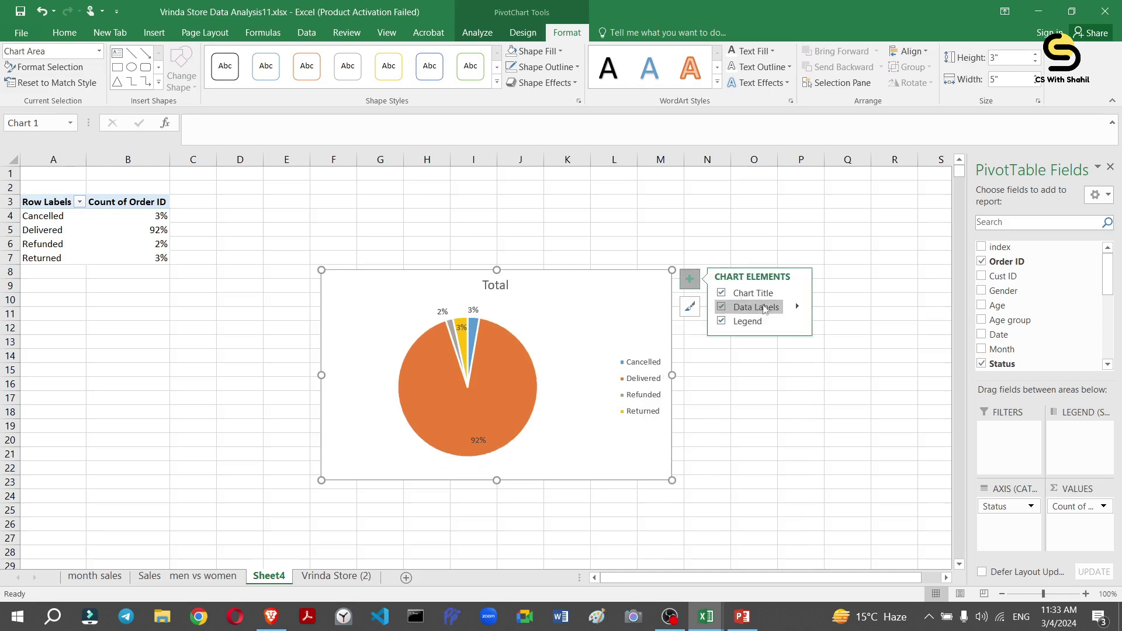
left_click(798, 309)
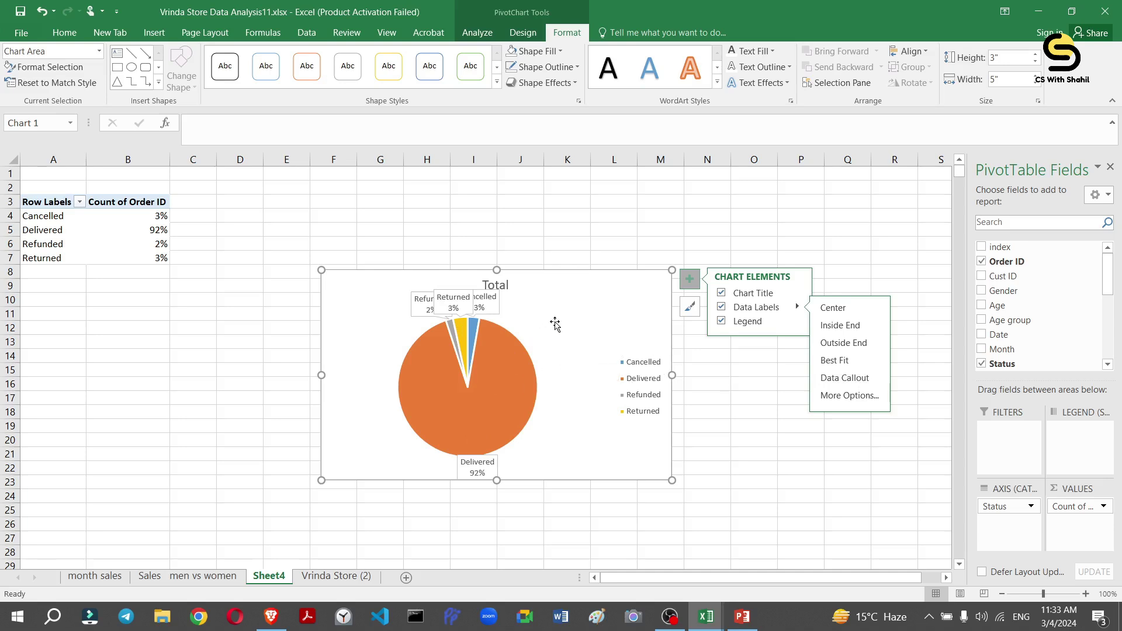
Increase the pie's angle of first slice until the small Refunded, Returned and Cancelled slices point to the right side of the chart.
left_click(493, 349)
left_click(492, 349)
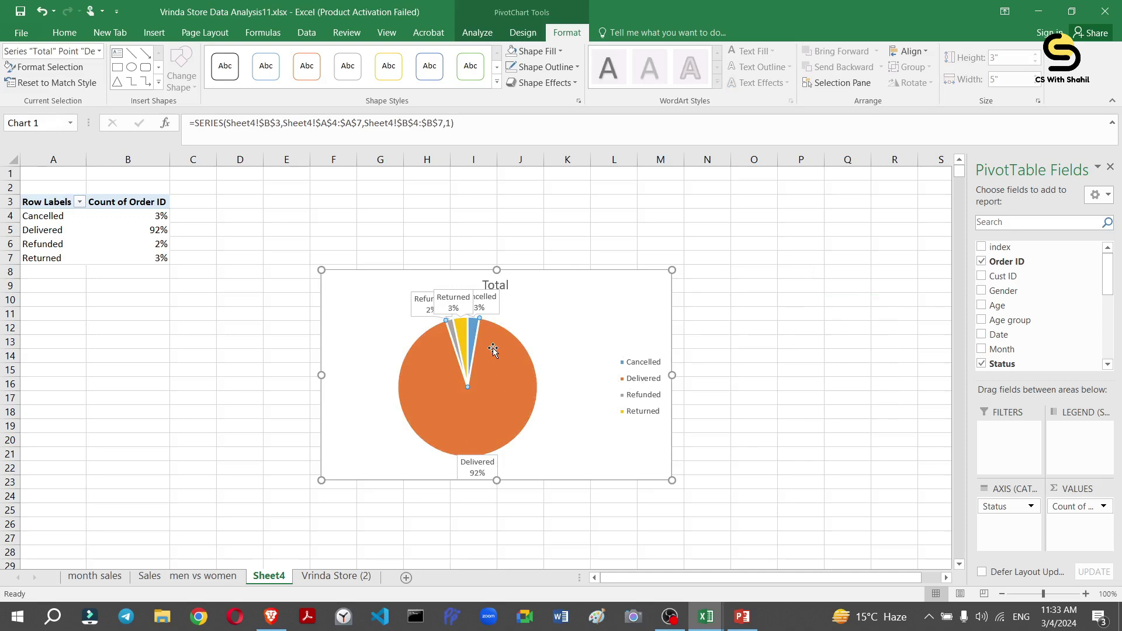
double_click(493, 350)
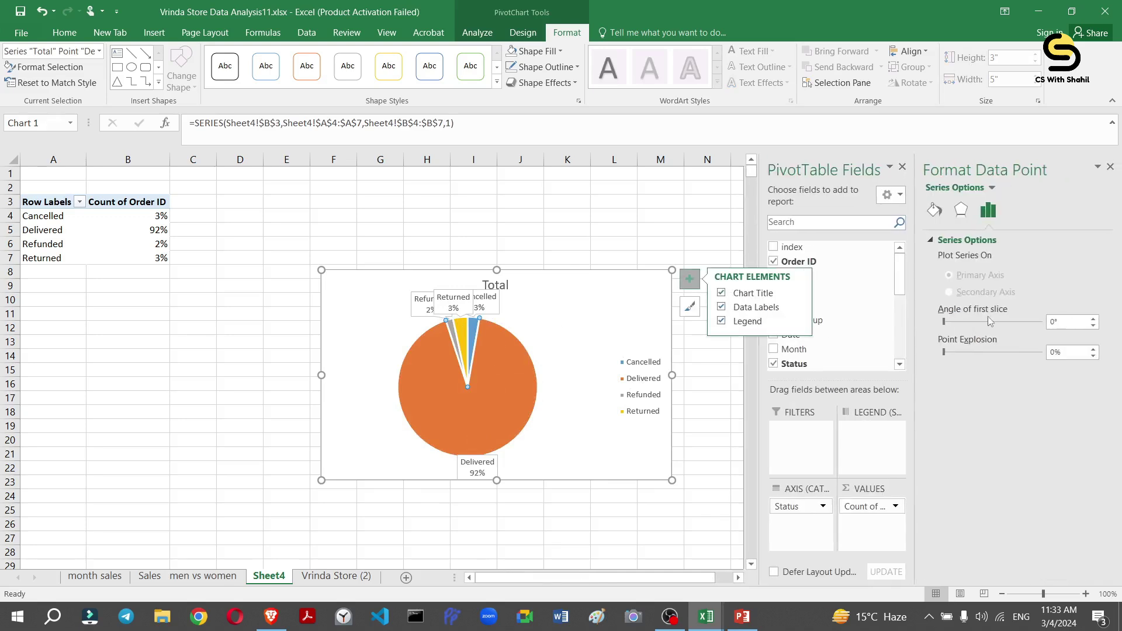
left_click(966, 326)
left_click(968, 326)
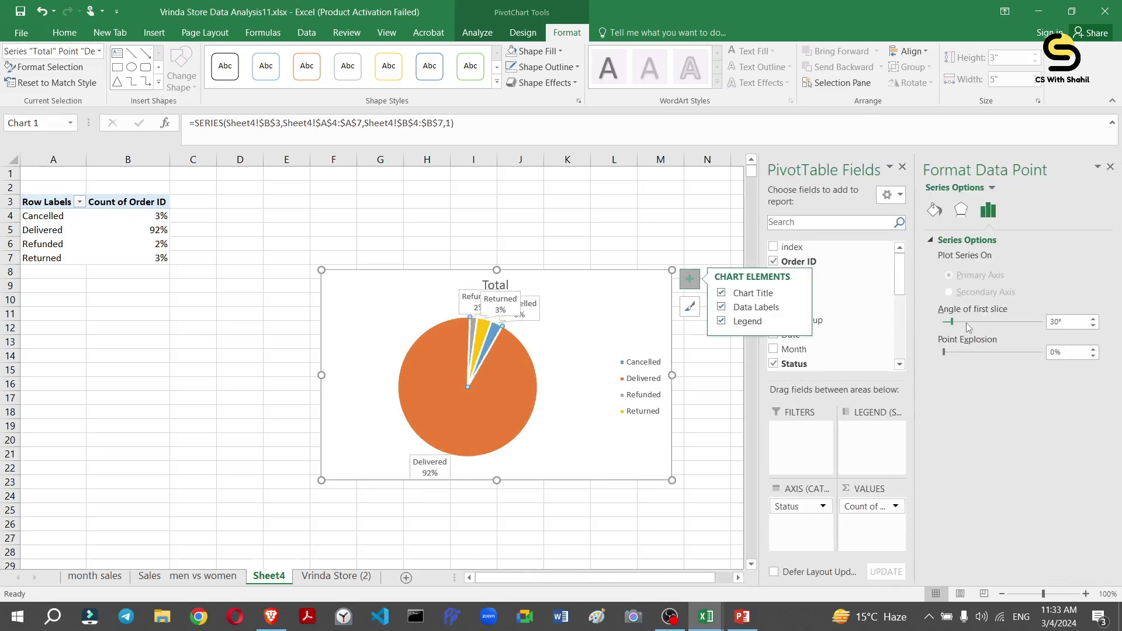
left_click(969, 326)
left_click(970, 326)
left_click(970, 326)
left_click(968, 321)
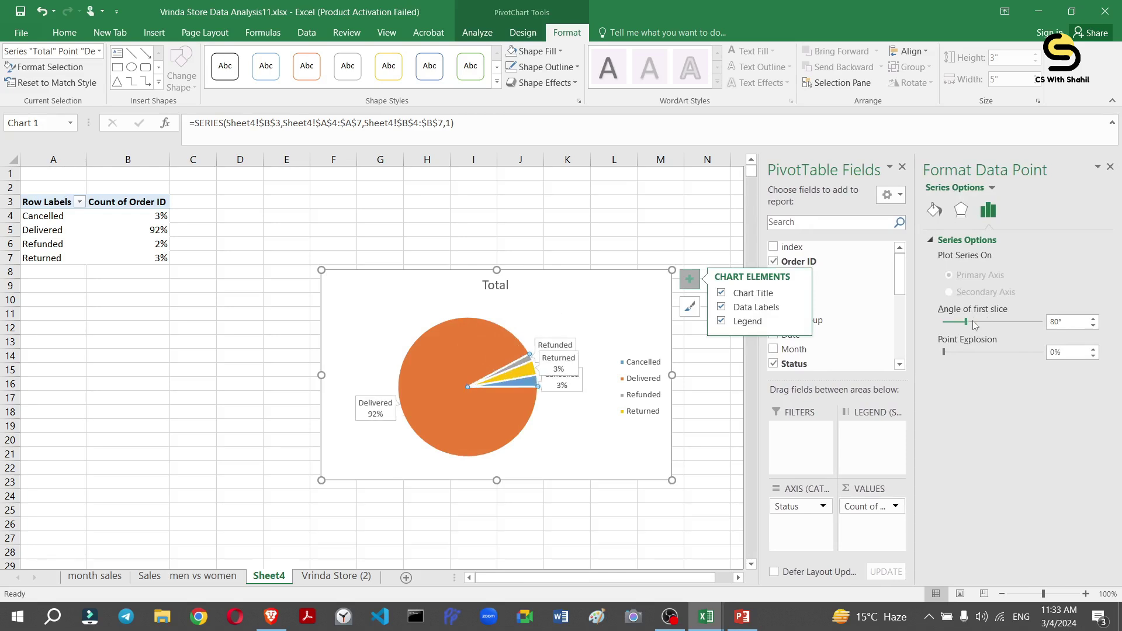
left_click(973, 321)
Remove the legend from the order status pie chart.
left_click(609, 326)
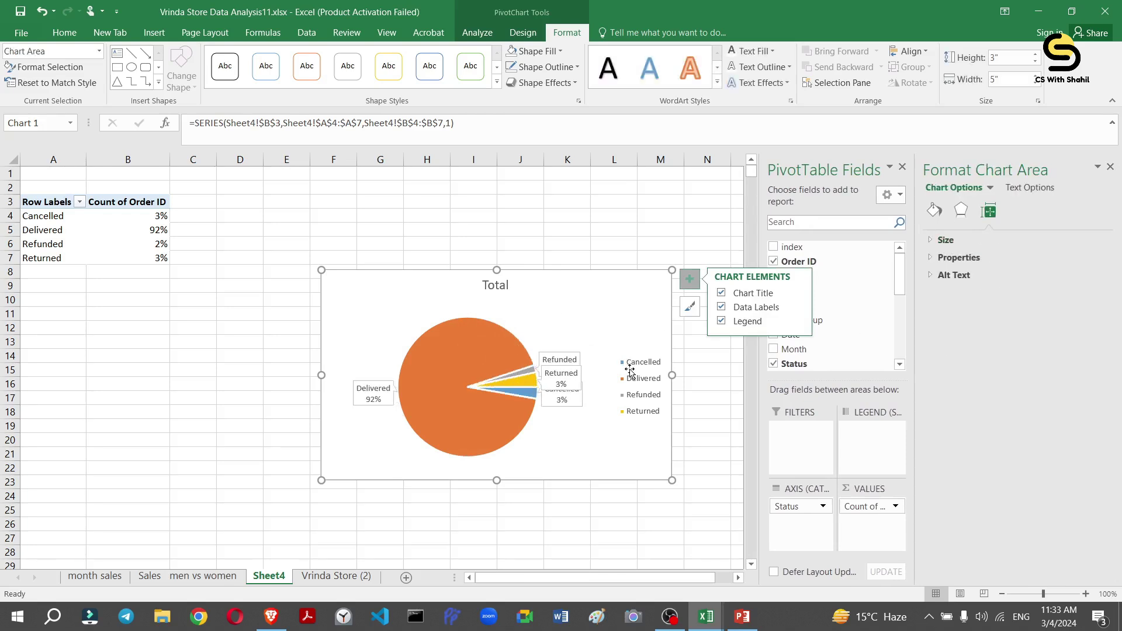
left_click(629, 371)
left_click(724, 320)
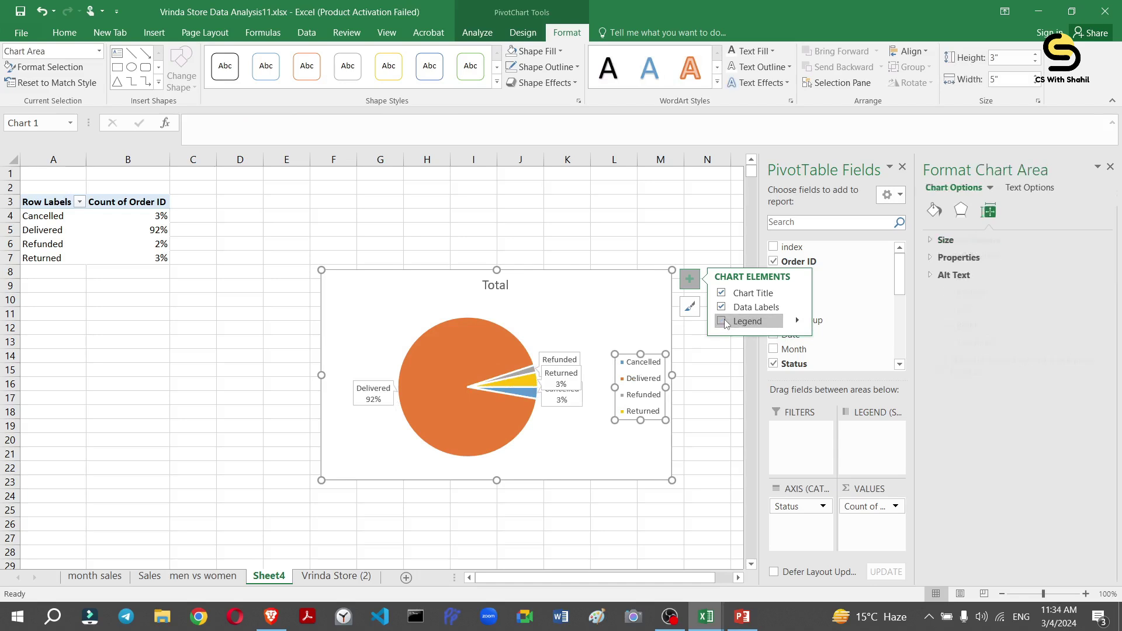
Replace the pie chart's title with "Sales: order status", ending it with a line break.
left_click(498, 288)
double_click(498, 287)
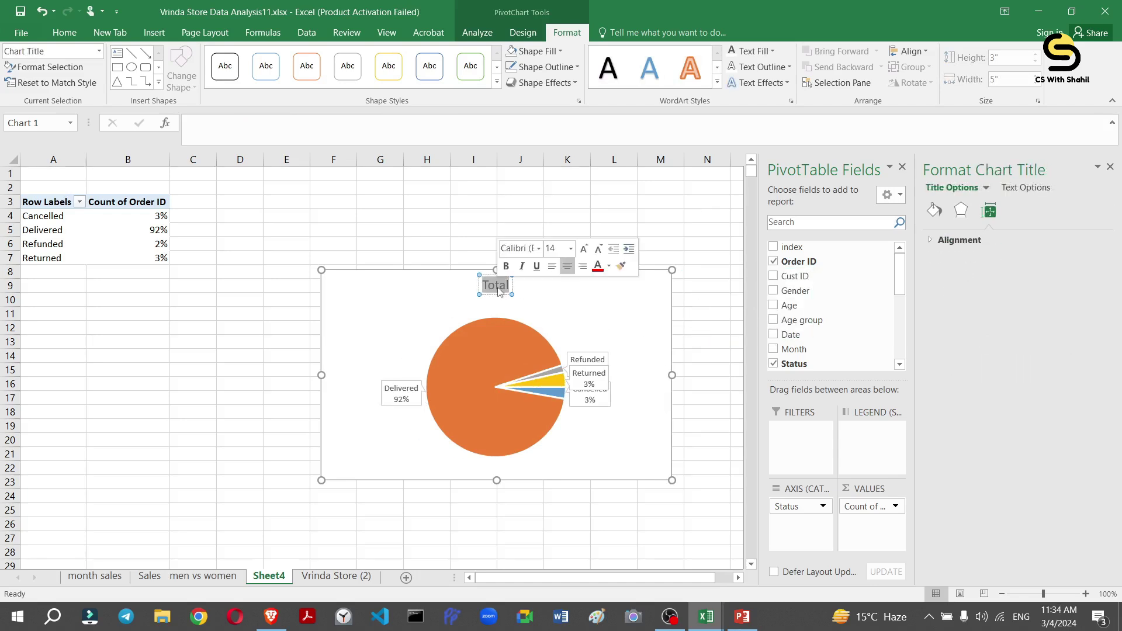
type("Sale")
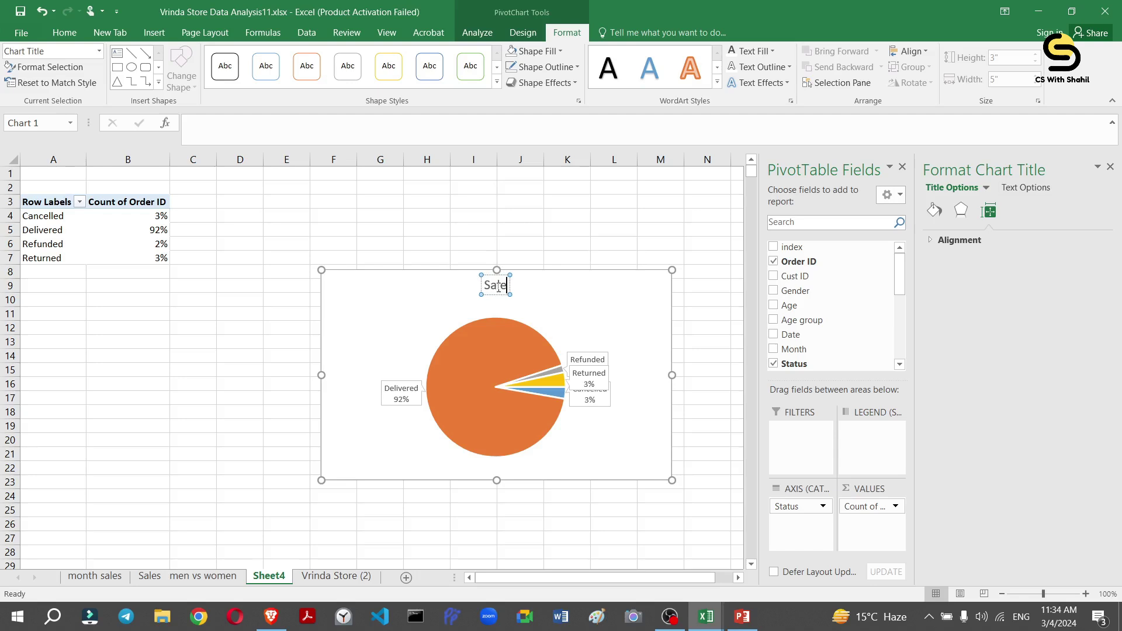
type("s: order s")
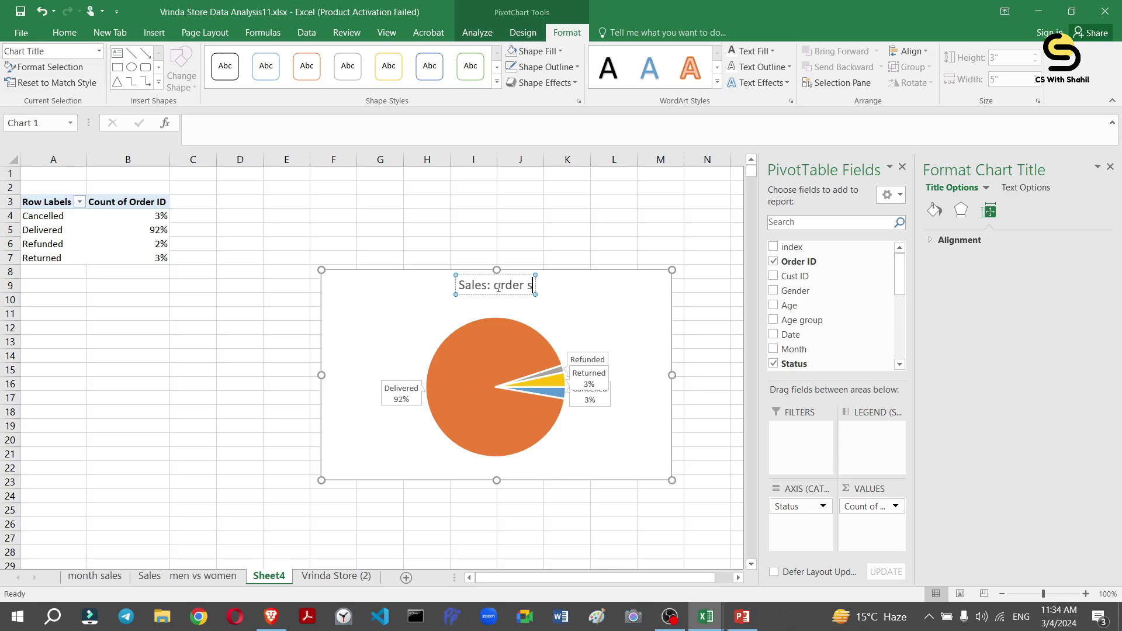
type("tatus")
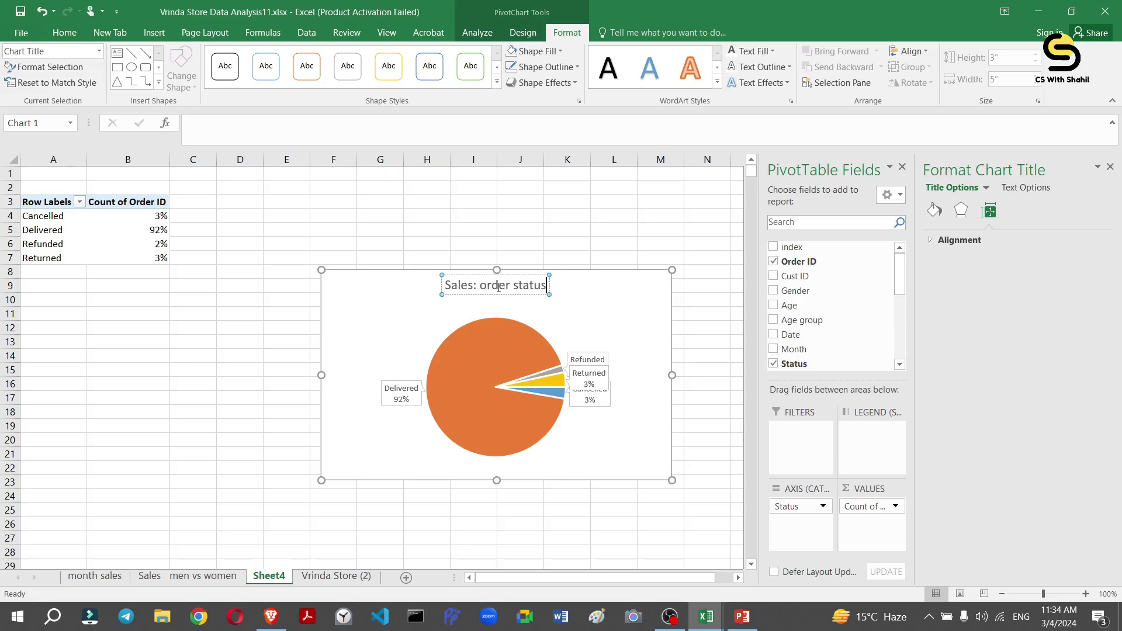
key("Return")
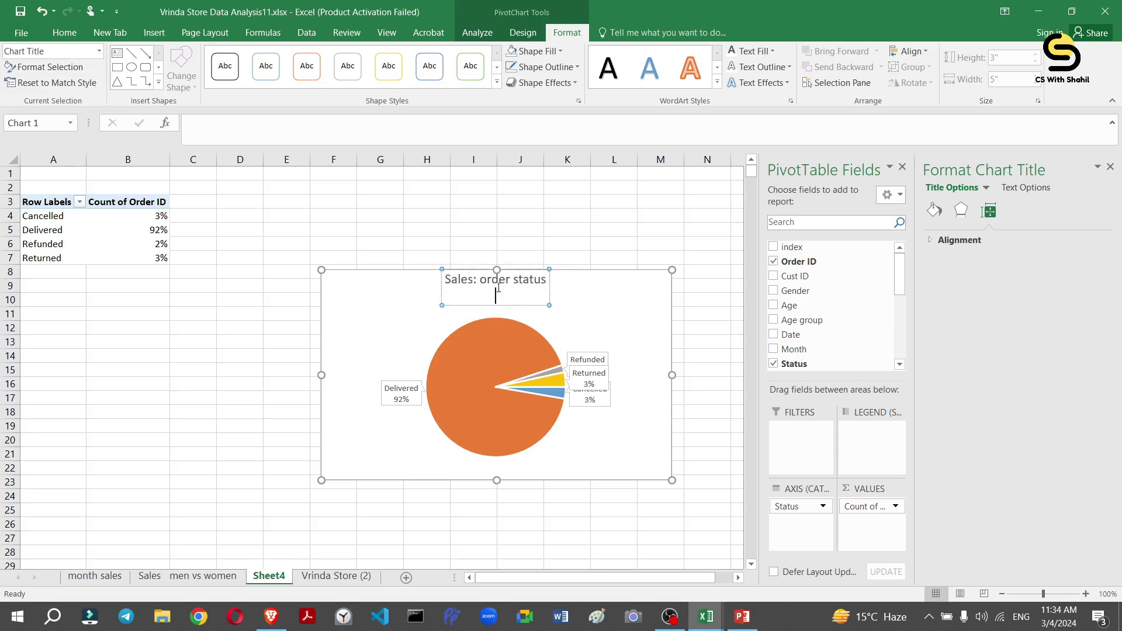
Remove the shape fill and outline from all data labels of the pie chart.
left_click(593, 362)
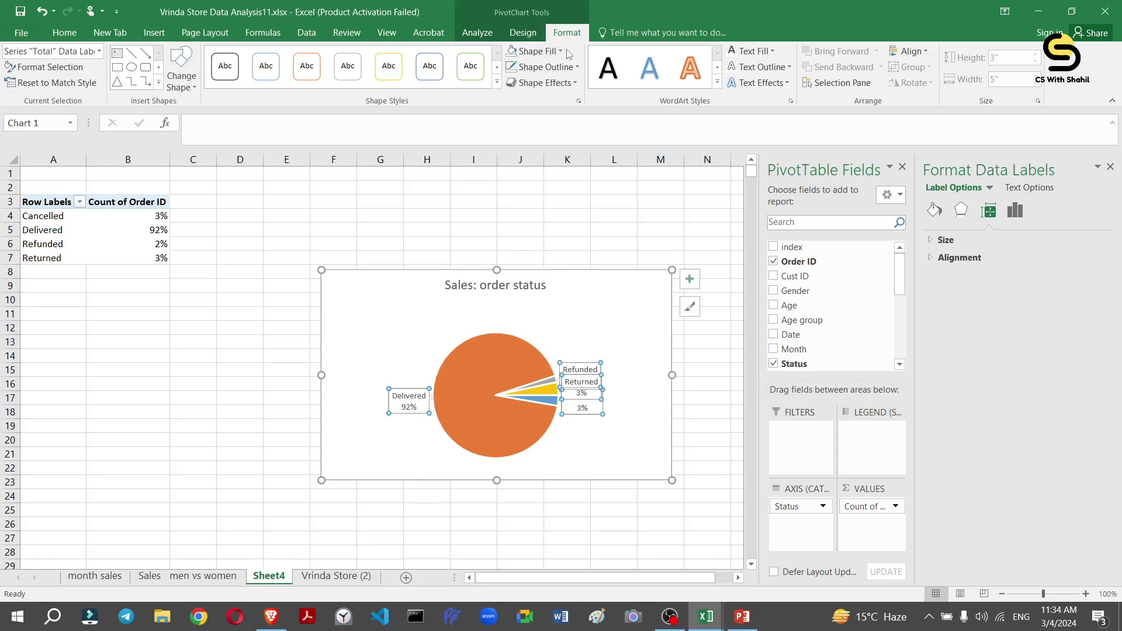
left_click(546, 51)
left_click(540, 192)
left_click(572, 68)
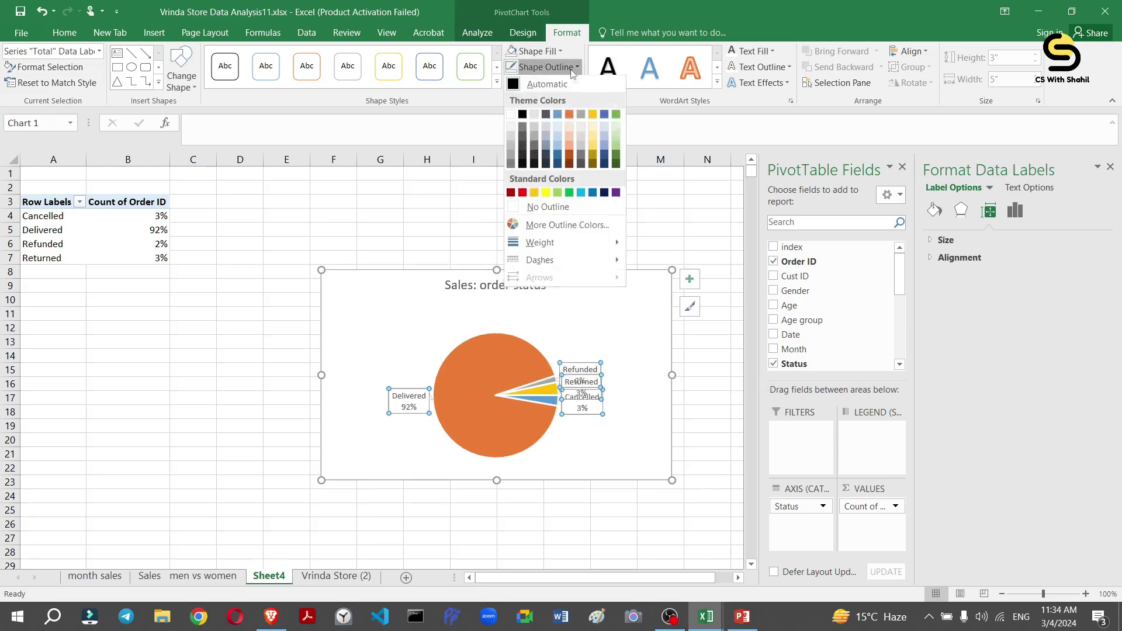
left_click(545, 205)
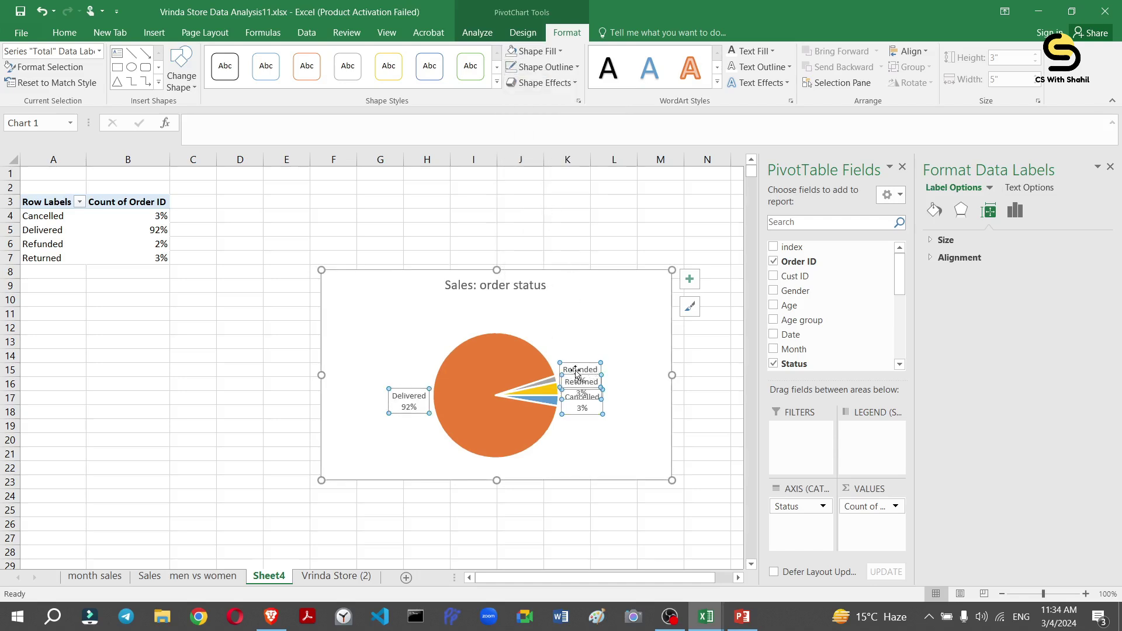
Try to place the Delivered label on its orange slice, and undo both the move and the label outline removal.
left_click(409, 404)
left_click_drag(409, 403, 467, 392)
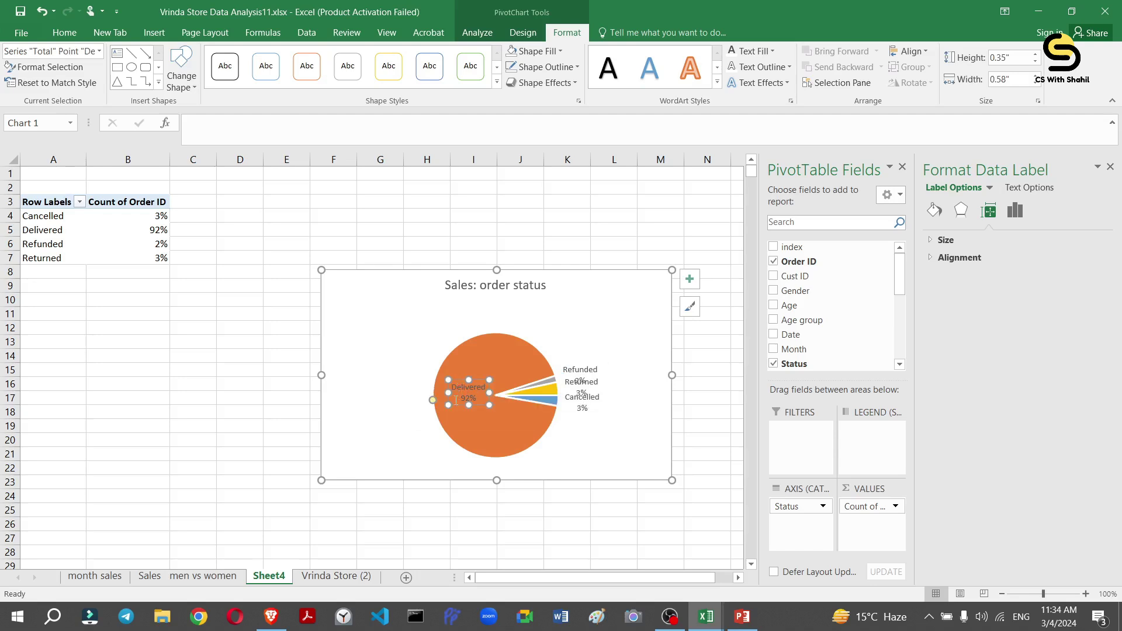
key("ctrl+z")
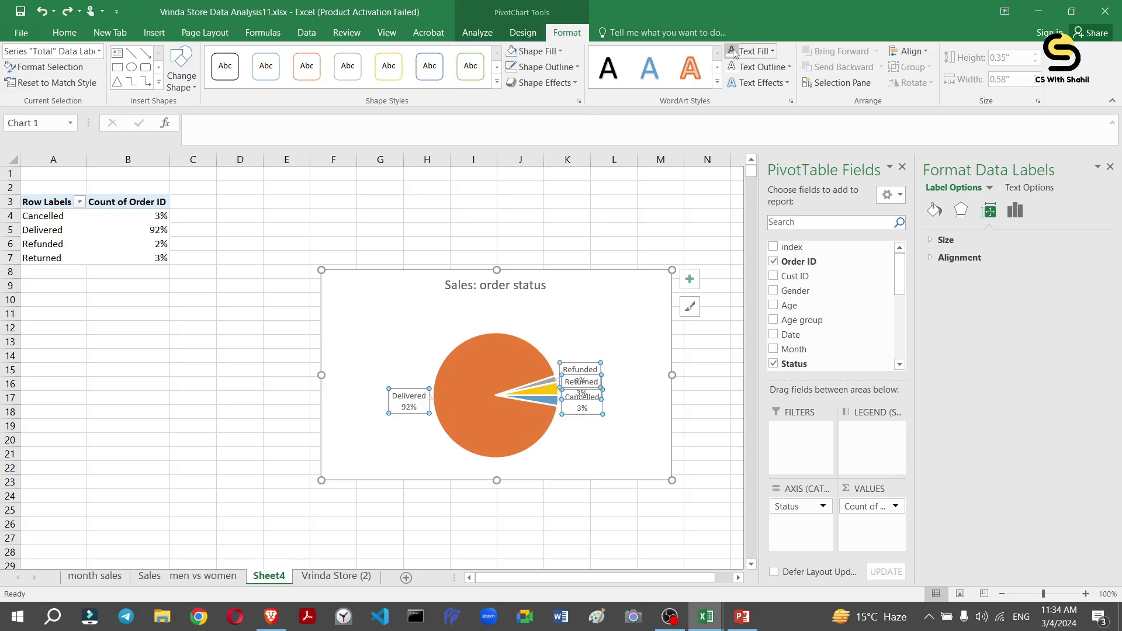
Give all data labels of the pie chart white text and no shape fill.
left_click(541, 53)
left_click(529, 193)
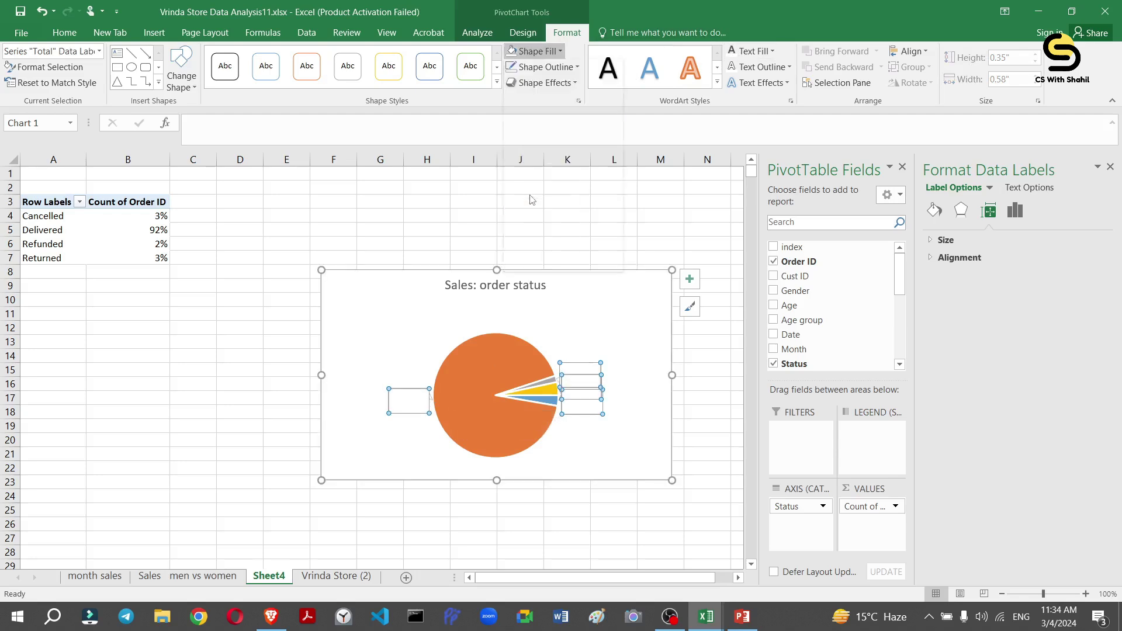
Try to move the white Delivered label inside the orange slice, select the Refunded label, and undo the move.
left_click_drag(409, 400, 464, 393)
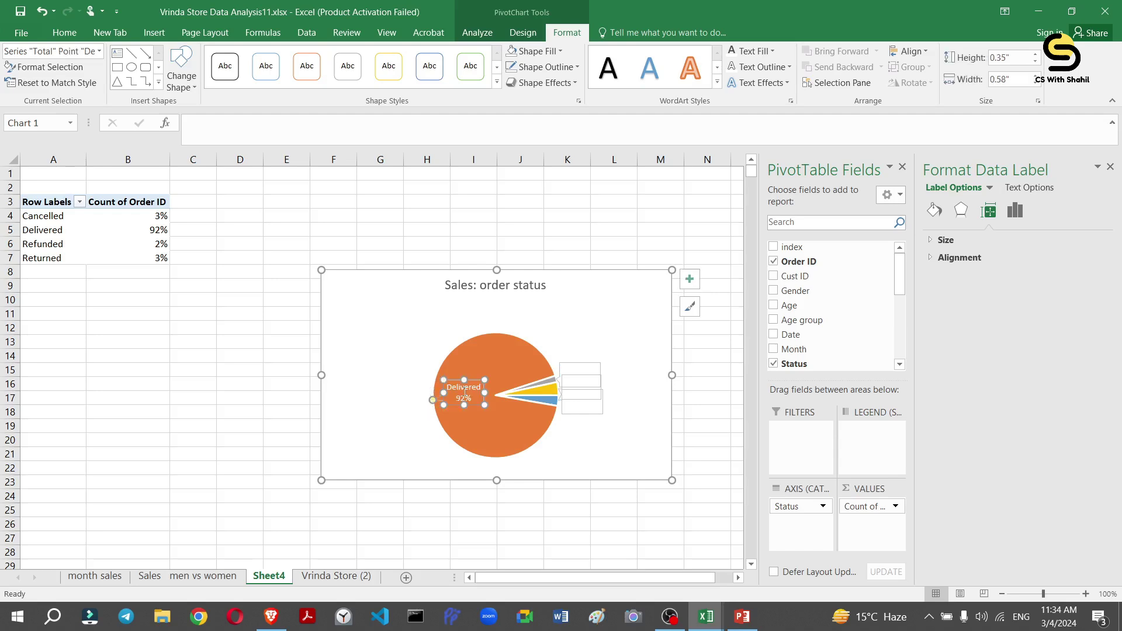
left_click(583, 366)
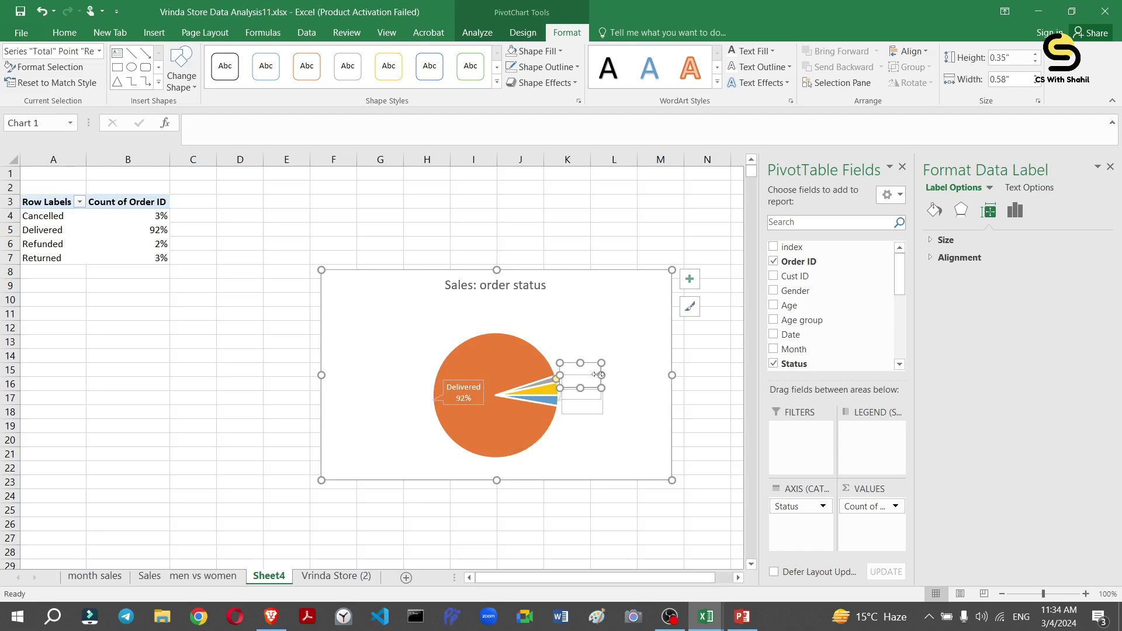
key("ctrl+z")
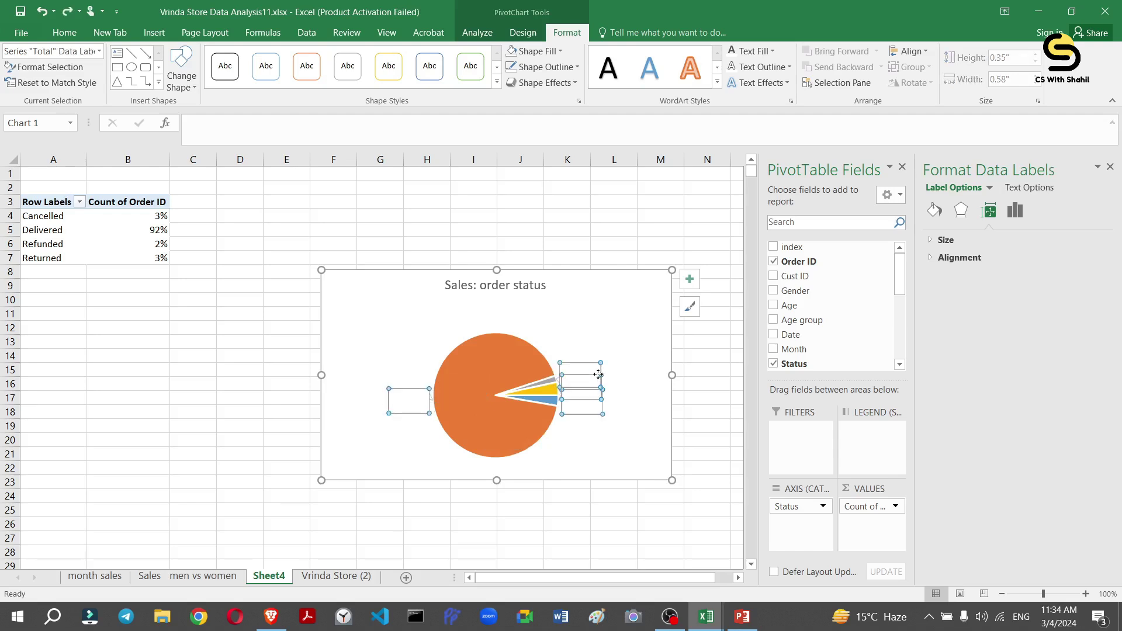
Select the whole pie chart and look through the available chart styles without applying one.
left_click(666, 343)
type("?")
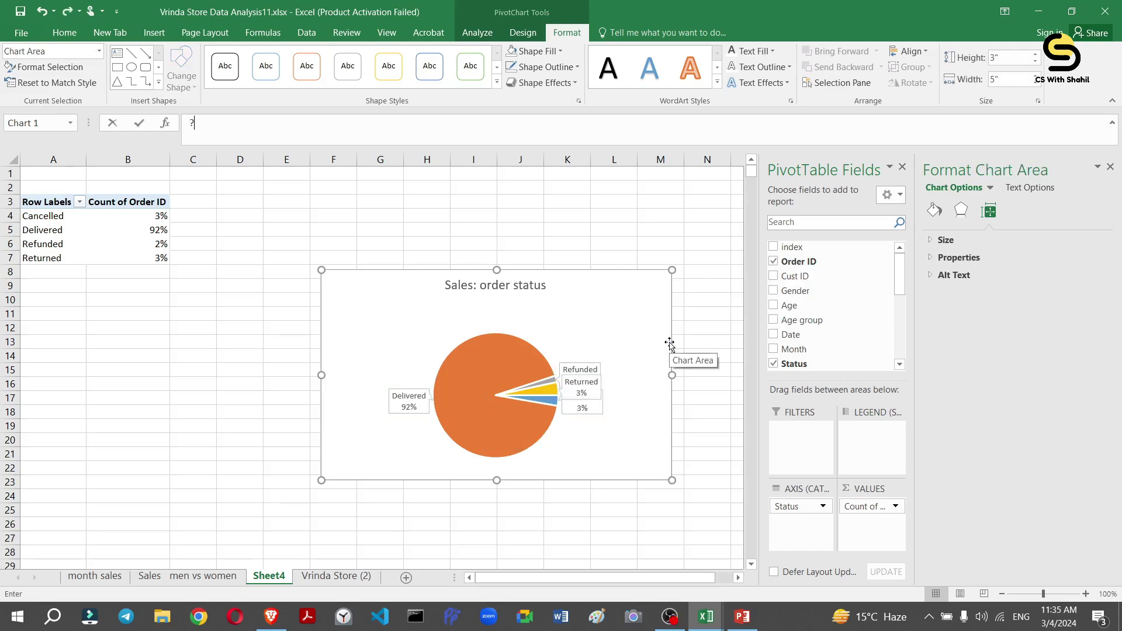
left_click(690, 306)
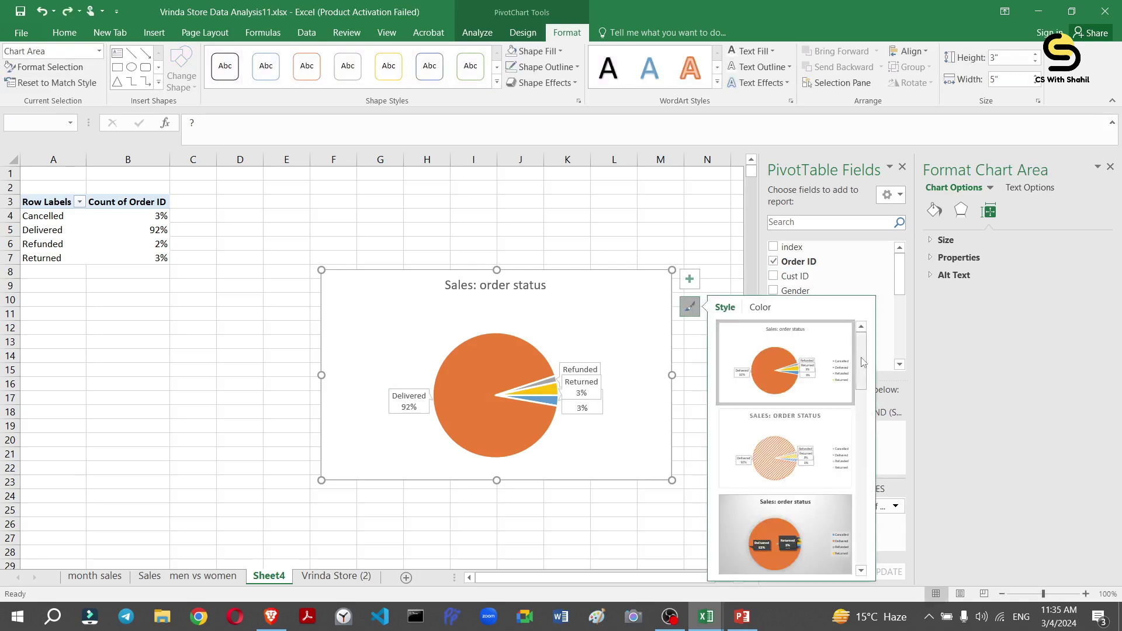
left_click_drag(861, 377, 858, 443)
Clear the shape fill and the outline of all the pie chart's data labels.
left_click(576, 408)
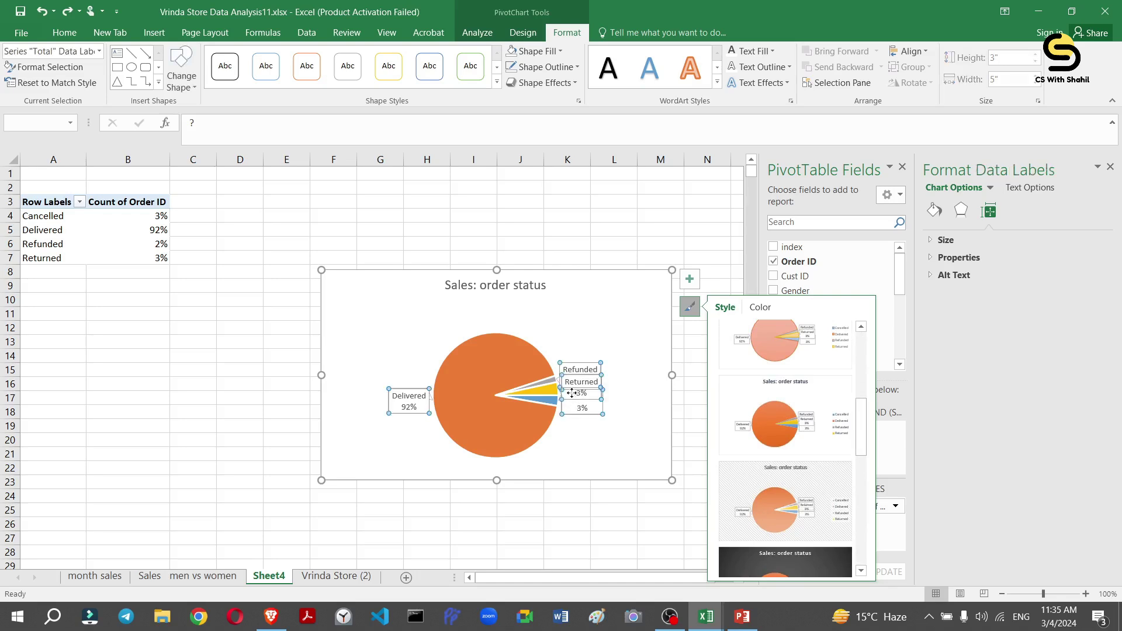
left_click(550, 58)
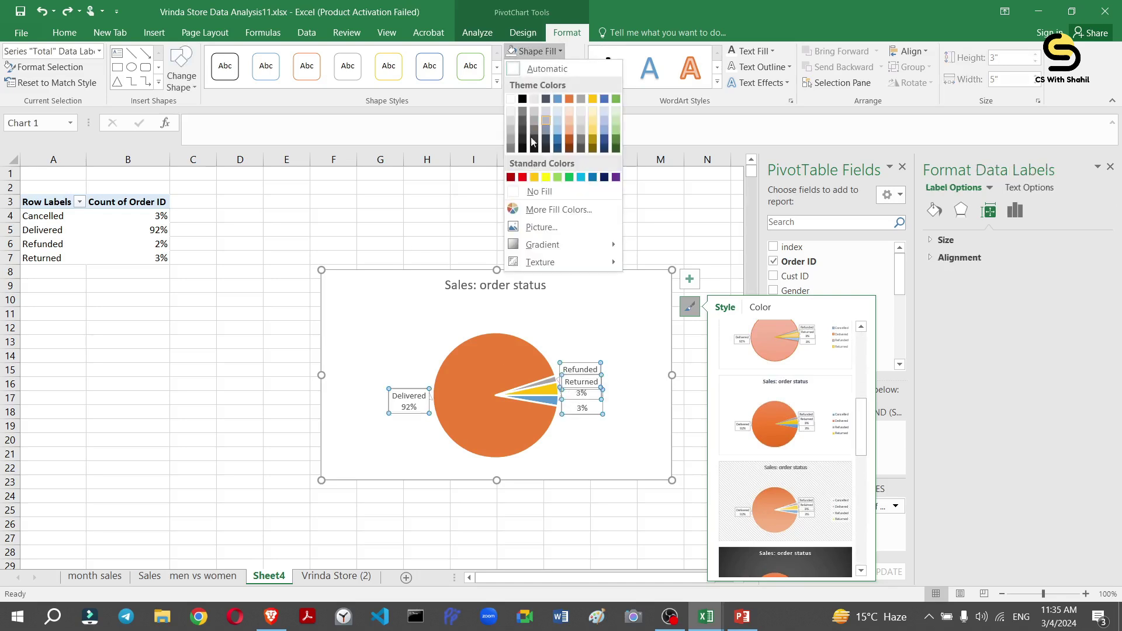
left_click(515, 196)
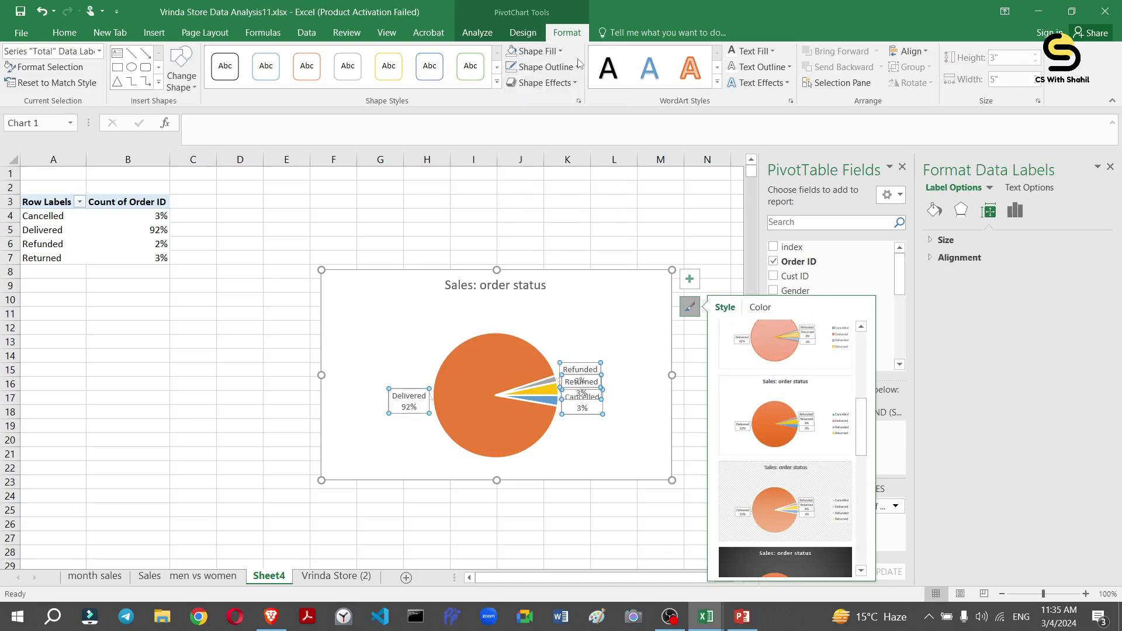
left_click(547, 67)
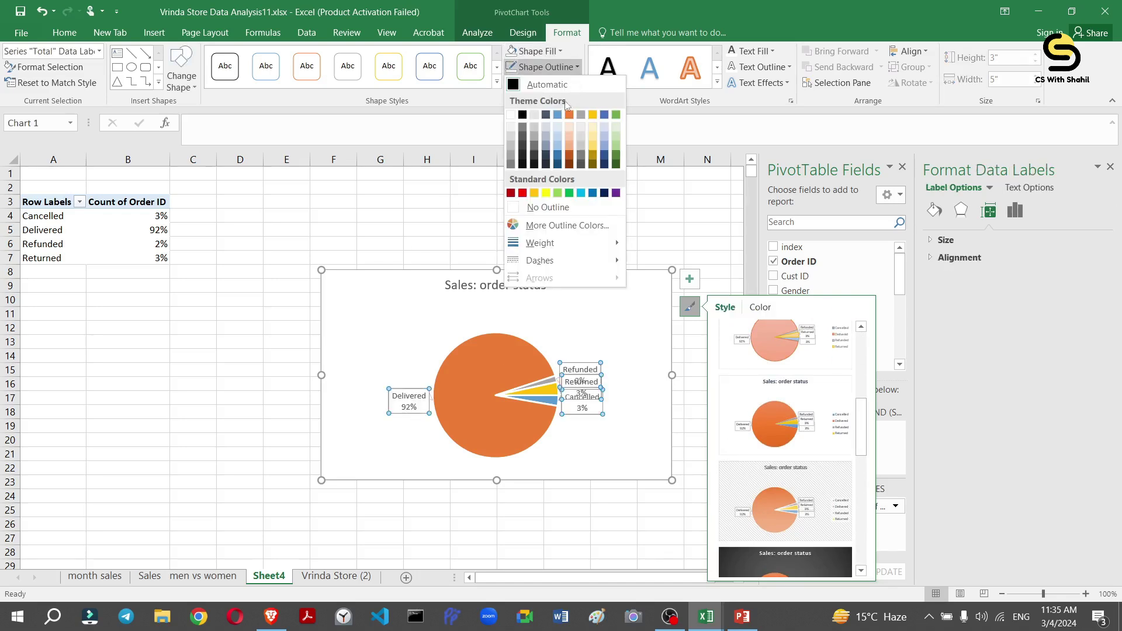
left_click(521, 206)
Move the Delivered data label inside the orange slice and open the options for its category field.
left_click(404, 408)
left_click_drag(403, 407, 467, 399)
right_click(466, 397)
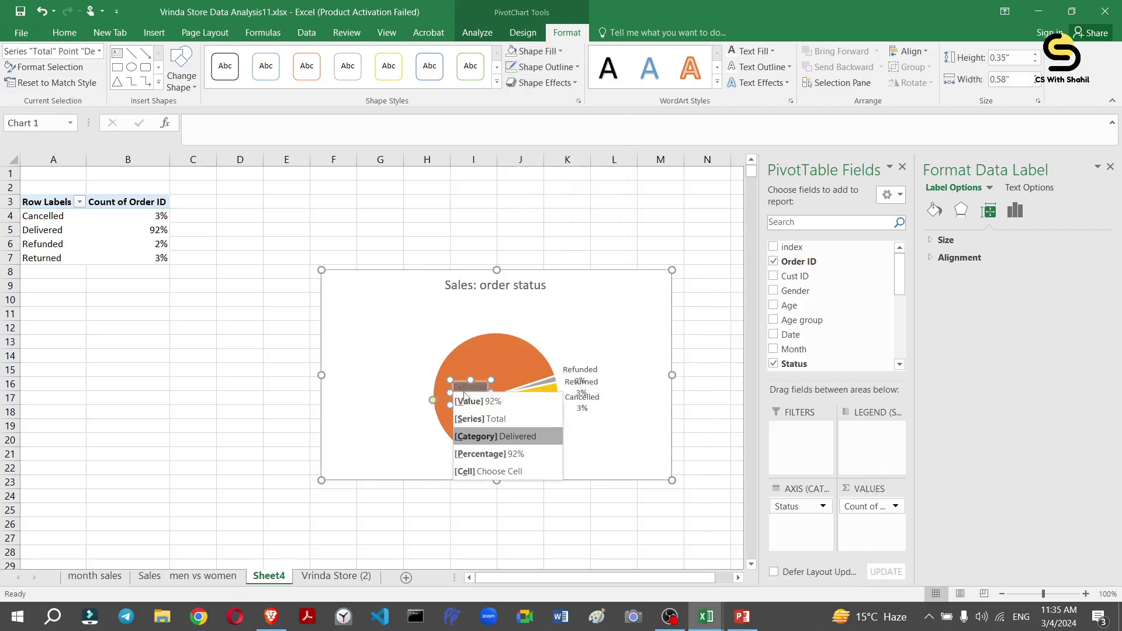
Change the category name and percentage text of the Delivered pie label to white.
left_click(517, 357)
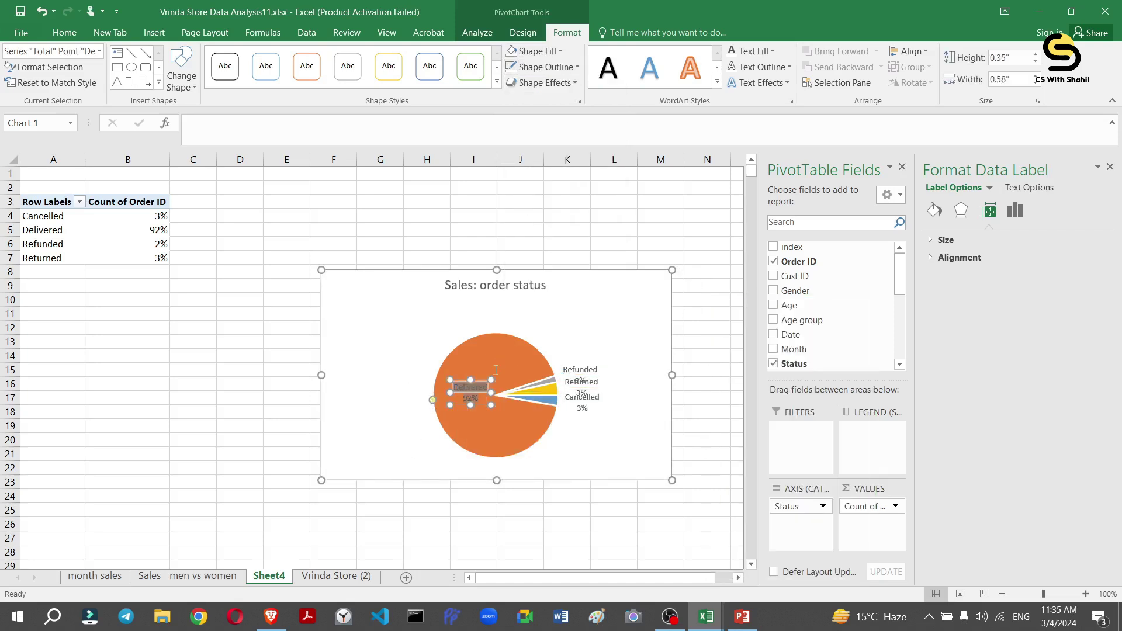
left_click(731, 54)
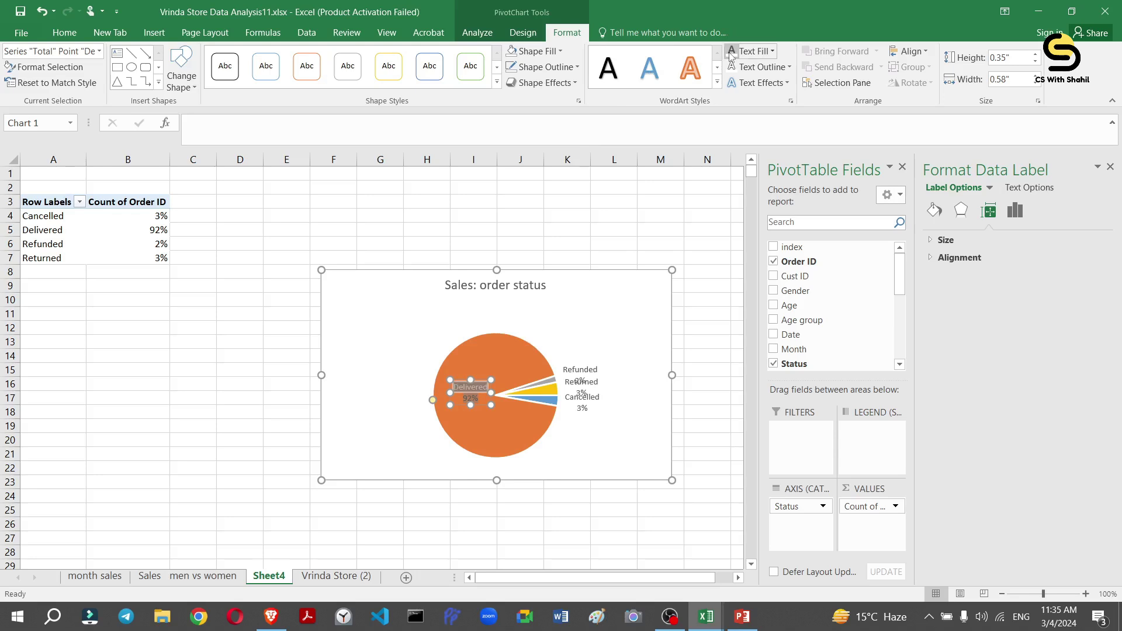
left_click(473, 398)
right_click(474, 397)
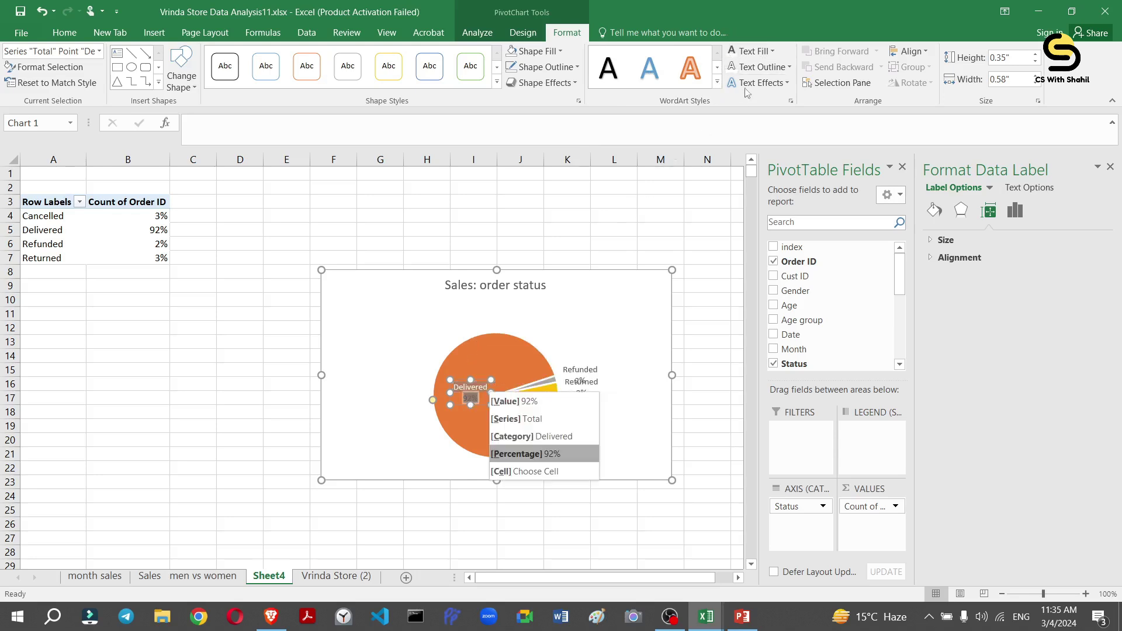
left_click(735, 51)
Try to pull the Refunded and Returned slices out of the pie.
left_click(544, 385)
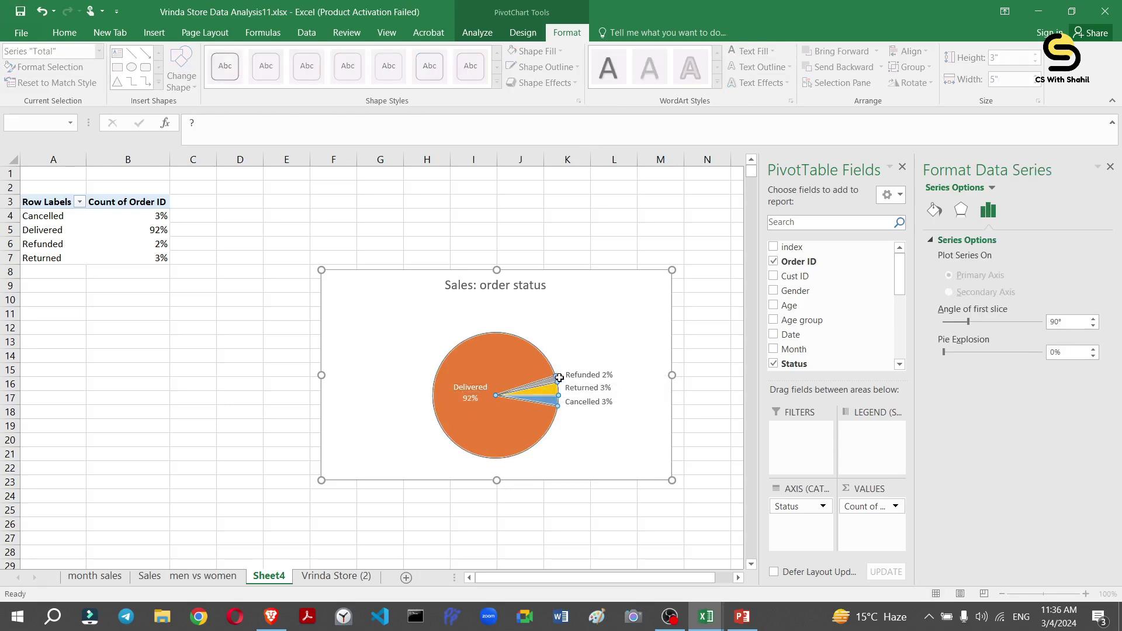
left_click(561, 378)
left_click(556, 382)
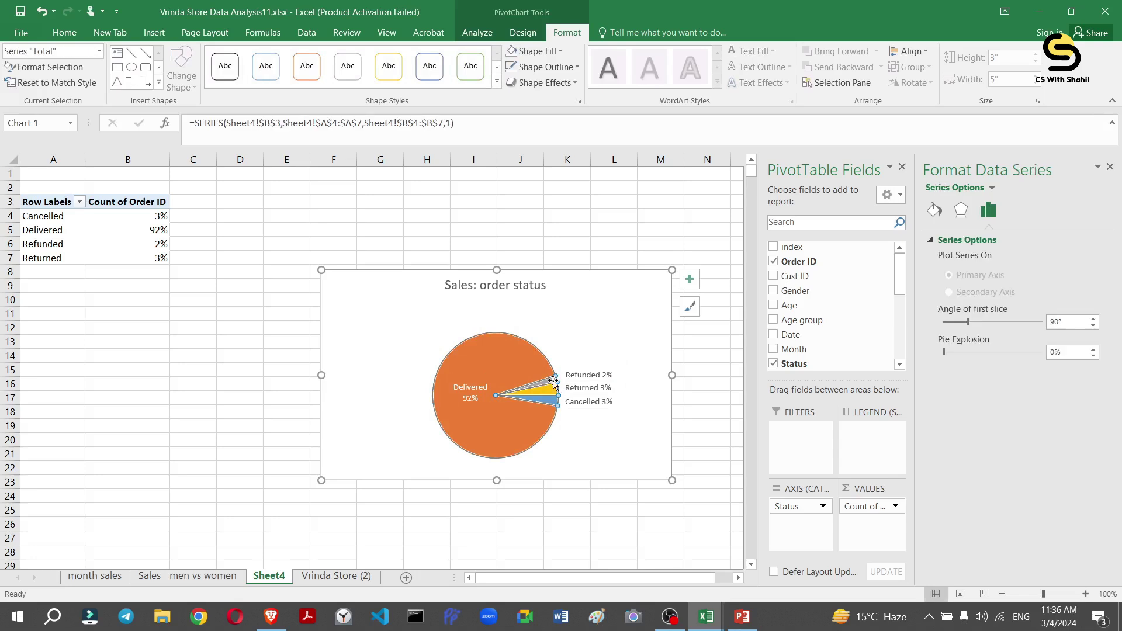
left_click(554, 383)
left_click(554, 383)
left_click(552, 384)
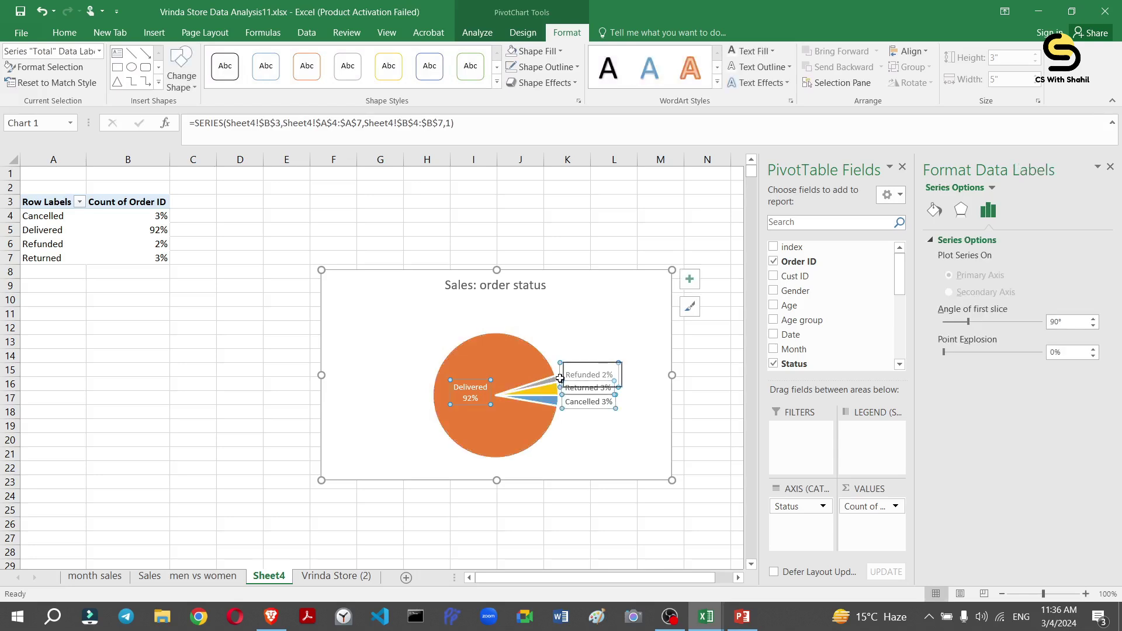
left_click(558, 386)
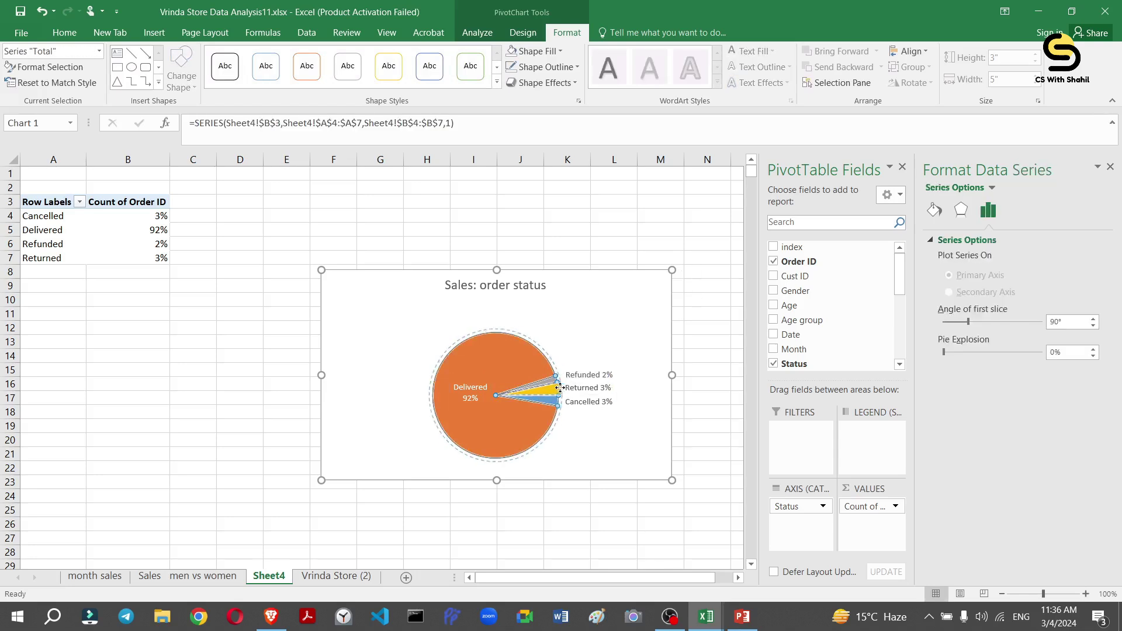
left_click(561, 388)
Pull the Cancelled slice out of the pie to a point explosion of about 12%.
left_click(555, 402)
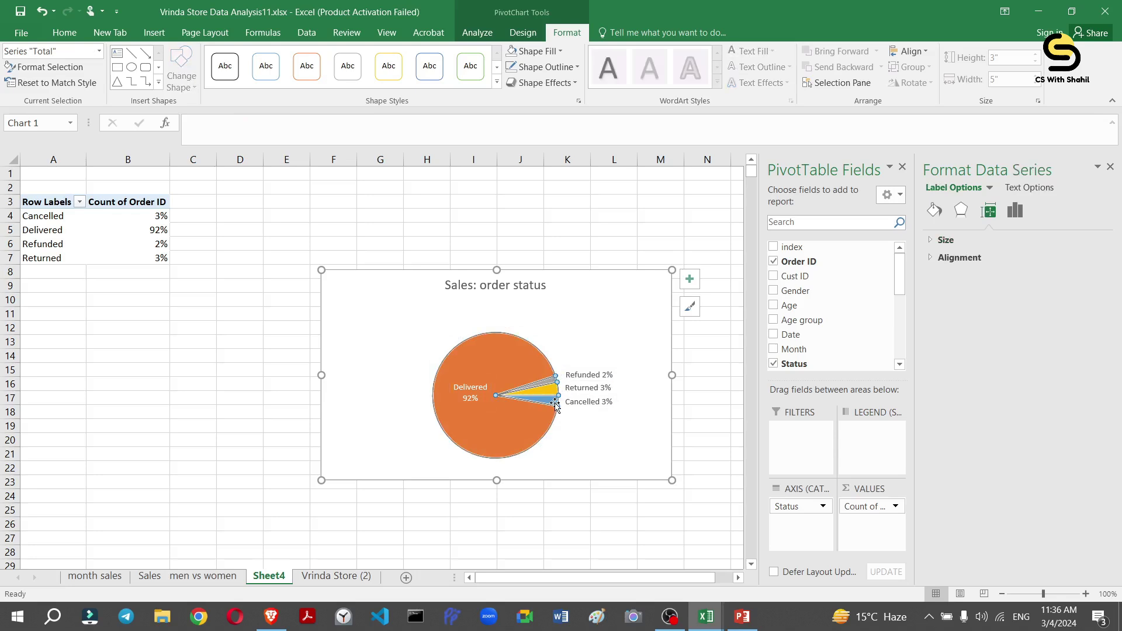
left_click(555, 402)
left_click_drag(555, 402, 566, 410)
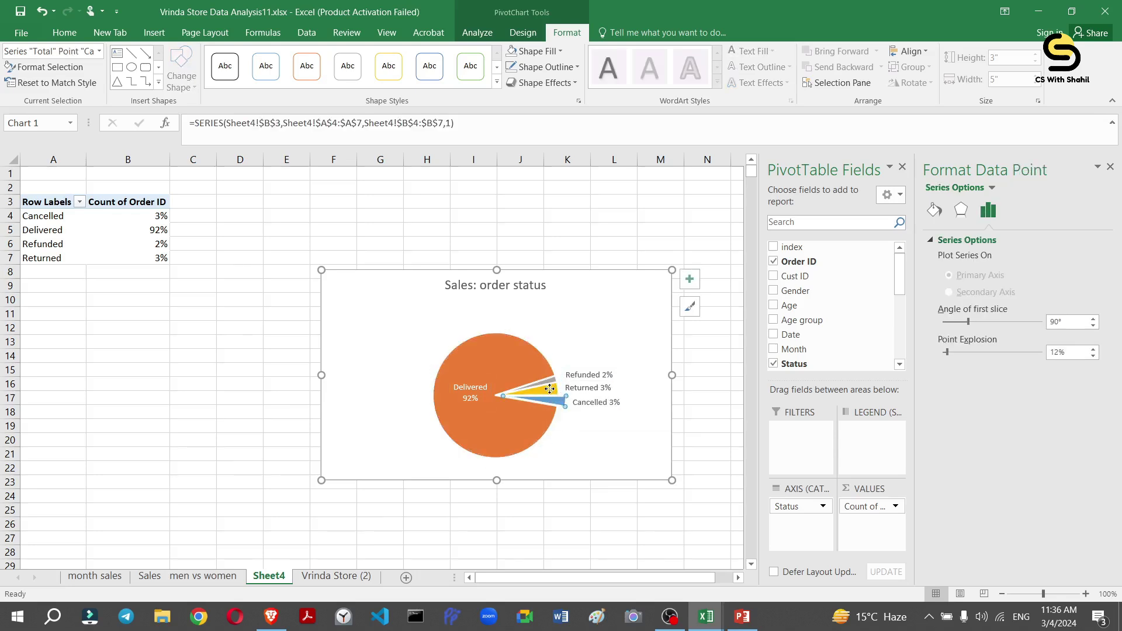
Pull out the Returned slice slightly and the Refunded slice to a point explosion of about 10%.
left_click(550, 389)
left_click_drag(550, 389, 562, 381)
left_click(554, 381)
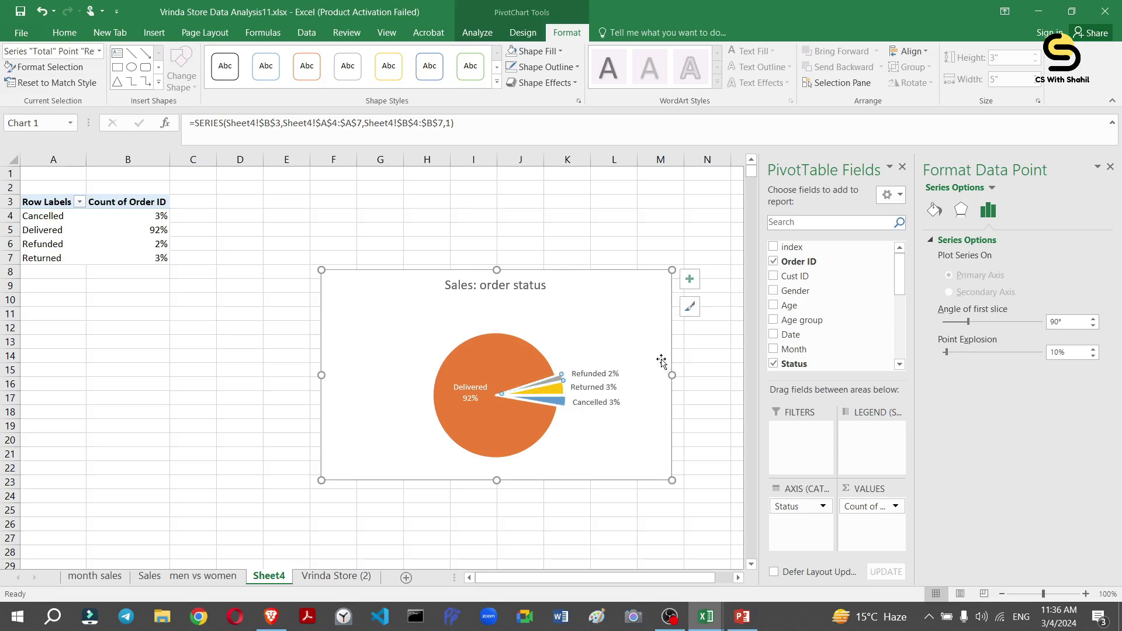
Shrink the order status pie chart and move it closer to the pivot table, just below its rows.
left_click(620, 381)
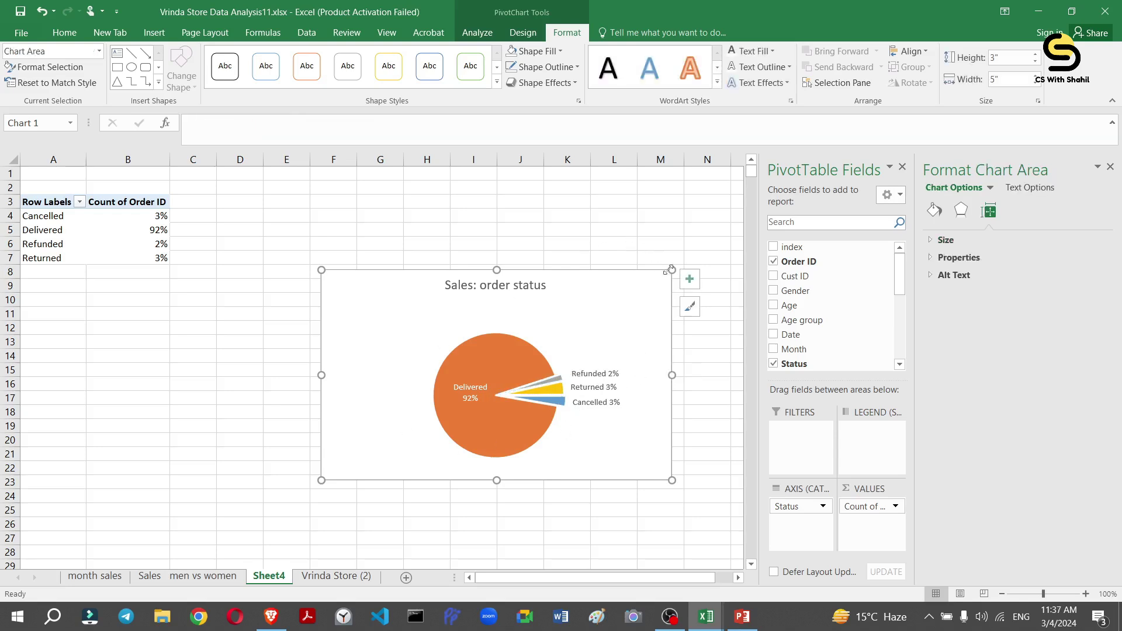
left_click_drag(670, 269, 591, 280)
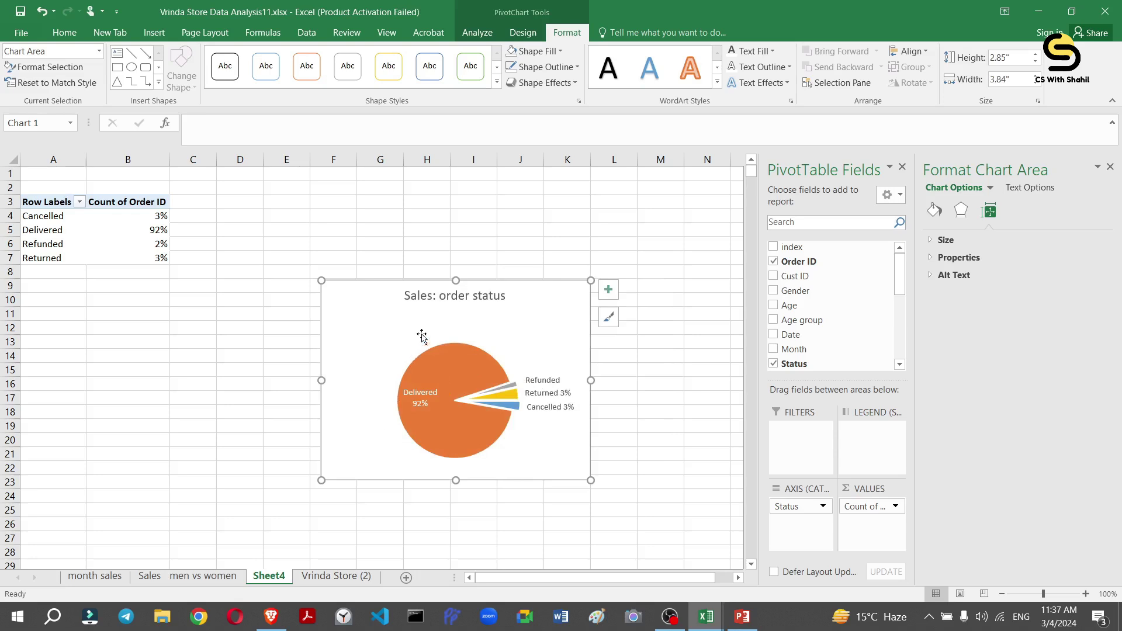
left_click(438, 366)
left_click(432, 297)
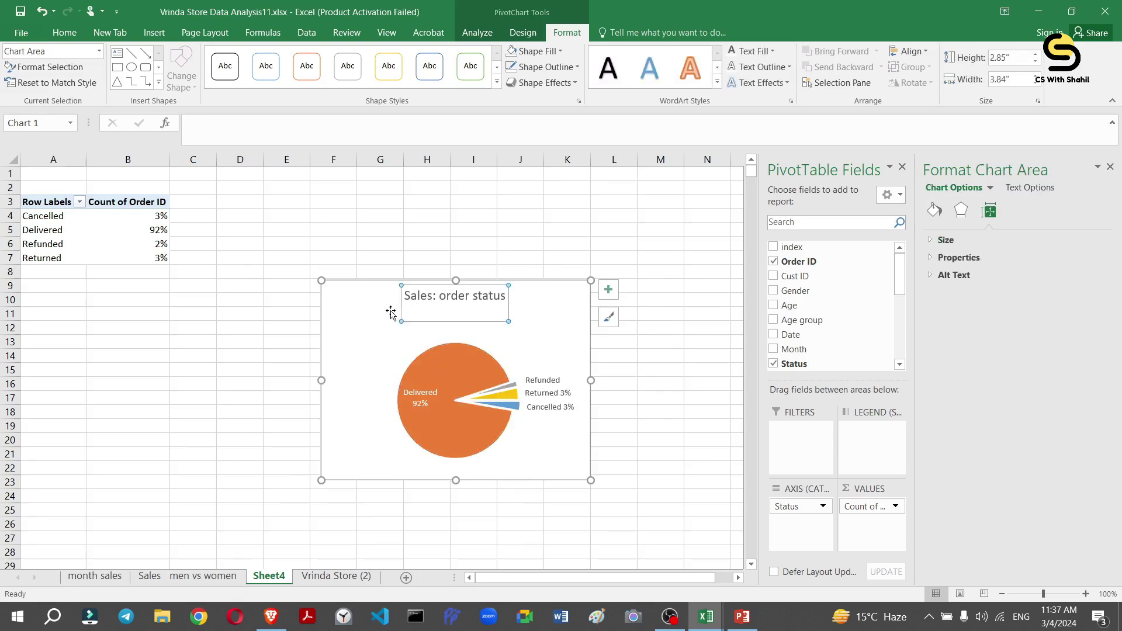
left_click(349, 337)
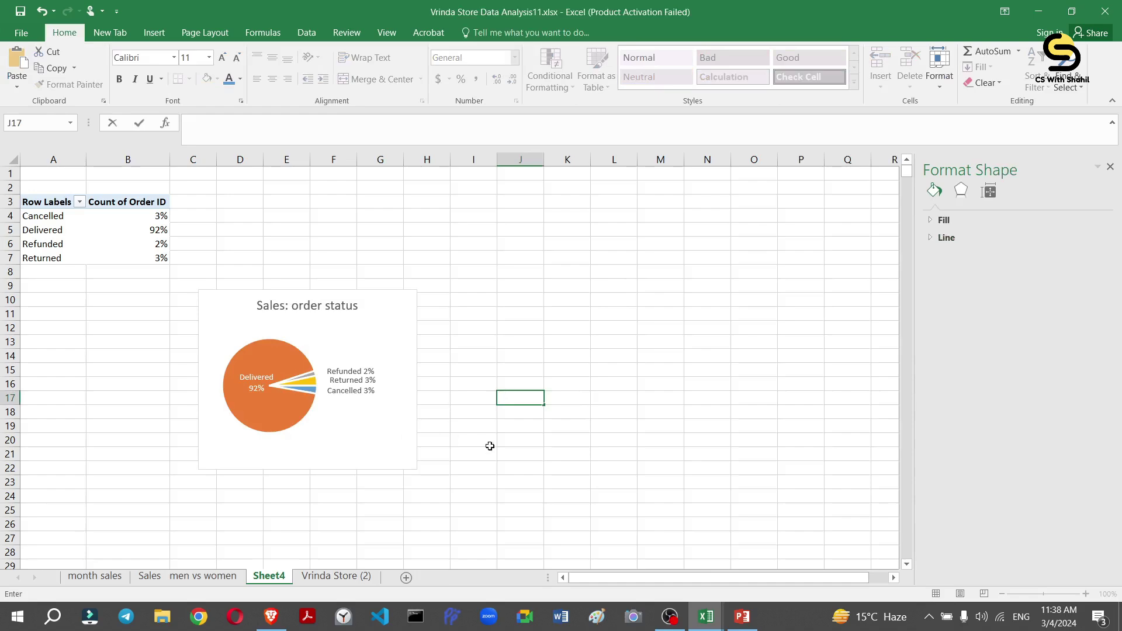
Deselect the chart, check the sample questions slide in PowerPoint and return to the Excel workbook.
left_click(490, 446)
key("alt+Tab")
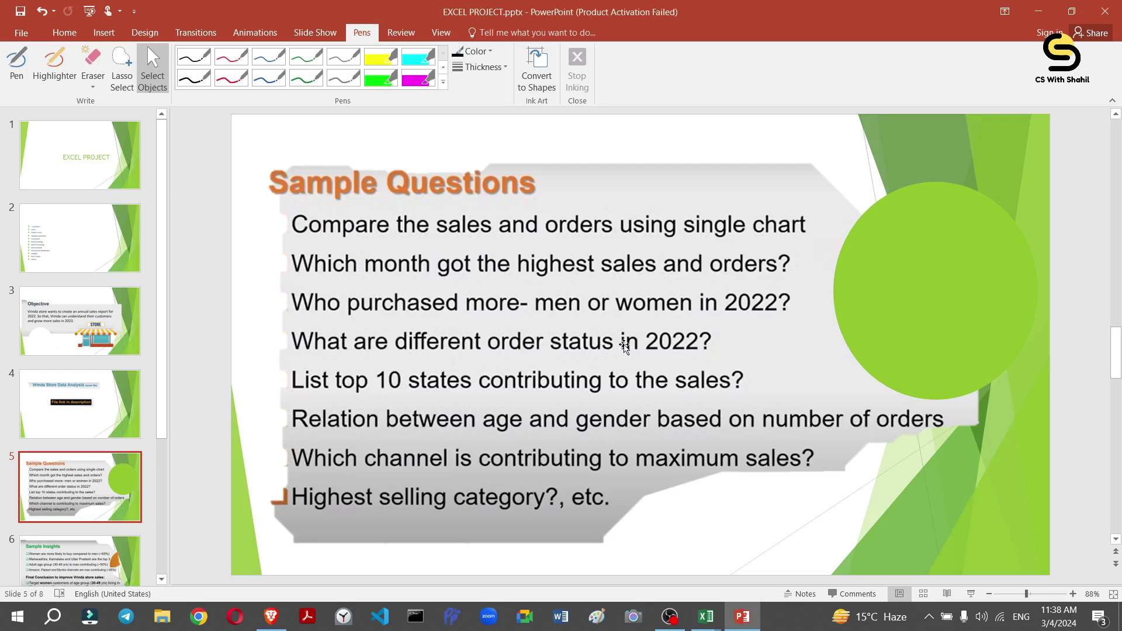
key("alt+Tab")
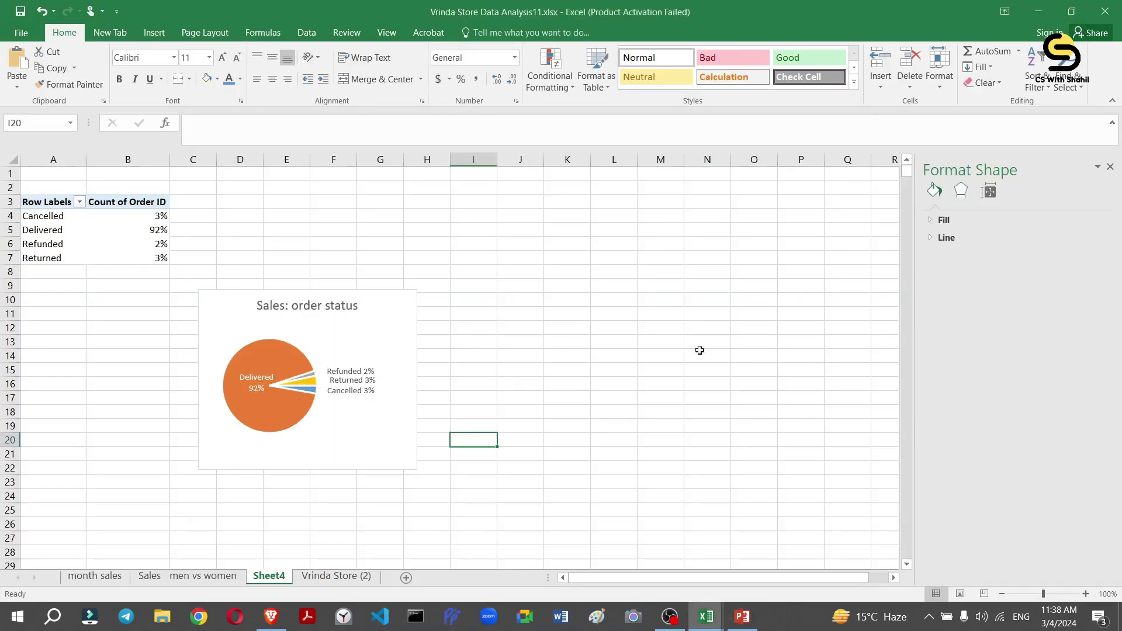
Rename the Sheet4 worksheet as "order status".
left_click(269, 577)
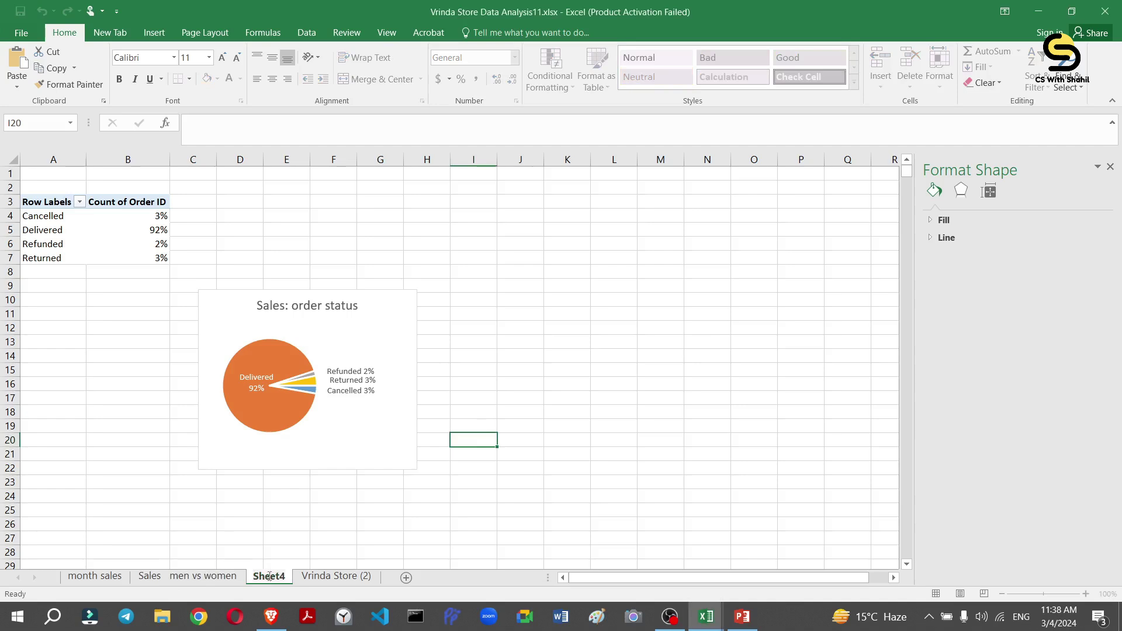
type("ord")
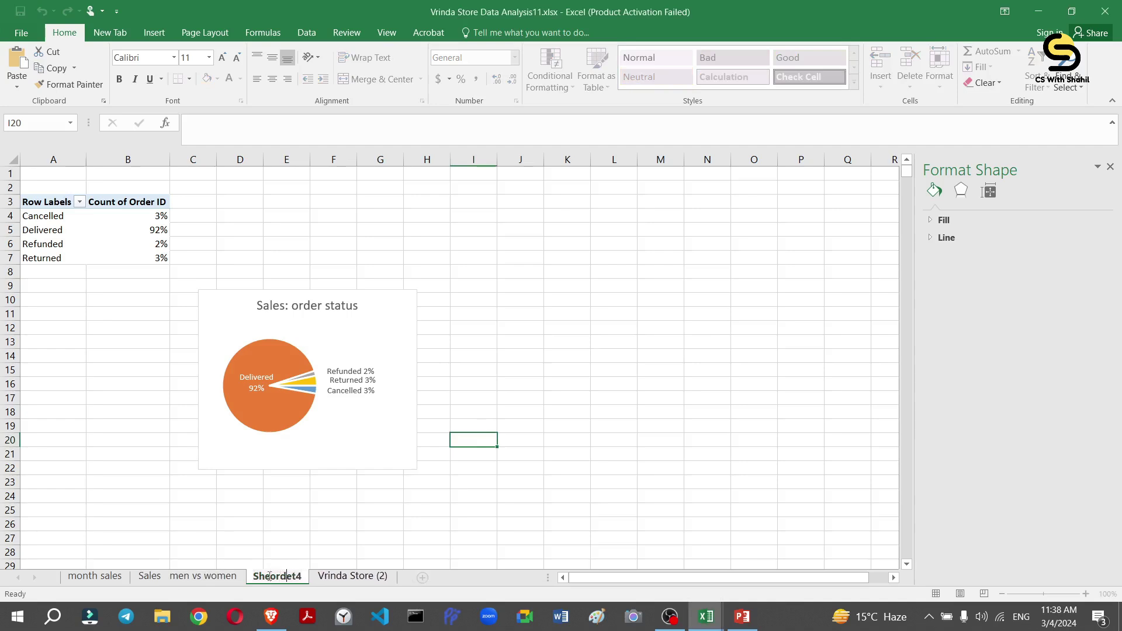
key("BackSpace")
key("BackSpace")
key("BackSpace")
key("BackSpace")
key("BackSpace")
key("BackSpace")
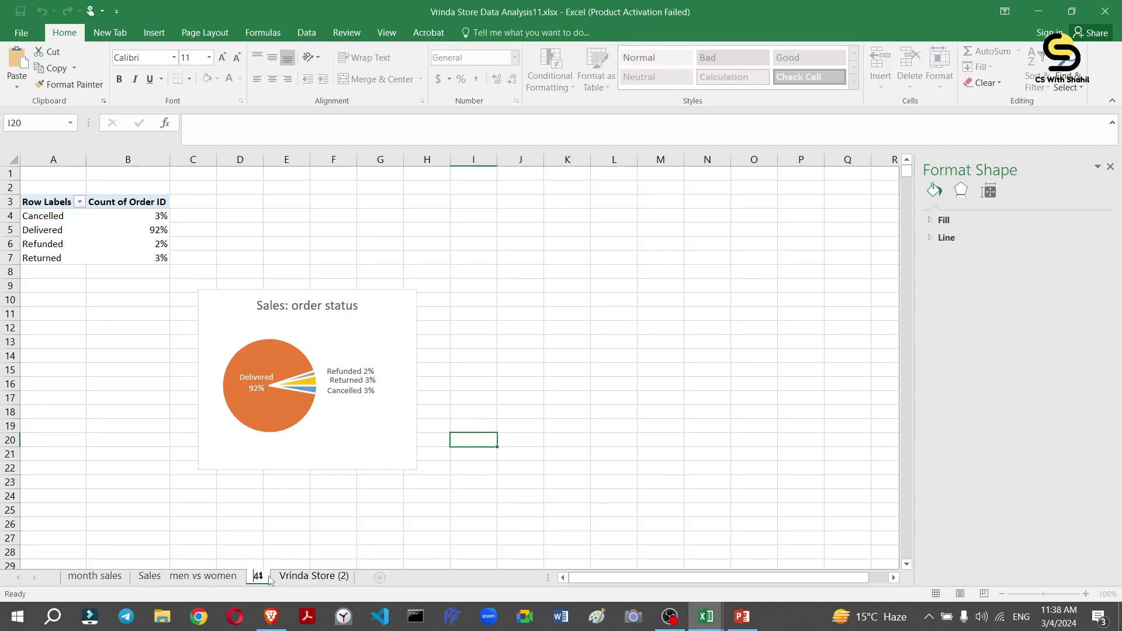
type("order")
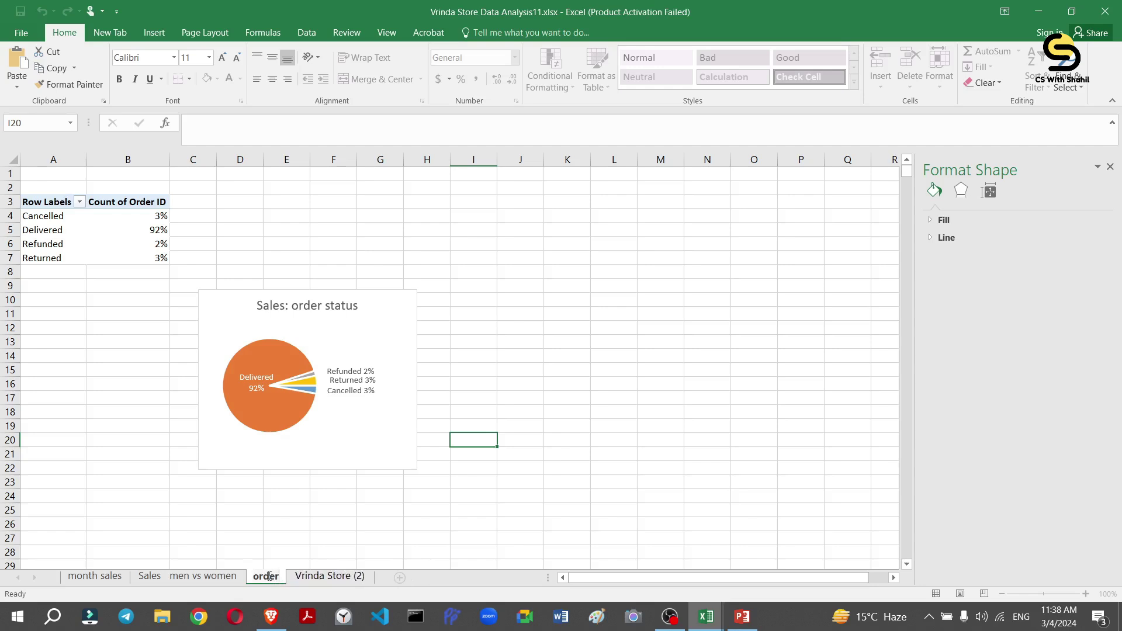
type(" status")
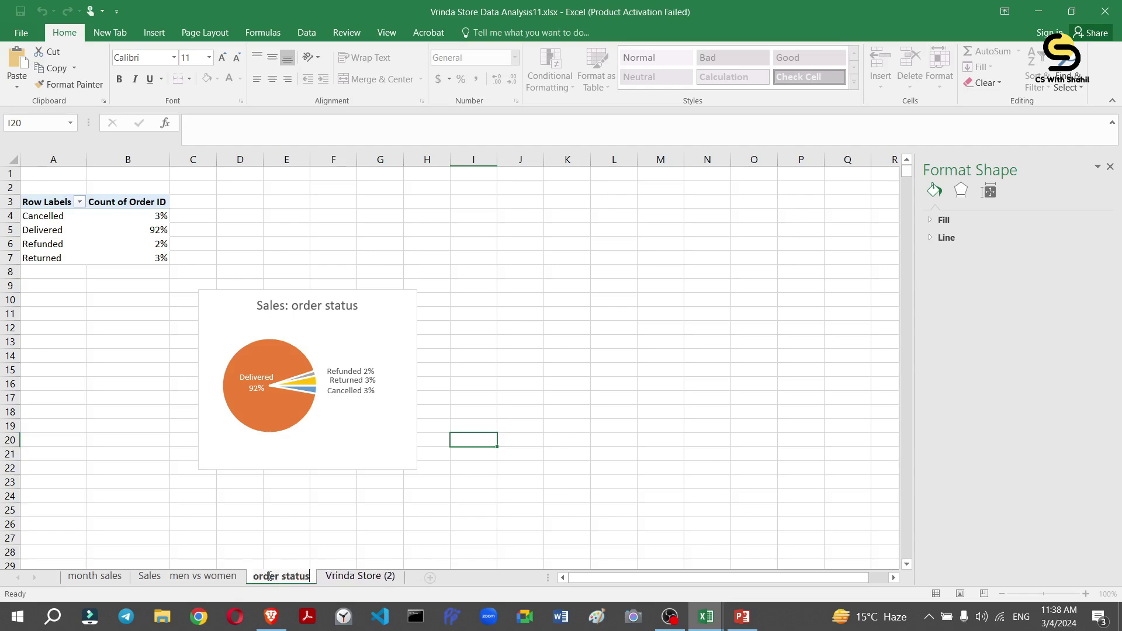
key("Return")
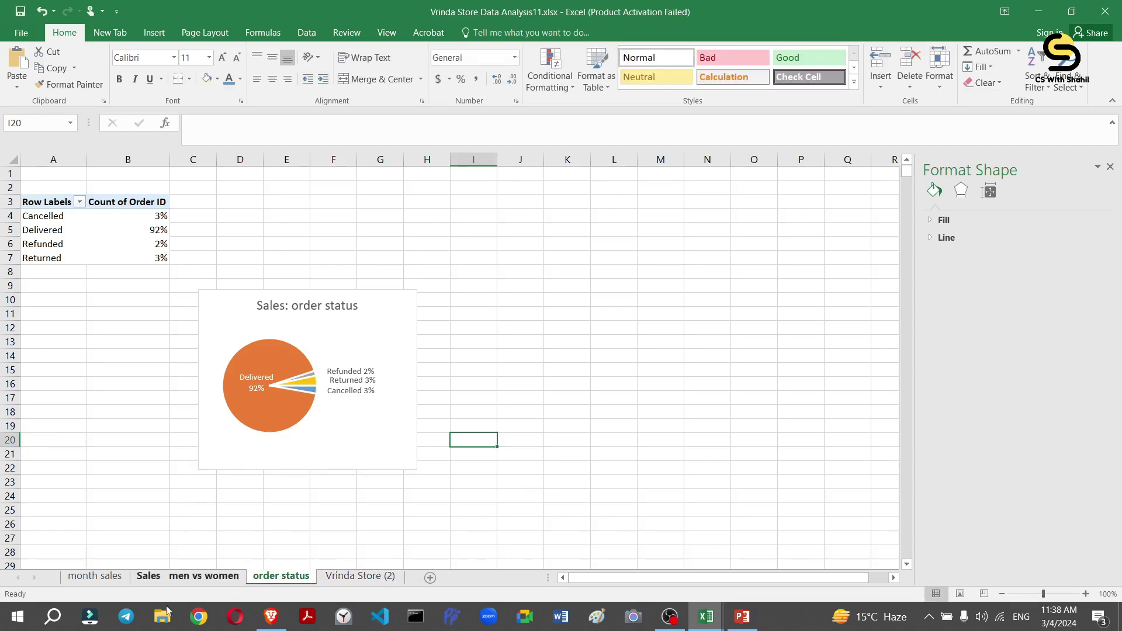
Create a PivotTable on a new worksheet from Table2 on the Vrinda Store (2) sheet.
left_click(361, 577)
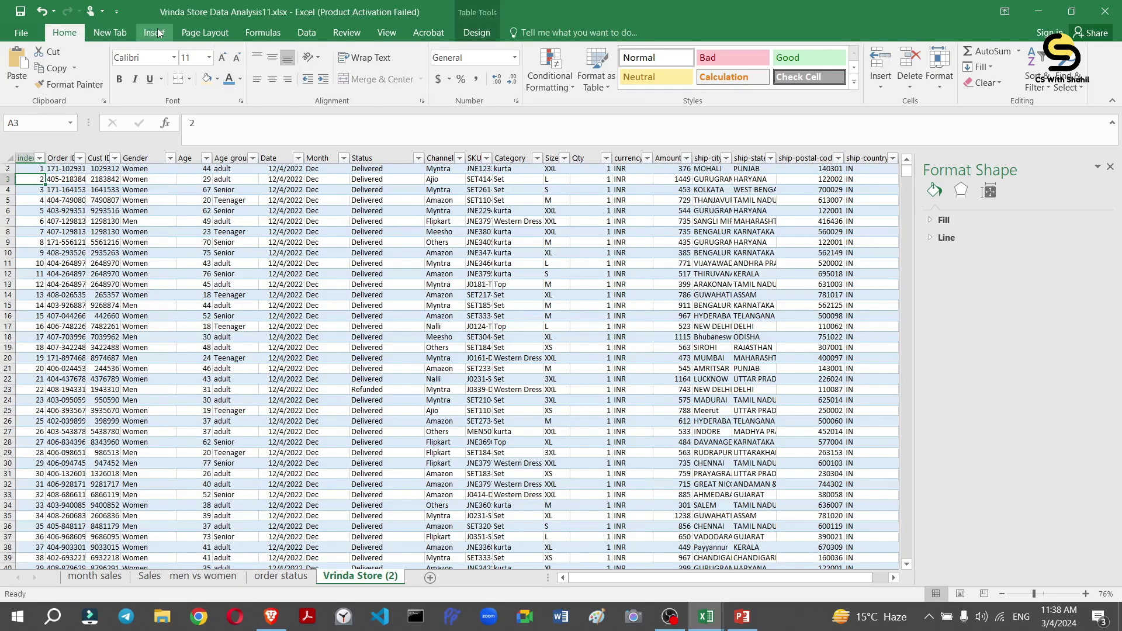
left_click(156, 32)
left_click(23, 64)
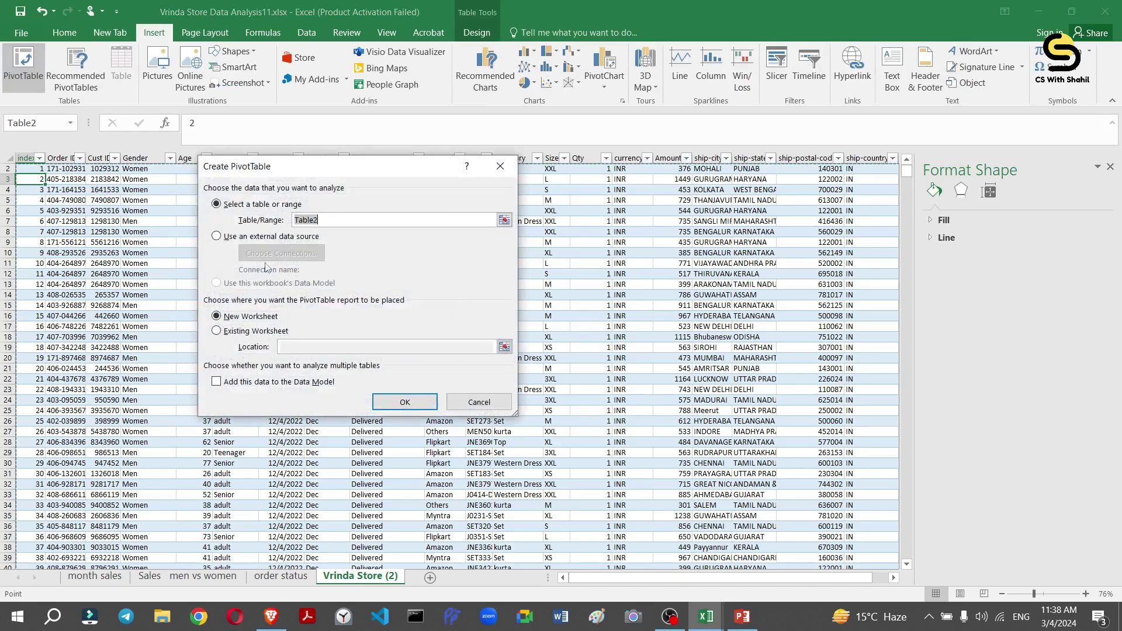
left_click(405, 402)
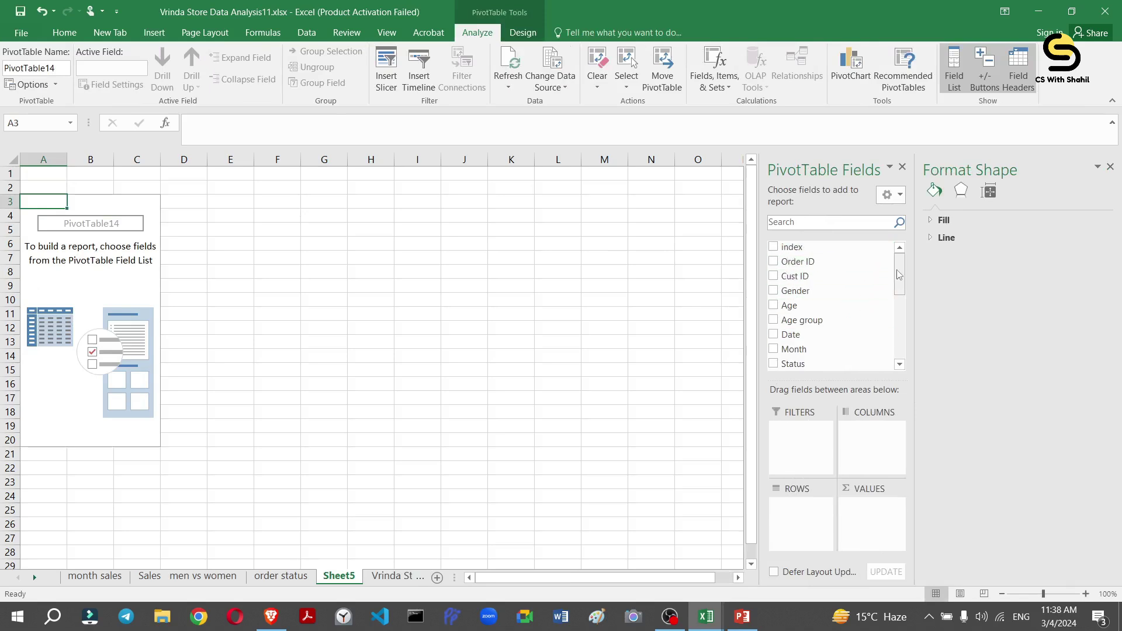
Add ship-state as the pivot table rows and Amount as the summed values.
left_click_drag(900, 276, 904, 308)
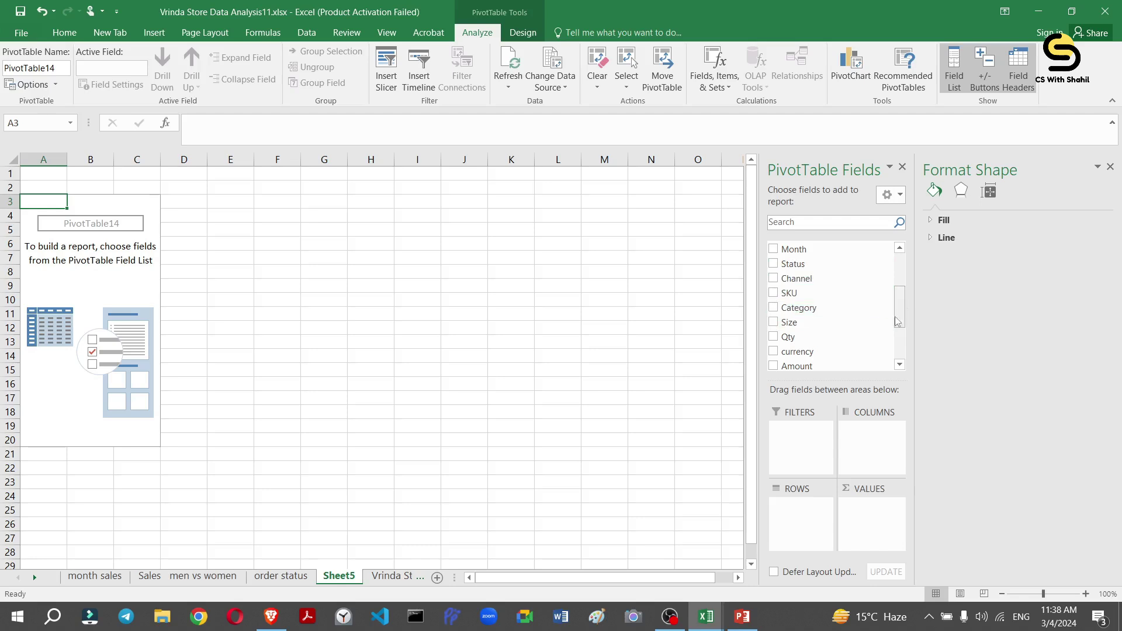
left_click_drag(897, 321, 903, 348)
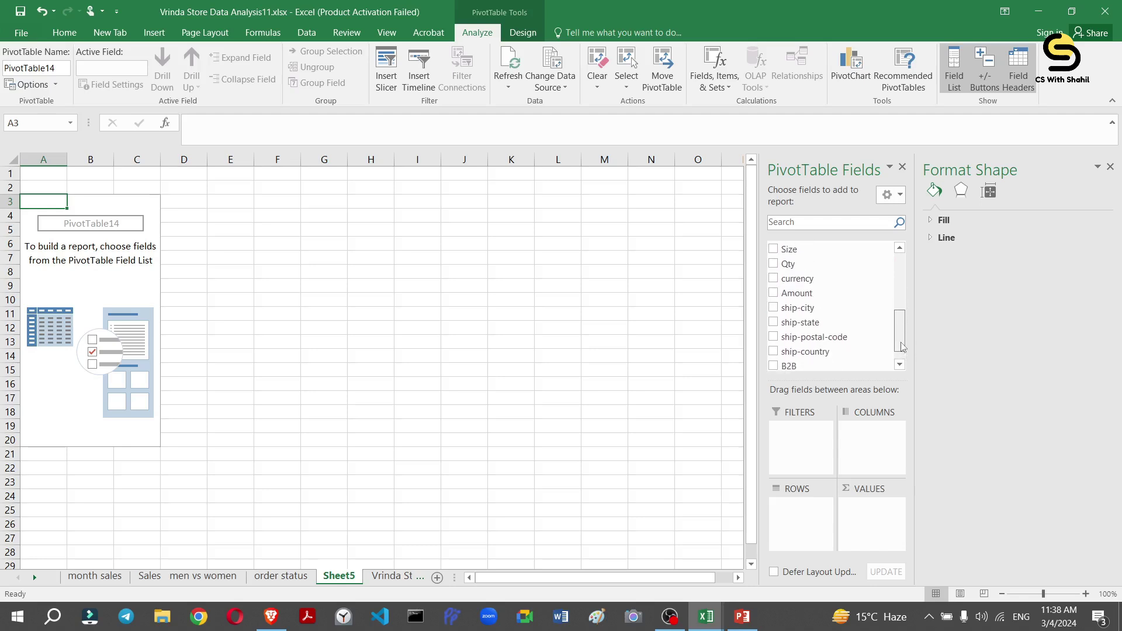
left_click(773, 323)
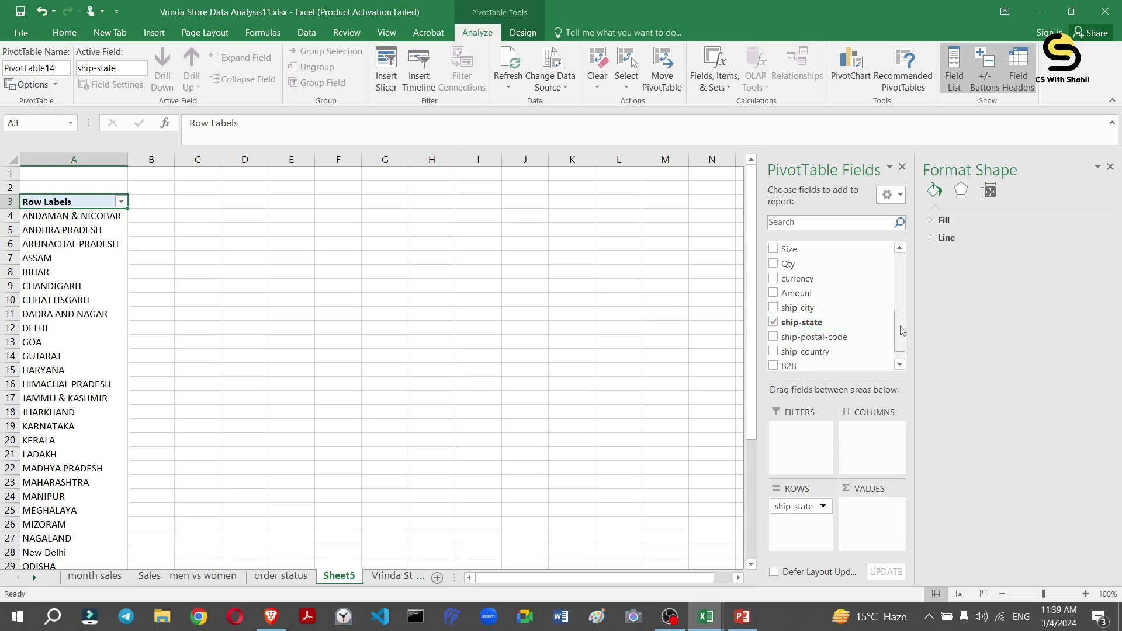
mouse_move(901, 331)
left_mouse_down()
mouse_move(902, 349)
mouse_move(902, 328)
left_mouse_up()
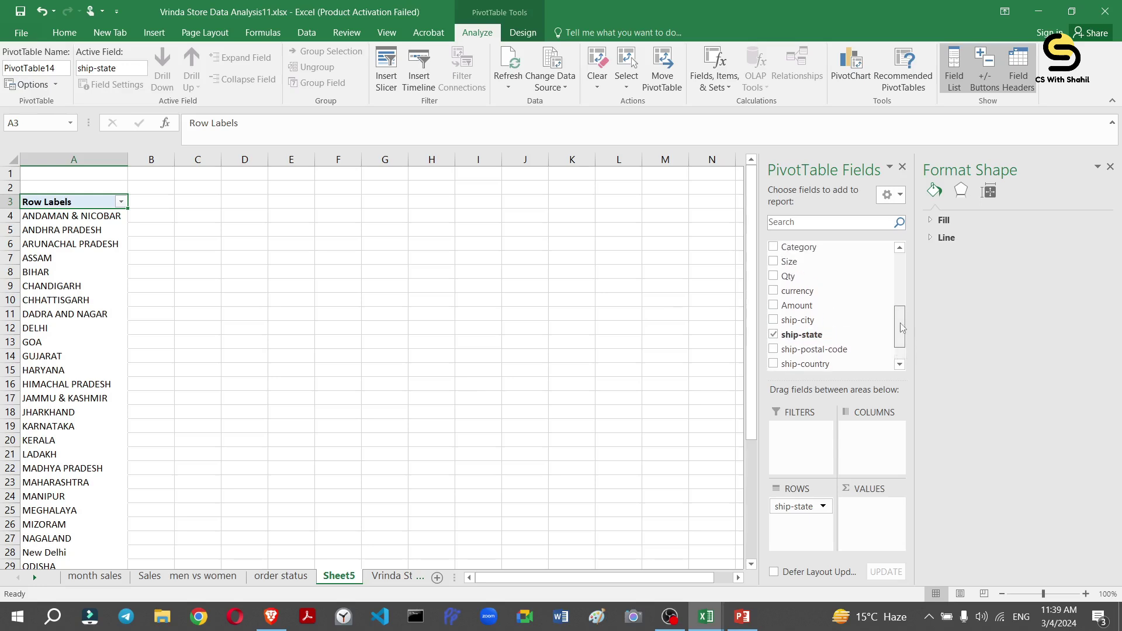
left_click(773, 305)
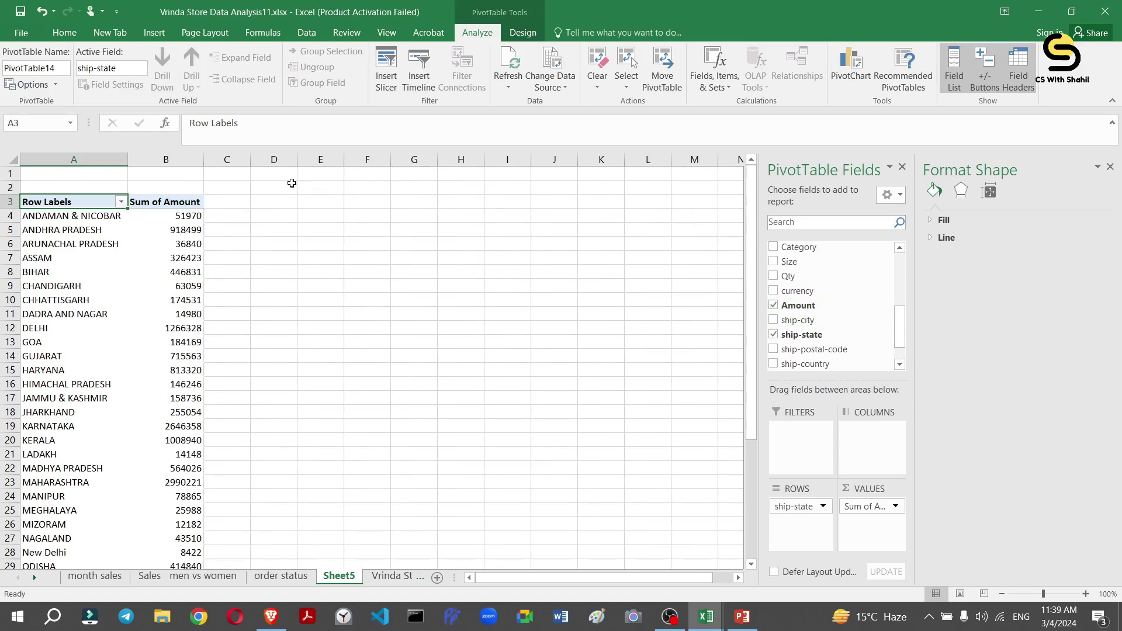
Turn off the grand totals of the state sales pivot table and check the end of its list.
scroll(95, 105, "down", 1)
scroll(211, 196, "down", 8)
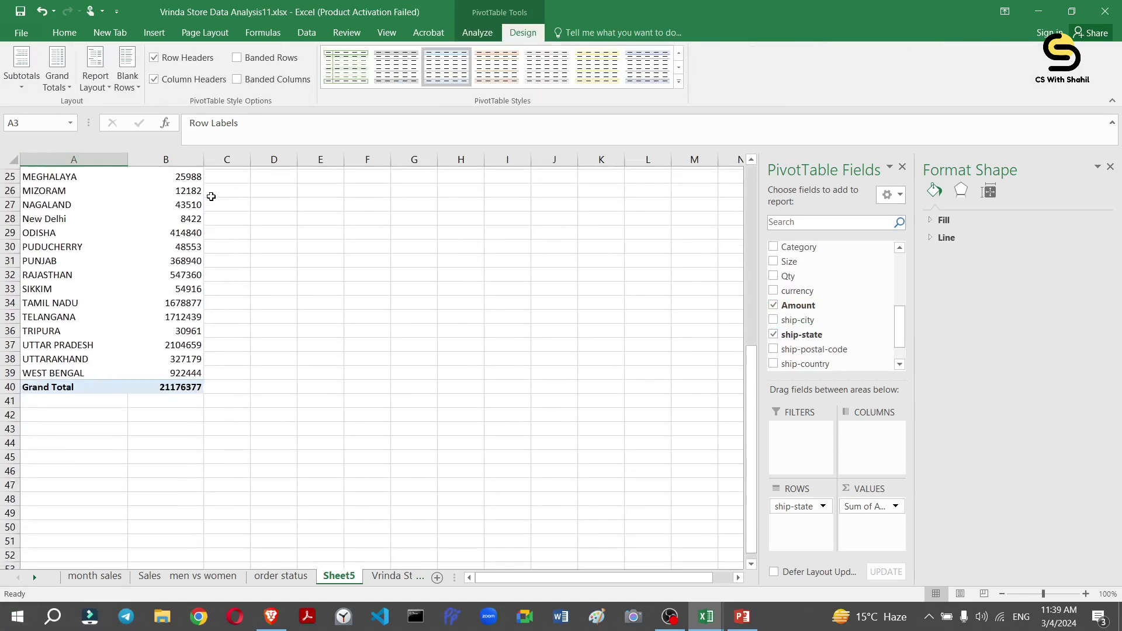
scroll(199, 187, "down", 5)
scroll(199, 188, "up", 13)
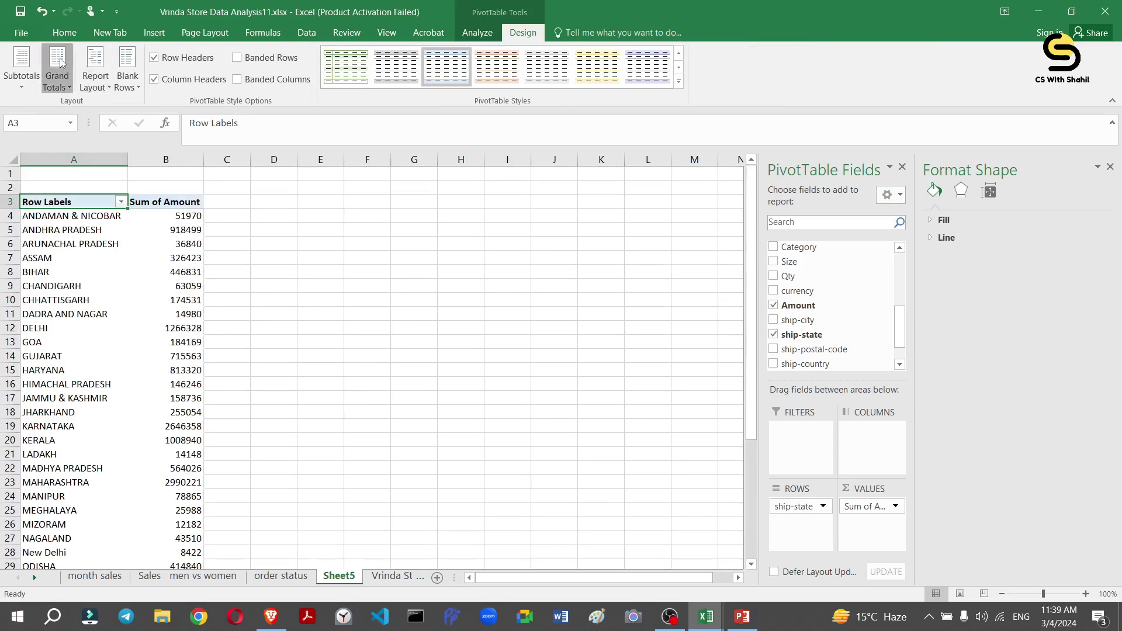
left_click(61, 63)
left_click(81, 110)
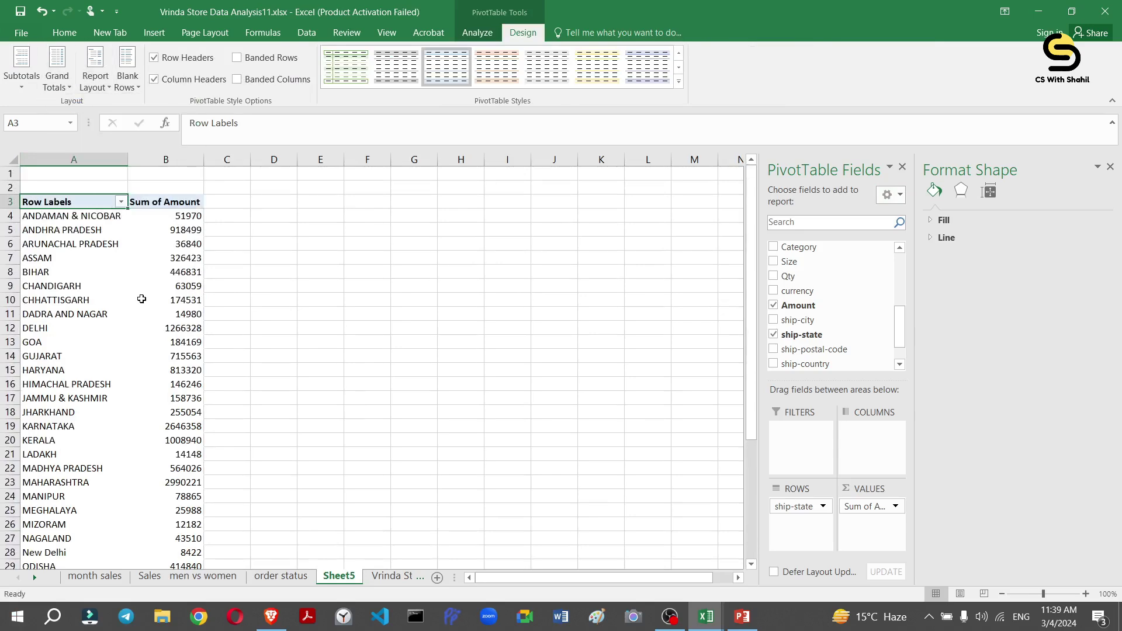
scroll(141, 299, "down", 8)
scroll(140, 293, "up", 8)
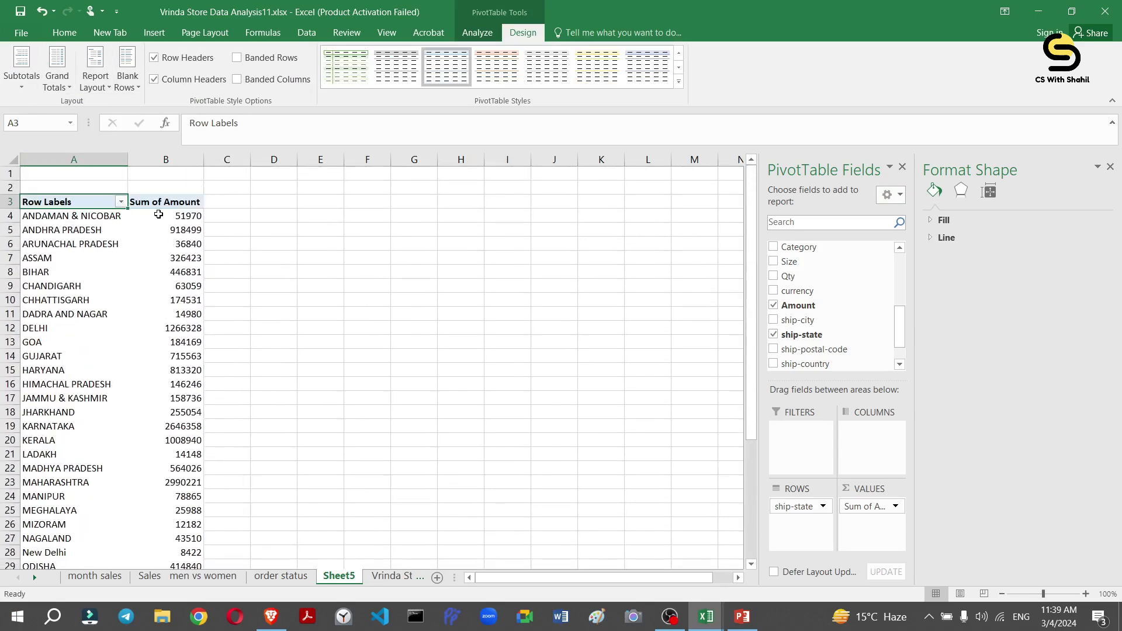
Sort the state sales pivot table by Sum of Amount from largest to smallest.
left_click(158, 215)
right_click(160, 216)
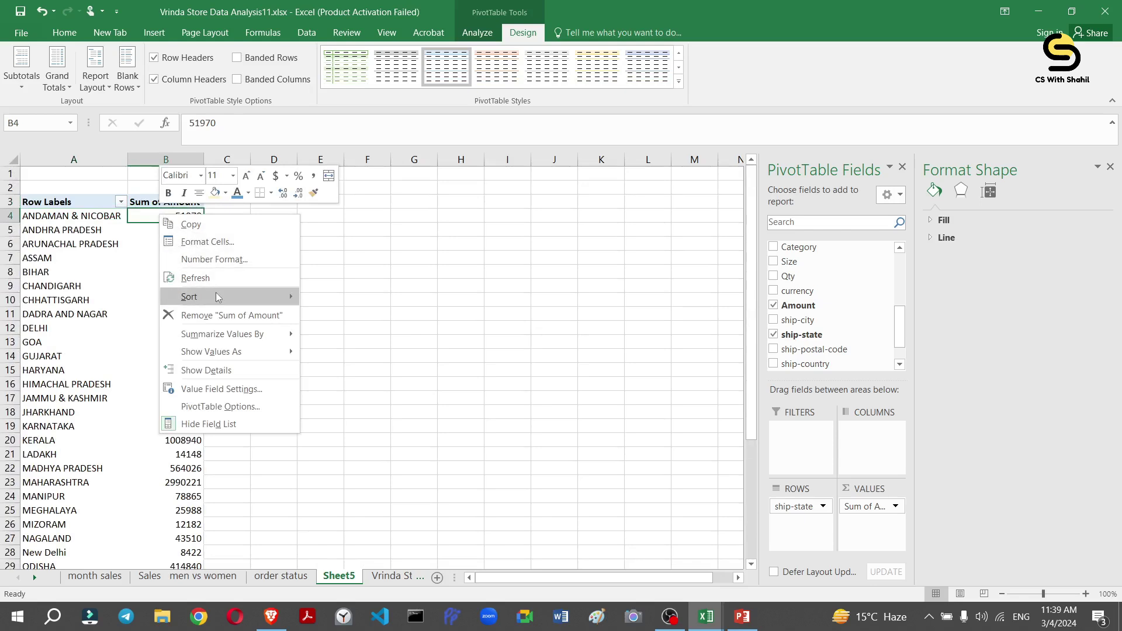
mouse_move(217, 298)
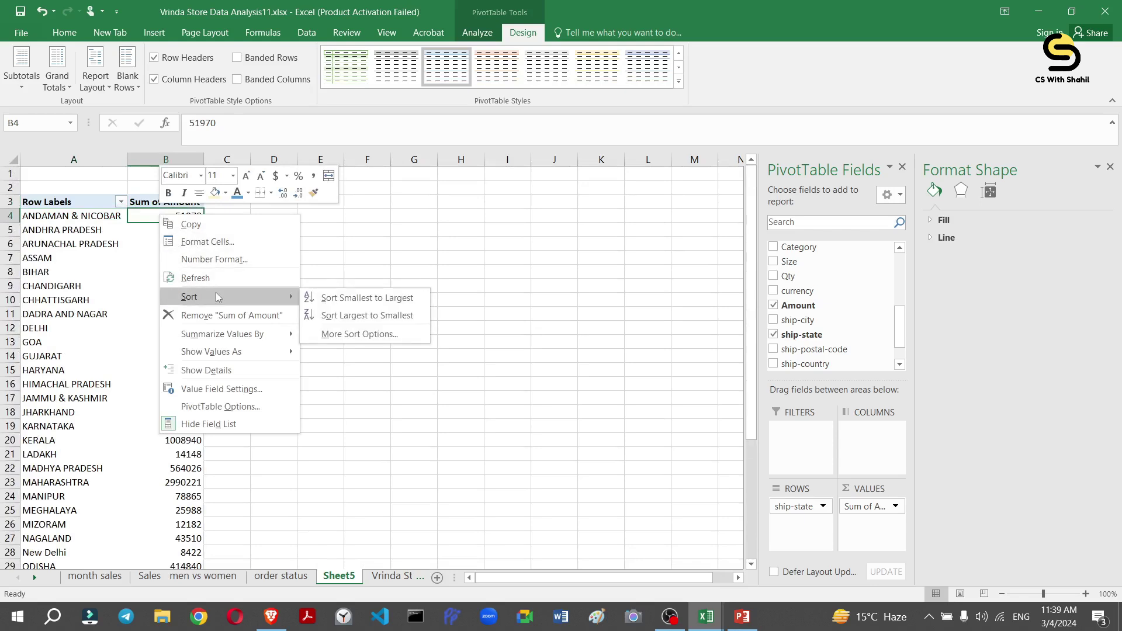
left_click(340, 317)
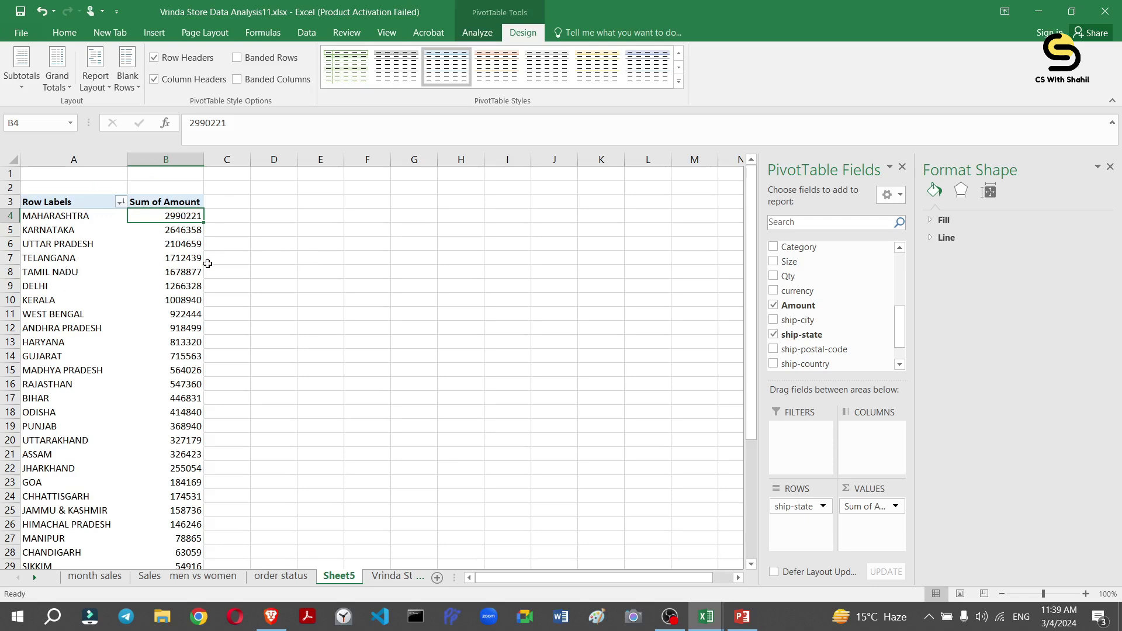
Filter the ship-state row labels to the top 5 items by Sum of Amount.
left_click(89, 218)
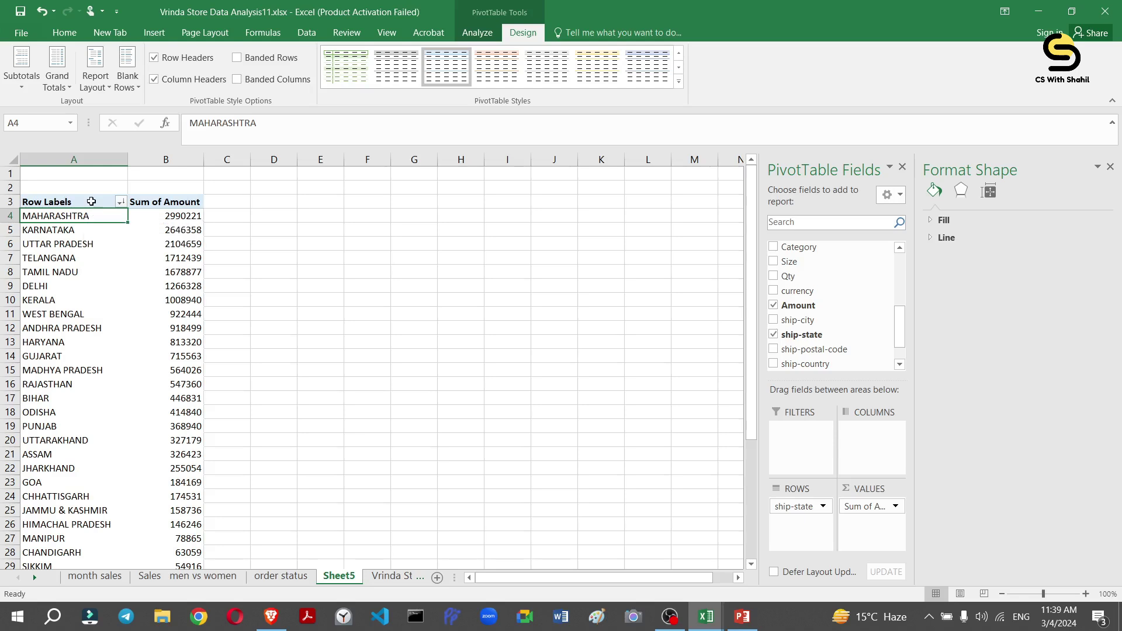
right_click(92, 218)
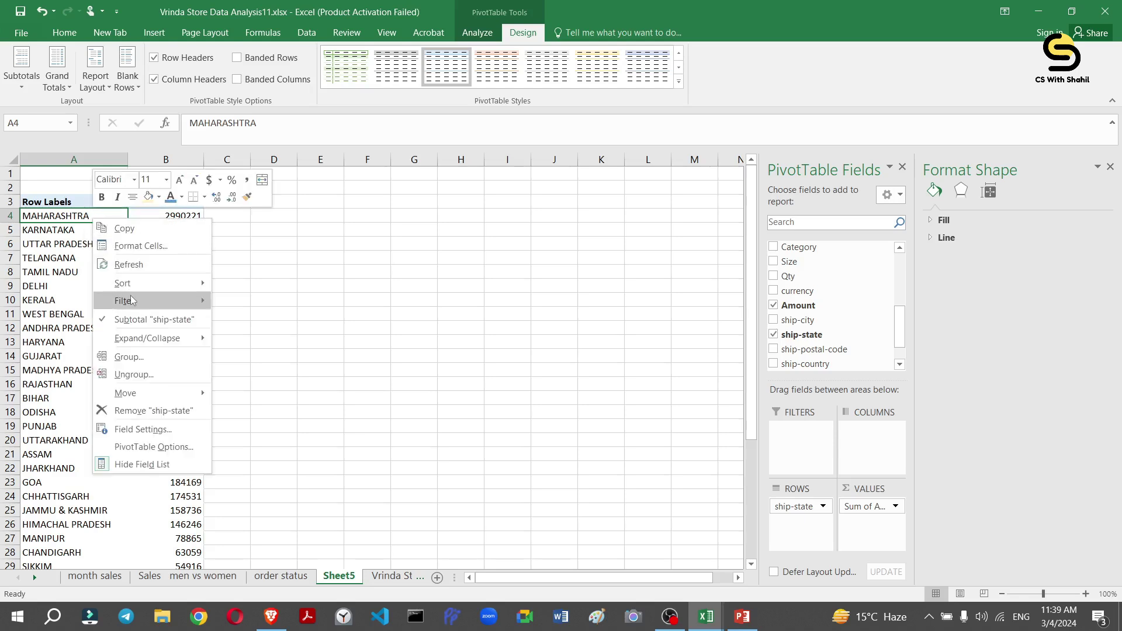
mouse_move(132, 300)
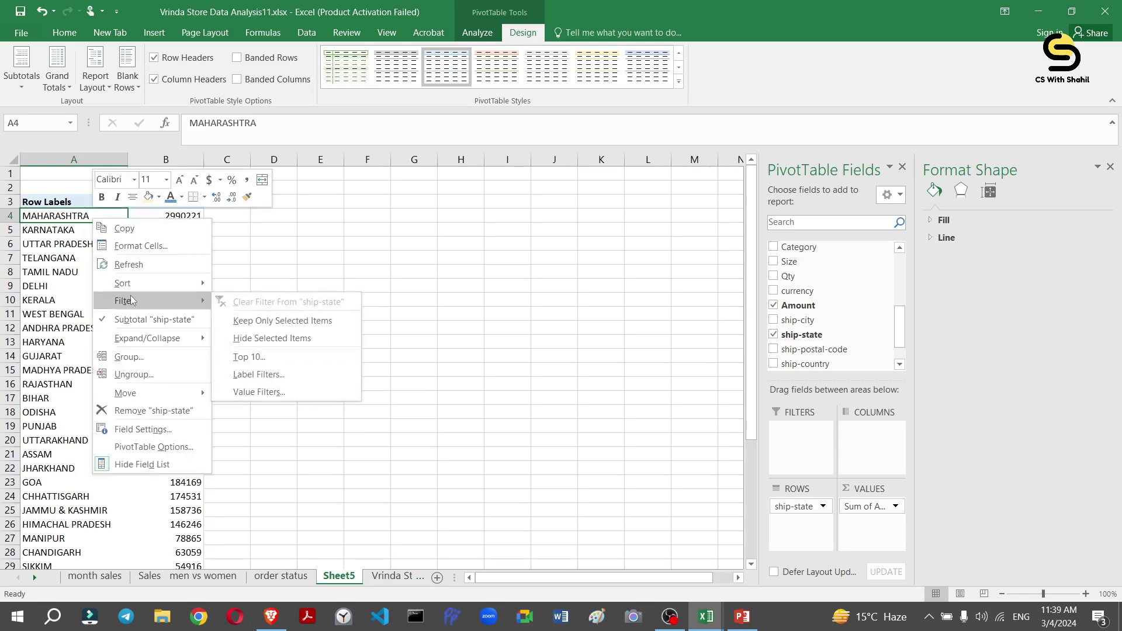
left_click(247, 359)
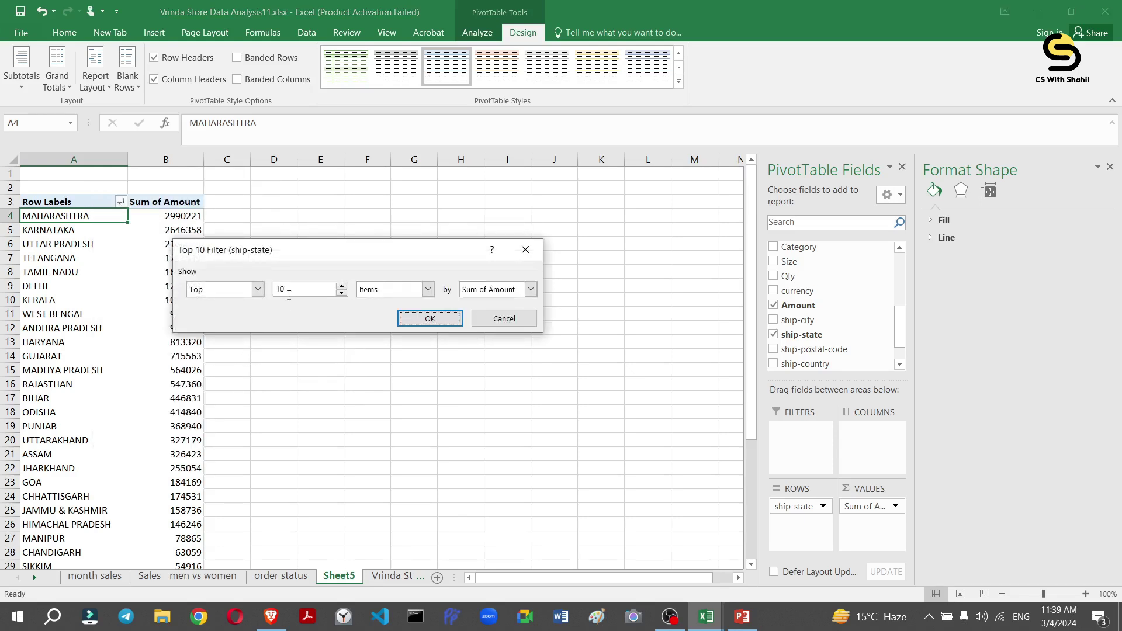
left_click(297, 287)
left_click(445, 319)
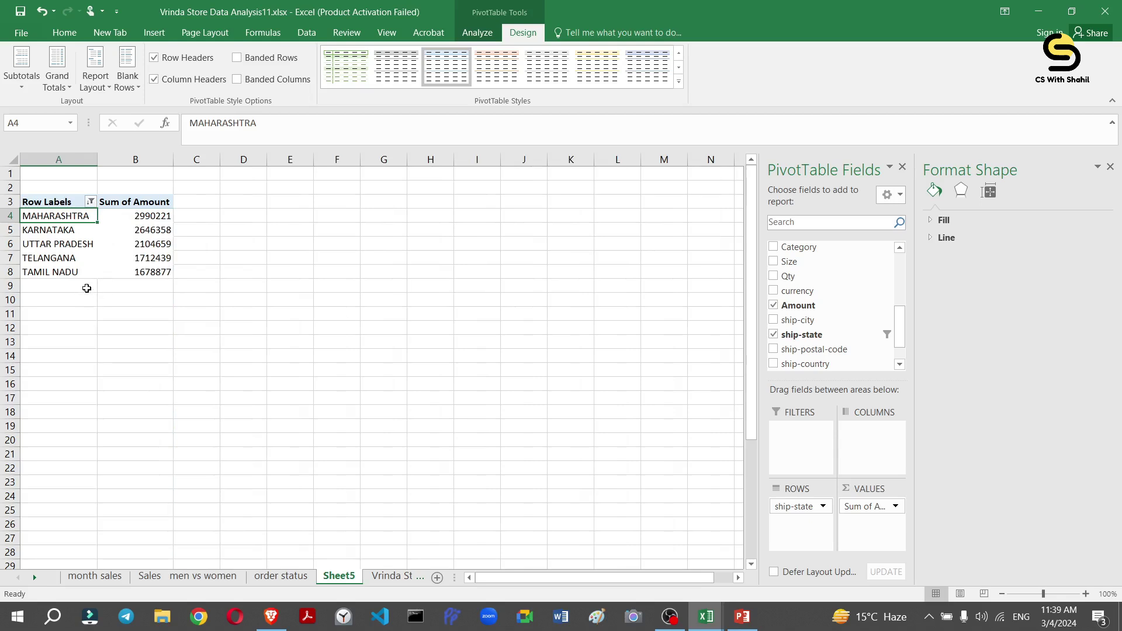
Insert a Clustered Bar PivotChart from the filtered state sales pivot table.
left_click(477, 33)
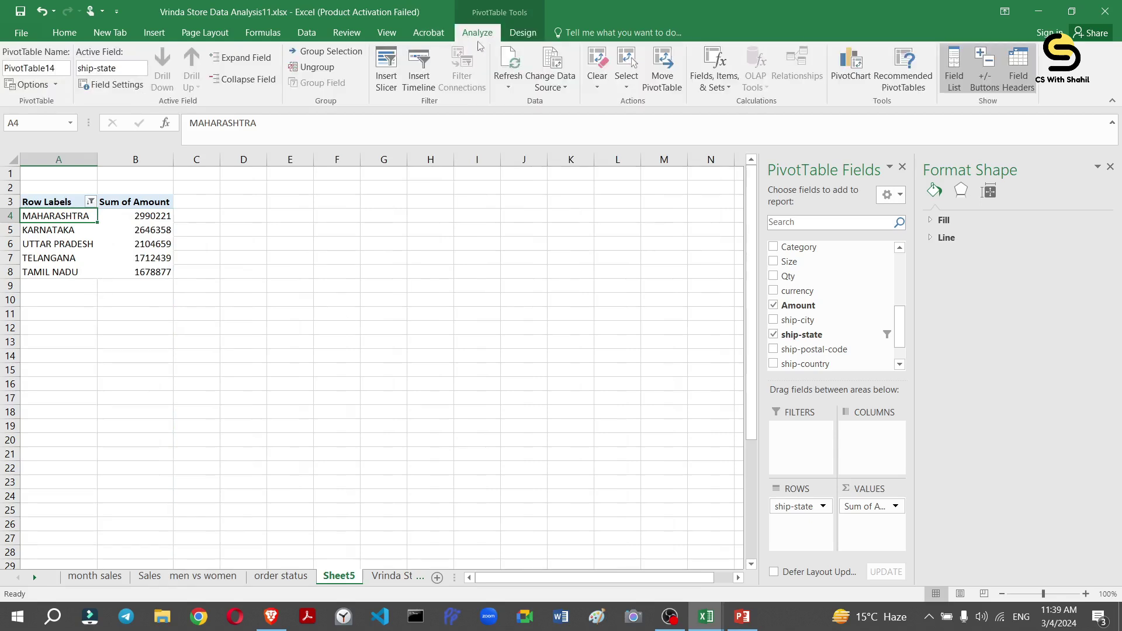
left_click(833, 61)
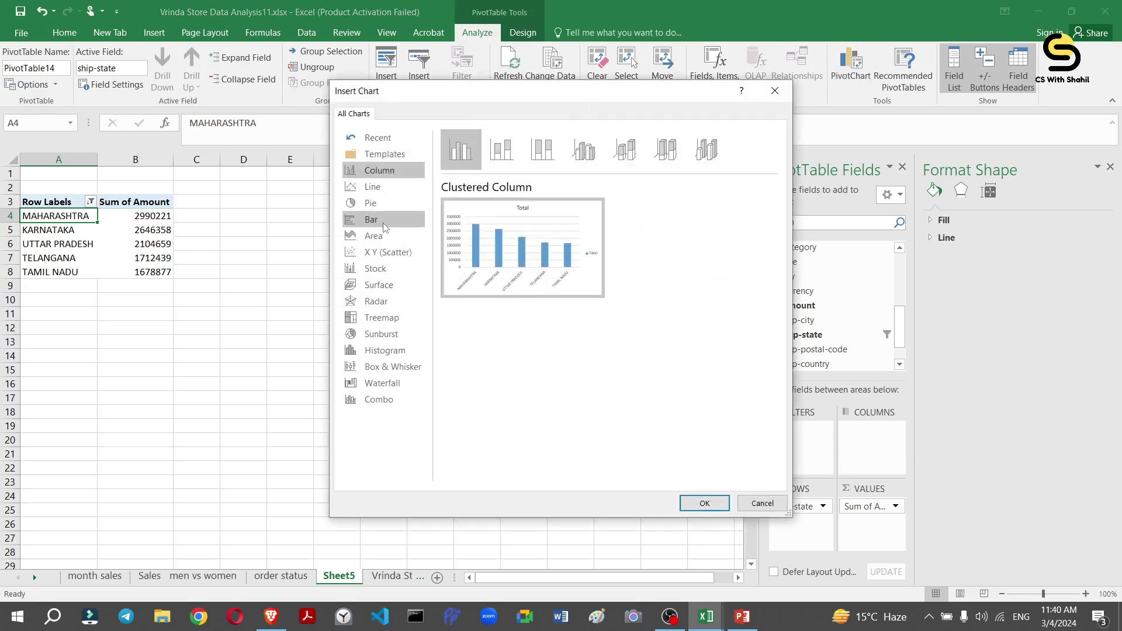
left_click(383, 225)
mouse_move(482, 232)
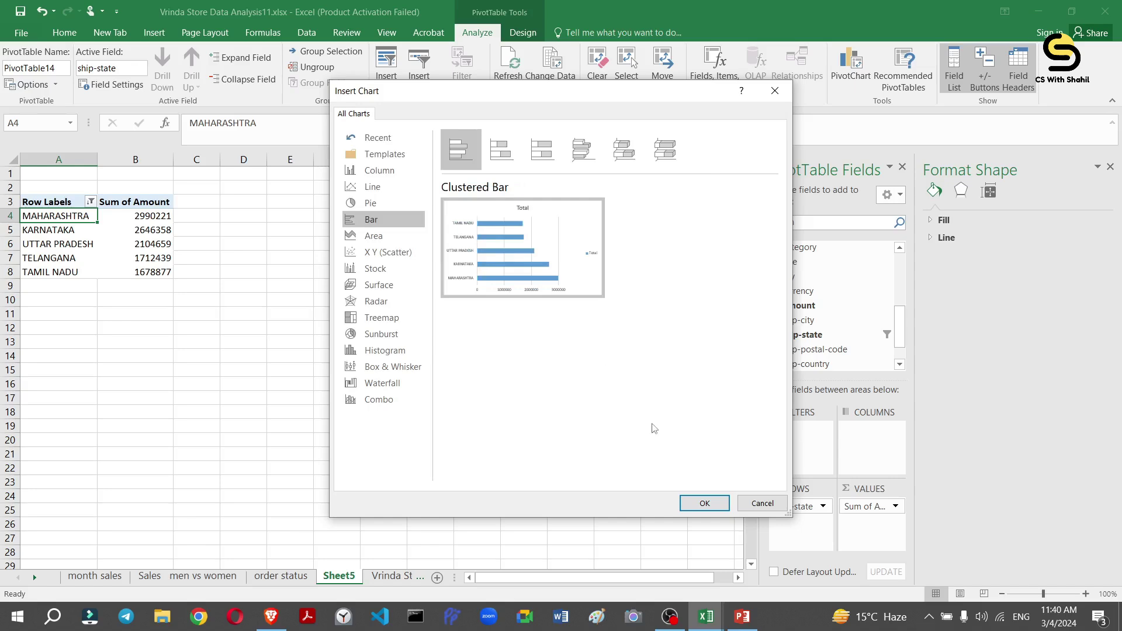
left_click(705, 503)
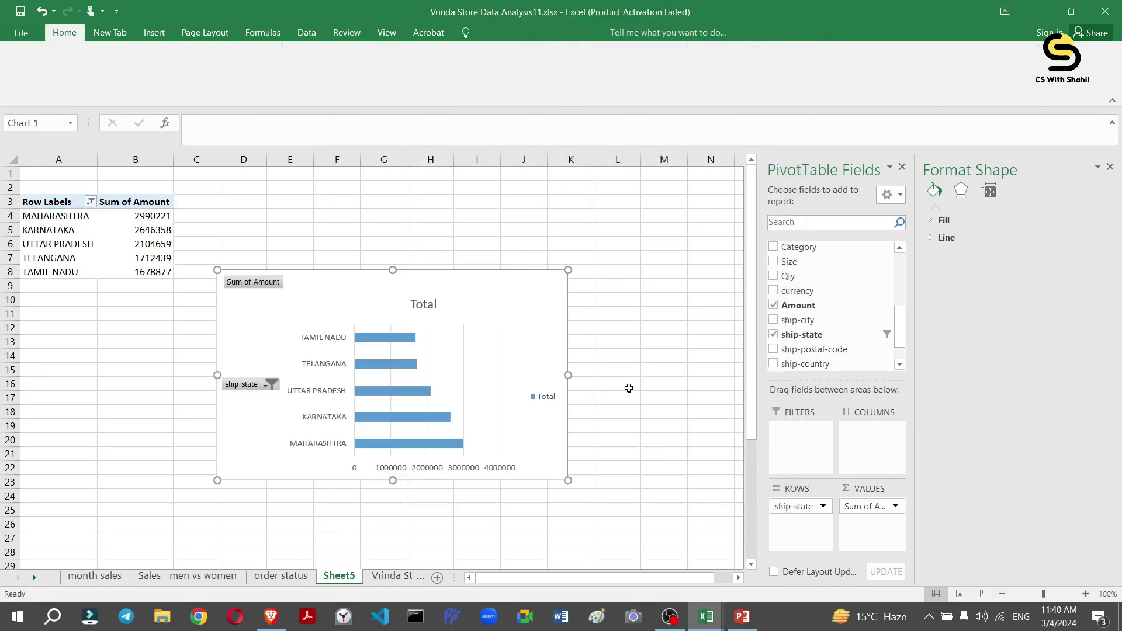
Widen the state bar chart to about 5.24" and hide all its field buttons.
left_click_drag(569, 374, 585, 375)
right_click(544, 363)
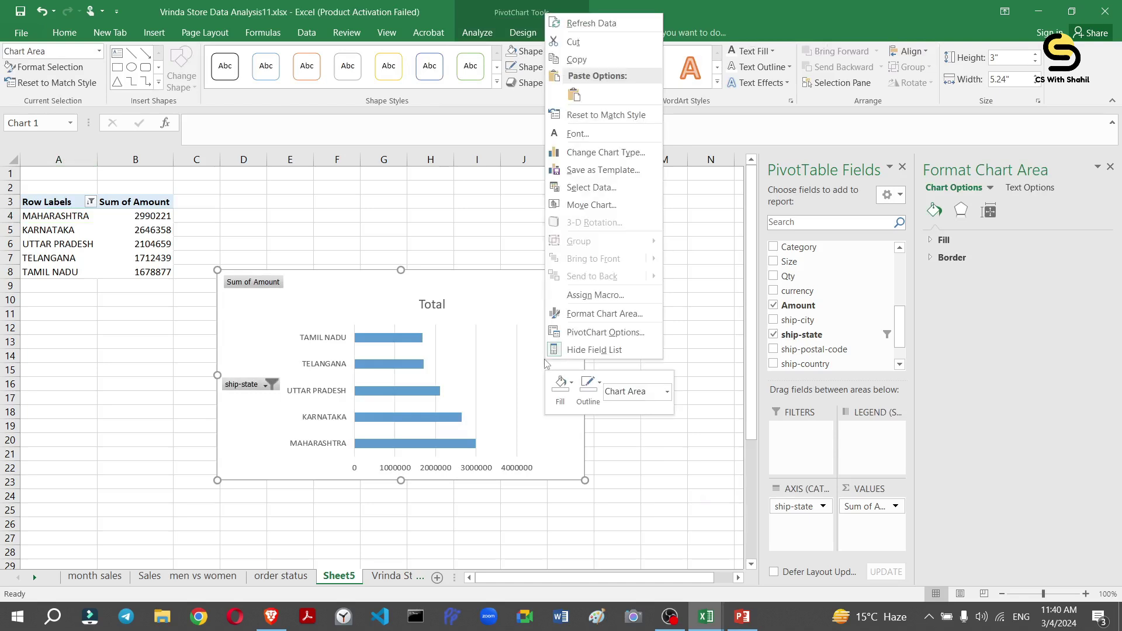
right_click(259, 385)
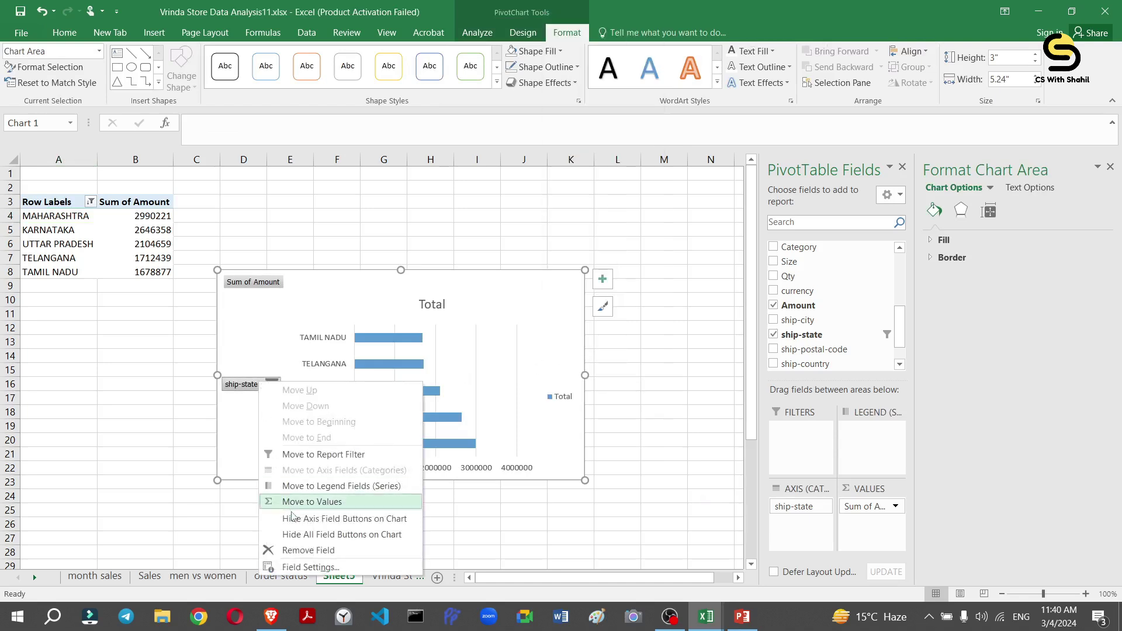
left_click(307, 535)
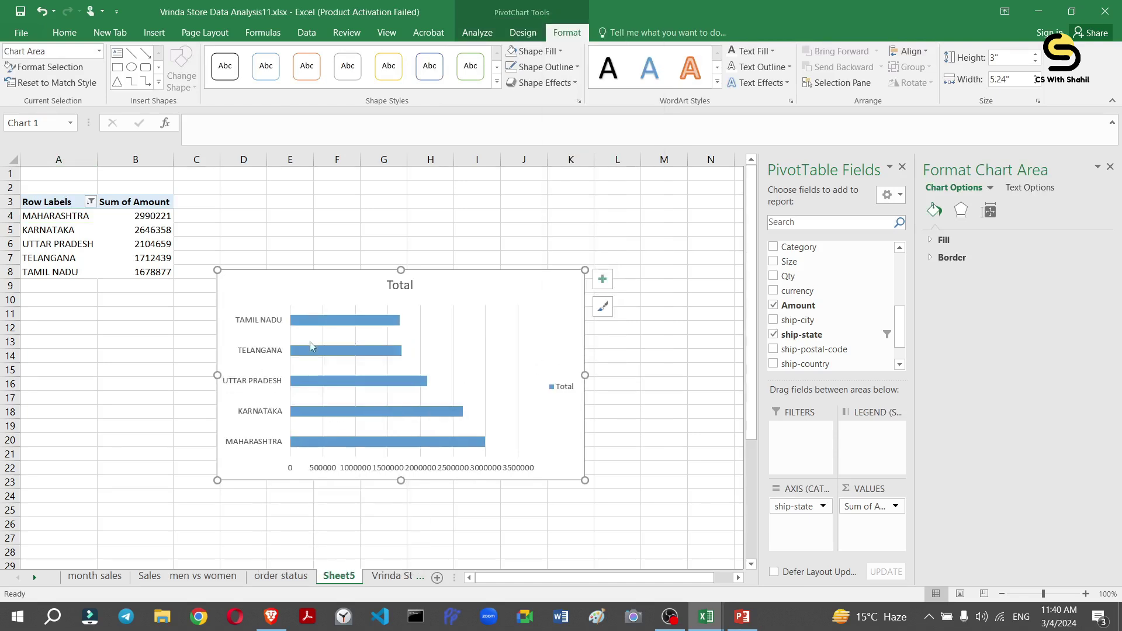
Change the bar chart's title to "Top 5 state".
left_click(407, 288)
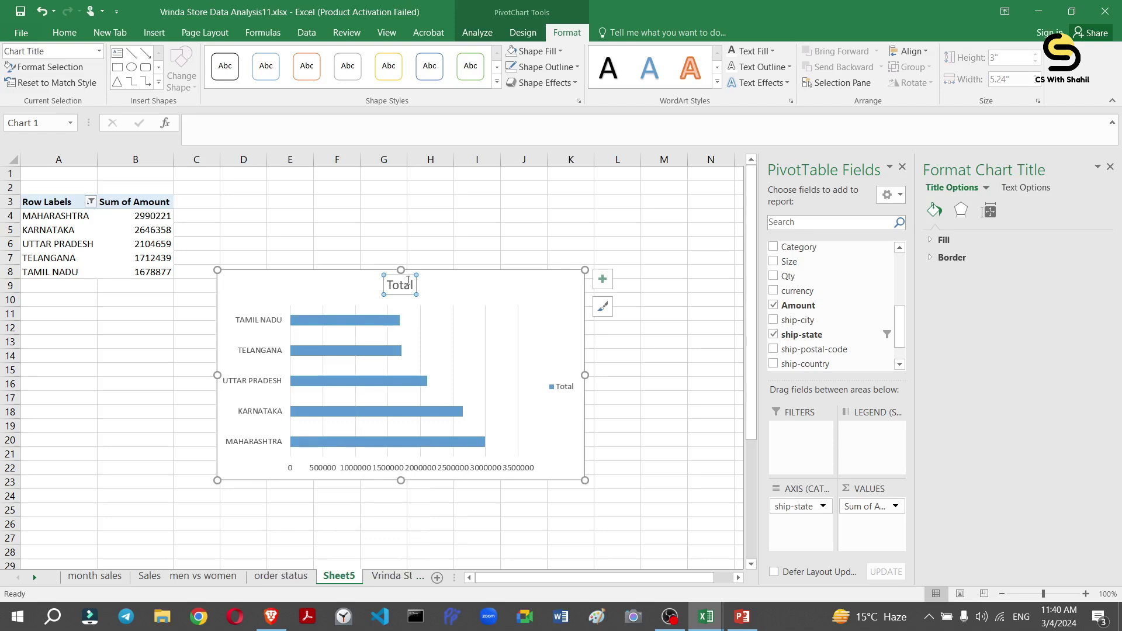
type("TOp")
key("Return")
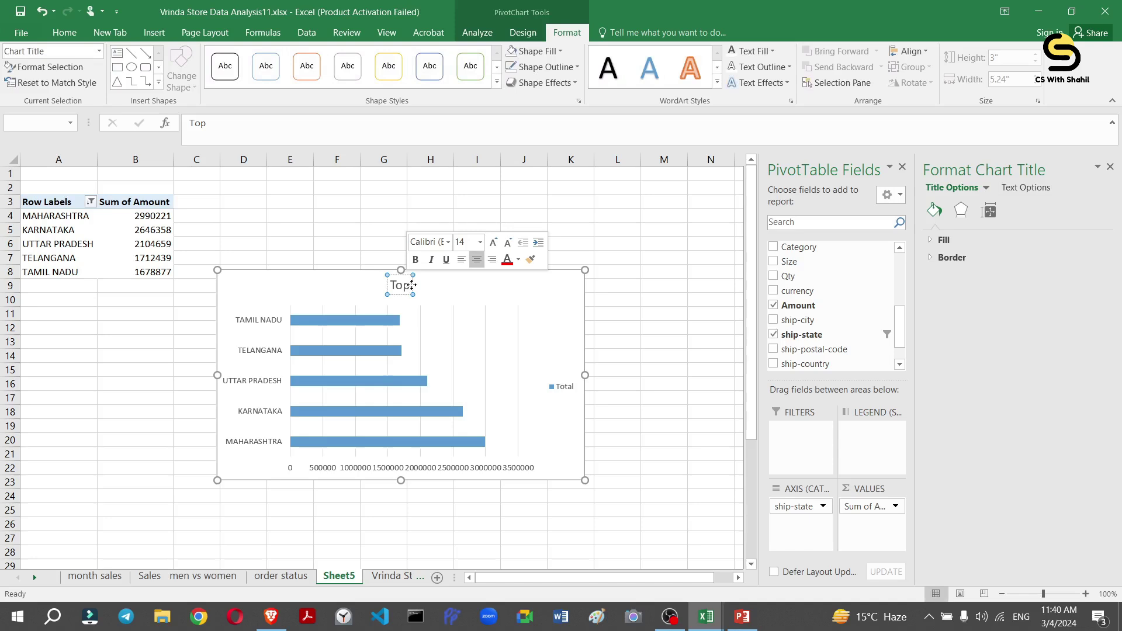
left_click(413, 285)
type("5")
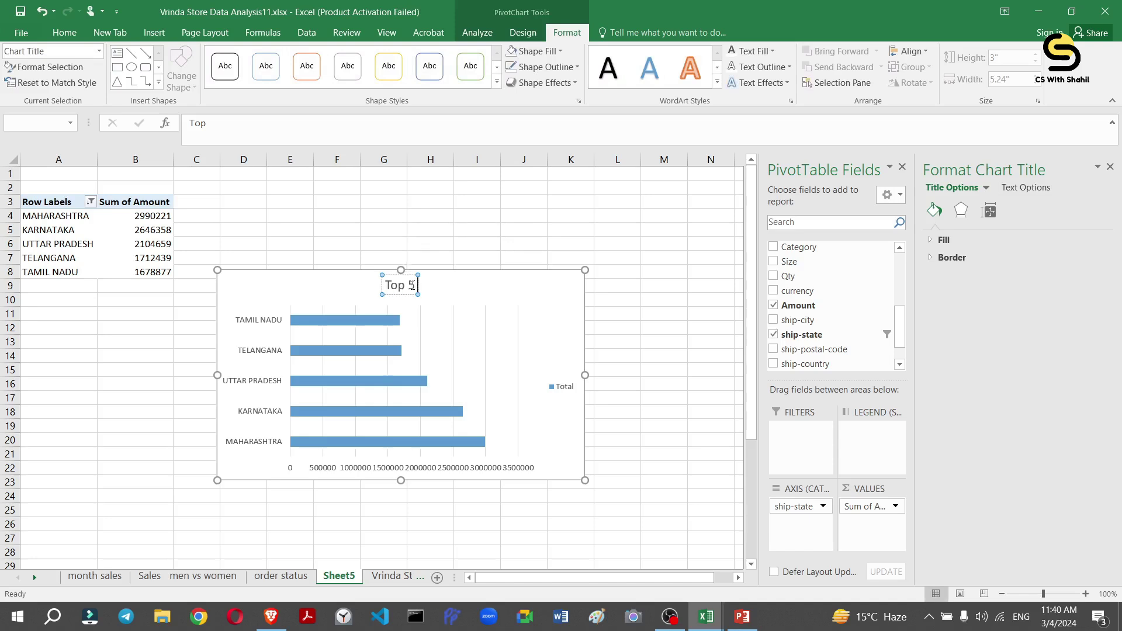
type(" state")
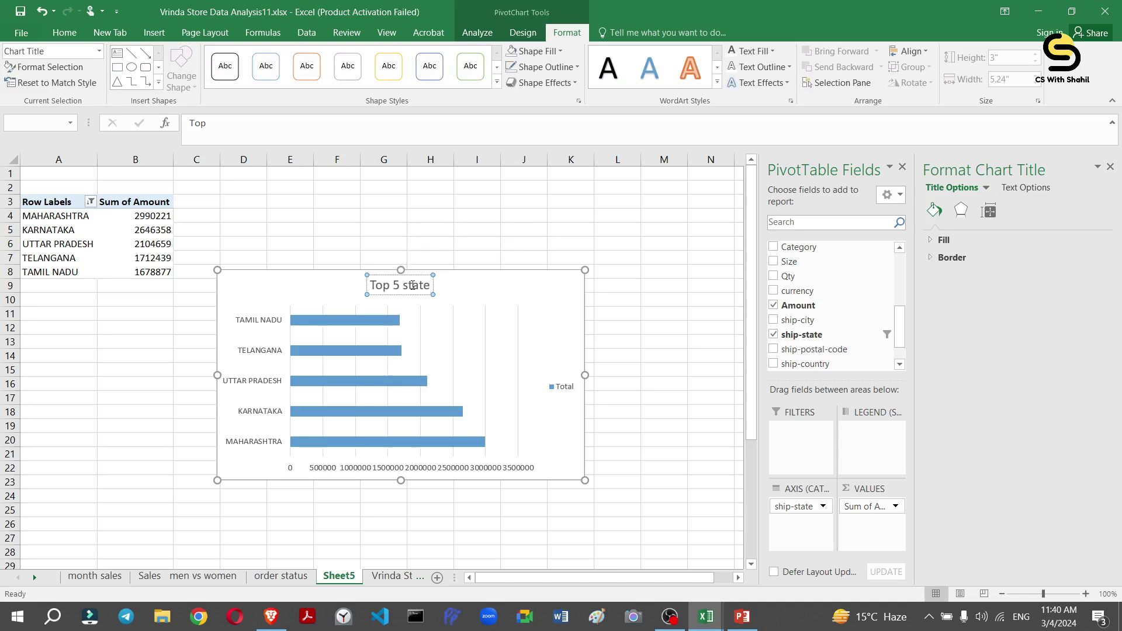
Remove the gridlines and the legend from the Top 5 state chart.
right_click(565, 388)
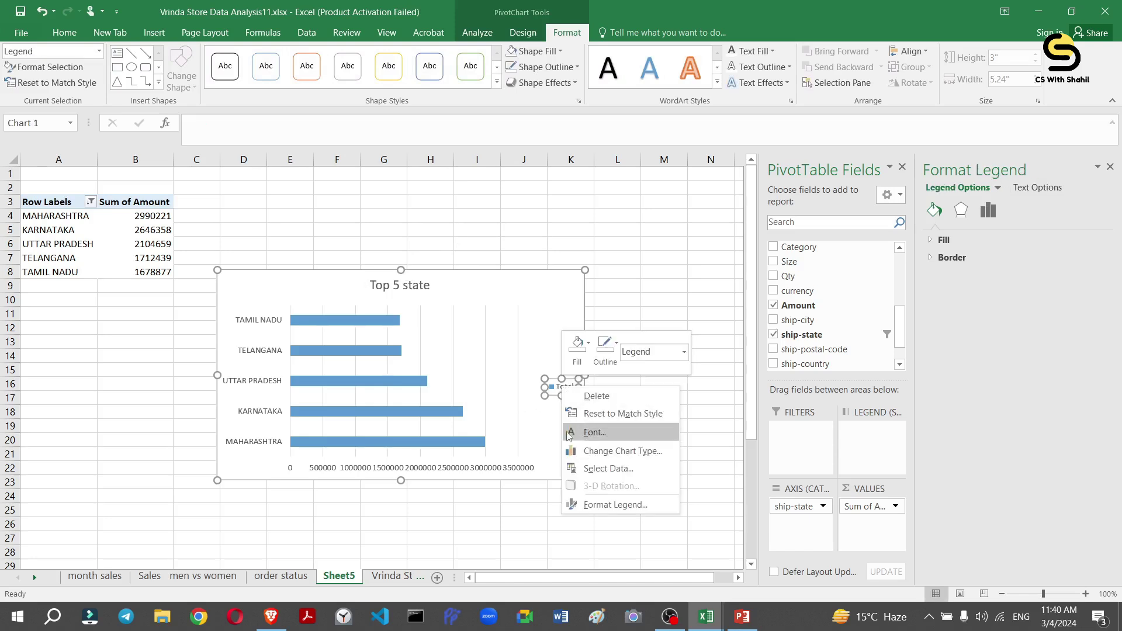
left_click(544, 393)
right_click(543, 392)
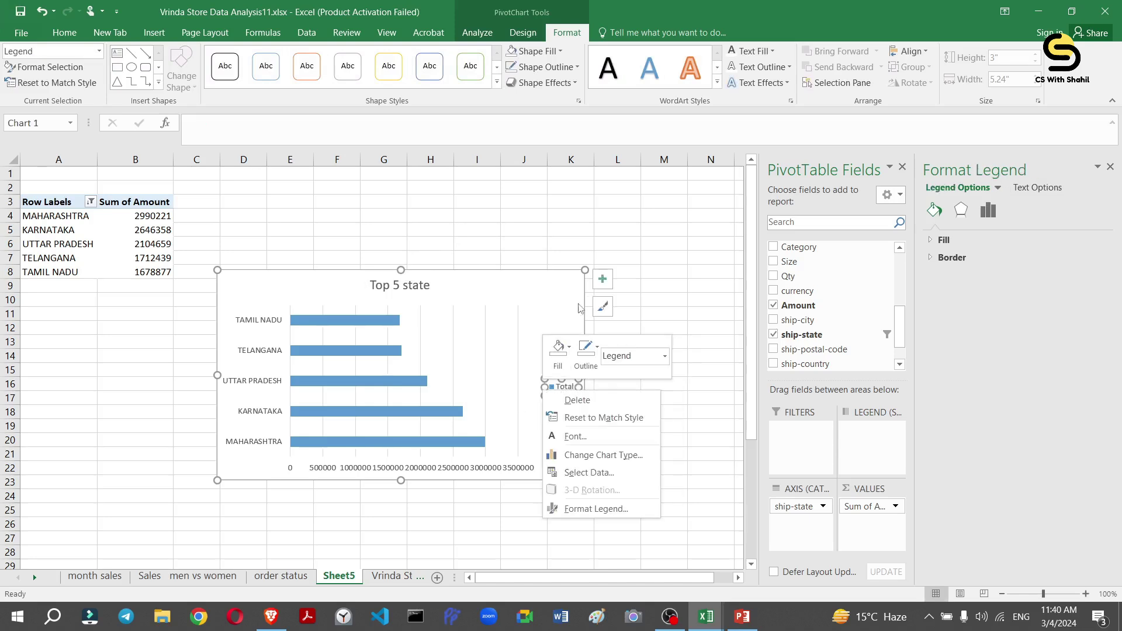
left_click(602, 279)
left_click(603, 279)
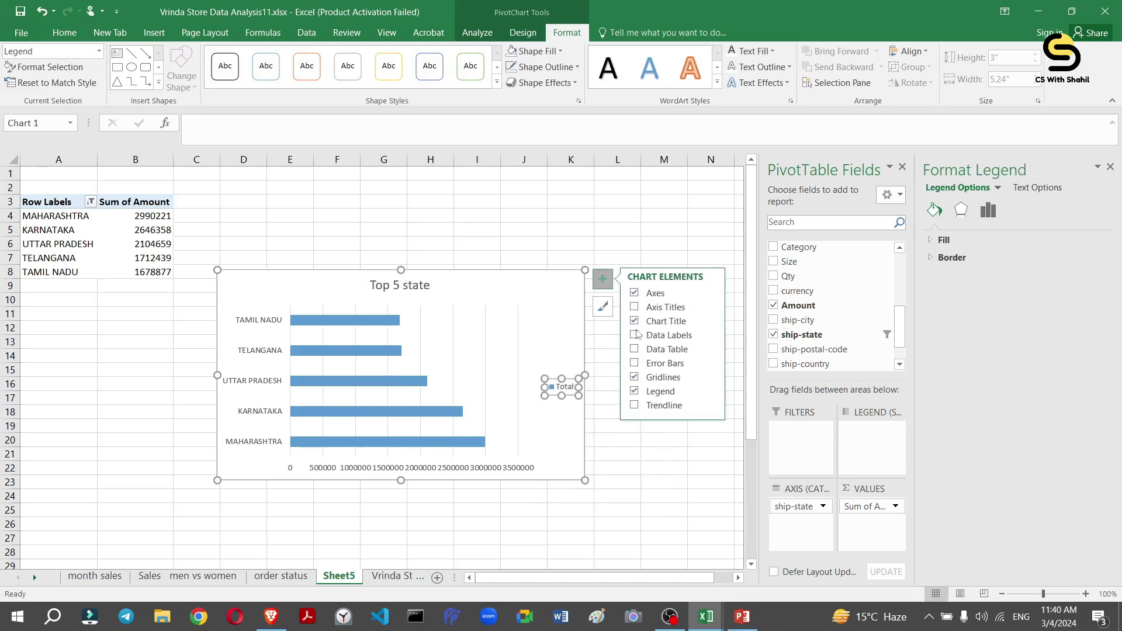
left_click(636, 378)
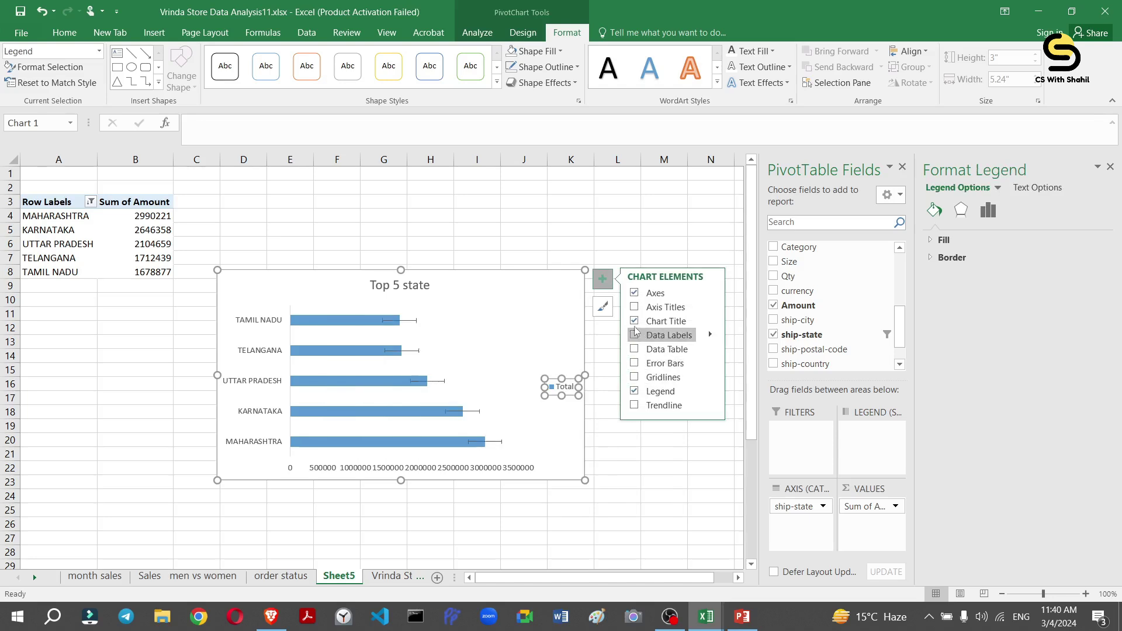
left_click(634, 392)
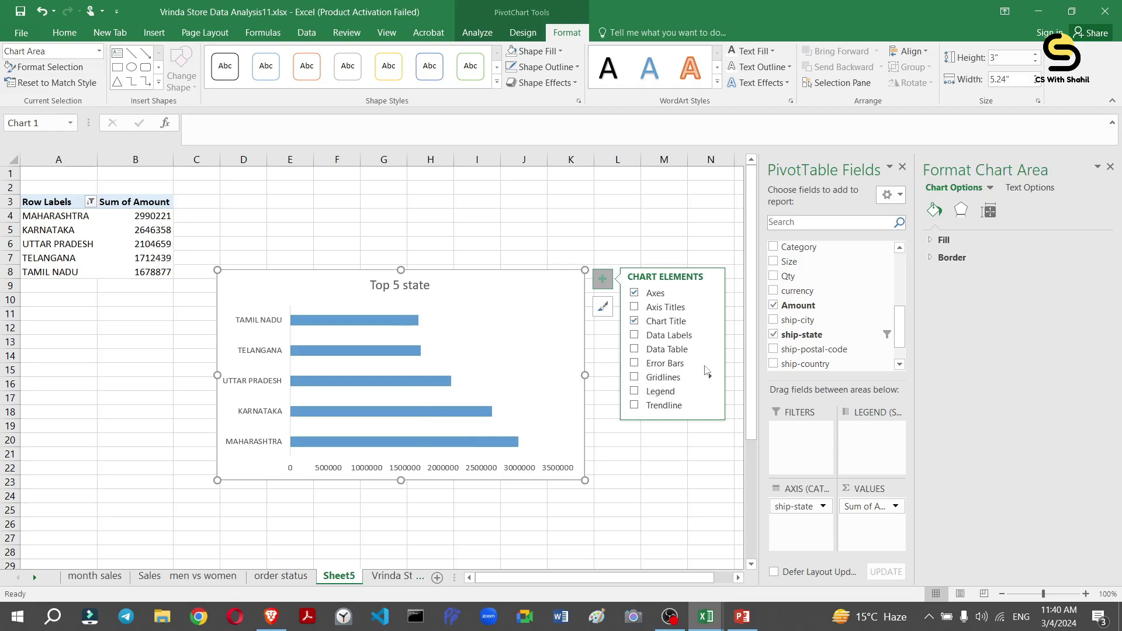
Apply the custom number format 0.00,,"M" to the chart's horizontal value axis.
left_click(464, 468)
left_click(465, 475)
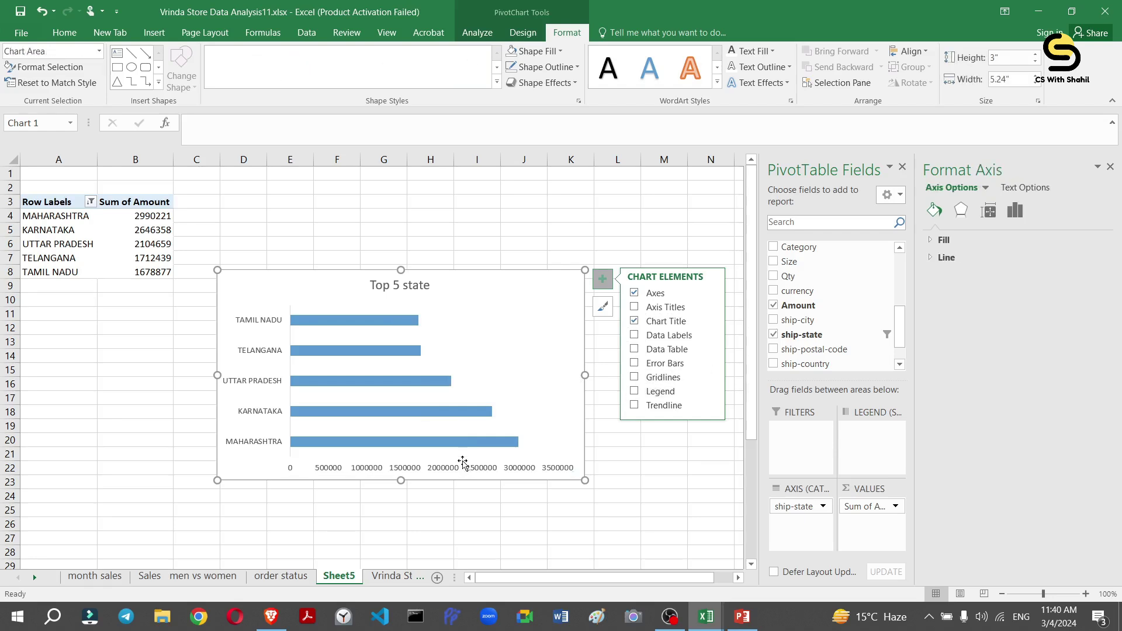
left_click(466, 471)
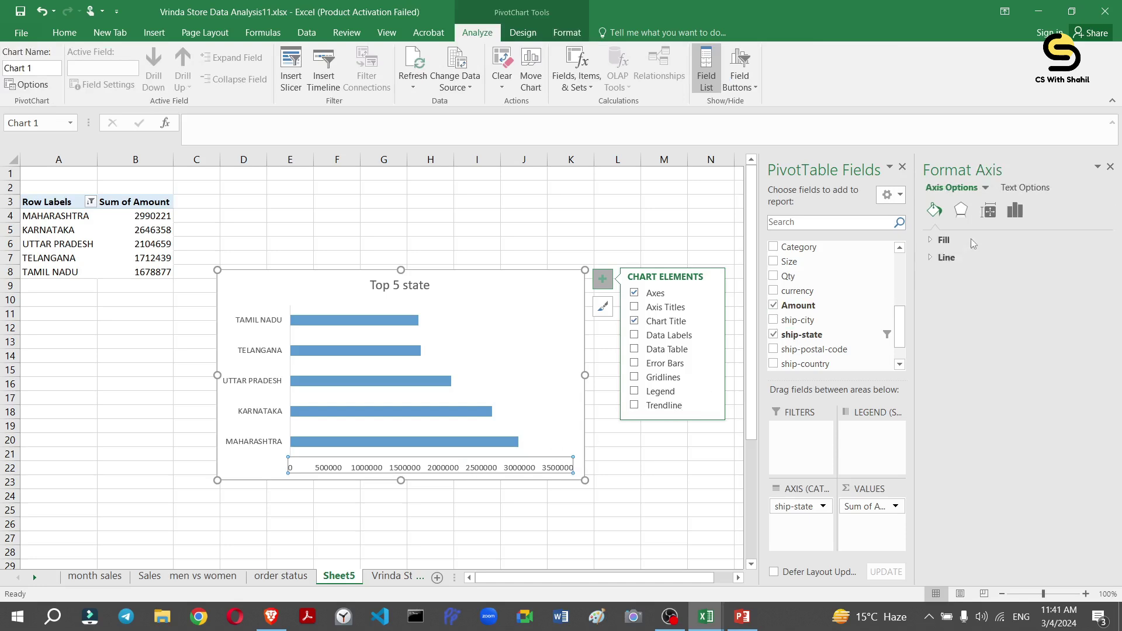
left_click(1016, 210)
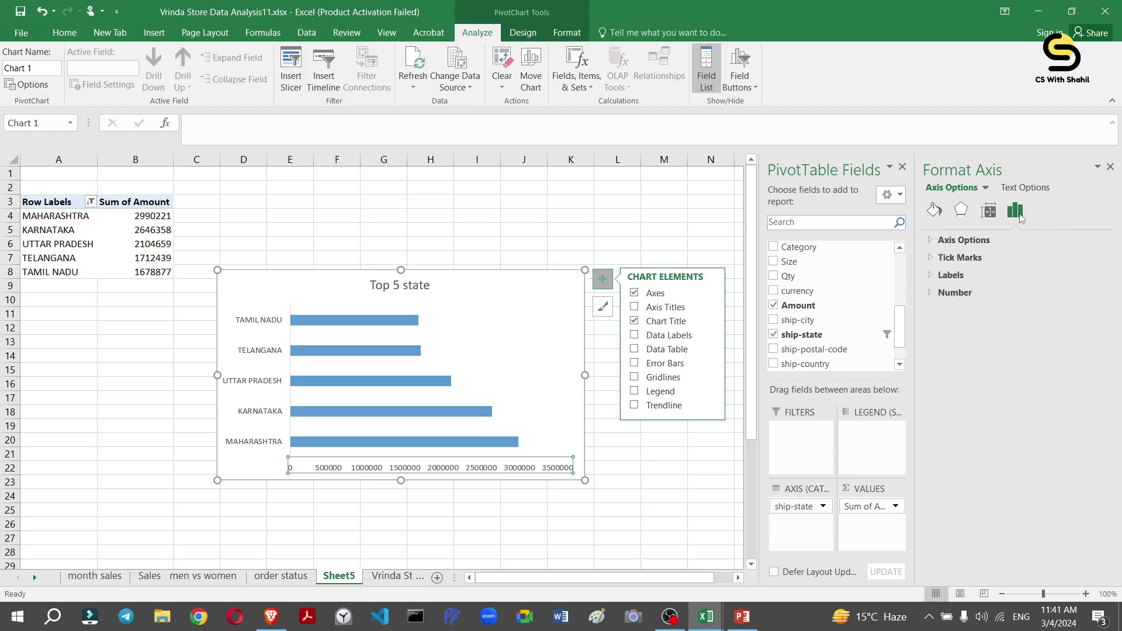
left_click(941, 294)
double_click(943, 374)
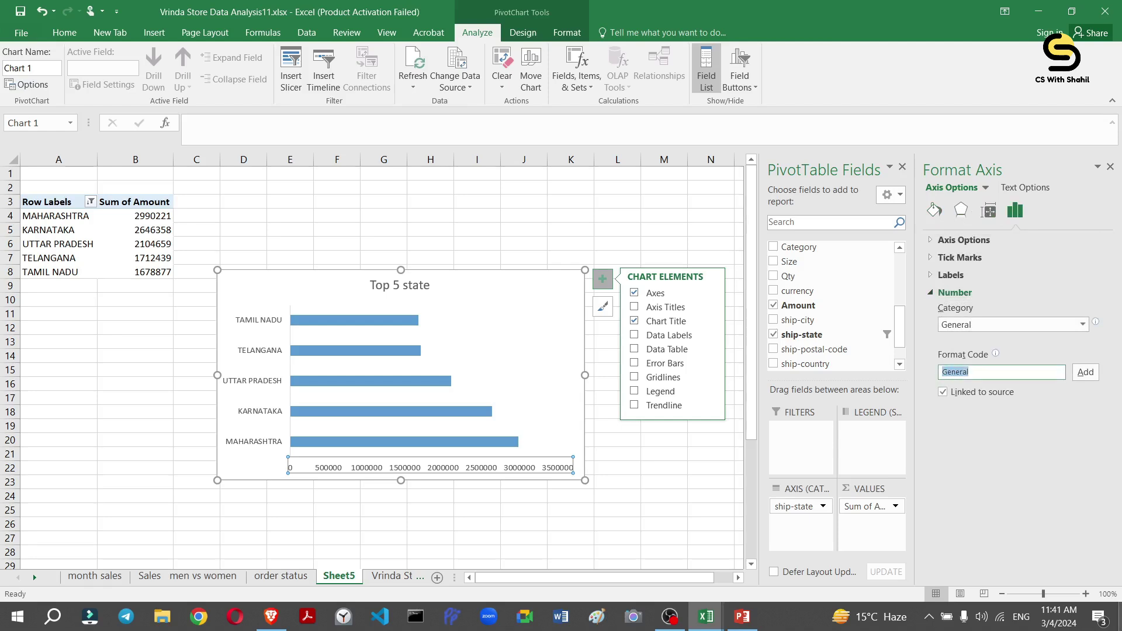
key("BackSpace")
left_click(1085, 376)
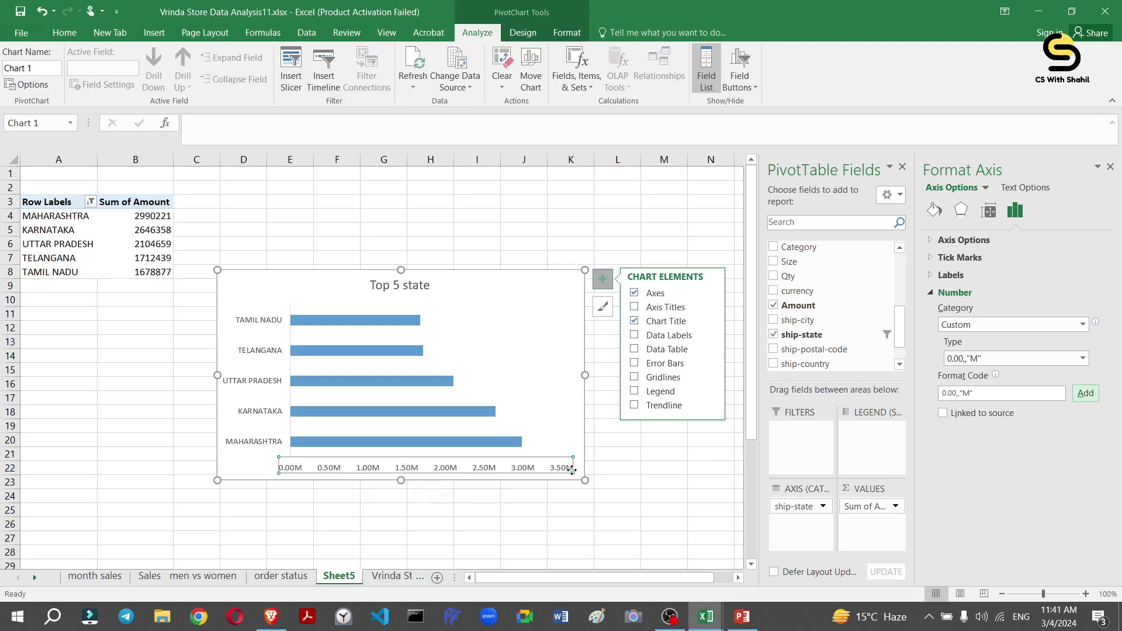
Shift the Top 5 state chart slightly and shrink it, and widen its plot area on both sides.
left_click(447, 381)
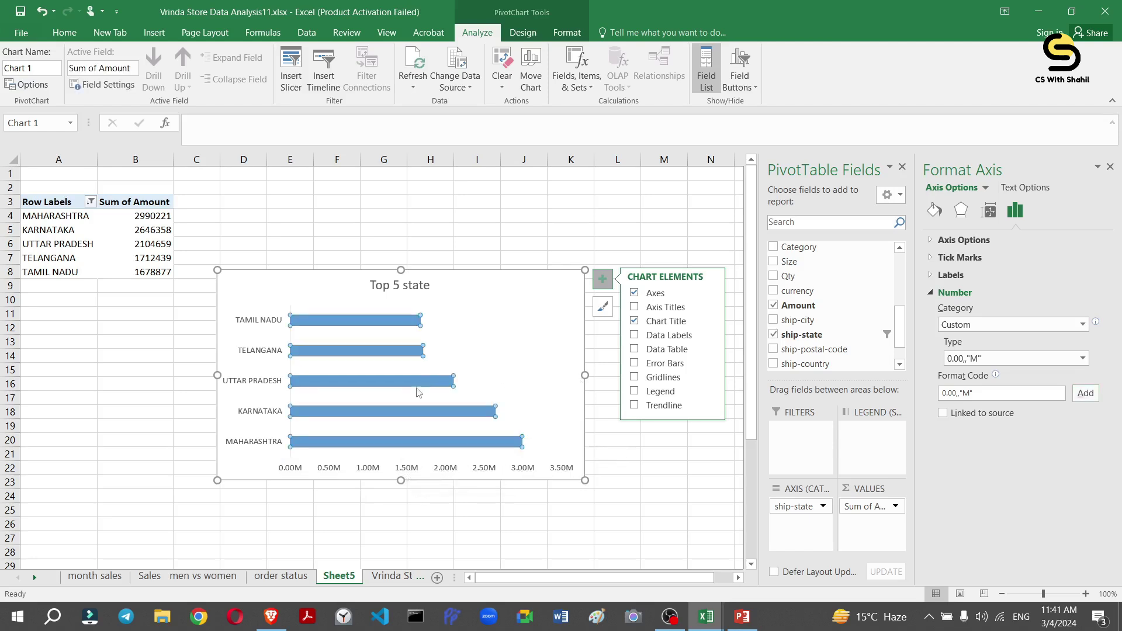
left_click(501, 334)
left_click_drag(565, 382, 572, 386)
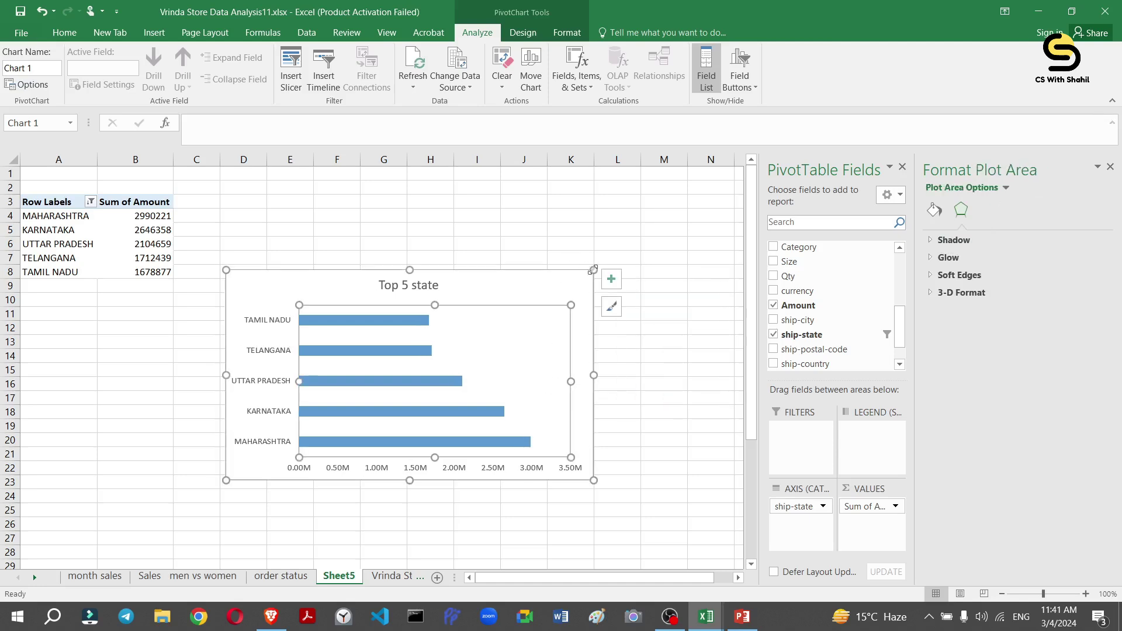
left_click_drag(594, 270, 529, 288)
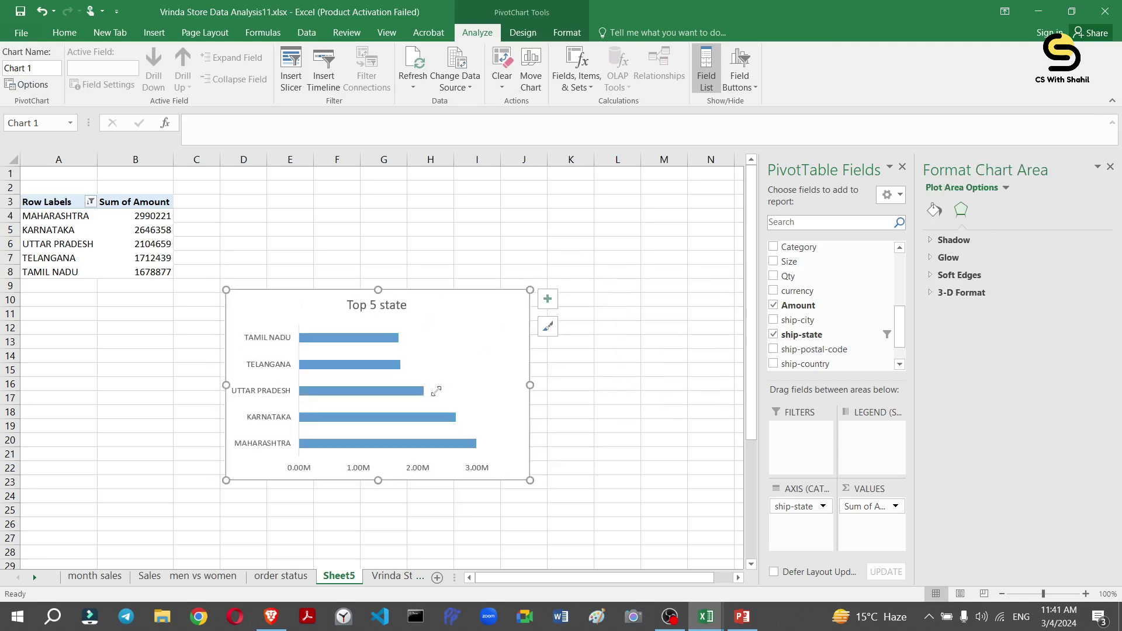
left_click(392, 384)
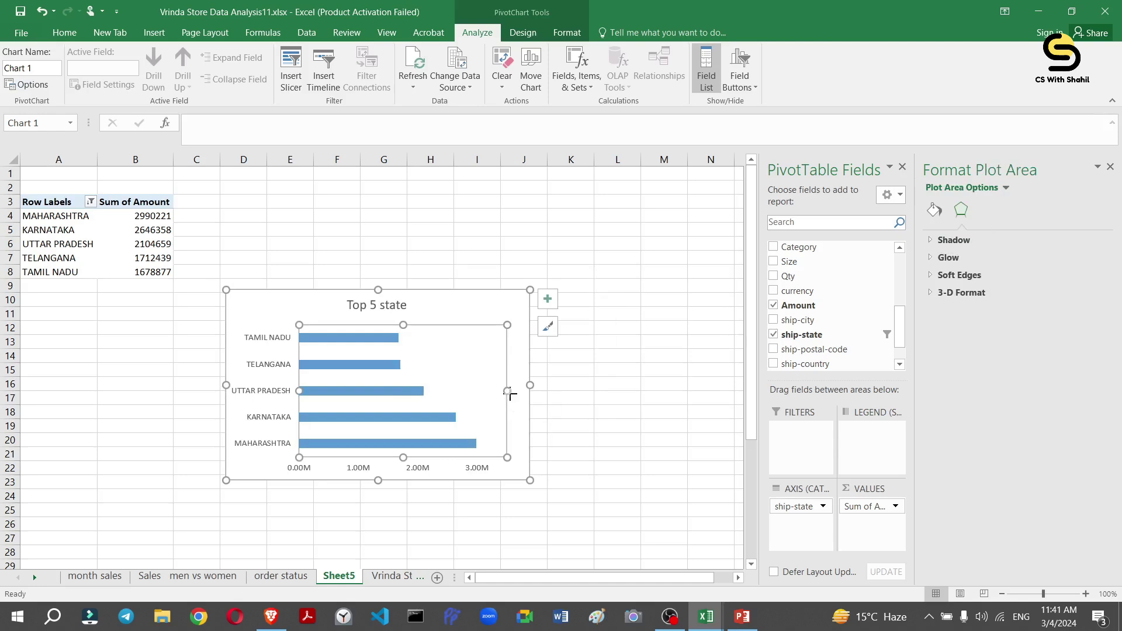
left_click_drag(508, 392, 524, 397)
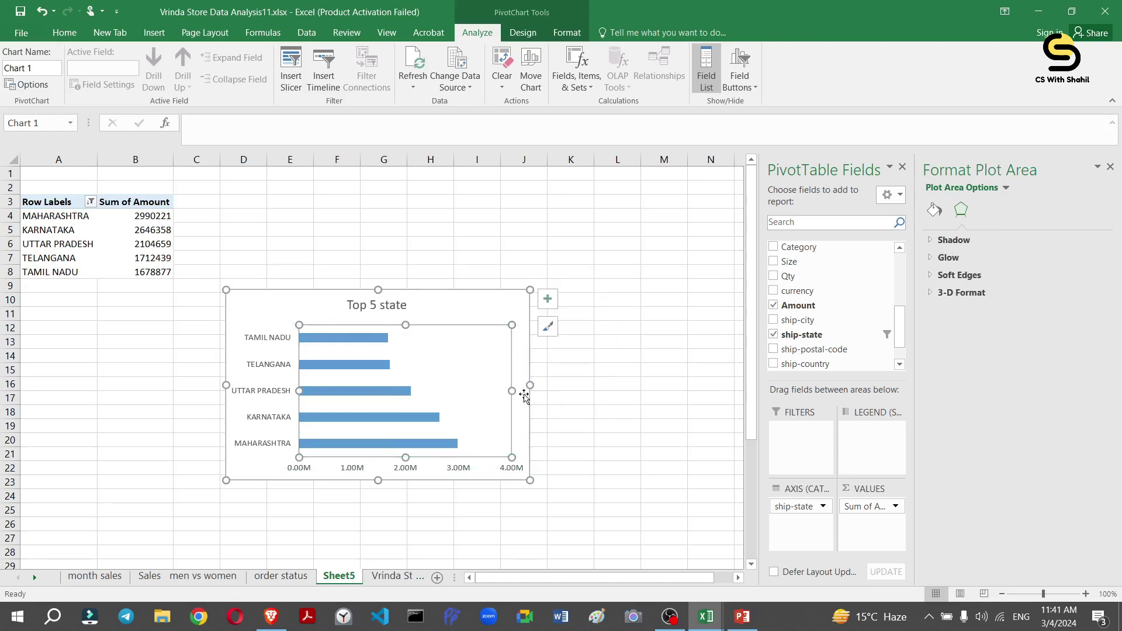
left_click_drag(298, 391, 294, 391)
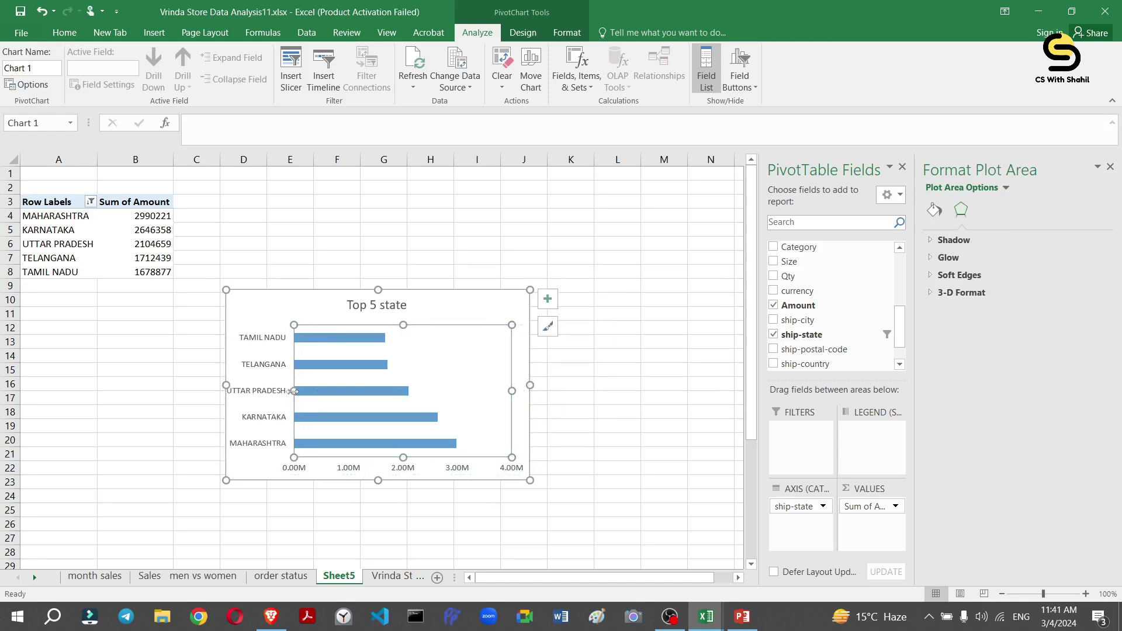
left_click(267, 315)
left_click(158, 329)
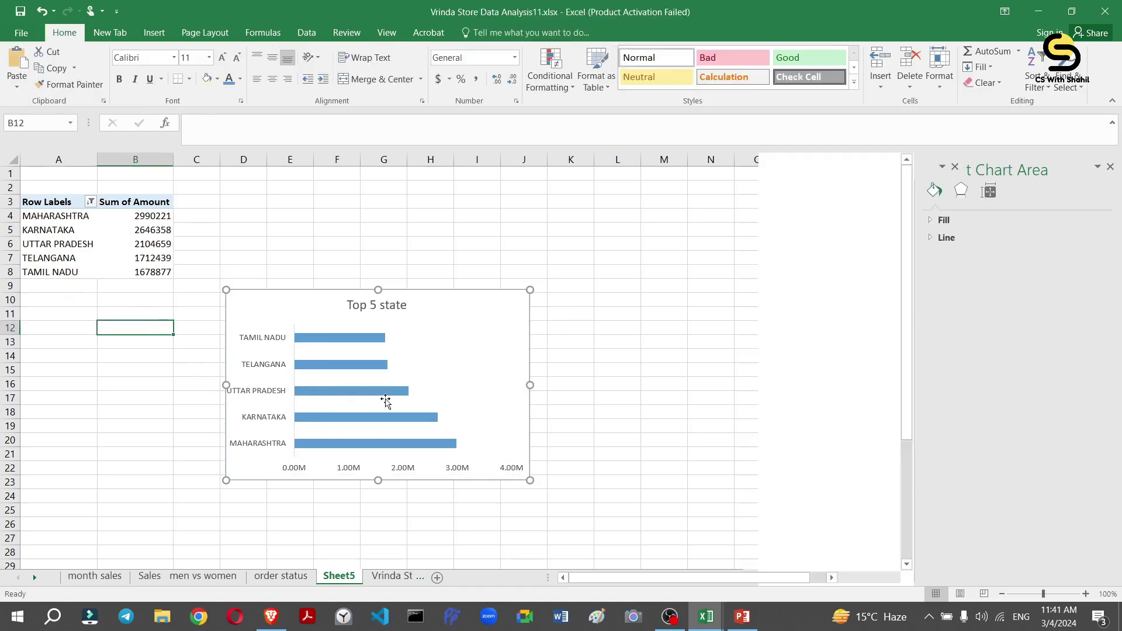
left_click(386, 401)
mouse_move(701, 626)
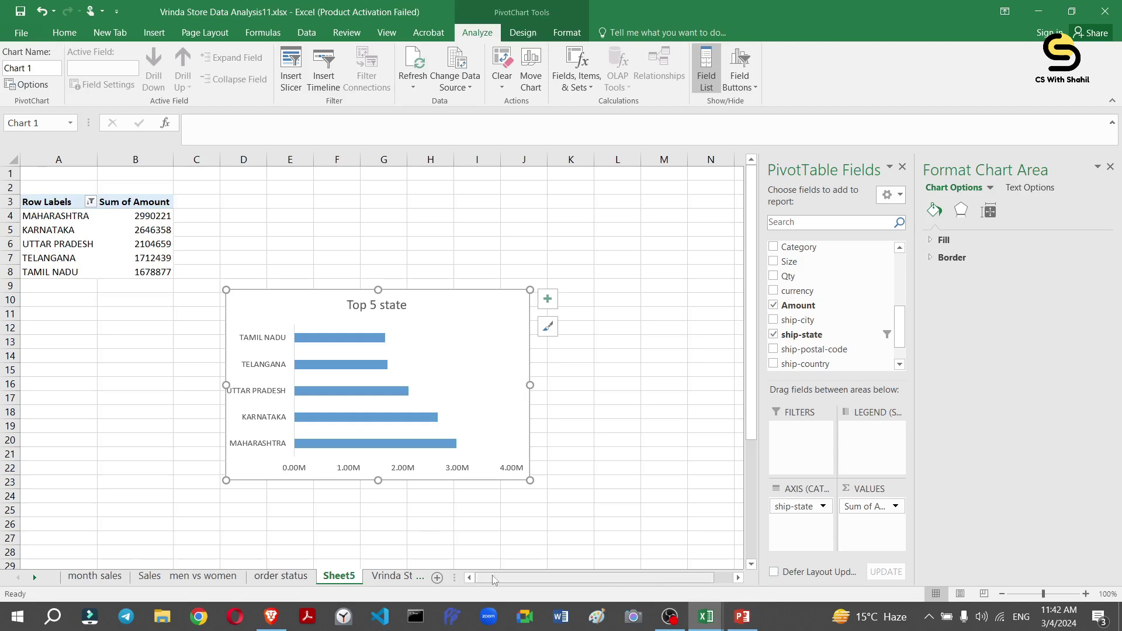
Add a new worksheet after Sheet5, name it "Virinda store Dashboard", and close the formatting pane.
left_click_drag(454, 577, 641, 575)
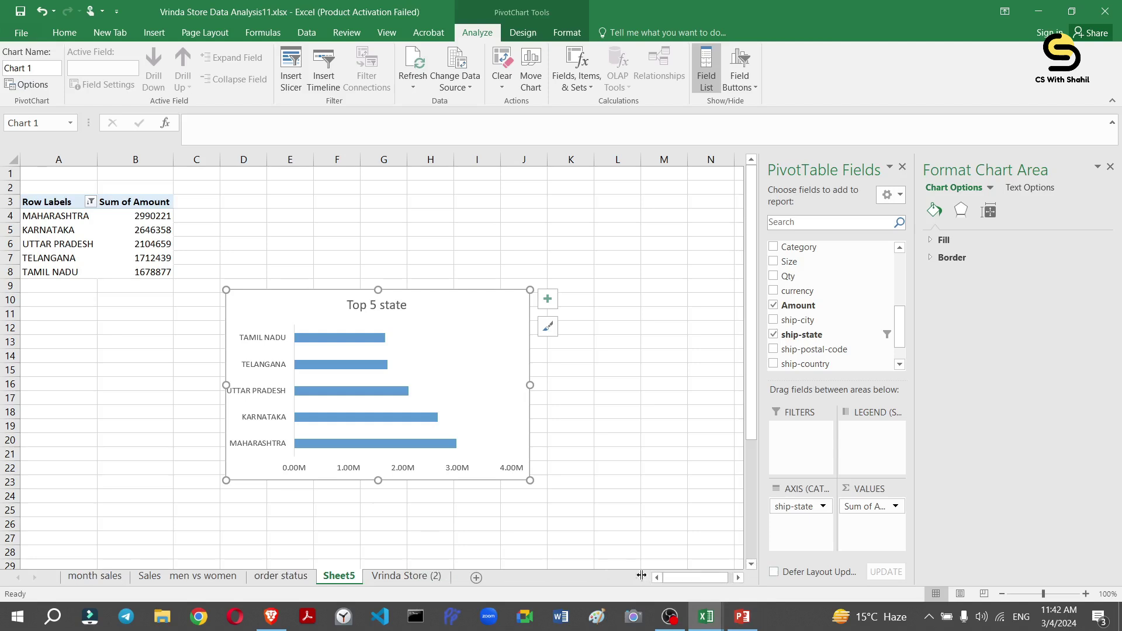
left_click(476, 577)
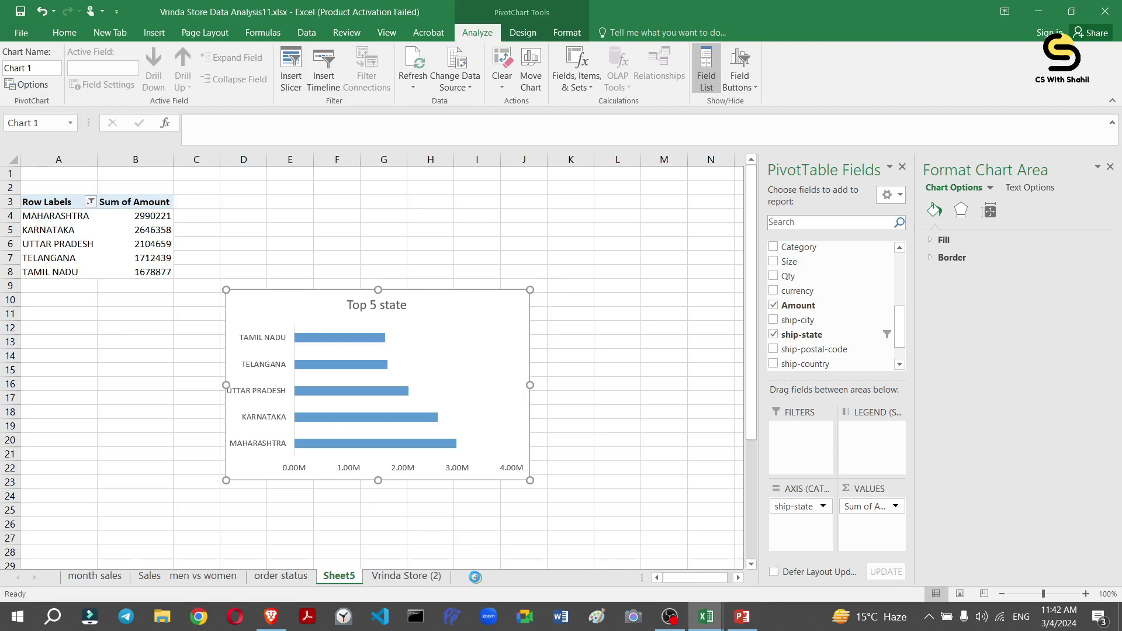
double_click(386, 577)
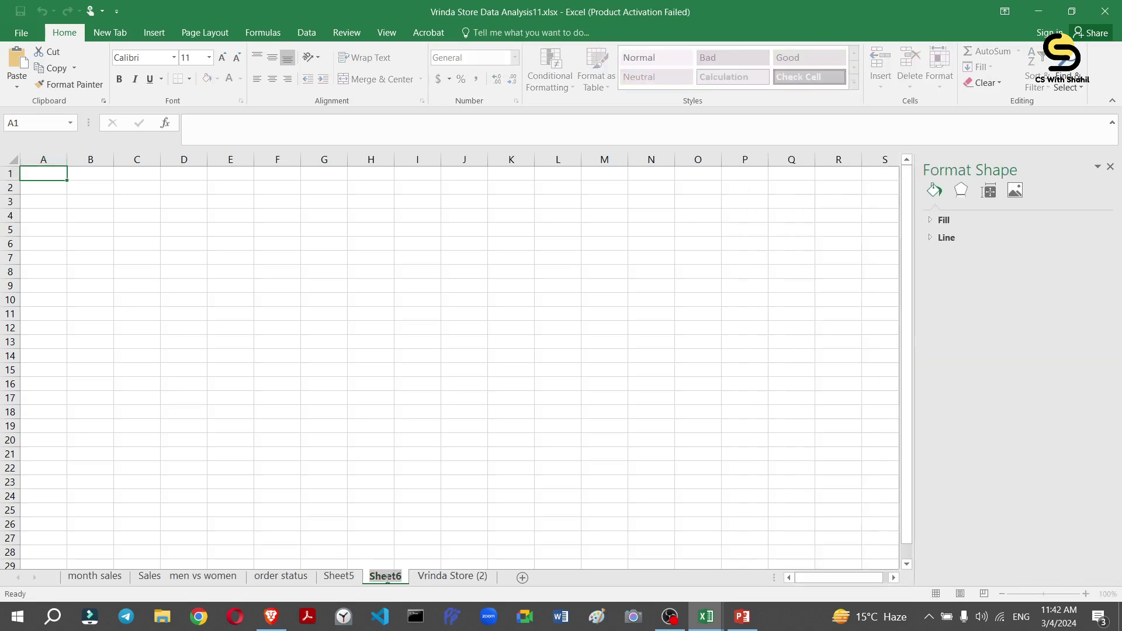
type("Virin")
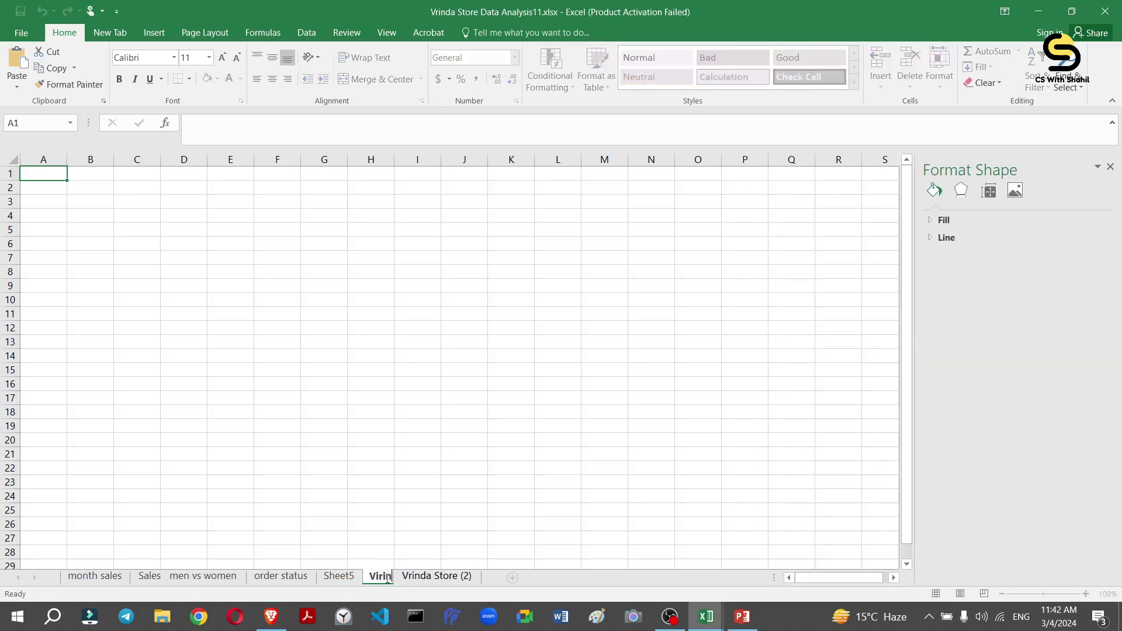
type("da sto")
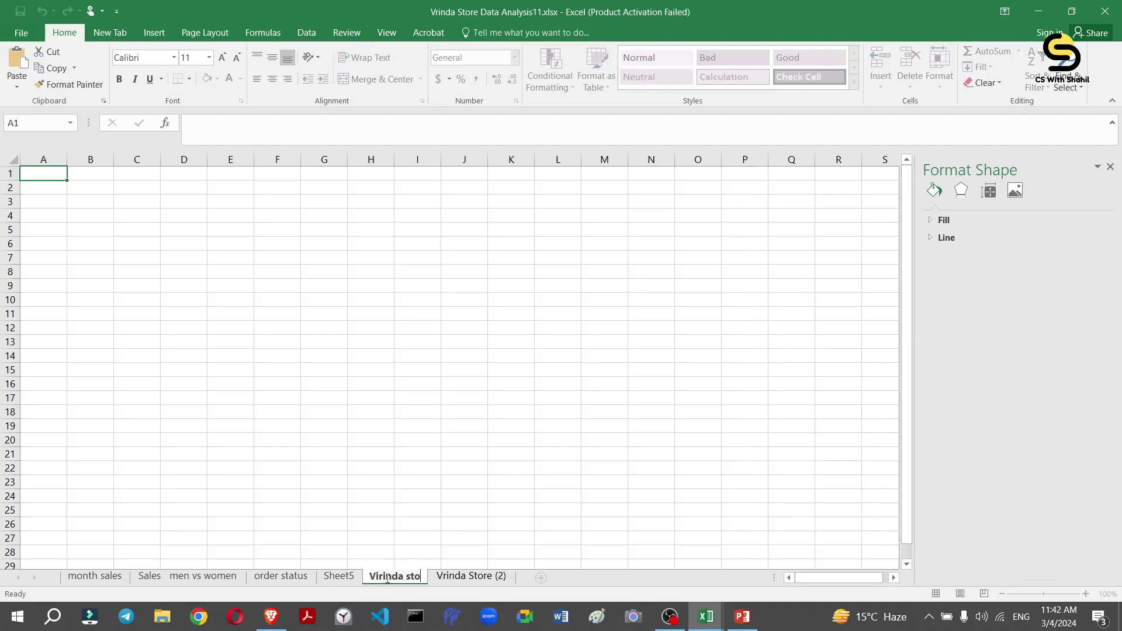
type("re Dash")
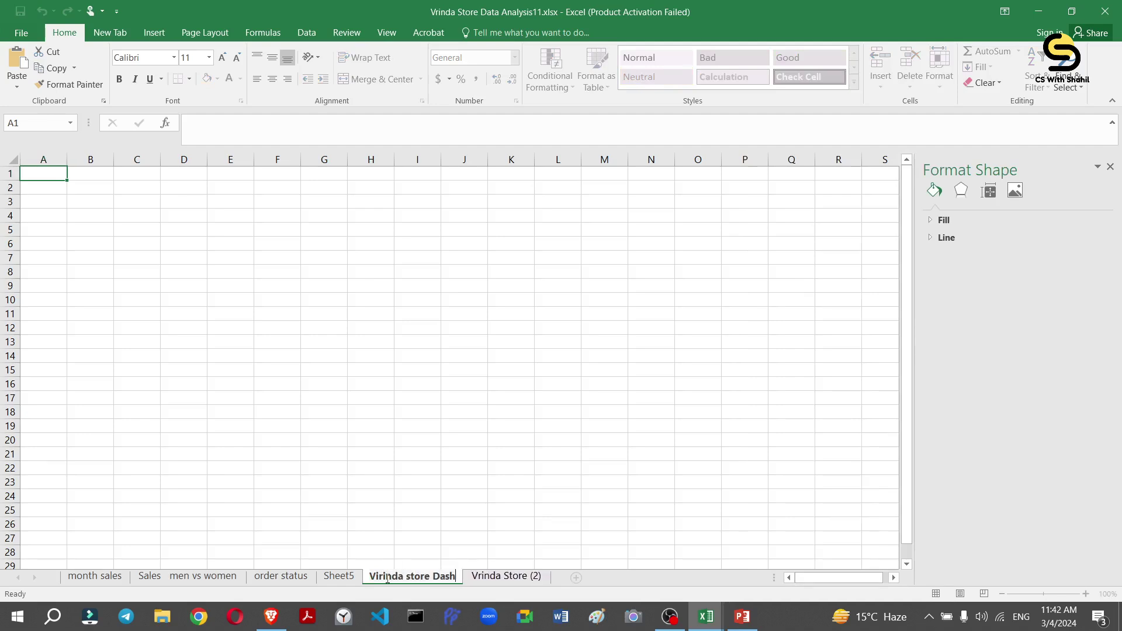
type("board")
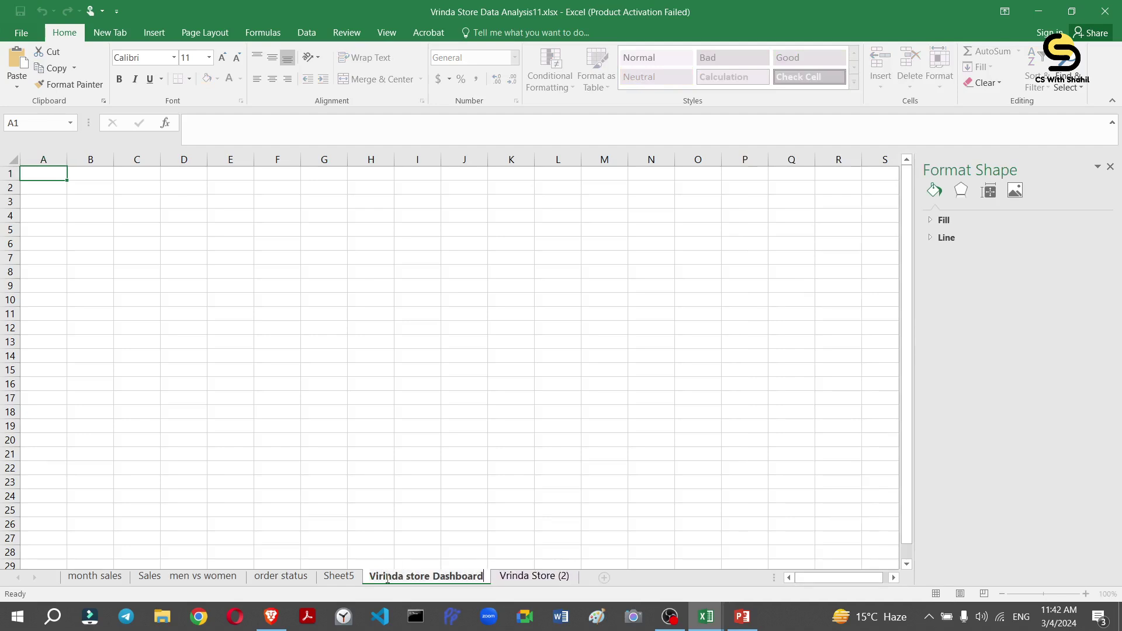
key("Return")
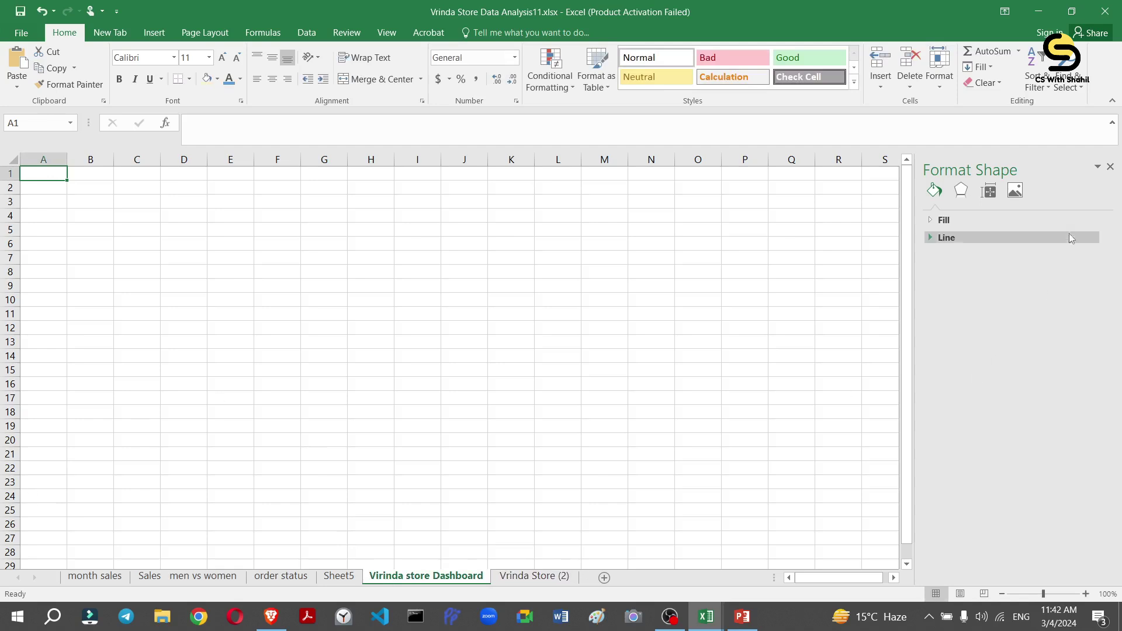
left_click(1111, 167)
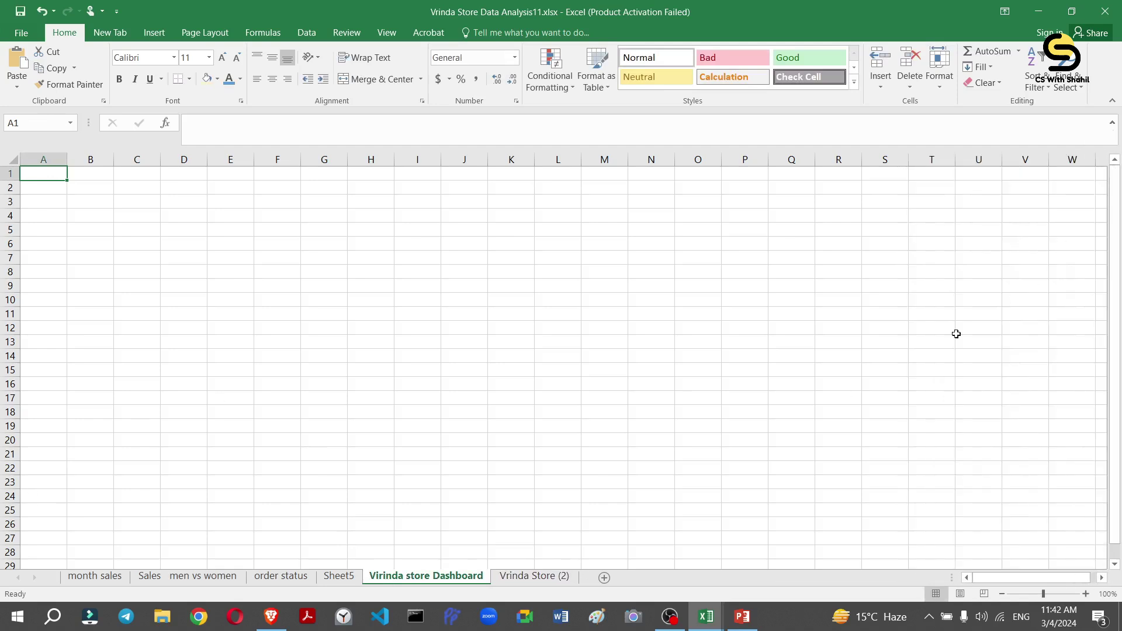
Enter the title "Virinda Store Dashboard 2022" in cell A1 and set its font size to 26.
double_click(35, 174)
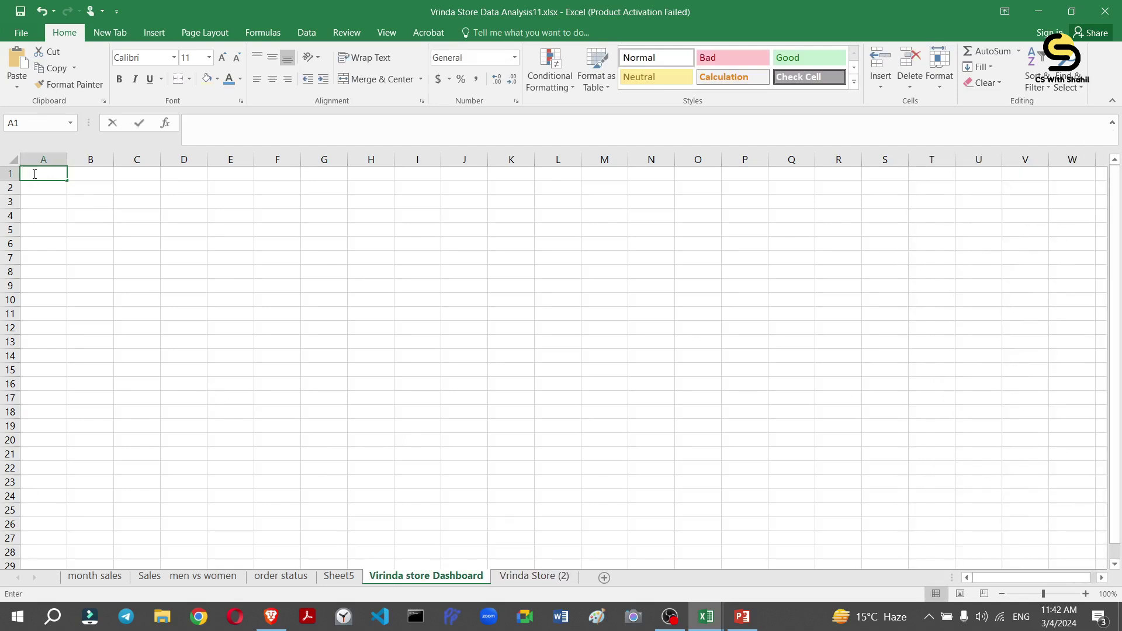
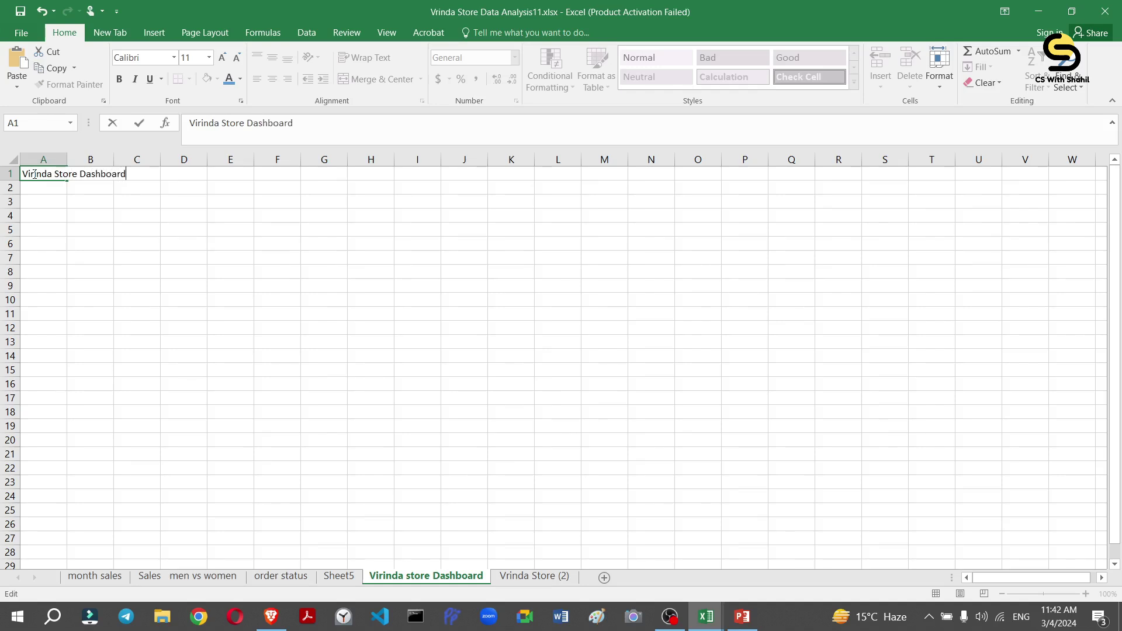
type("2022")
left_click(209, 57)
left_click(187, 214)
left_click_drag(155, 176, 0, 191)
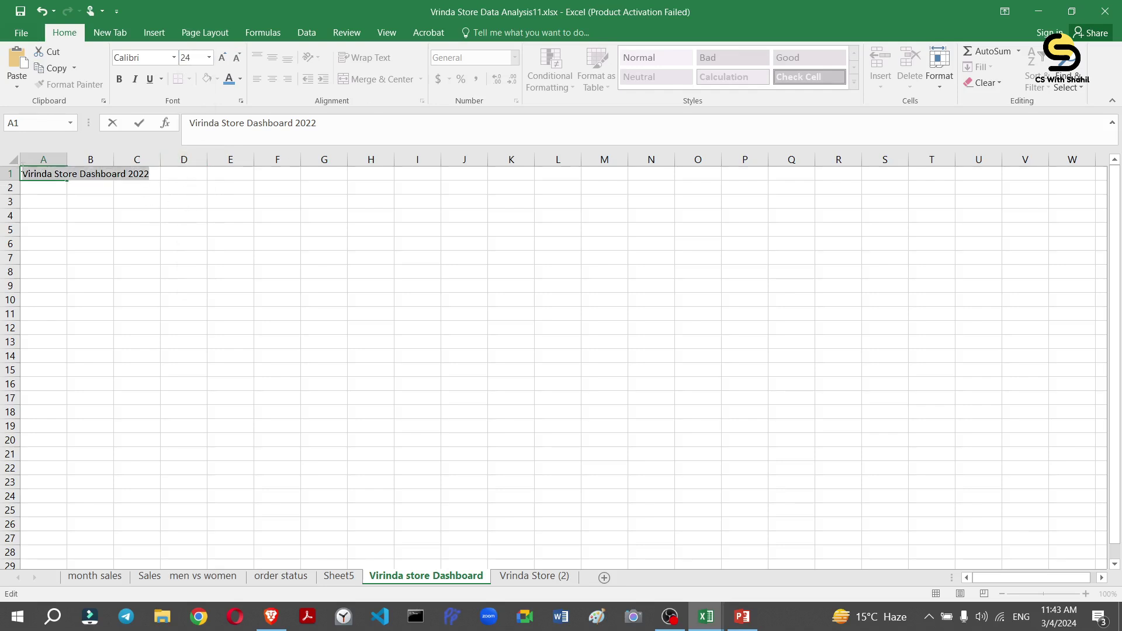
left_click(209, 57)
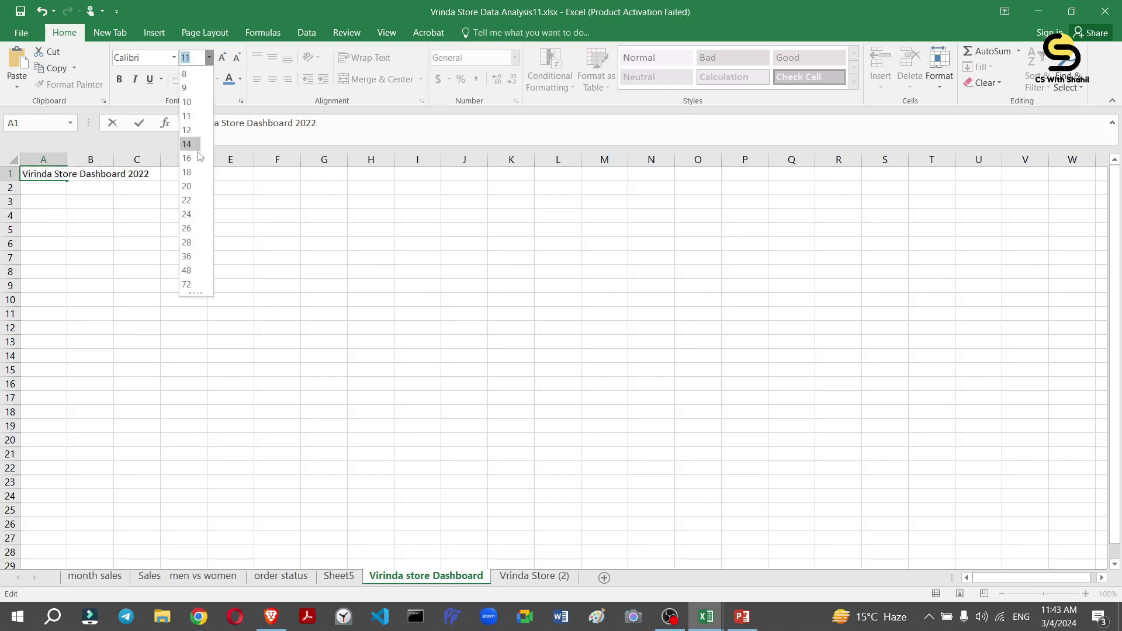
left_click(187, 228)
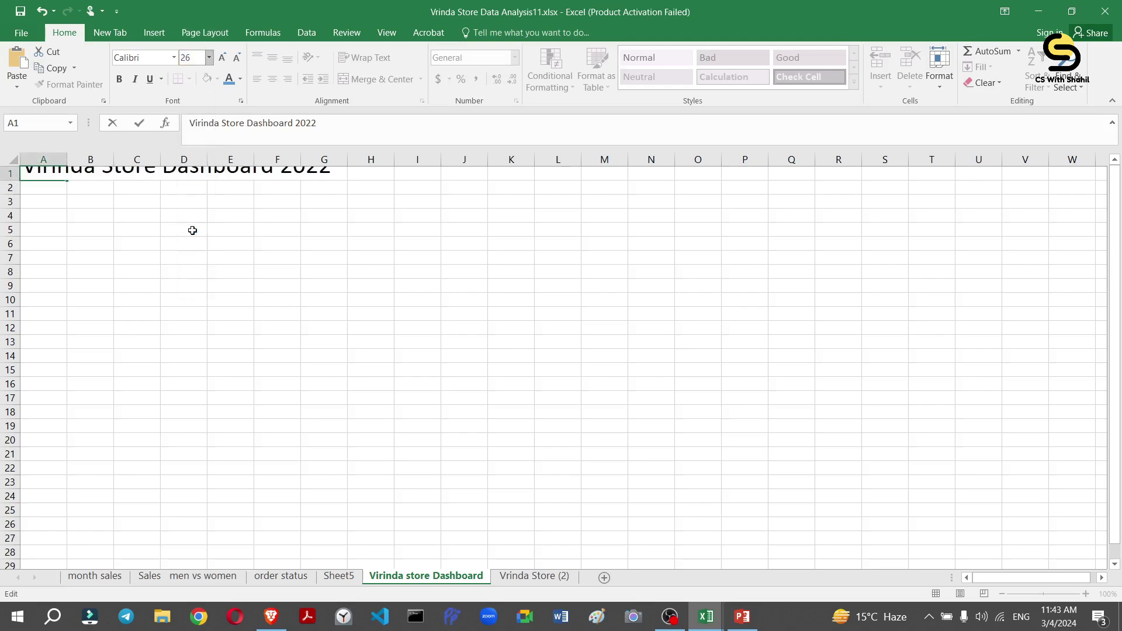
left_click(350, 174)
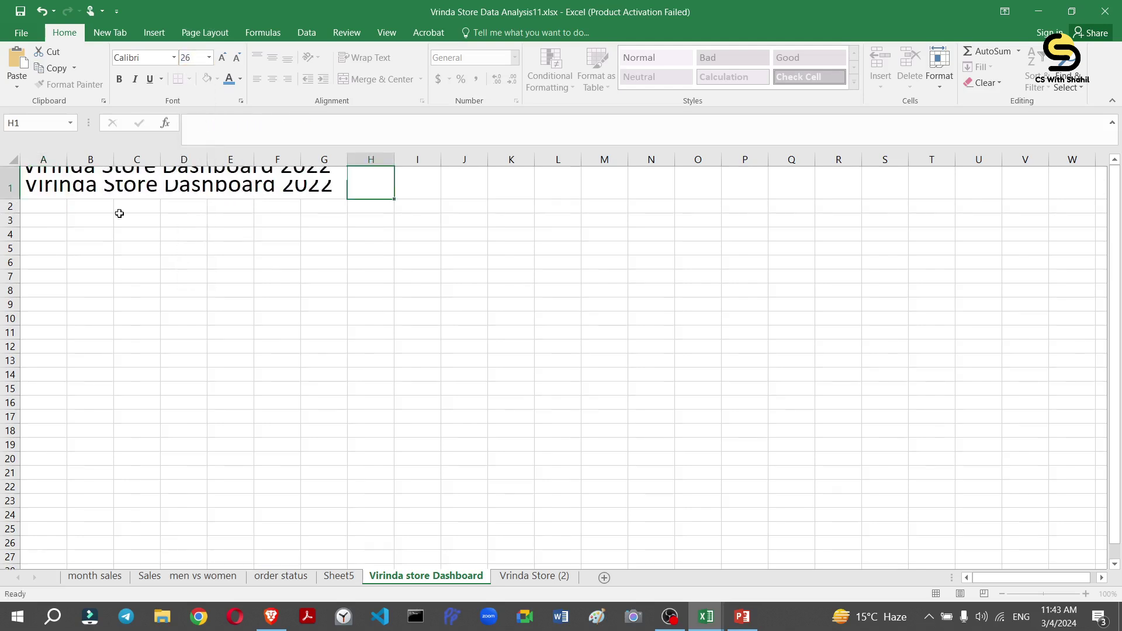
Merge and center the dashboard title across cells A1 to P1.
left_click(51, 185)
mouse_move(52, 185)
left_mouse_down()
mouse_move(757, 186)
mouse_move(723, 175)
left_mouse_up()
left_click(374, 82)
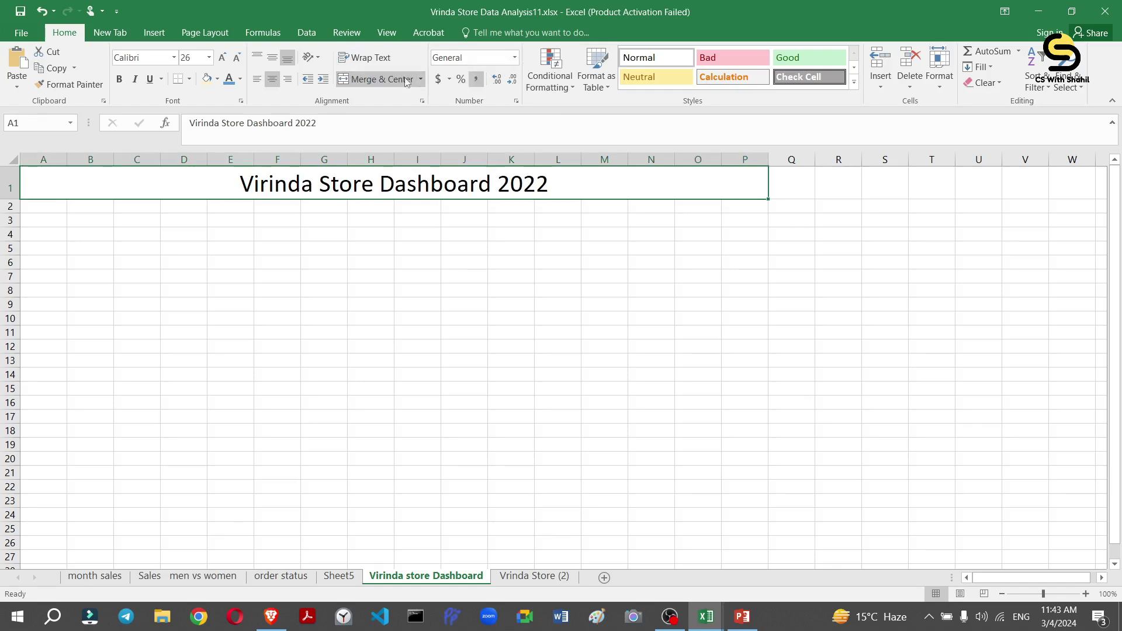
Format the merged title cell with bold dark blue text on a yellow fill.
left_click(229, 81)
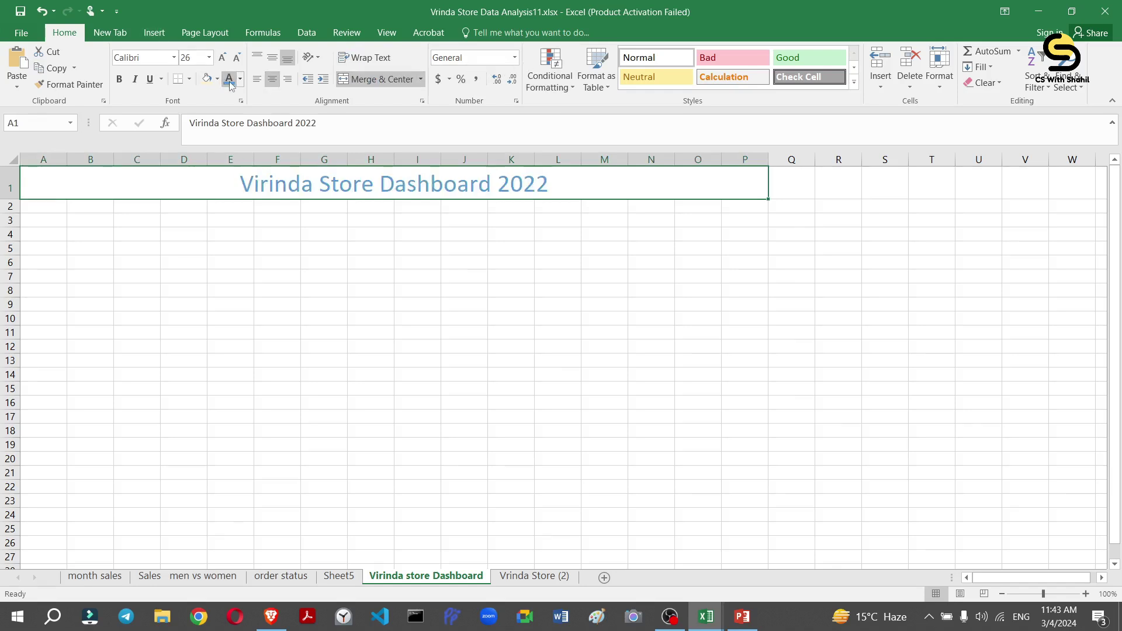
left_click(120, 81)
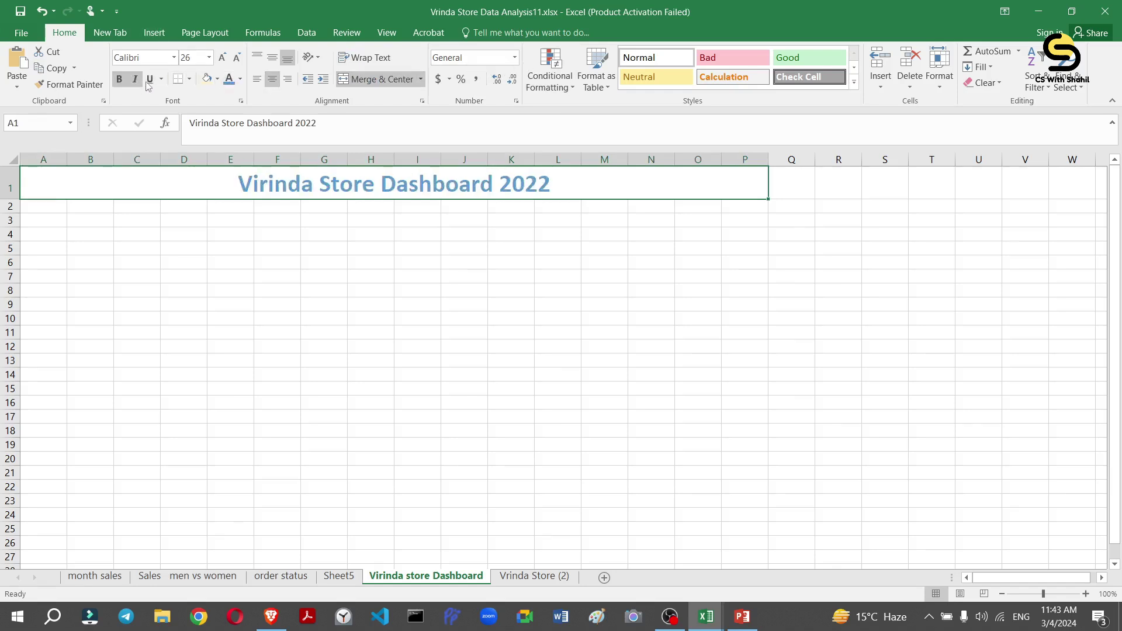
left_click(207, 81)
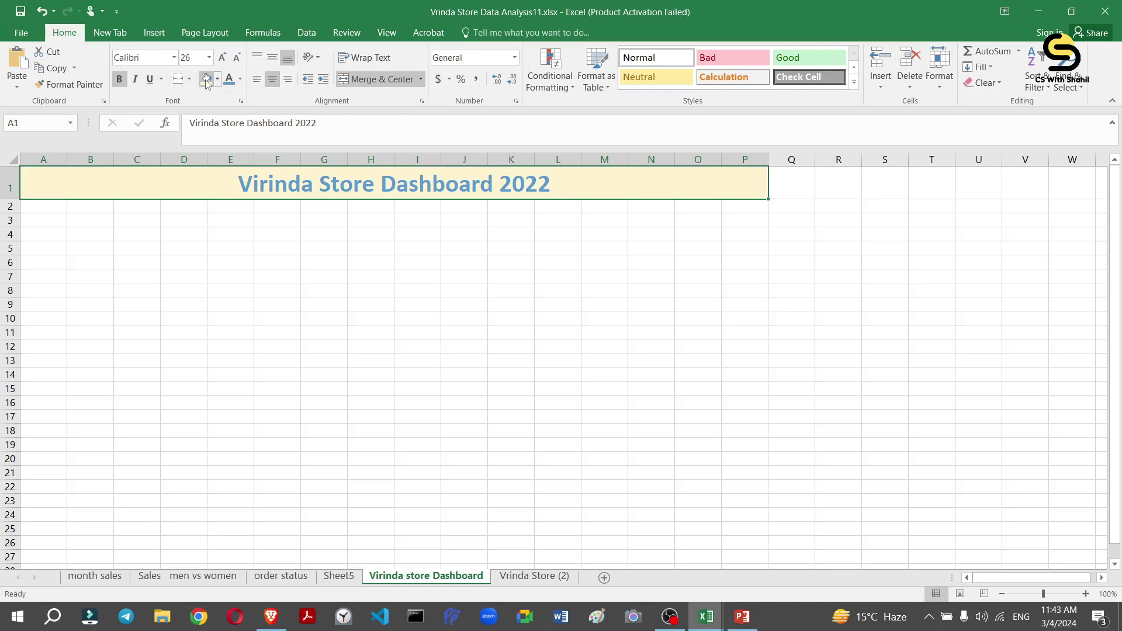
left_click(218, 80)
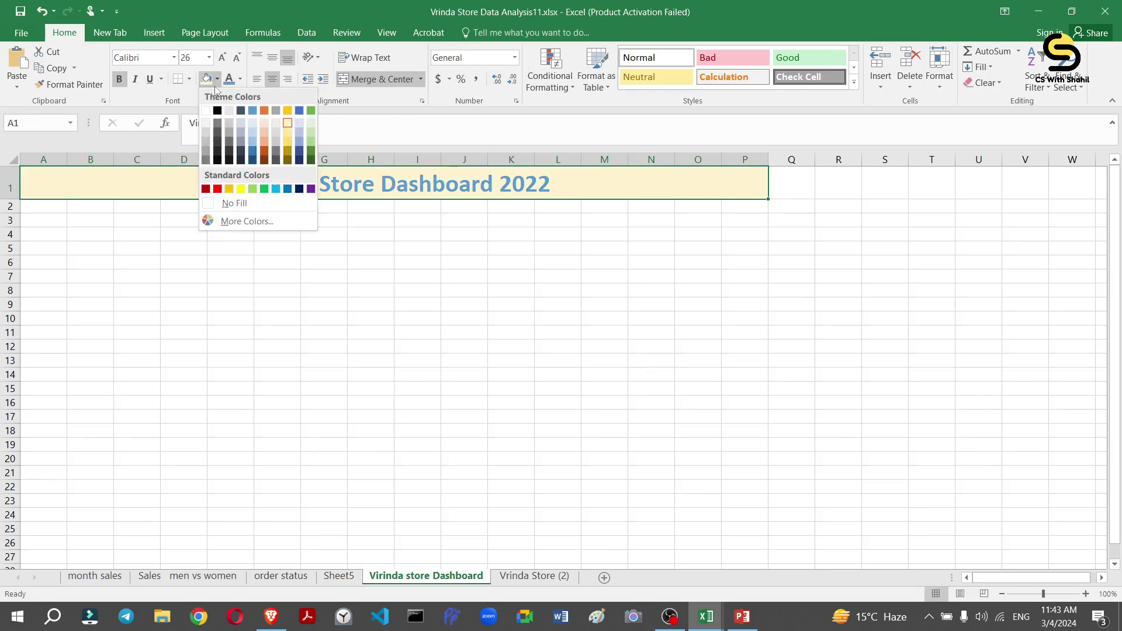
left_click(242, 189)
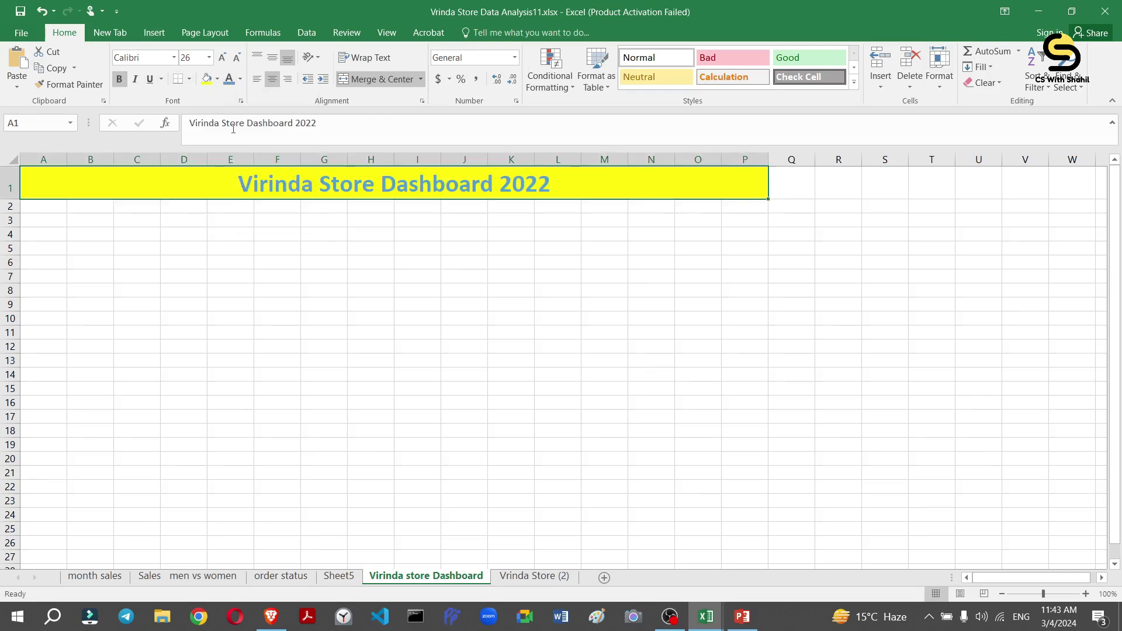
left_click(240, 82)
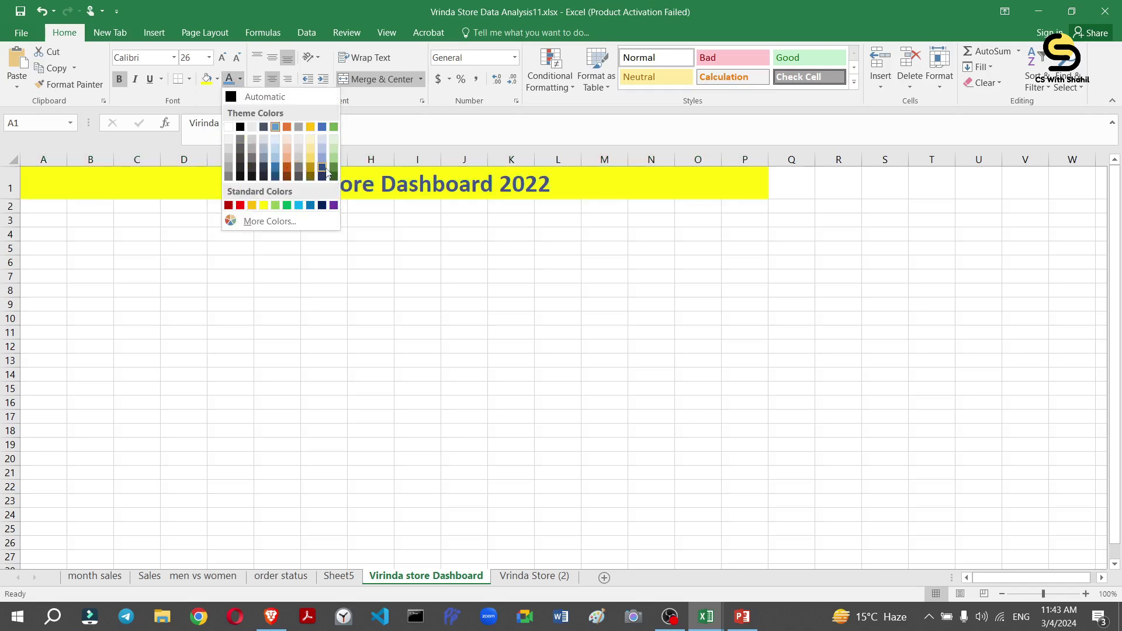
left_click(322, 209)
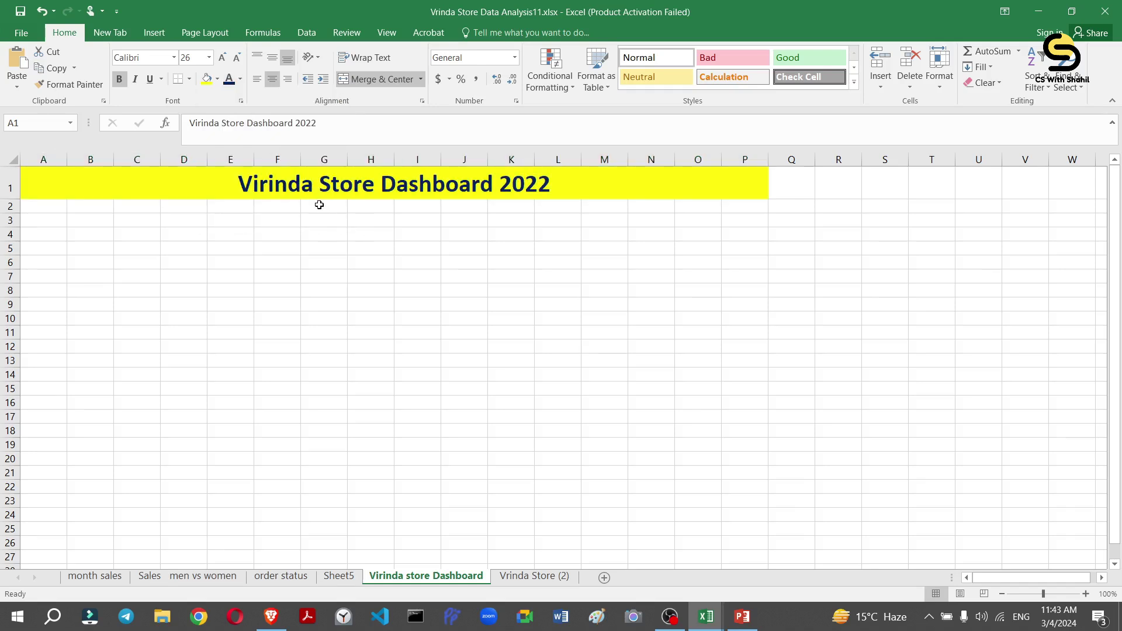
left_click(230, 236)
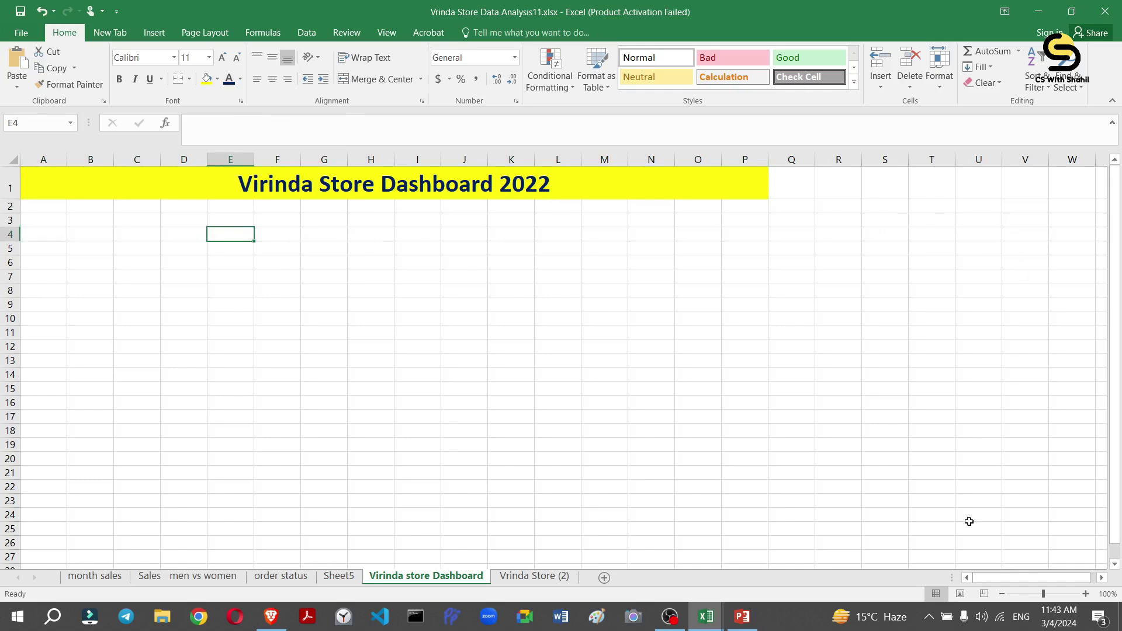
Hide the cell gridlines on the Virinda store Dashboard sheet.
left_click_drag(1044, 594, 1052, 594)
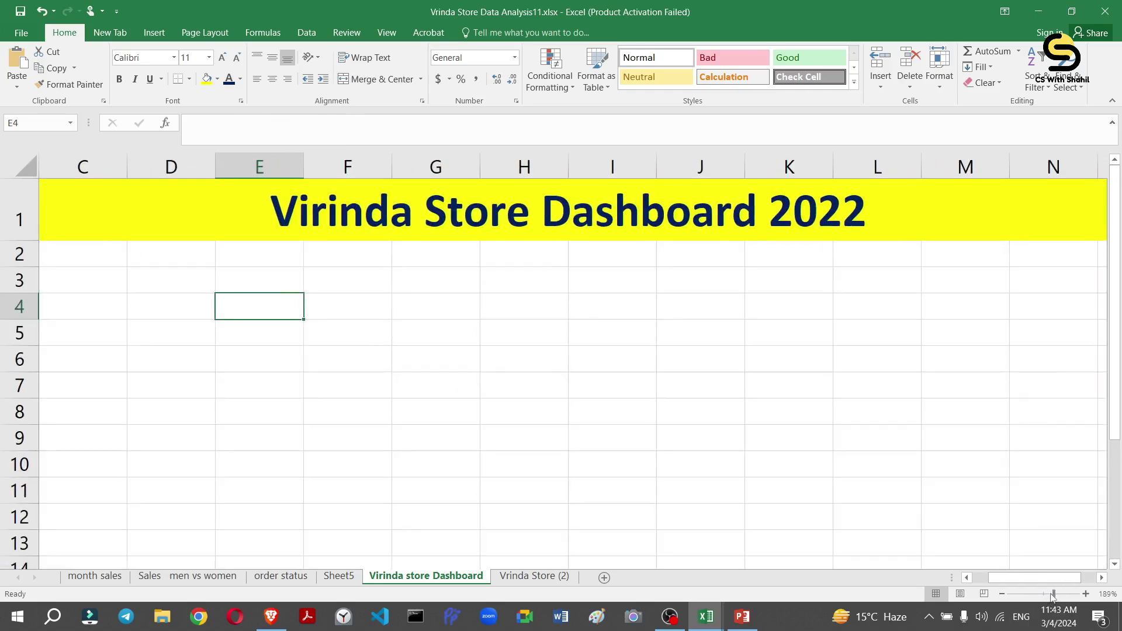
left_click(1033, 596)
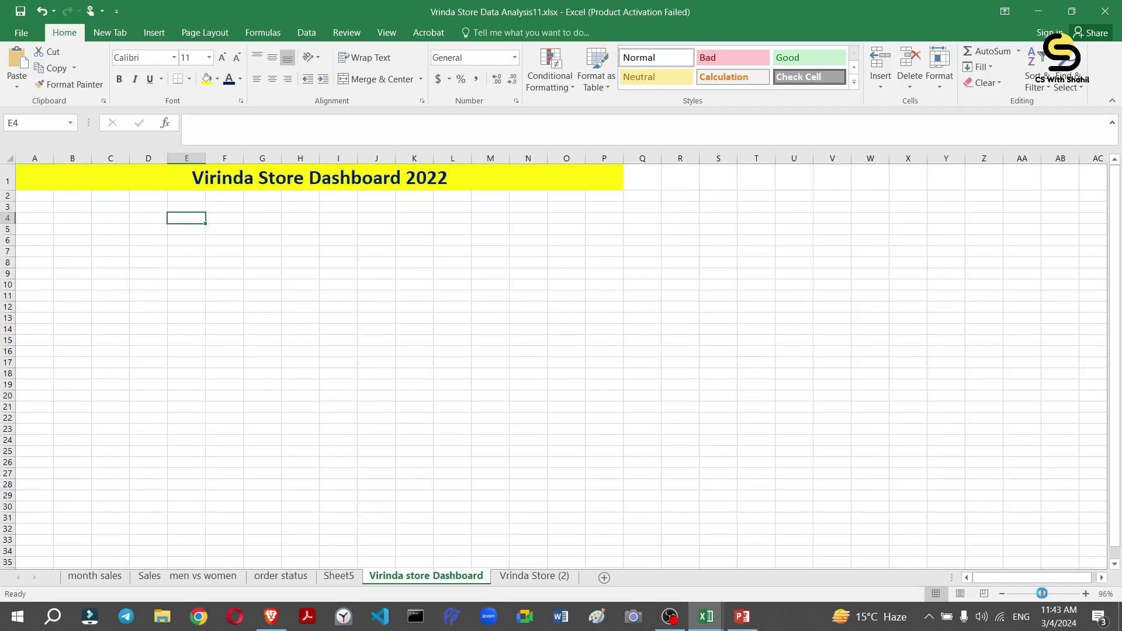
left_click(1050, 596)
left_click(1050, 597)
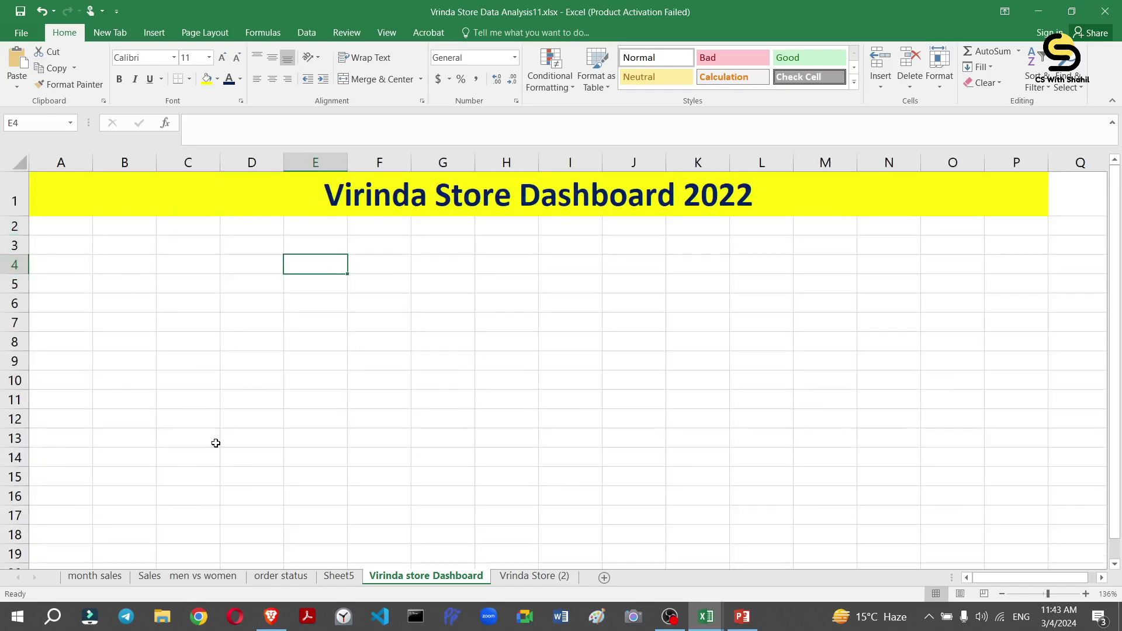
left_click(144, 325)
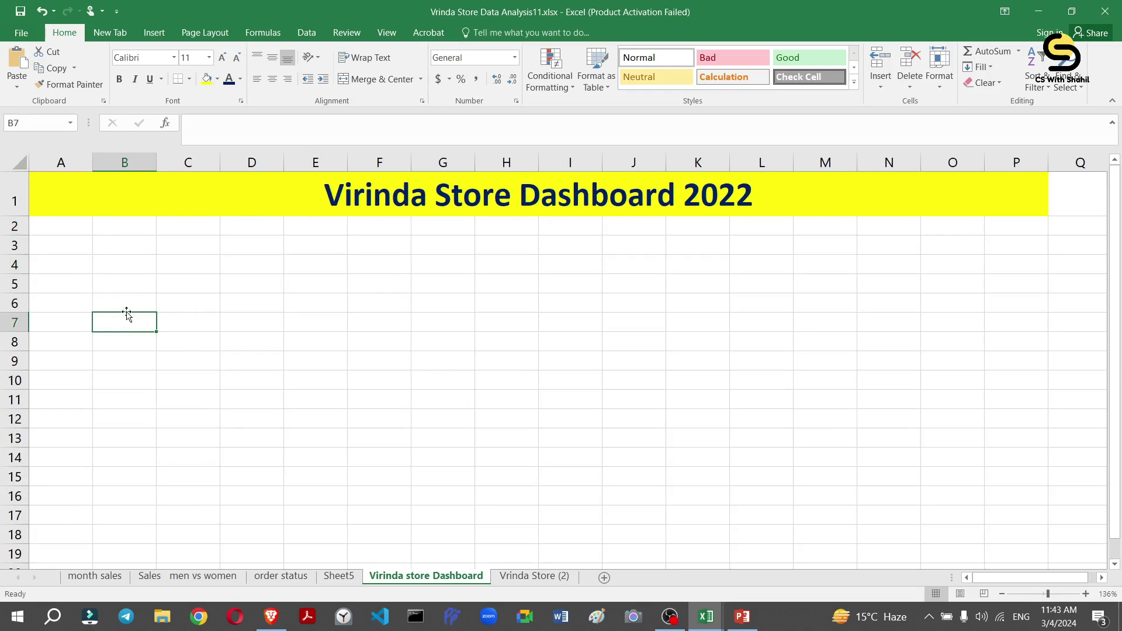
left_click(100, 286)
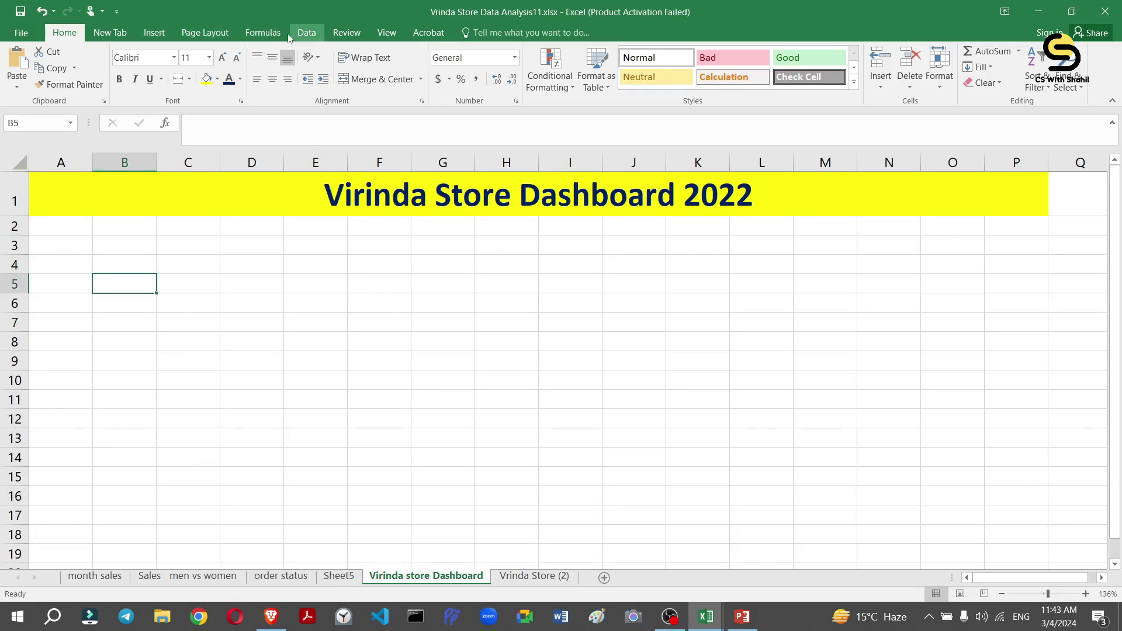
left_click(214, 38)
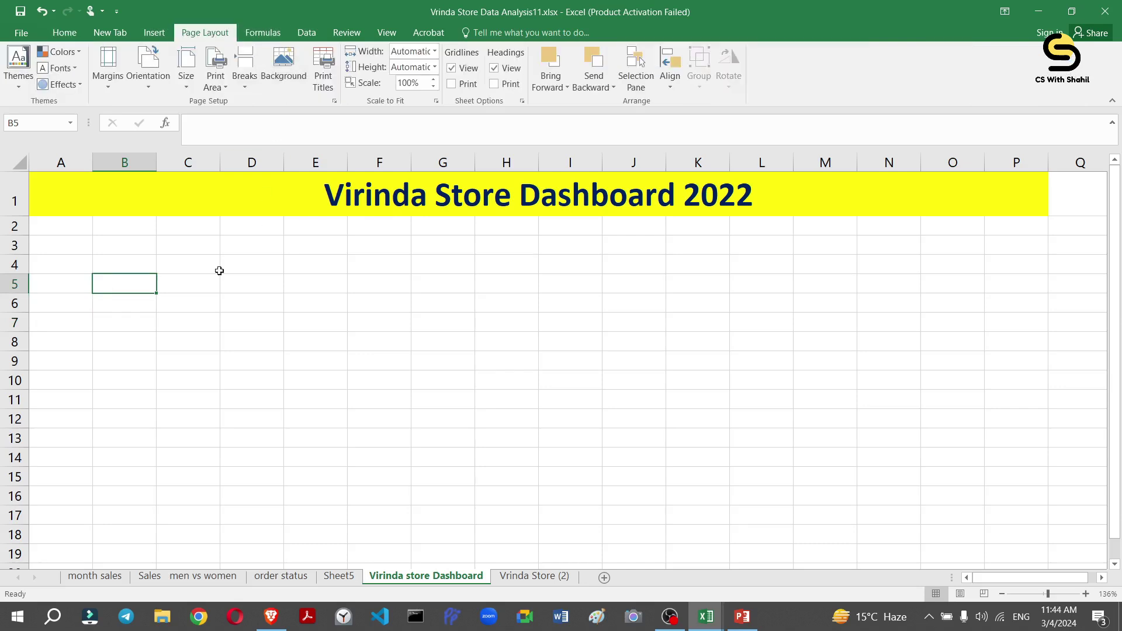
left_click(381, 35)
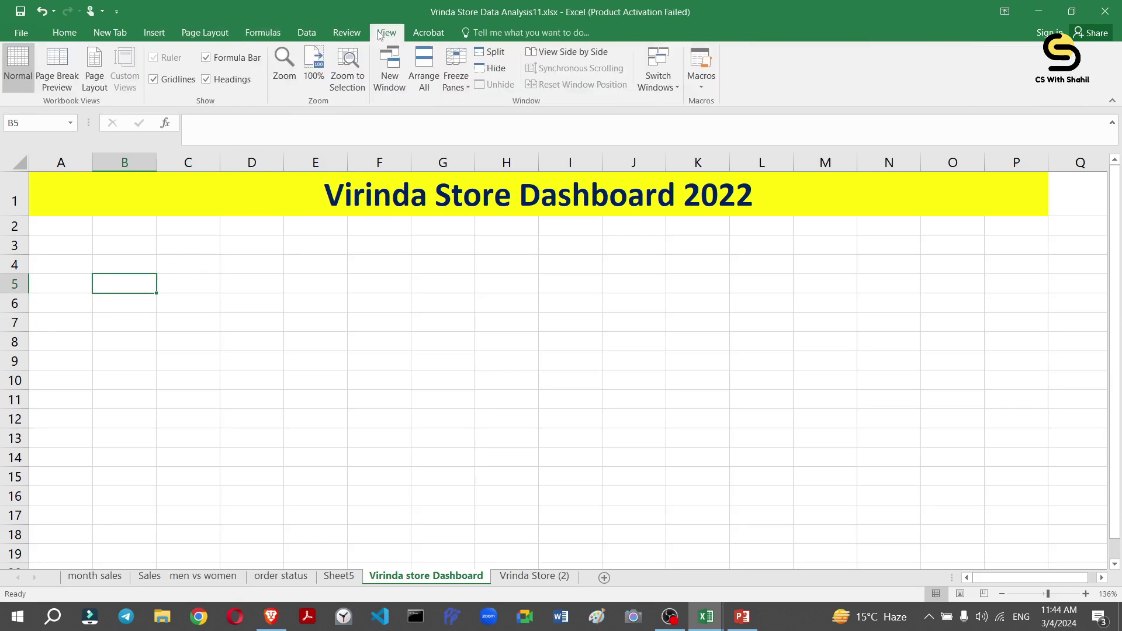
left_click(177, 80)
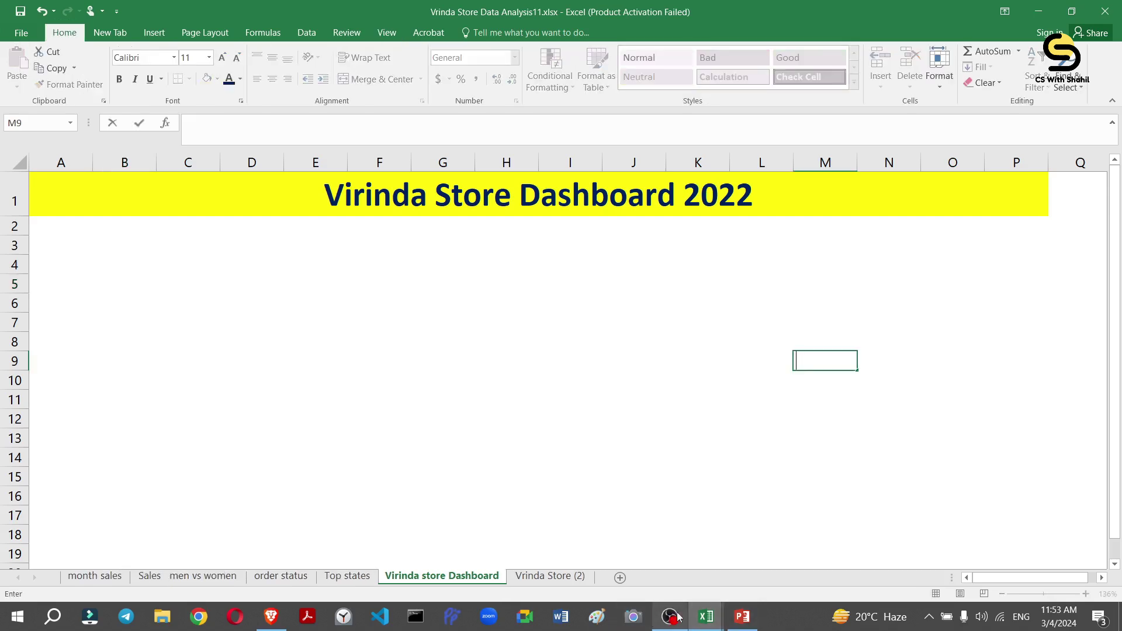
Switch to the EXCEL PROJECT presentation in PowerPoint to review the Sample Questions slide.
left_click(741, 616)
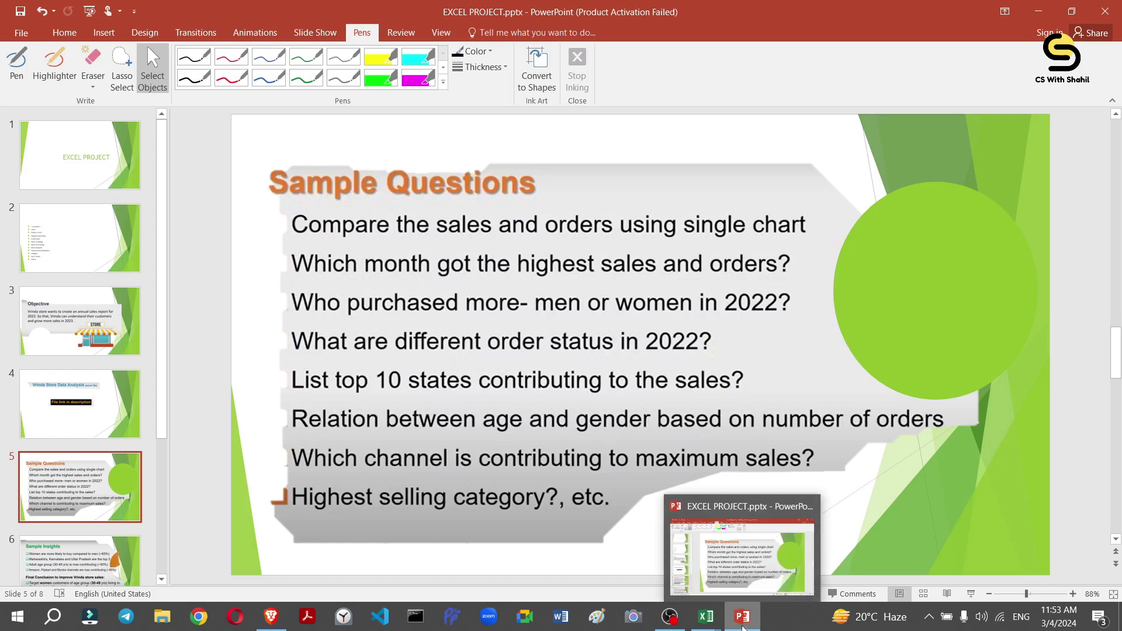
Return to the Excel workbook and create a PivotTable on a new worksheet from Table2 on the Vrinda Store (2) sheet.
left_click(739, 625)
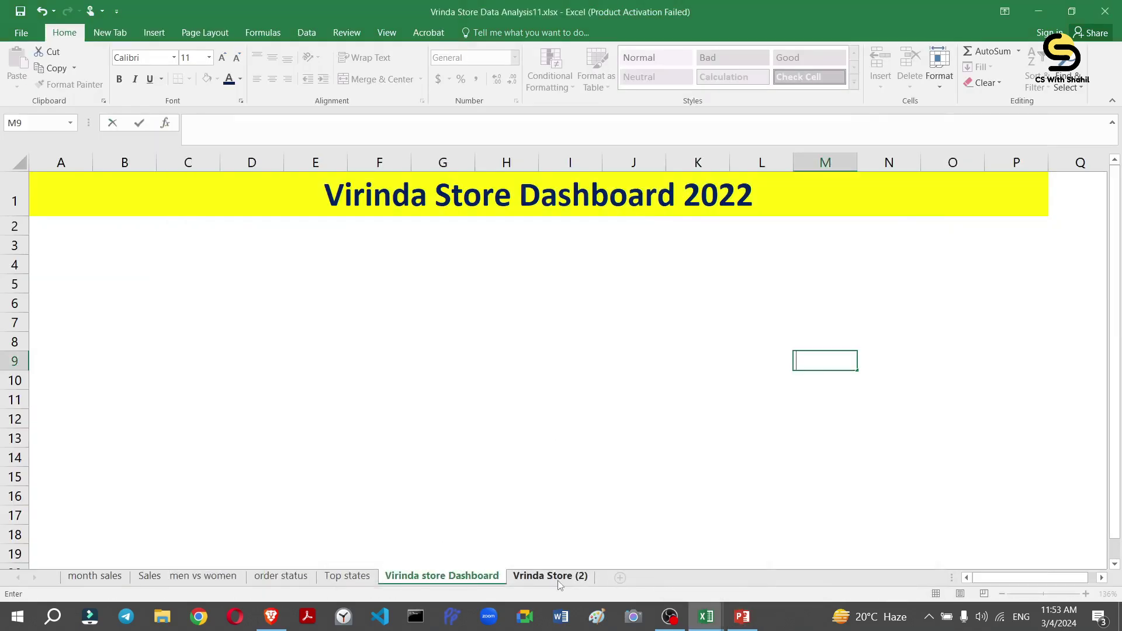
left_click(557, 577)
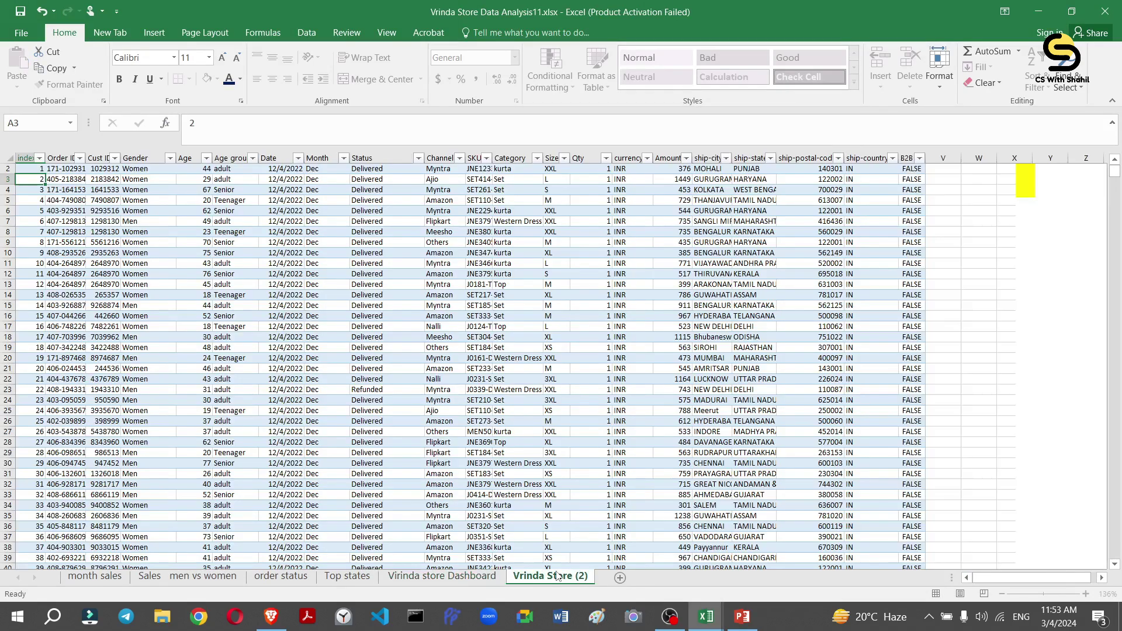
left_click(150, 38)
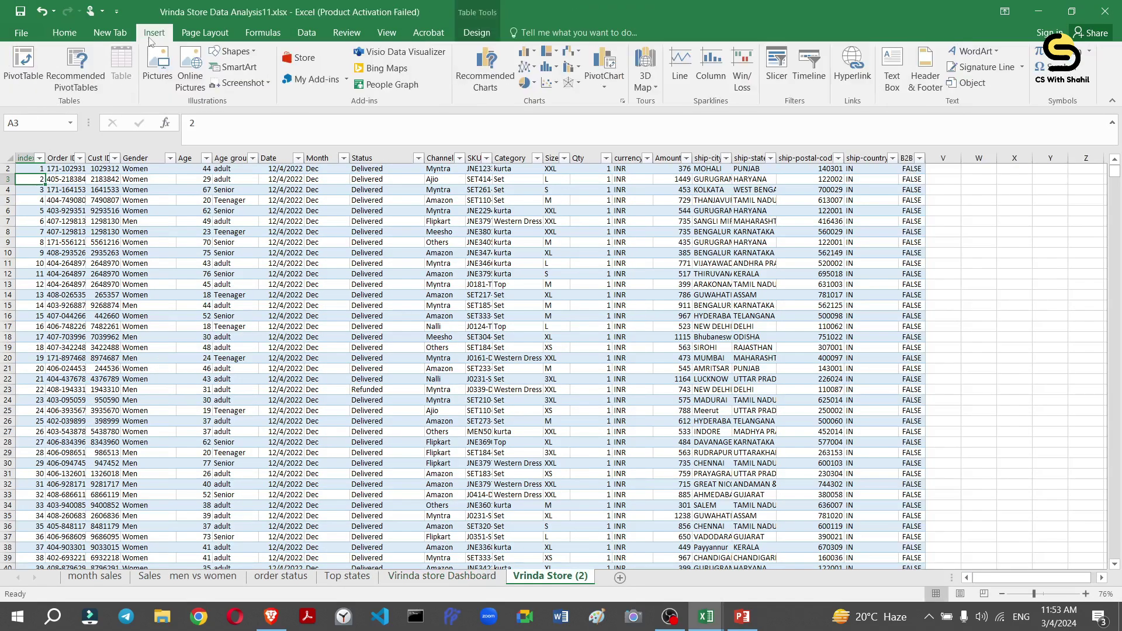
left_click(24, 61)
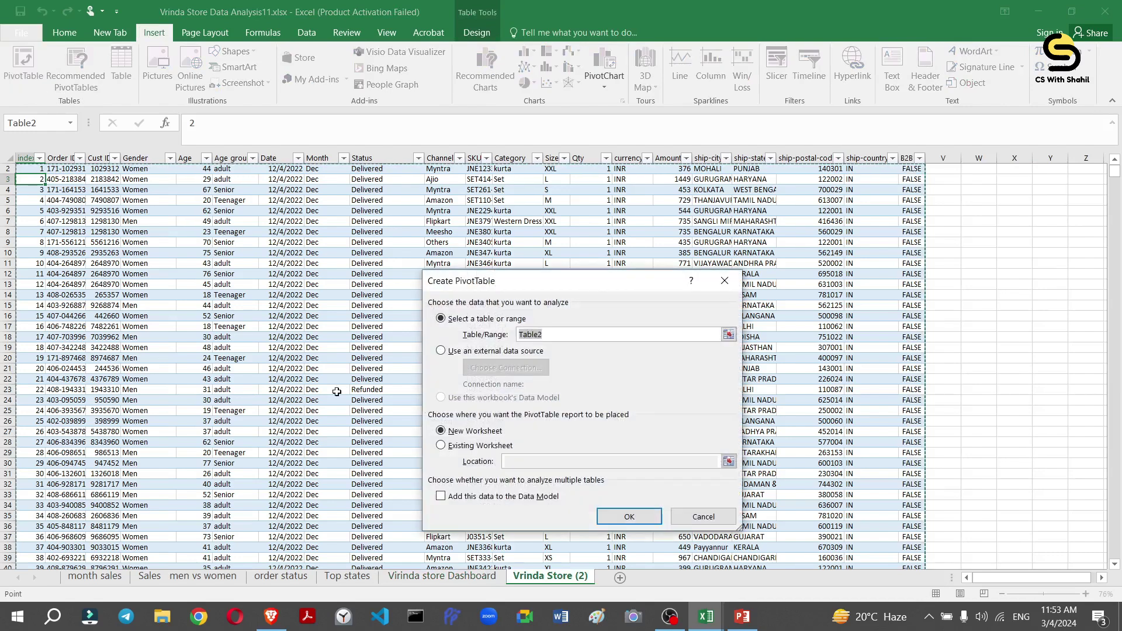
left_click(629, 516)
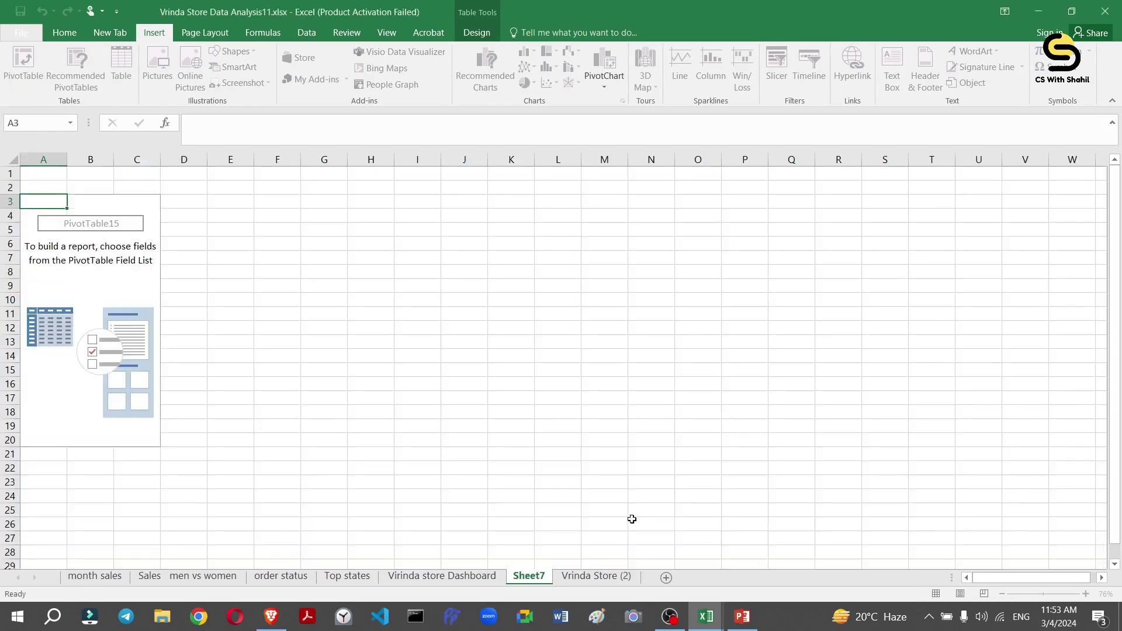
Rename the new PivotTable worksheet as age gender sales.
double_click(526, 577)
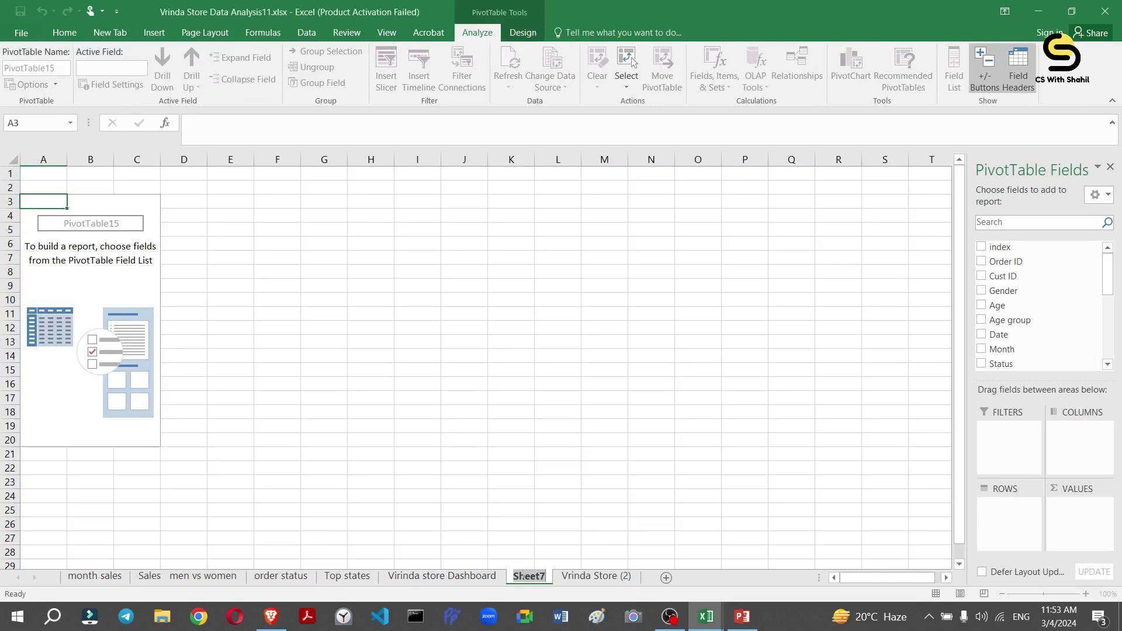
type("age")
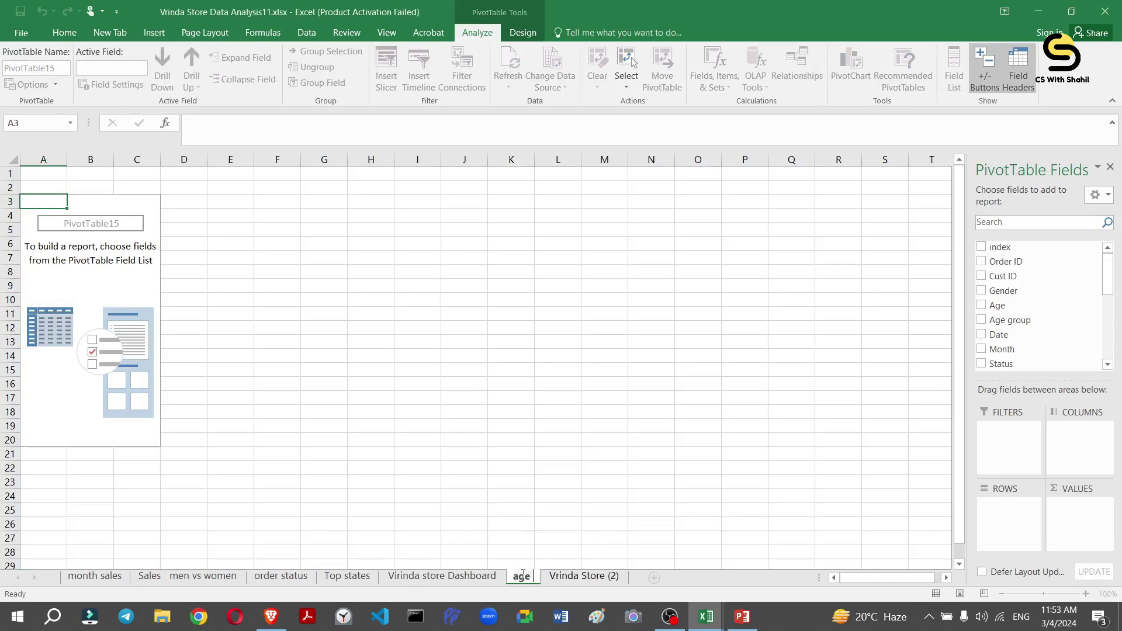
type(" gende")
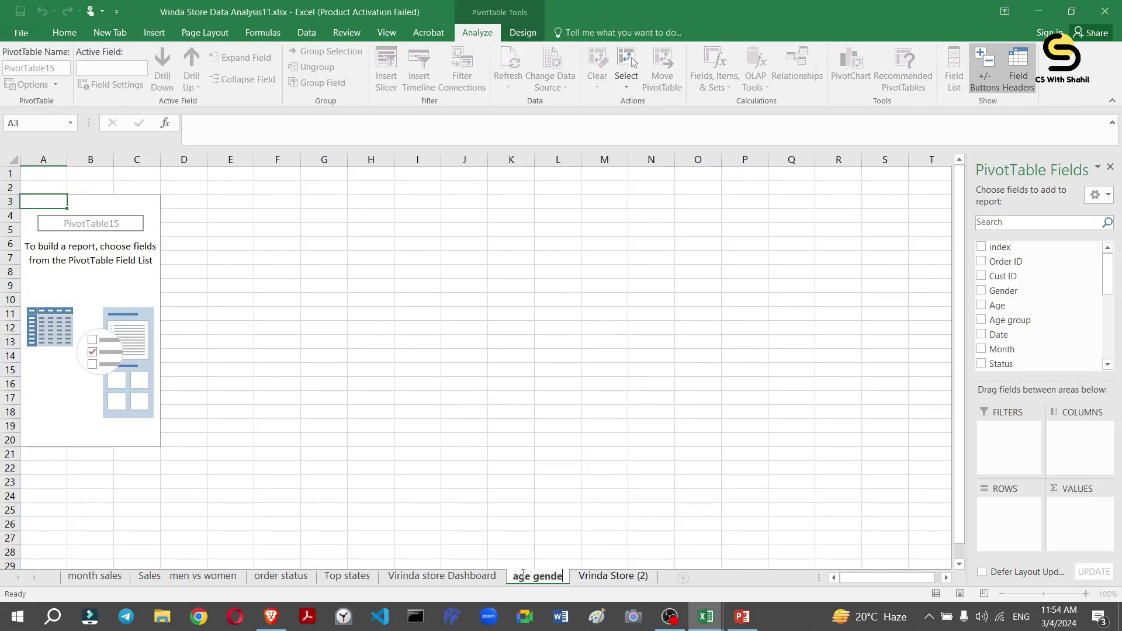
type("r")
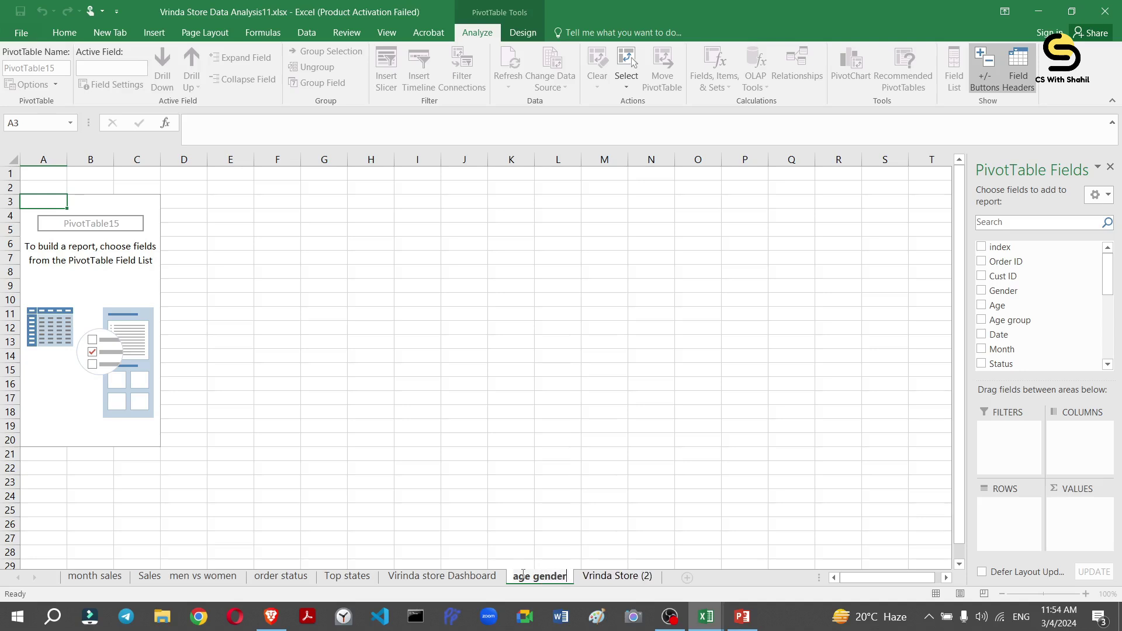
type(" salse")
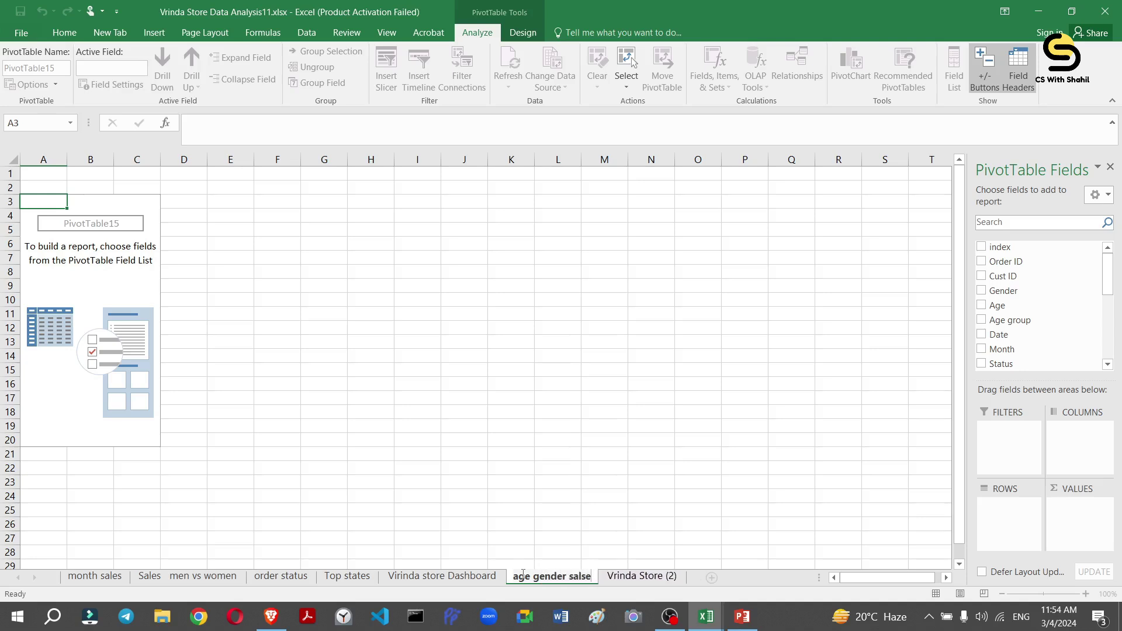
key("BackSpace")
key("BackSpace")
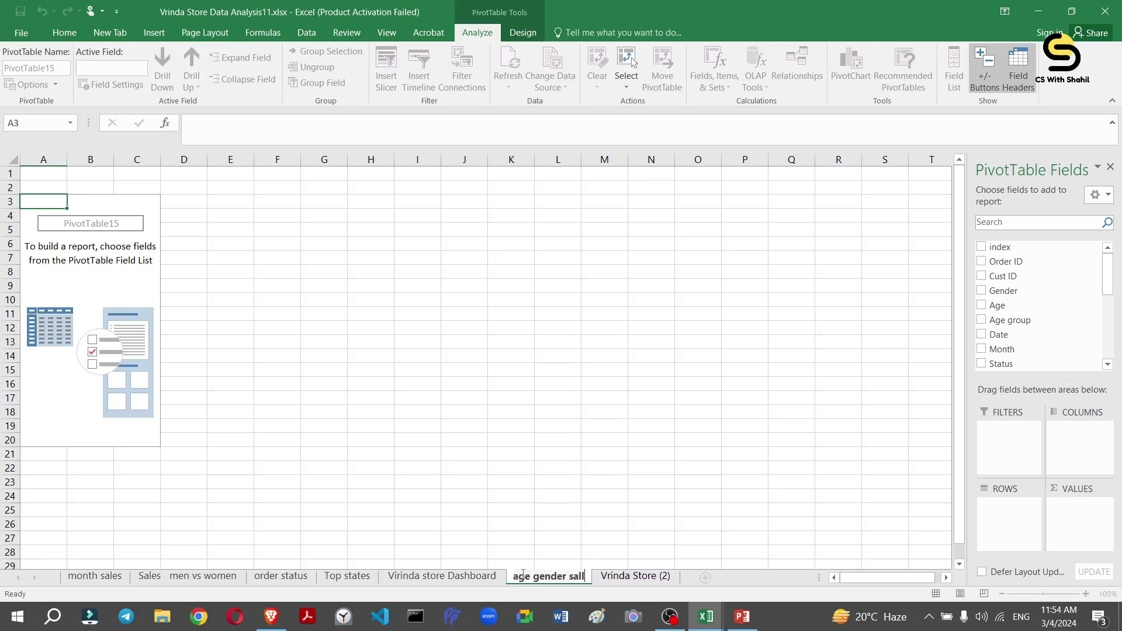
type("es")
key("Return")
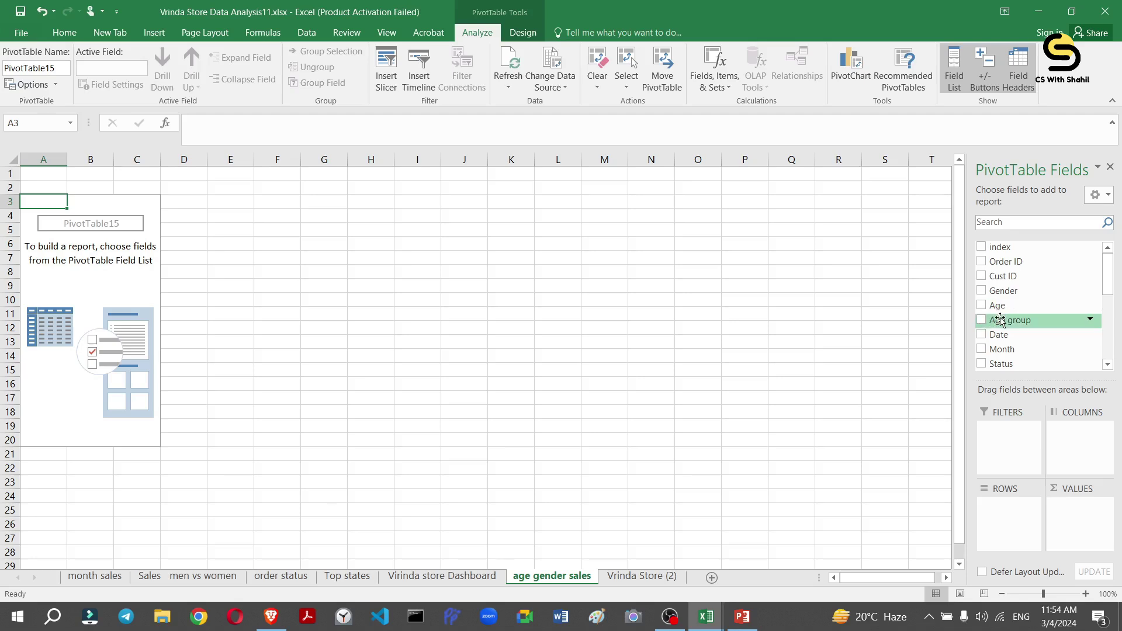
Place Age group in the pivot table's rows and Gender in its columns, and recheck the age-gender question on the PowerPoint slide.
left_click(982, 320)
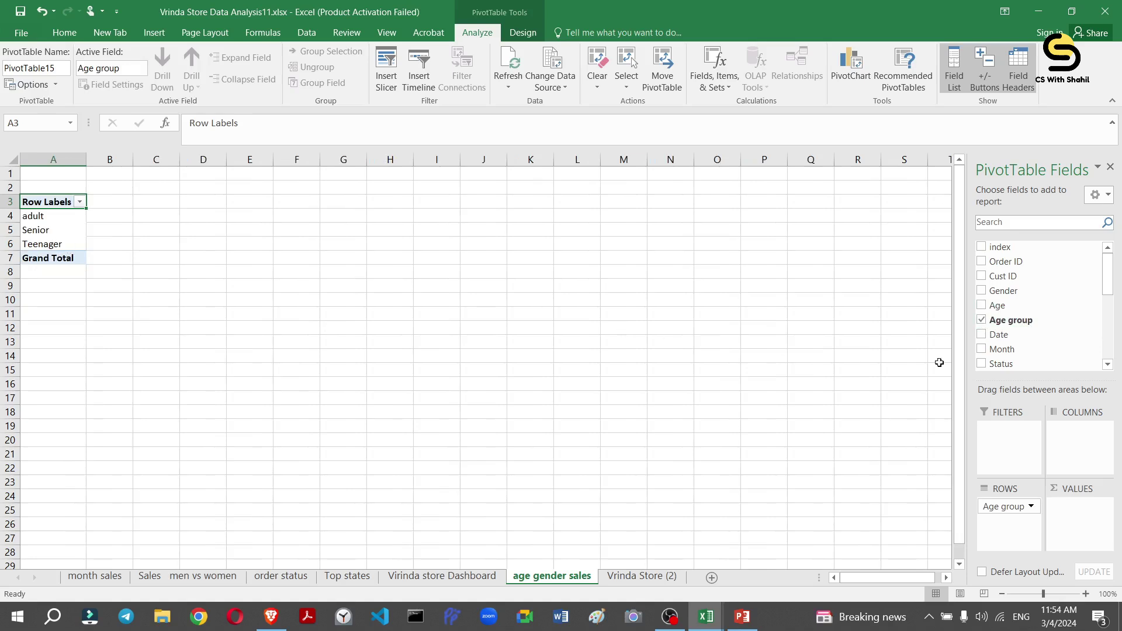
left_click(982, 292)
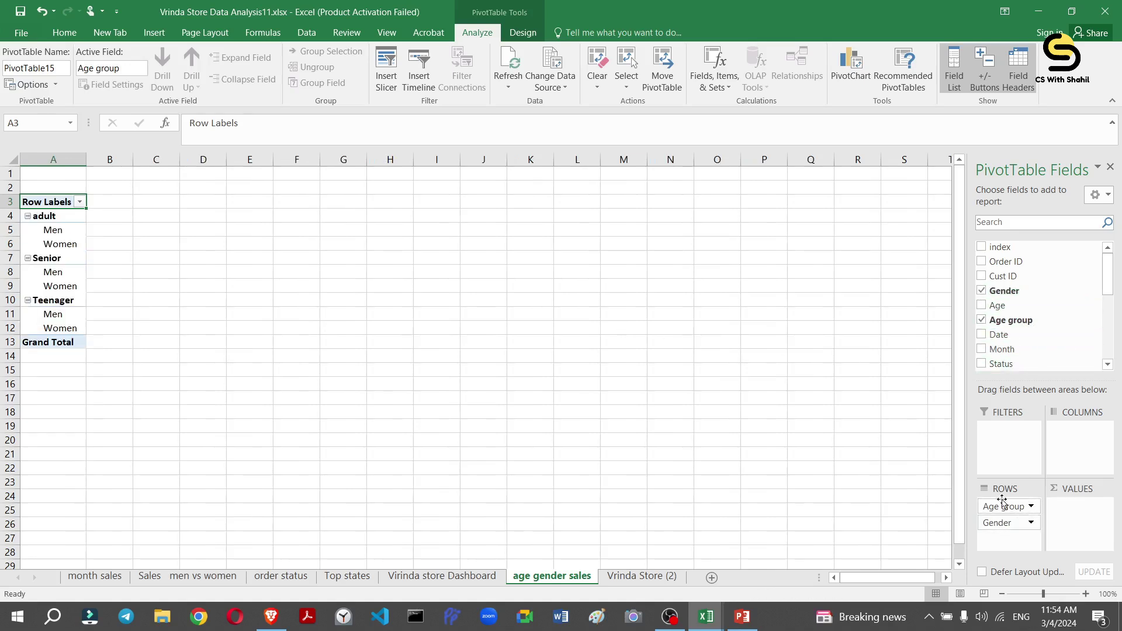
left_click_drag(1001, 528, 1084, 439)
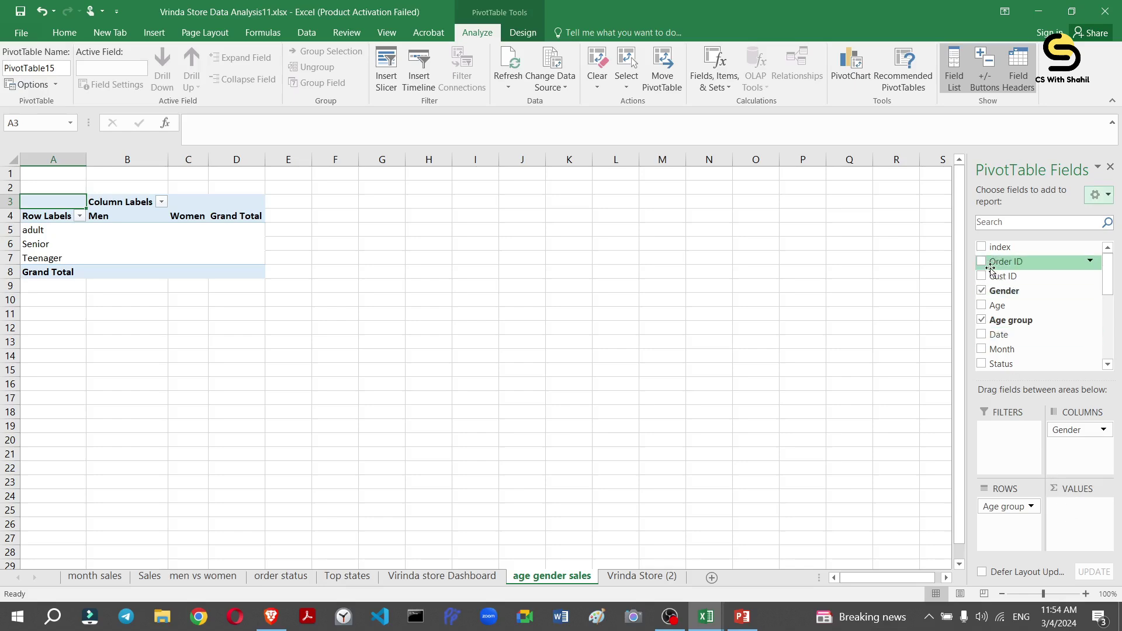
key("alt+Tab")
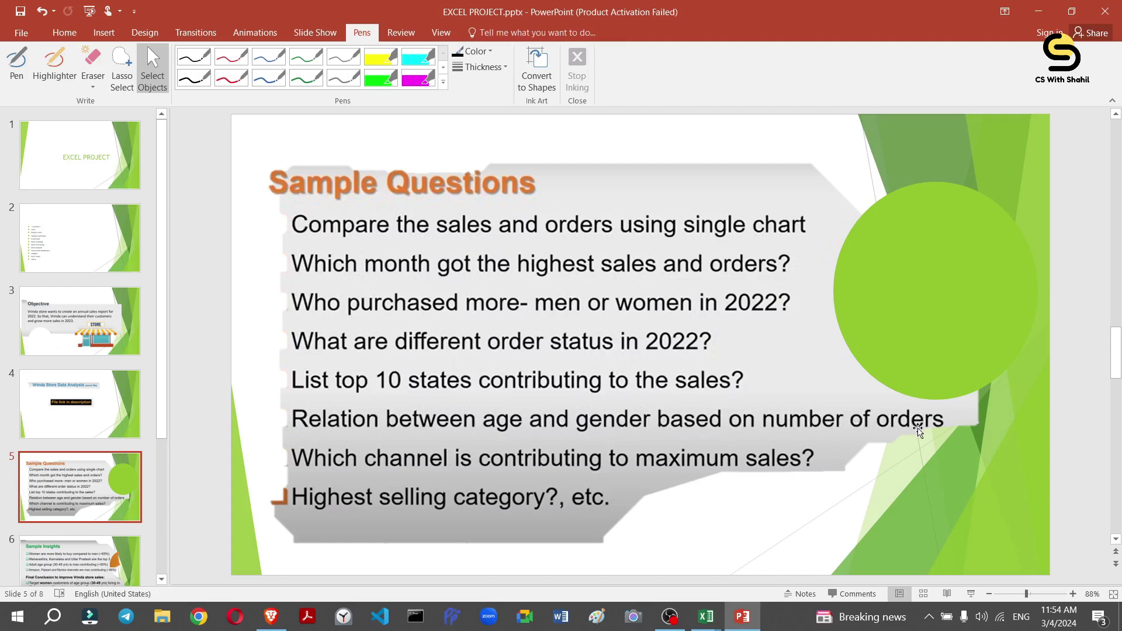
key("alt+Tab")
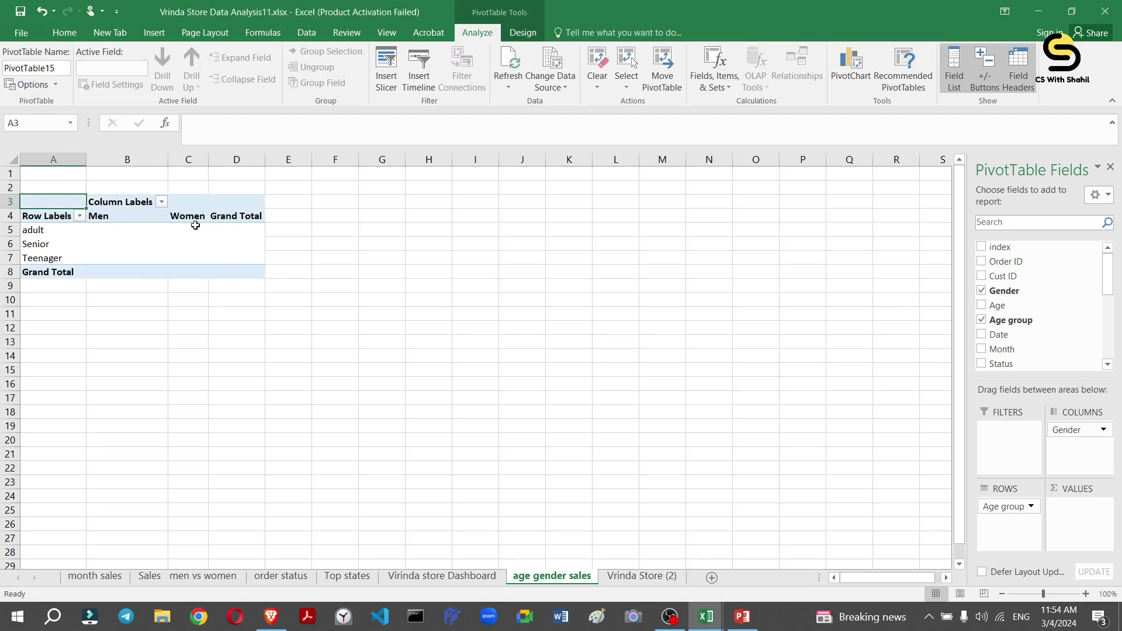
Turn off the pivot table's grand totals for both rows and columns.
left_click(213, 215)
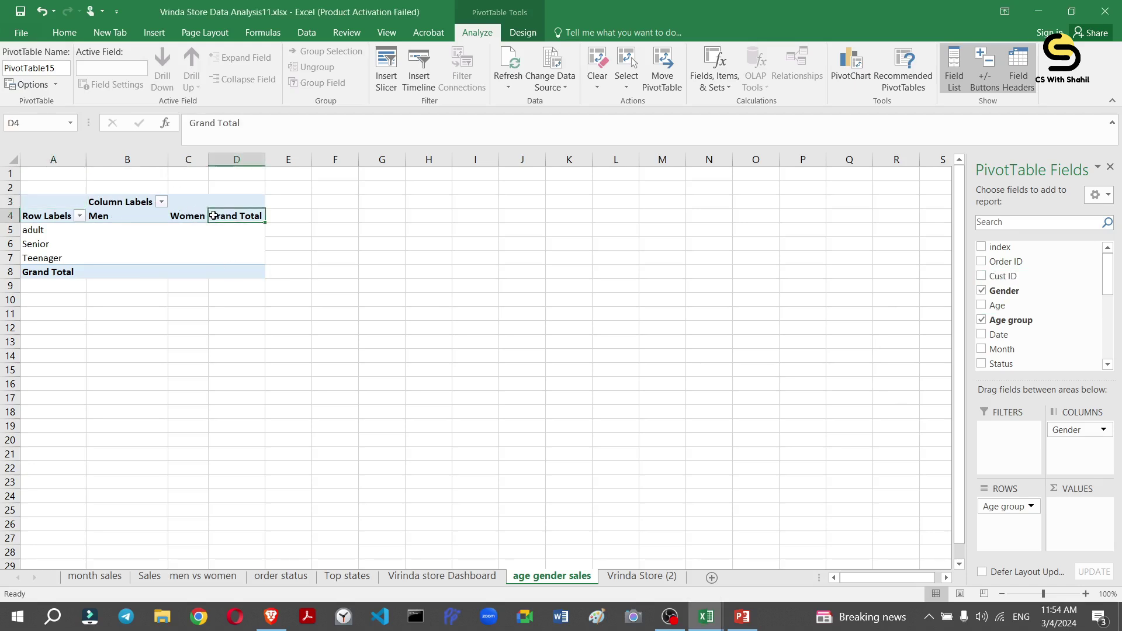
left_click(522, 33)
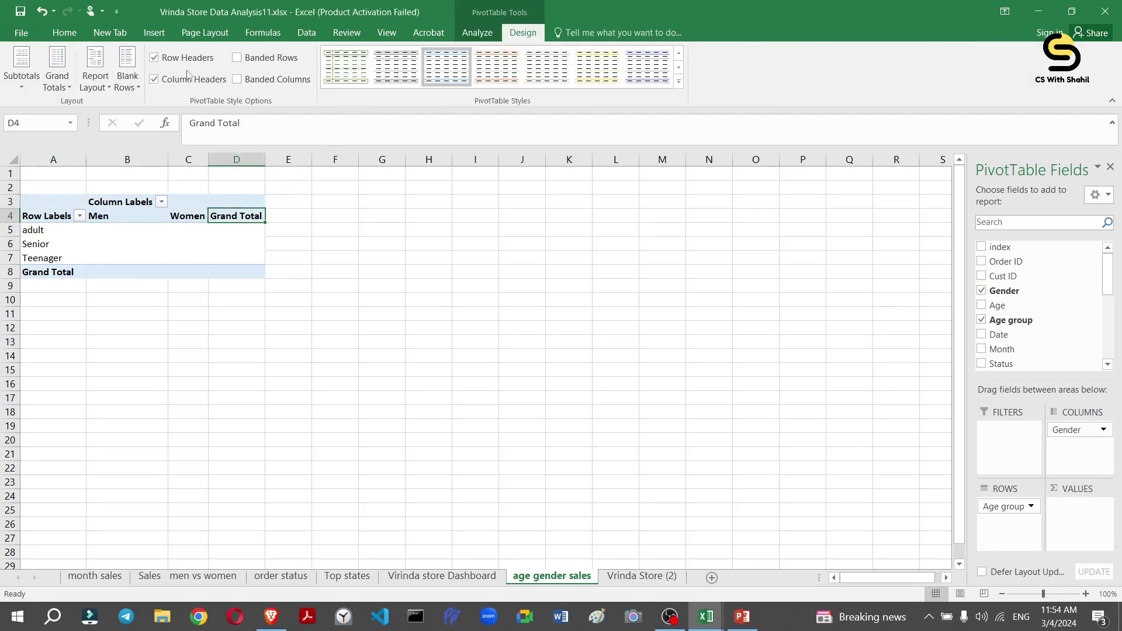
left_click(92, 74)
left_click(58, 75)
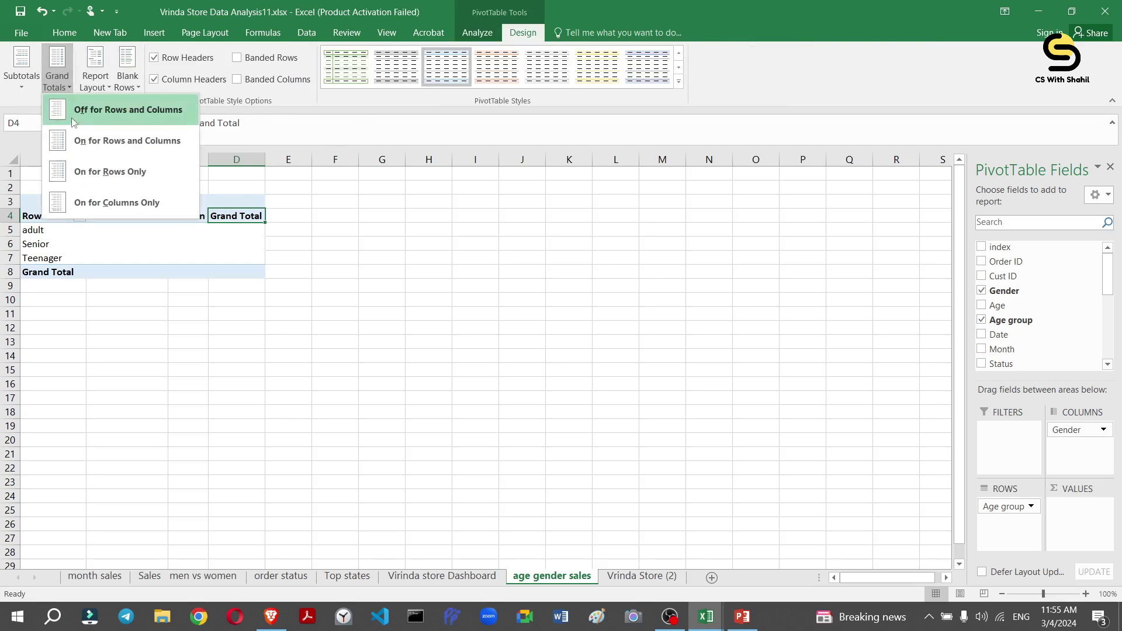
left_click(75, 122)
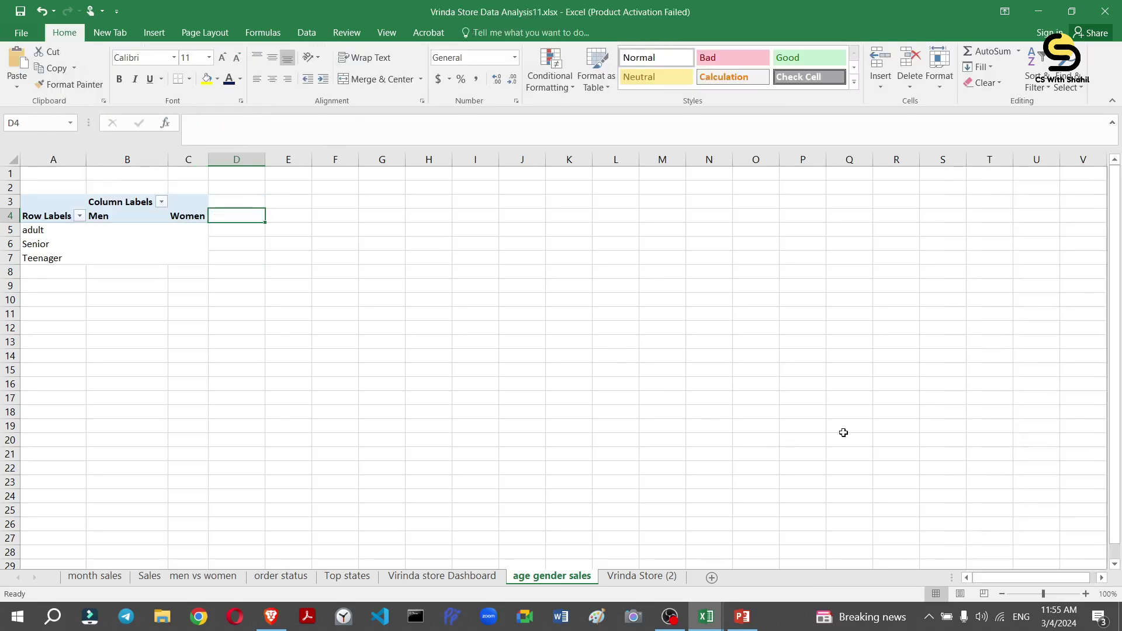
Add Order ID to the pivot table as a count in the values area, not as a row field.
left_click(91, 221)
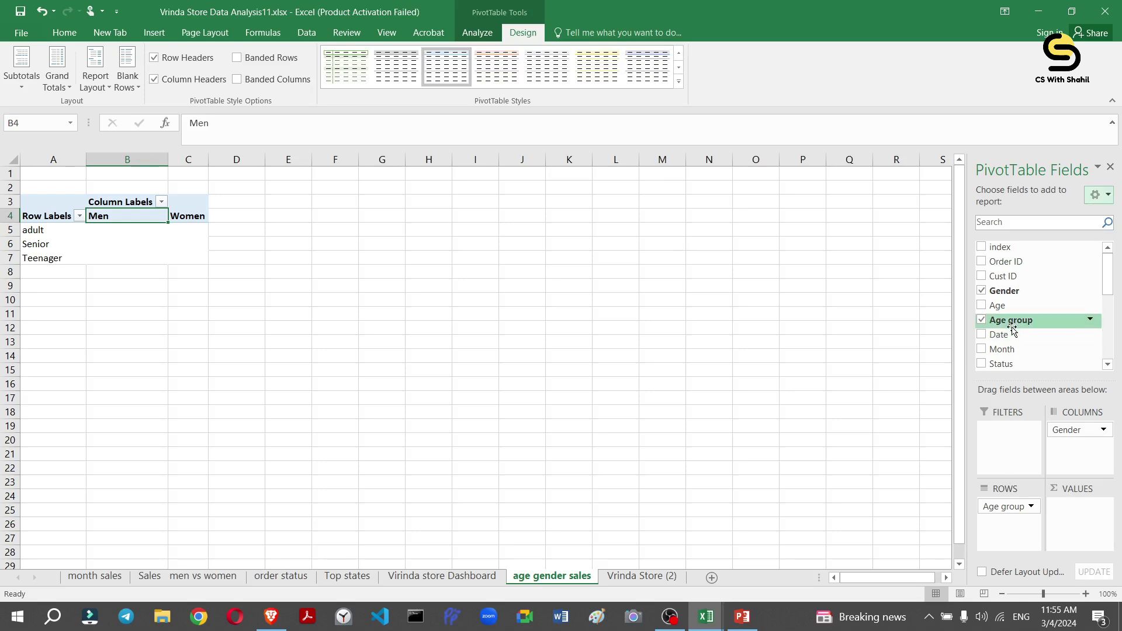
left_click(982, 262)
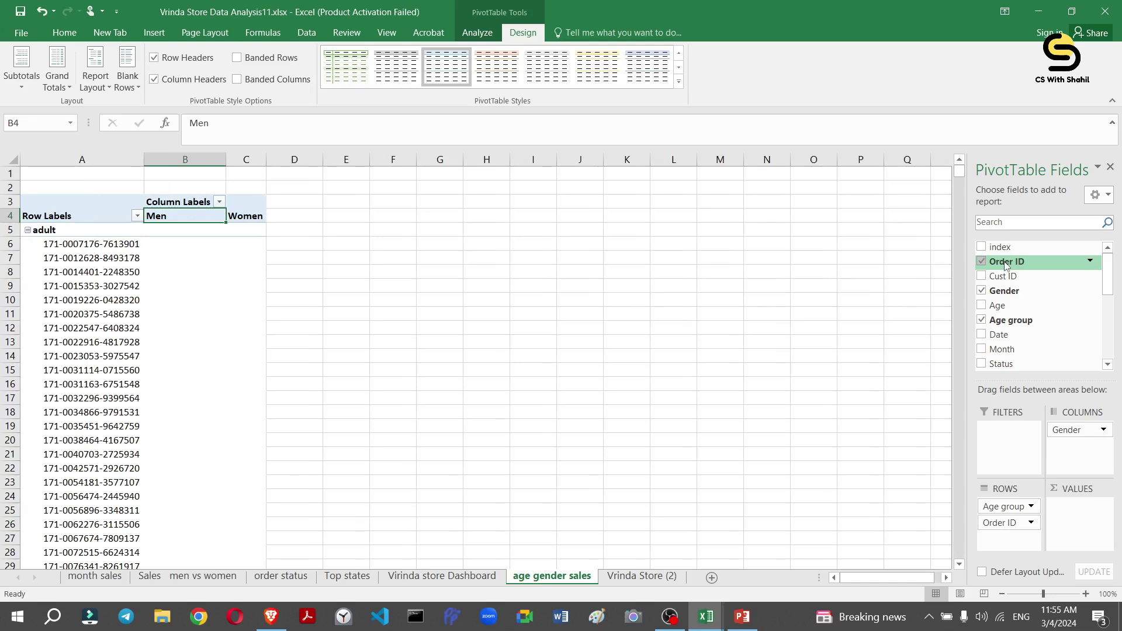
left_click_drag(1006, 264, 1013, 570)
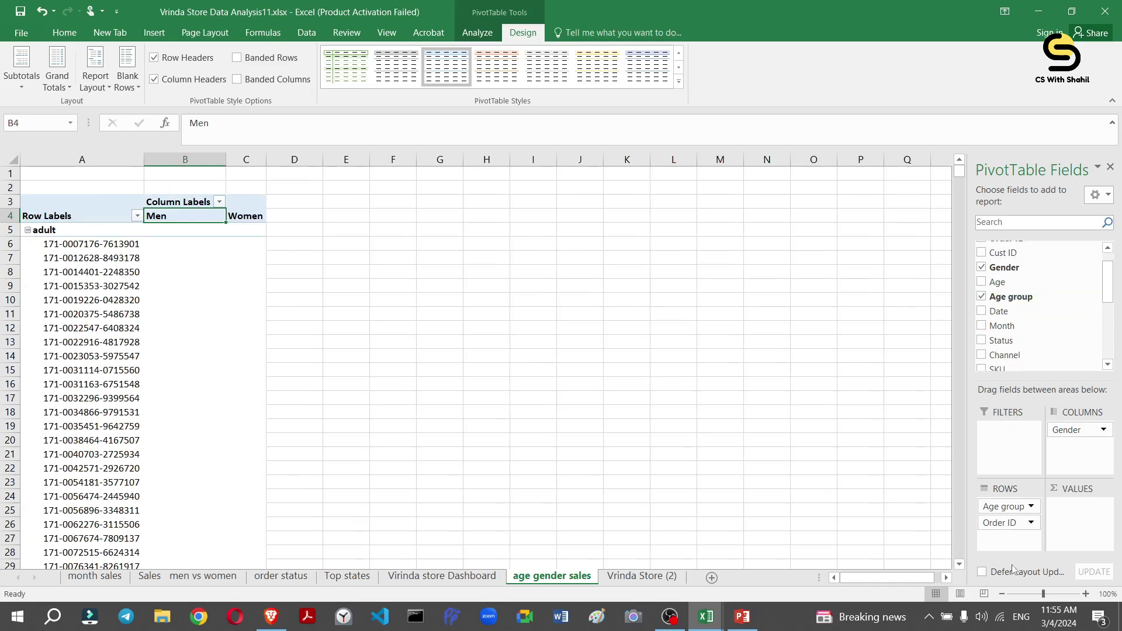
left_click_drag(1004, 526, 1072, 516)
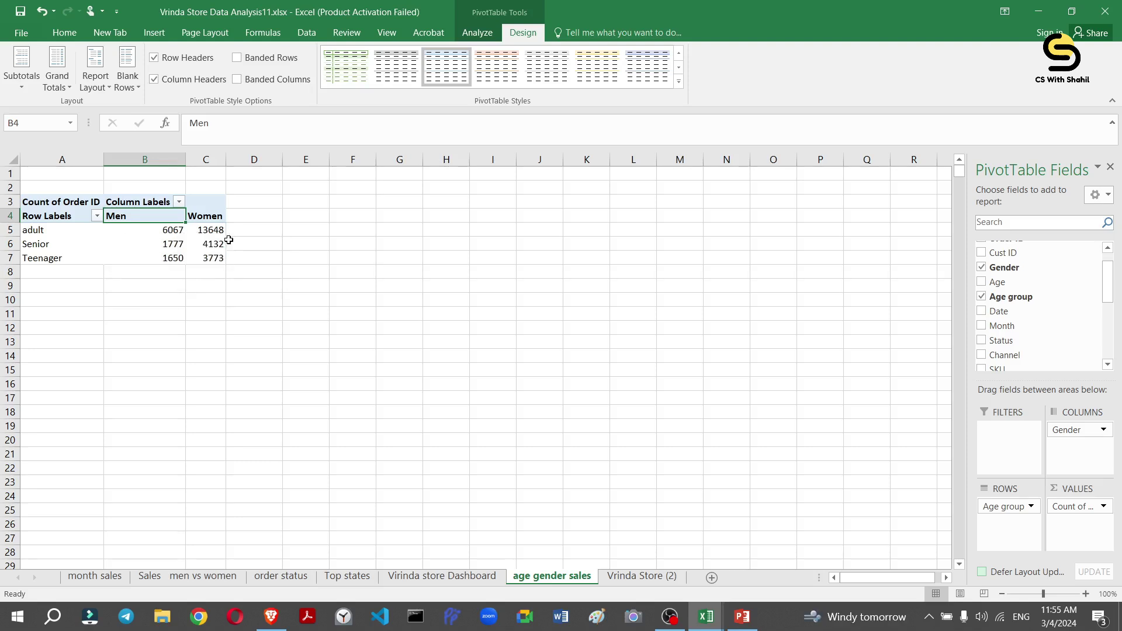
Show the order counts as a percentage of the grand total.
right_click(165, 228)
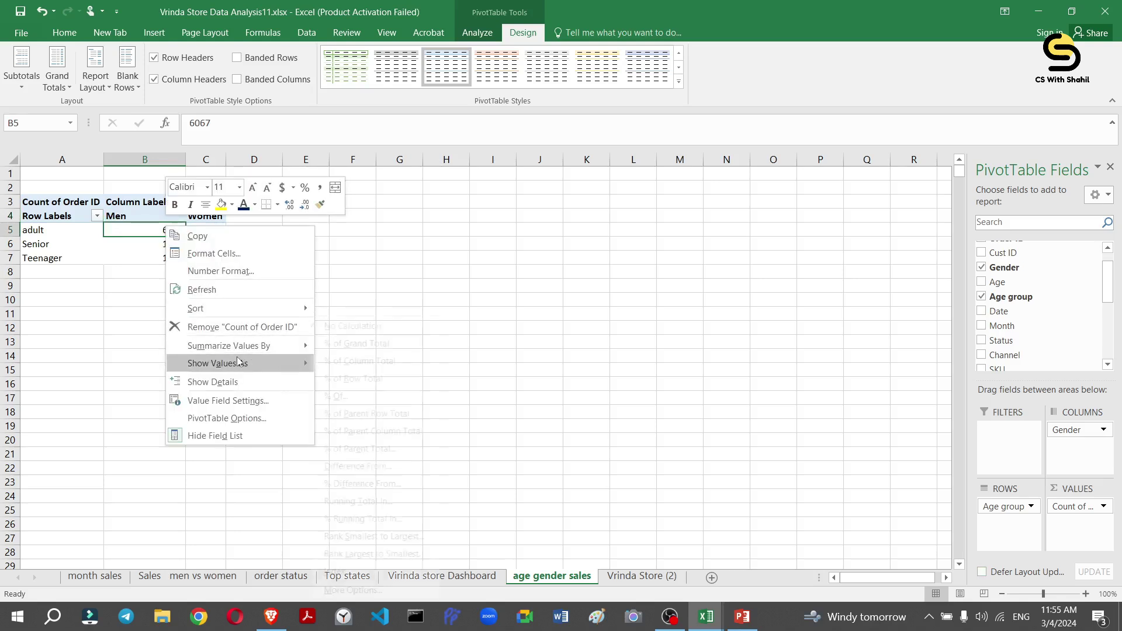
mouse_move(275, 363)
left_click(336, 346)
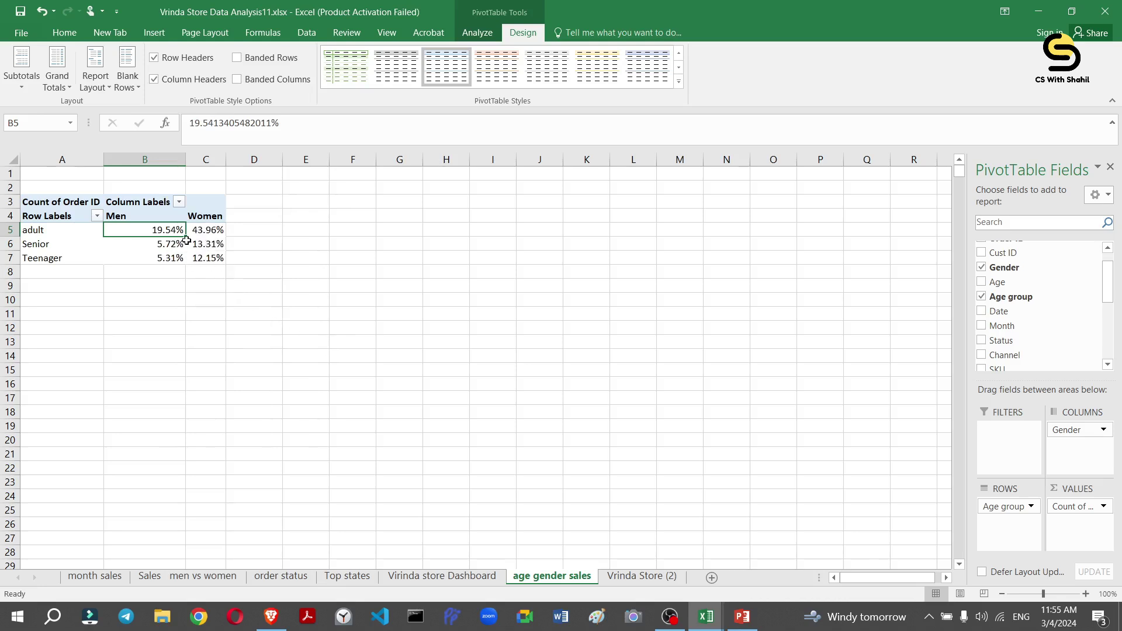
left_click_drag(185, 237, 226, 270)
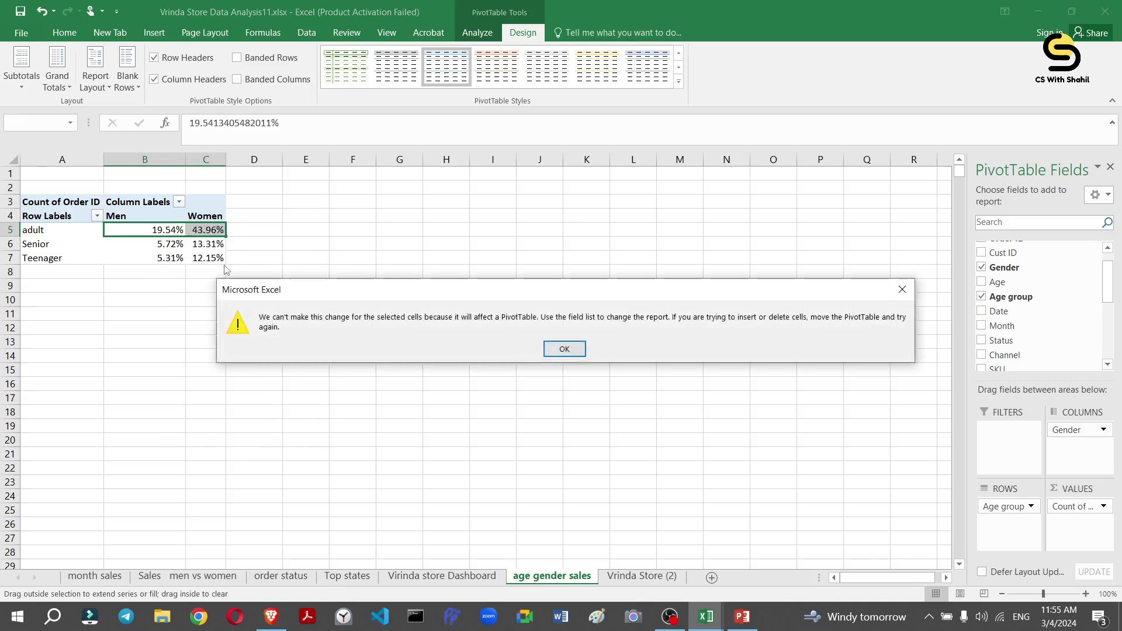
left_click(565, 349)
left_click(140, 270)
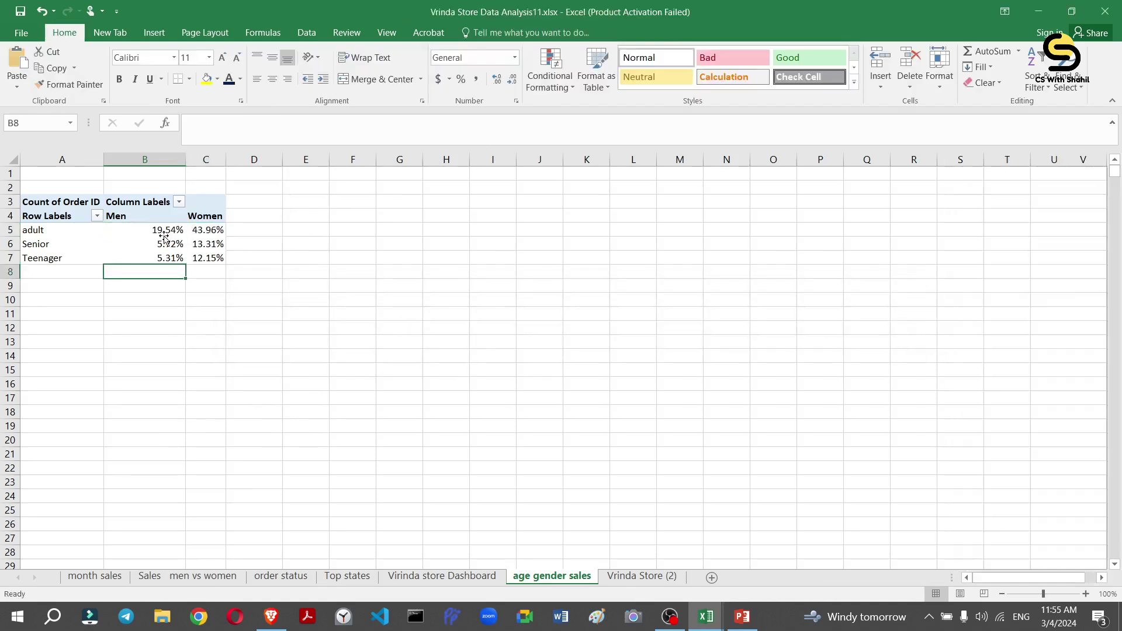
Format the percentages in cells B5 to C7 as whole numbers without decimal places.
left_click_drag(165, 237, 209, 252)
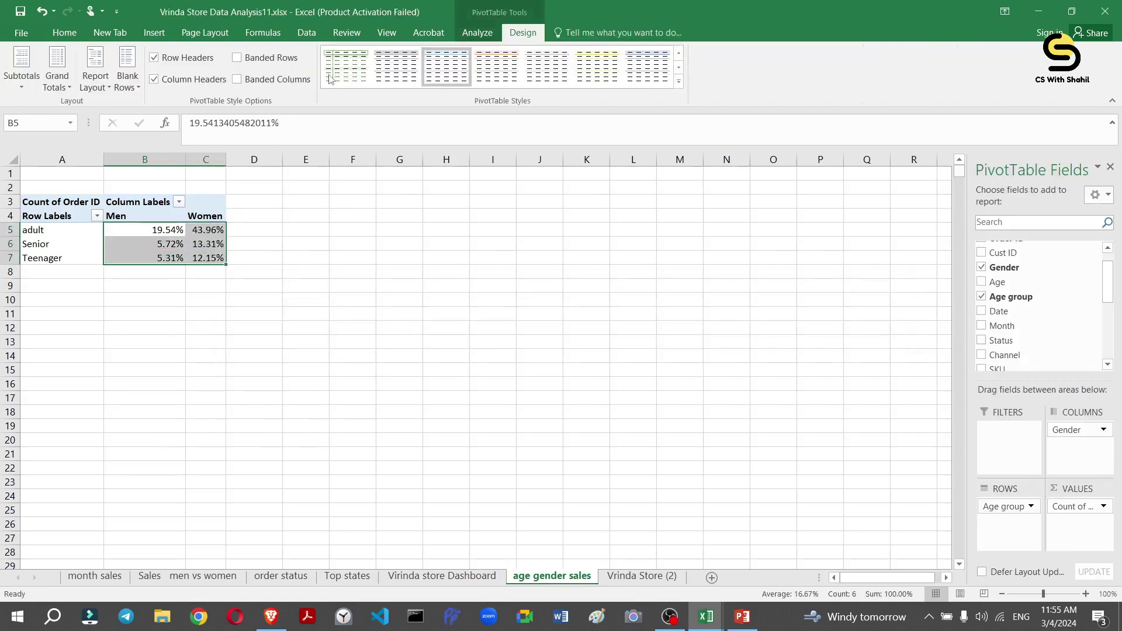
left_click(65, 33)
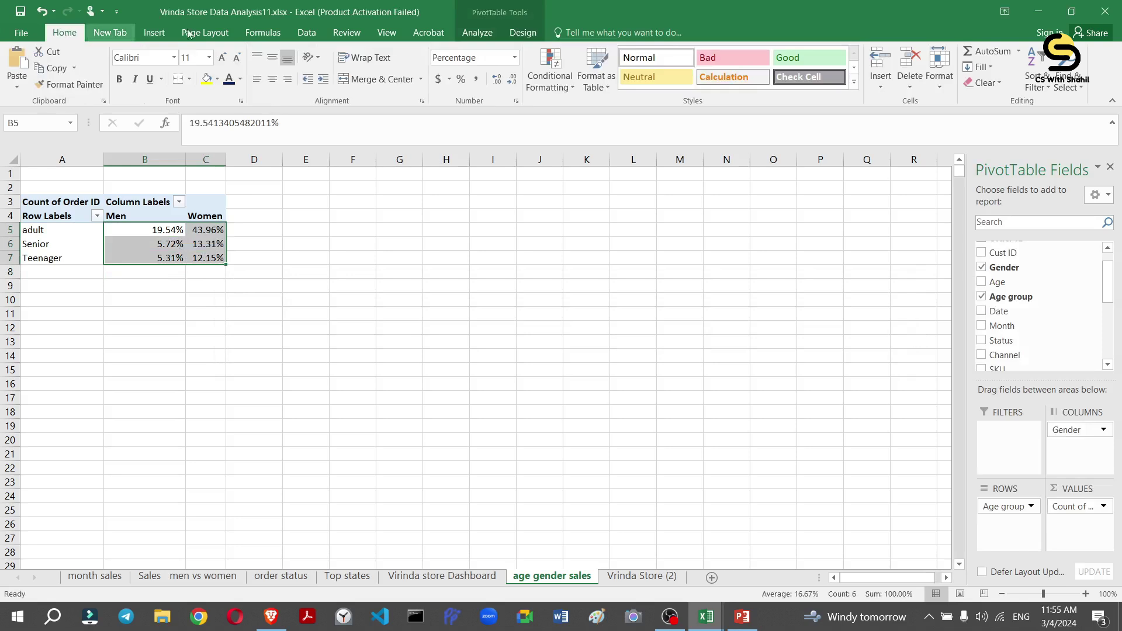
left_click(513, 82)
left_click(513, 82)
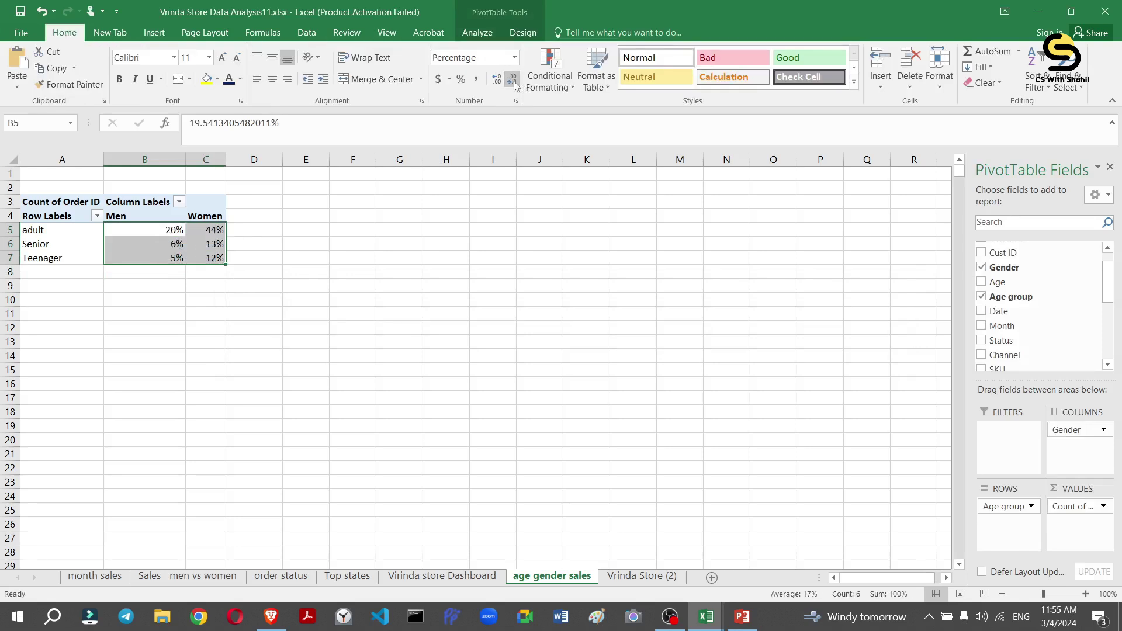
left_click(275, 282)
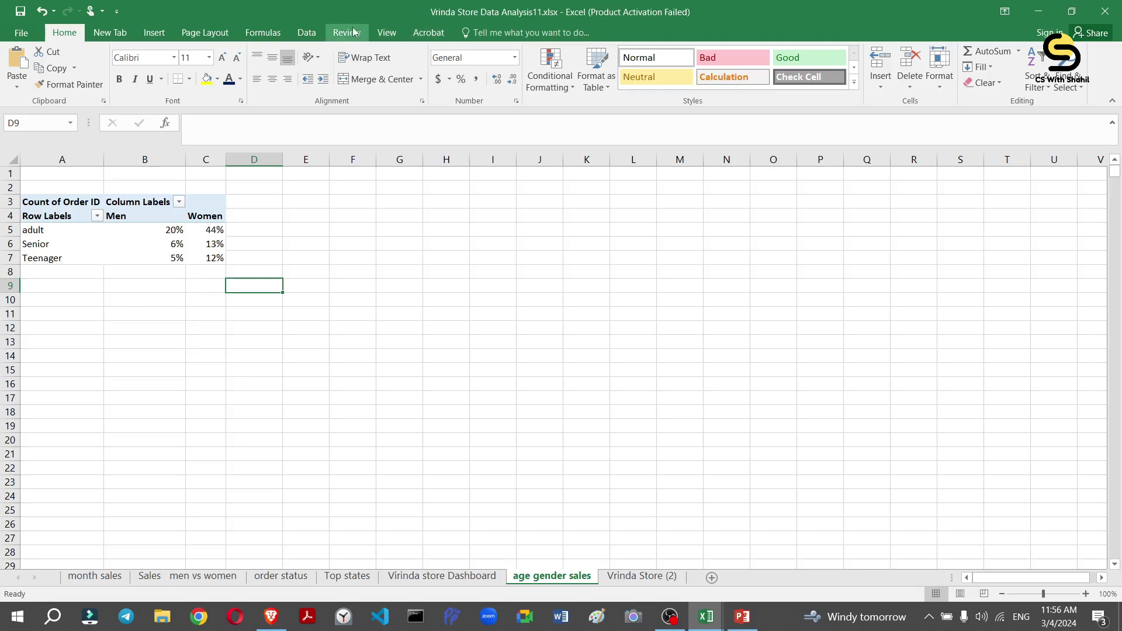
Insert a clustered column pivot chart from the age group and gender pivot table.
left_click(307, 33)
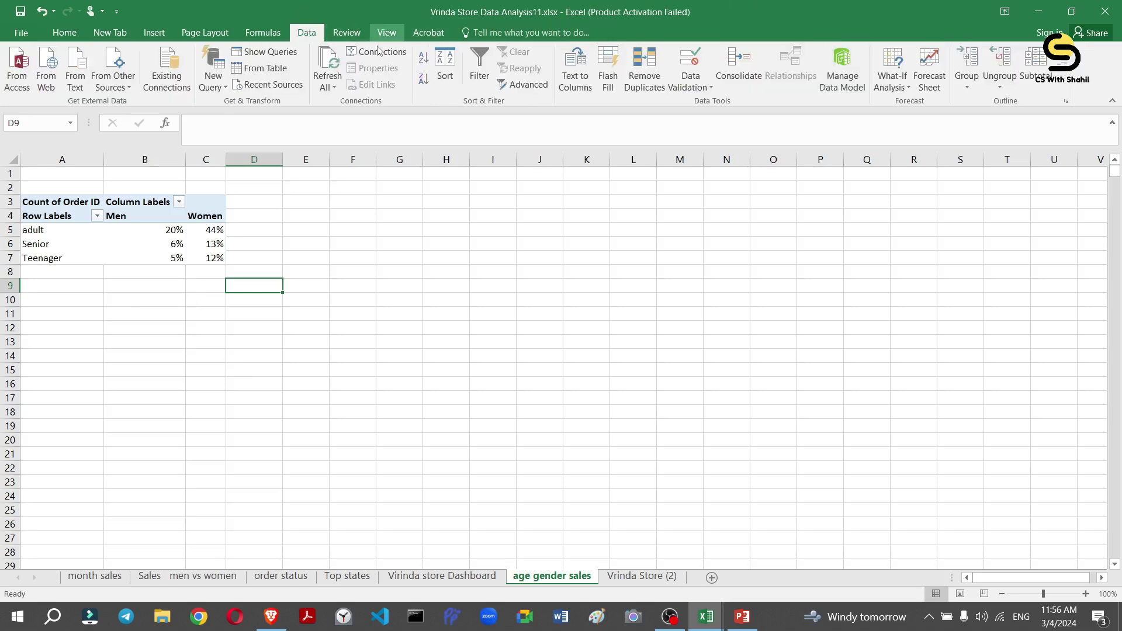
left_click(125, 231)
left_click(496, 34)
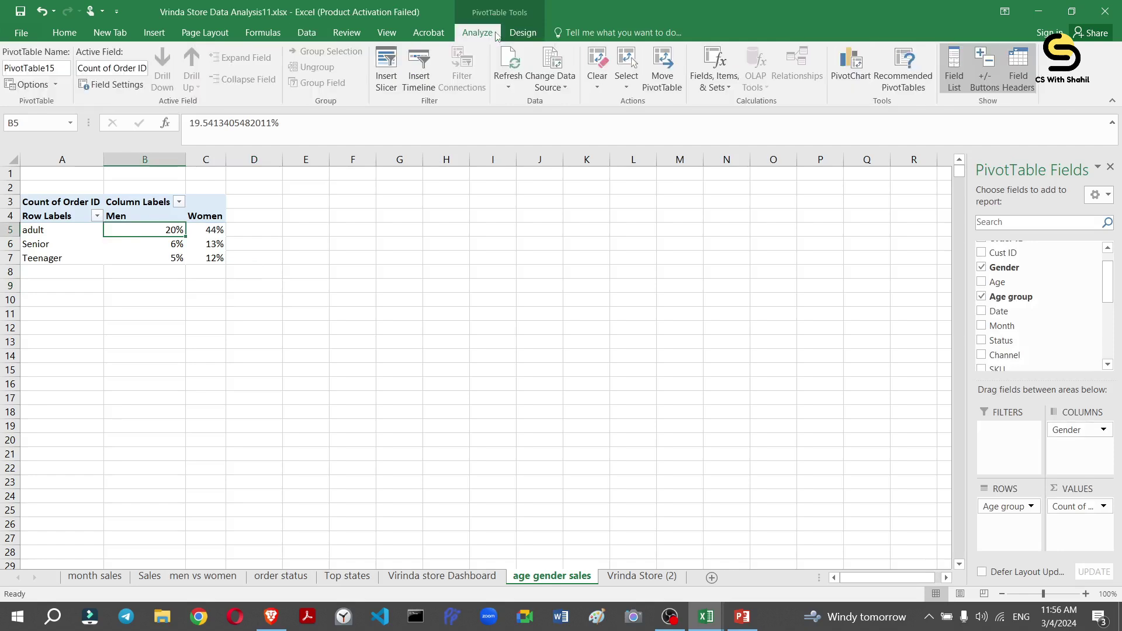
left_click(842, 73)
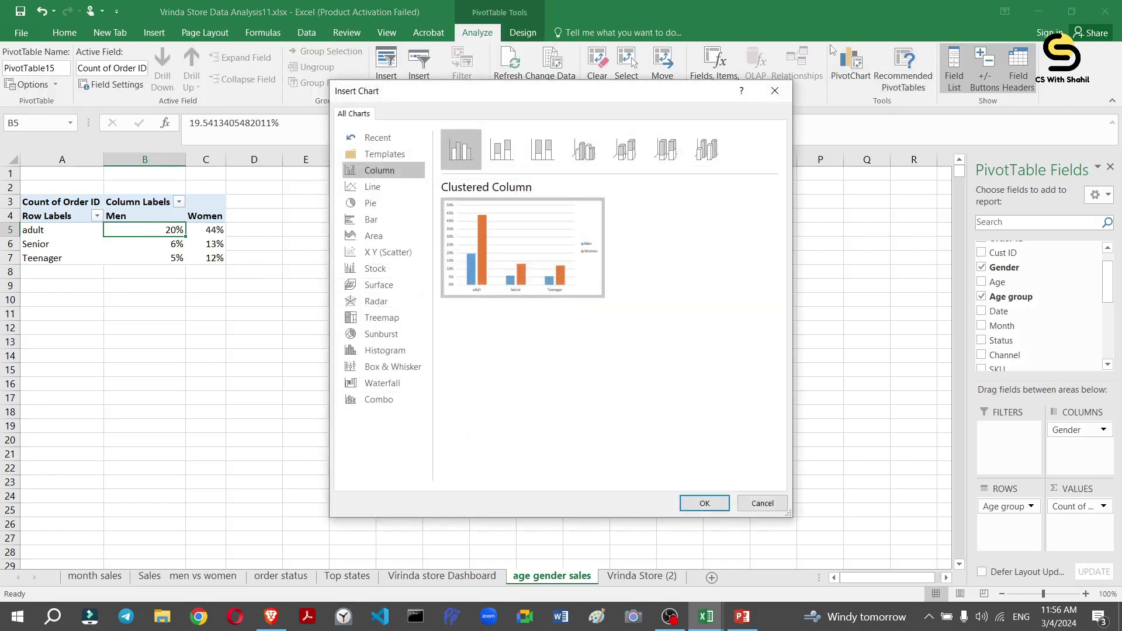
mouse_move(550, 283)
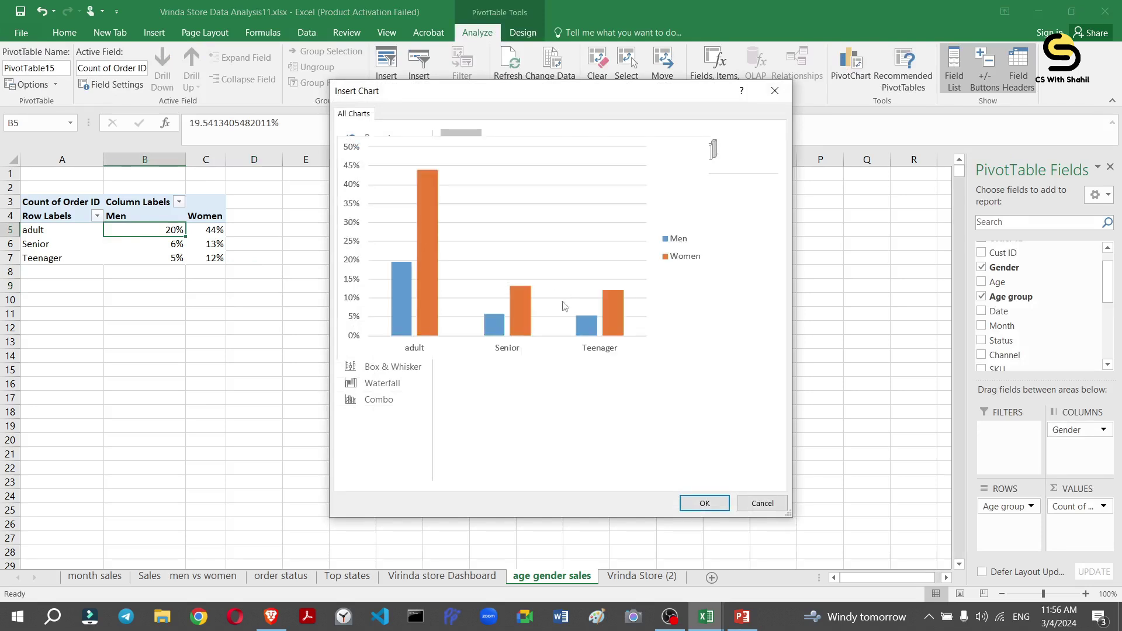
left_click(703, 506)
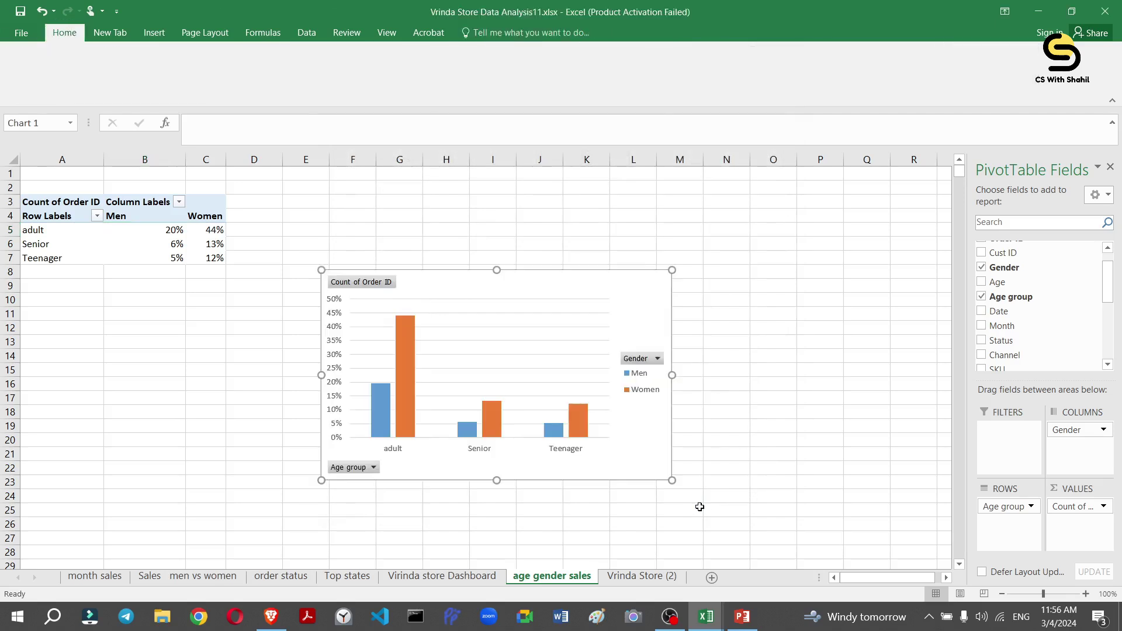
Hide all field buttons on the age group and gender chart.
right_click(647, 380)
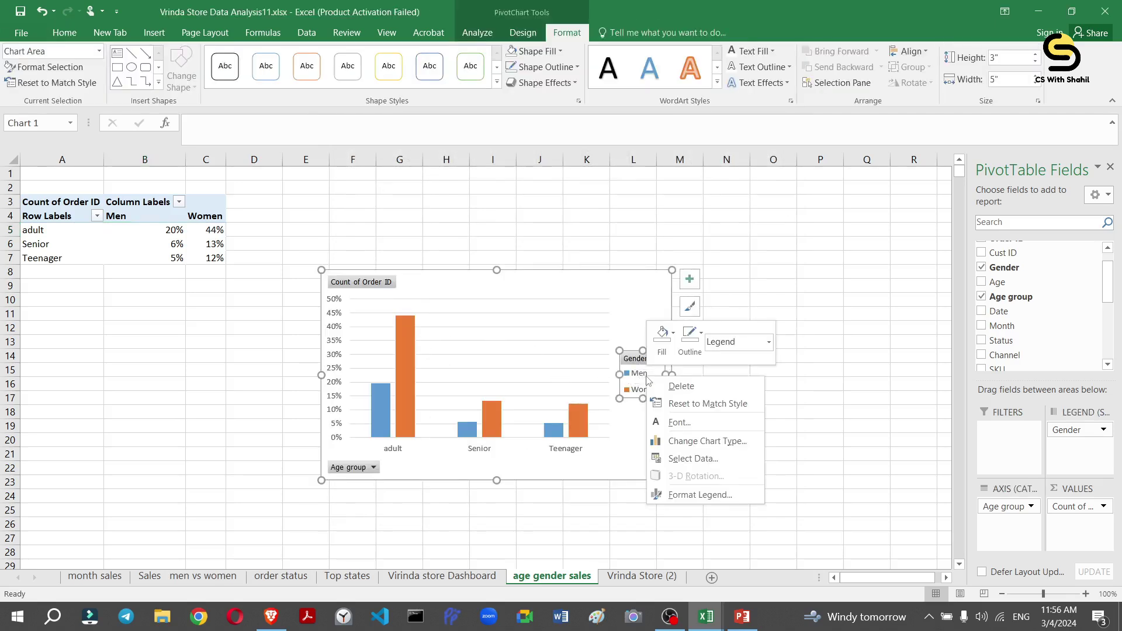
key("Escape")
right_click(623, 356)
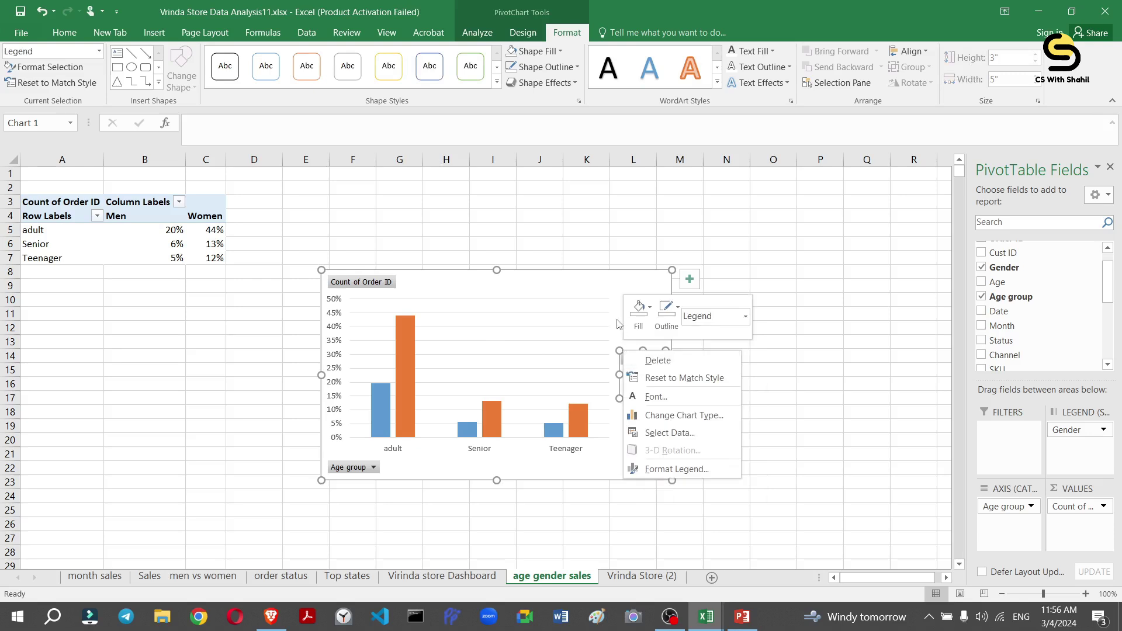
key("Escape")
right_click(643, 361)
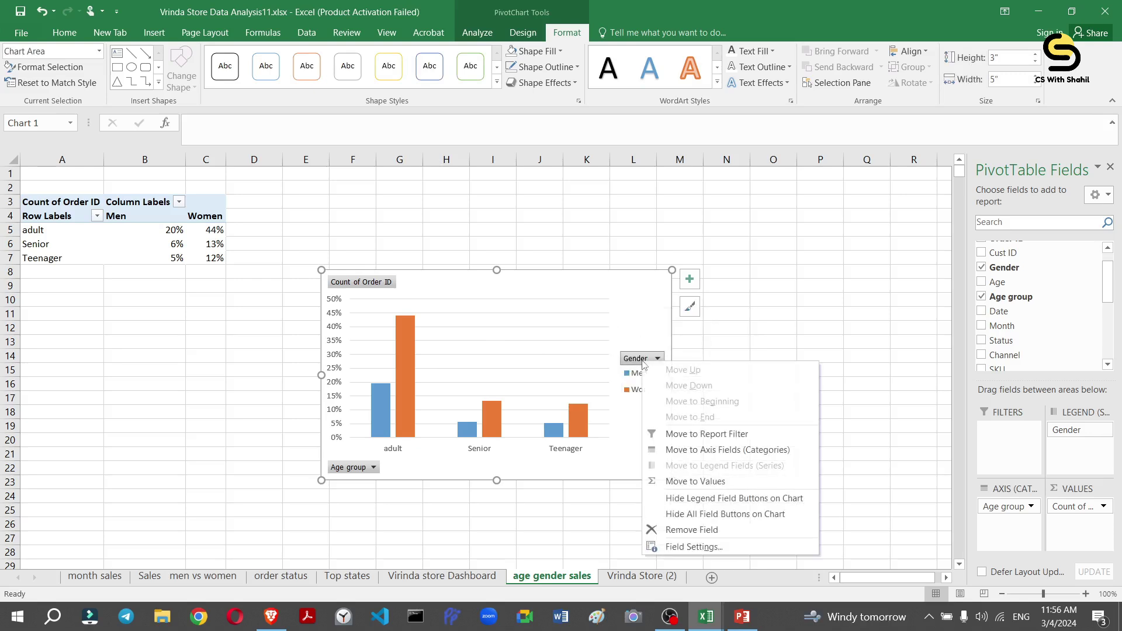
left_click(674, 517)
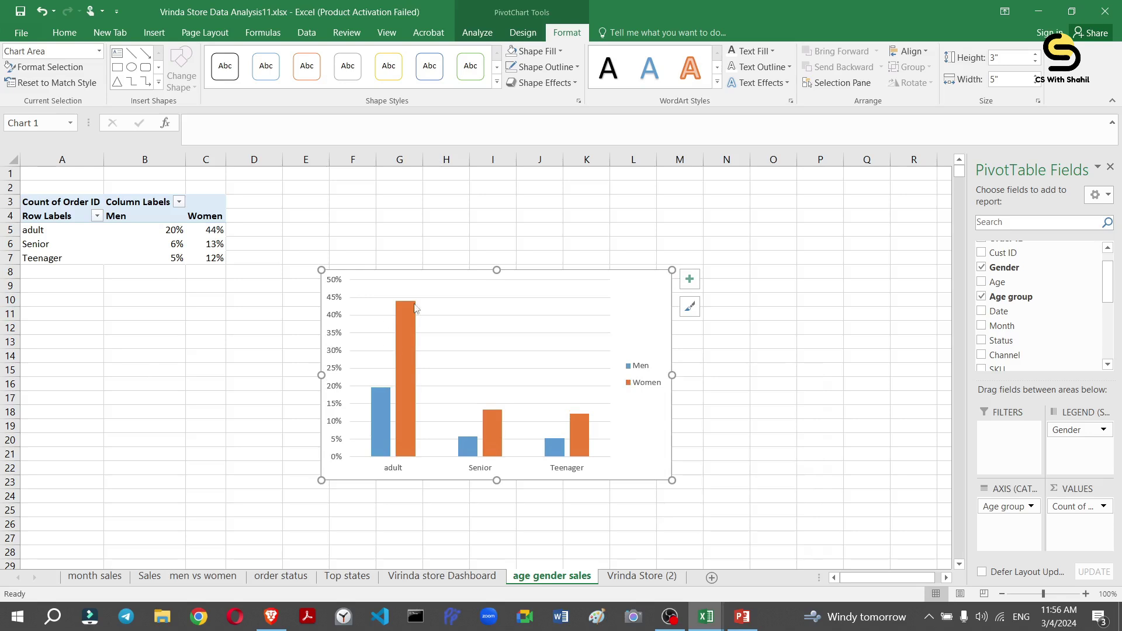
Show data labels on the chart and remove its gridlines, keeping the legend.
left_click(689, 279)
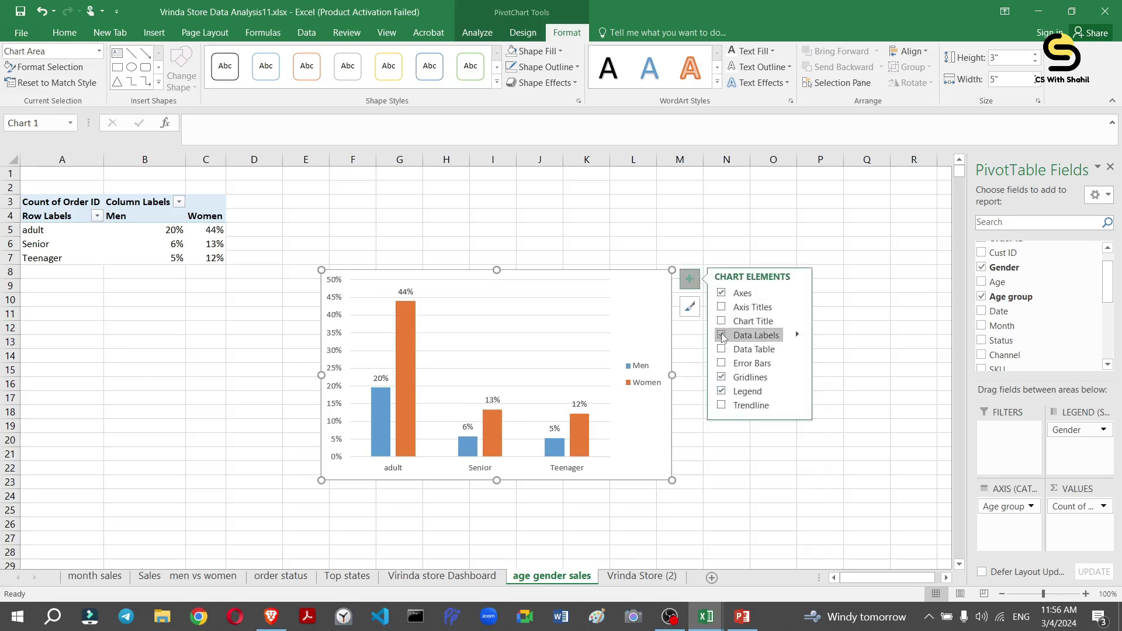
left_click(720, 379)
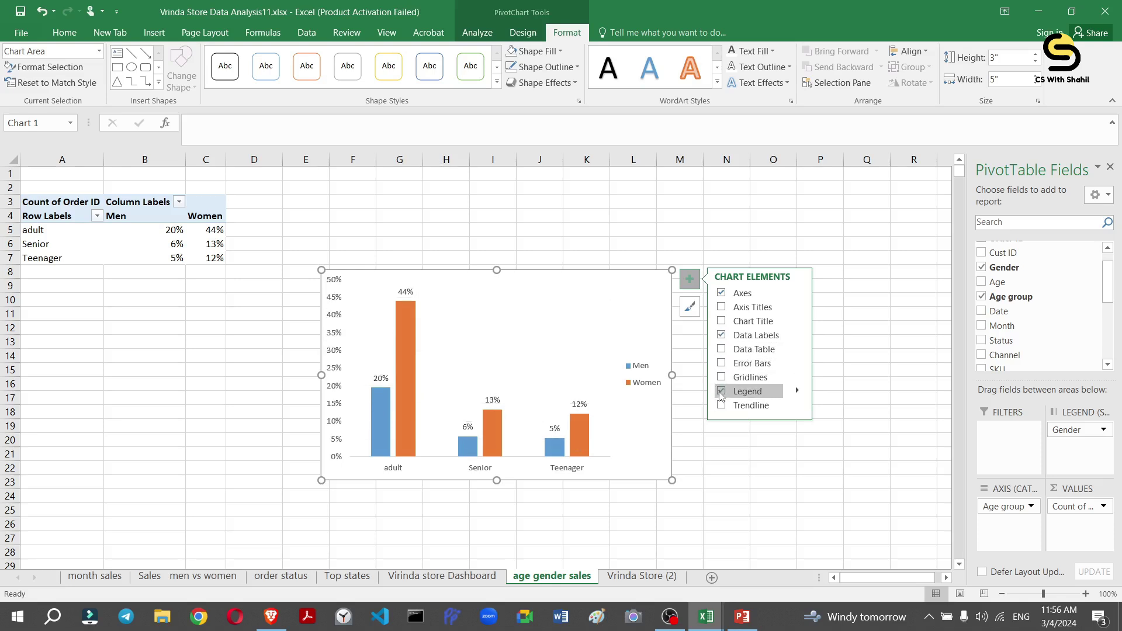
left_click(722, 391)
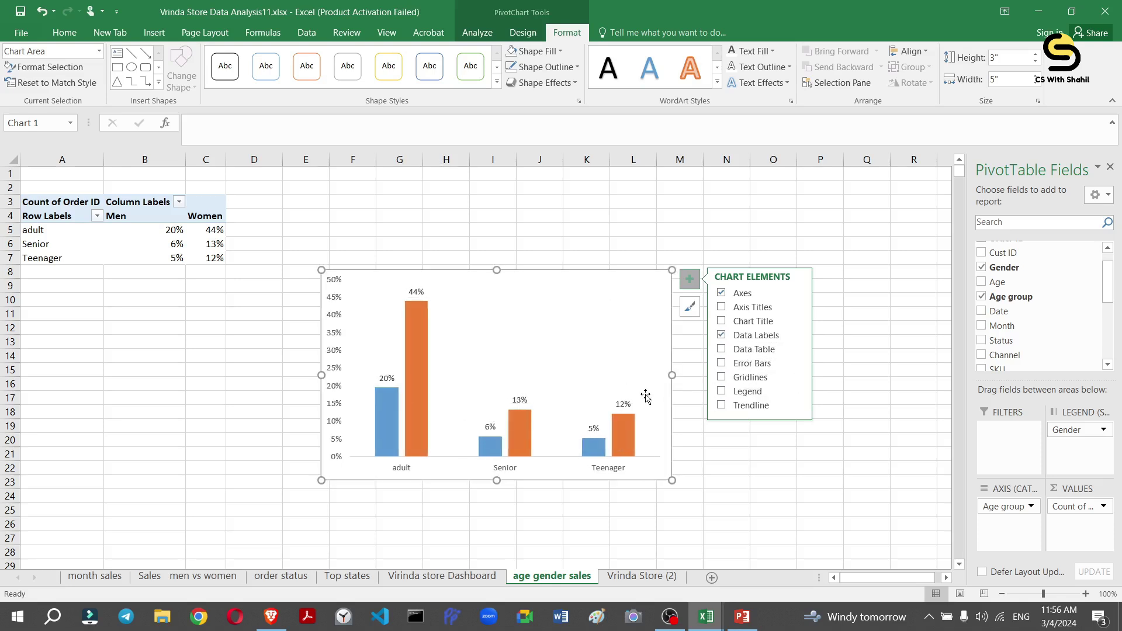
left_click(721, 391)
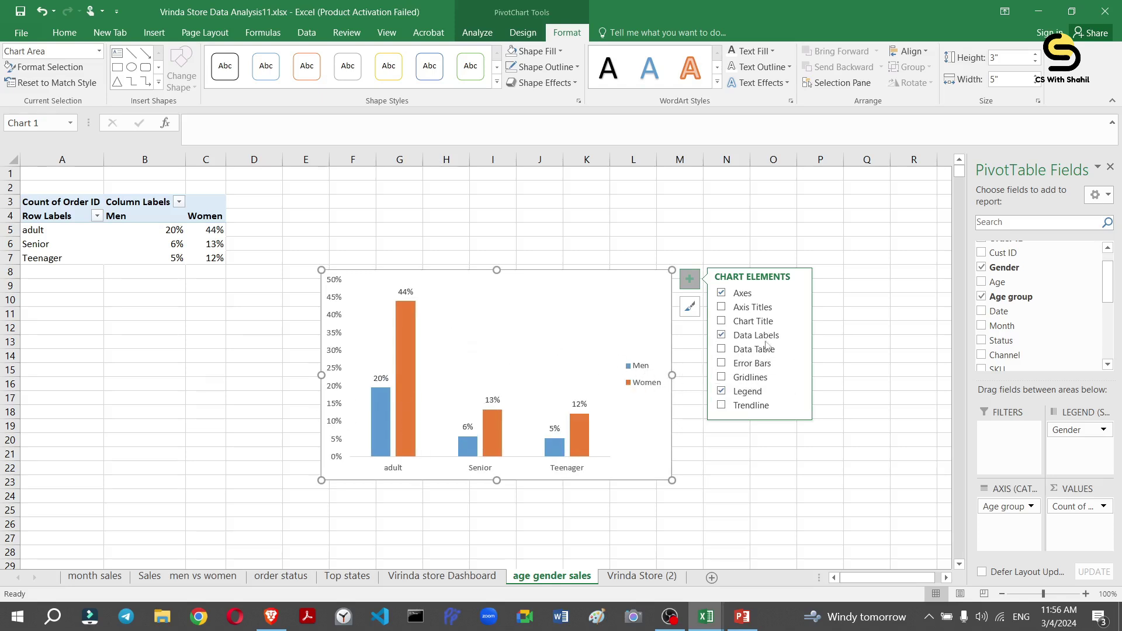
left_click(768, 322)
left_click(722, 322)
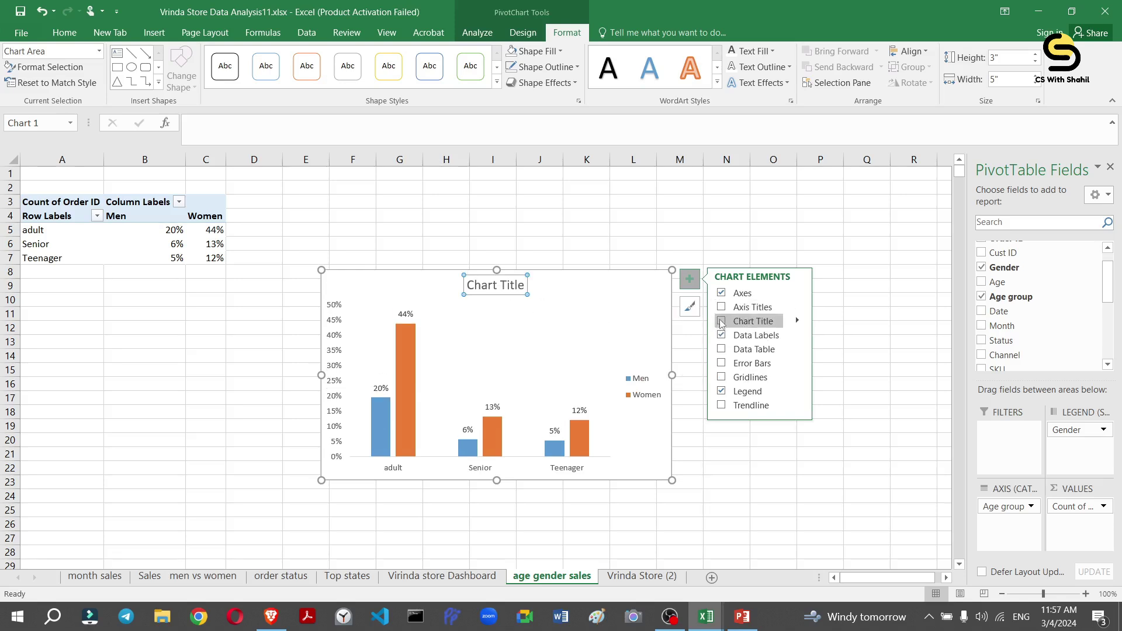
left_click(721, 322)
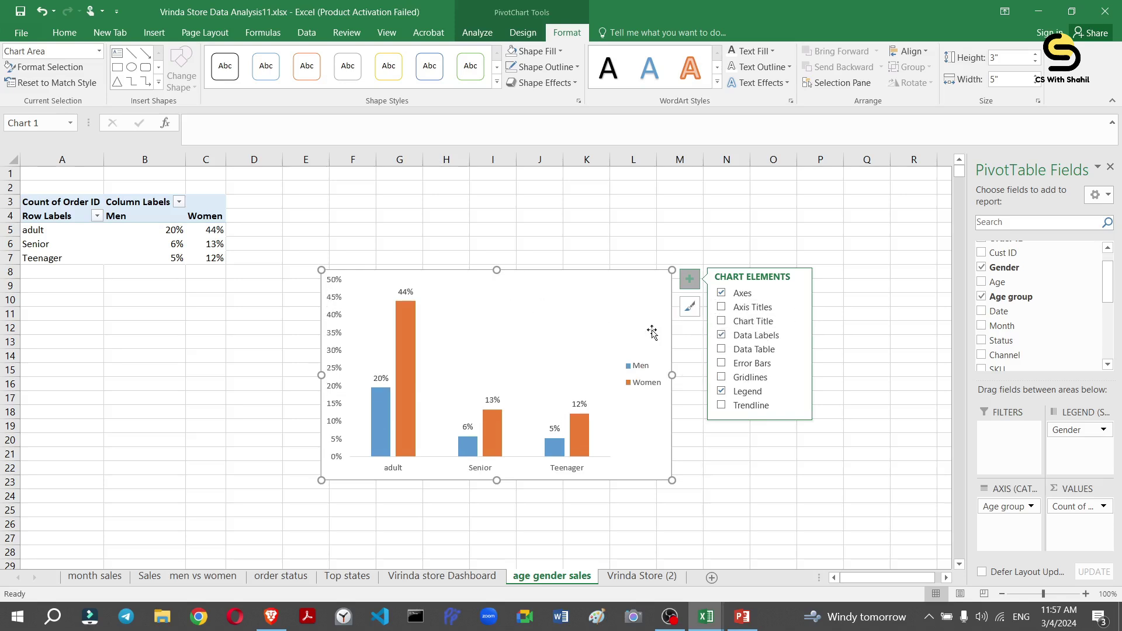
left_click(605, 332)
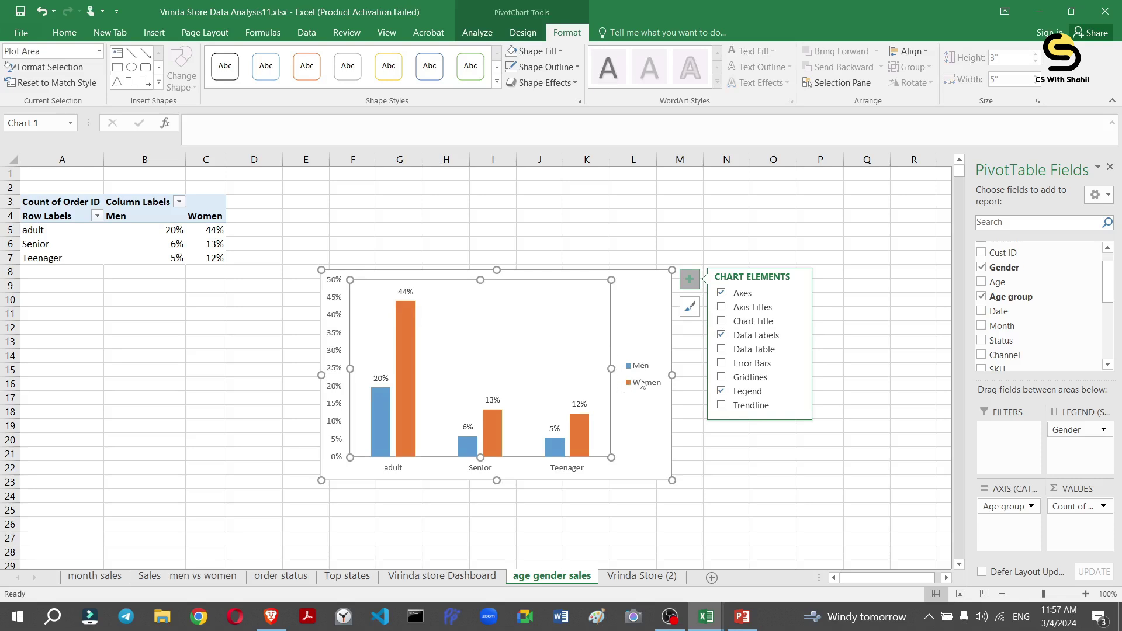
Add a chart title reading "Oders in sales".
left_click(722, 322)
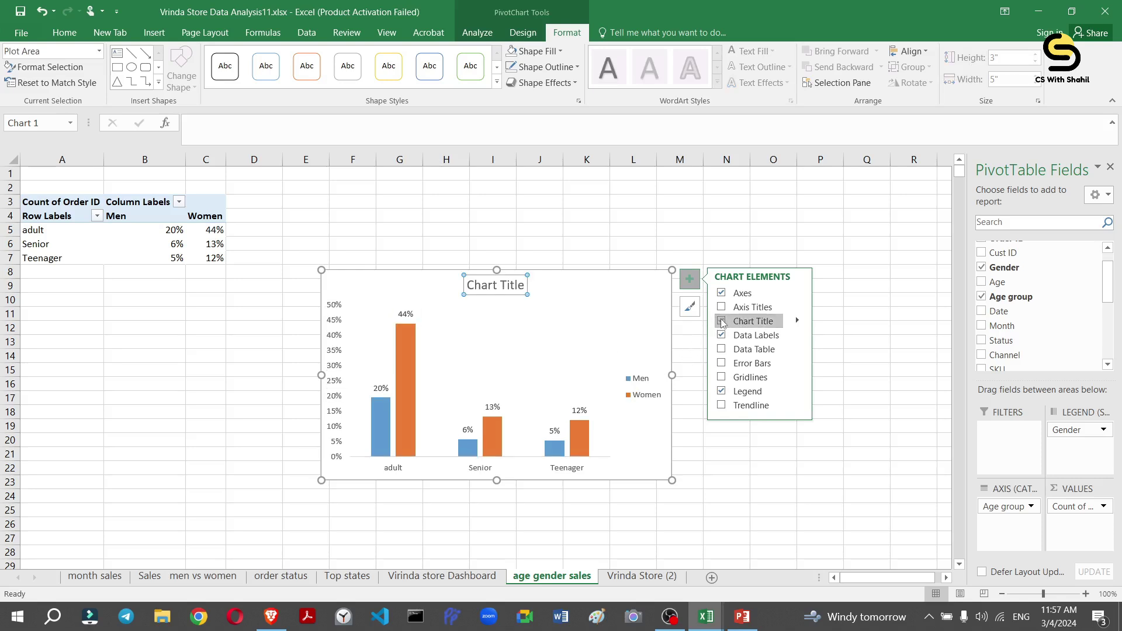
double_click(485, 288)
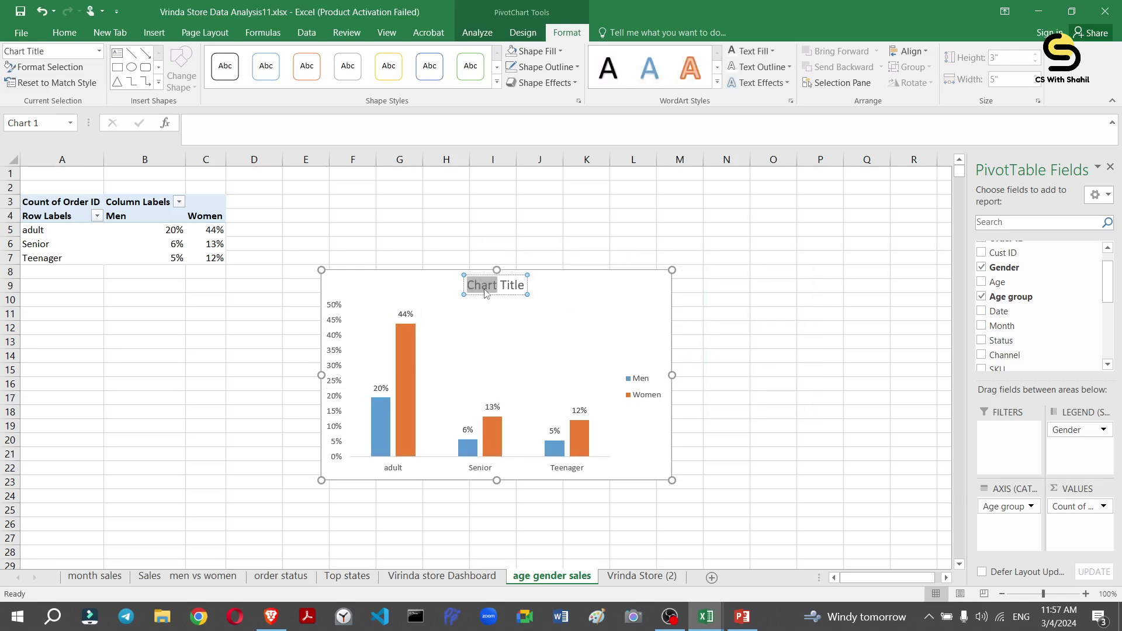
triple_click(484, 292)
type("Oders")
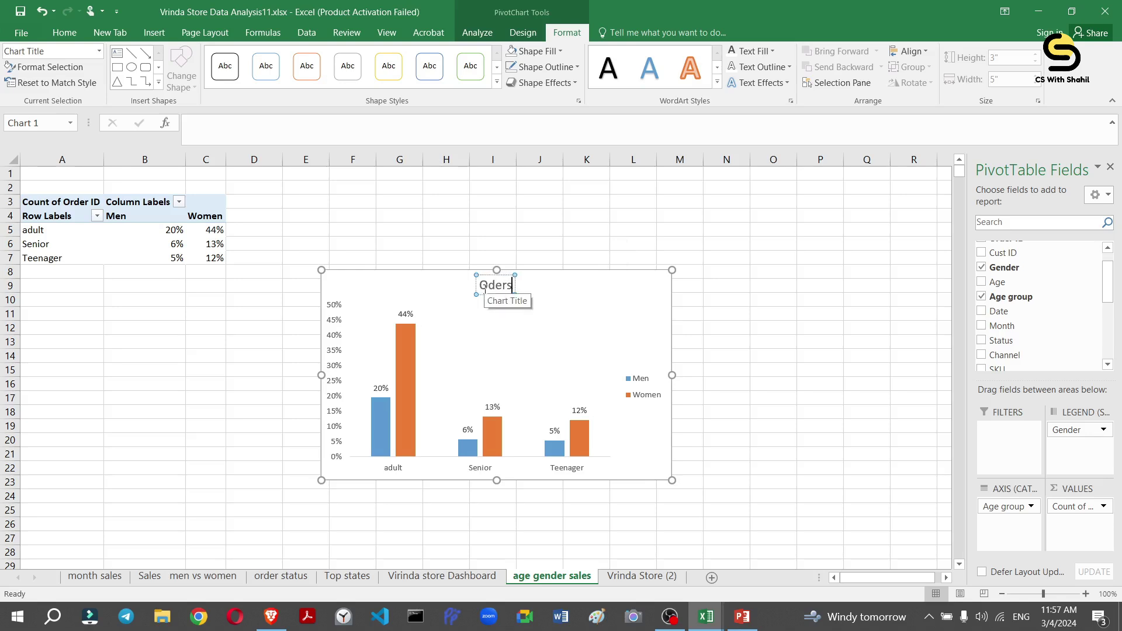
type(" in sales")
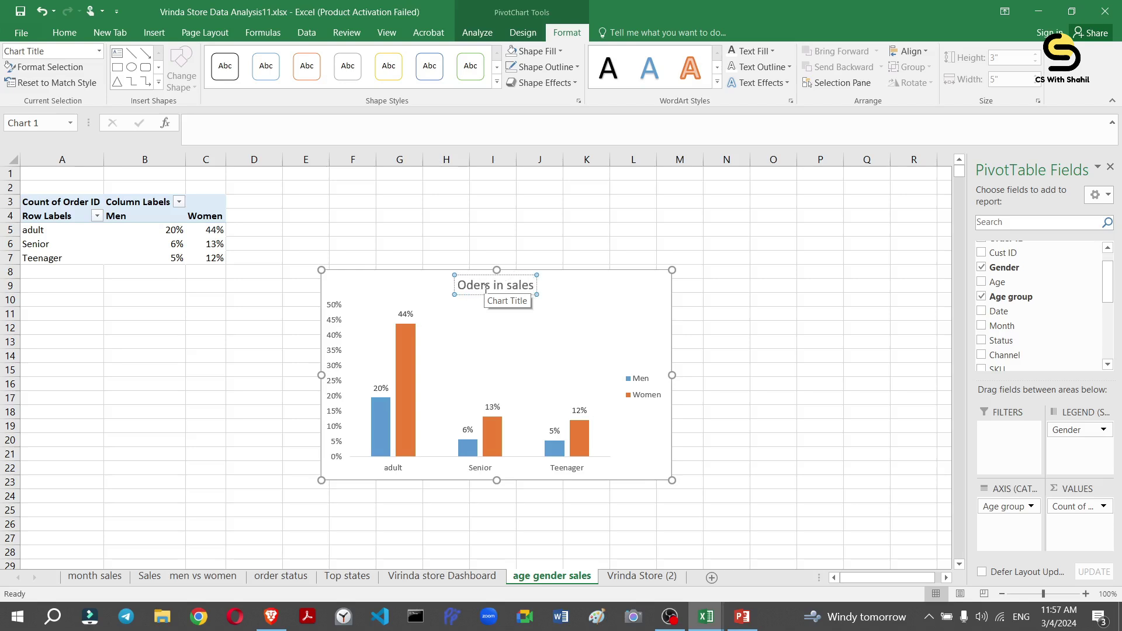
key("Return")
key("BackSpace")
key("BackSpace")
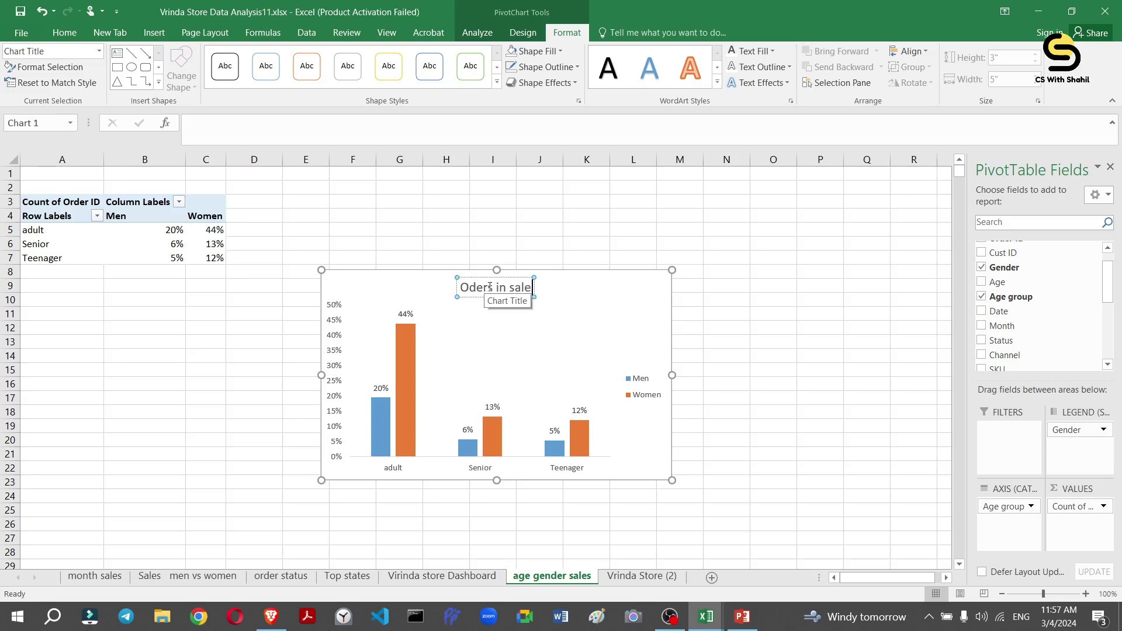
type("s")
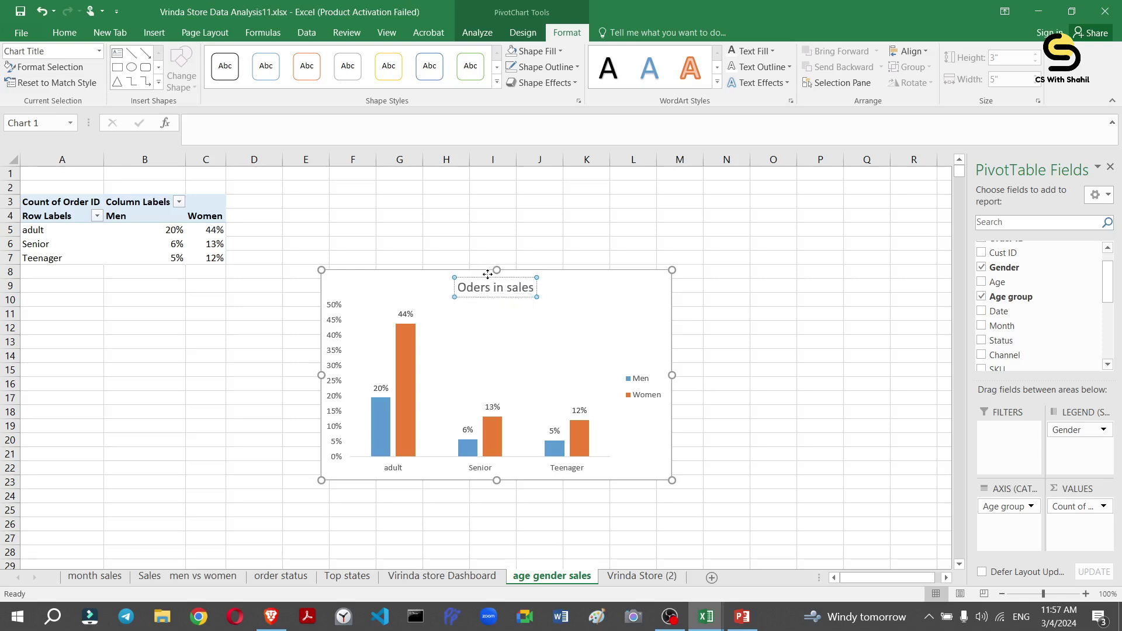
Move the chart title above the adult columns and place the legend beside it in a single row.
left_click_drag(491, 268, 402, 309)
left_click(485, 289)
key("Escape")
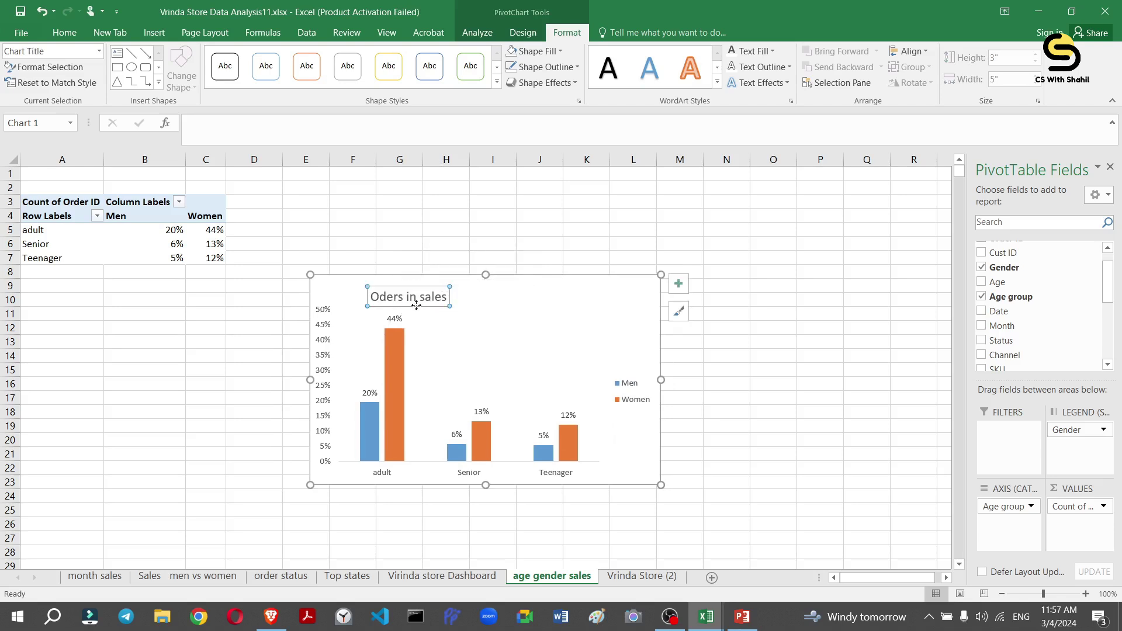
left_click(626, 388)
left_click_drag(620, 375, 517, 316)
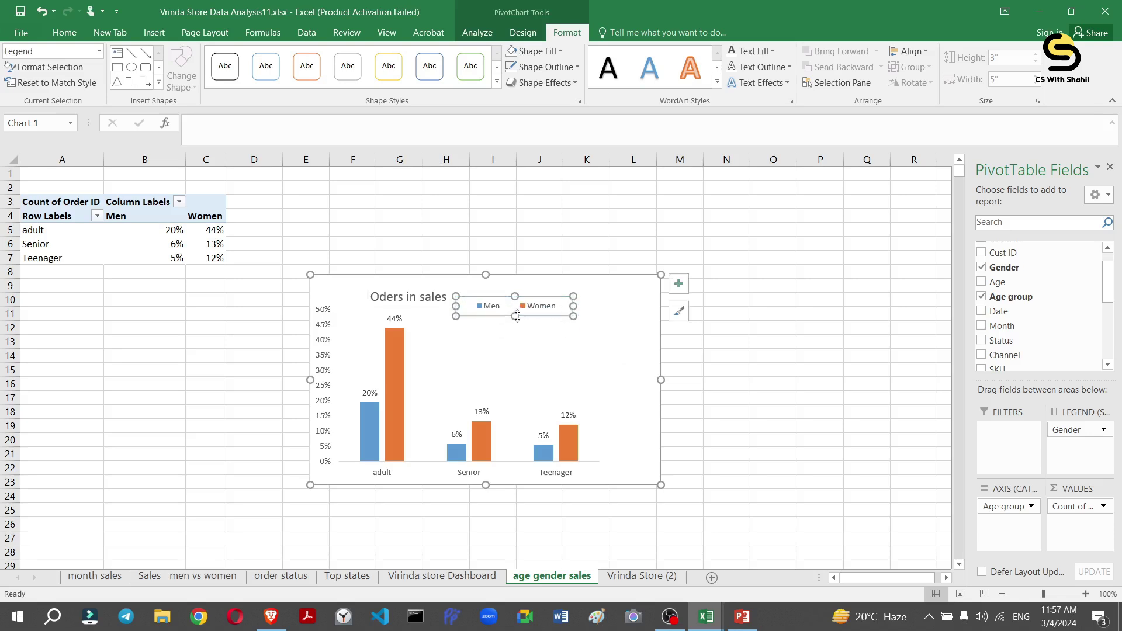
Widen the plot area into the space freed by the legend and shrink the chart to about 2.85" high by 4.4" wide.
left_click(519, 346)
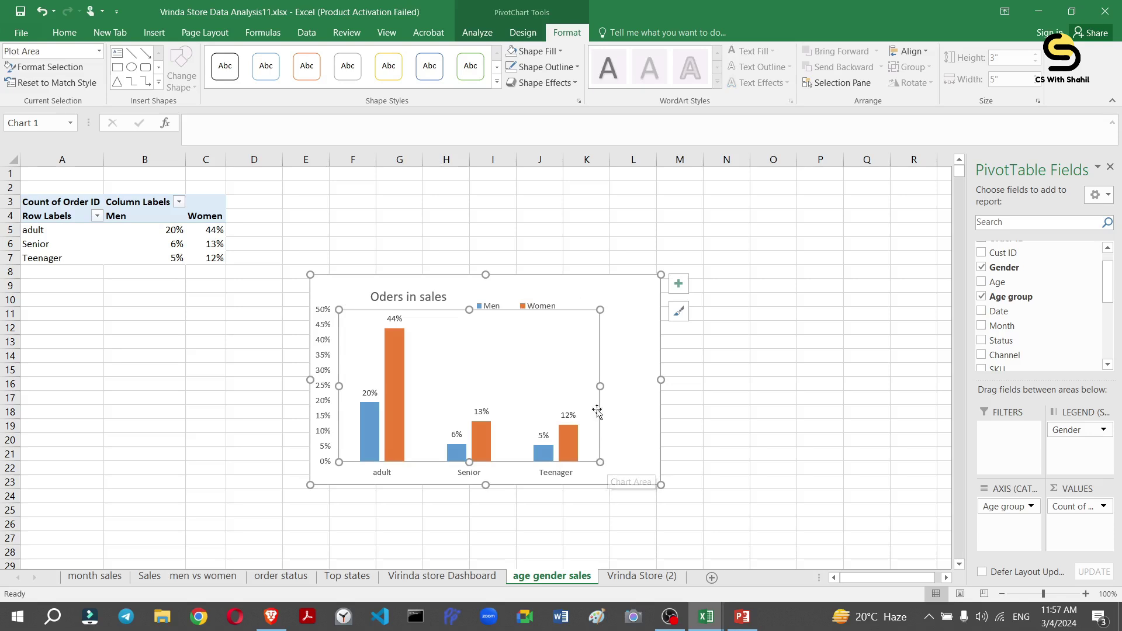
left_click_drag(601, 384, 632, 383)
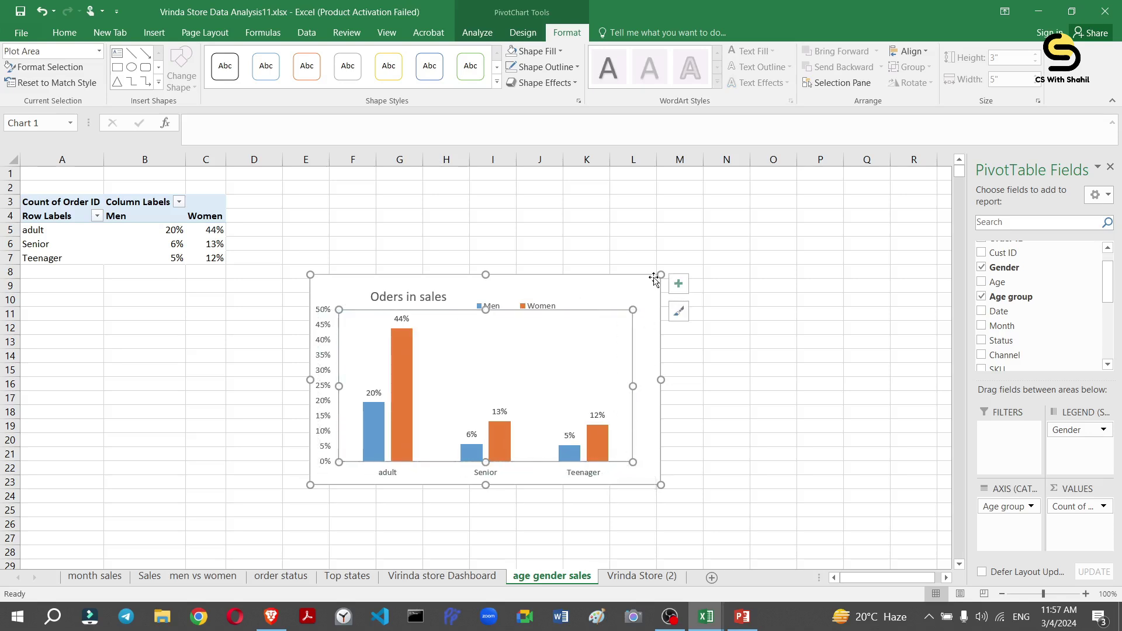
left_click_drag(660, 275, 618, 285)
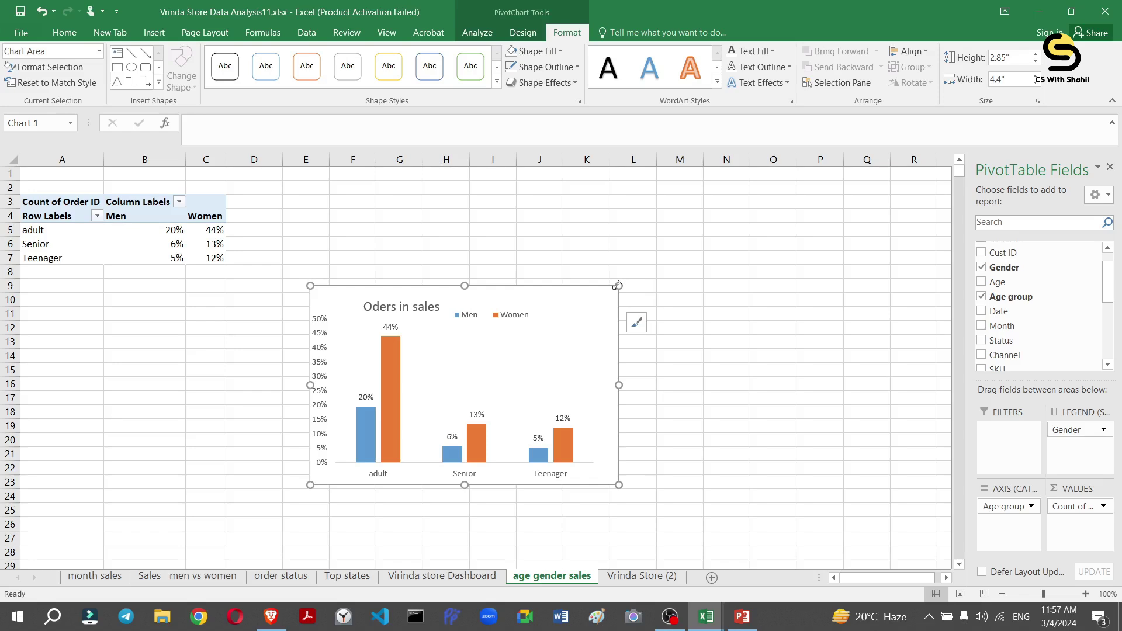
Check the Sample Questions slide in PowerPoint, and in Excel create a pivot table from Table2 on a new worksheet.
key("alt+Tab")
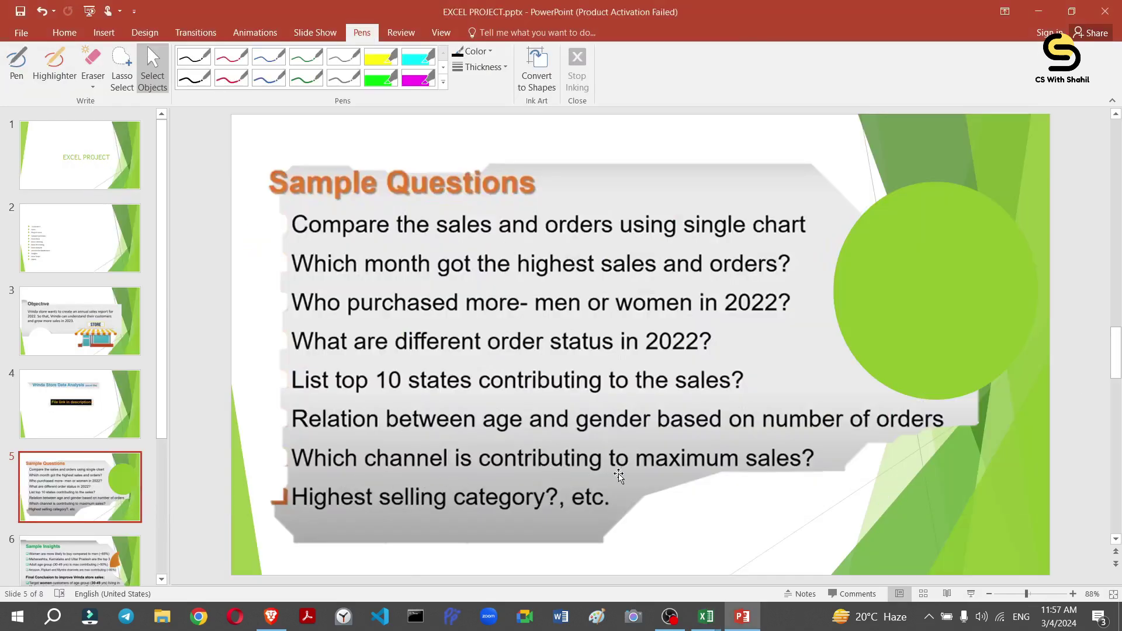
key("alt+Tab")
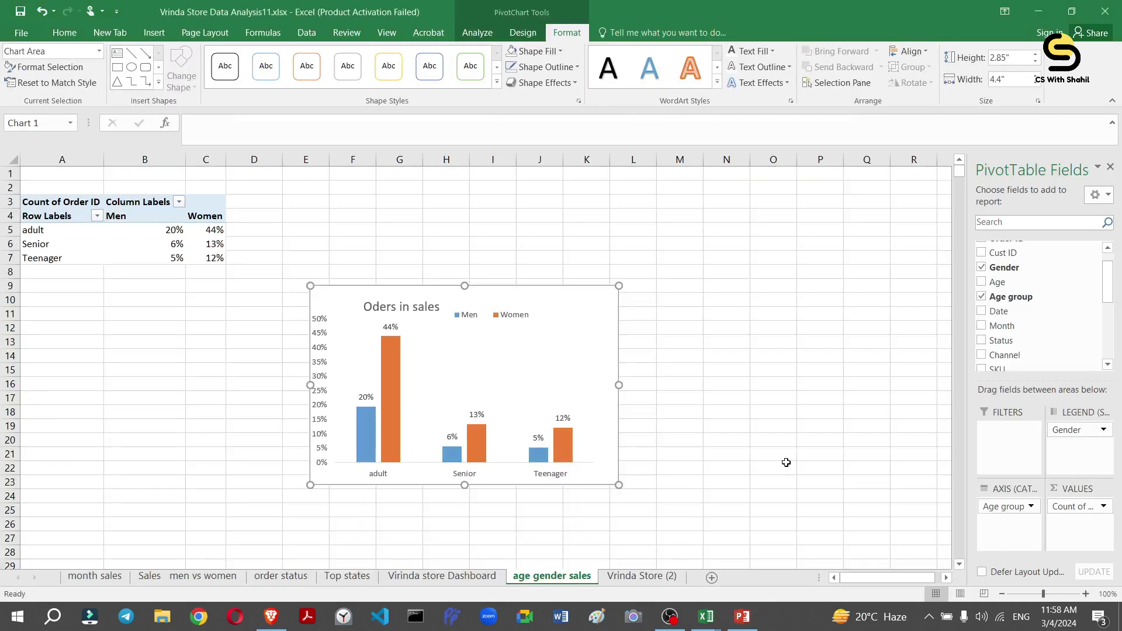
left_click(613, 577)
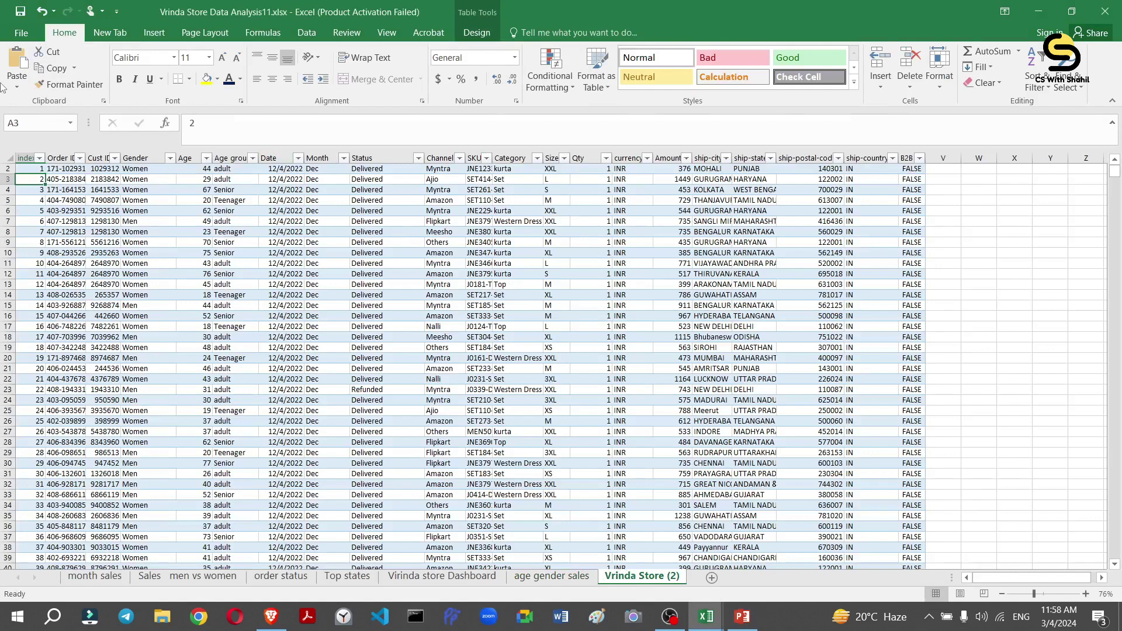
left_click(138, 38)
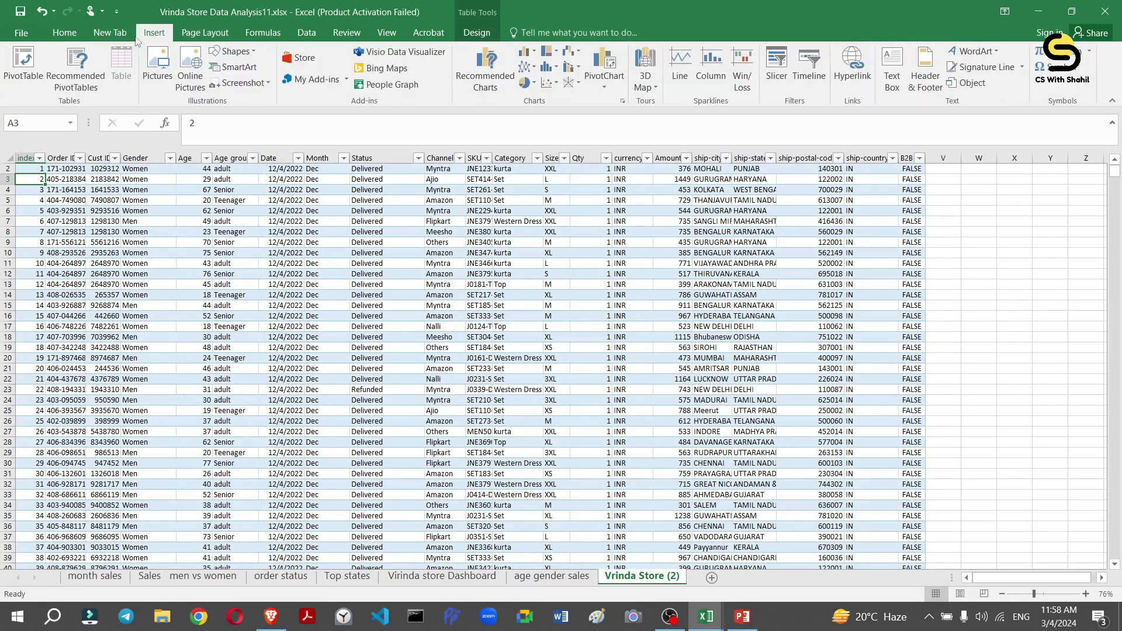
left_click(23, 64)
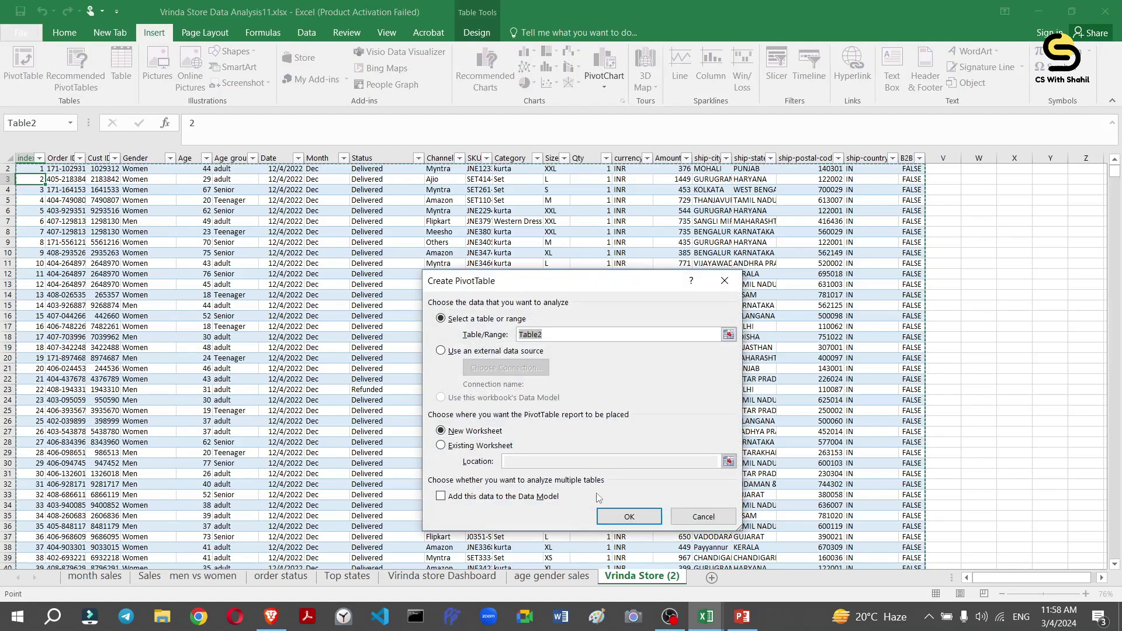
left_click(627, 517)
key("alt")
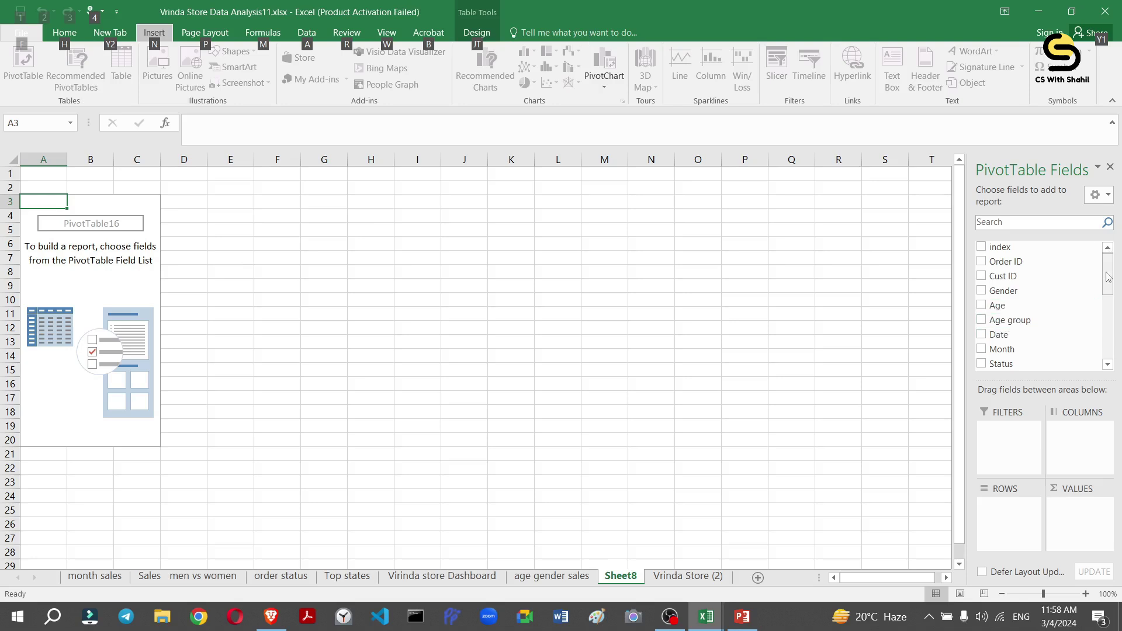
mouse_move(1108, 276)
left_mouse_down()
mouse_move(1108, 296)
mouse_move(1108, 278)
left_mouse_up()
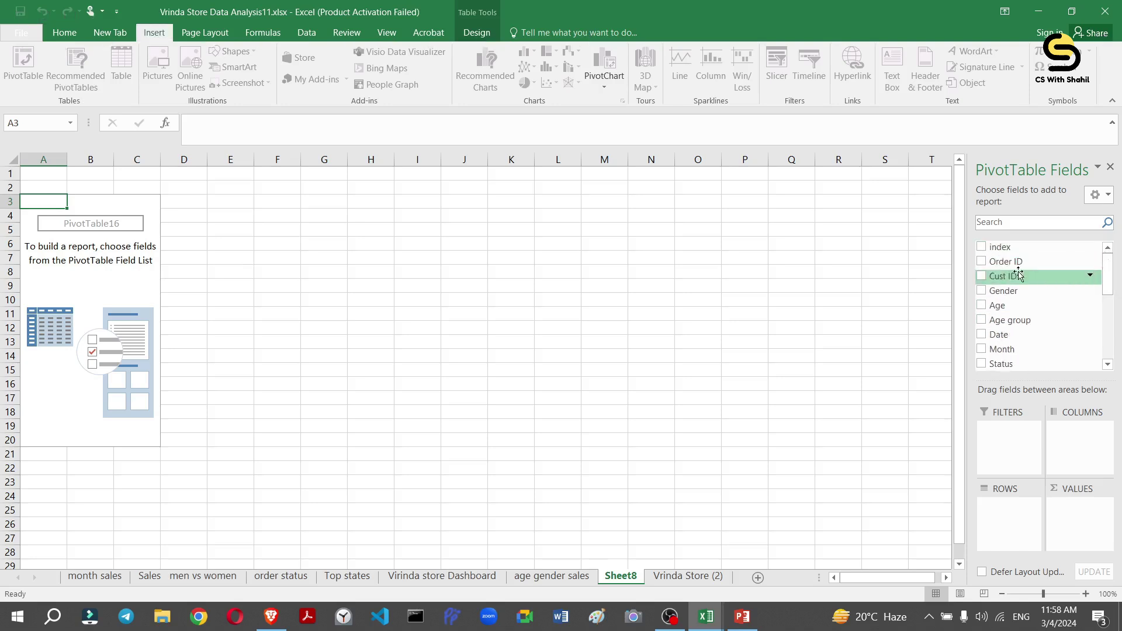
left_click_drag(1108, 281, 1105, 311)
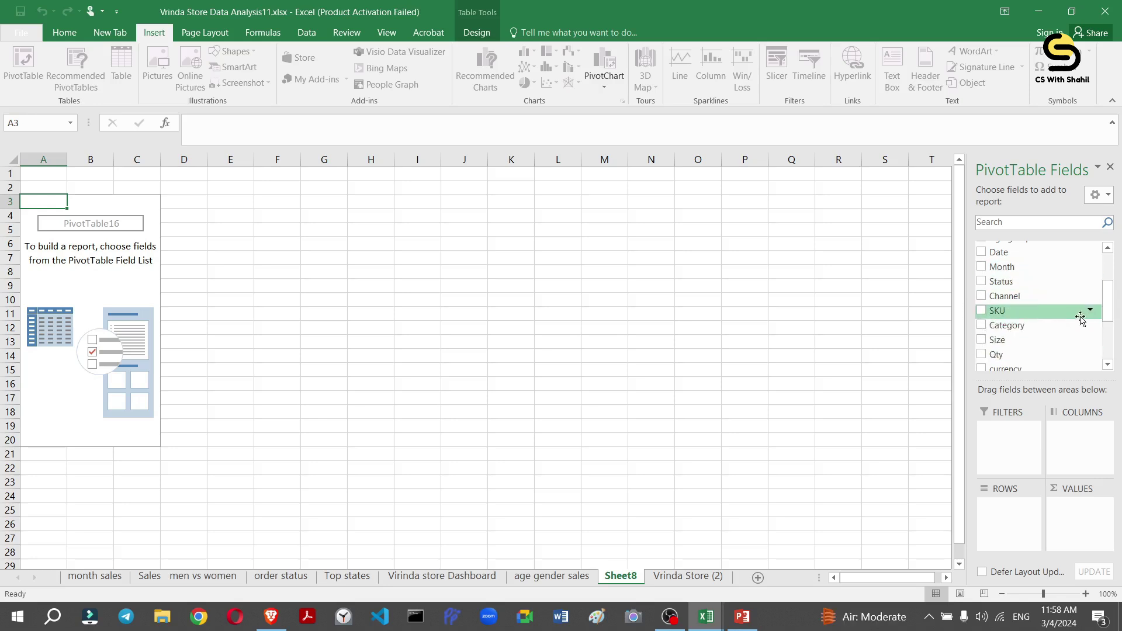
Build the pivot table with Channel as rows and the count of Order ID as values.
left_click_drag(1114, 311, 1113, 320)
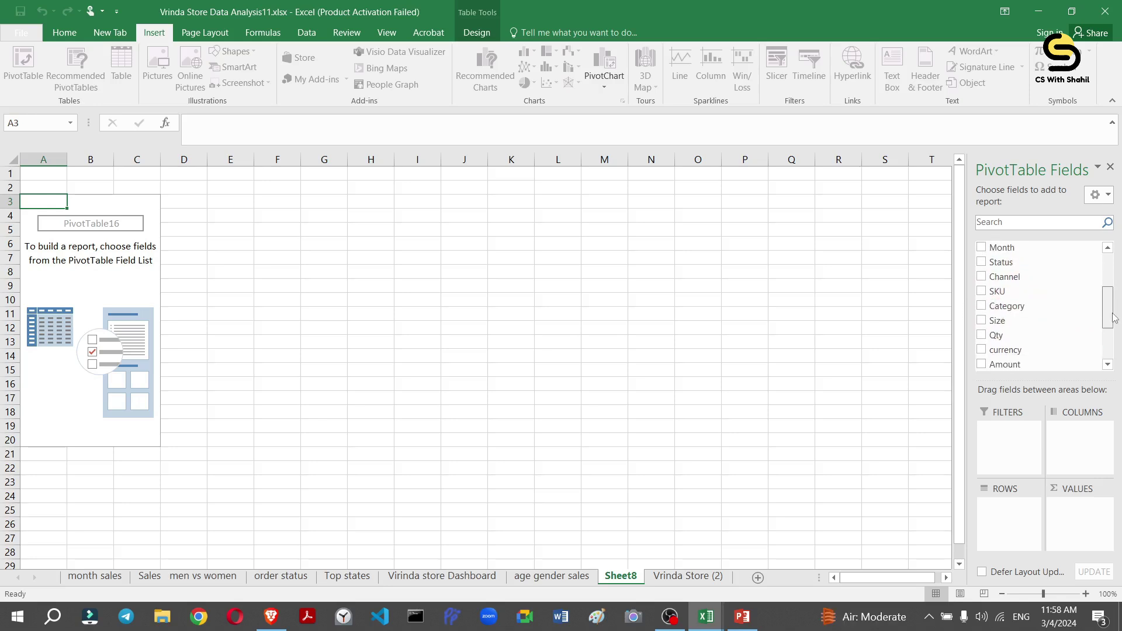
left_click(983, 275)
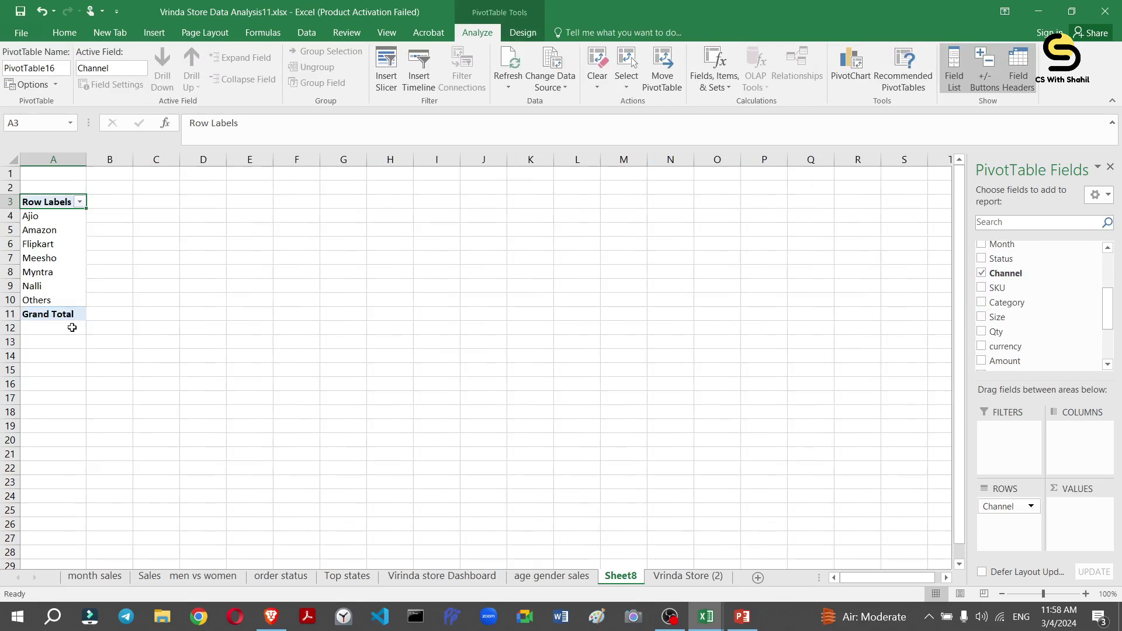
left_click_drag(1112, 298, 1112, 263)
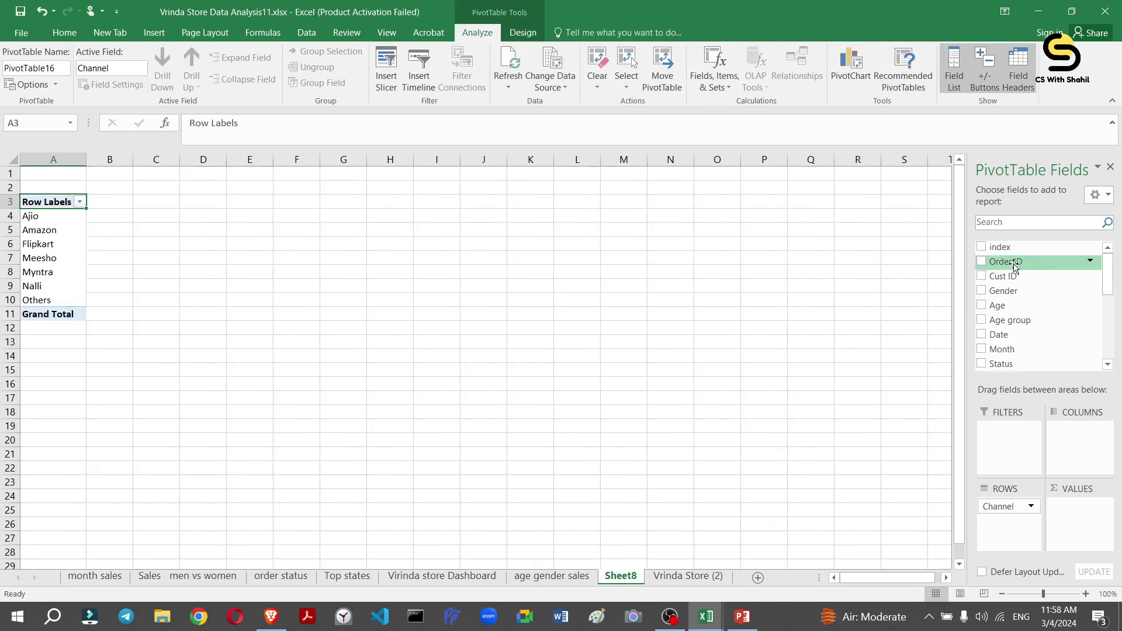
left_click_drag(1012, 266, 1075, 522)
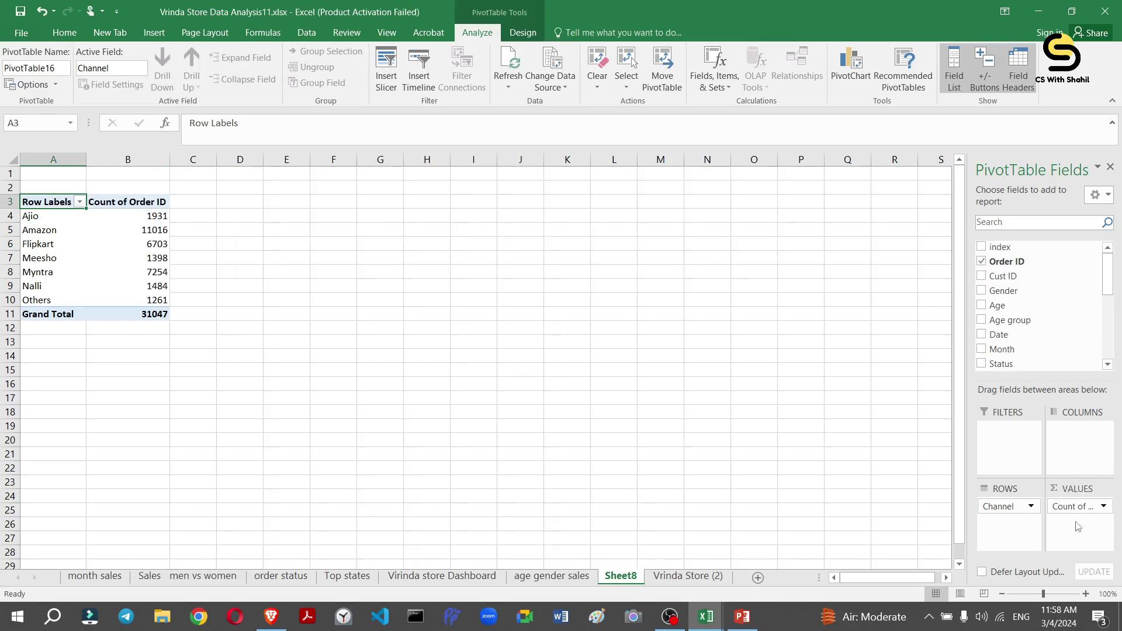
Turn off grand totals for both rows and columns in the channel pivot table.
left_click(107, 232)
left_click(523, 33)
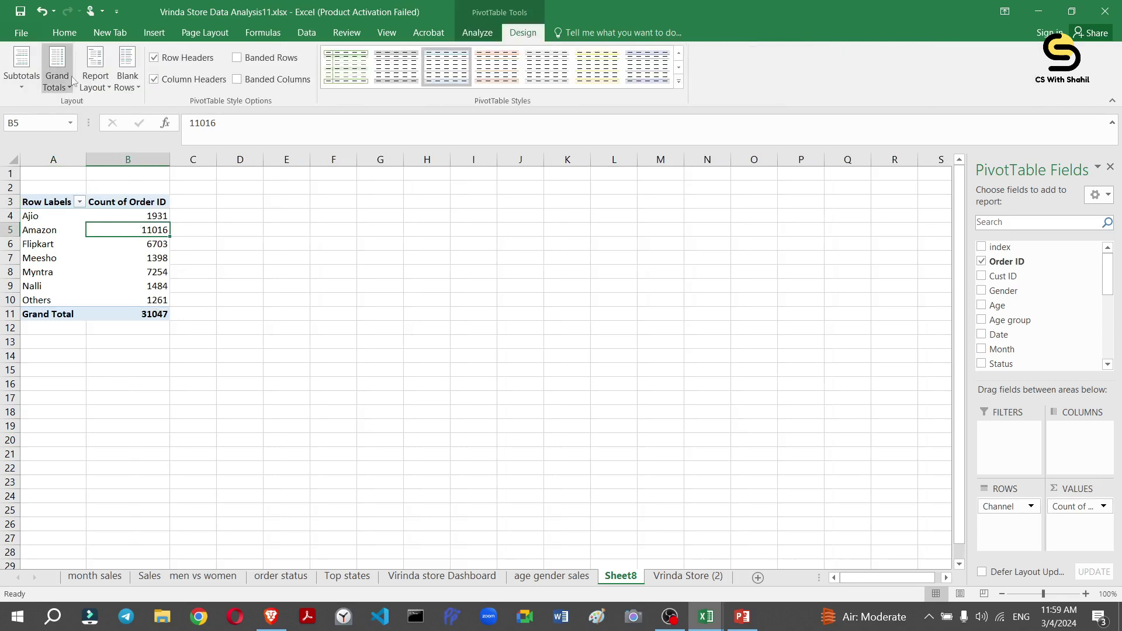
left_click(57, 76)
left_click(71, 109)
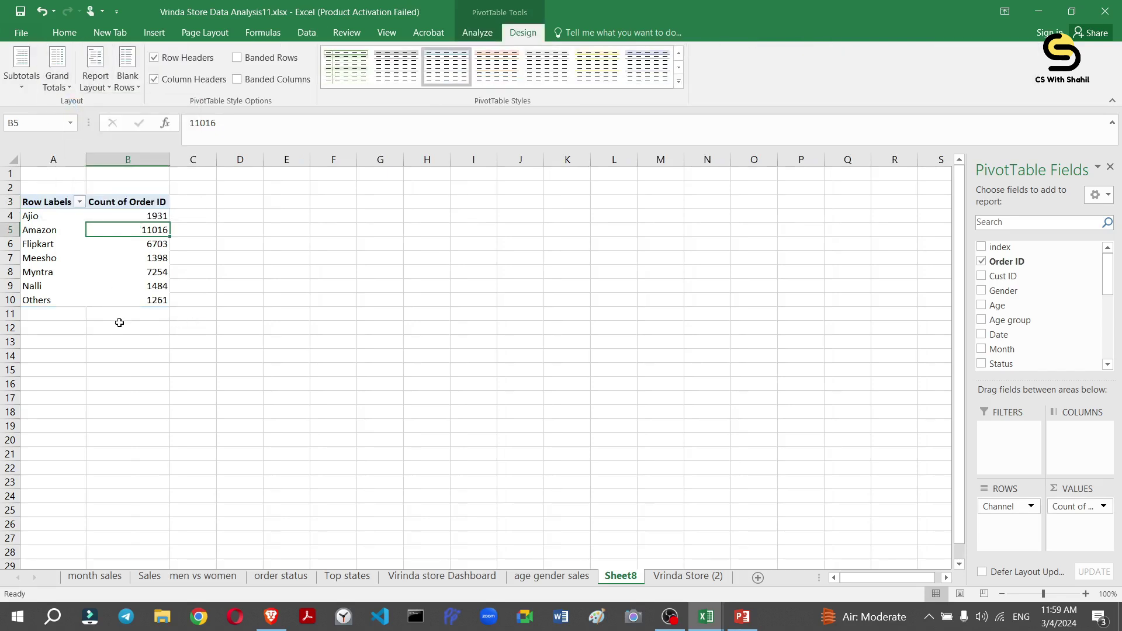
Show the Order ID counts as % of Grand Total.
right_click(132, 224)
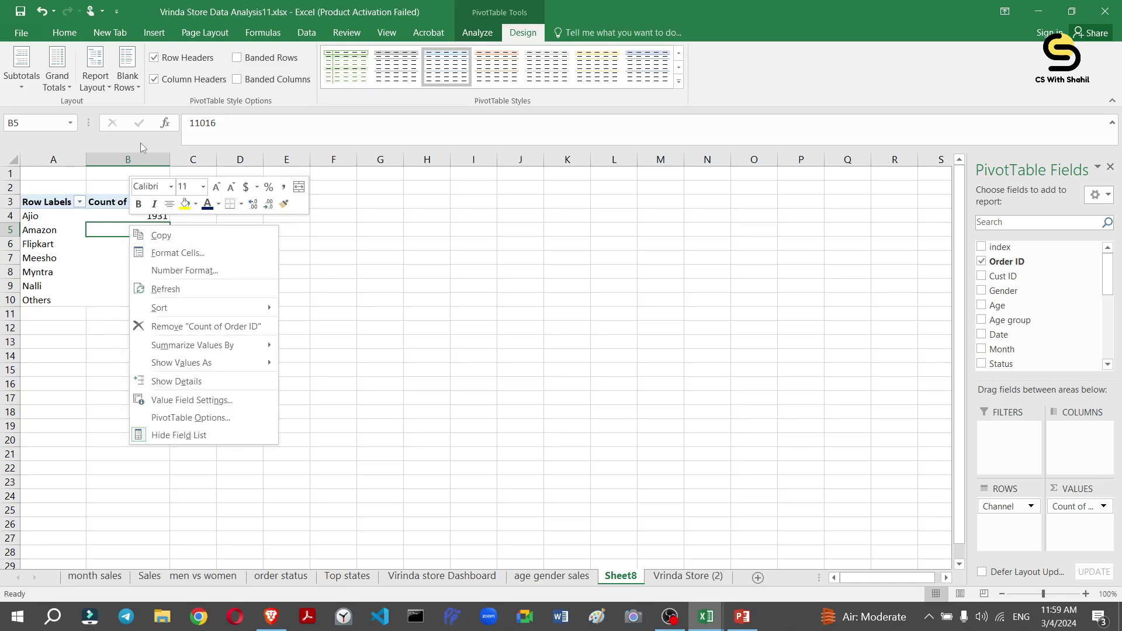
mouse_move(181, 309)
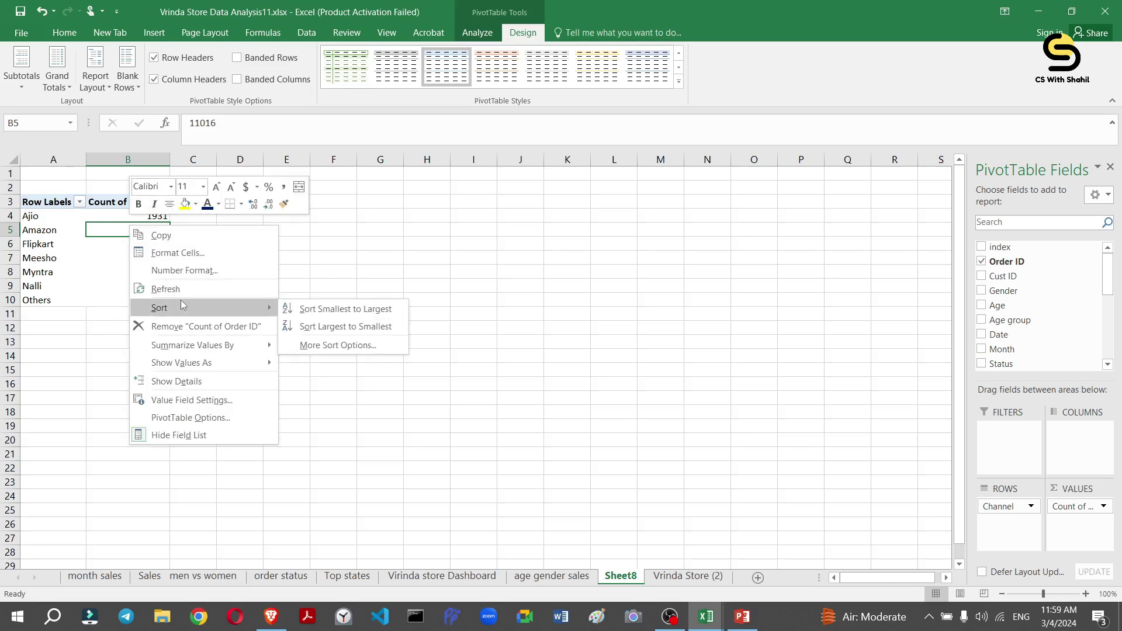
mouse_move(188, 367)
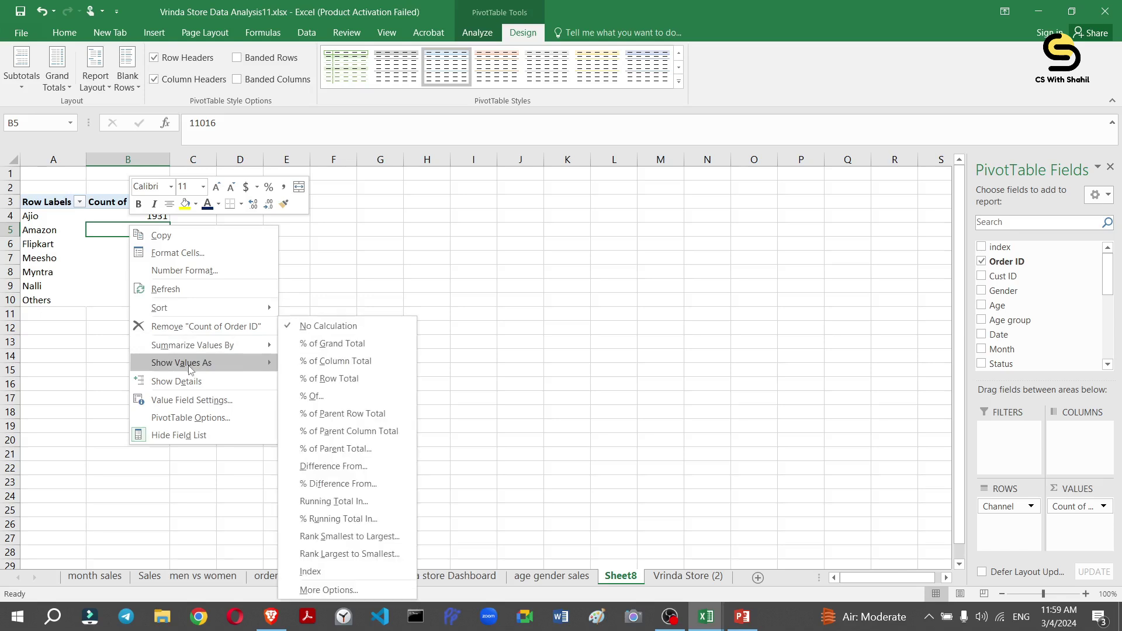
left_click(319, 343)
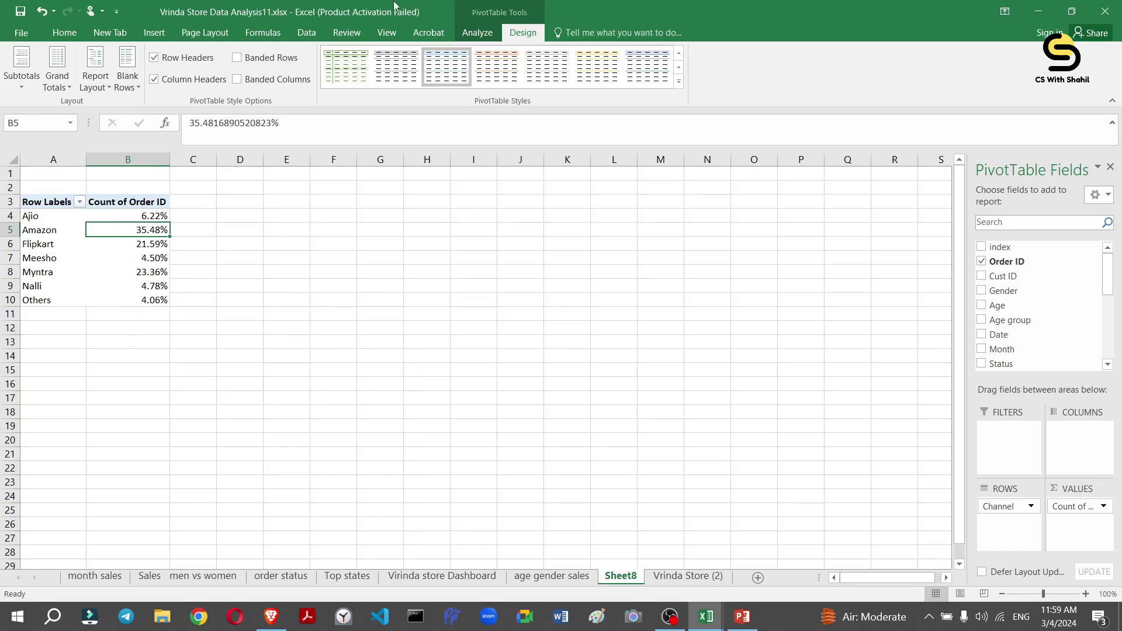
Insert a standard Pie PivotChart from the channel pivot table and hide all its field buttons.
left_click(477, 32)
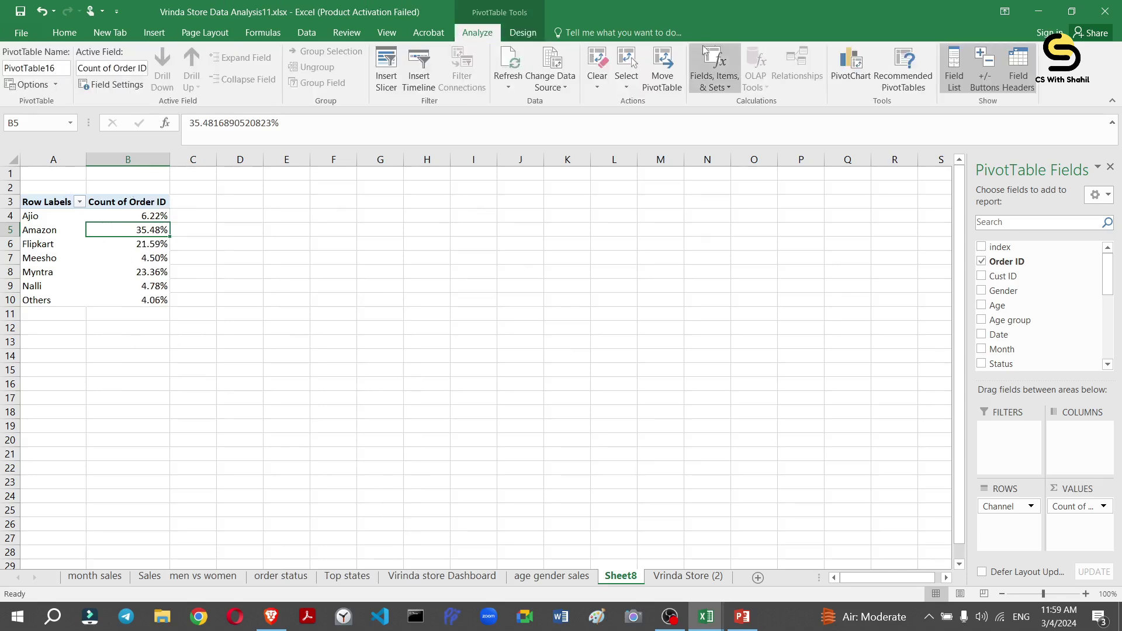
left_click(851, 64)
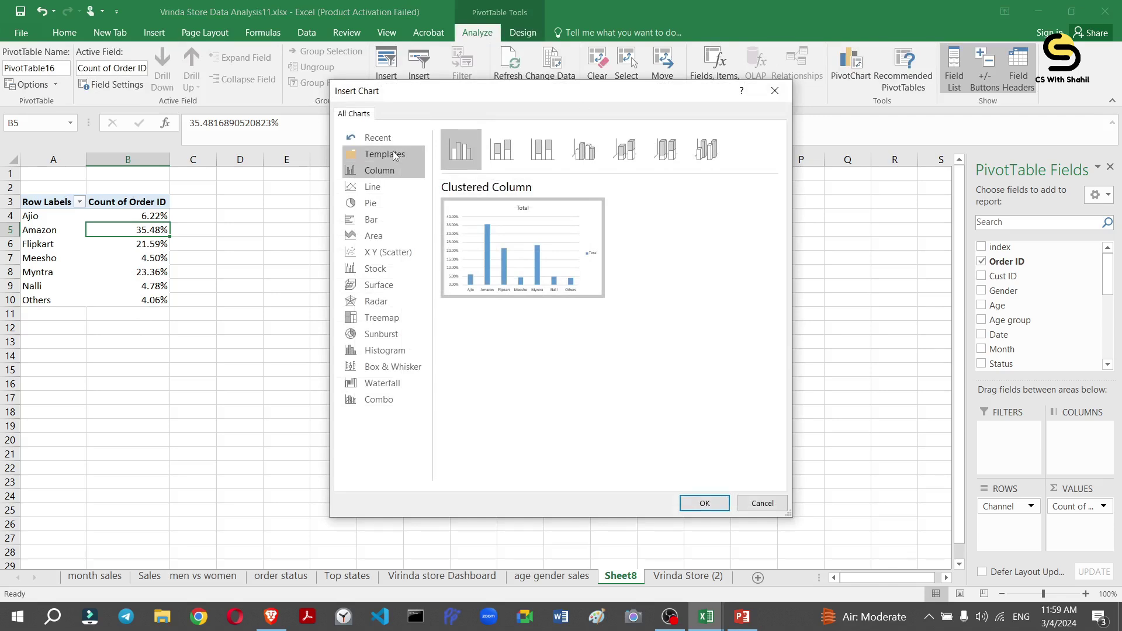
left_click(391, 204)
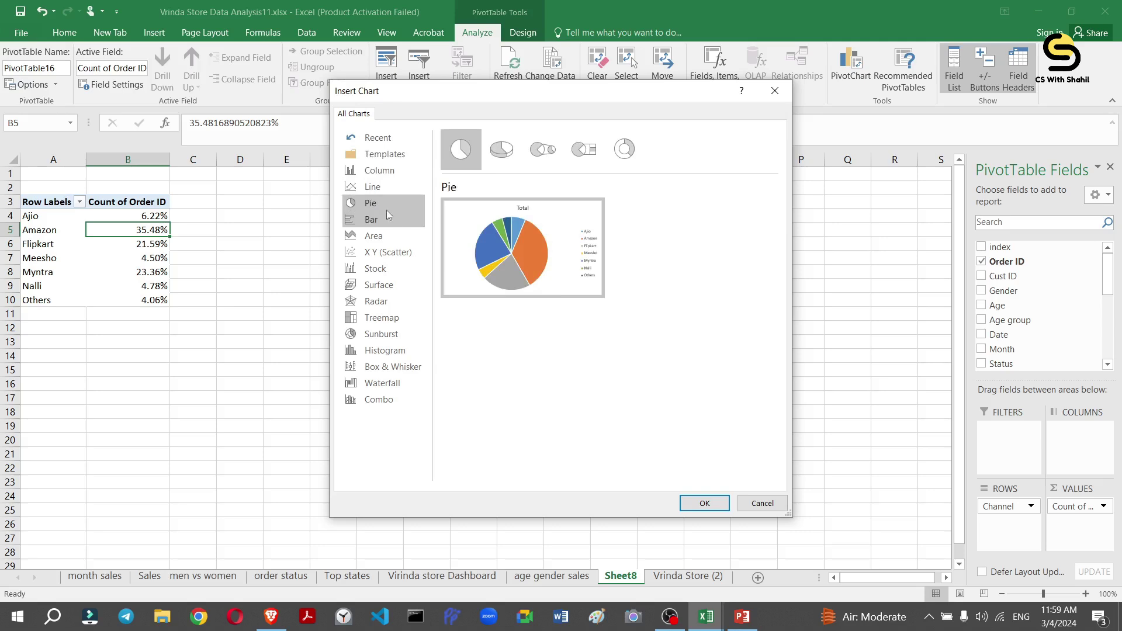
mouse_move(498, 241)
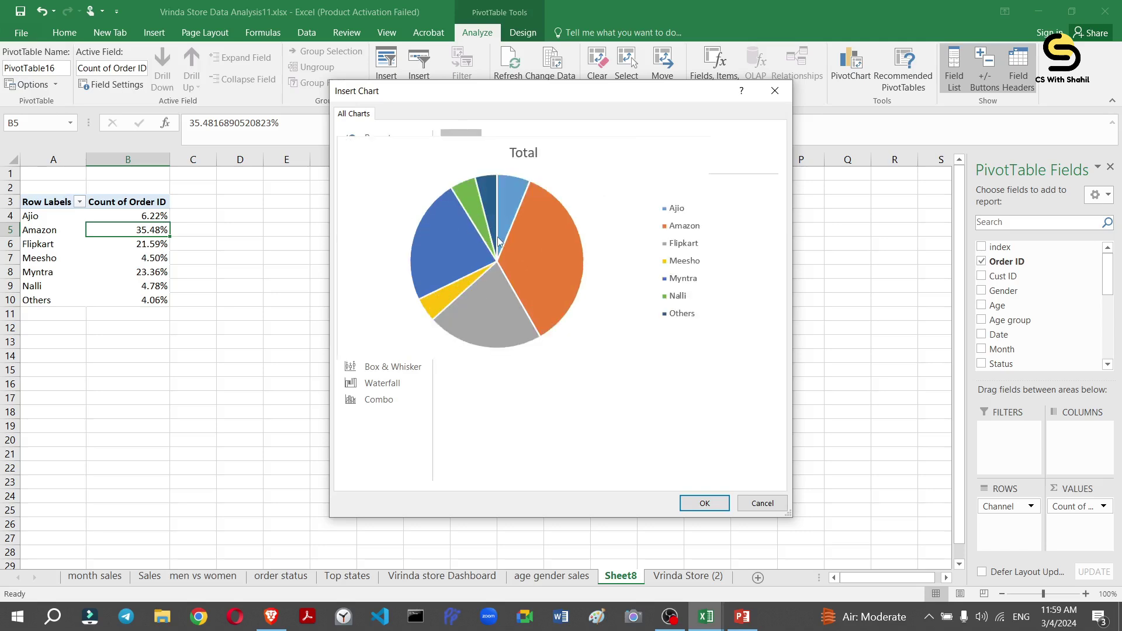
left_click(706, 504)
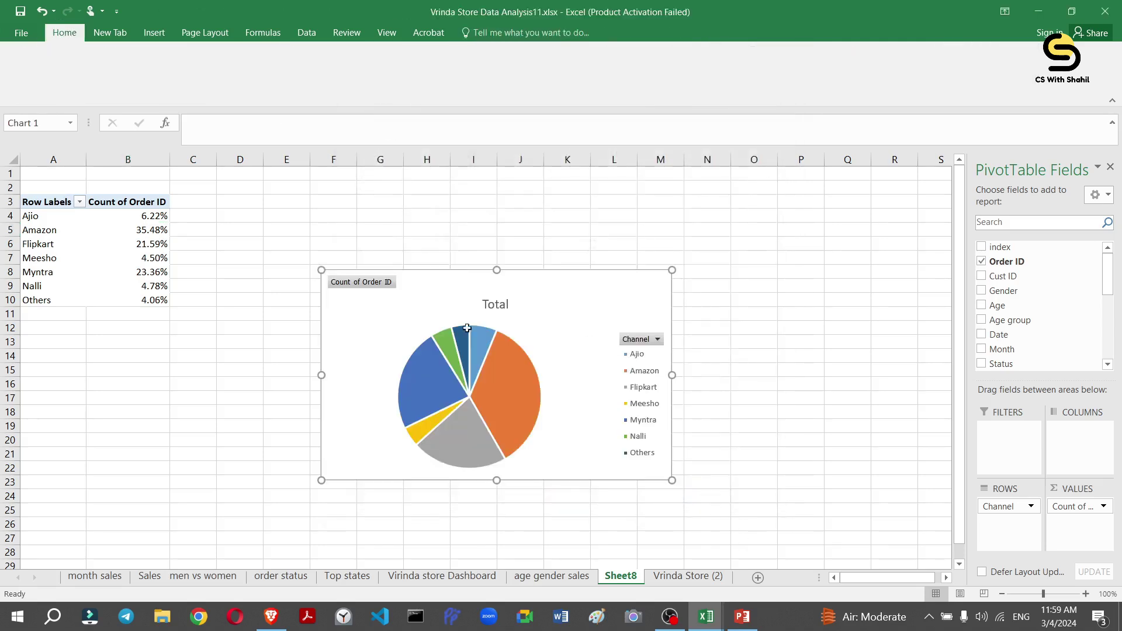
right_click(637, 339)
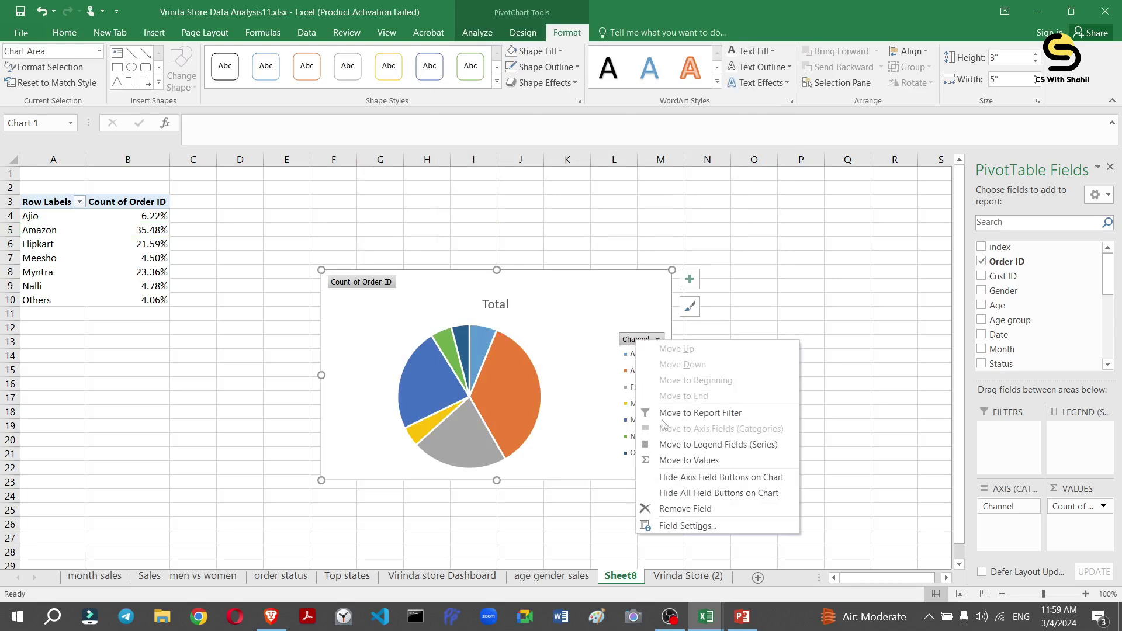
left_click(677, 492)
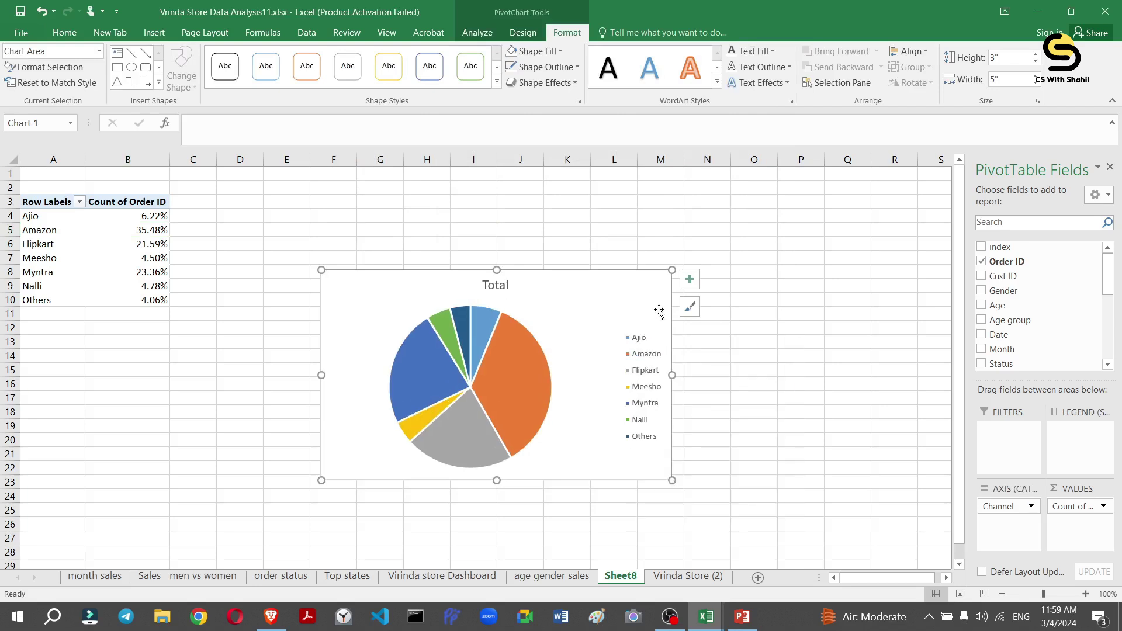
Add data labels to the pie chart in the Data Callout style and remove the legend.
left_click(690, 279)
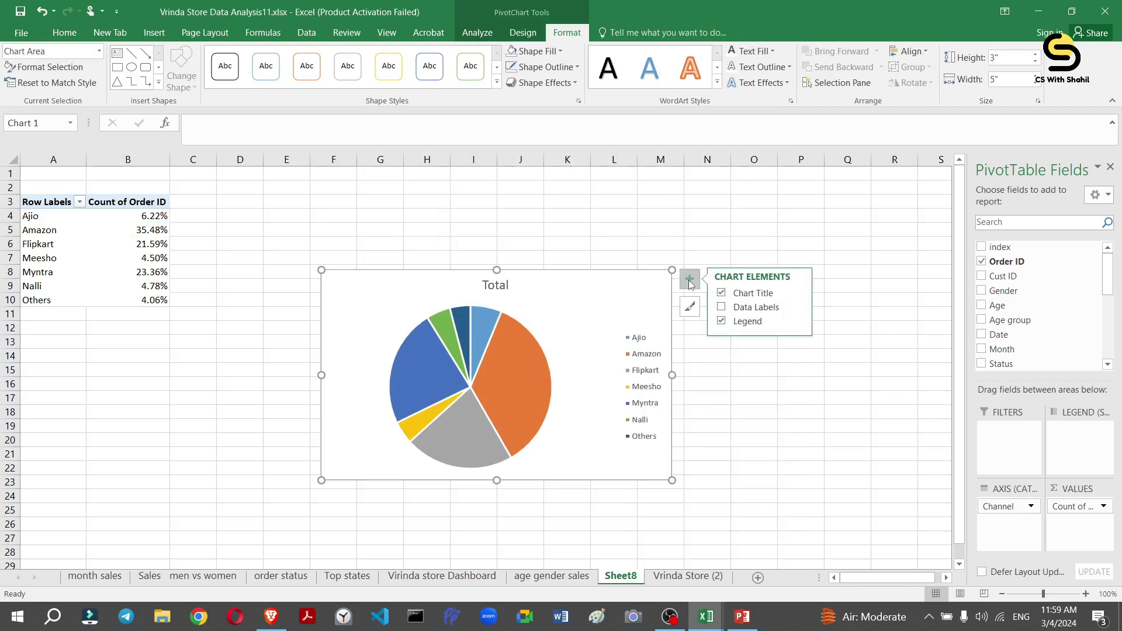
left_click(748, 309)
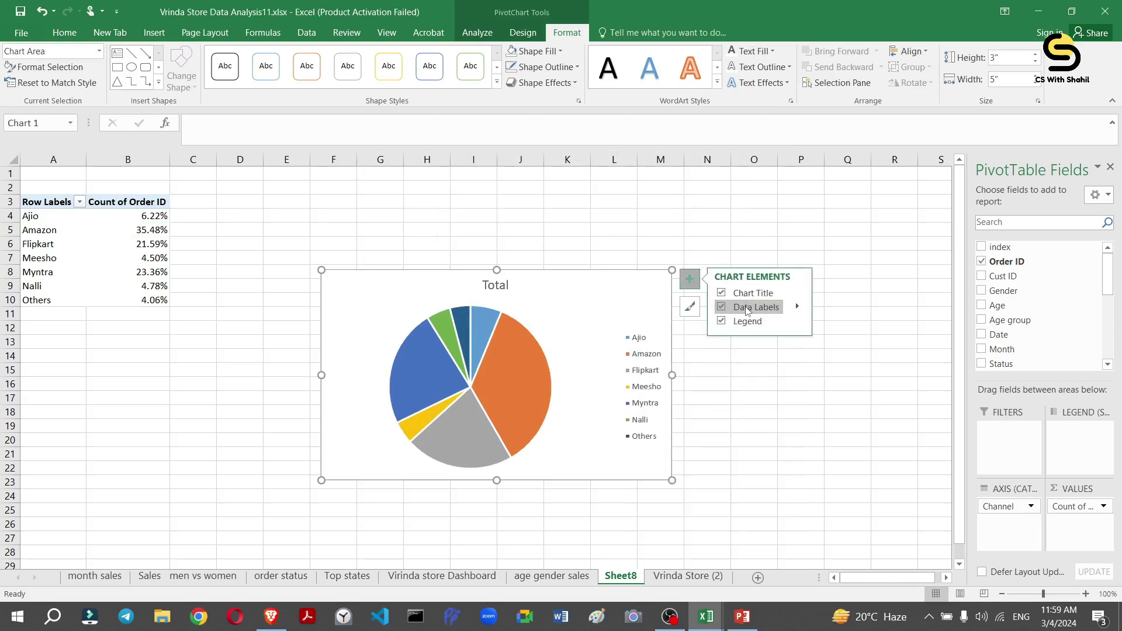
left_click(797, 308)
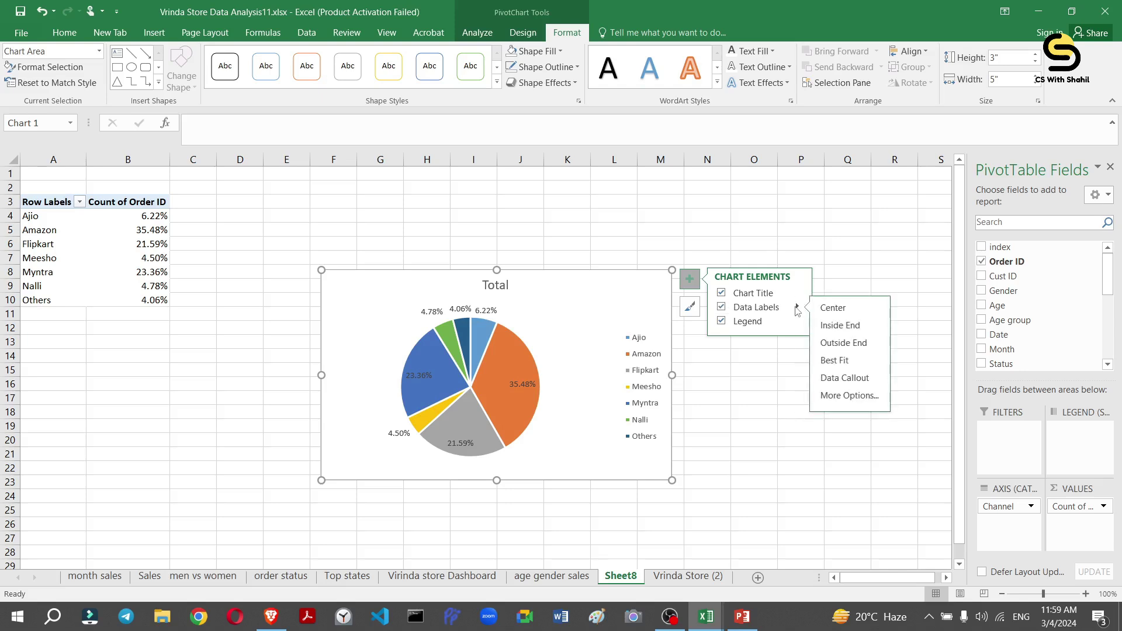
left_click(826, 378)
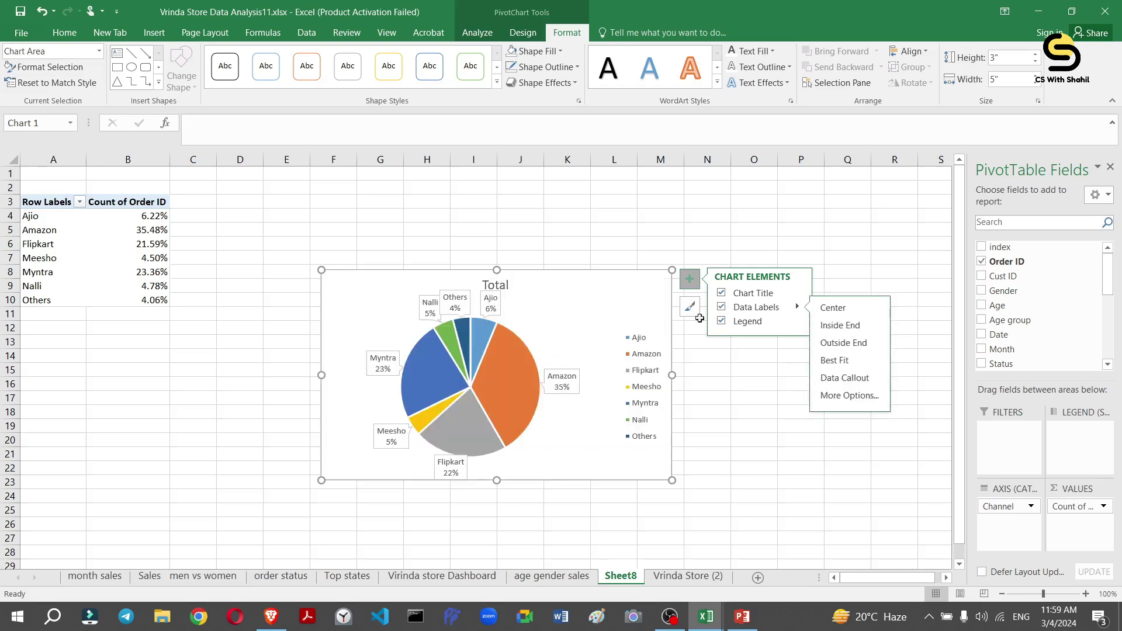
left_click(722, 320)
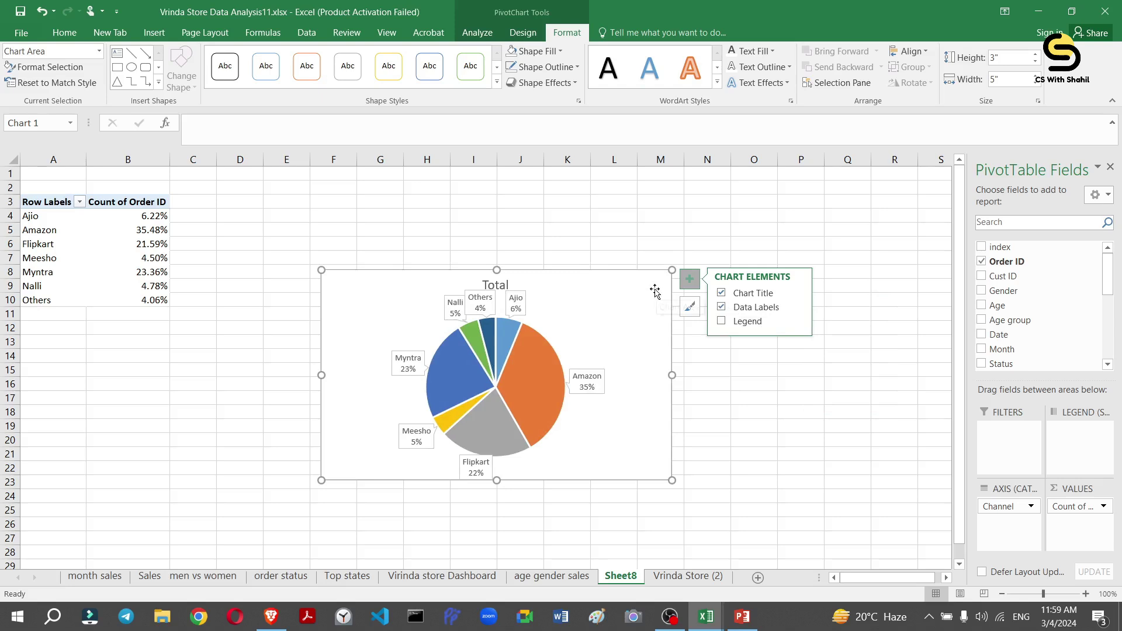
Change the chart title to "Sales in channels" and move it toward the chart's upper-left corner.
left_click(491, 283)
double_click(491, 282)
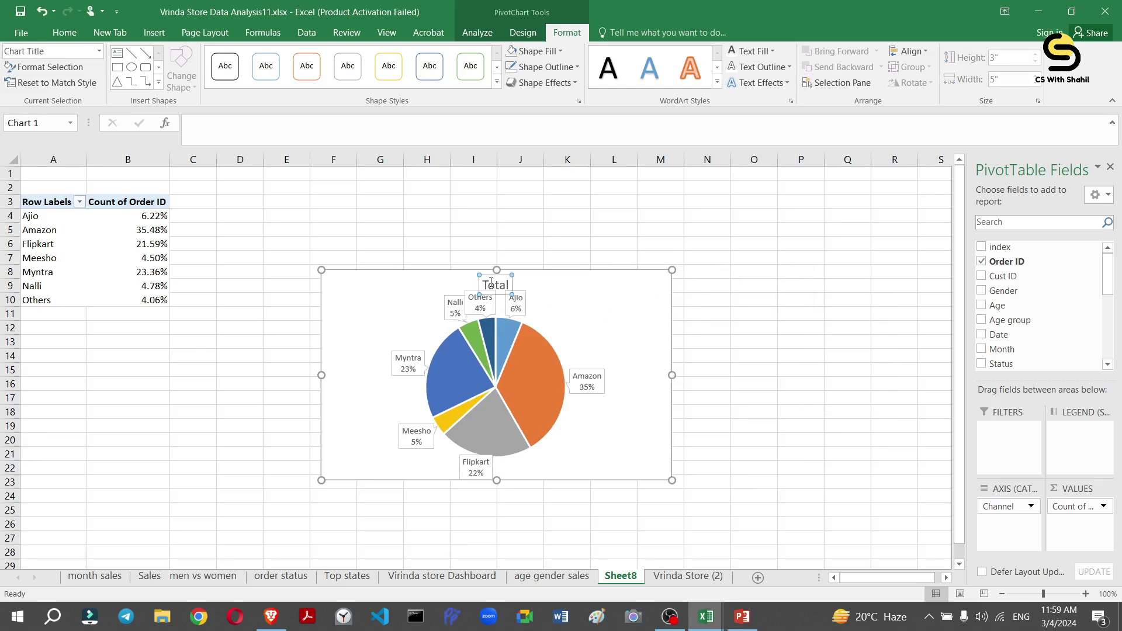
double_click(501, 288)
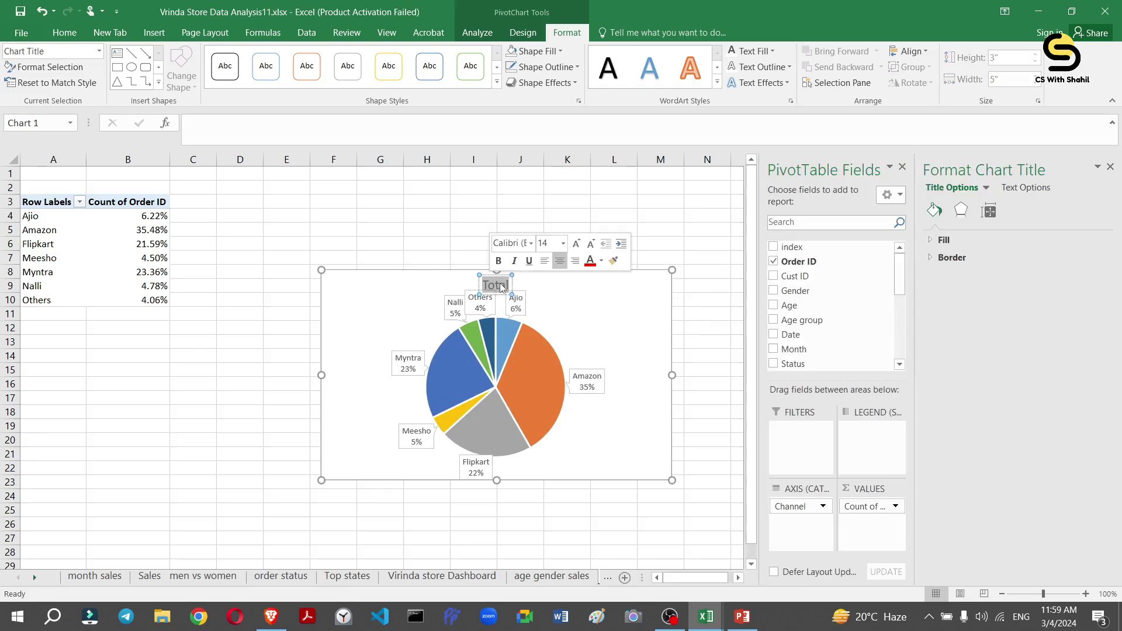
type("Sales")
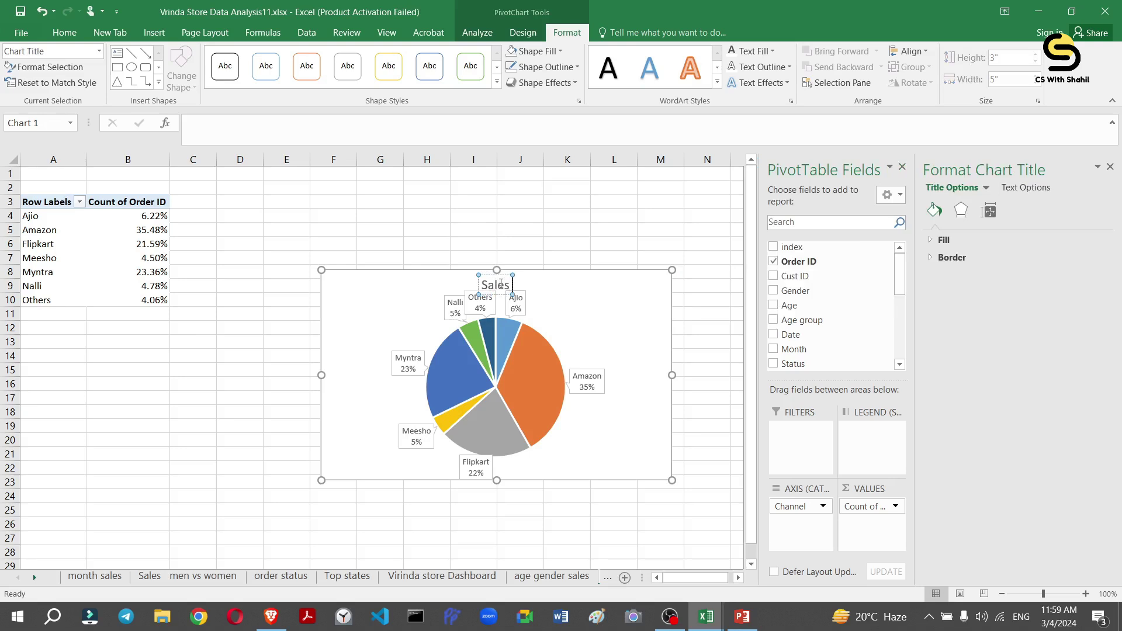
type(" in c")
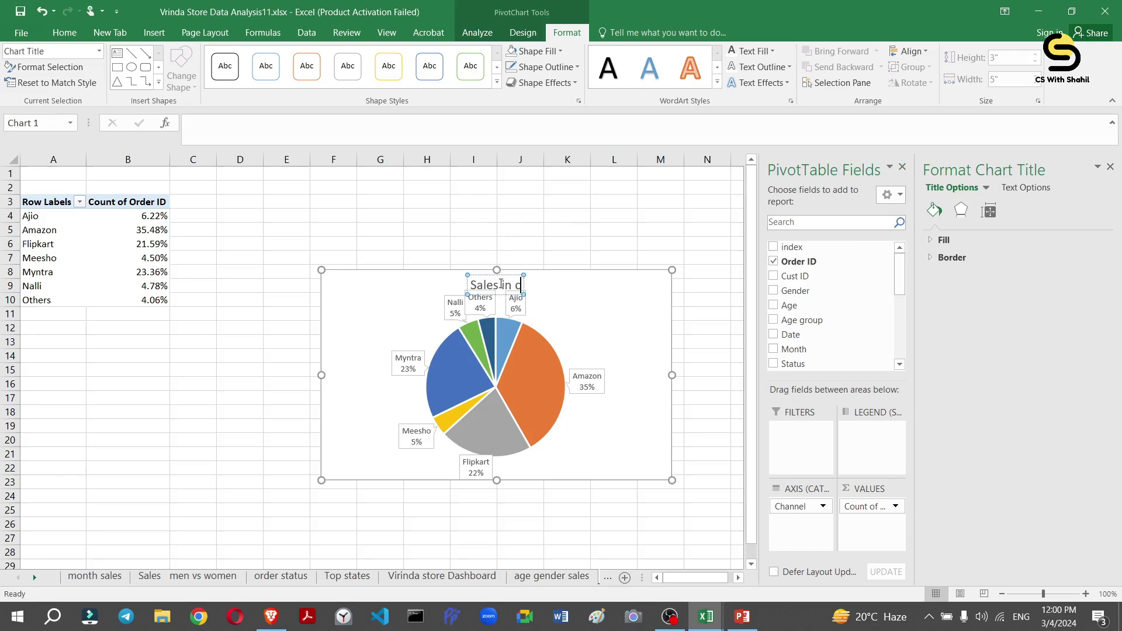
type("hannels")
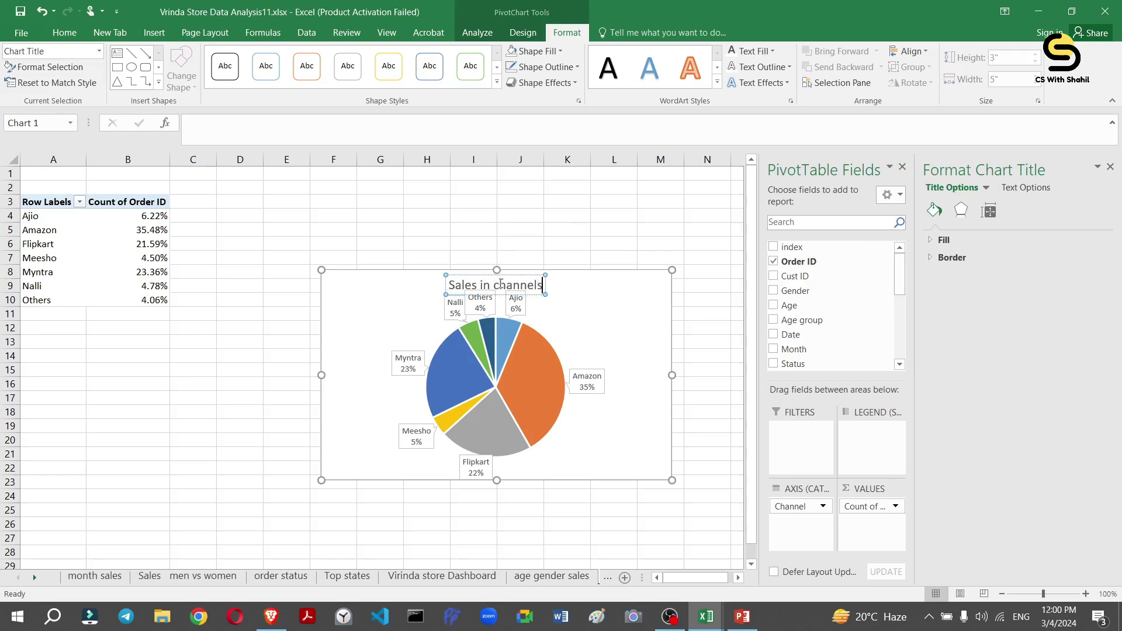
key("Return")
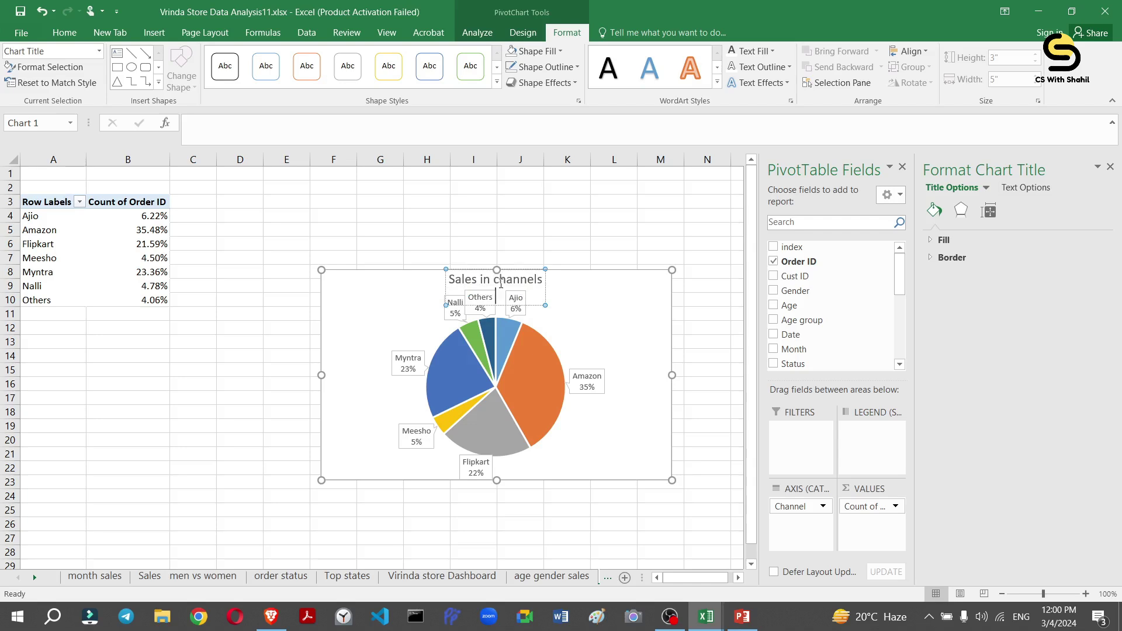
key("BackSpace")
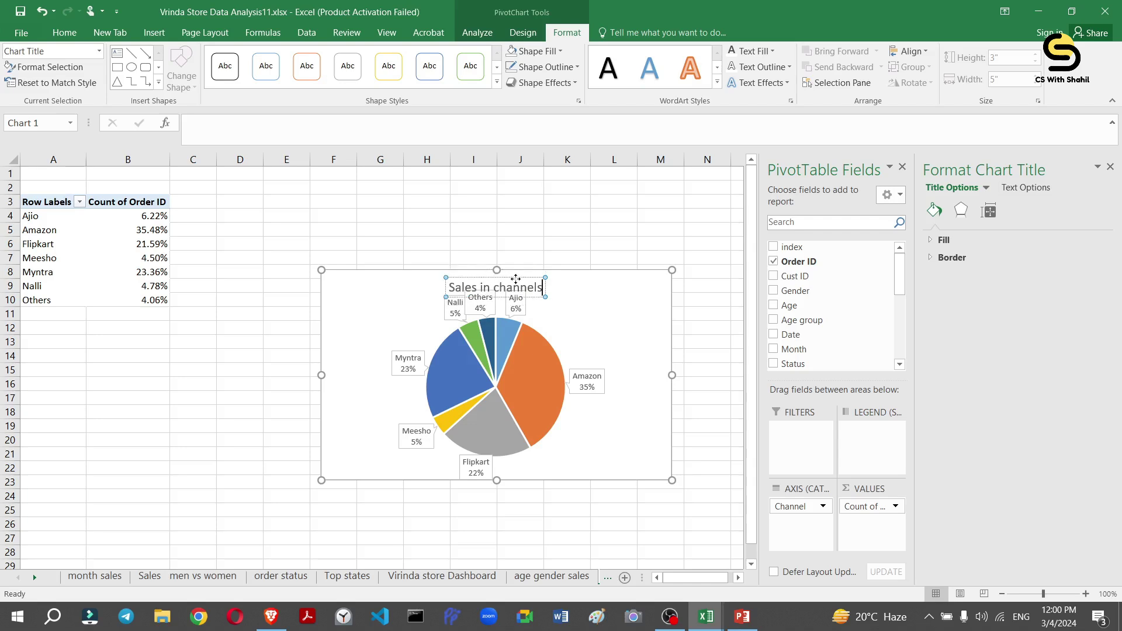
left_click_drag(516, 279, 431, 277)
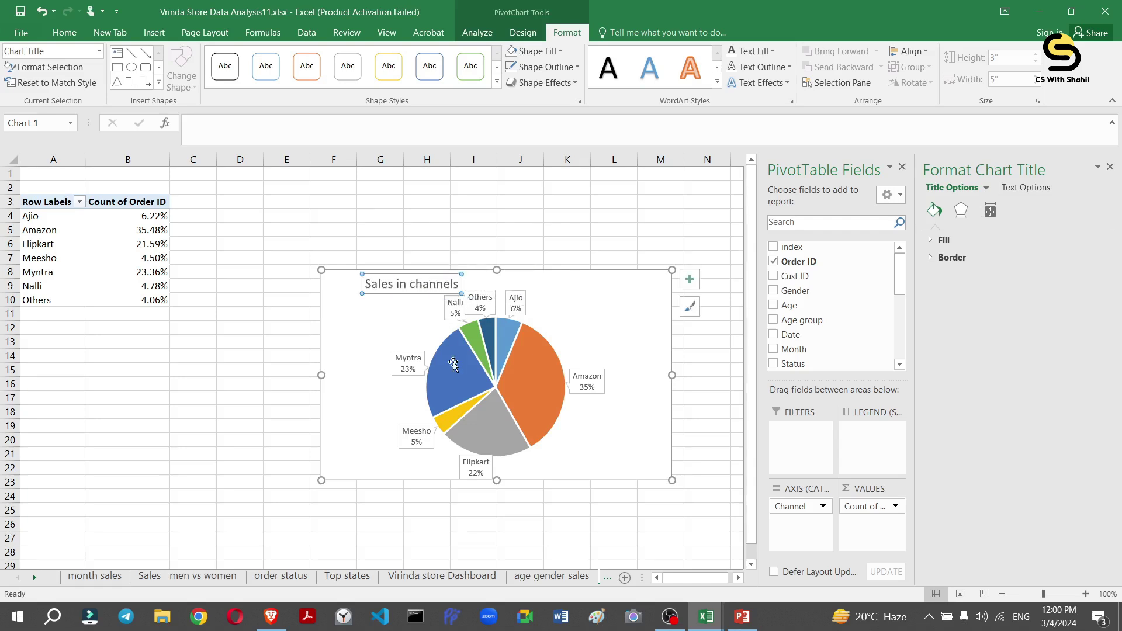
Set the pie chart's data labels to No Fill and No Outline.
left_click(455, 325)
left_click(461, 305)
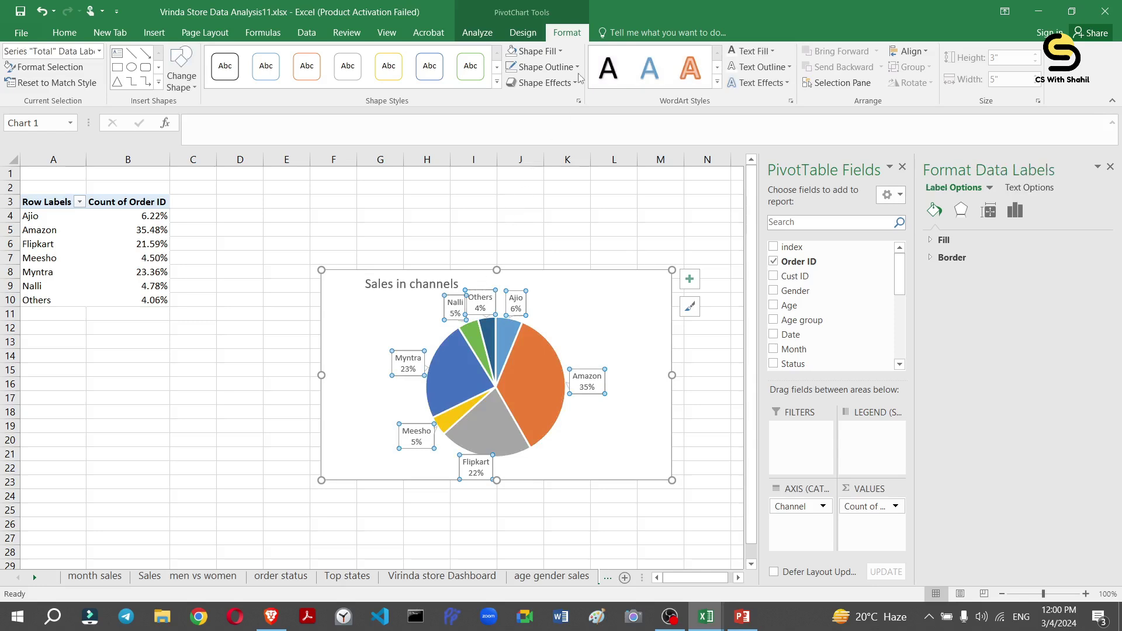
left_click(559, 52)
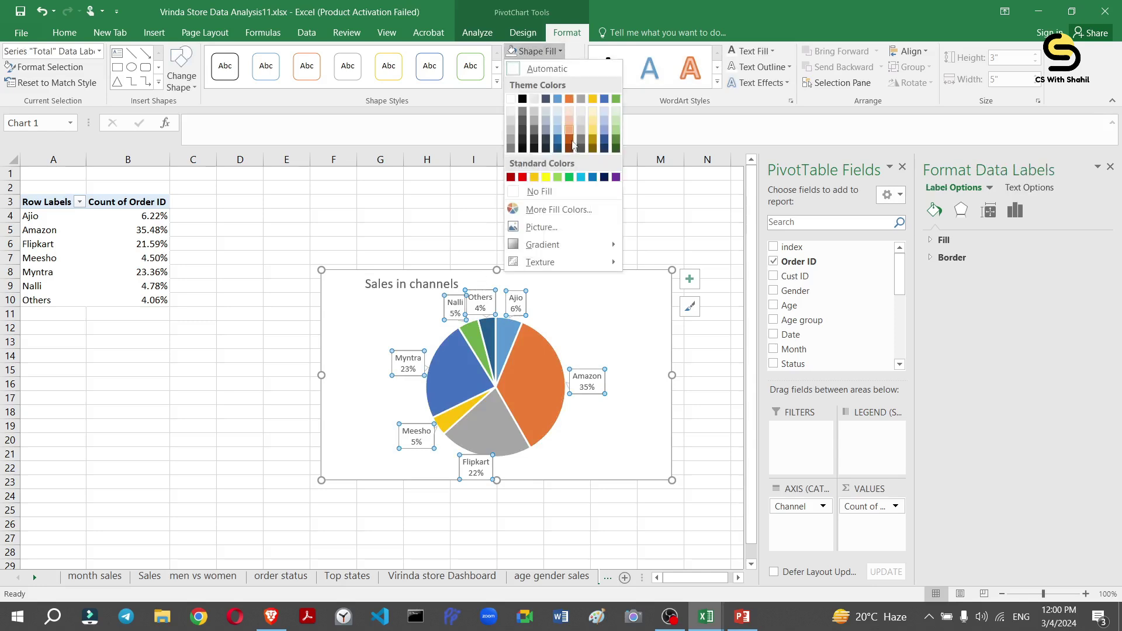
left_click(562, 198)
left_click(544, 66)
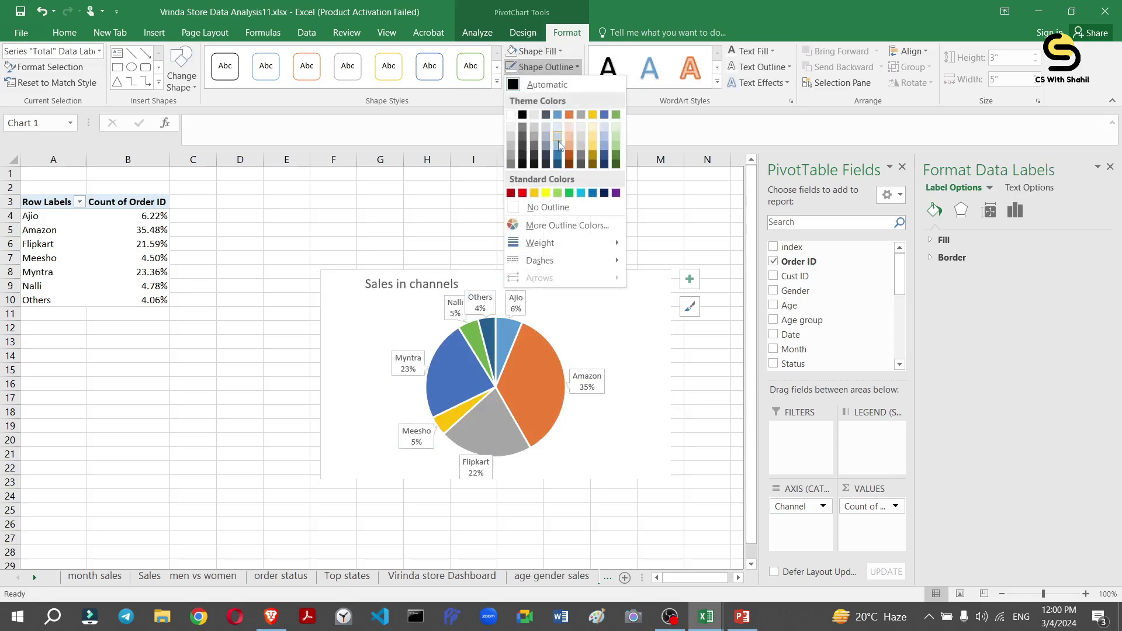
left_click(533, 207)
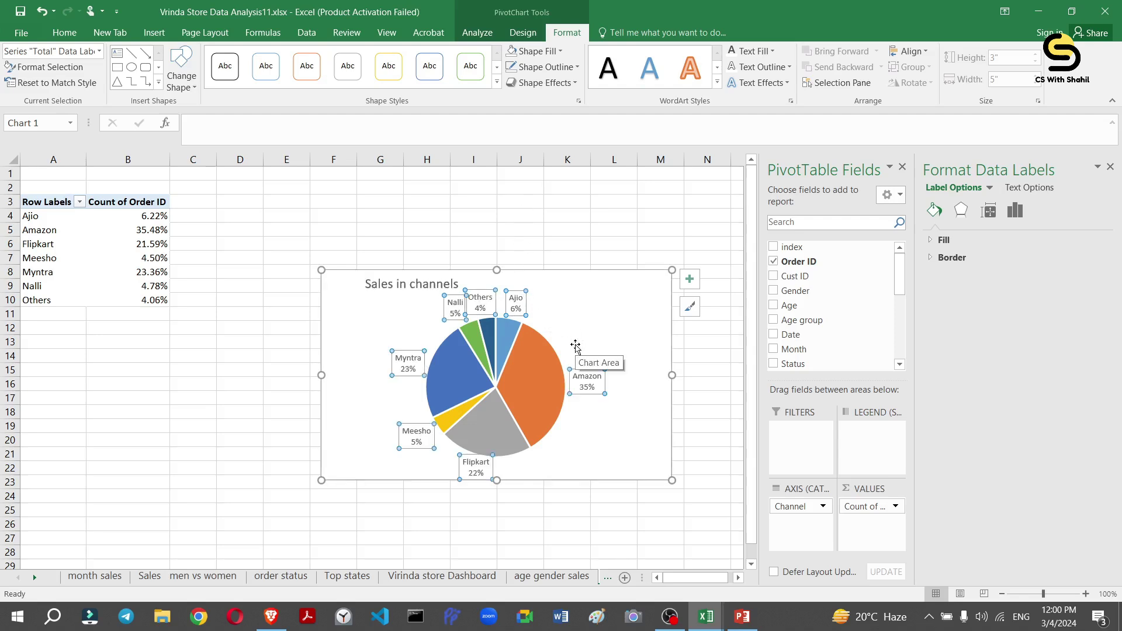
left_click(580, 339)
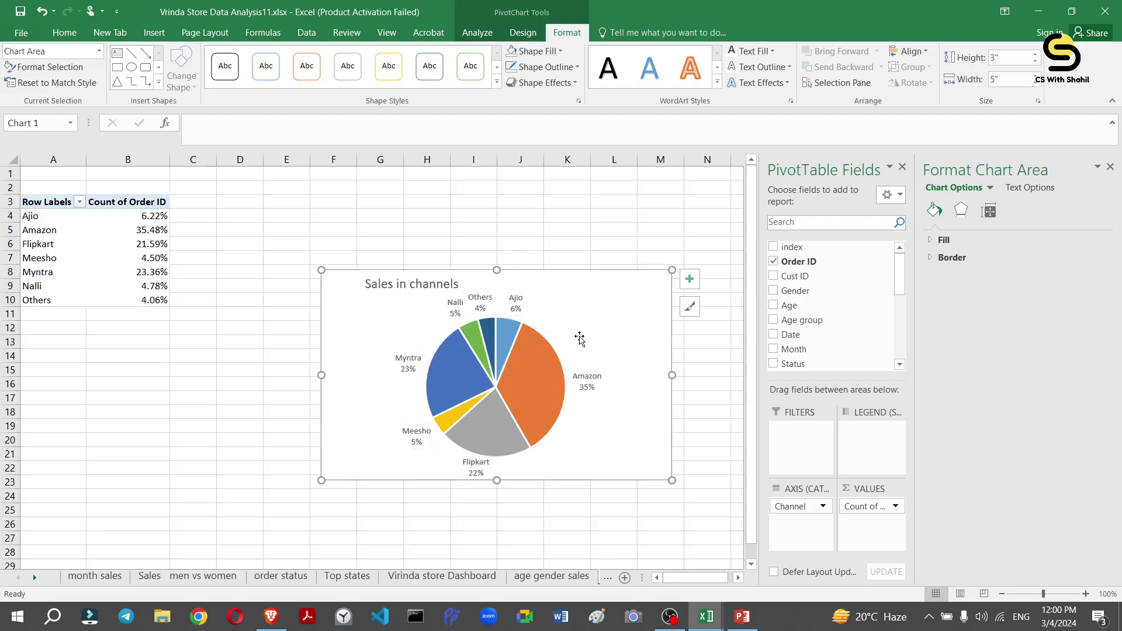
Shrink the pie chart to about 2.83" high by 3.73" wide and set the angle of its first slice to 240°.
left_click_drag(672, 269, 583, 282)
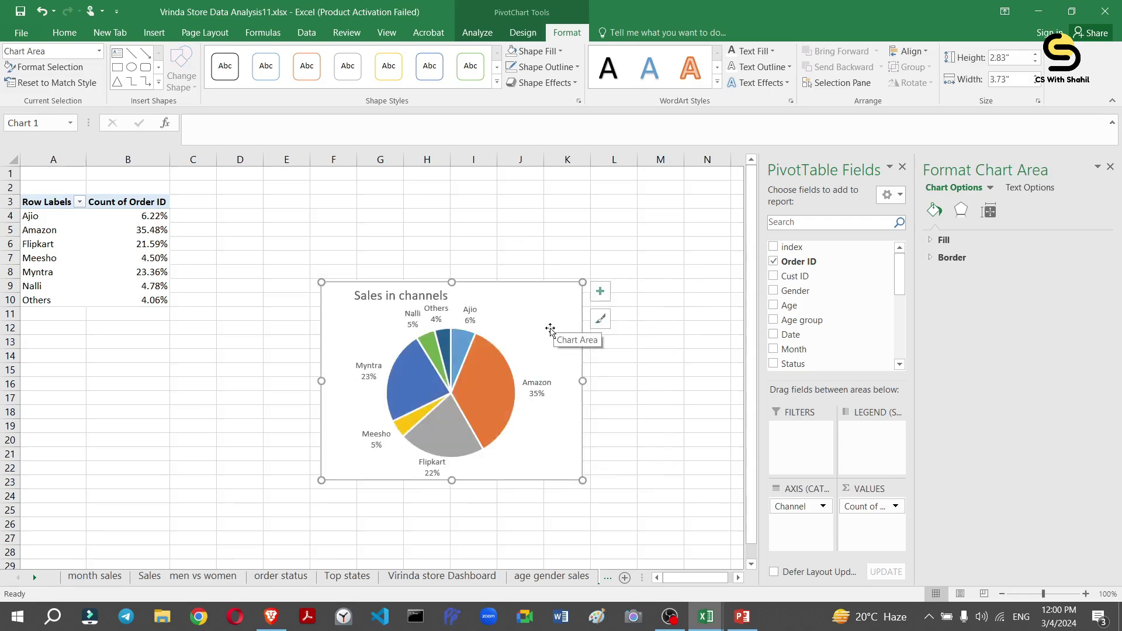
left_click(473, 381)
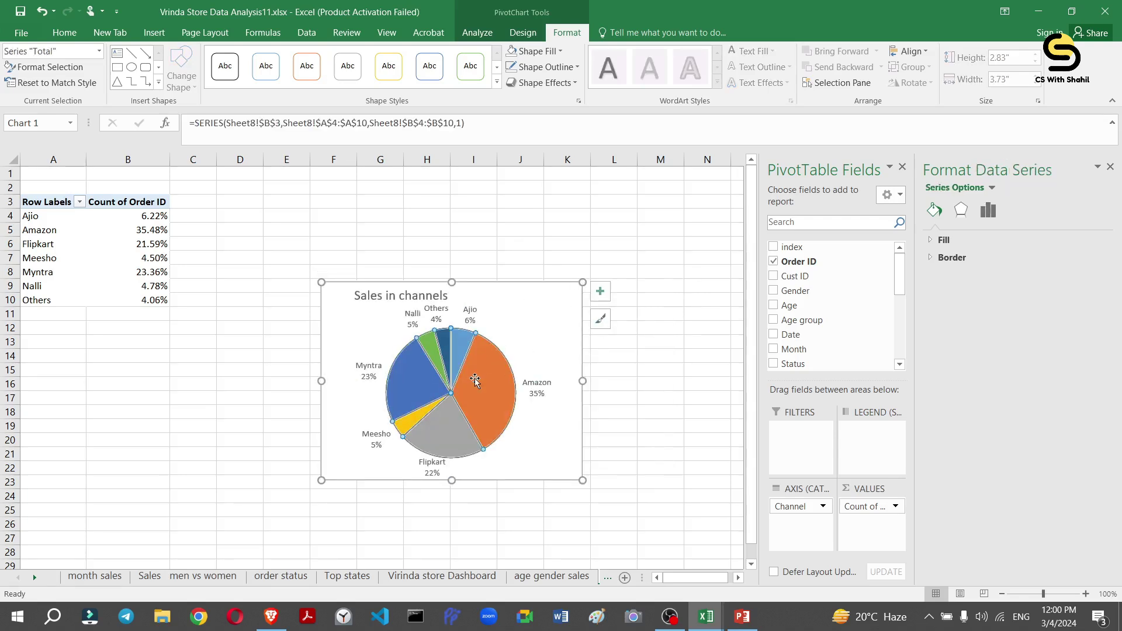
left_click(479, 391)
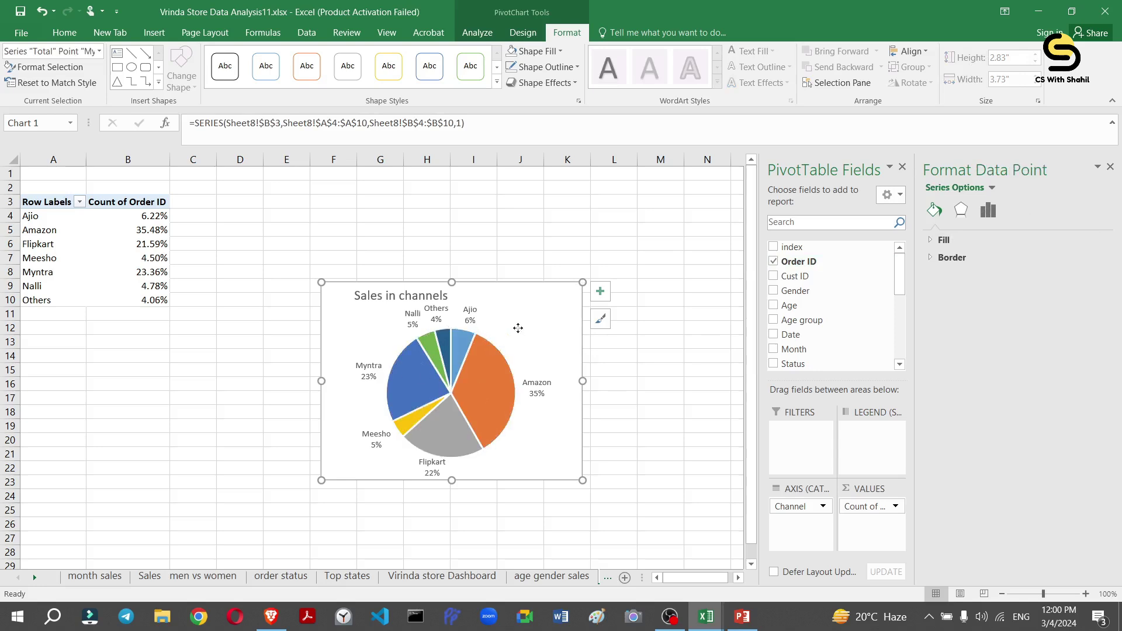
left_click(518, 328)
left_click(463, 366)
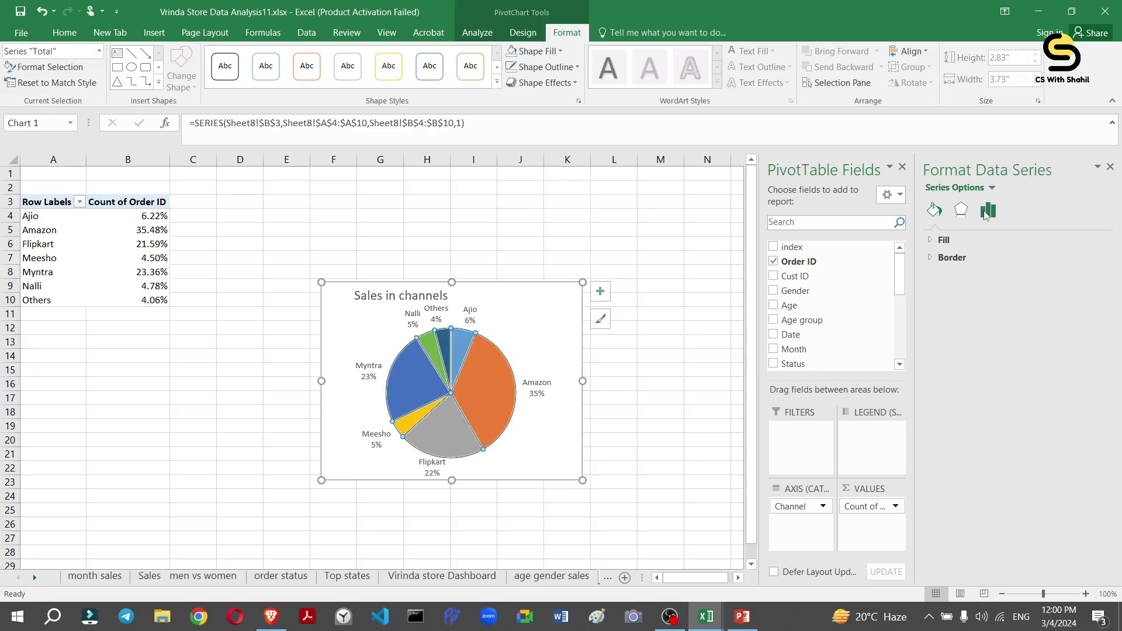
left_click(986, 214)
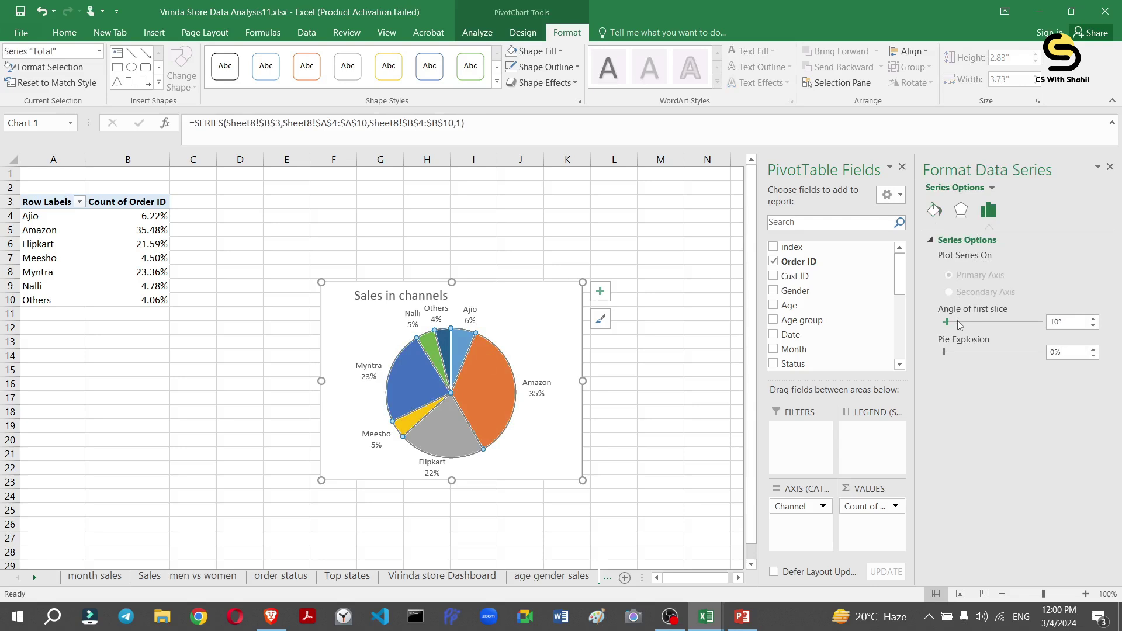
left_click(973, 323)
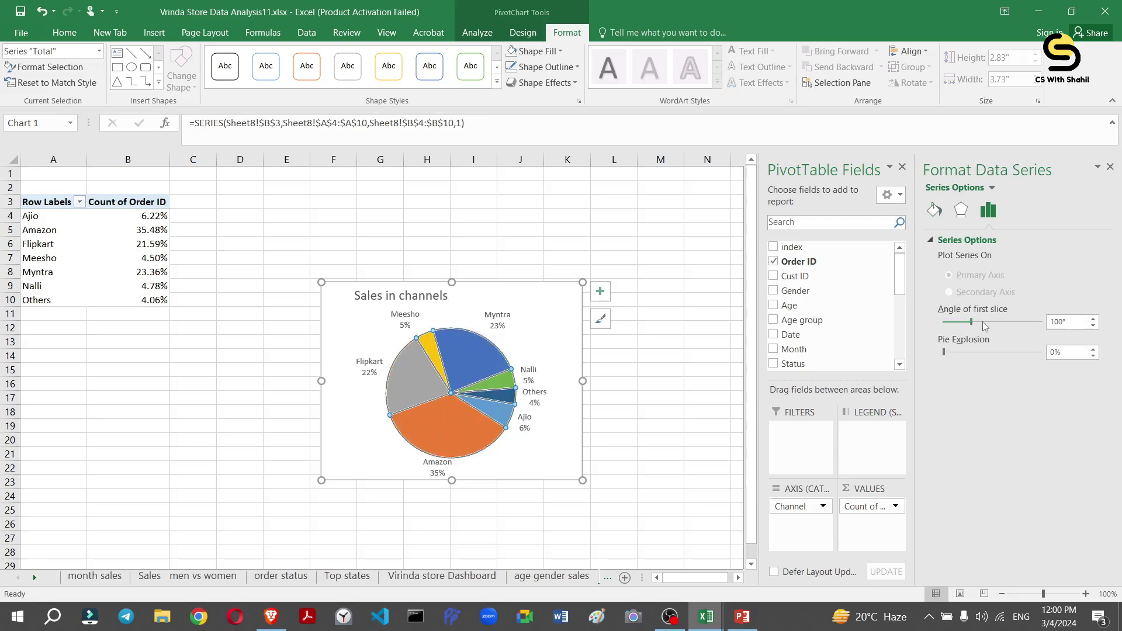
left_click_drag(986, 326, 1018, 326)
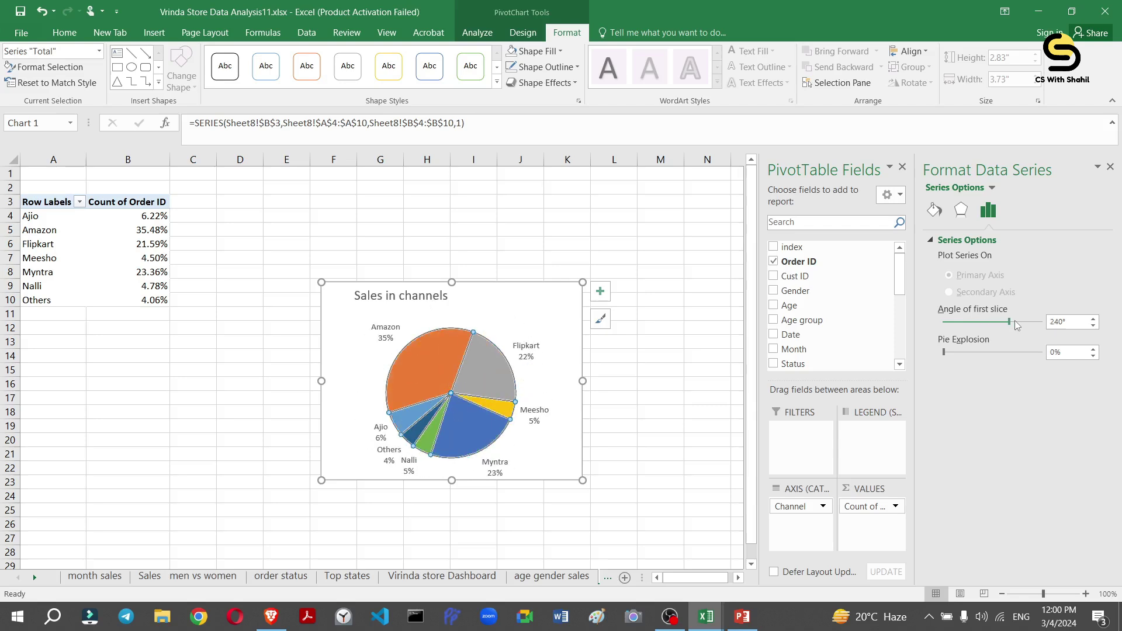
left_click(540, 289)
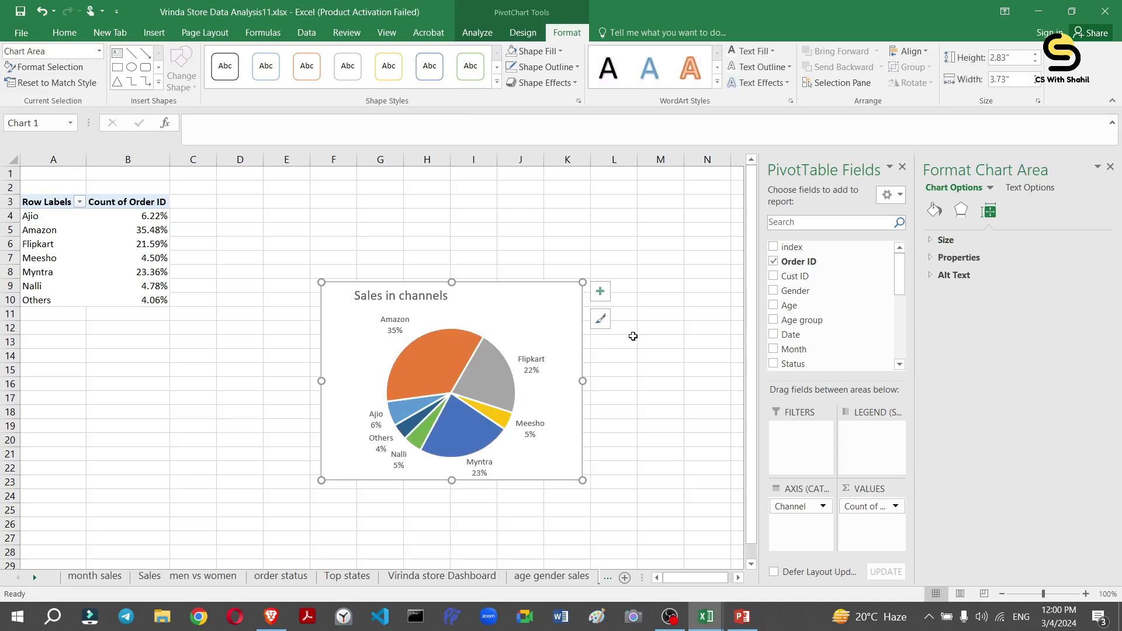
Sort the channel pivot table's order percentages from largest to smallest and set the pie's angle of first slice to 270°.
mouse_move(439, 374)
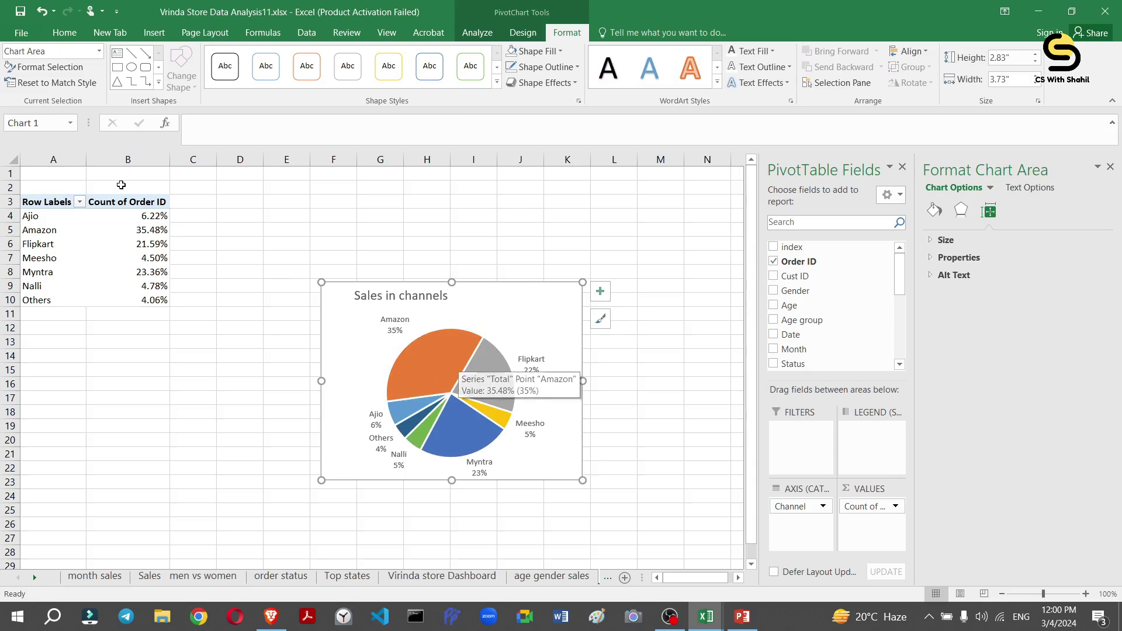
left_click(131, 217)
right_click(131, 217)
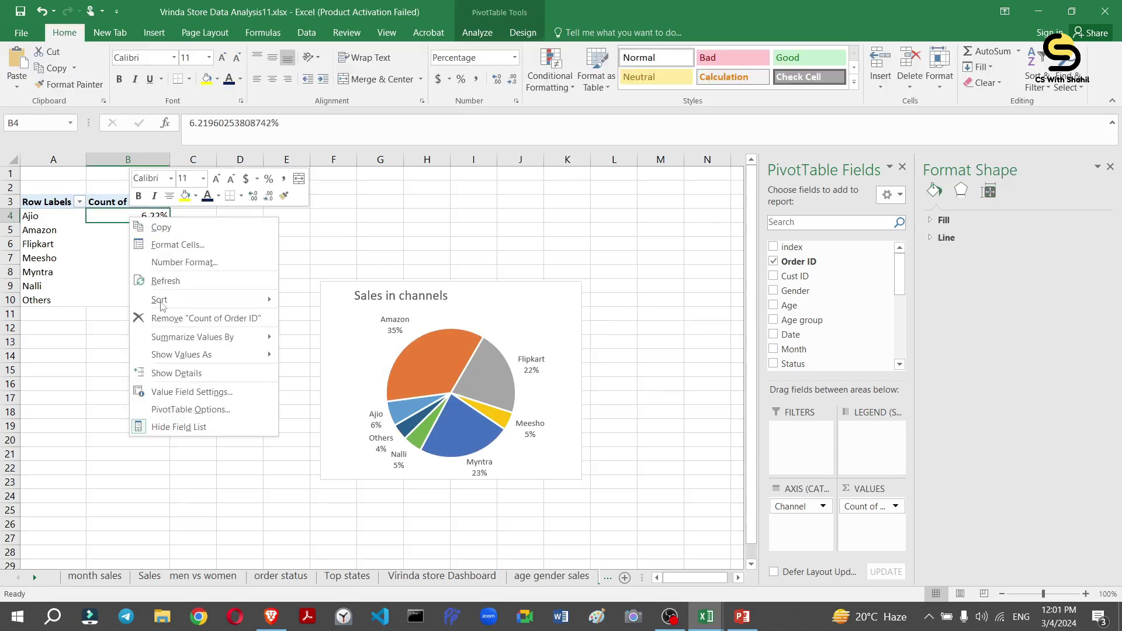
mouse_move(164, 304)
left_click(303, 316)
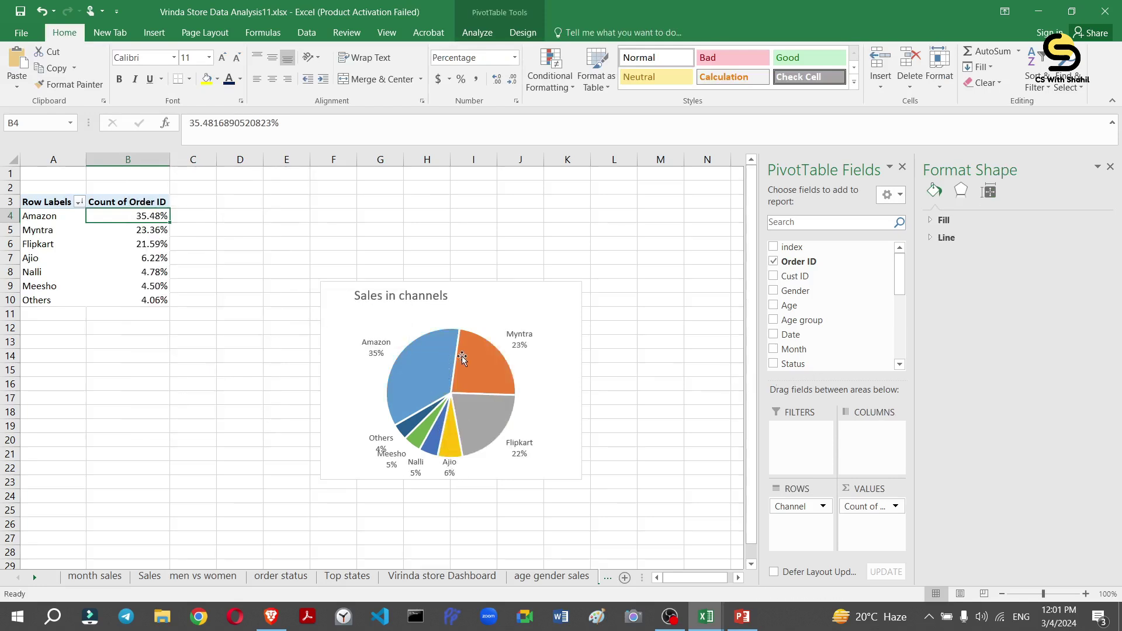
left_click(462, 357)
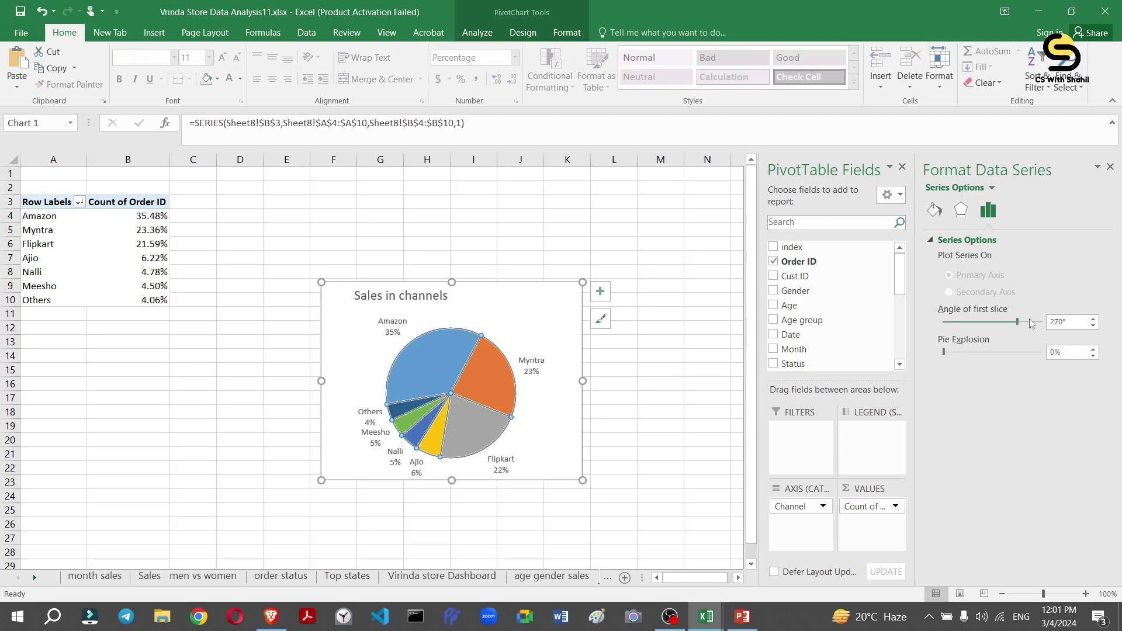
left_click(539, 323)
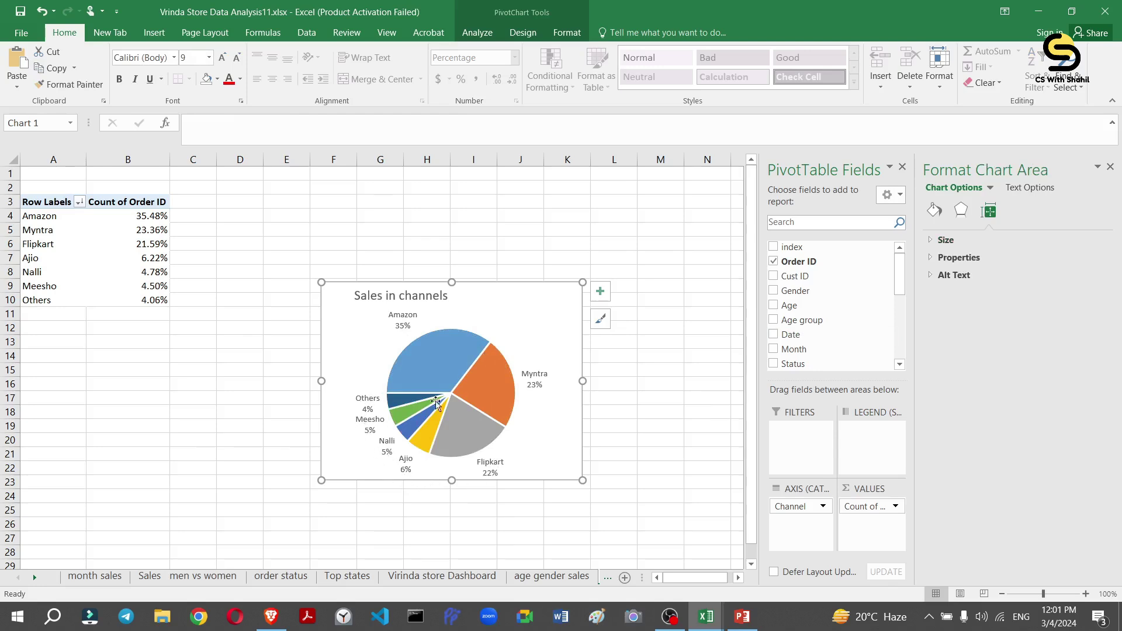
Move the "Sales in channels" title toward the chart's upper centre and shrink the pie chart slightly.
left_click(396, 295)
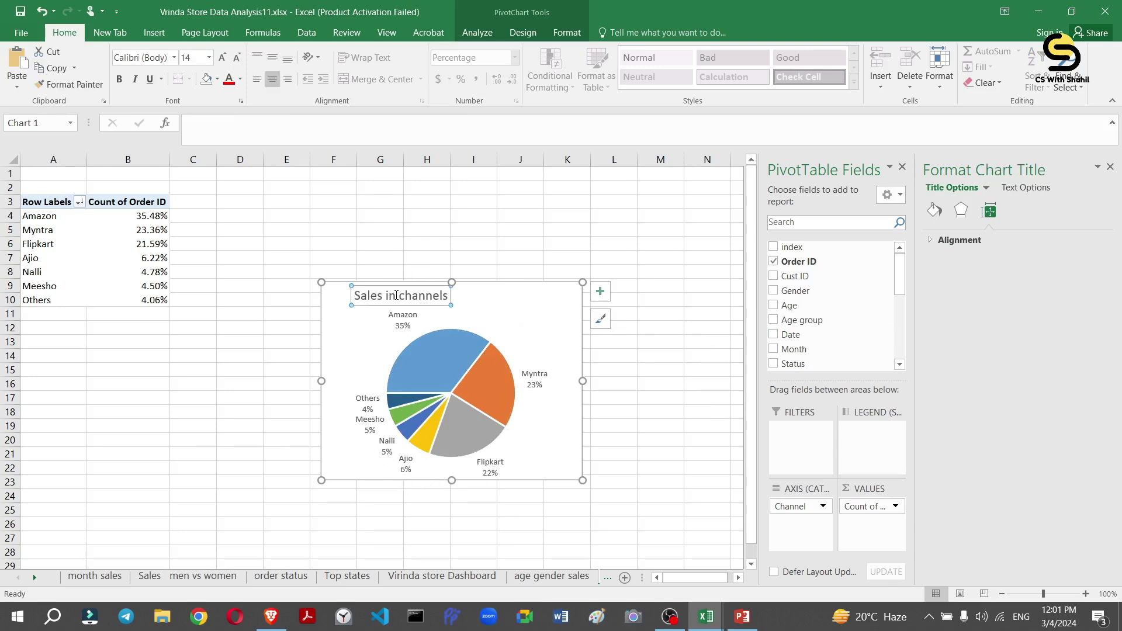
left_click_drag(399, 286, 464, 293)
left_click_drag(583, 283, 565, 306)
left_click(567, 232)
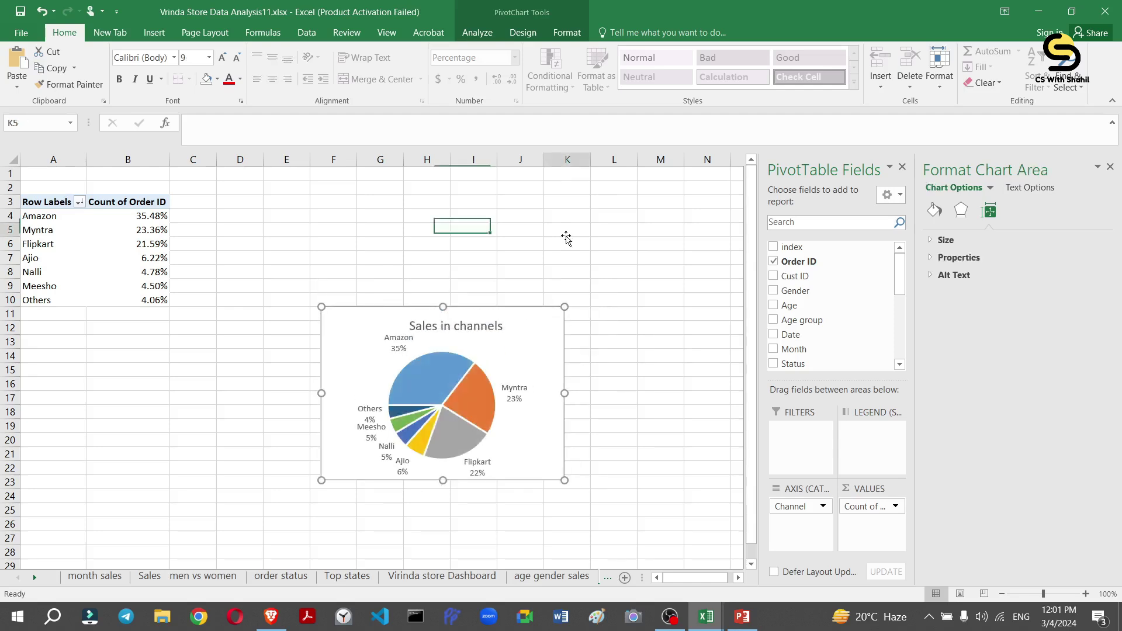
Check the remaining sample question in PowerPoint and, back in Excel, create a pivot table from Table2 on a new worksheet.
key("alt+Tab")
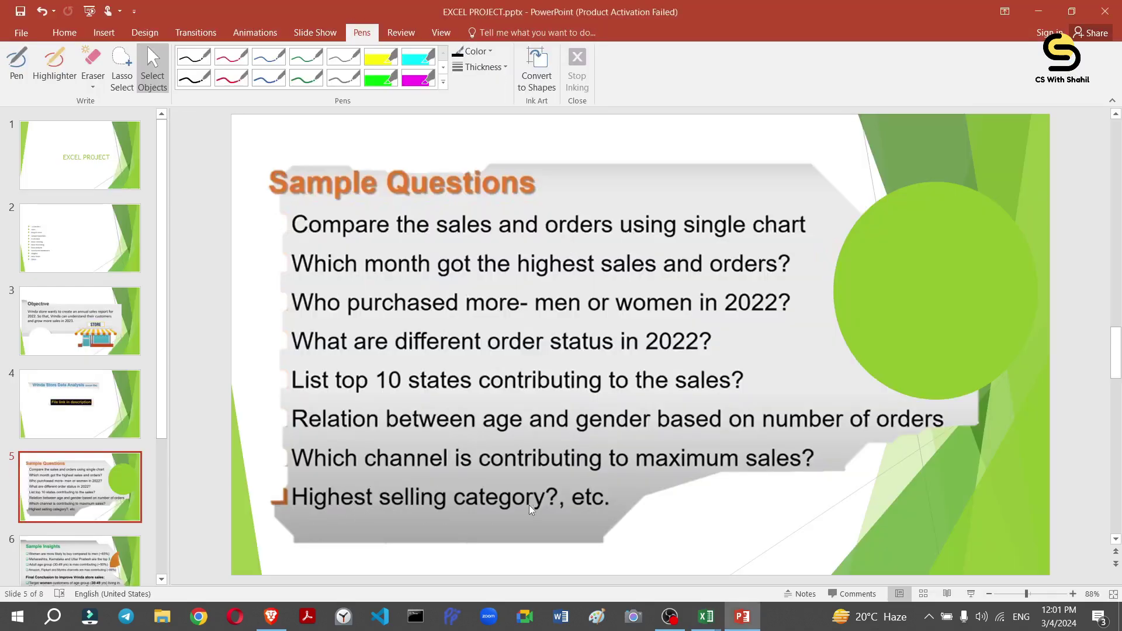
key("alt+Tab")
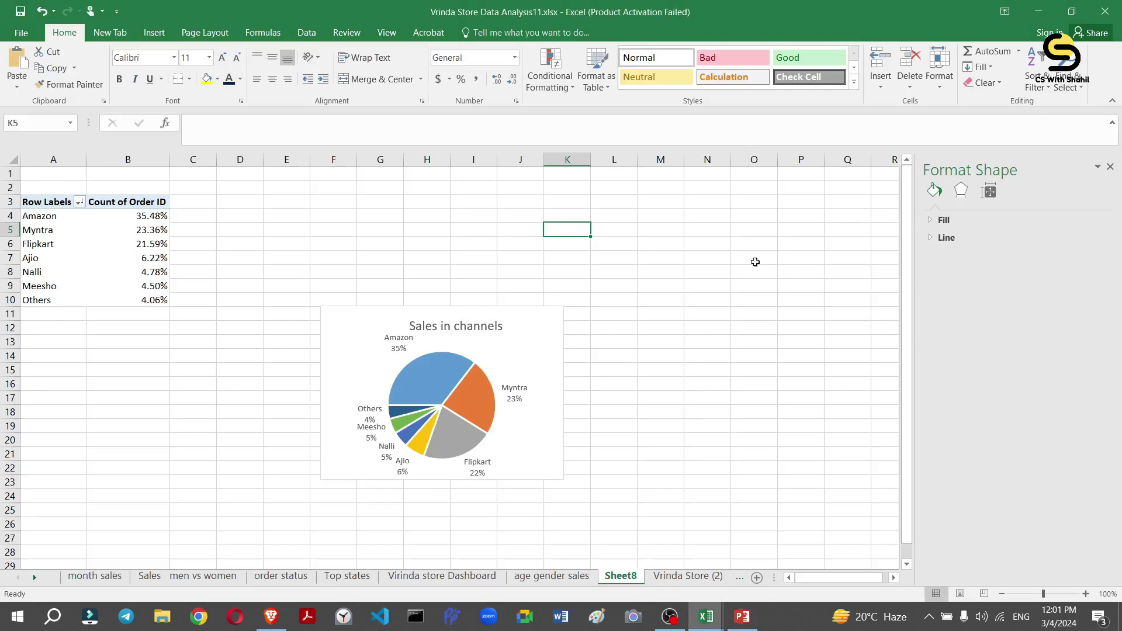
left_click(687, 576)
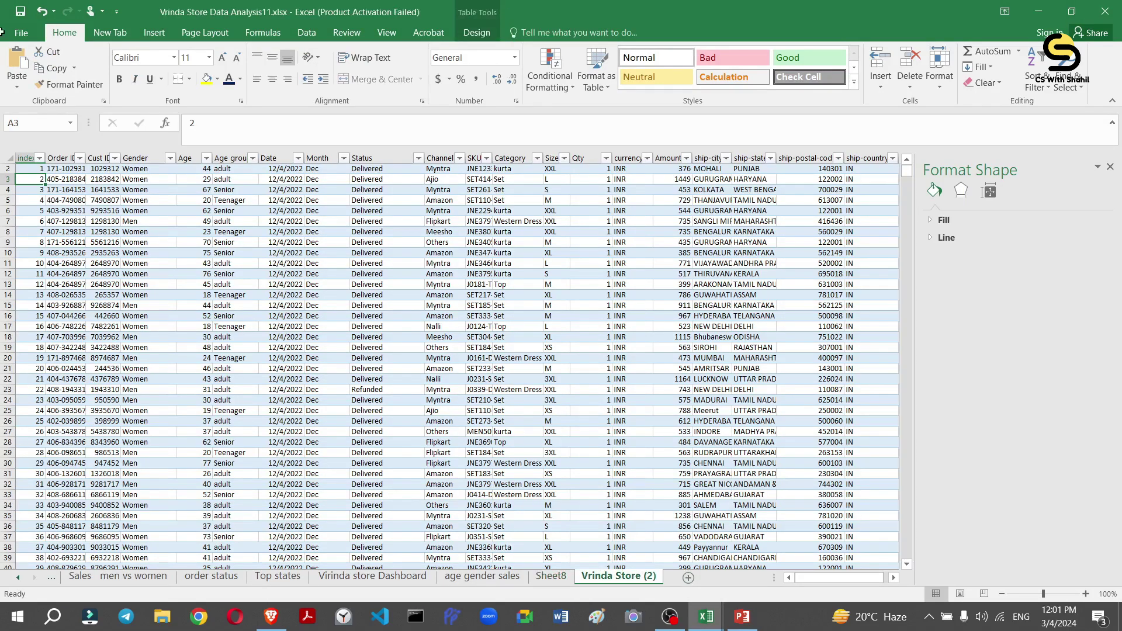
left_click(155, 32)
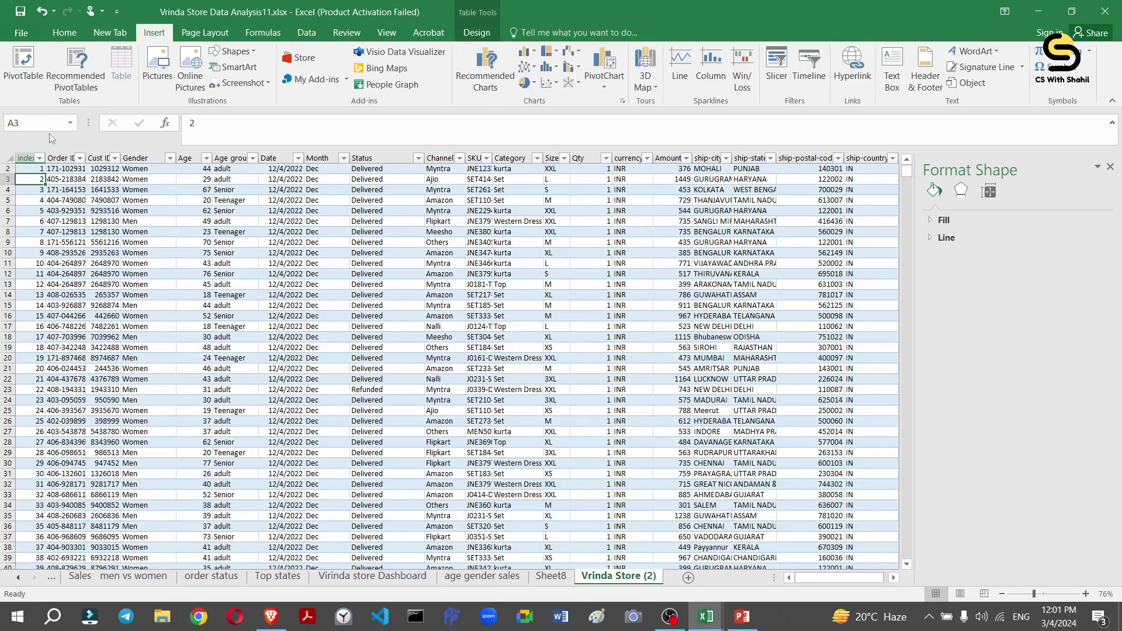
left_click(30, 69)
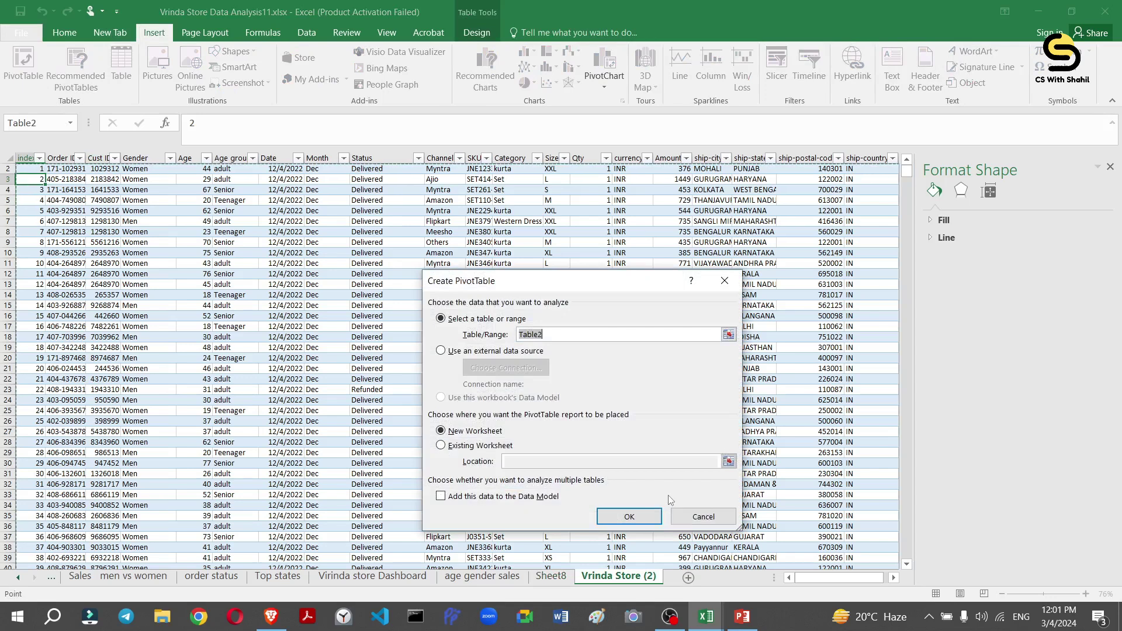
left_click(640, 516)
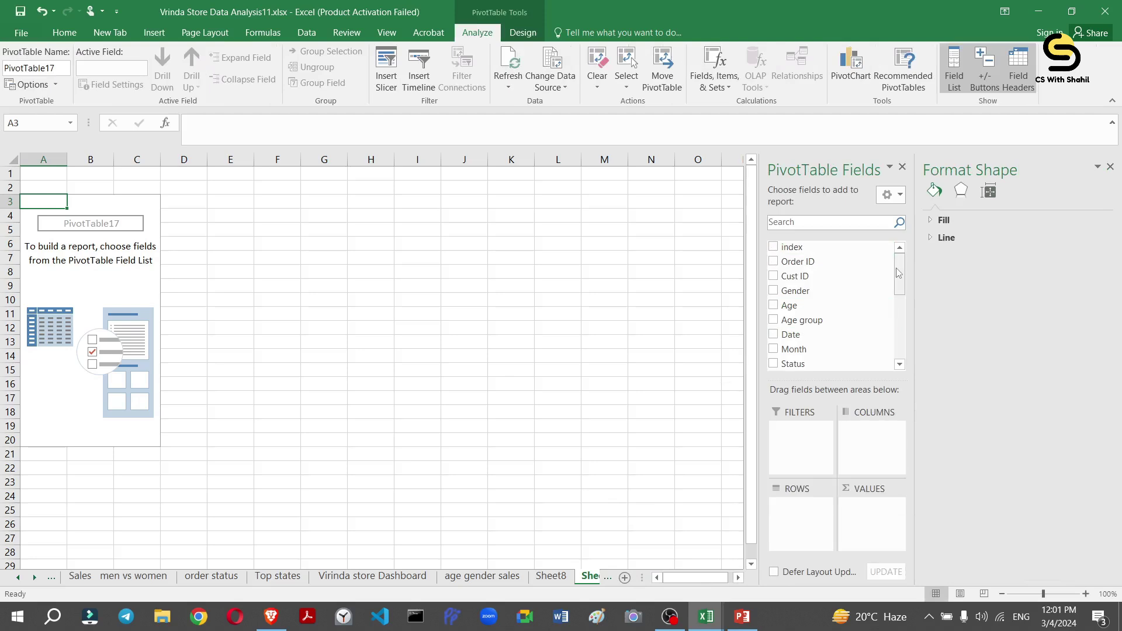
Add Category as the pivot table's rows and Amount as its summed values.
left_click_drag(899, 280, 899, 346)
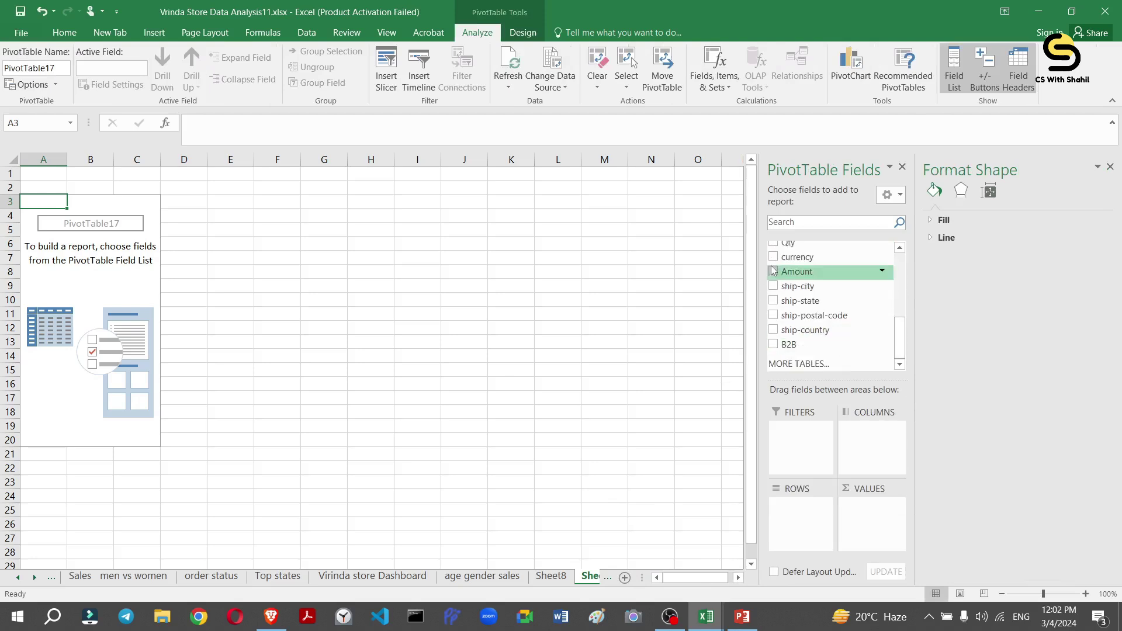
left_click_drag(900, 343, 900, 320)
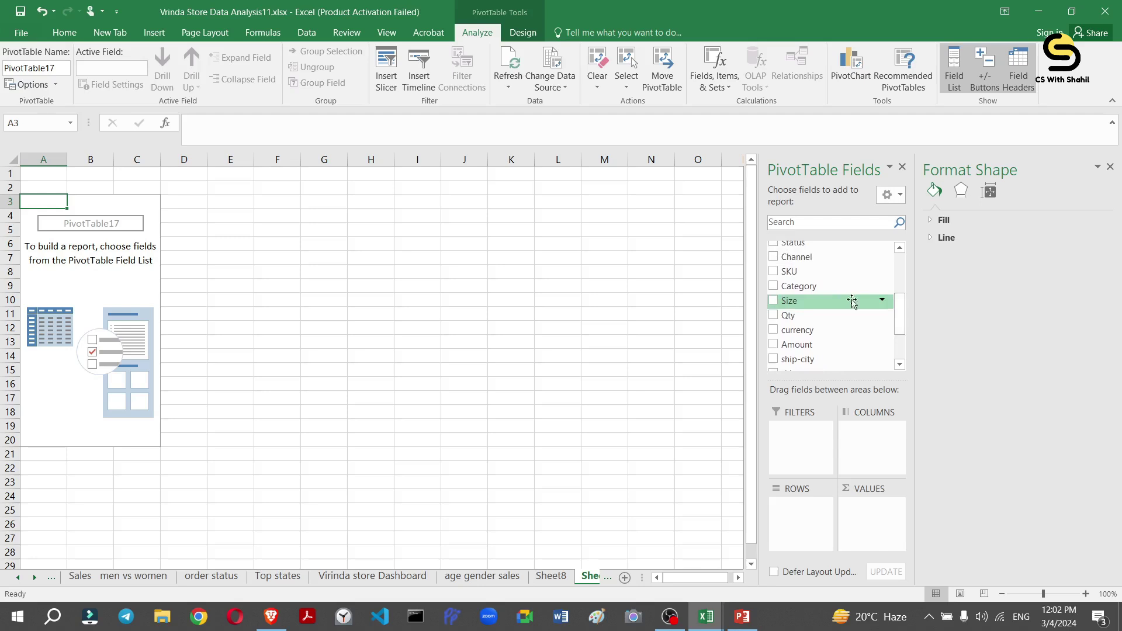
left_click(774, 286)
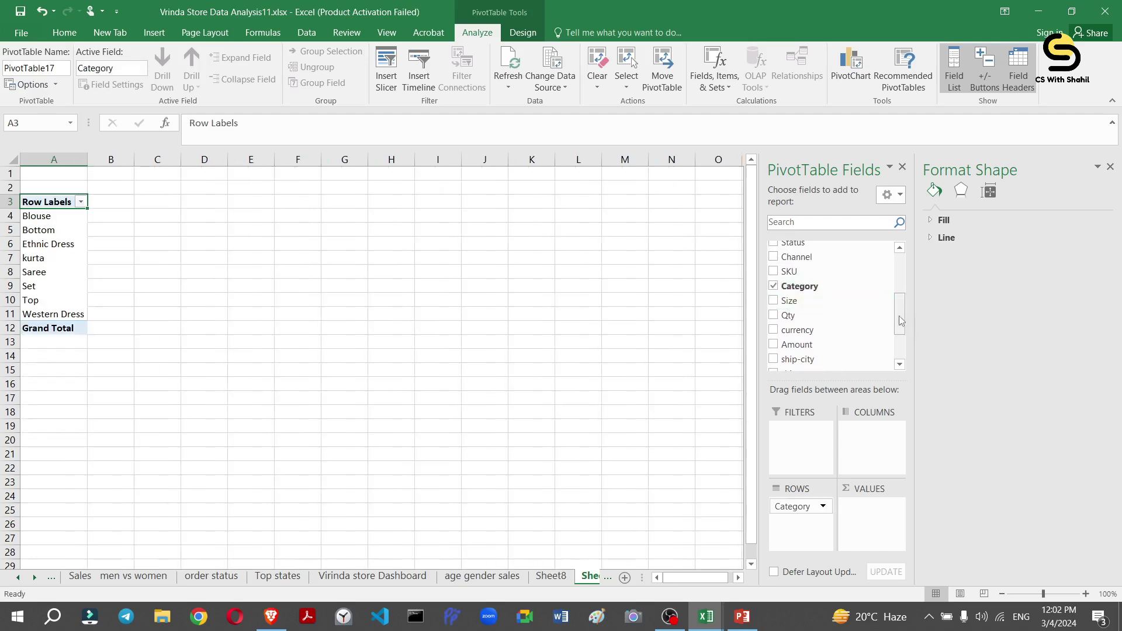
mouse_move(900, 320)
left_mouse_down()
mouse_move(900, 303)
mouse_move(904, 332)
left_mouse_up()
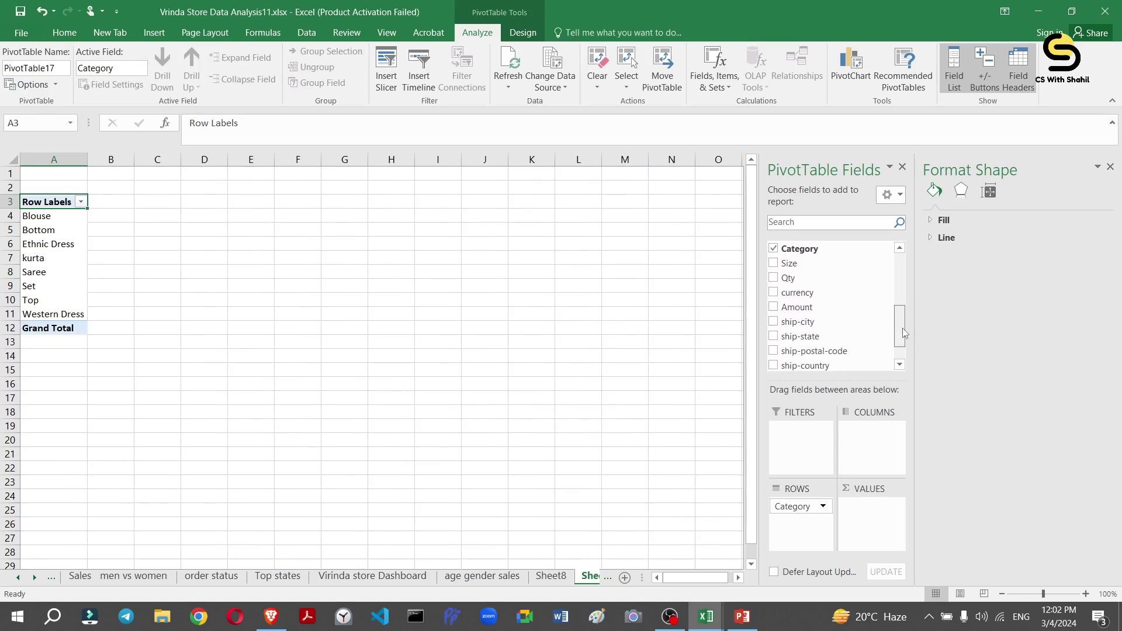
left_click(773, 307)
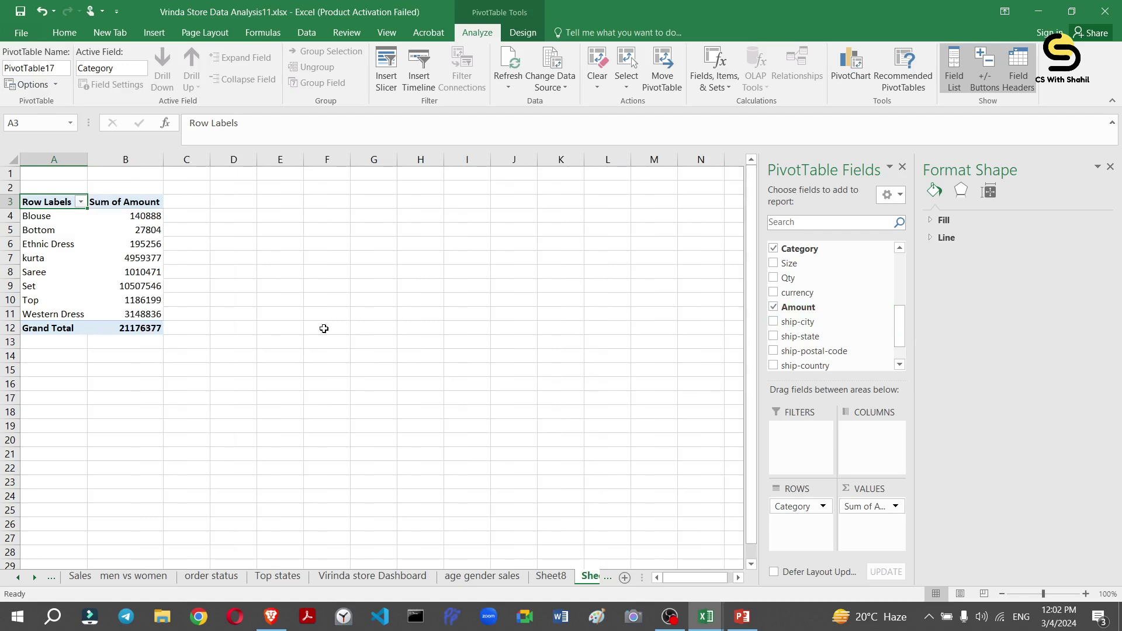
Turn off the grand totals in the category pivot table.
left_click(120, 259)
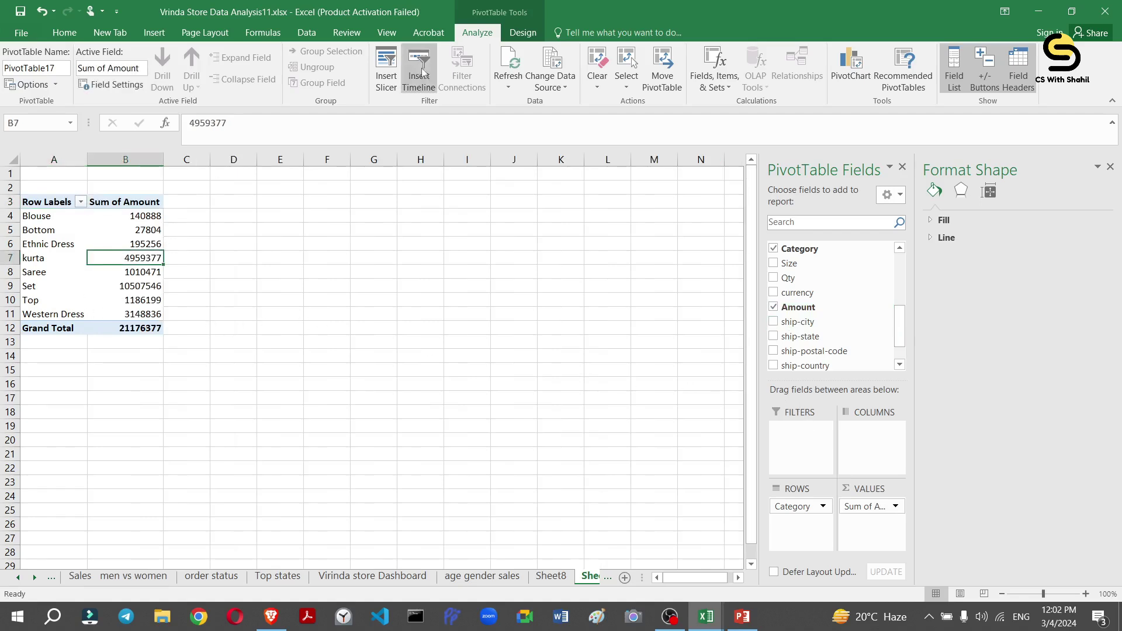
left_click(523, 33)
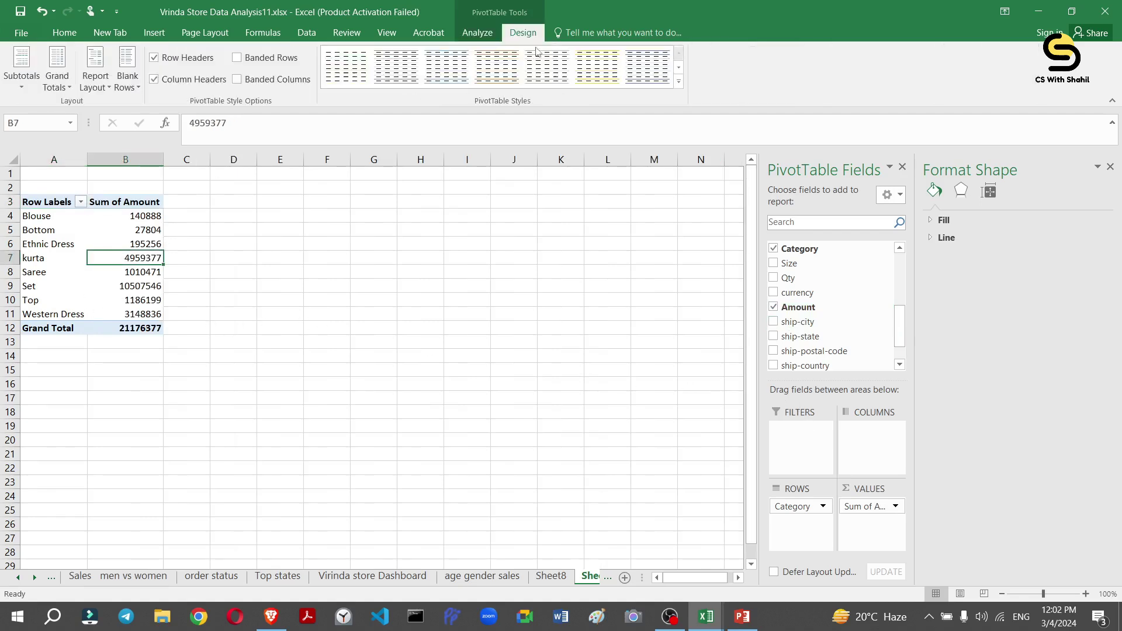
left_click(57, 70)
left_click(77, 116)
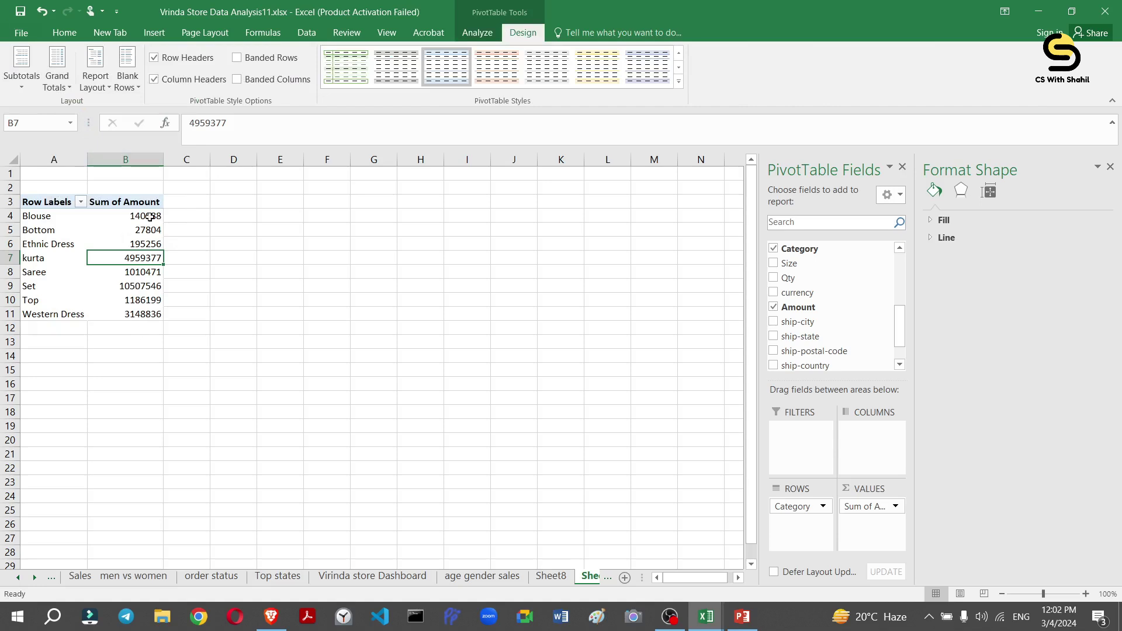
Insert a Clustered Bar PivotChart from the category pivot table.
left_click(105, 228)
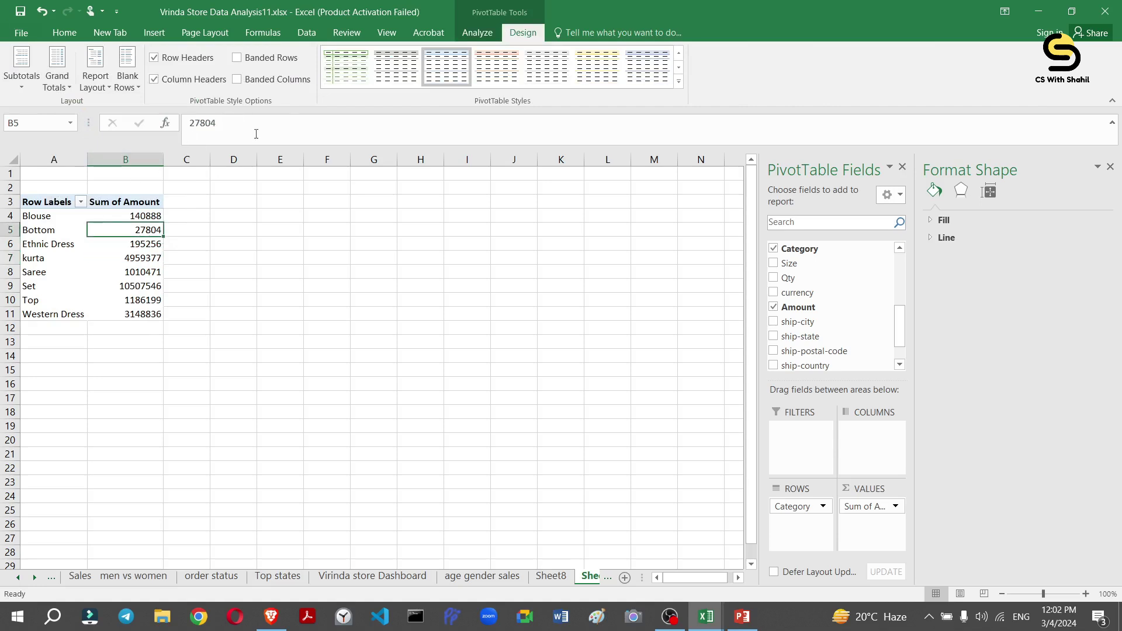
left_click(475, 33)
left_click(844, 71)
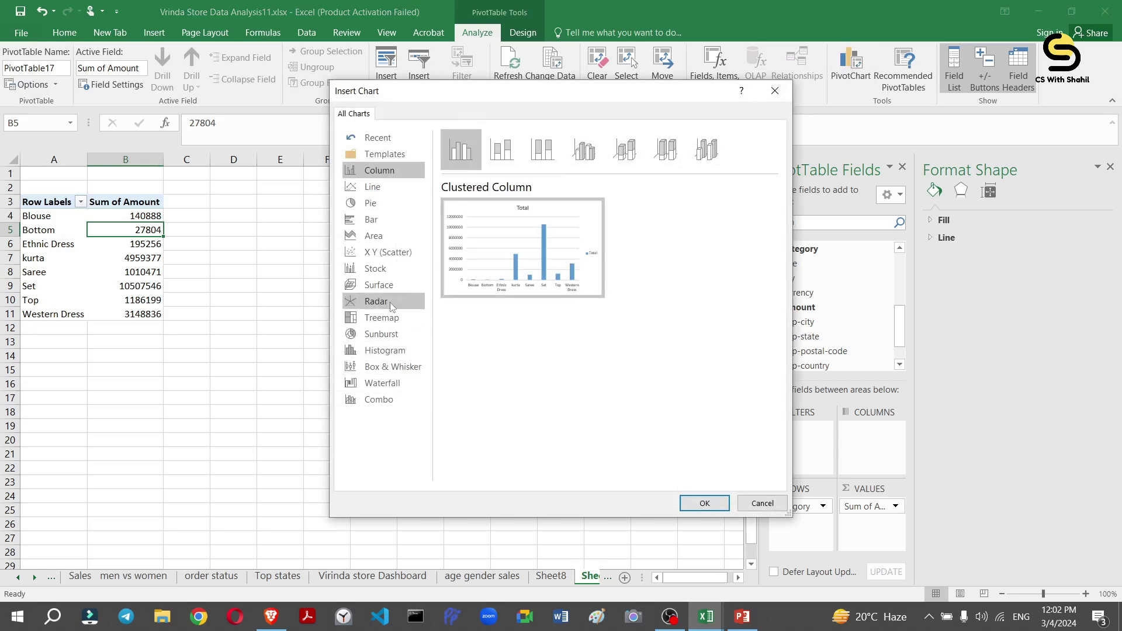
left_click(386, 223)
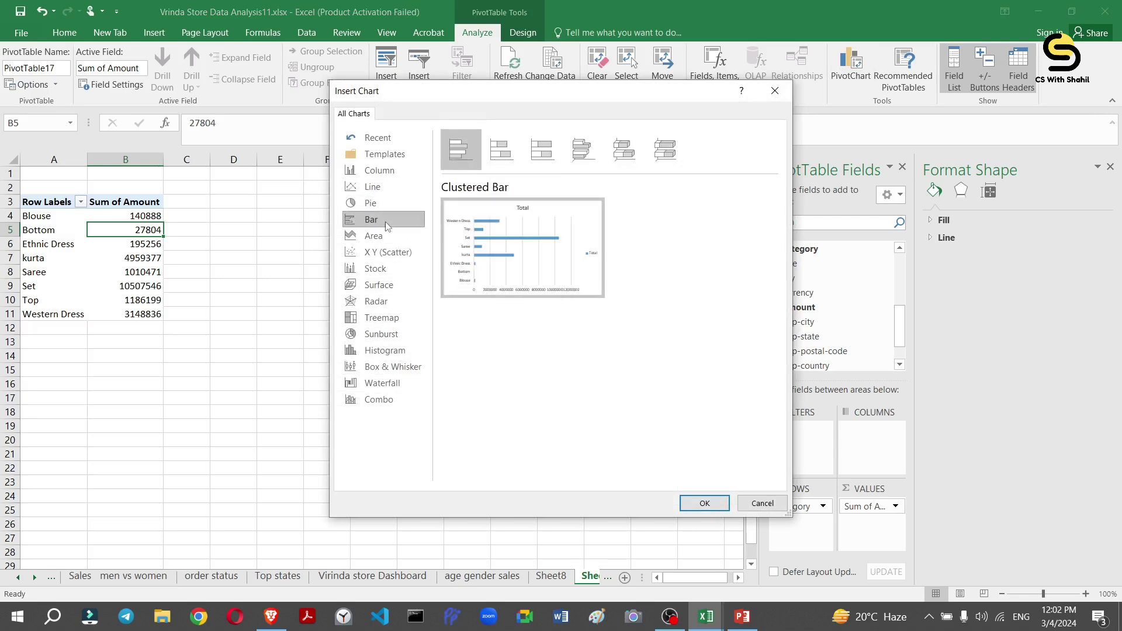
mouse_move(529, 277)
left_click(699, 504)
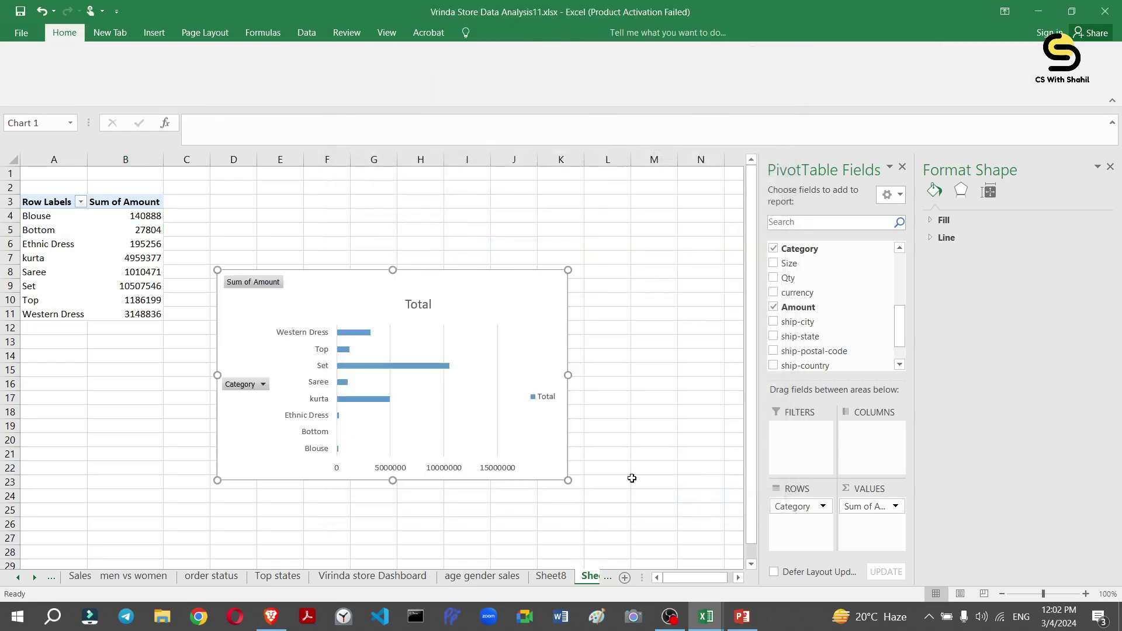
Sort the category pivot table by Sum of Amount from largest to smallest.
left_click(148, 214)
right_click(148, 214)
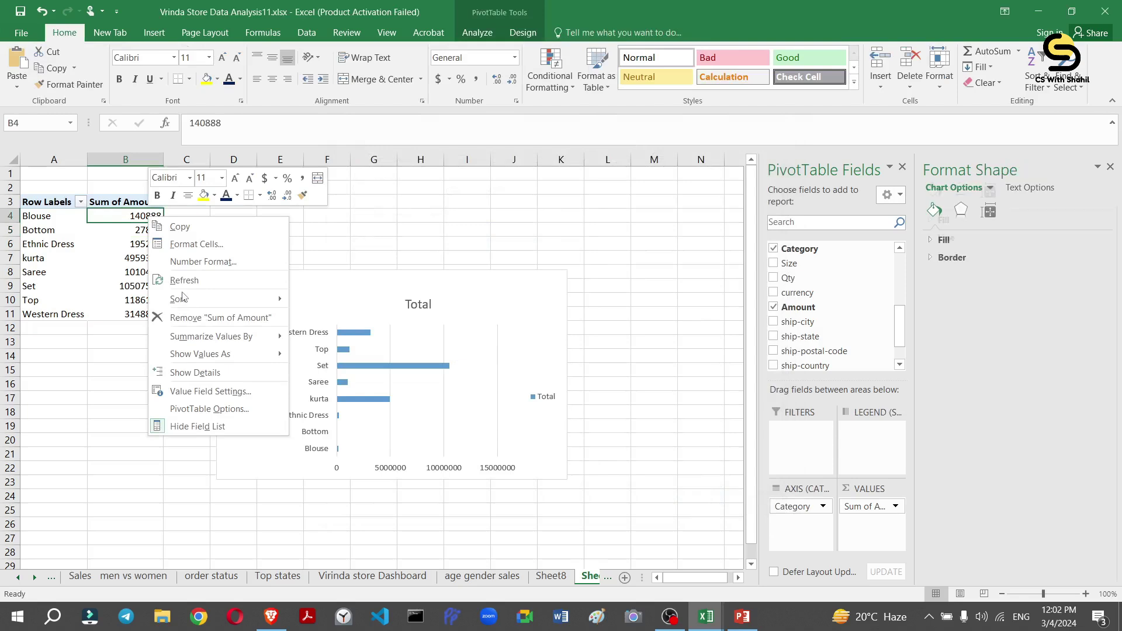
mouse_move(182, 299)
left_click(311, 318)
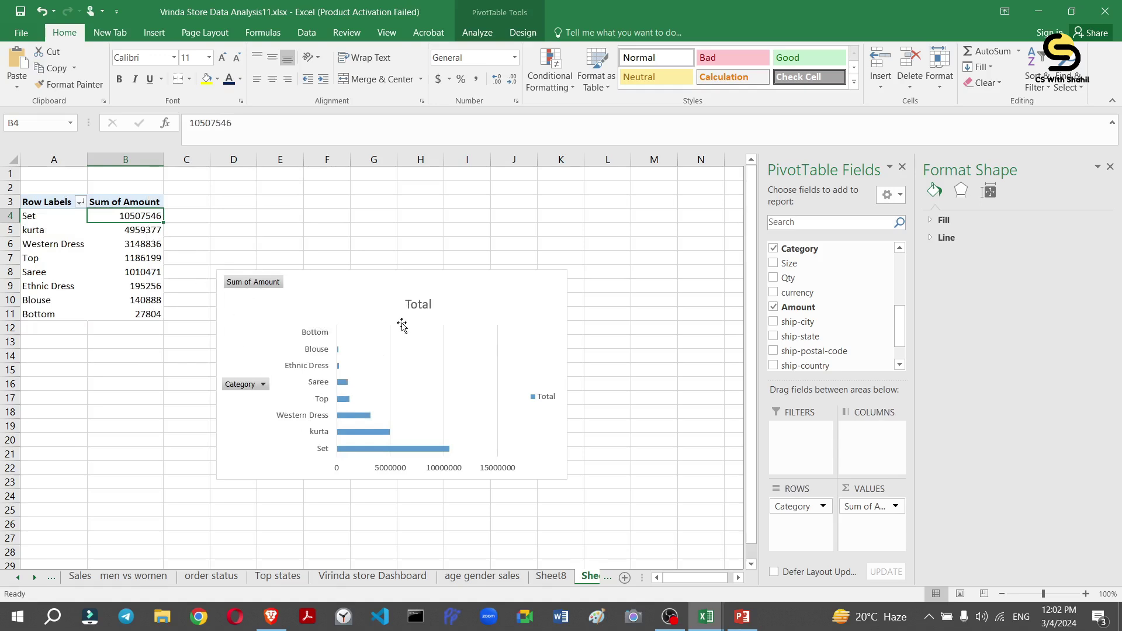
Sort the category pivot table by Sum of Amount from smallest to largest.
right_click(130, 216)
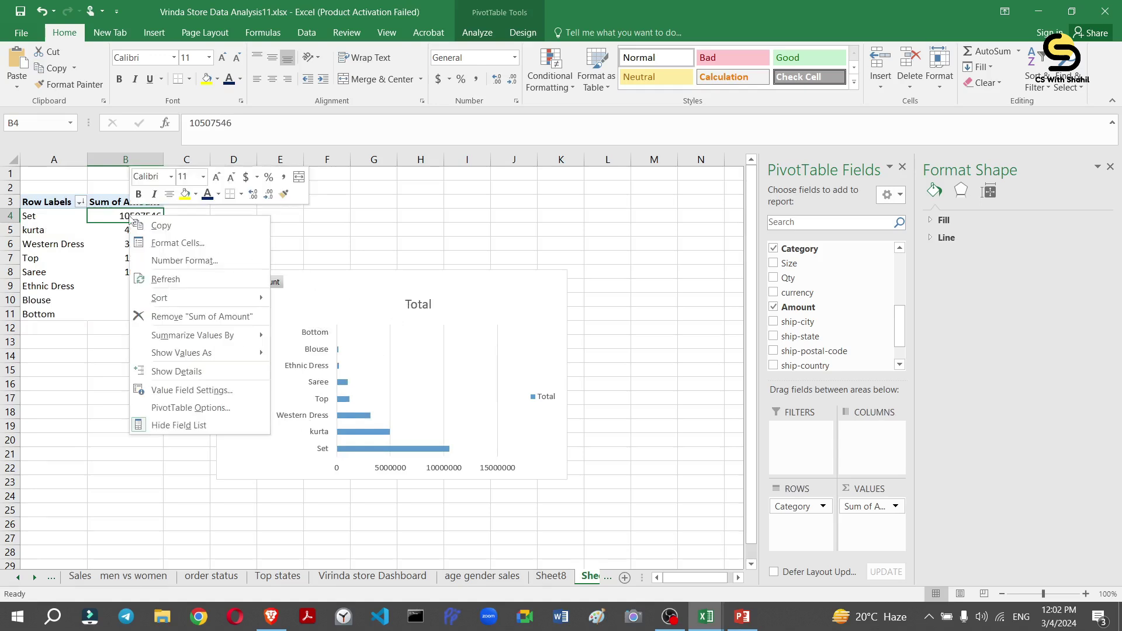
mouse_move(209, 340)
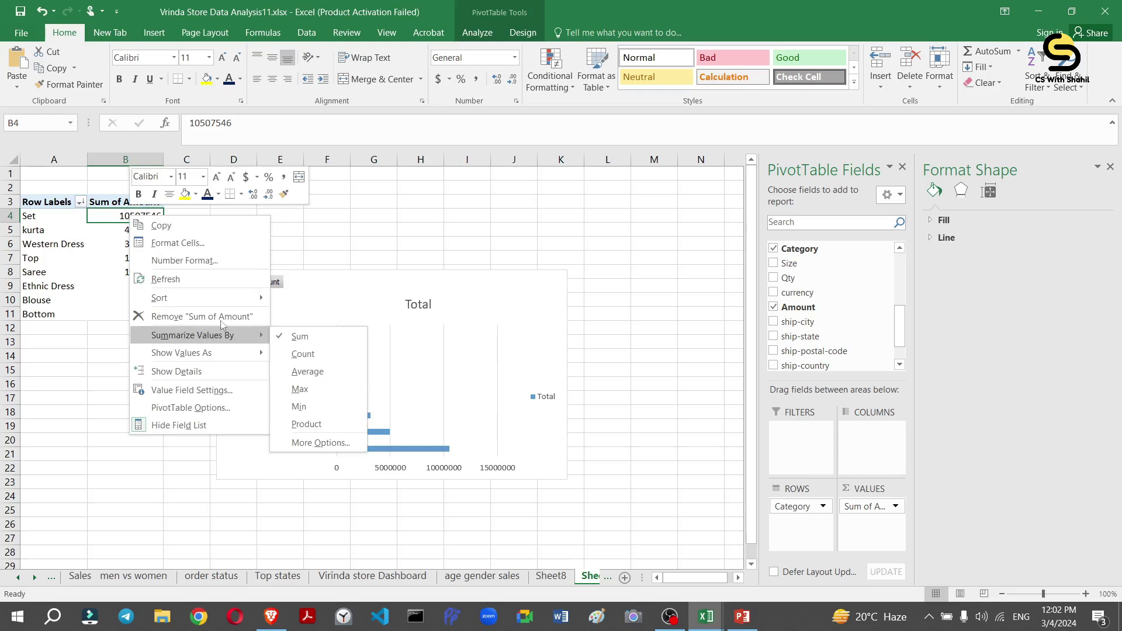
mouse_move(220, 295)
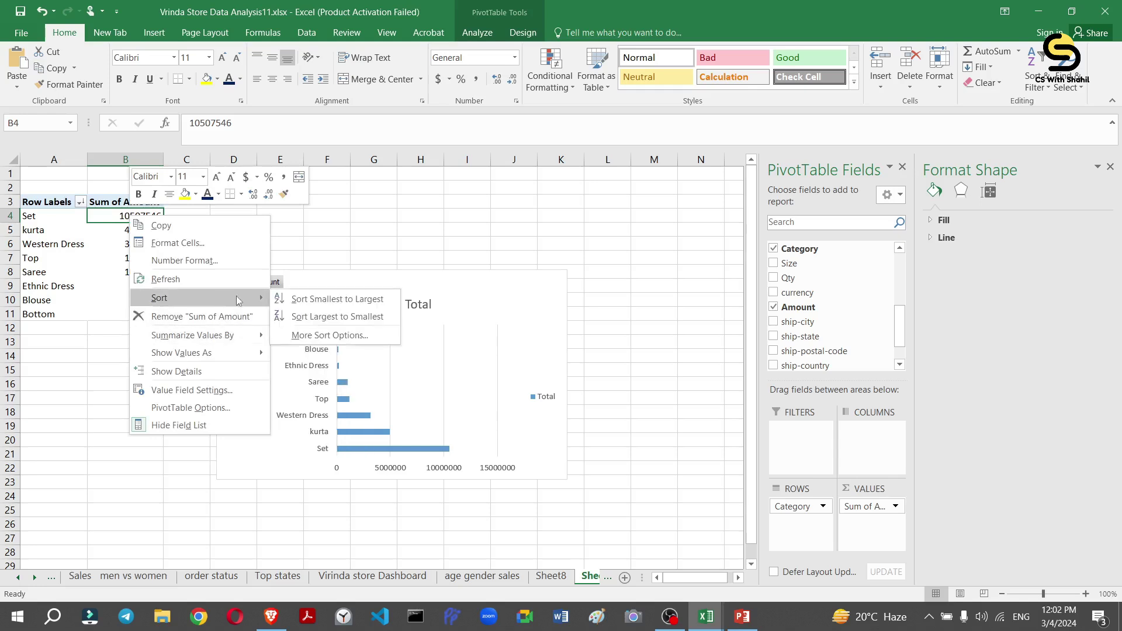
left_click(286, 305)
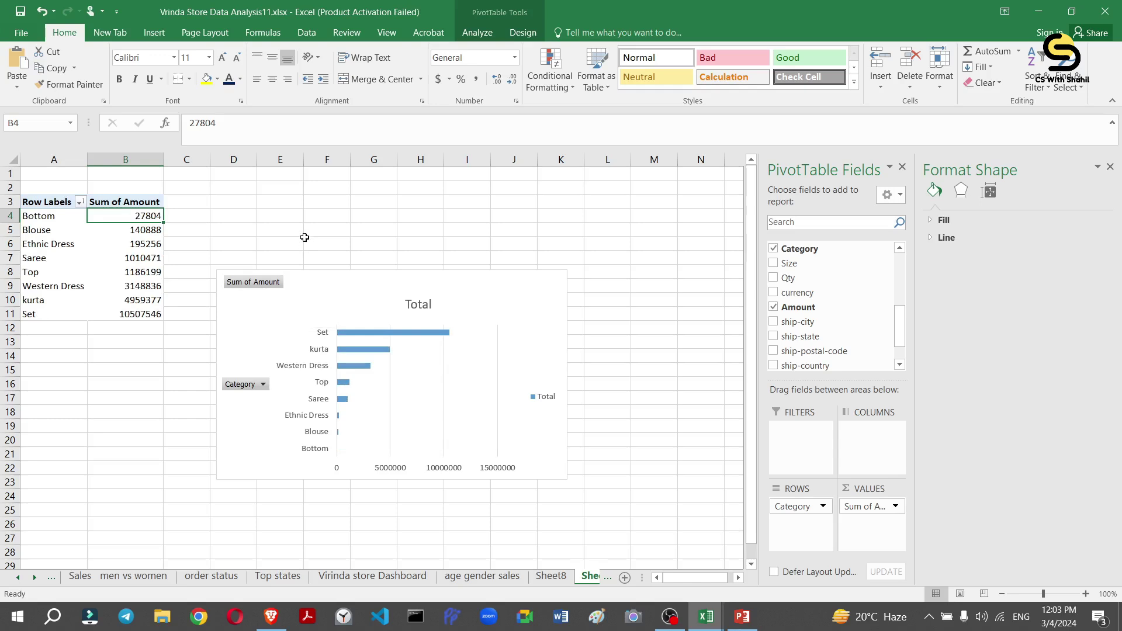
Hide all field buttons on the category bar chart and remove its legend and gridlines.
right_click(245, 287)
left_click(269, 441)
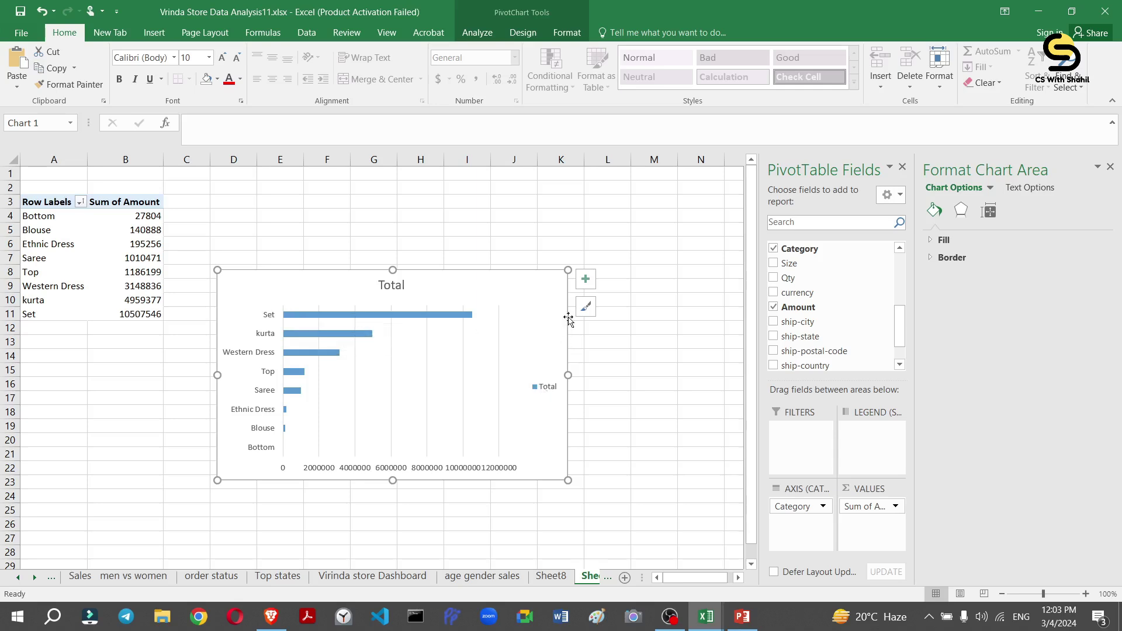
left_click(586, 279)
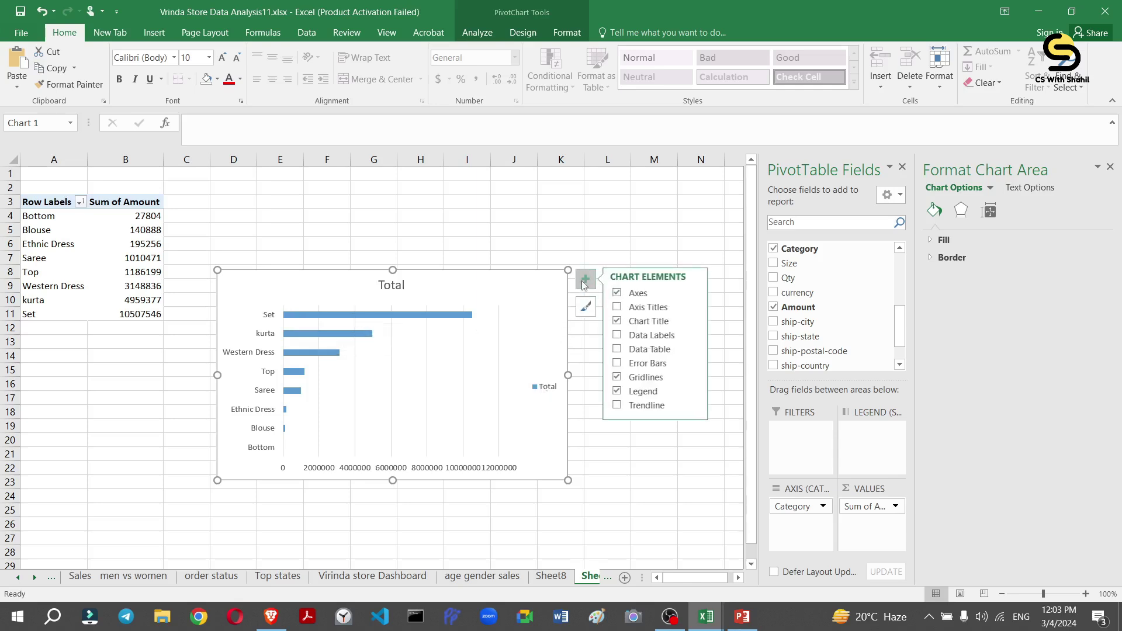
left_click(617, 335)
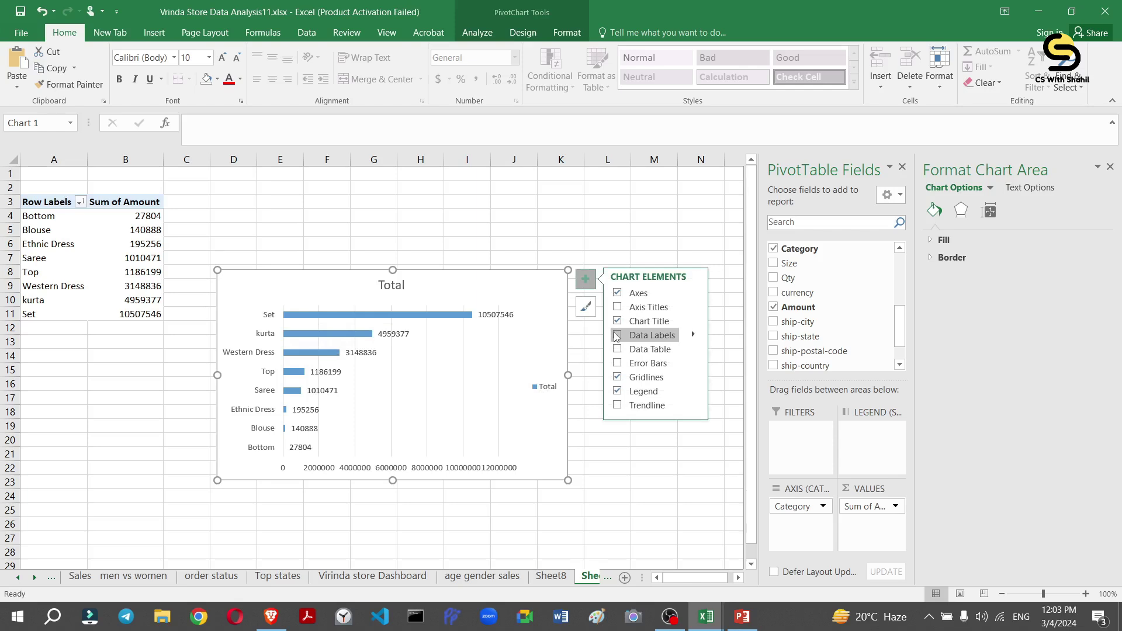
left_click(616, 335)
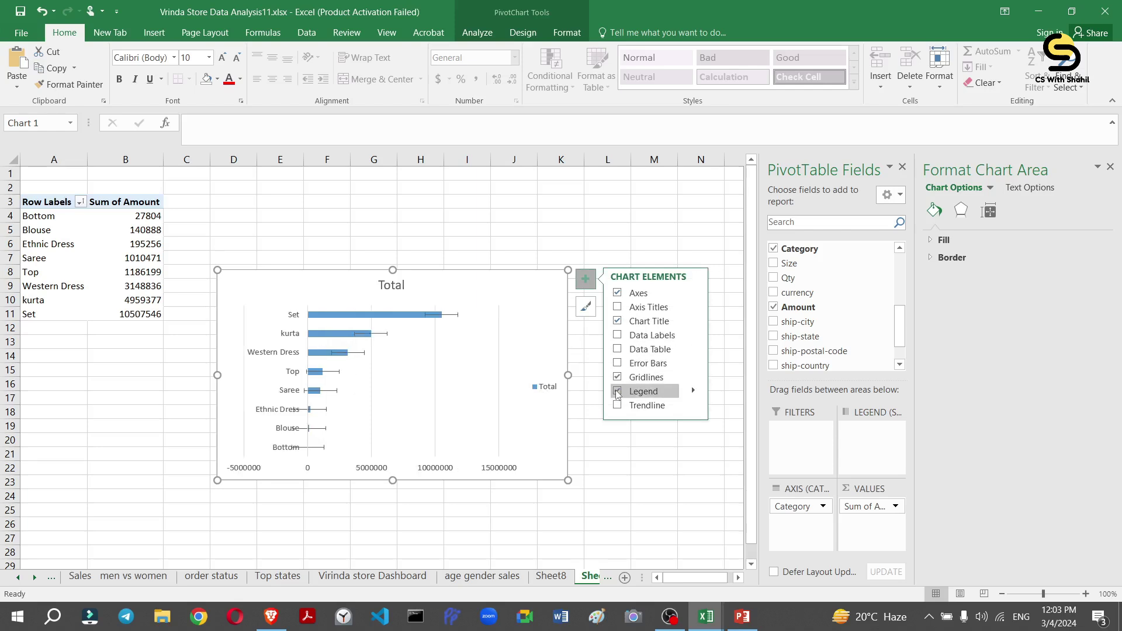
left_click(617, 391)
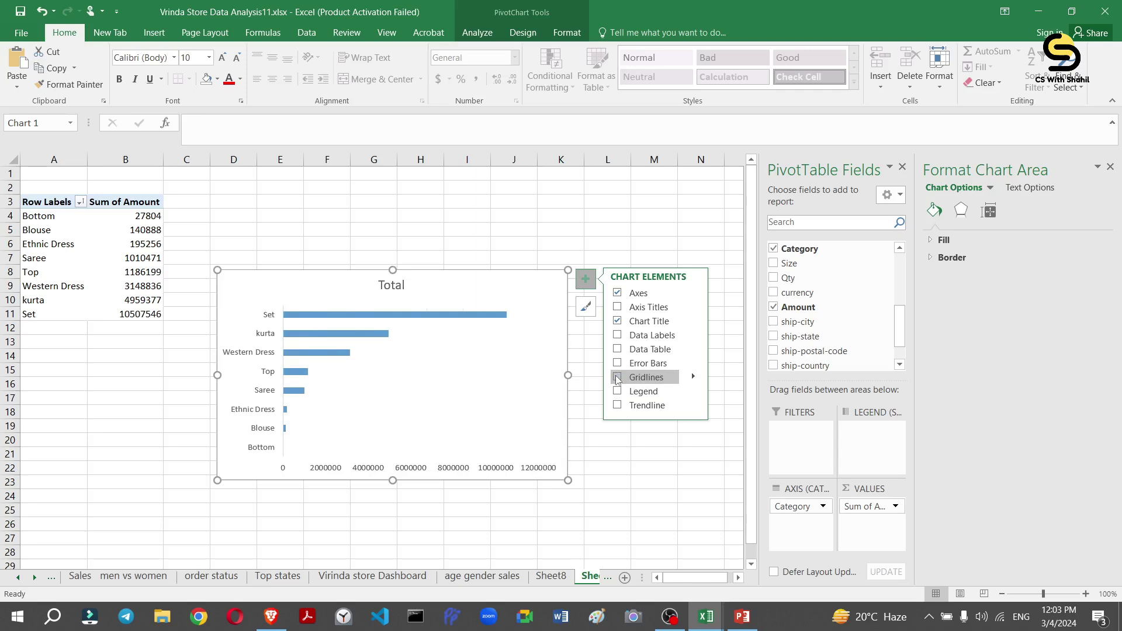
Show data labels on the category bars and give them the custom number format 0.00,,"M".
left_click(617, 336)
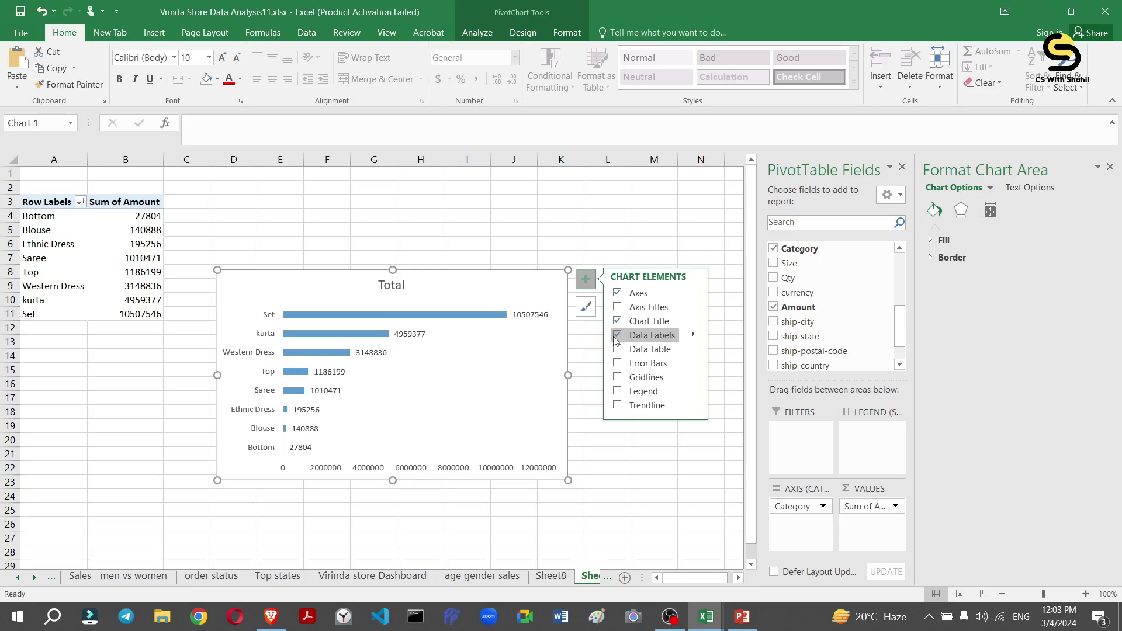
left_click(414, 334)
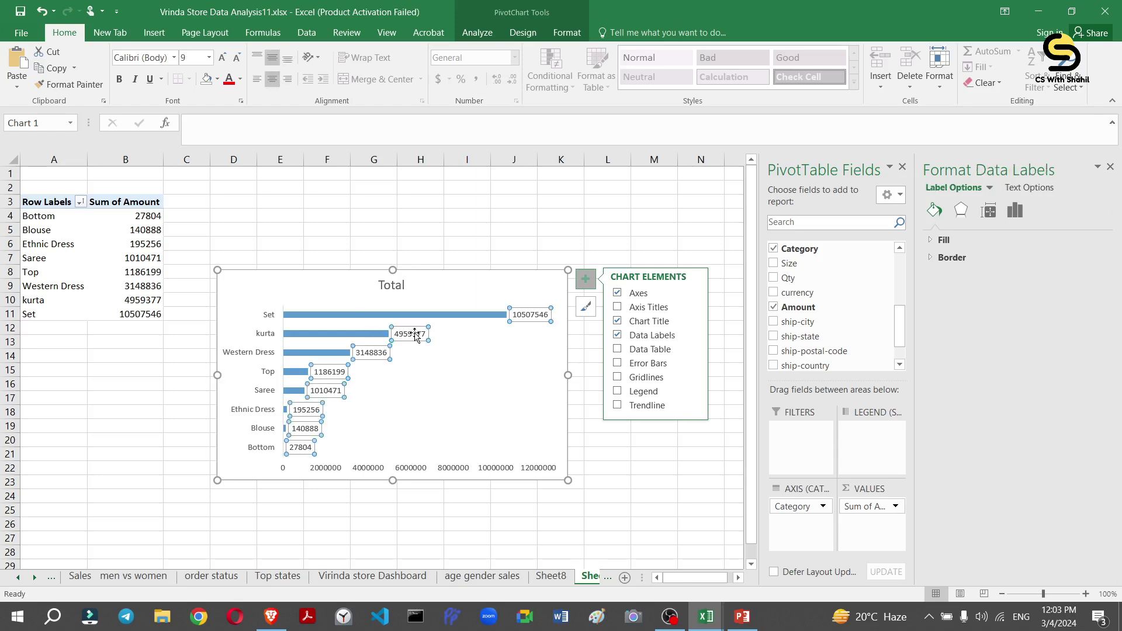
left_click(1016, 210)
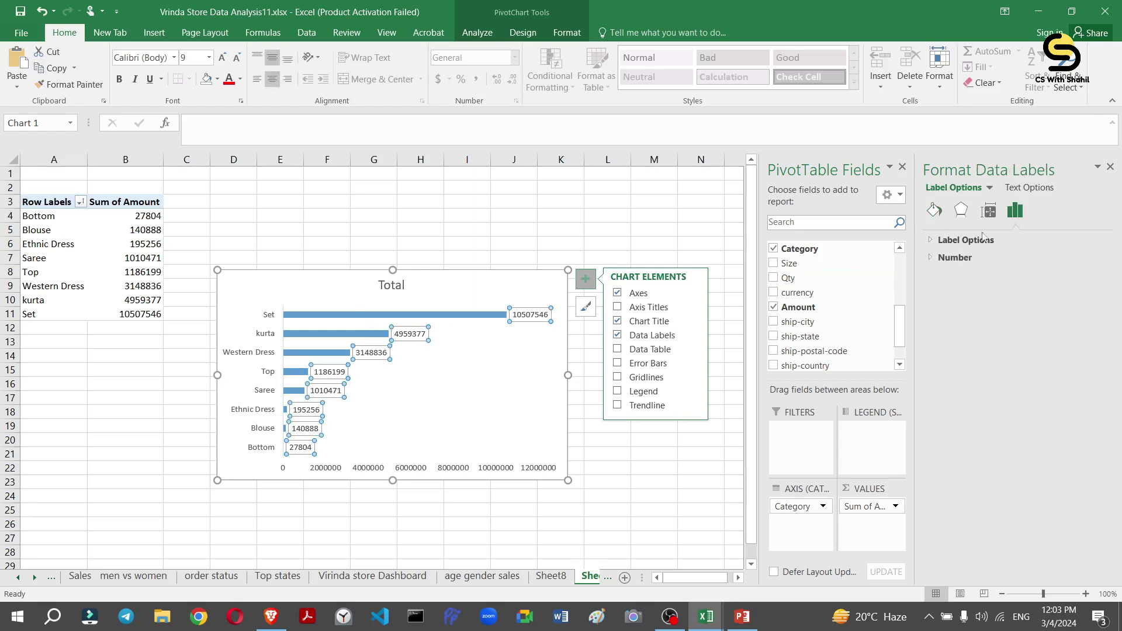
left_click(940, 262)
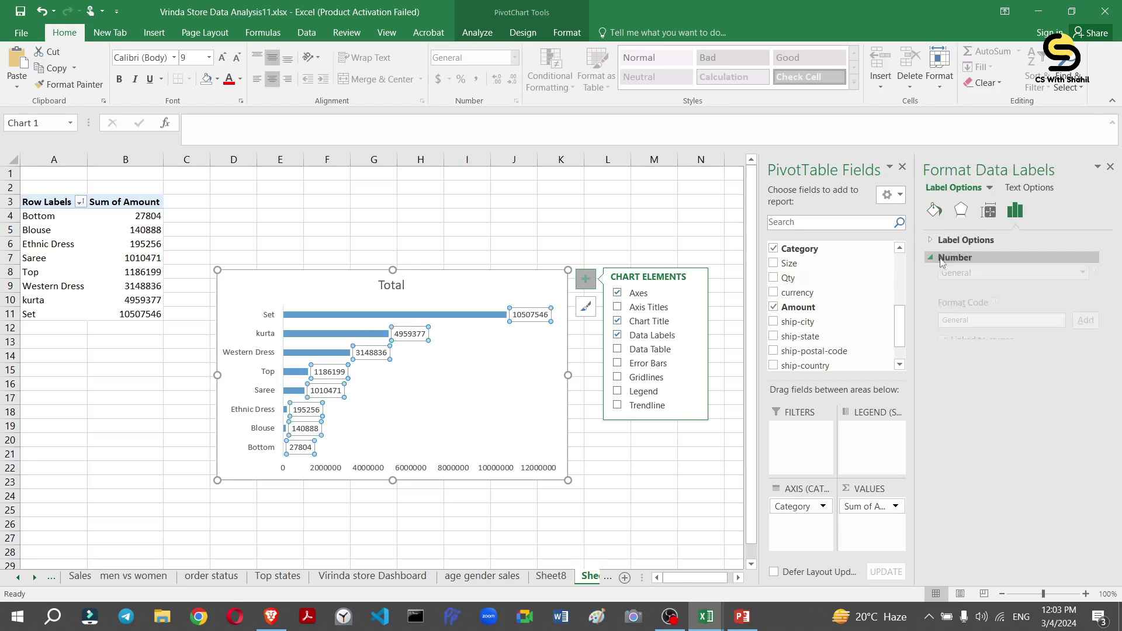
double_click(971, 335)
left_click_drag(971, 336, 945, 337)
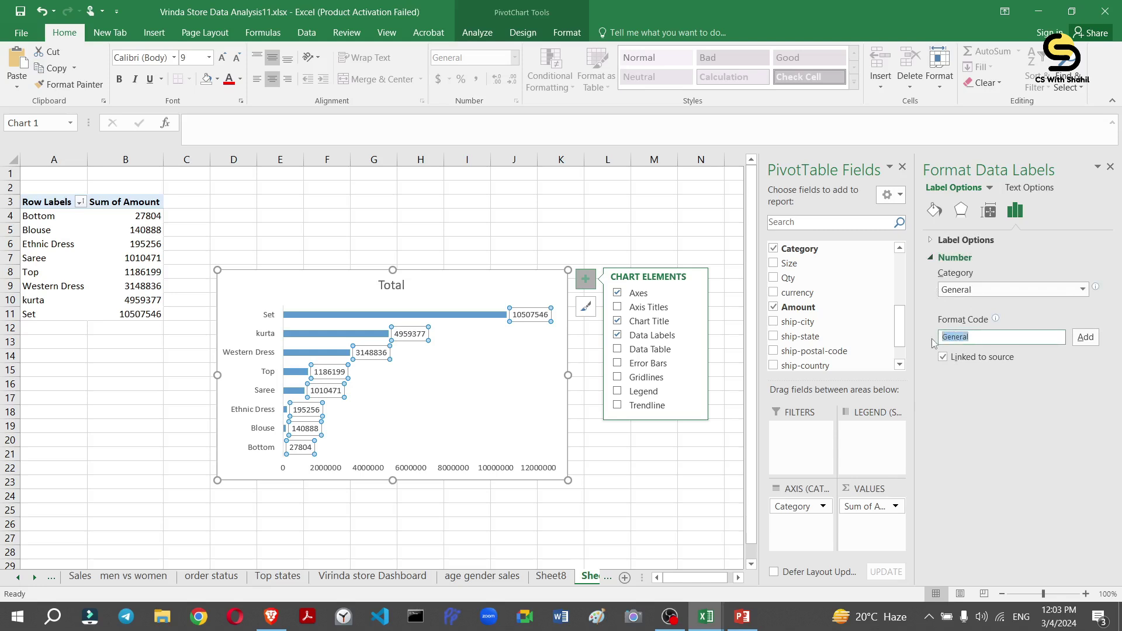
type("0.00,,\"M")
left_click(1086, 337)
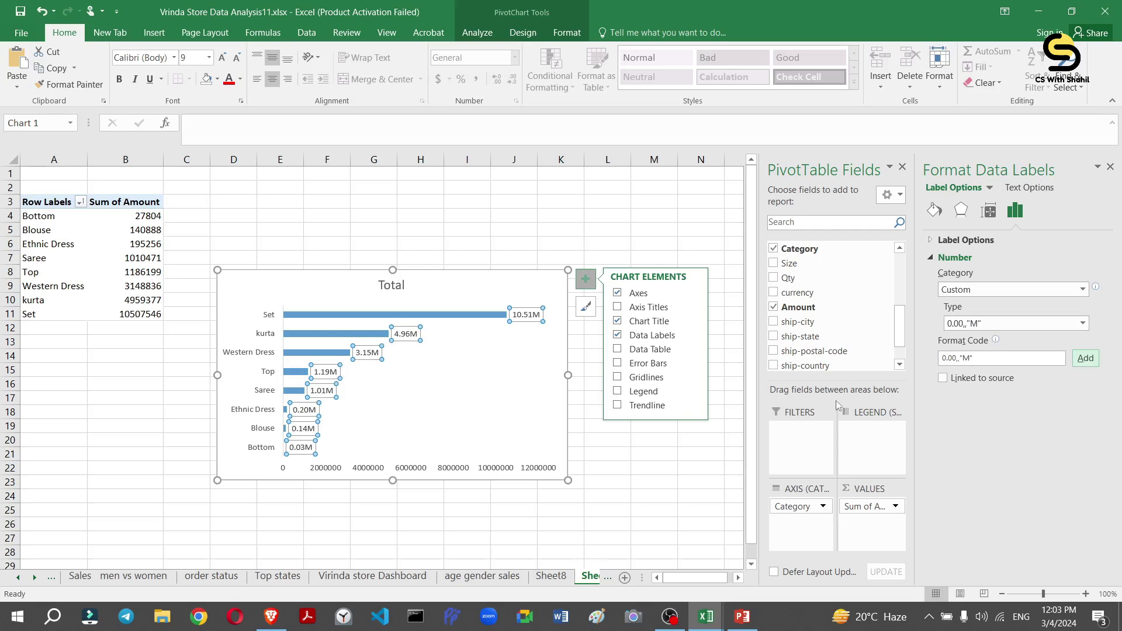
Apply the custom number format 0.00,,"M" to the bar chart's horizontal value axis.
left_click(315, 470)
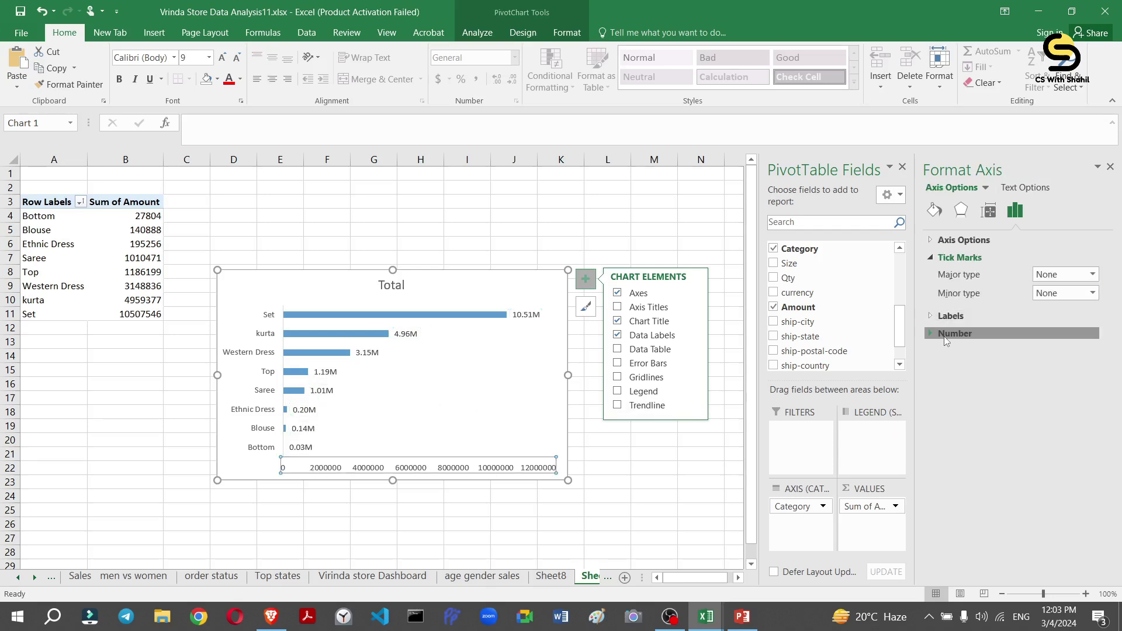
left_click(945, 336)
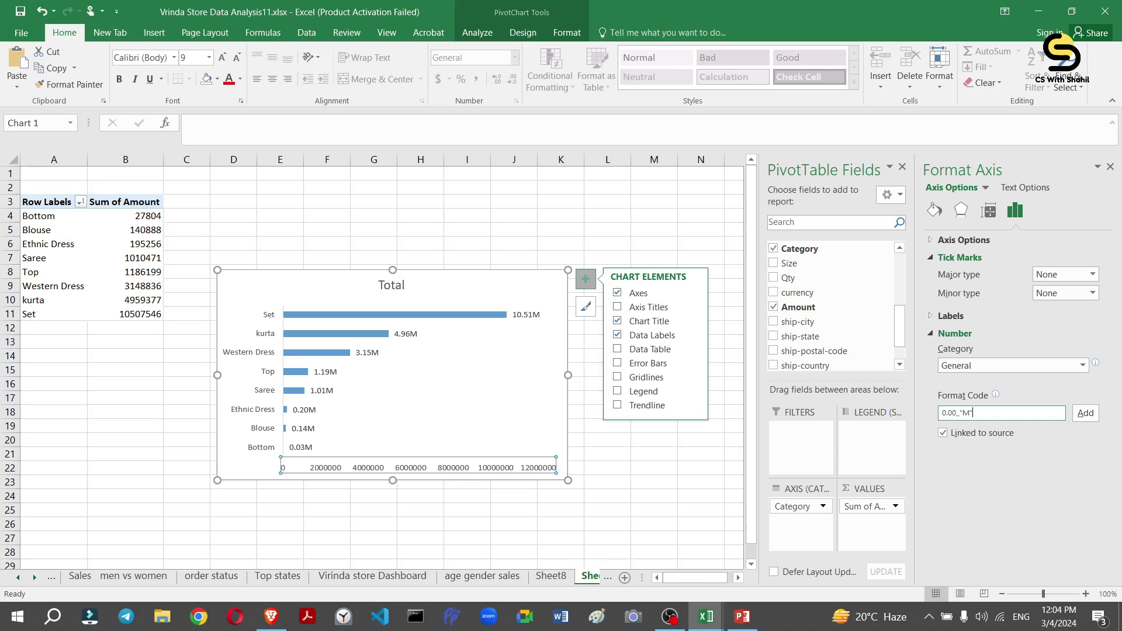
left_click(1092, 413)
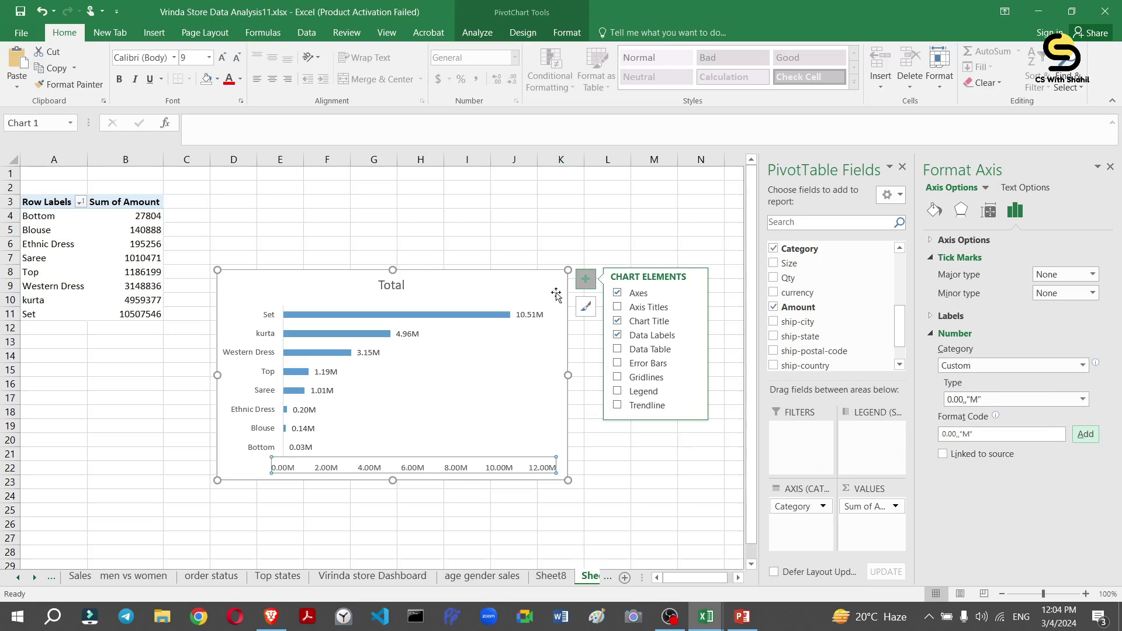
Shrink the category bar chart and change its title to "Top catagory".
left_click_drag(562, 283, 473, 296)
left_click(351, 310)
double_click(351, 310)
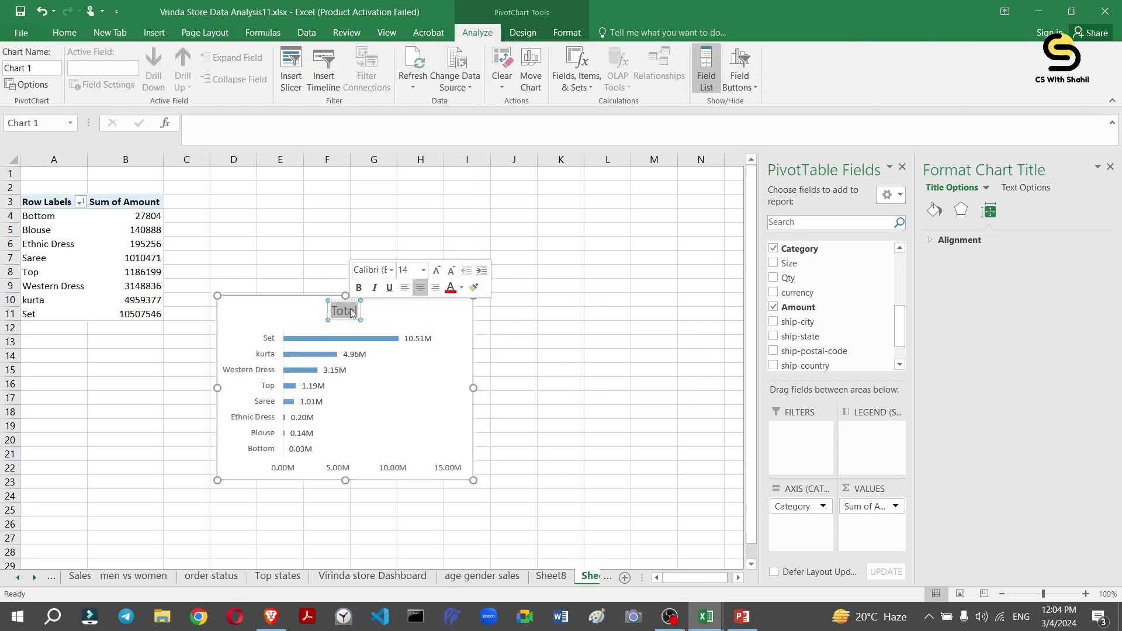
type("Top")
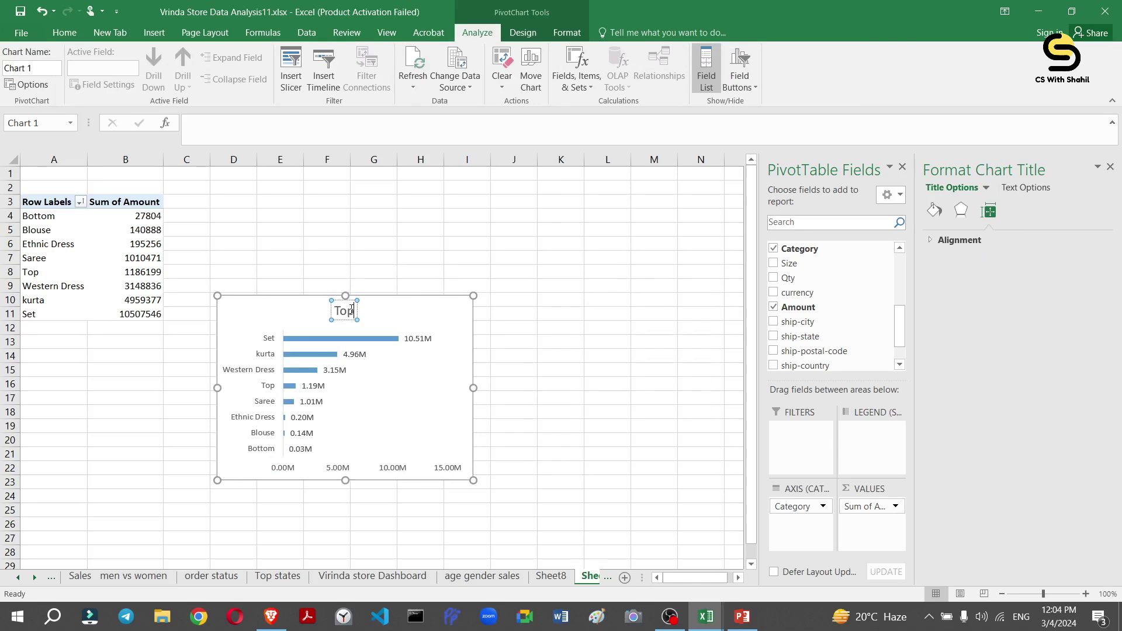
type(" cata")
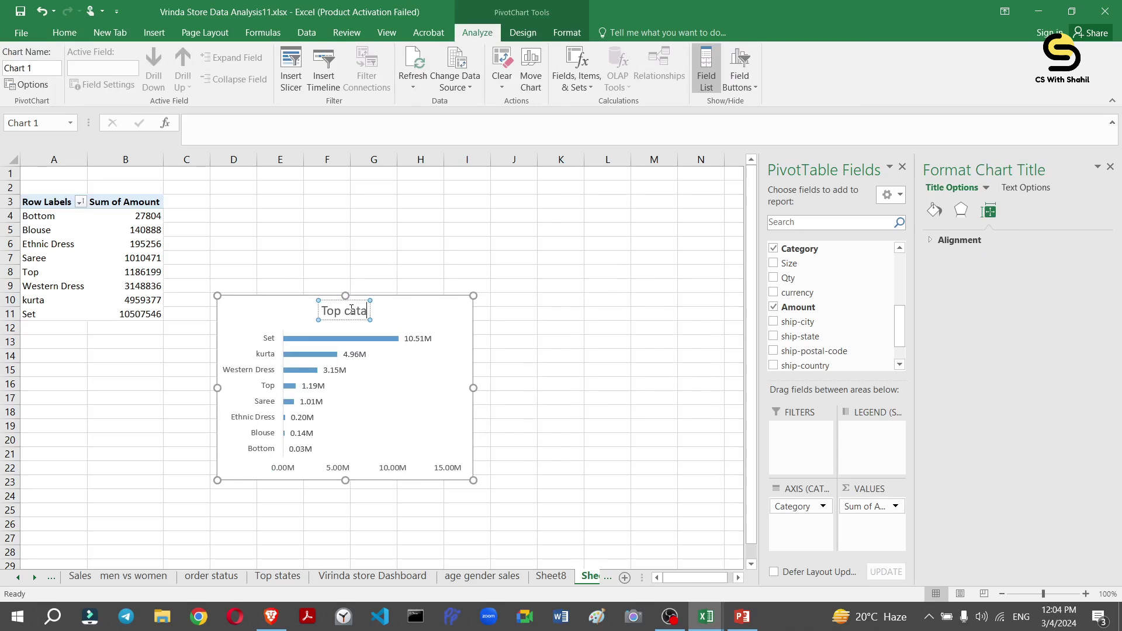
type("gor")
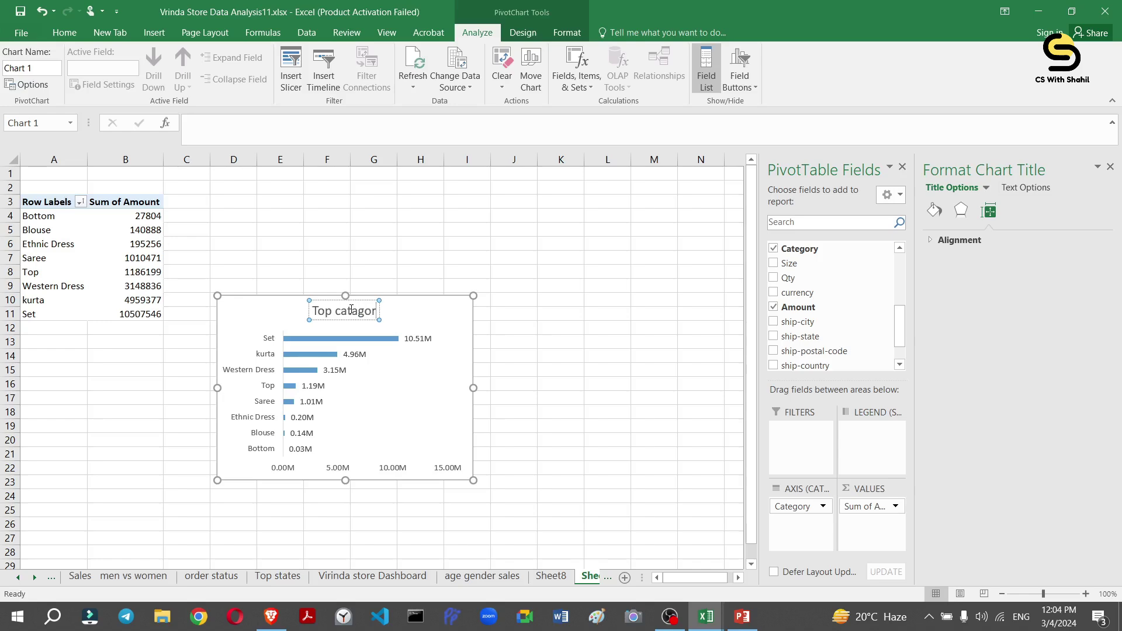
type("y")
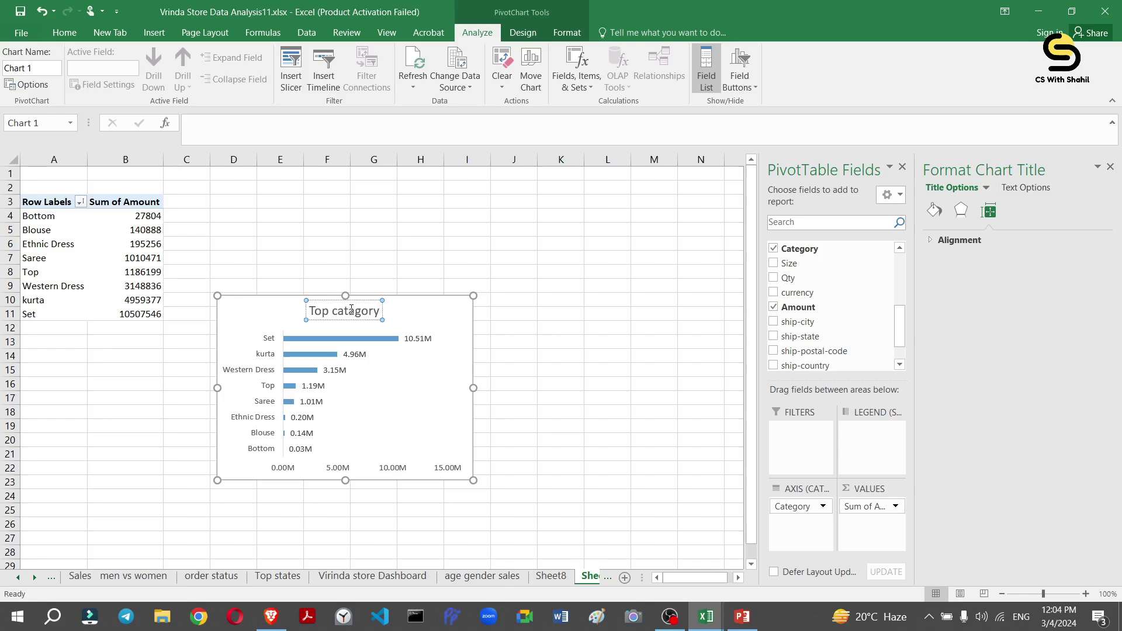
key("Return")
key("BackSpace")
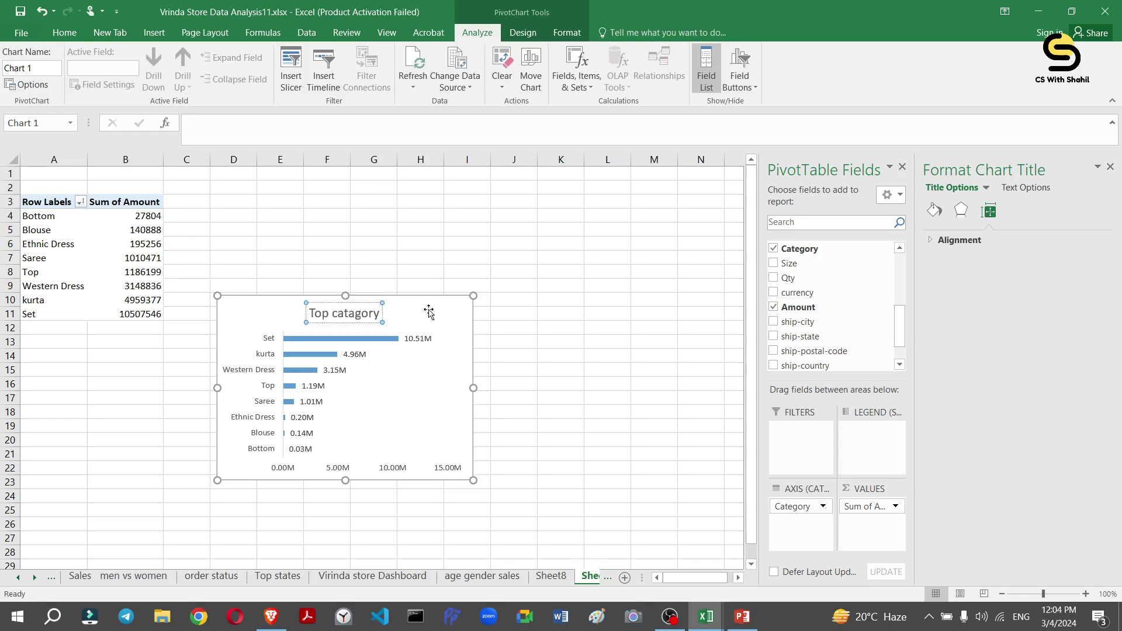
Check the Sample Questions slide in PowerPoint, then return to the Excel workbook and deselect the chart.
key("alt+Tab")
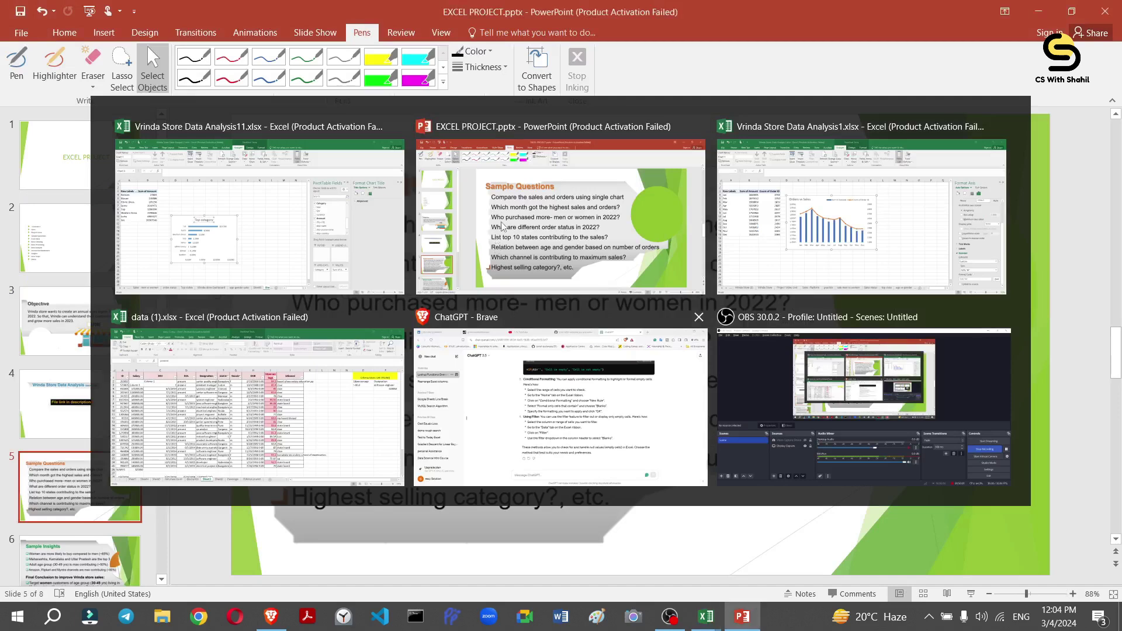
key("alt+Tab")
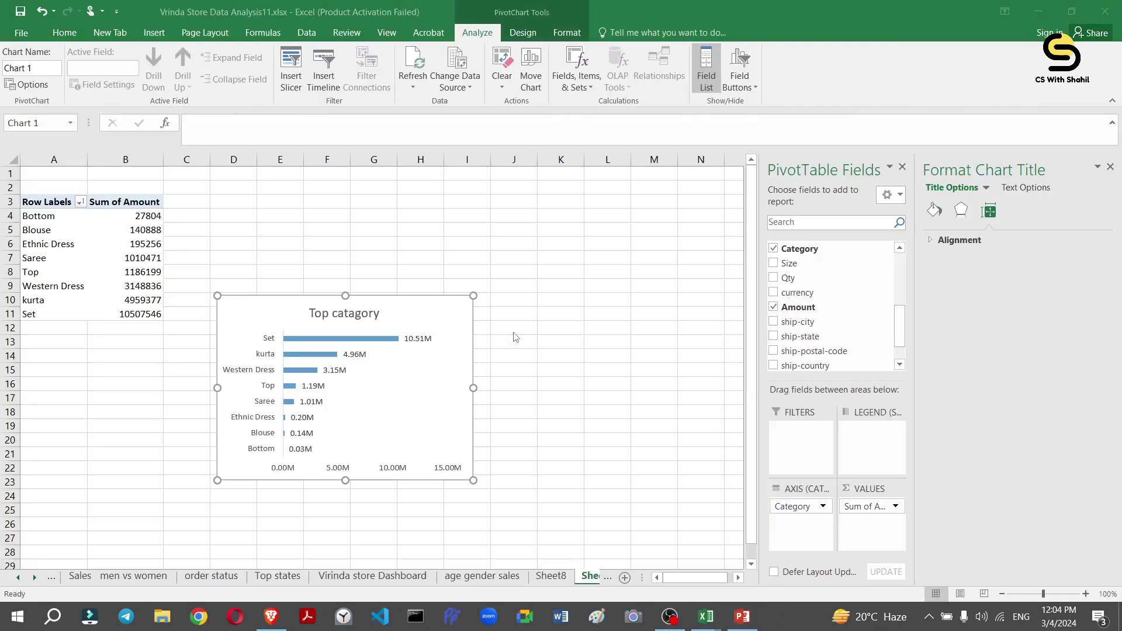
left_click(556, 383)
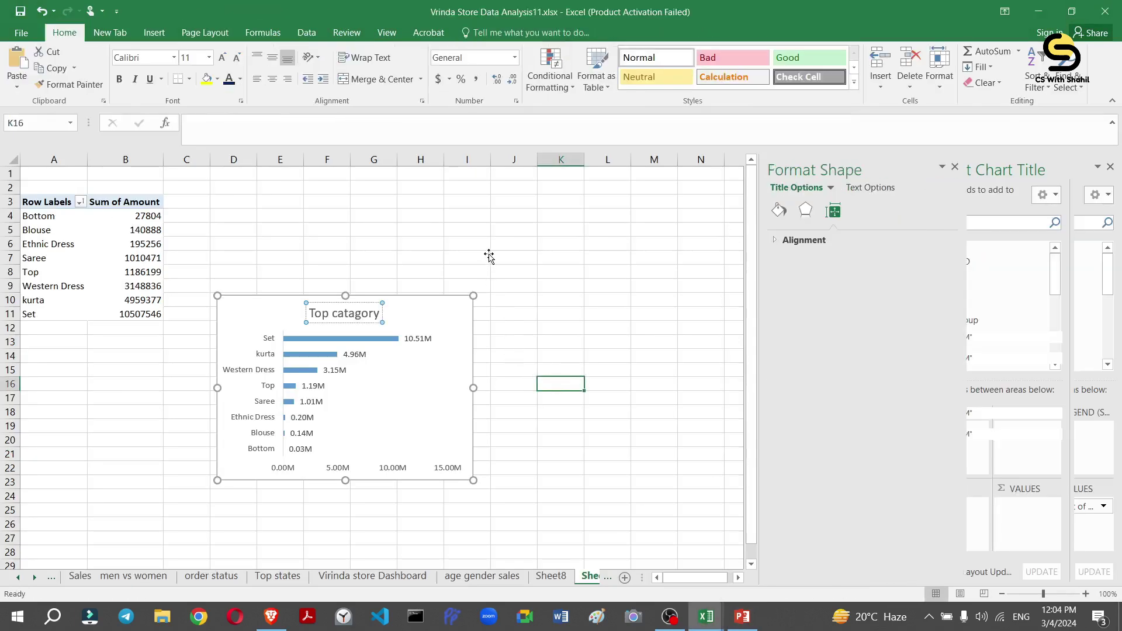
left_click(424, 283)
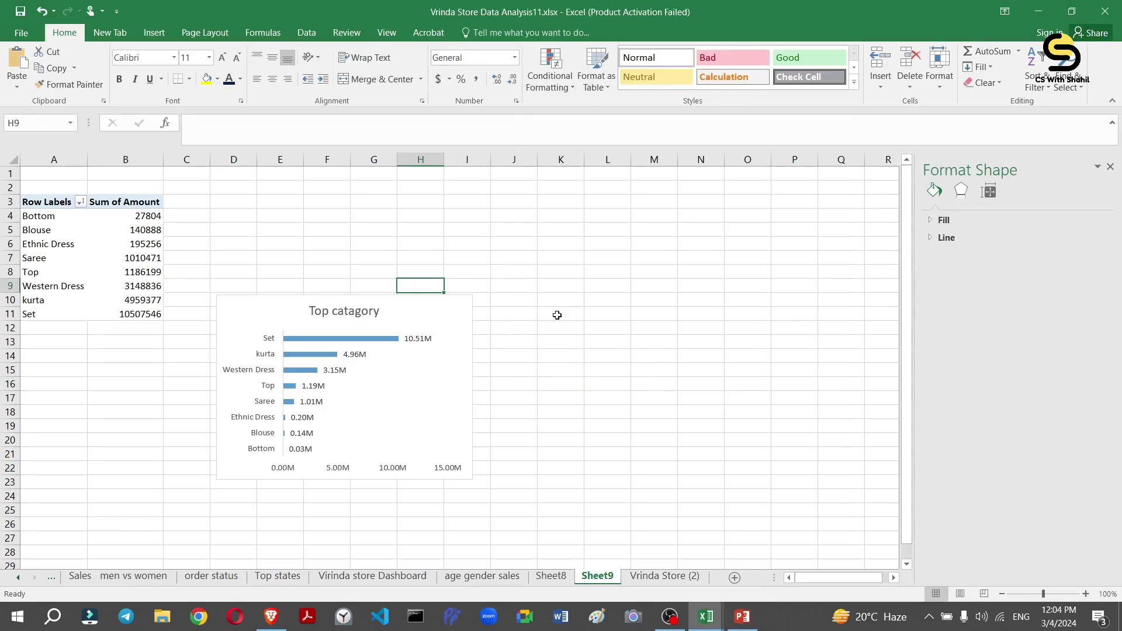
Rename the category pivot sheet, Sheet9, as "top catagory".
double_click(600, 578)
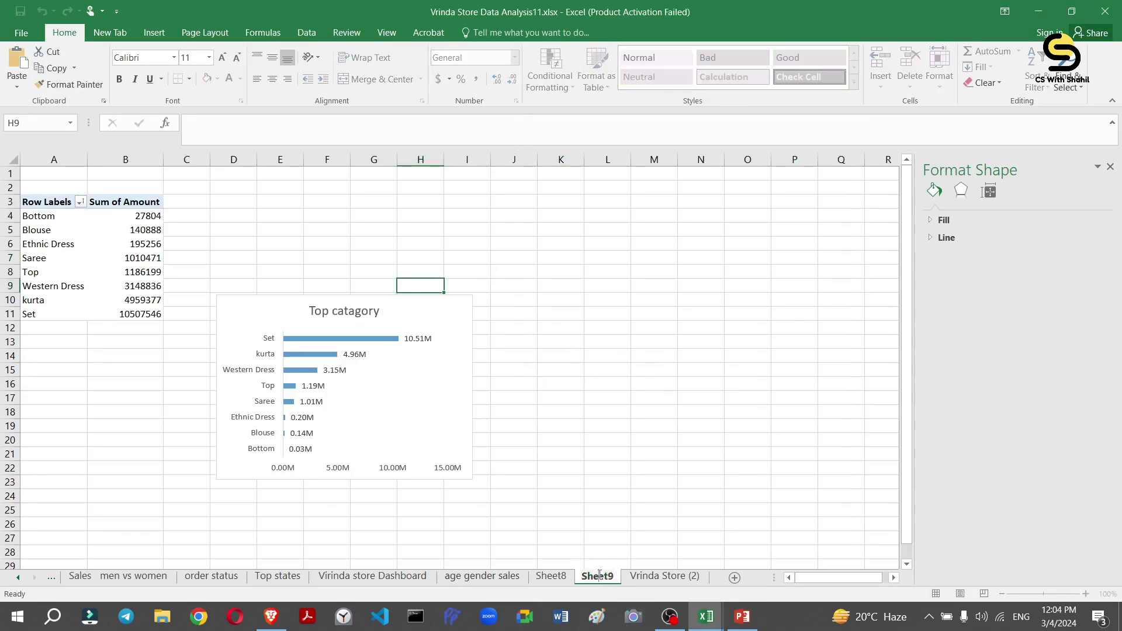
key("ctrl+a")
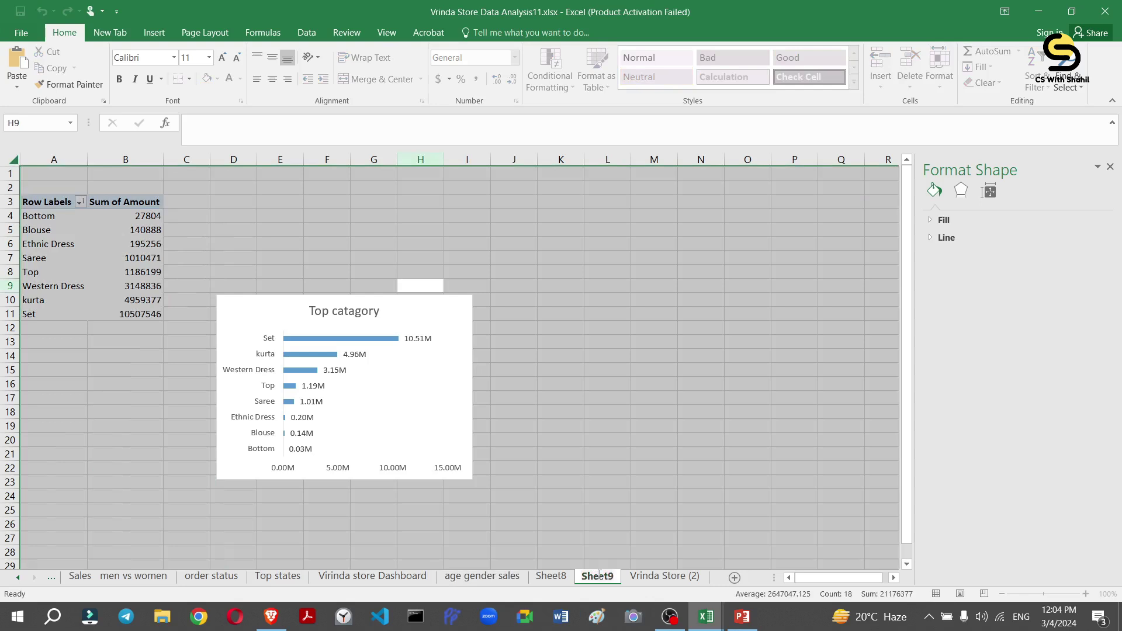
key("BackSpace")
key("BackSpace")
key("BackSpace")
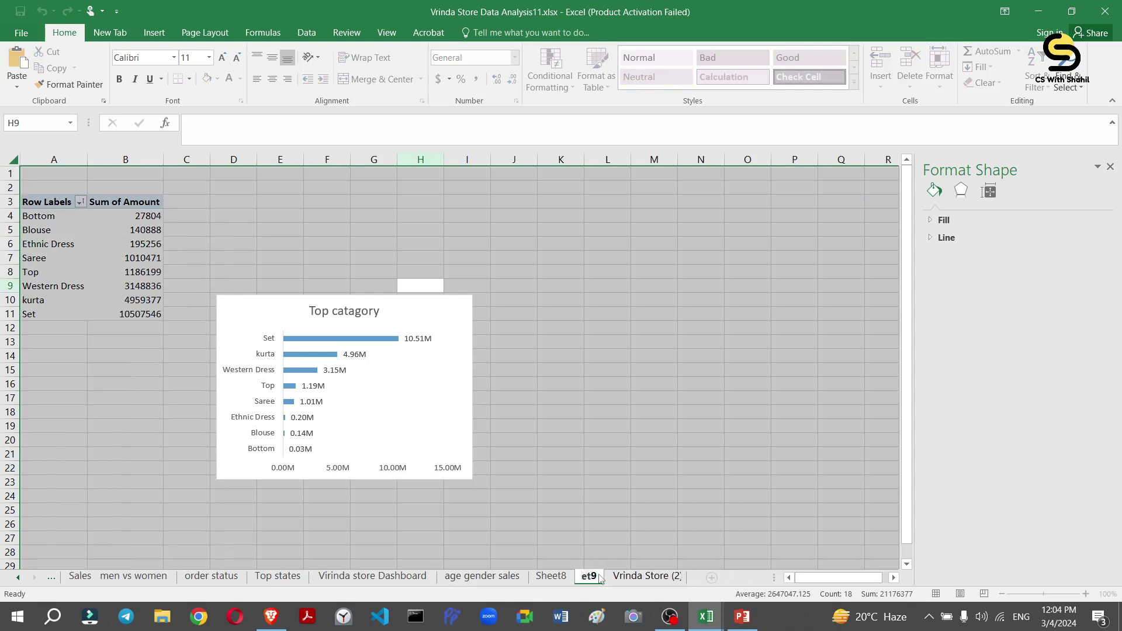
key("Delete")
key("Delete")
key("Delete")
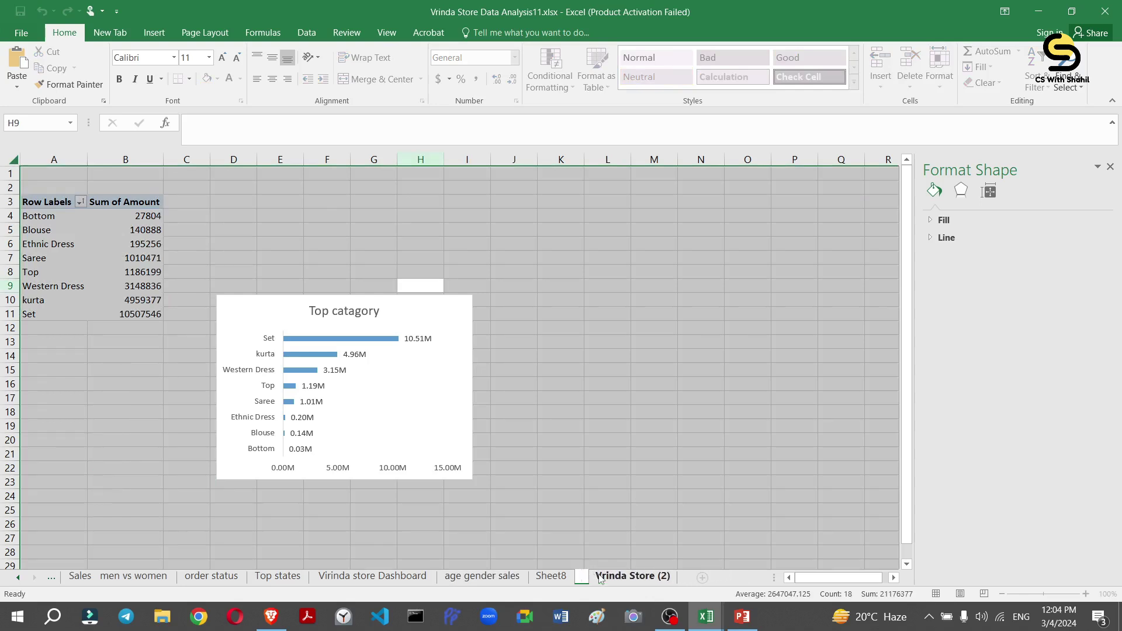
type("top cata")
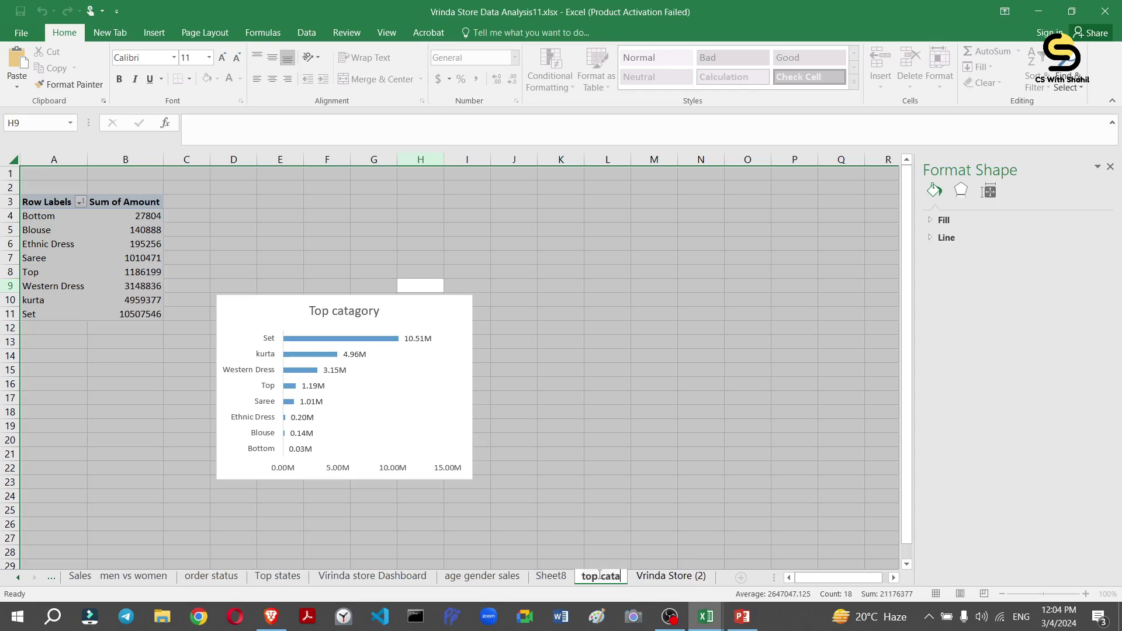
type("gory")
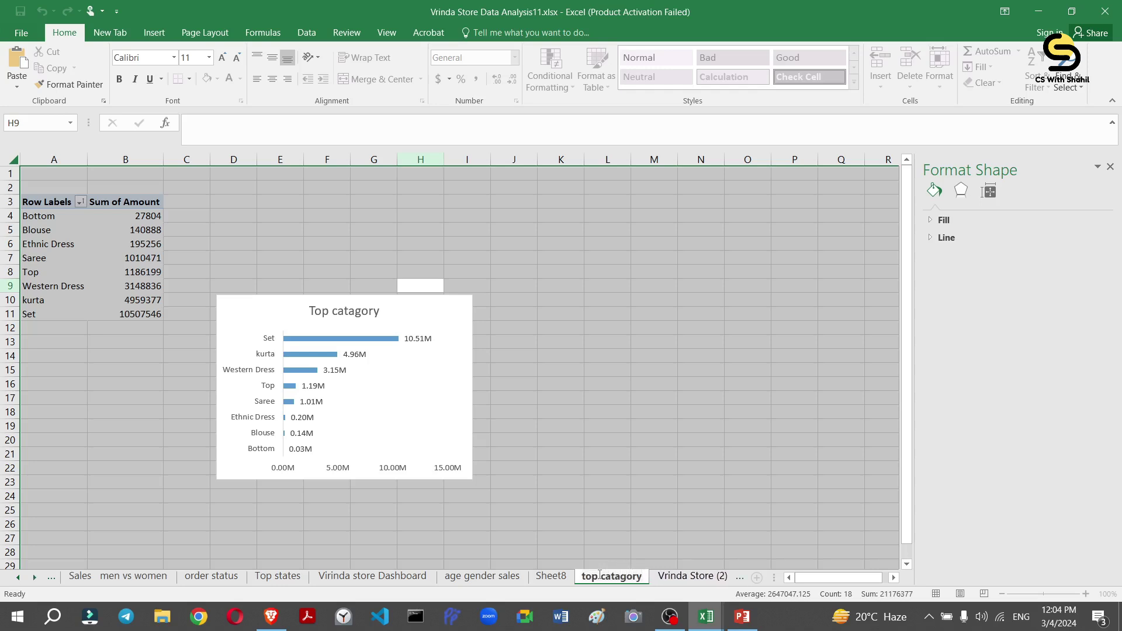
Rename the channel pivot sheet, Sheet8, as "sales channels" and close the Format Shape pane.
left_click(553, 578)
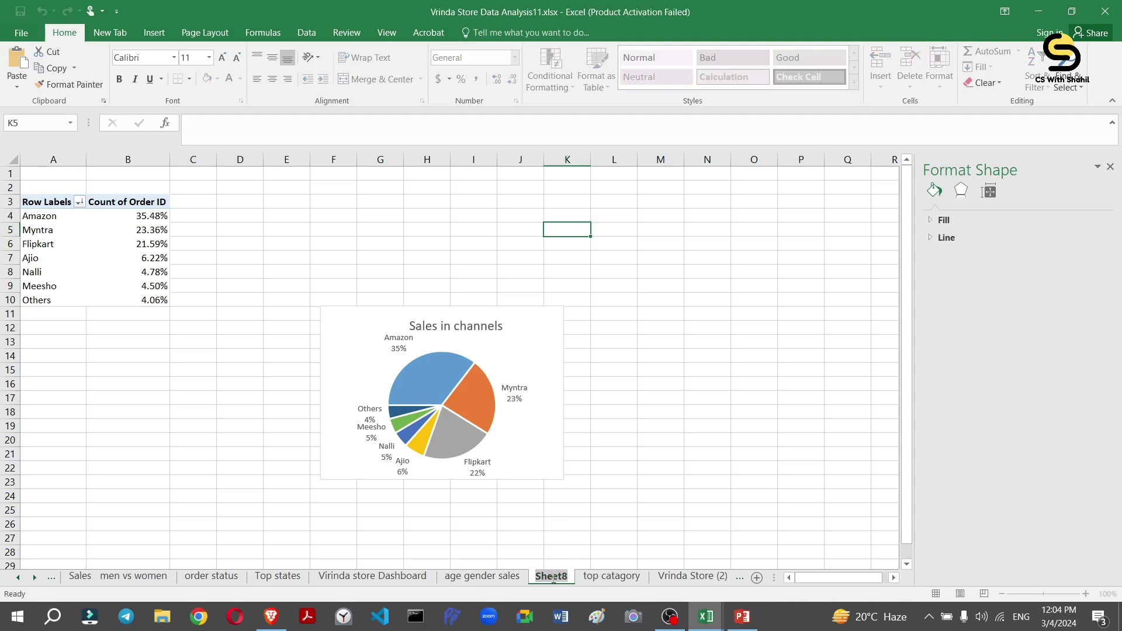
type("sales")
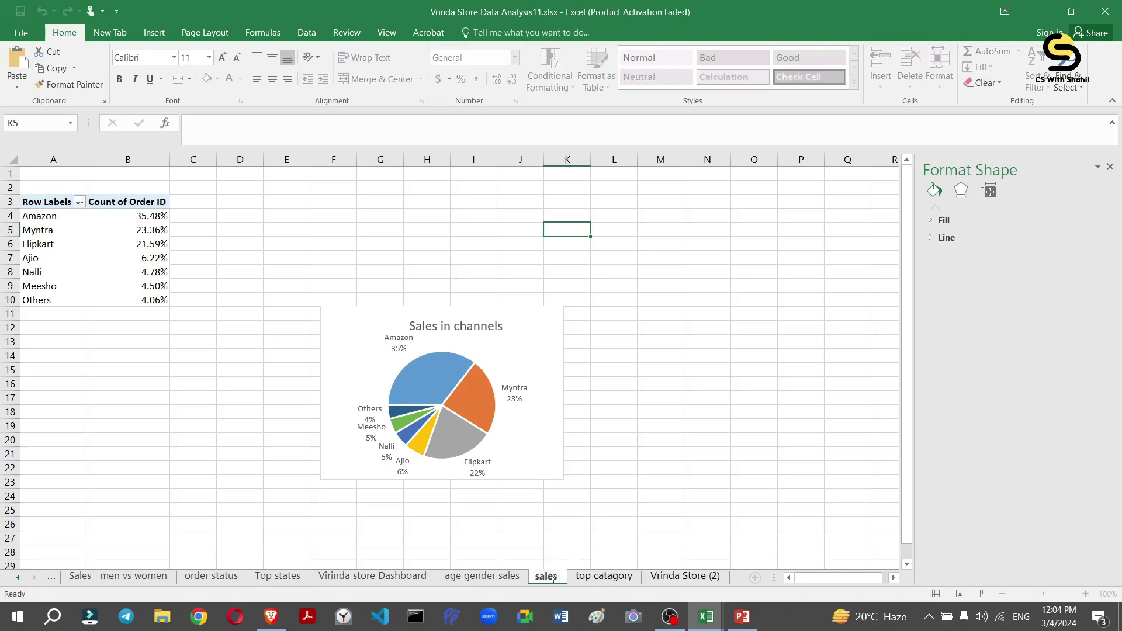
type(" chann")
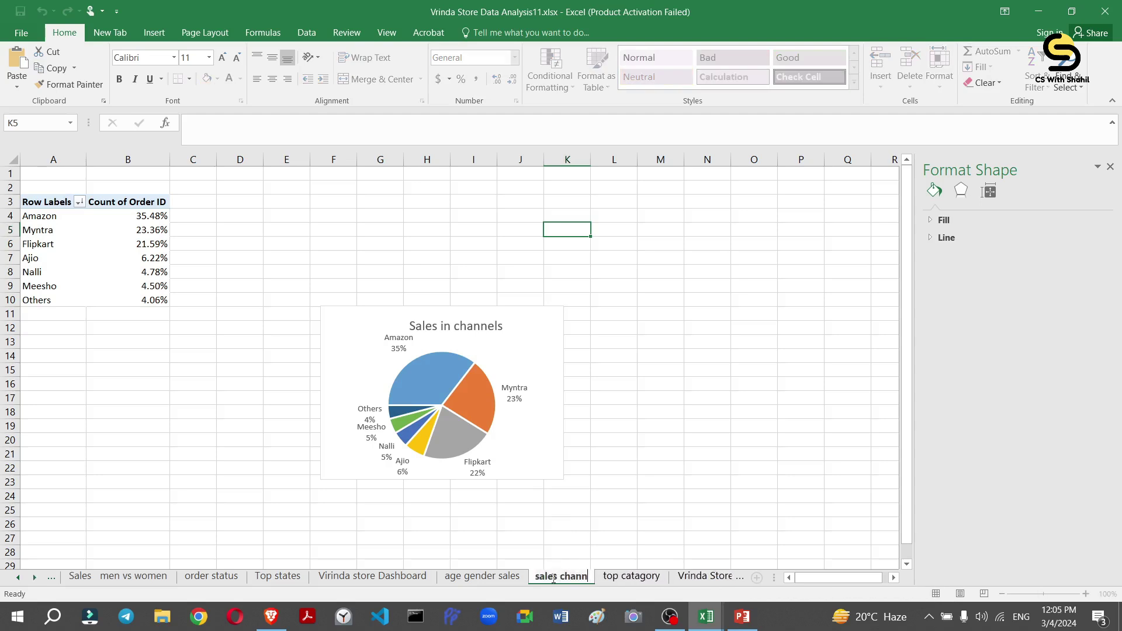
type("els")
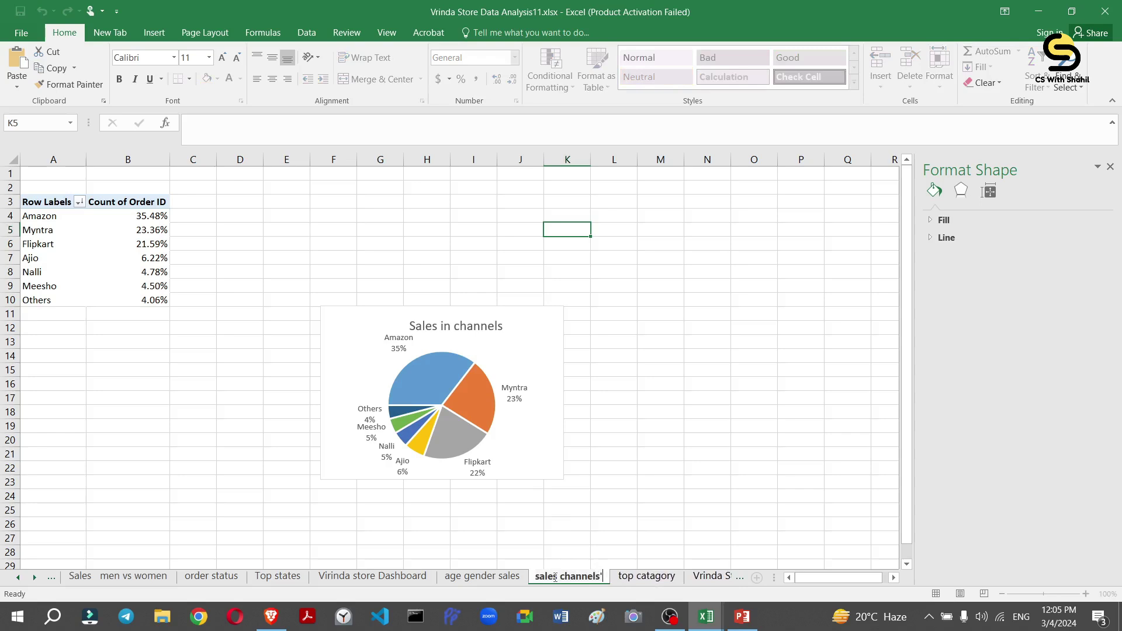
key("Return")
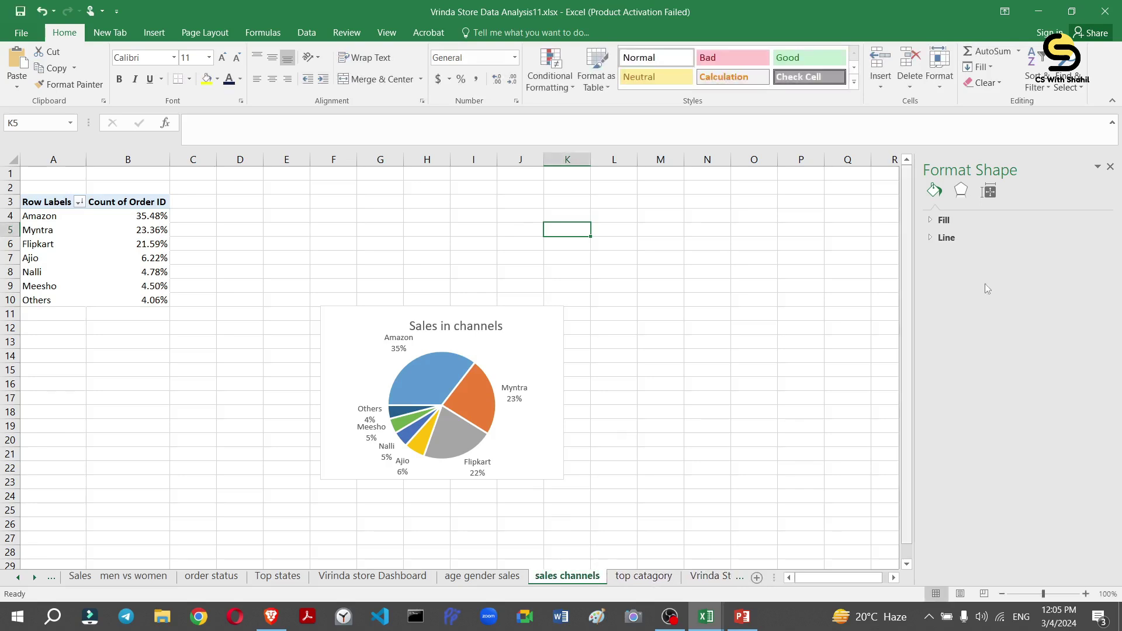
left_click(1110, 167)
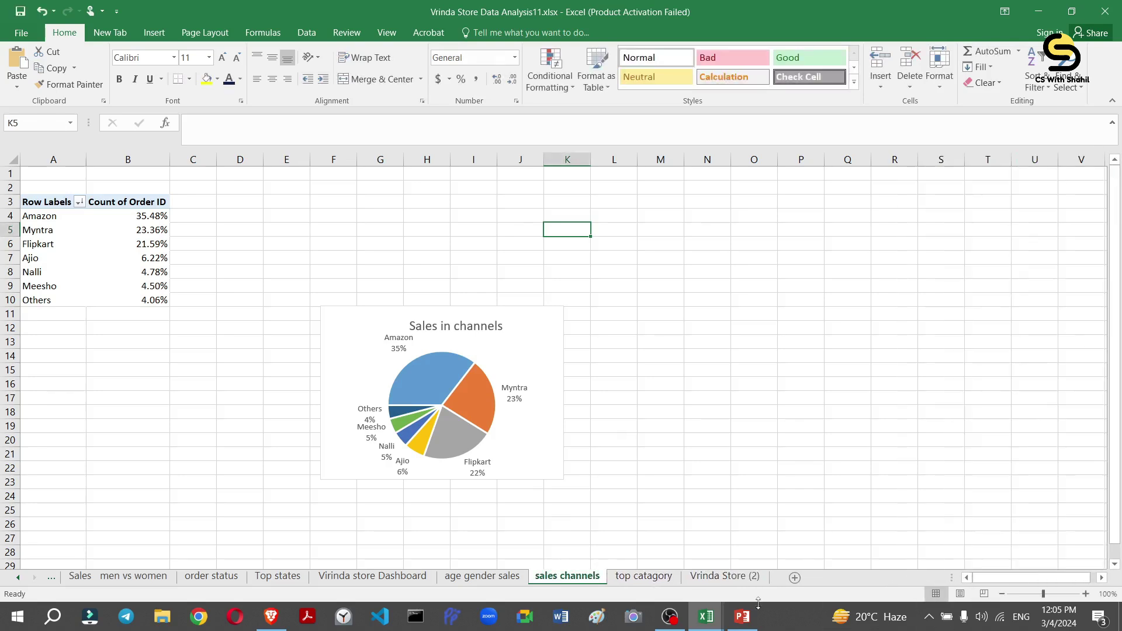
Move the Virinda store Dashboard sheet to the front of the workbook, before month sales.
left_click(359, 577)
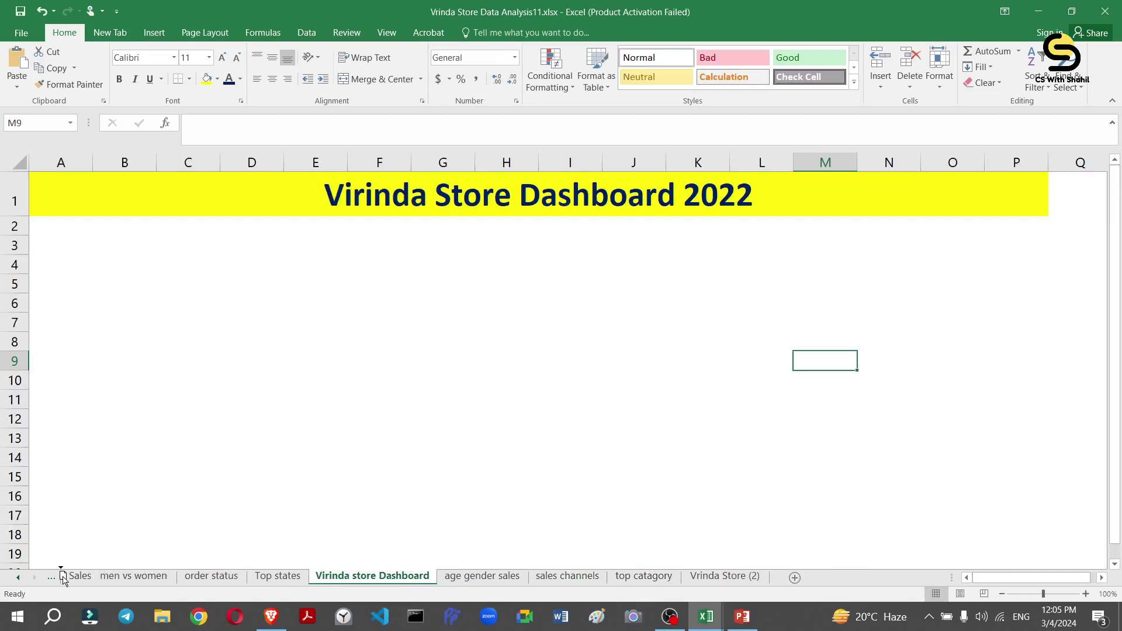
left_click(52, 578)
mouse_move(52, 579)
left_mouse_down()
mouse_move(24, 585)
mouse_move(63, 582)
left_mouse_up()
scroll(619, 429, "up", 2)
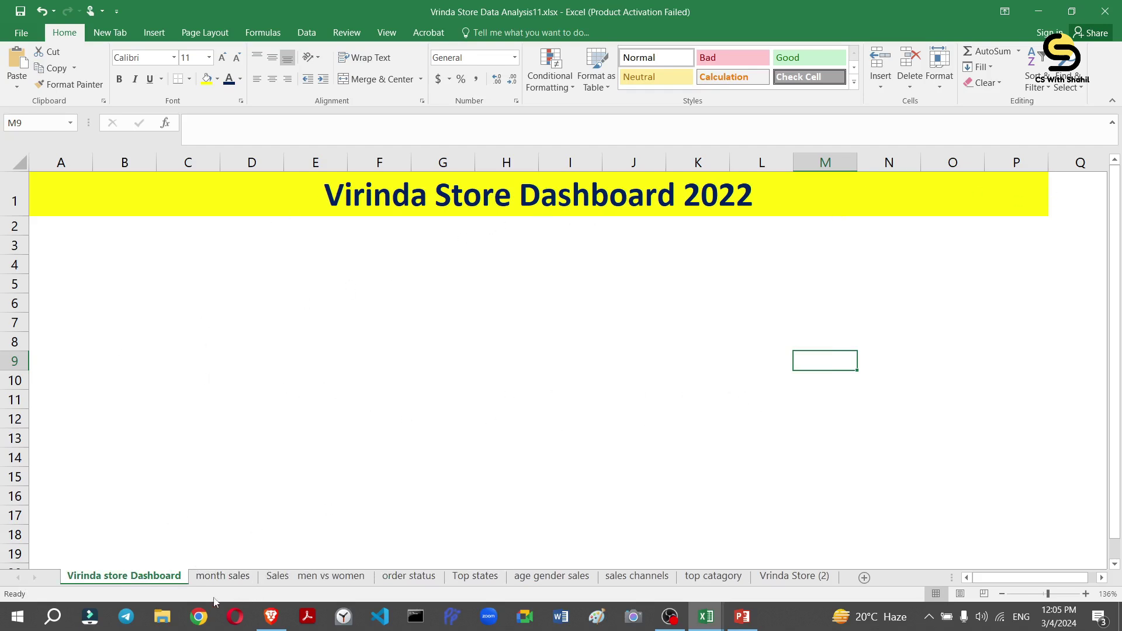
Copy the month sales combo chart onto the dashboard, place it directly under the title, and shrink it to end around column G, row 12.
left_click(223, 577)
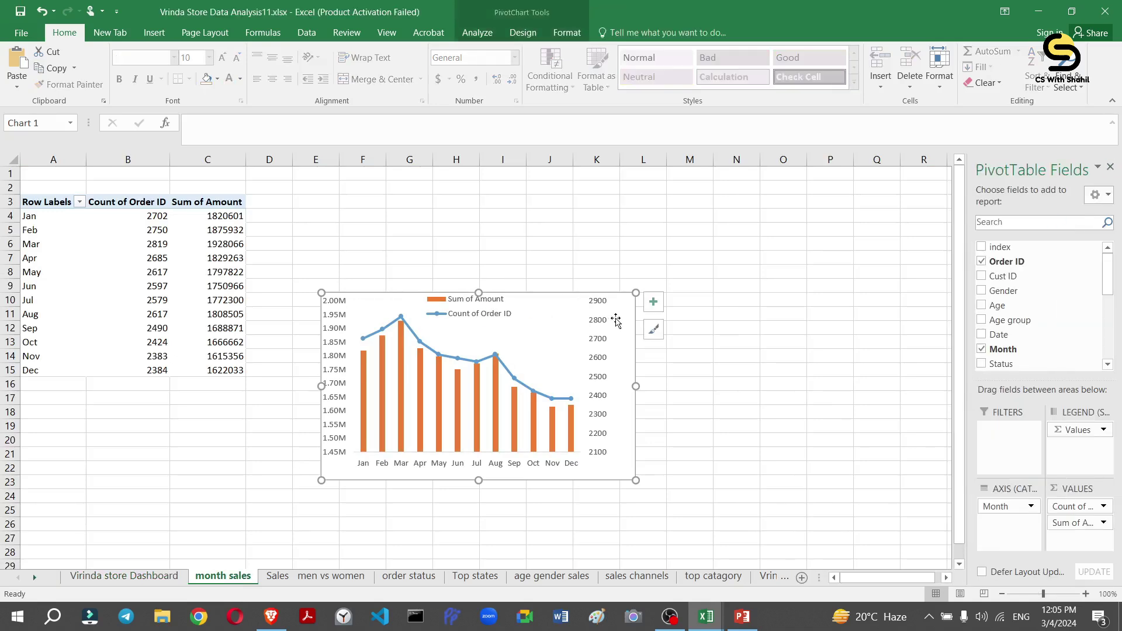
left_click(133, 577)
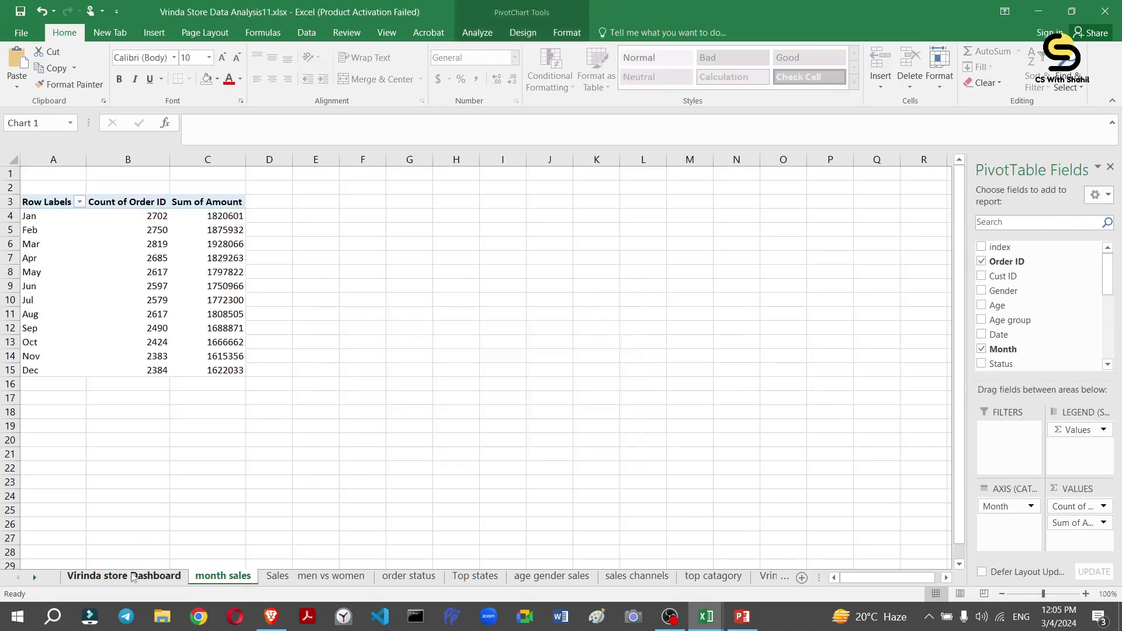
key("ctrl+v")
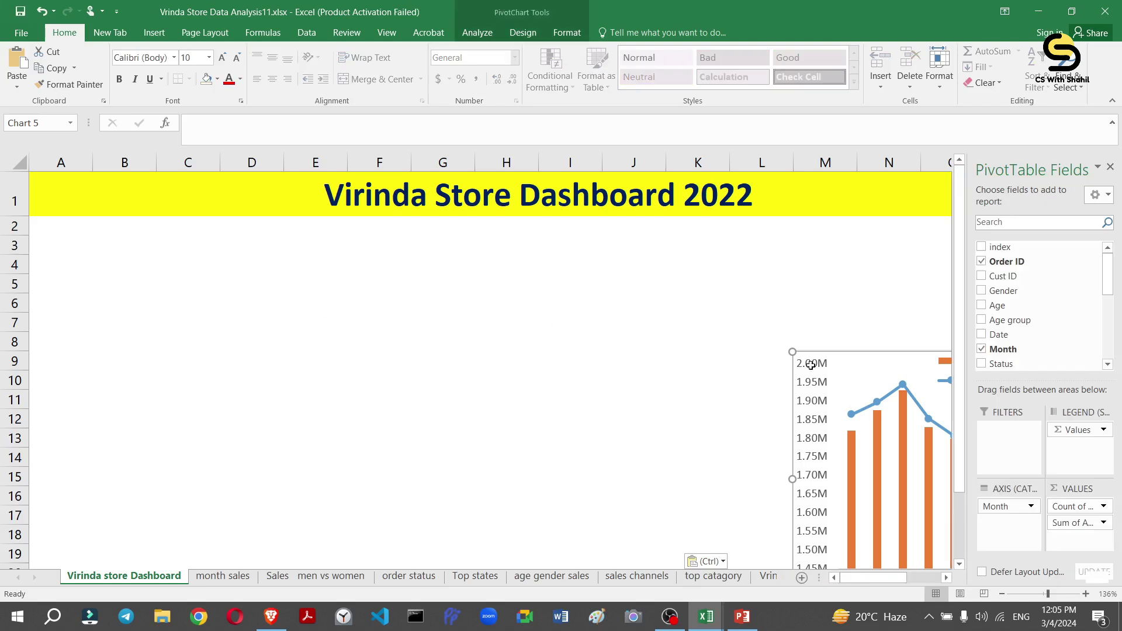
left_click(844, 367)
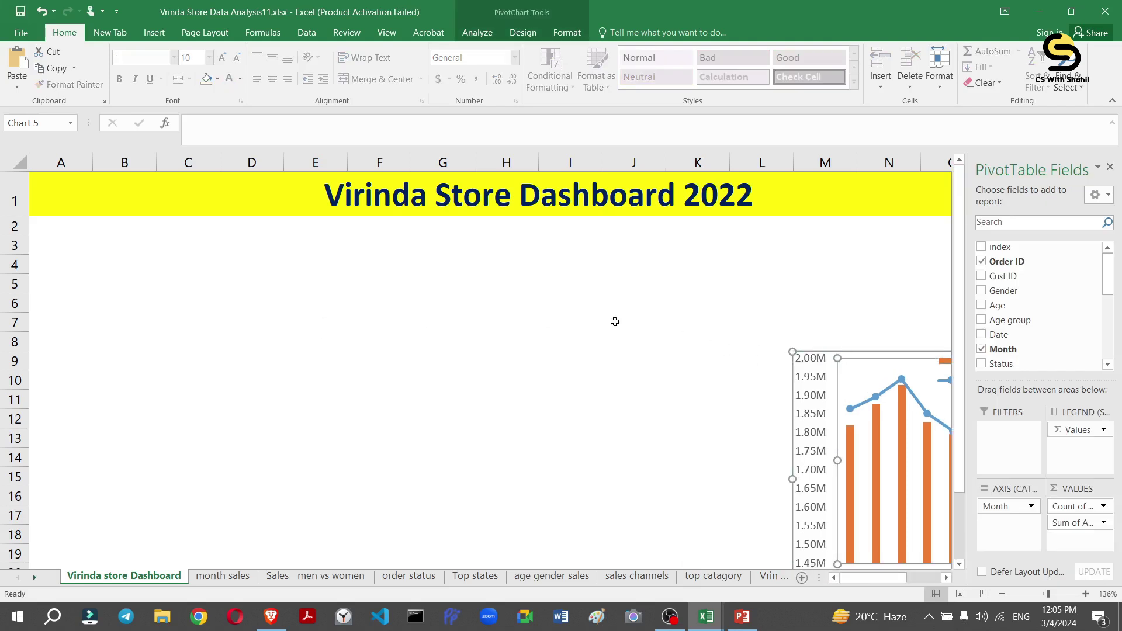
left_click(798, 360)
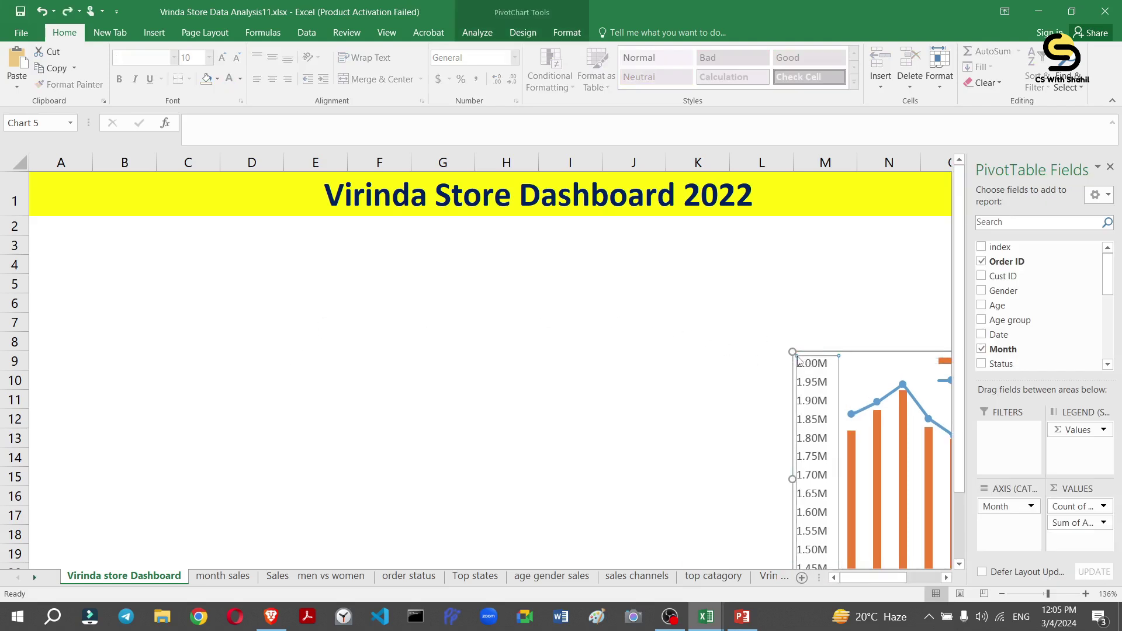
left_click(844, 363)
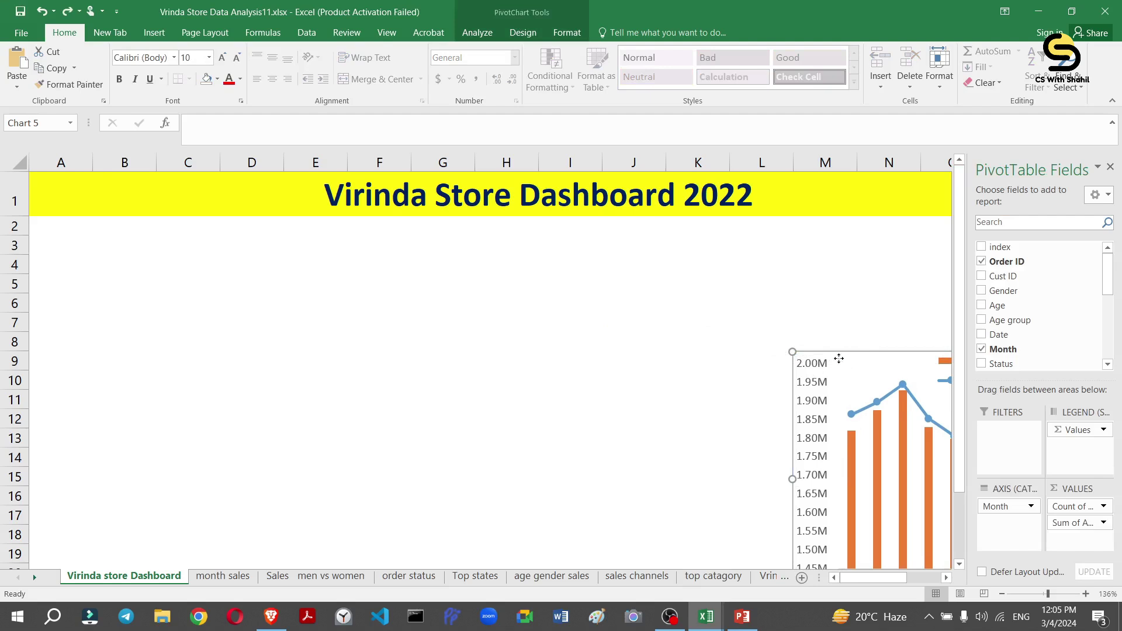
left_click_drag(845, 363, 203, 228)
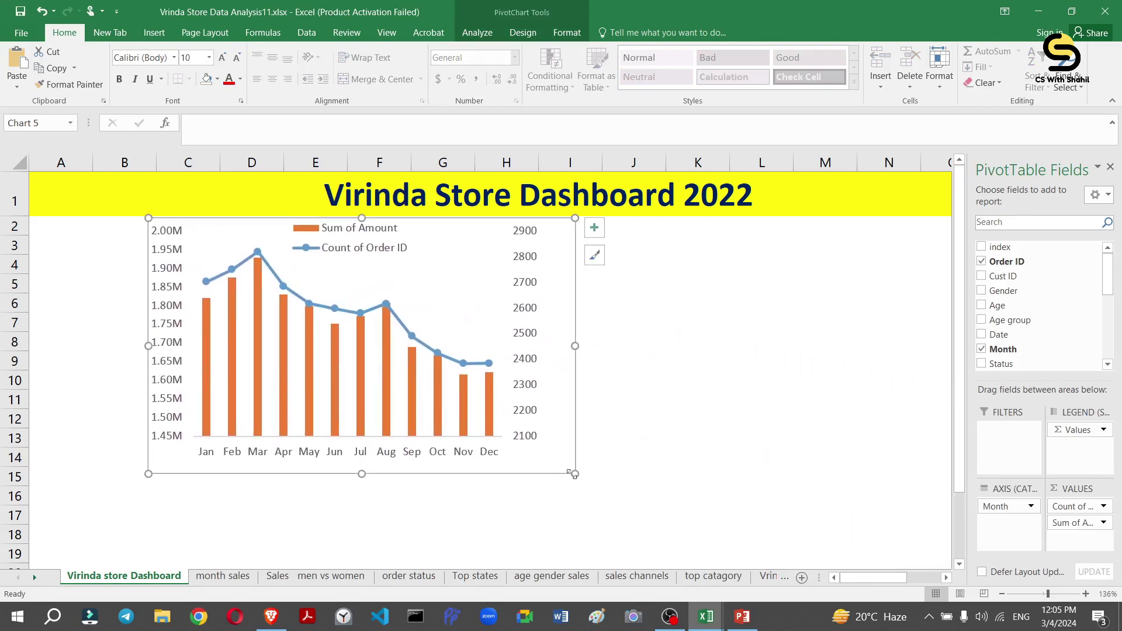
left_click_drag(575, 474, 444, 425)
Resize the monthly chart's legend and shift it toward the secondary axis, with its two entries stacked, and deselect the chart.
left_click(266, 242)
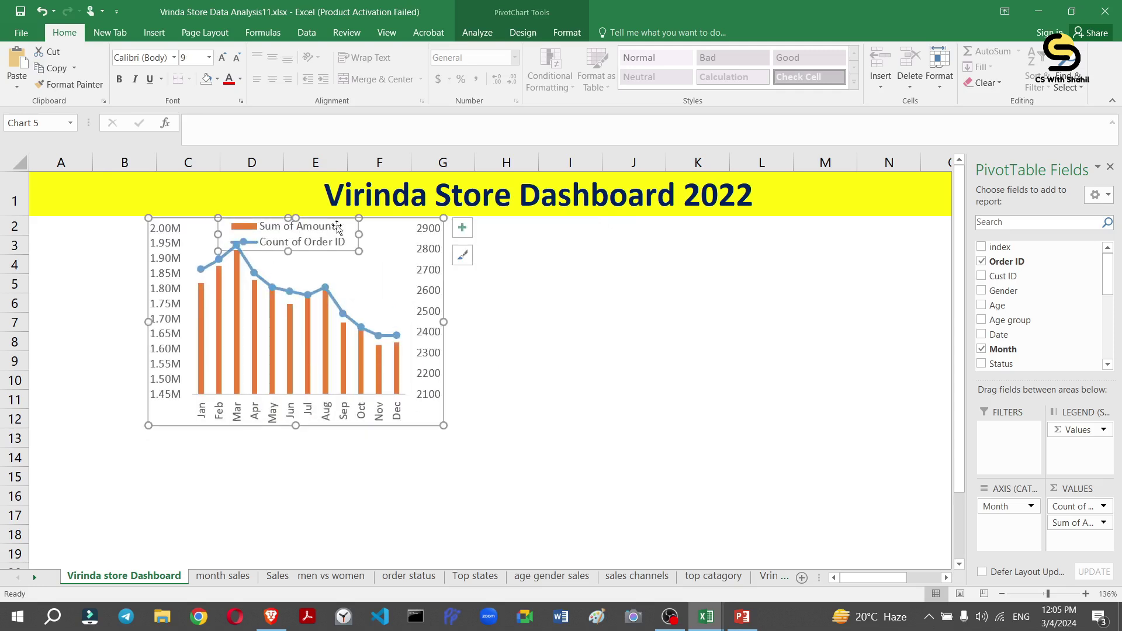
left_click_drag(359, 233, 437, 235)
left_click_drag(220, 230, 180, 233)
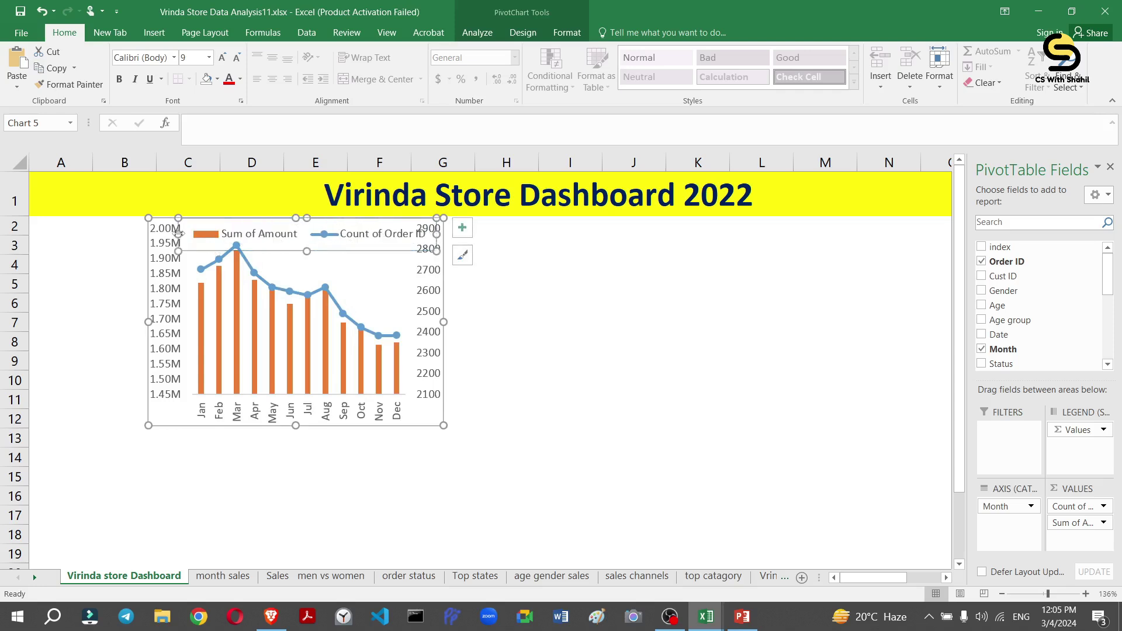
left_click_drag(333, 242, 321, 242)
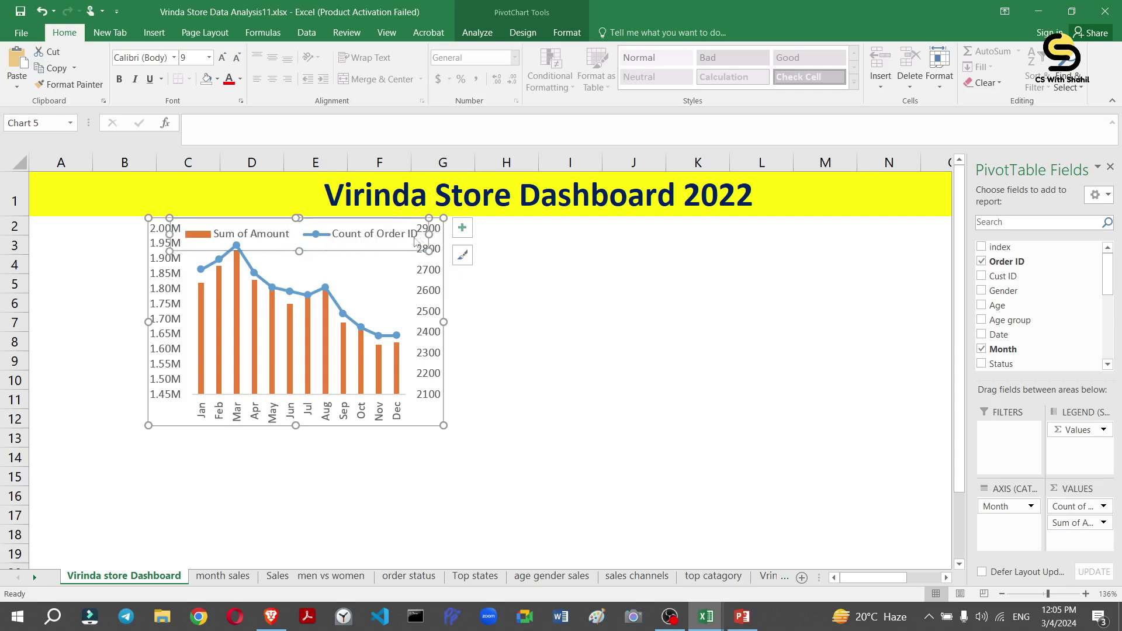
left_click_drag(429, 235, 409, 235)
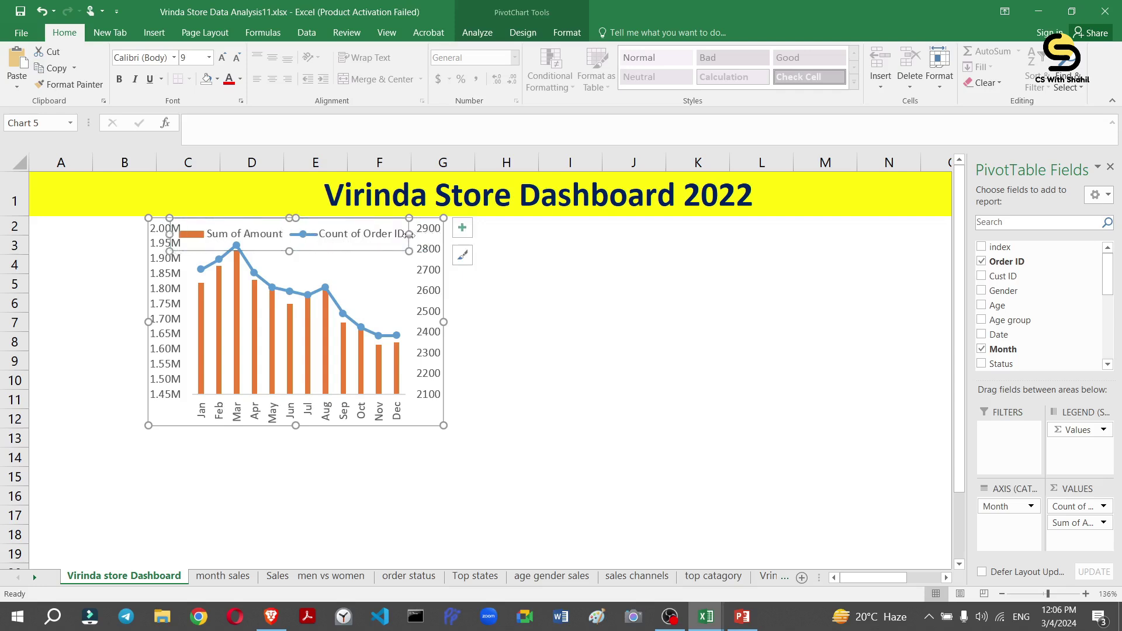
left_click_drag(169, 218, 187, 222)
left_click(297, 229)
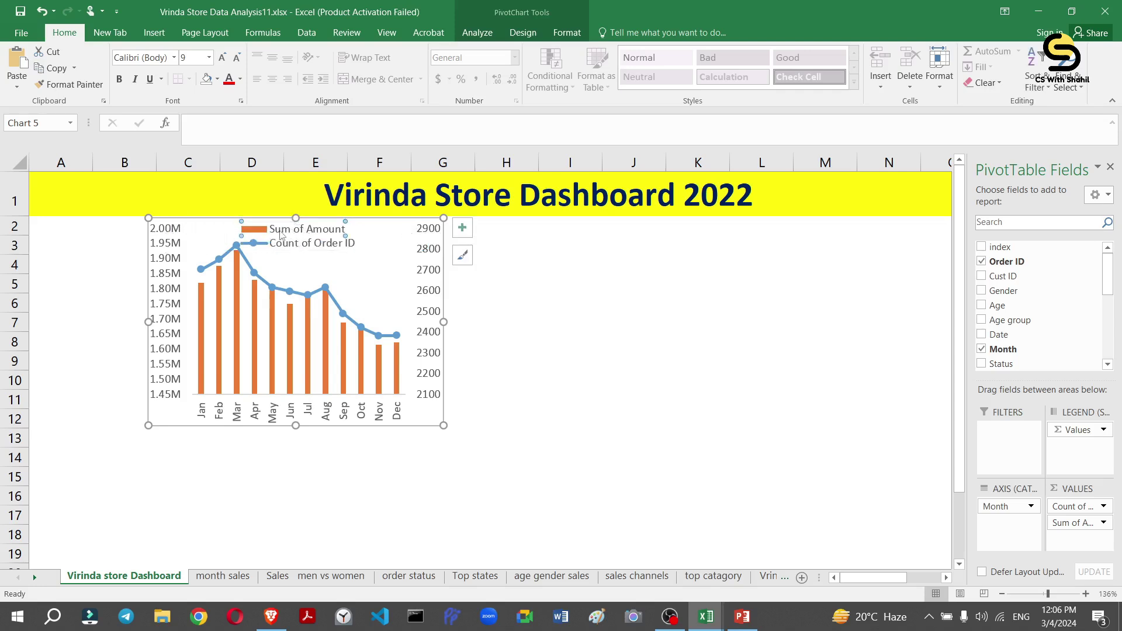
left_click(358, 228)
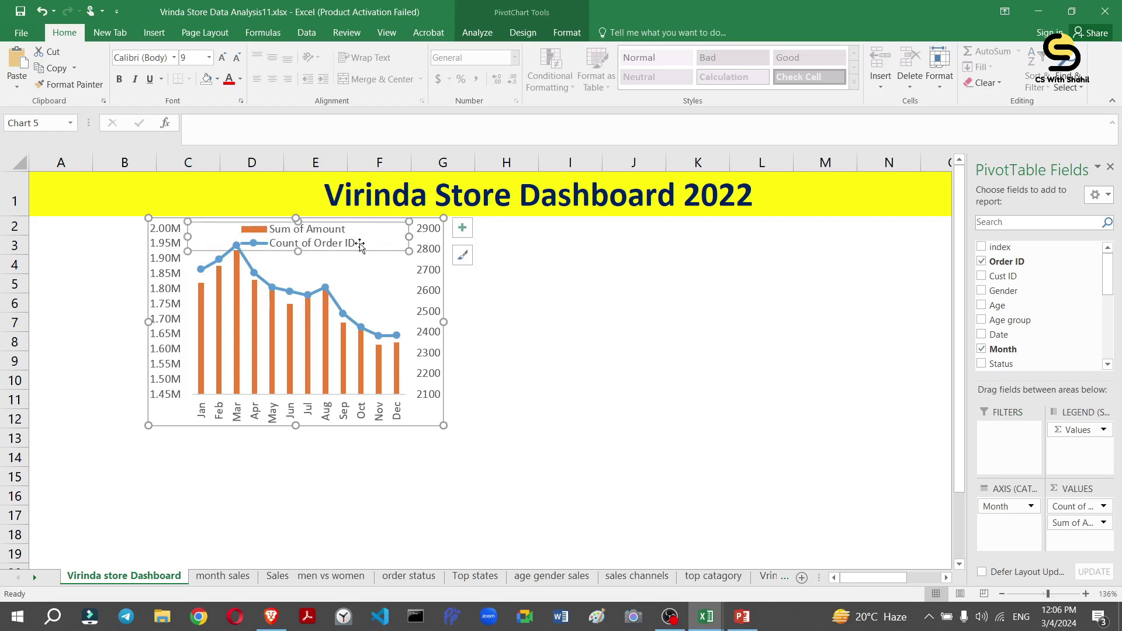
left_click_drag(393, 236, 417, 237)
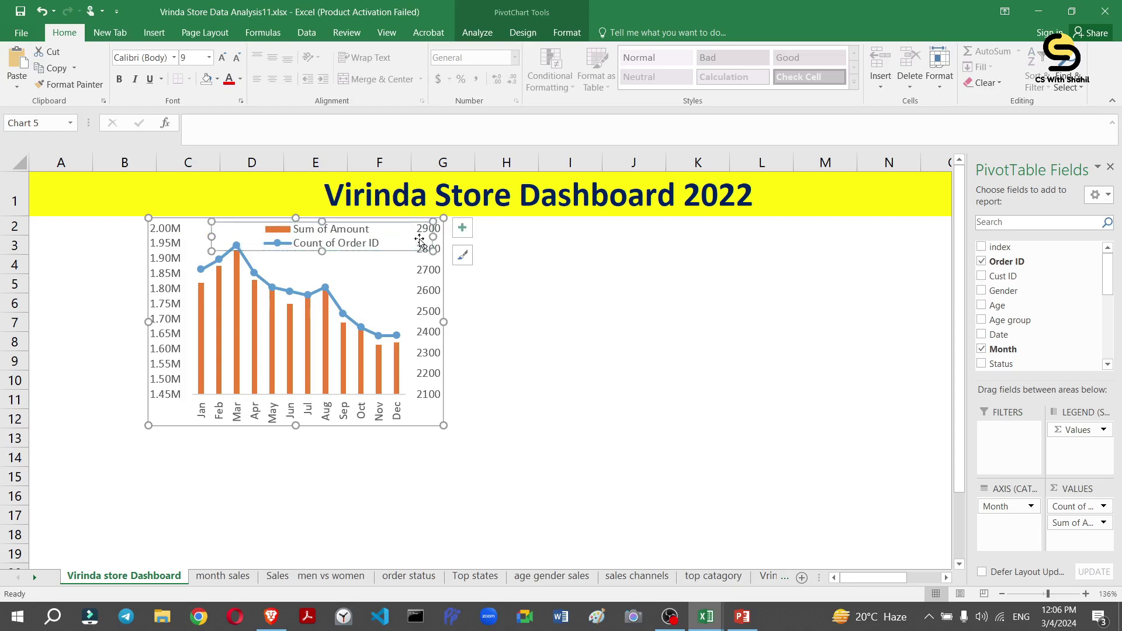
left_click(397, 287)
left_click(586, 310)
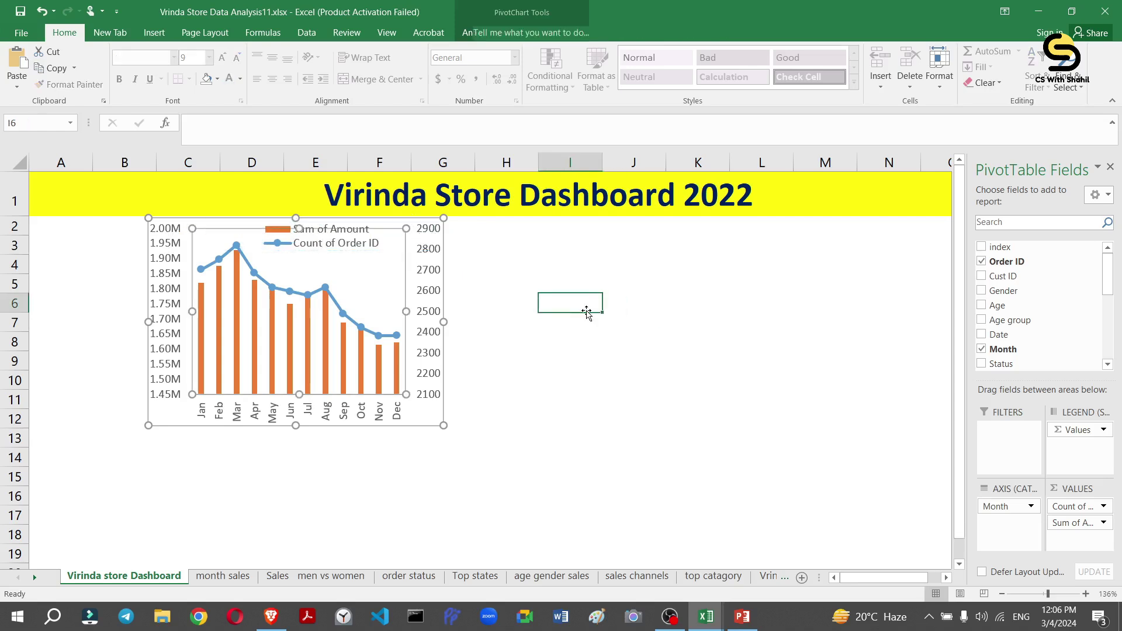
left_click(510, 316)
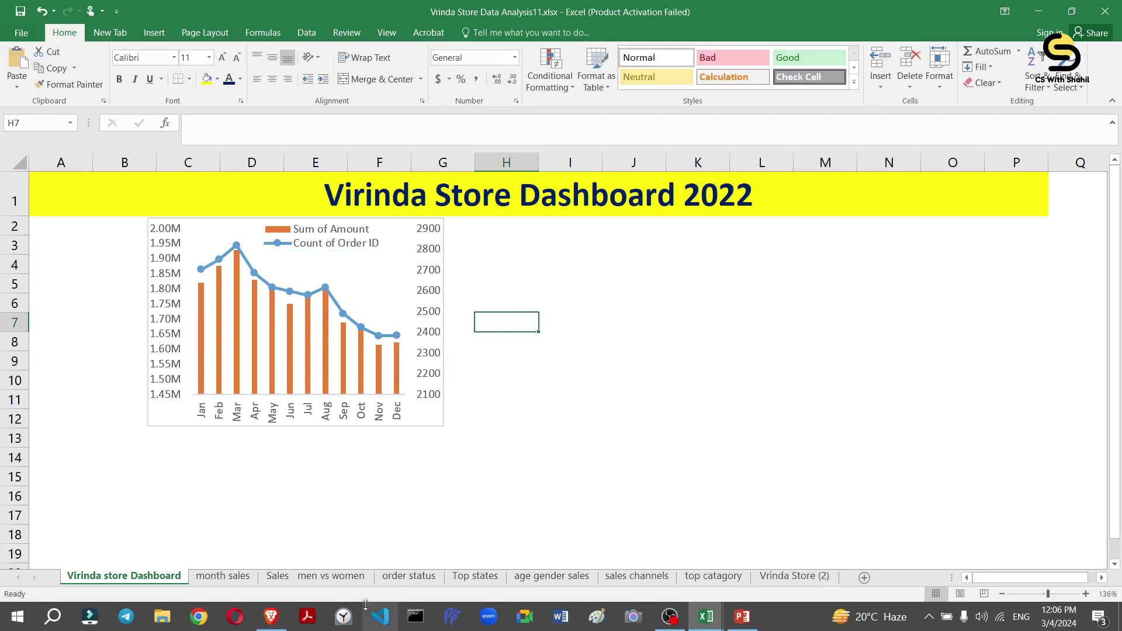
Copy the "Sales : men vs women" pie chart onto the dashboard beside the monthly chart and shrink it to the same height.
left_click(281, 576)
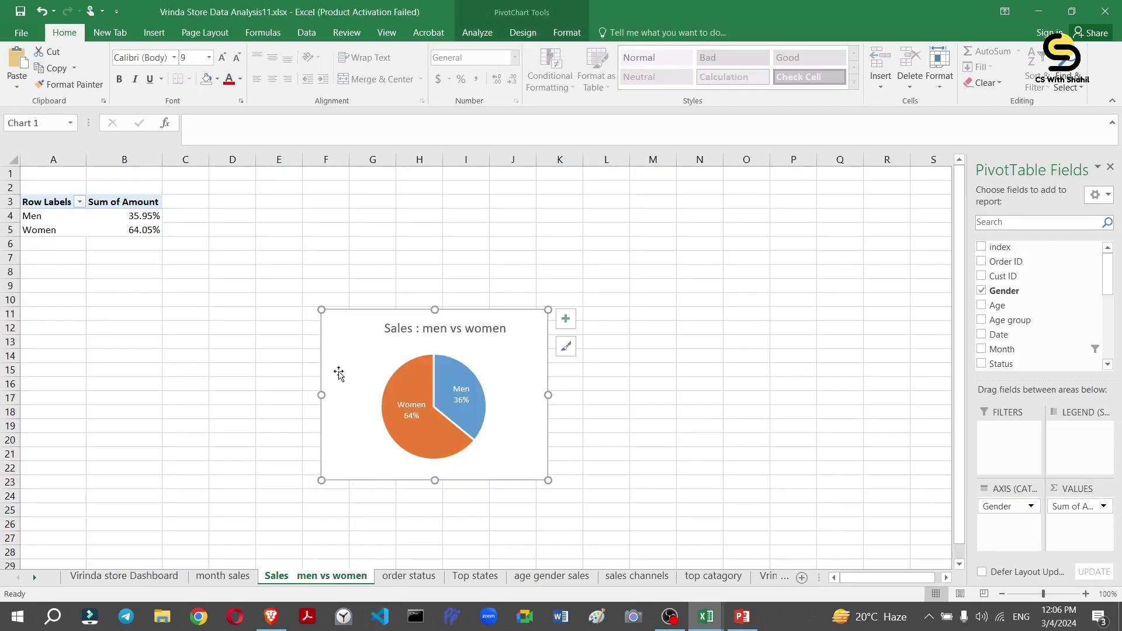
left_click(148, 575)
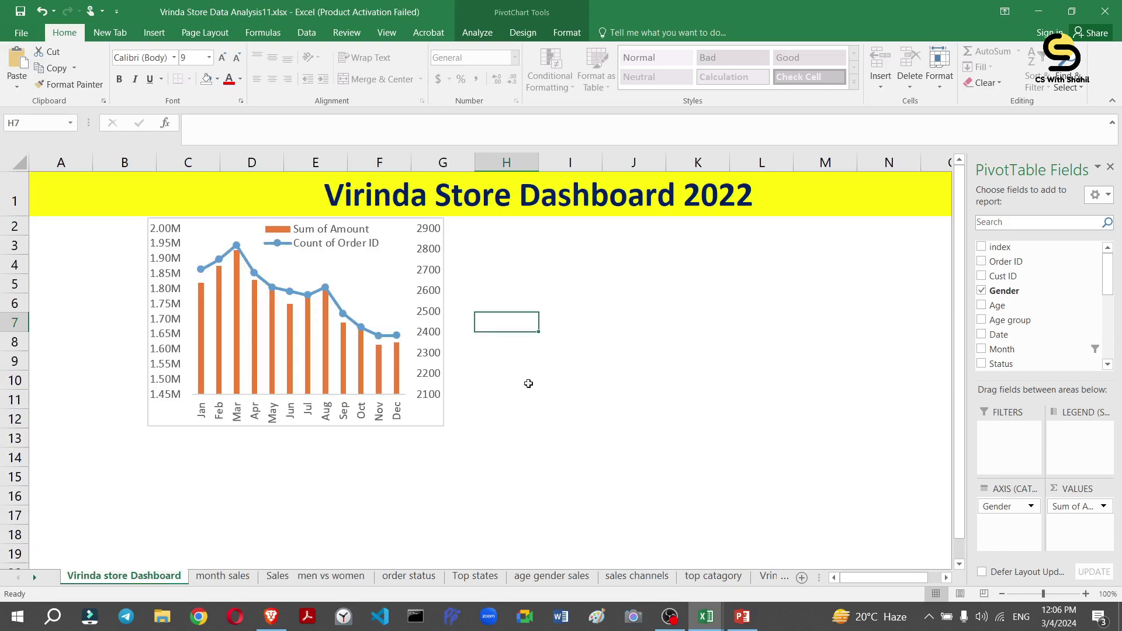
key("ctrl+v")
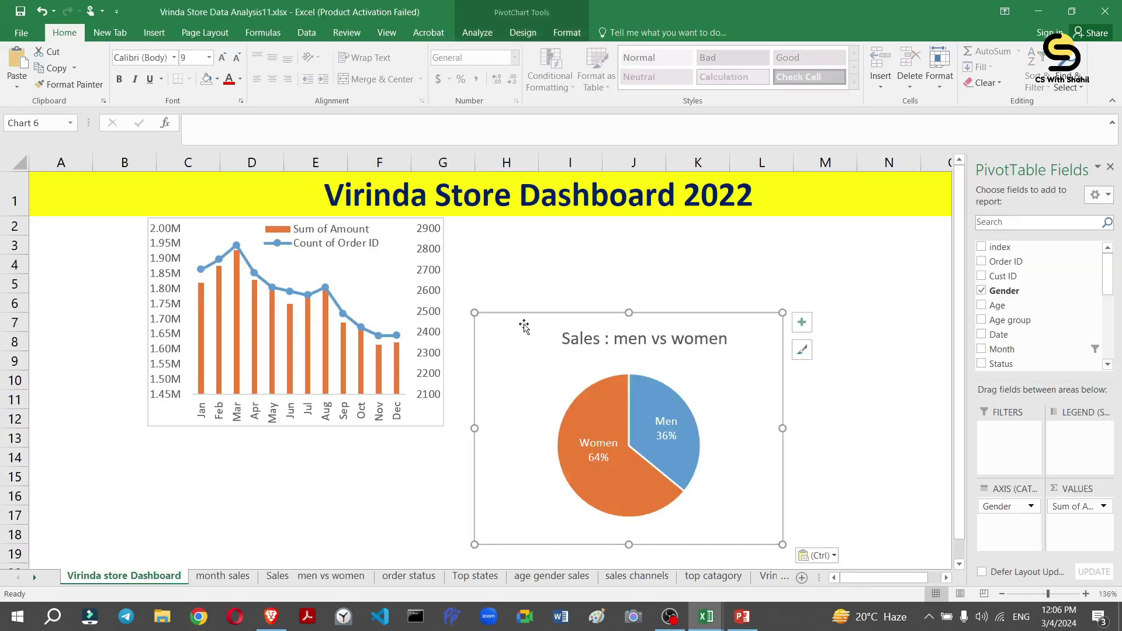
left_click_drag(525, 322, 494, 227)
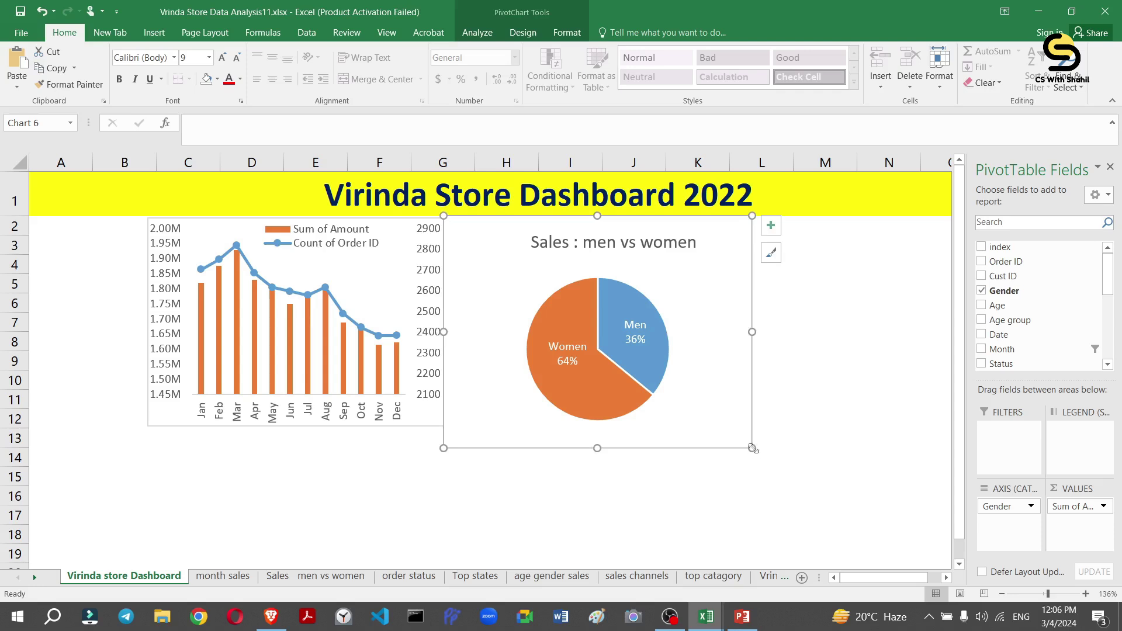
left_click_drag(753, 448, 631, 426)
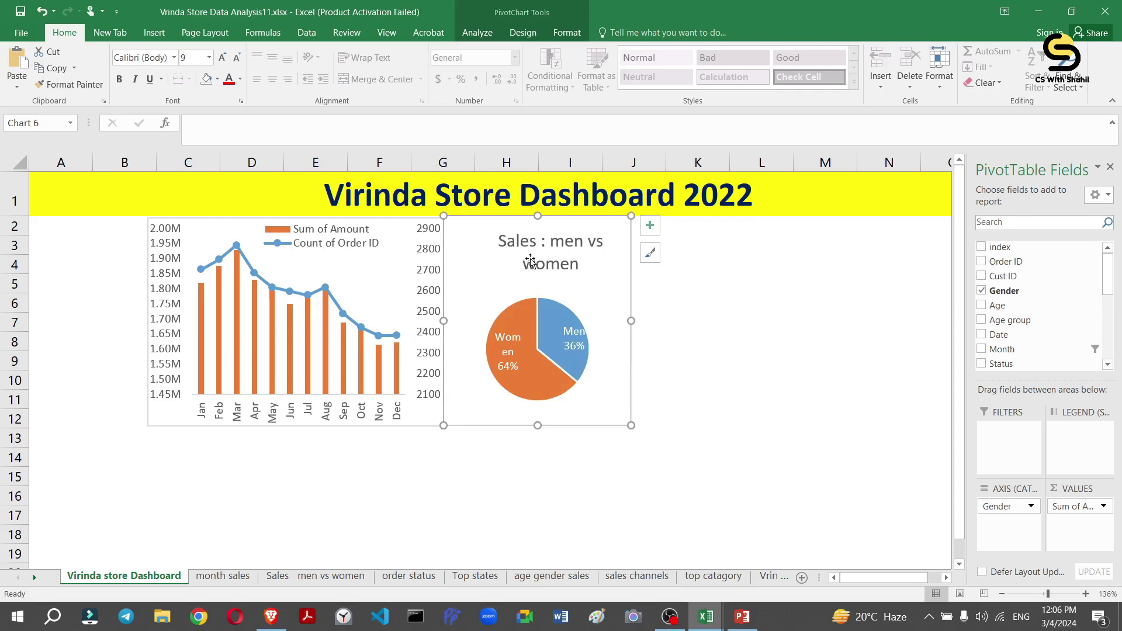
Center the men vs women chart's title above its pie, close the formatting pane, and deselect the chart.
double_click(518, 243)
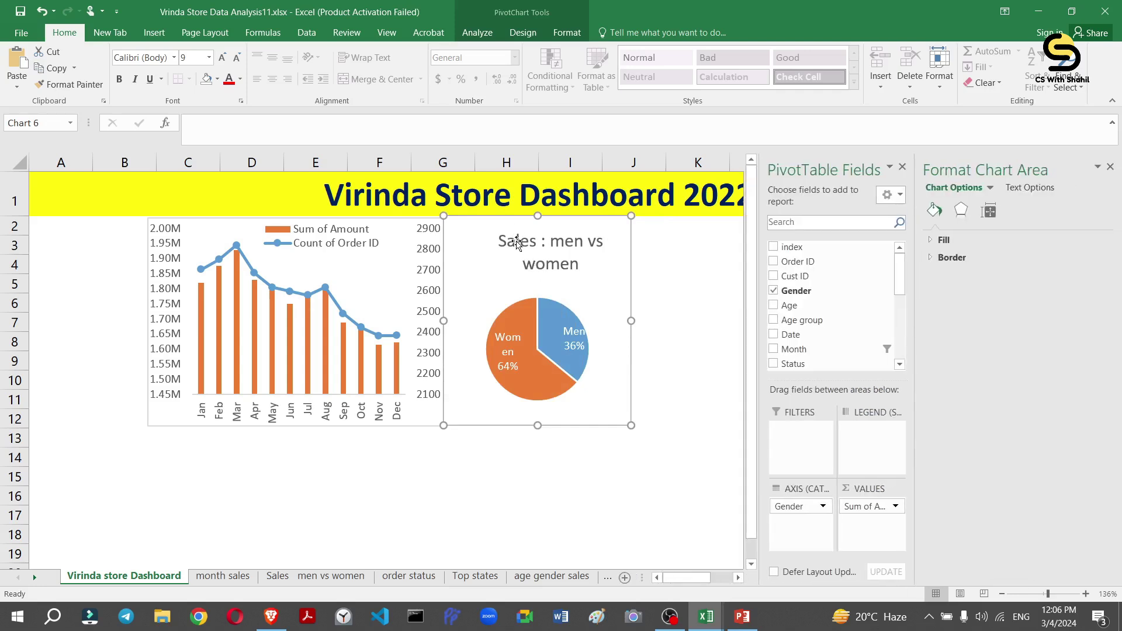
left_click(589, 305)
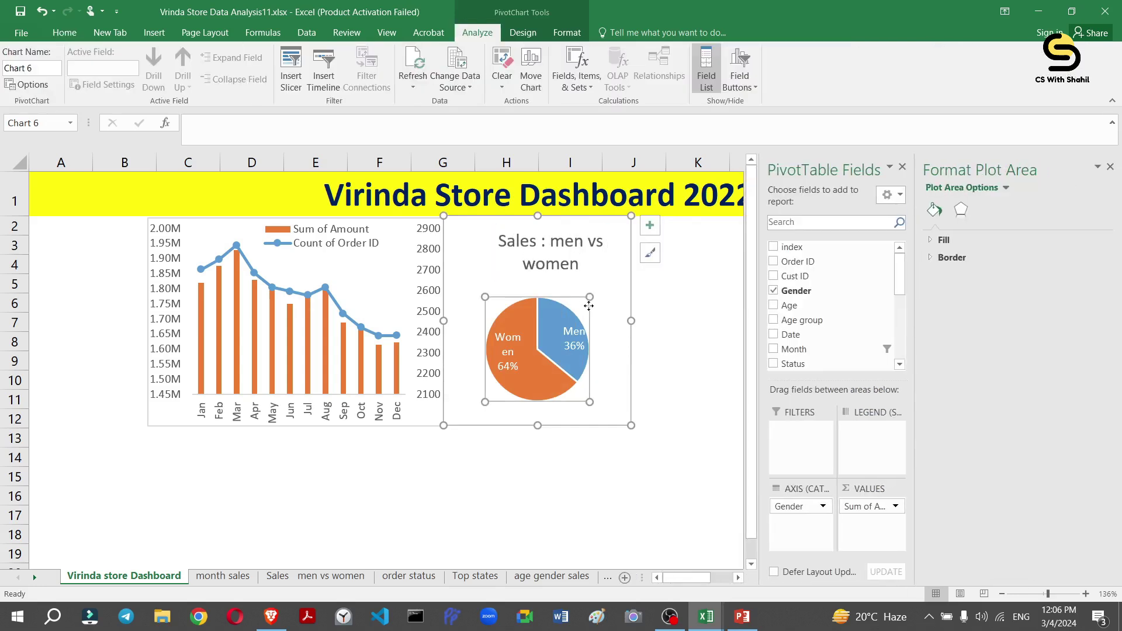
left_click(572, 241)
mouse_move(570, 223)
left_mouse_down()
mouse_move(536, 228)
mouse_move(556, 228)
left_mouse_up()
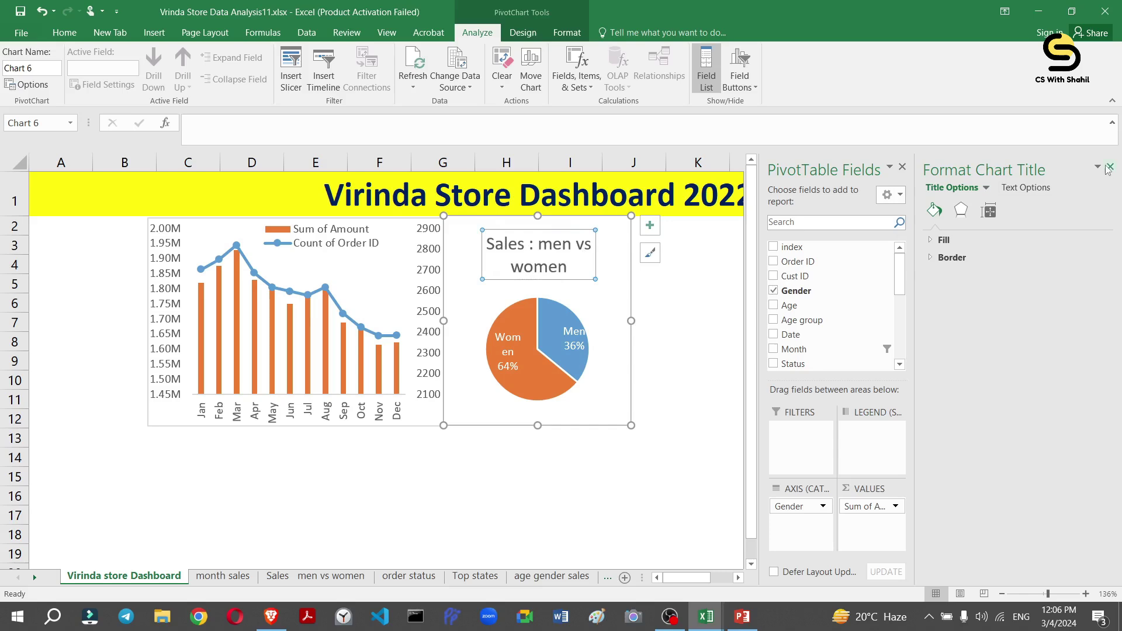
left_click(1110, 167)
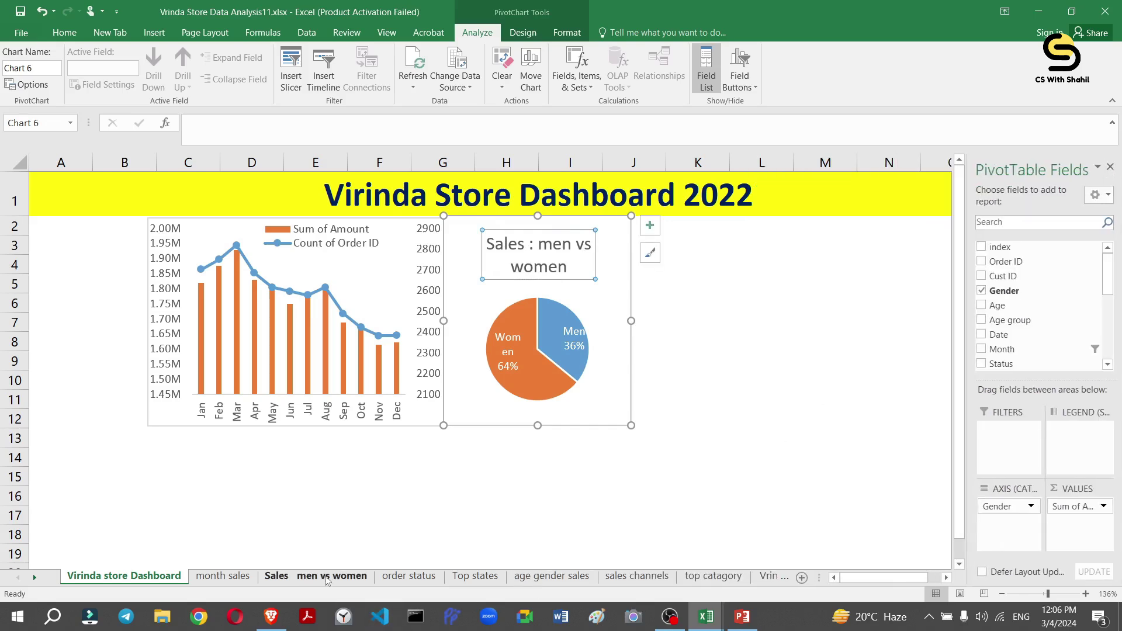
left_click(386, 565)
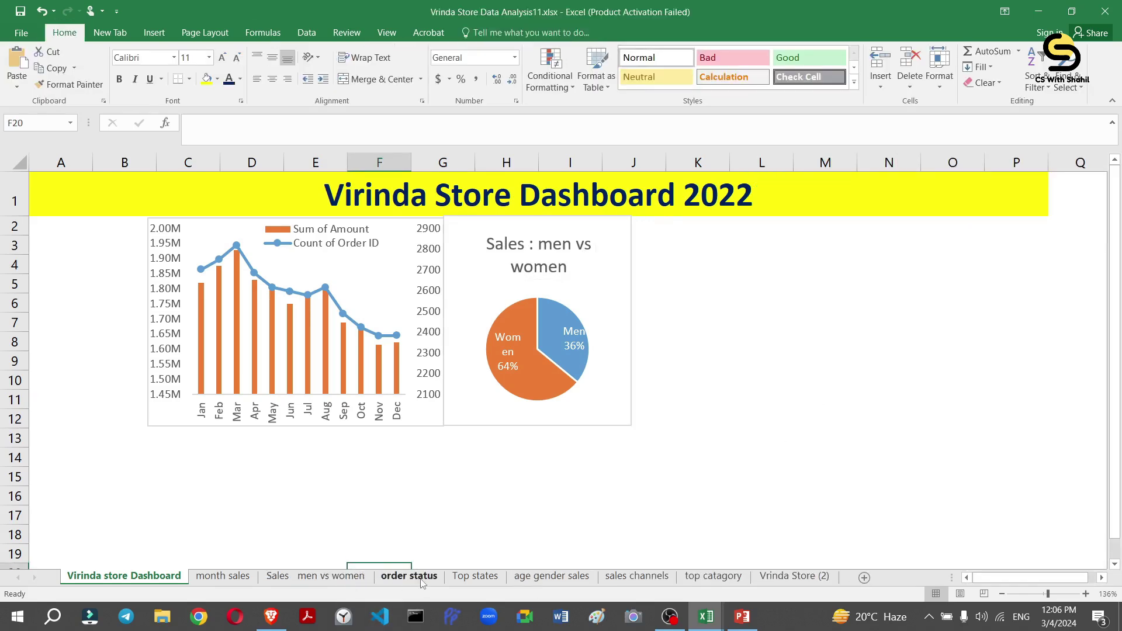
Copy the order status pie chart from its analysis sheet and return to the dashboard sheet.
left_click(421, 581)
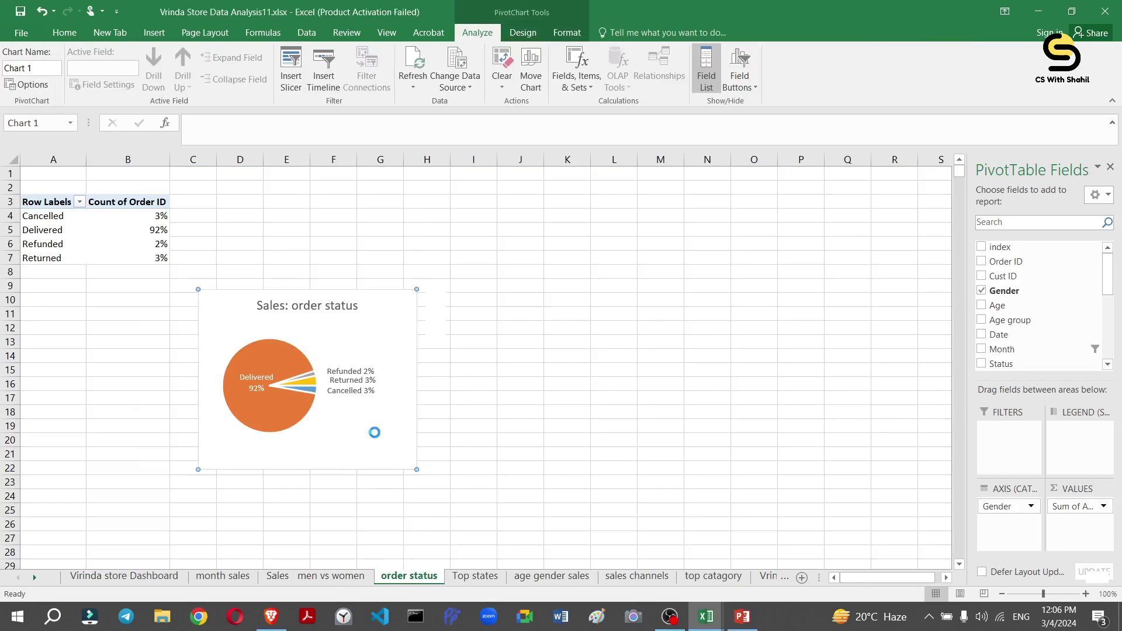
left_click(118, 577)
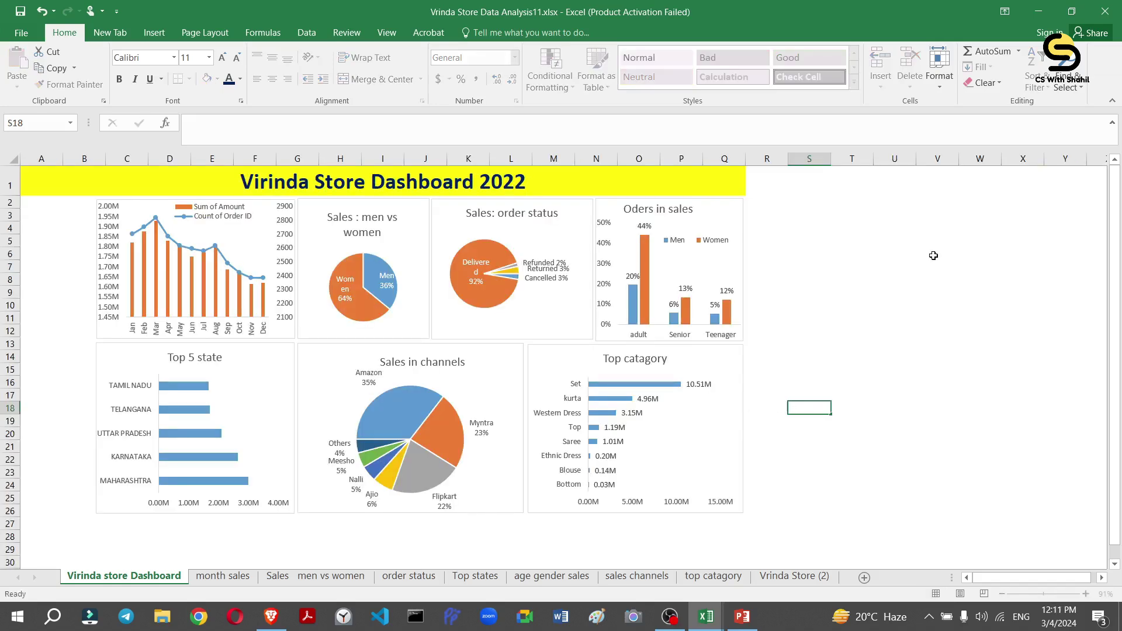
Insert slicers for Month, Channel and Category from the monthly sales chart, with the dashboard zoomed to 100%.
left_click(934, 255)
left_click(1086, 594)
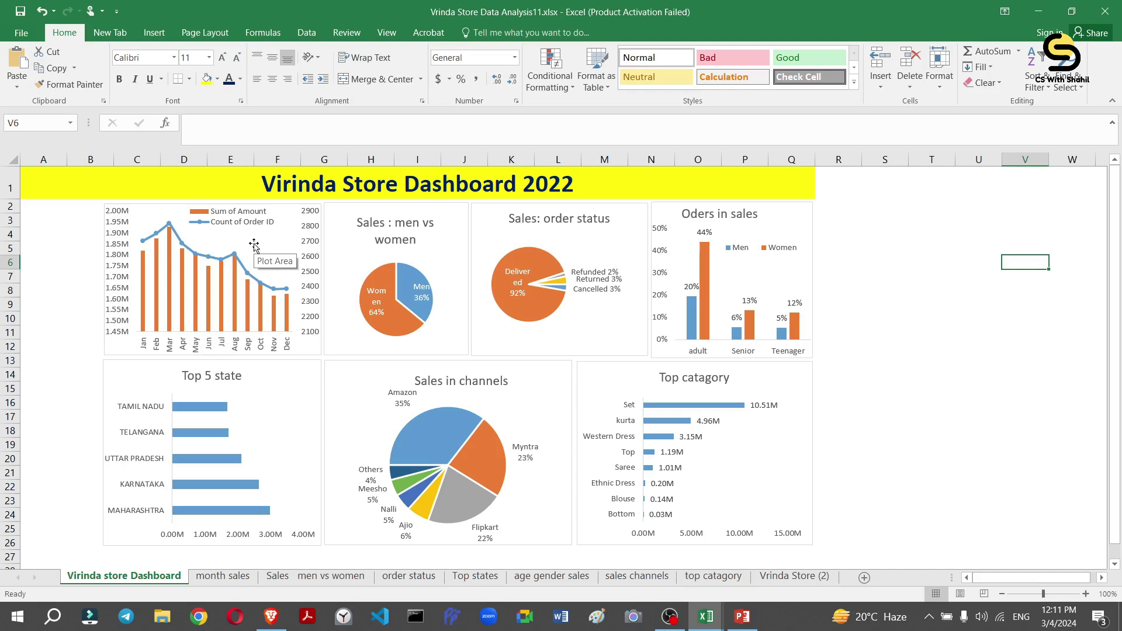
left_click(288, 250)
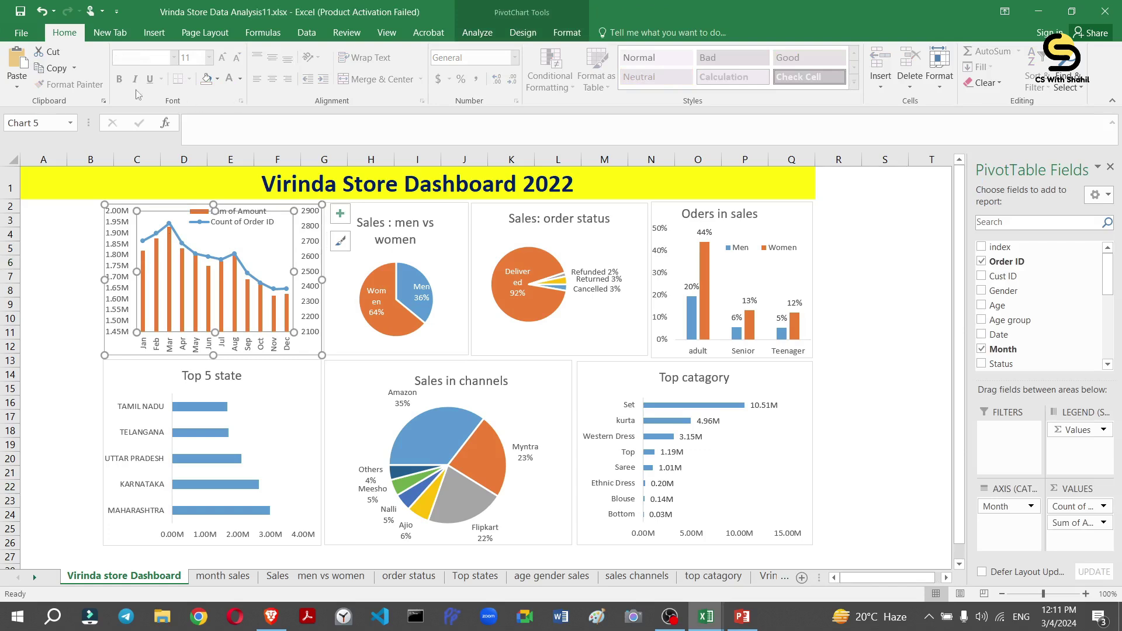
left_click(142, 36)
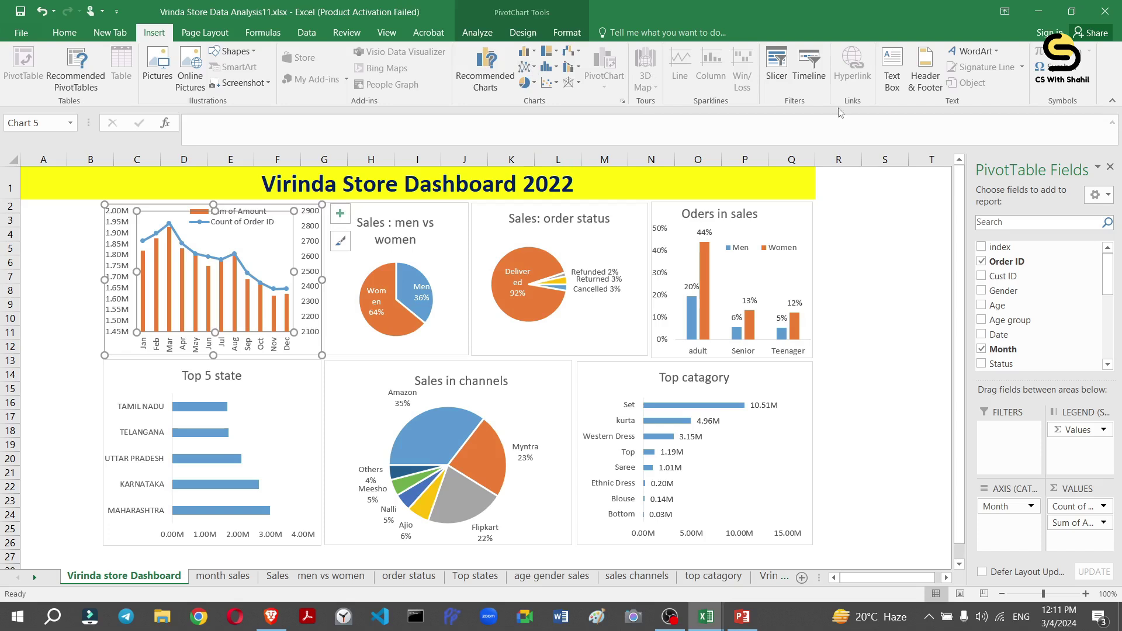
left_click(778, 69)
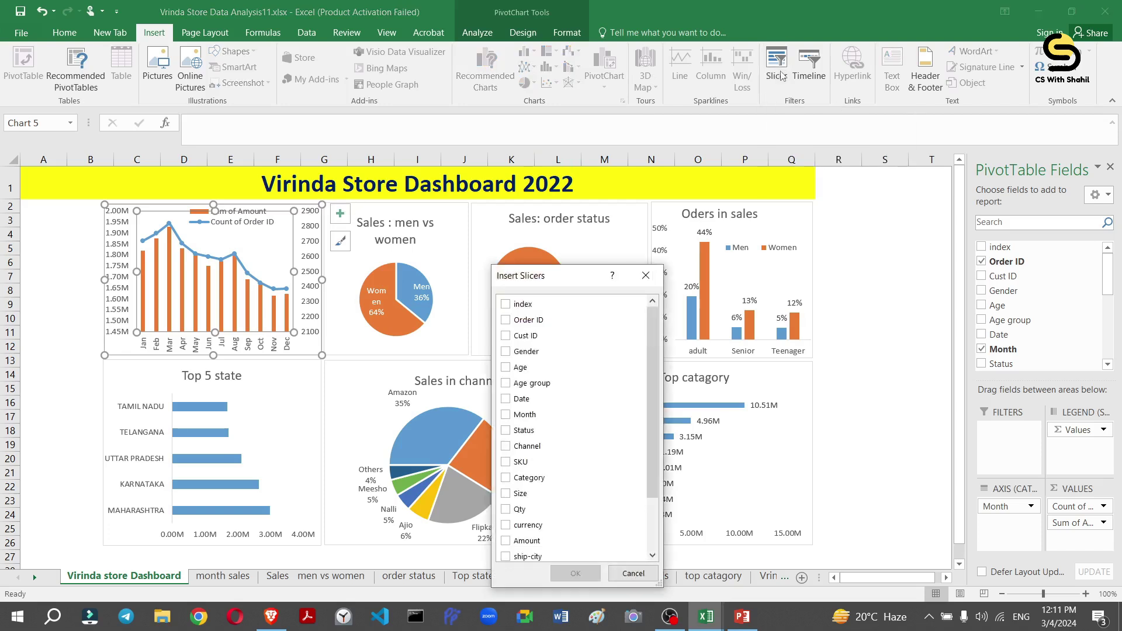
left_click_drag(653, 346, 654, 410)
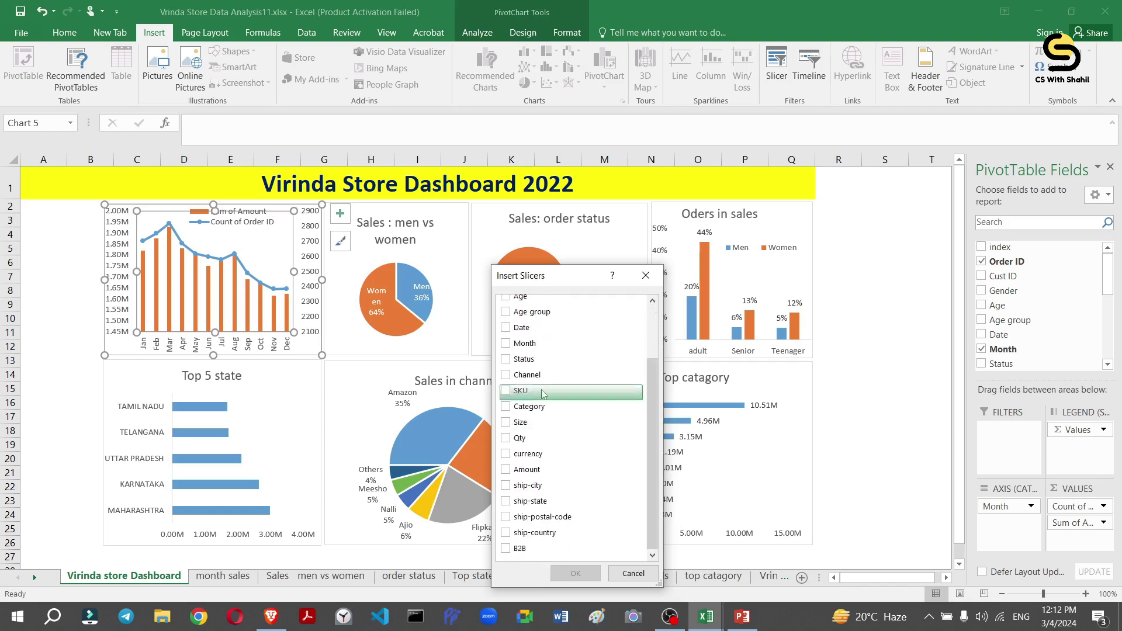
left_click(507, 346)
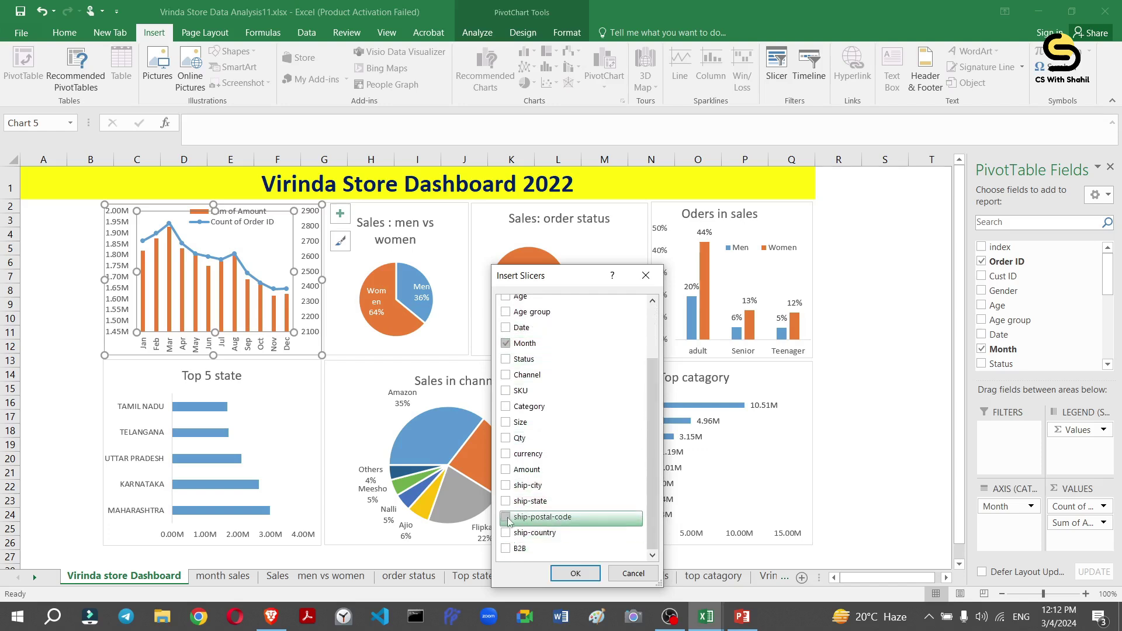
left_click(507, 407)
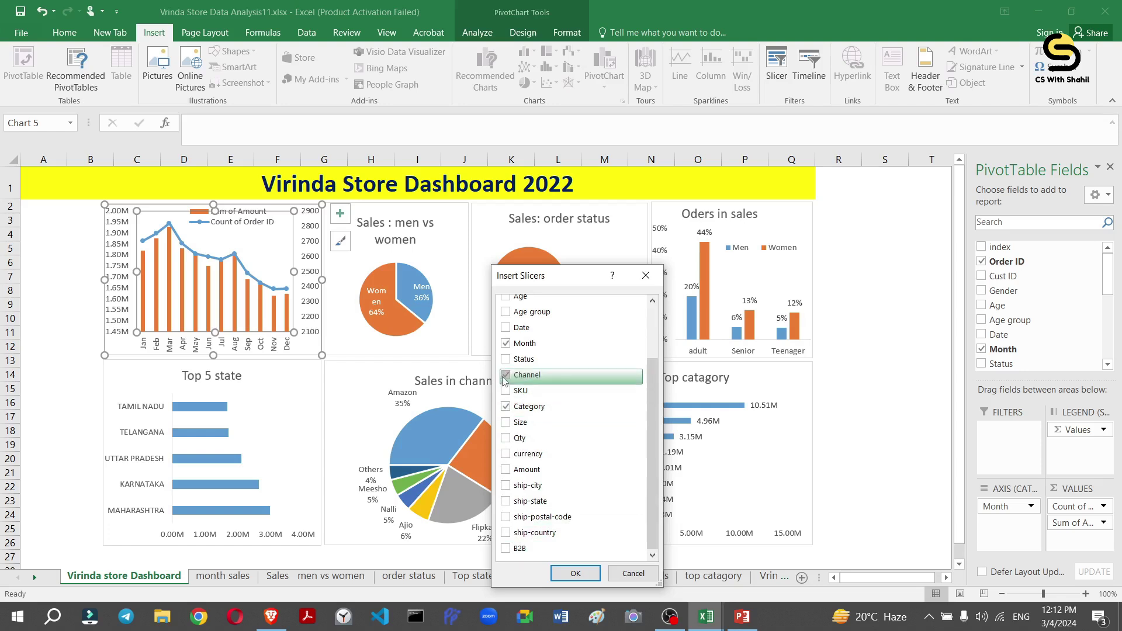
left_click_drag(653, 398, 654, 346)
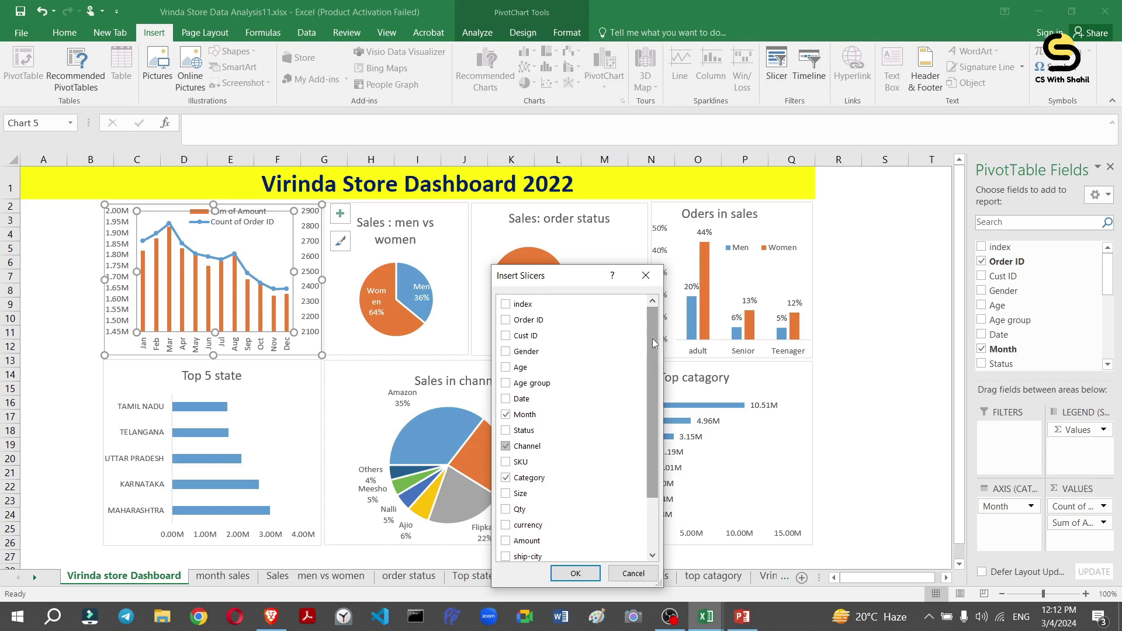
left_click(567, 575)
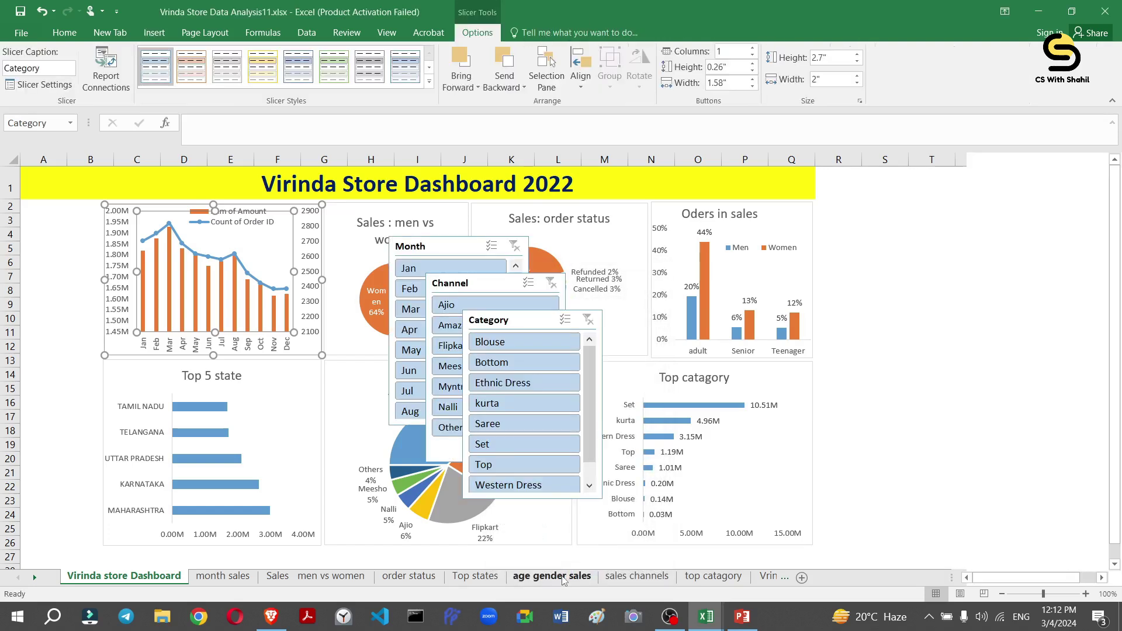
Stack the Month and Channel slicers in columns A and B beside the charts, narrowing them to about 1.13" and 1.17" wide.
left_click_drag(449, 248, 68, 212)
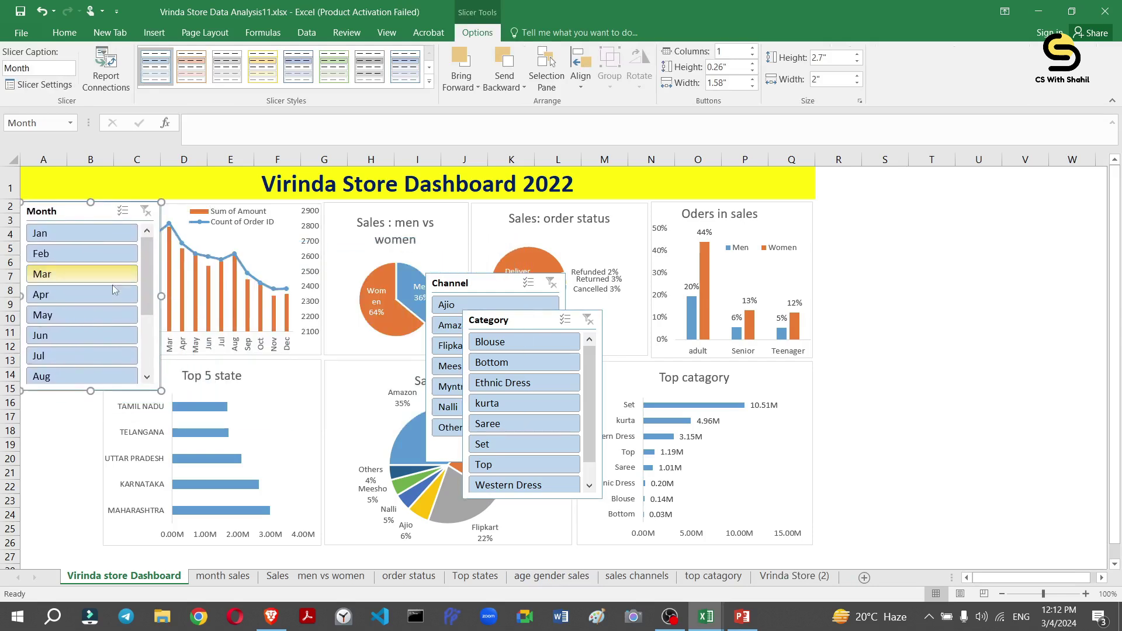
left_click_drag(160, 295, 99, 296)
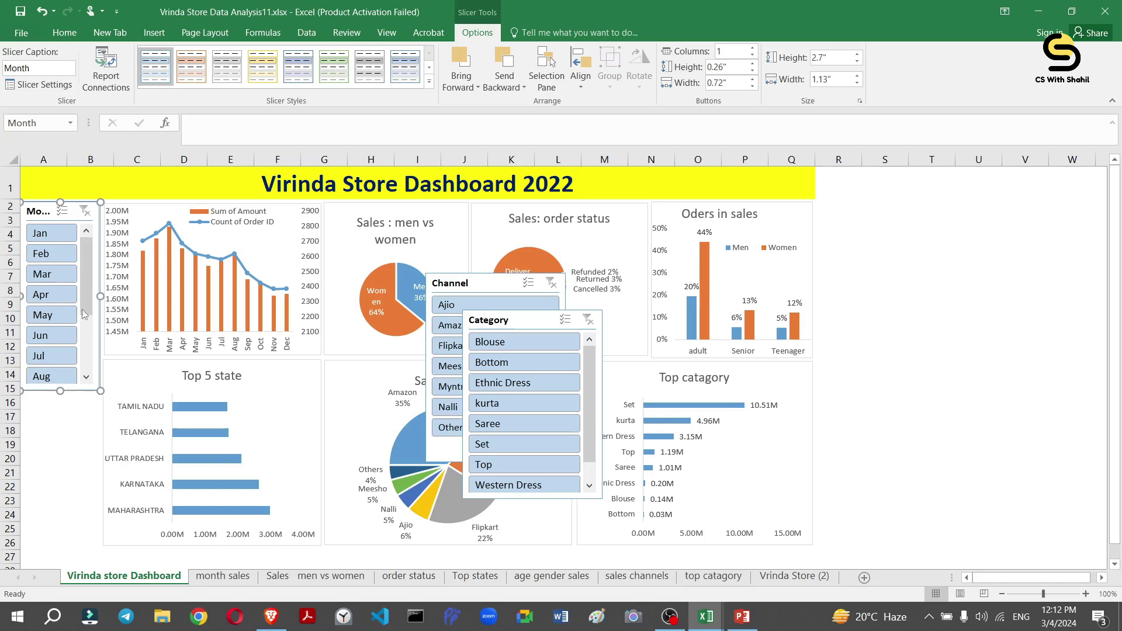
left_click_drag(505, 287, 85, 404)
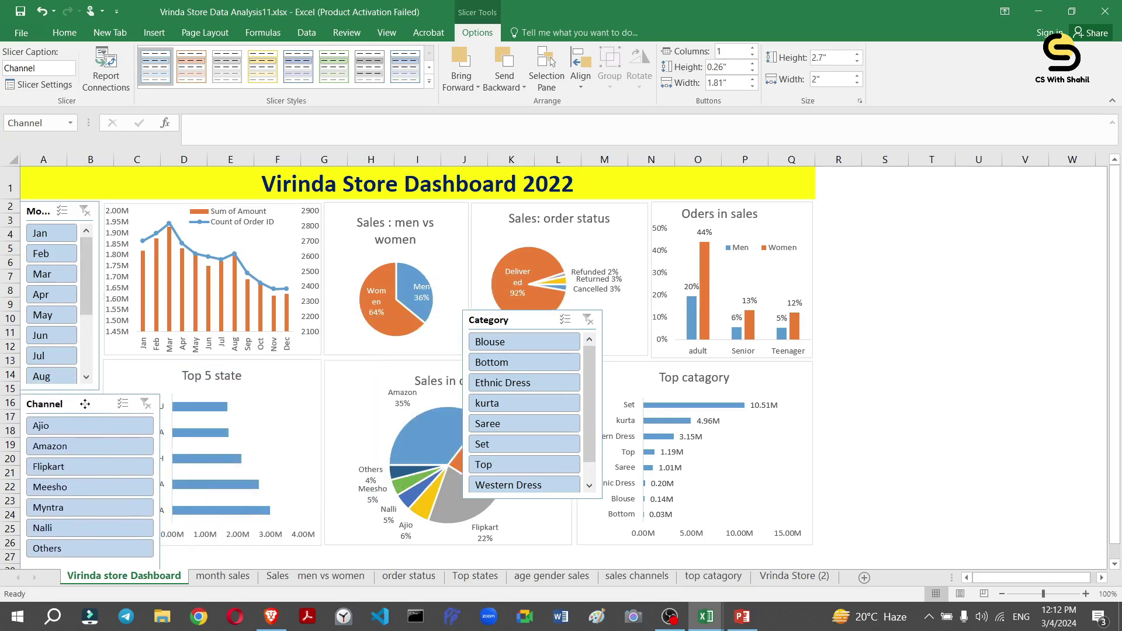
left_click_drag(161, 489, 103, 478)
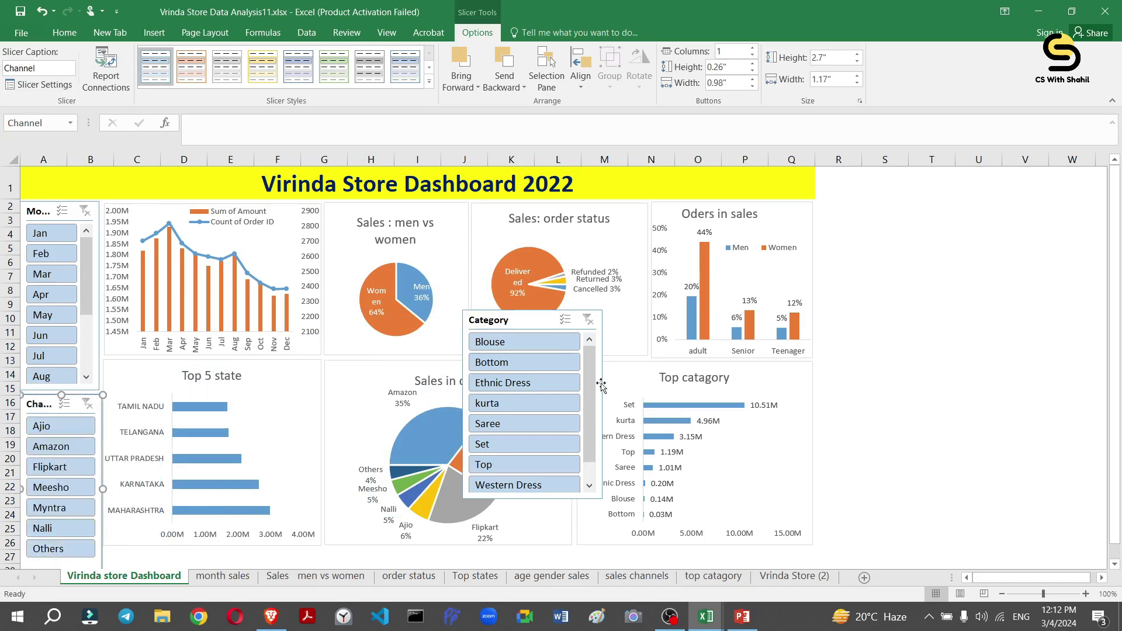
Narrow the Category slicer and place it directly beside the Channel slicer.
left_click_drag(530, 325, 156, 372)
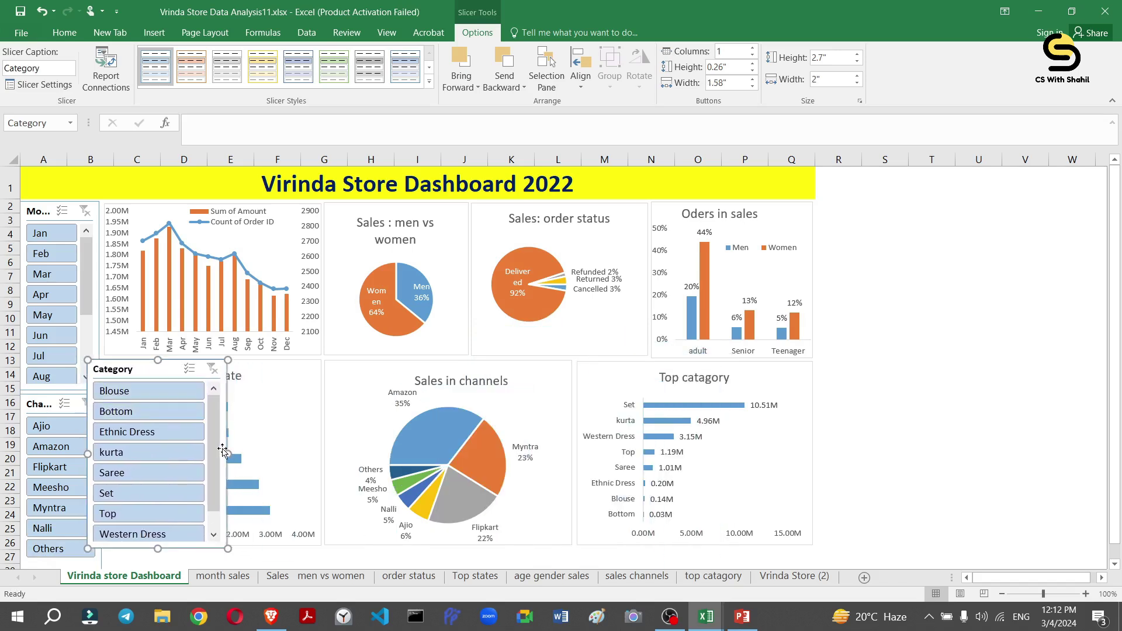
left_click_drag(228, 453, 174, 453)
left_click_drag(111, 367, 128, 407)
Remove the data labels from the Top catagory chart and narrow it from its inner side, keeping its outer edge in place.
left_click(601, 396)
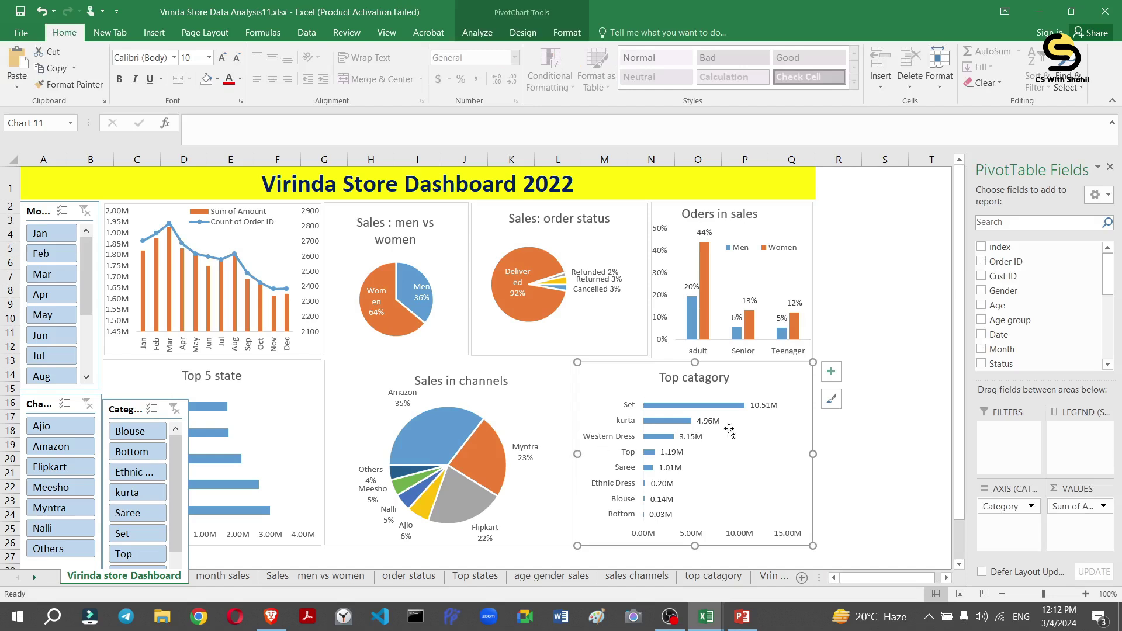
left_click(831, 371)
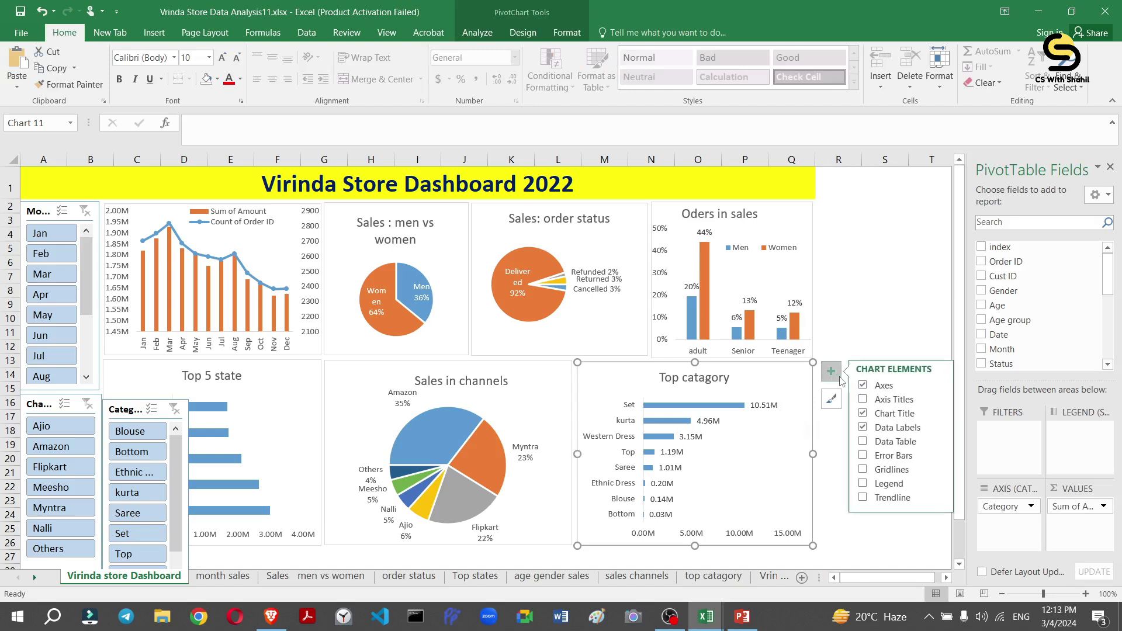
left_click(863, 427)
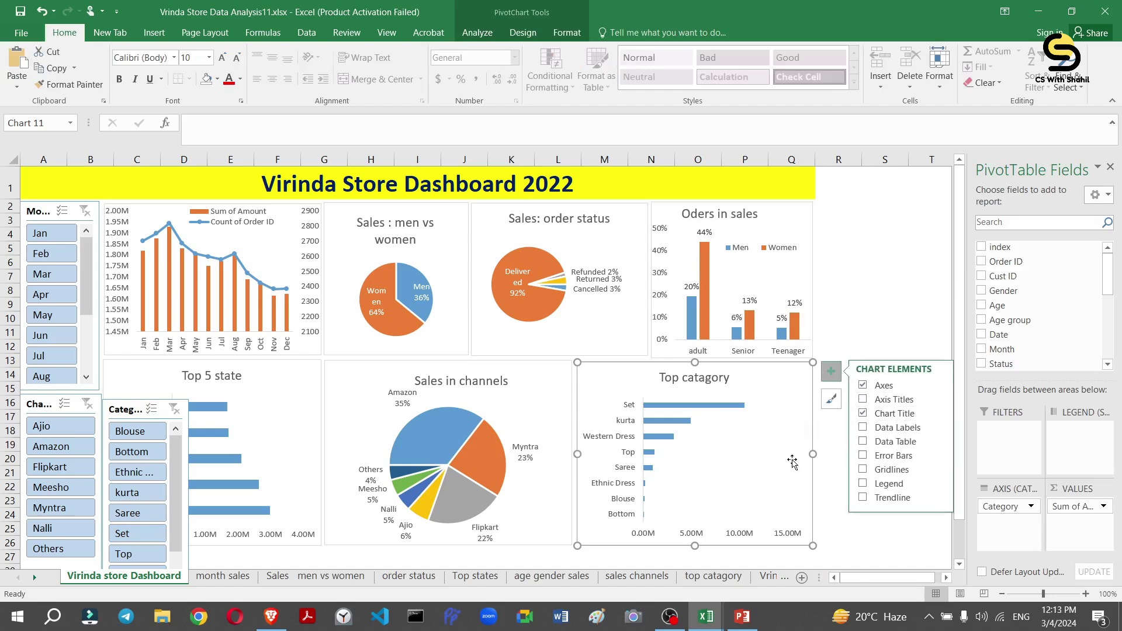
left_click_drag(578, 452, 643, 453)
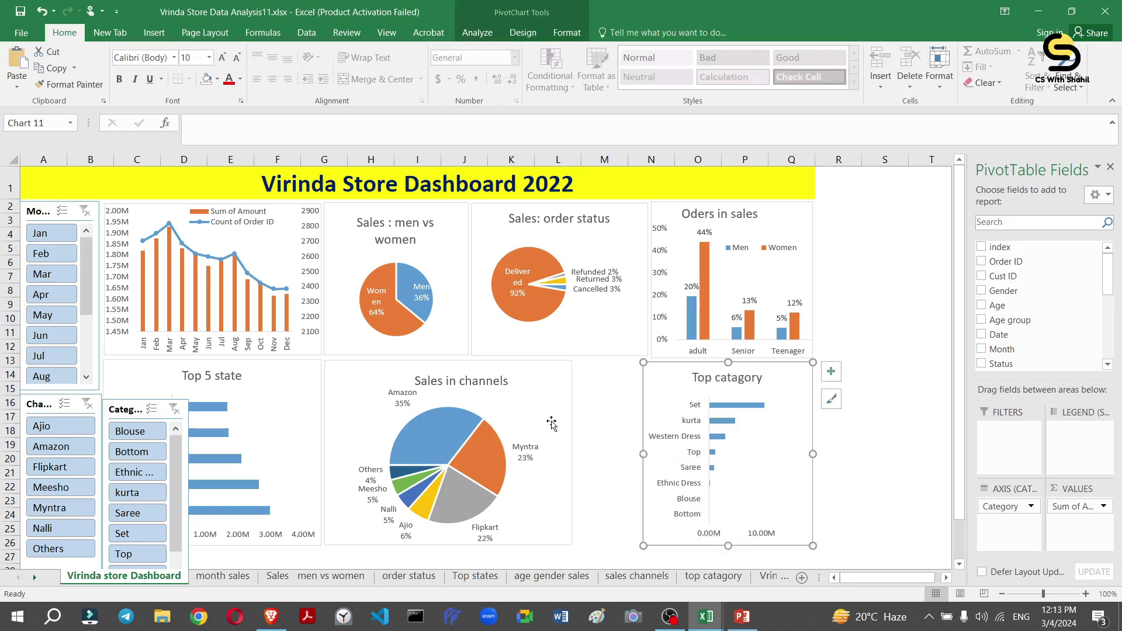
Shift the Sales in channels chart against Top catagory, narrow it slightly, and move the Top 5 state chart beside it.
left_click_drag(539, 406, 601, 408)
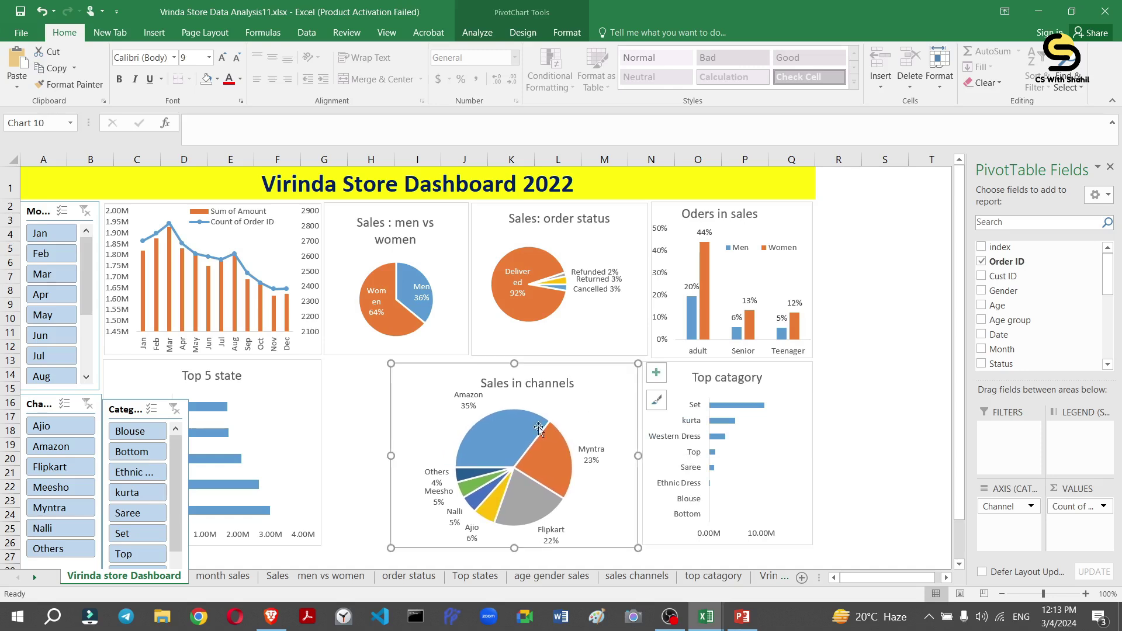
left_click_drag(392, 455, 416, 455)
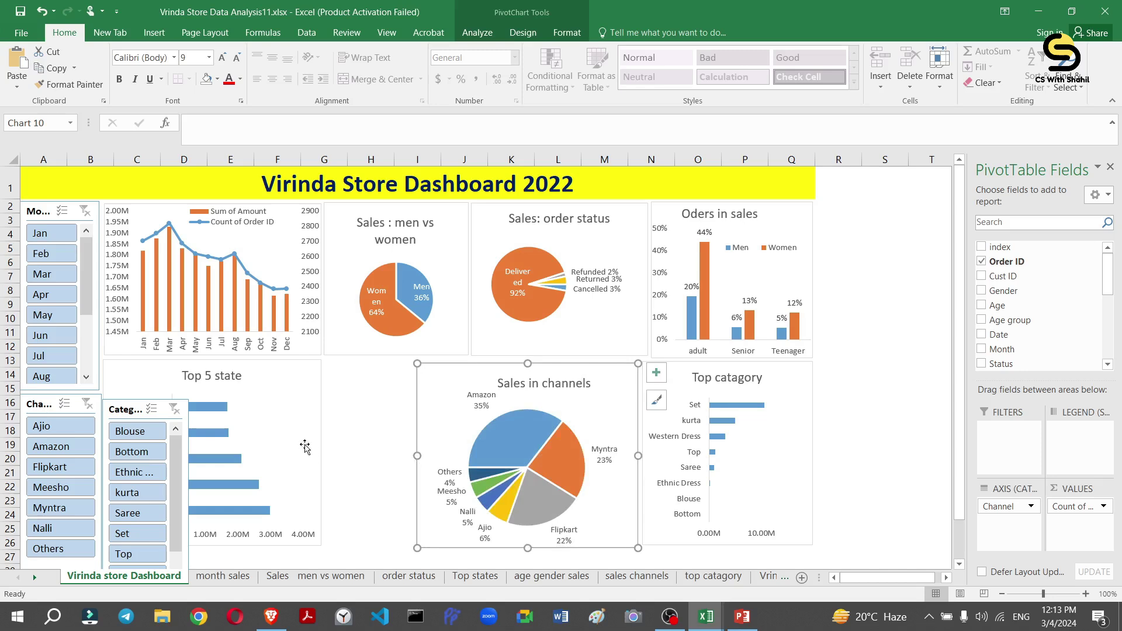
left_click(305, 447)
left_click_drag(276, 391, 365, 391)
Move the Category slicer up into the gap beside the Top 5 state chart, aligned with the lower chart row.
left_click(137, 399, "shift")
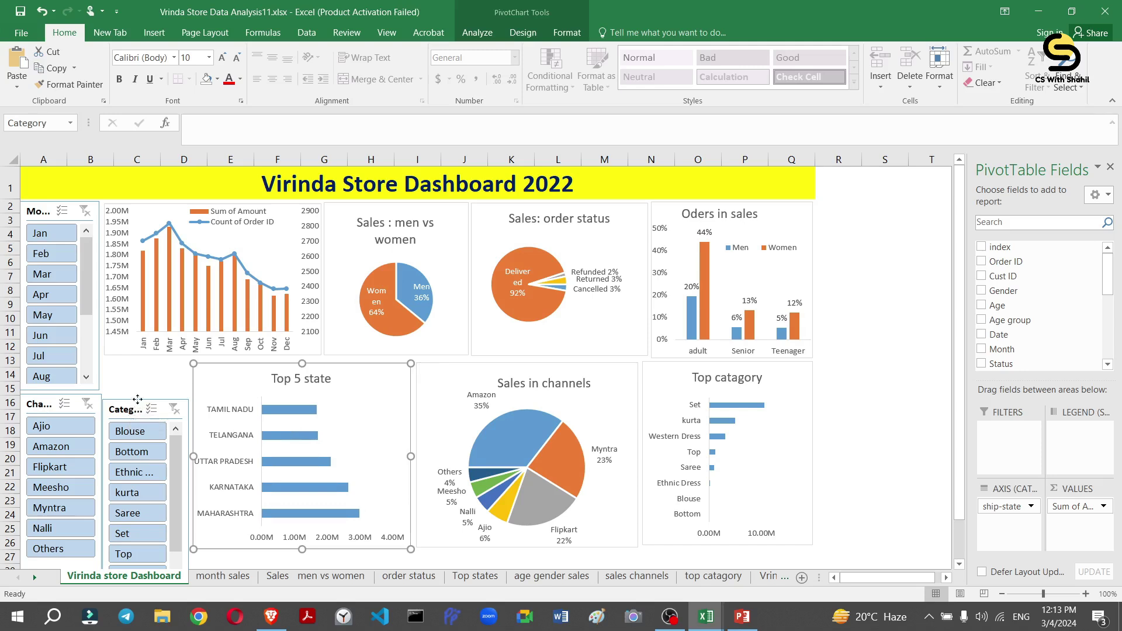
left_click_drag(138, 399, 134, 368)
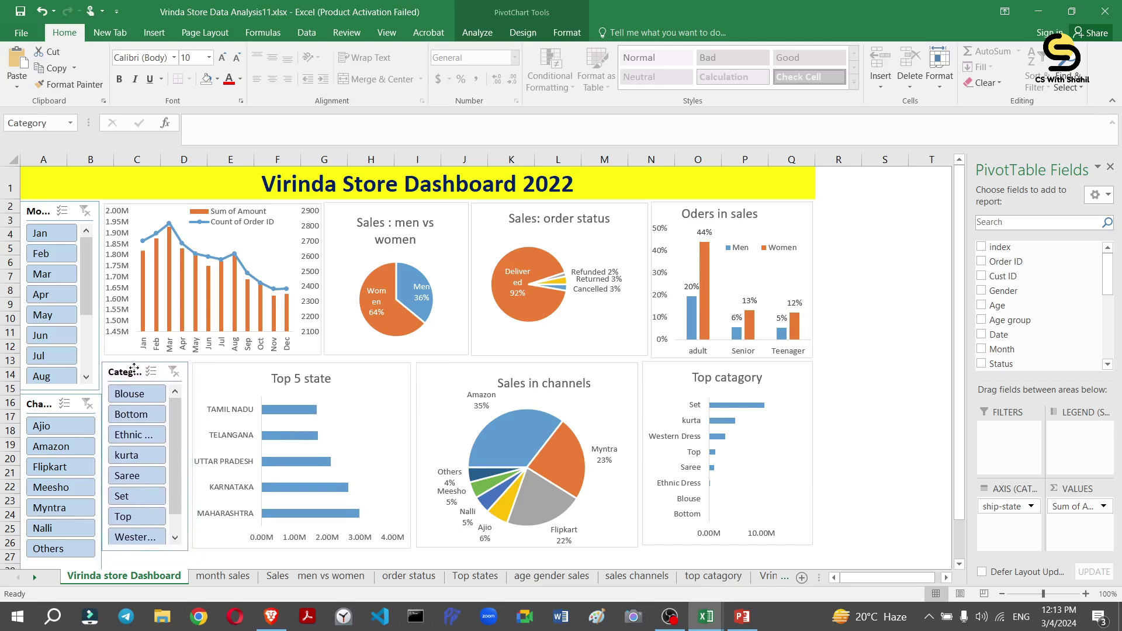
scroll(71, 515, "down", 1)
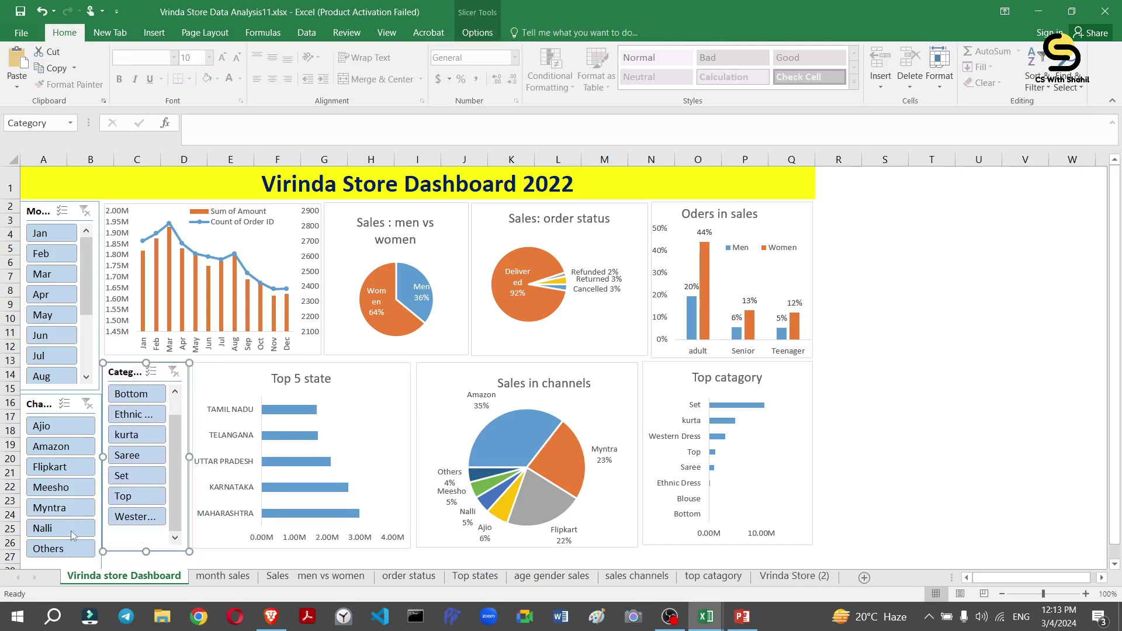
Shorten the Month slicer to end below Jul and move the Channel slicer up directly beneath it.
left_click(54, 391)
mouse_move(60, 391)
left_mouse_down()
mouse_move(67, 377)
mouse_move(50, 381)
left_mouse_up()
left_click(52, 400)
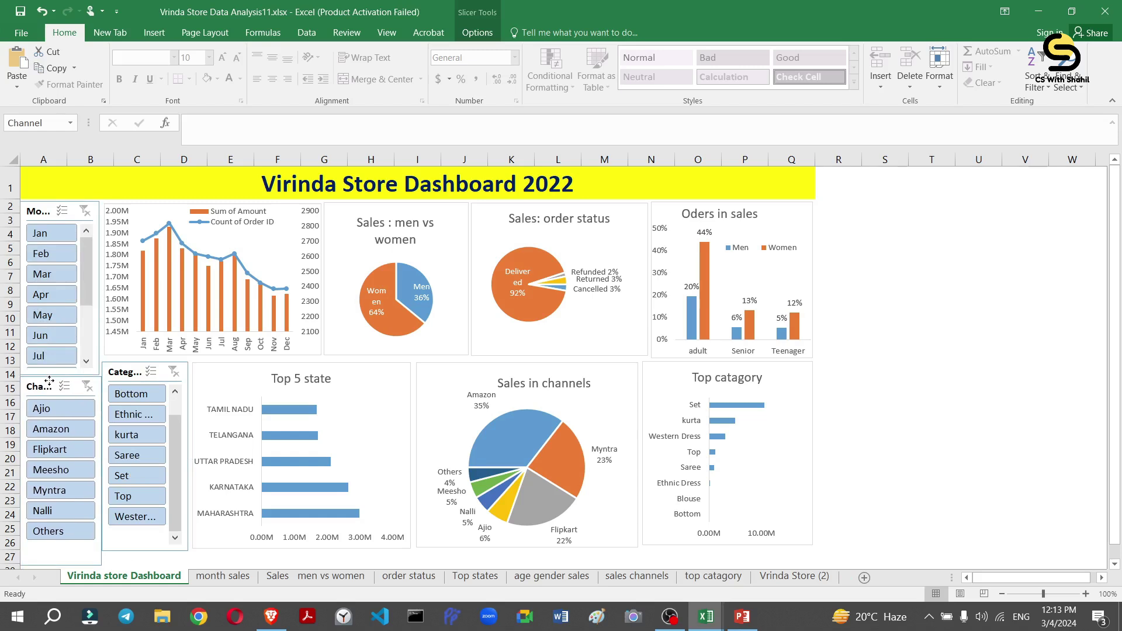
Shorten the Channel slicer so its lower edge lines up with the Category slicer, and deselect it.
left_click_drag(60, 565, 61, 552)
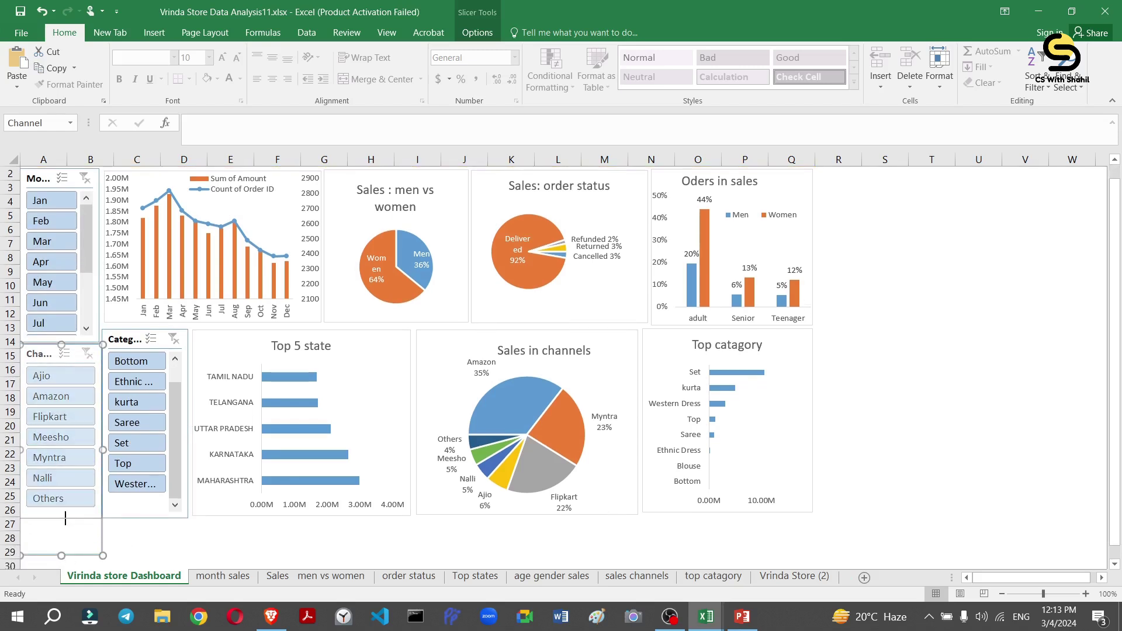
key("ctrl+z")
left_click(82, 539)
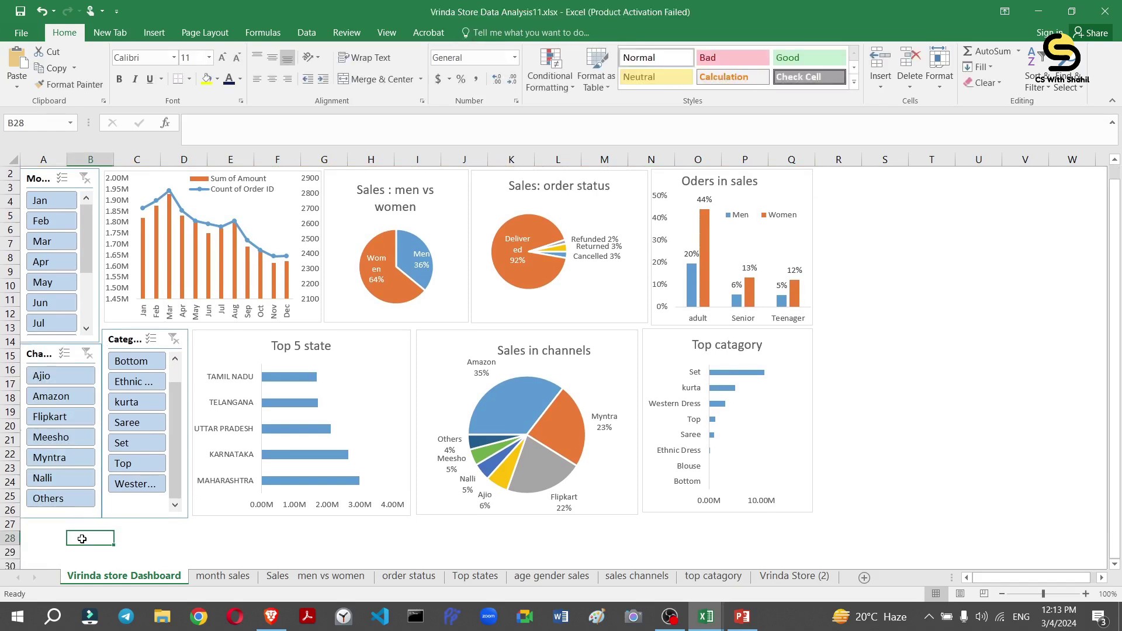
Test the Month slicer by filtering to Jan, and clear its filter.
scroll(82, 539, "up", 1)
left_click(39, 234)
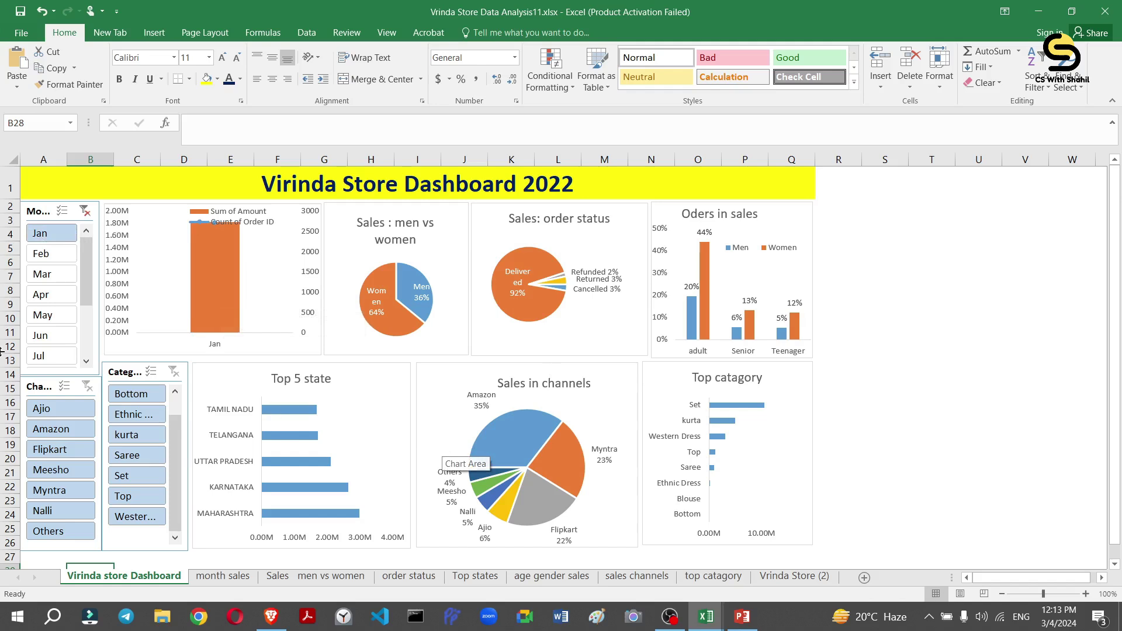
left_click(85, 212)
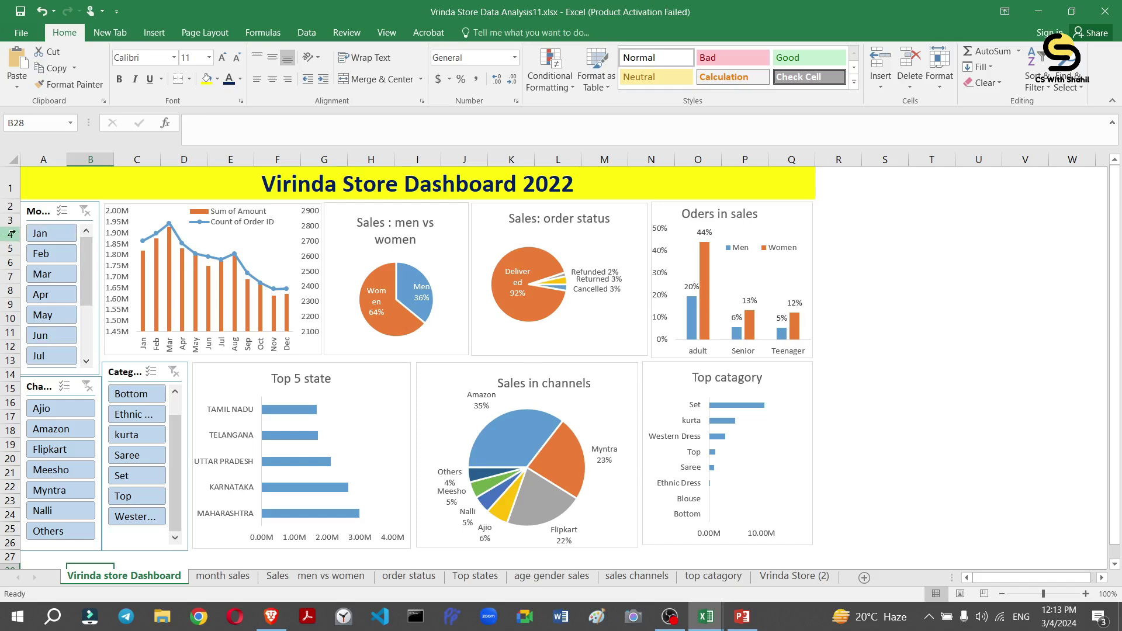
Connect the Month slicer to the pivot tables of all the dashboard charts, and test it by filtering to Feb and to Apr.
right_click(52, 235)
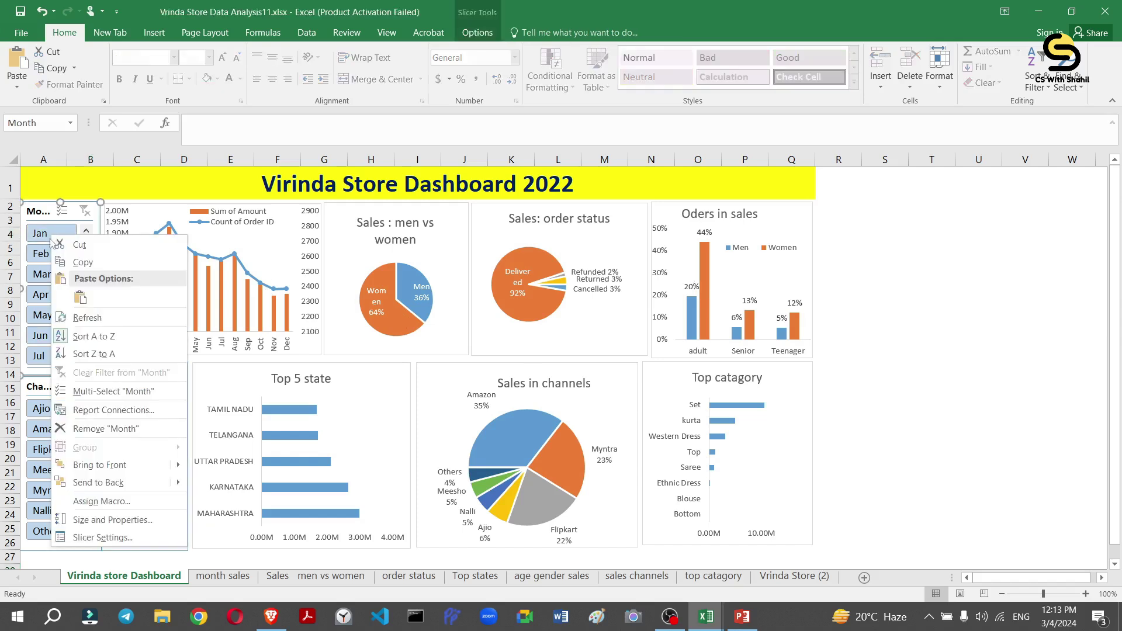
left_click(114, 414)
scroll(277, 369, "down", 2)
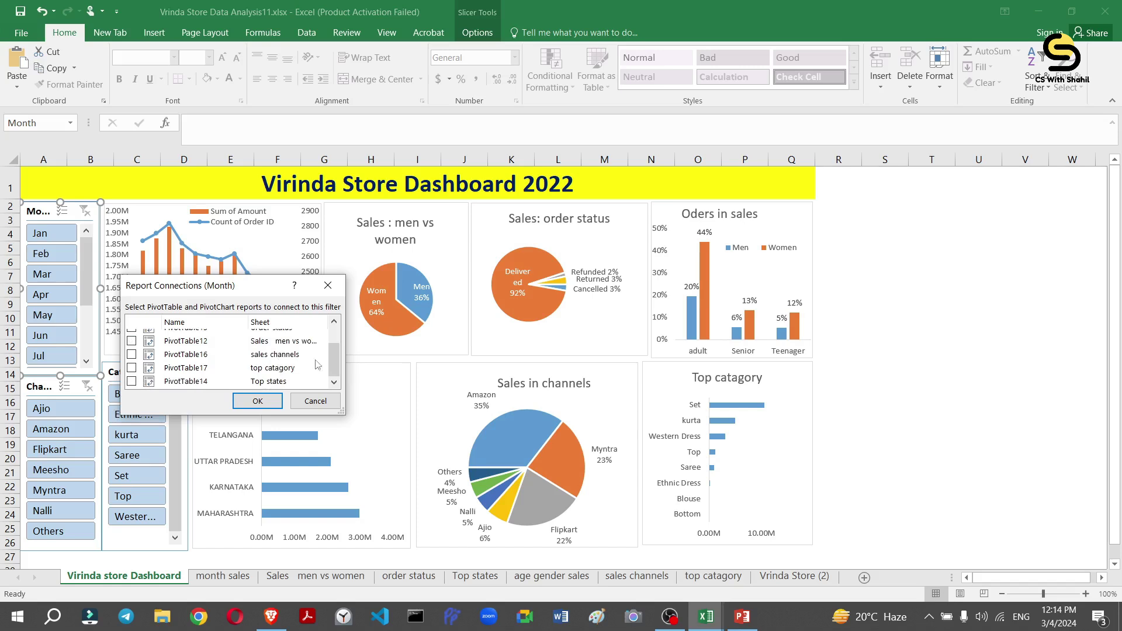
left_click_drag(334, 360, 338, 318)
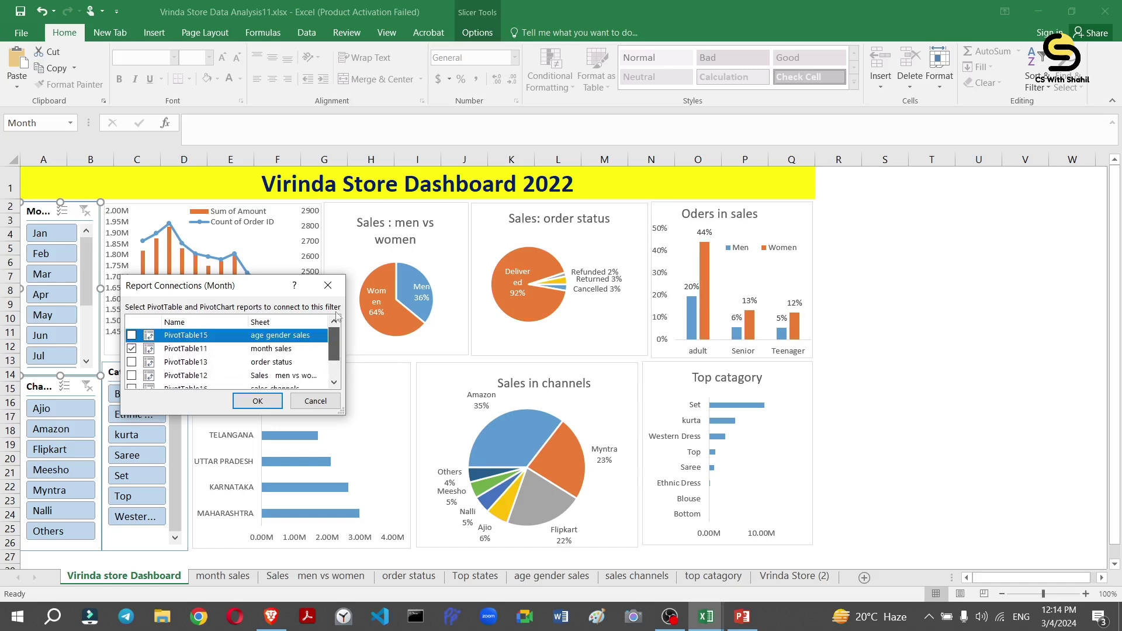
left_click(132, 363)
left_click(131, 375)
scroll(304, 349, "down", 2)
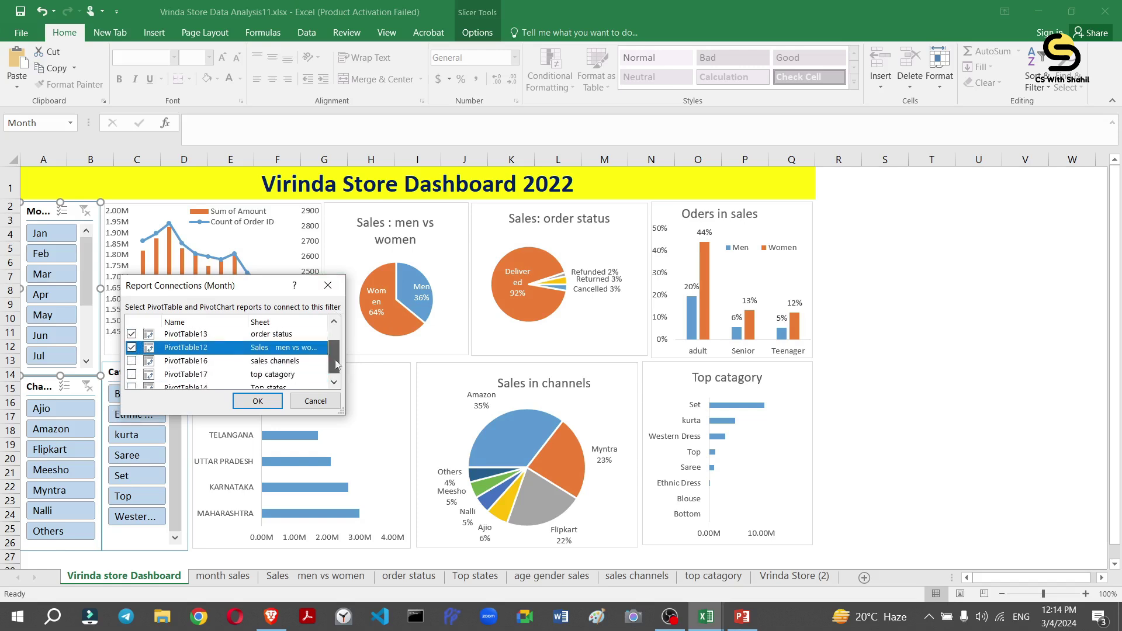
left_click(131, 354)
left_click(131, 368)
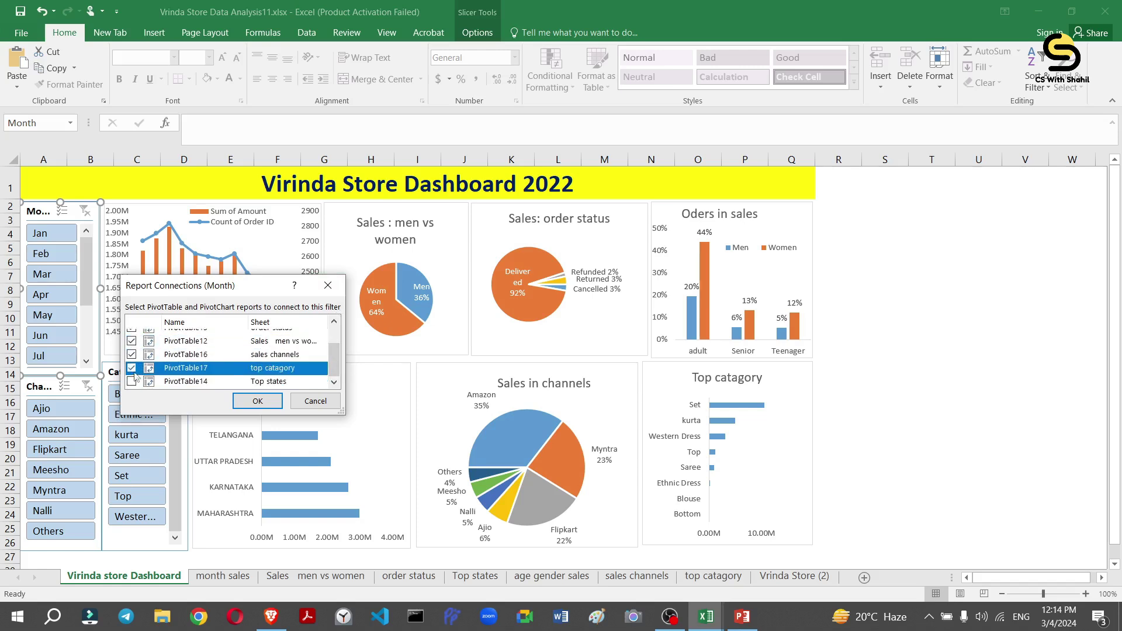
left_click(132, 381)
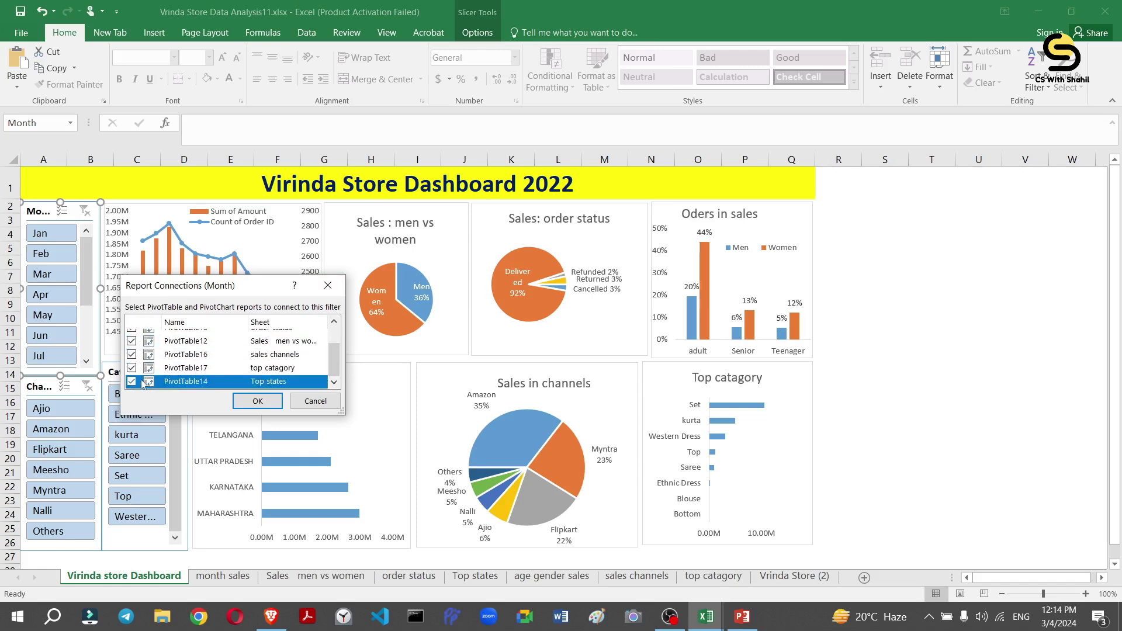
left_click(244, 402)
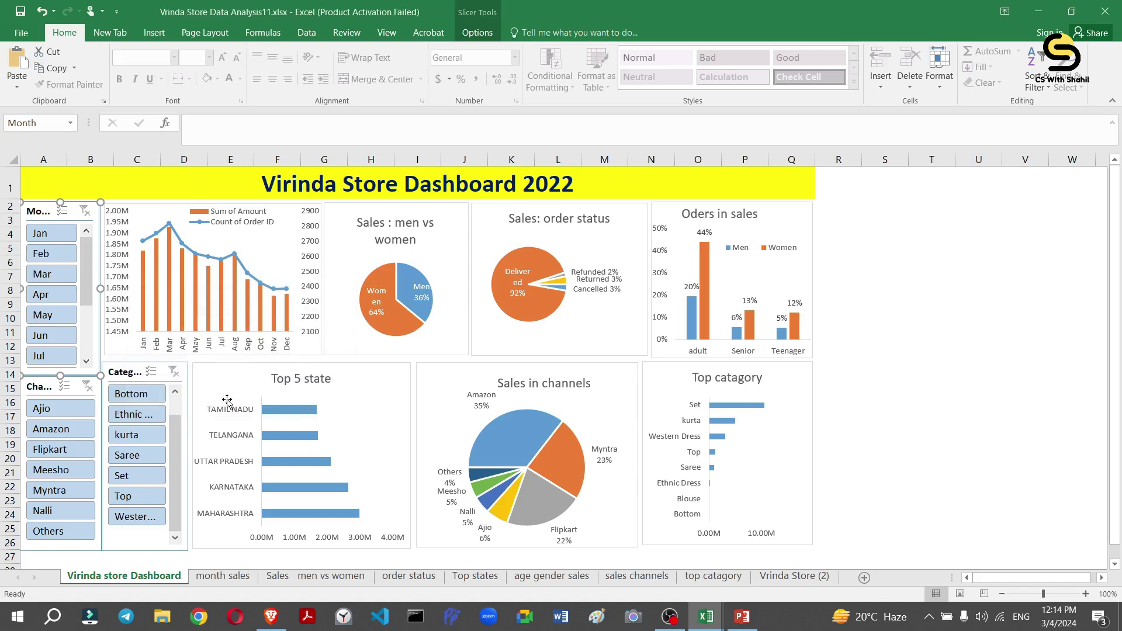
left_click(46, 254)
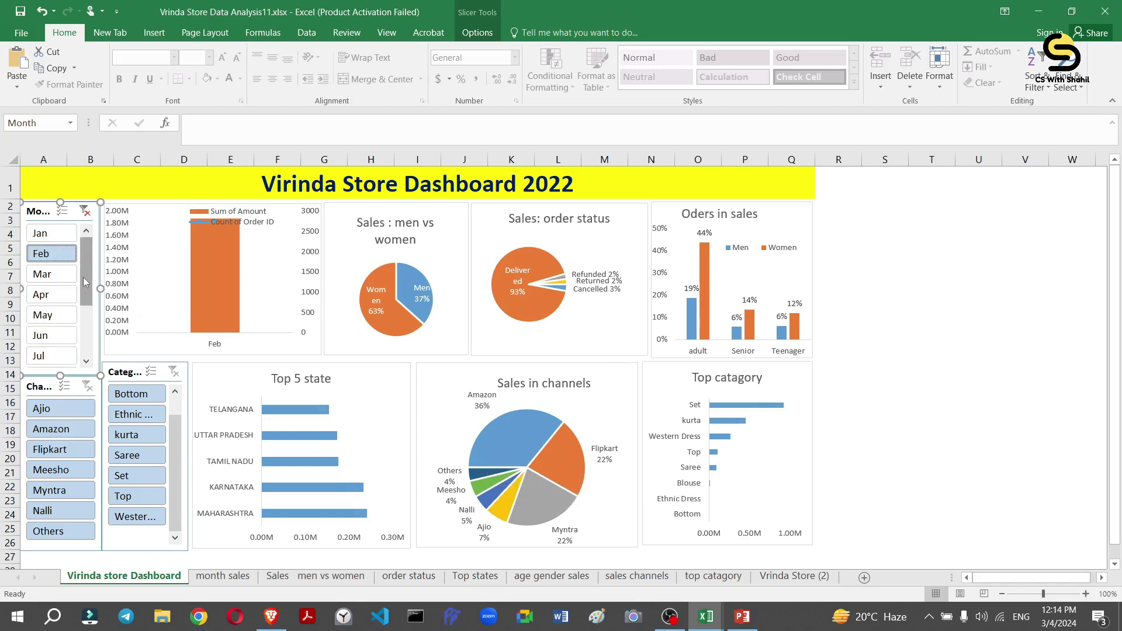
left_click(47, 294)
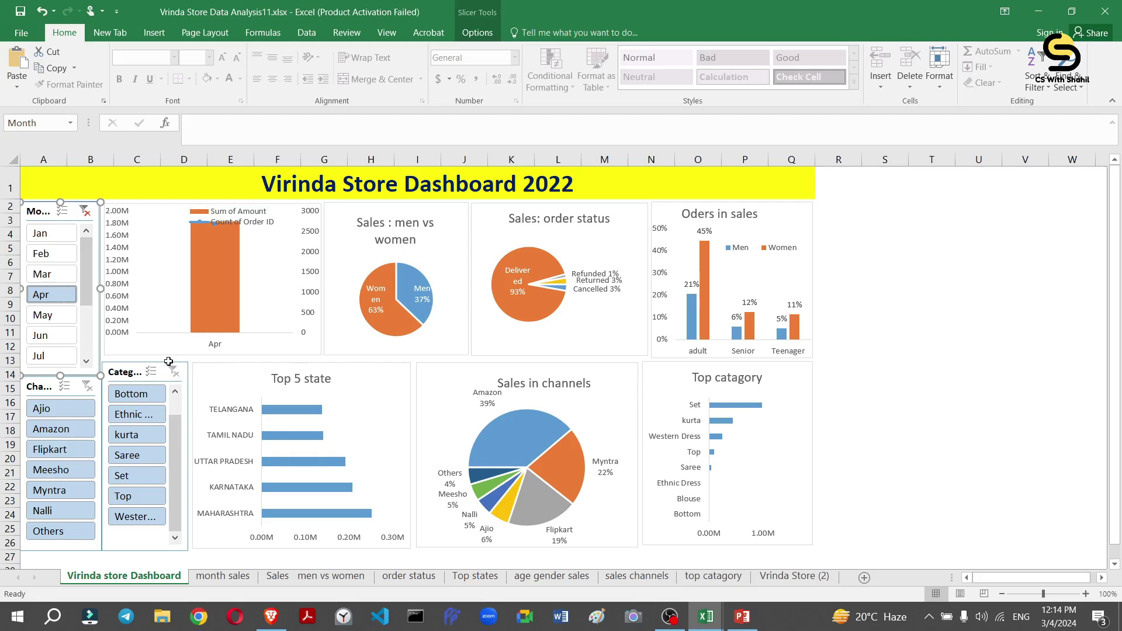
Connect the Channel slicer to the age gender, order status, men vs women, sales channels, top catagory and Top states pivot tables.
left_click(35, 389)
right_click(35, 389)
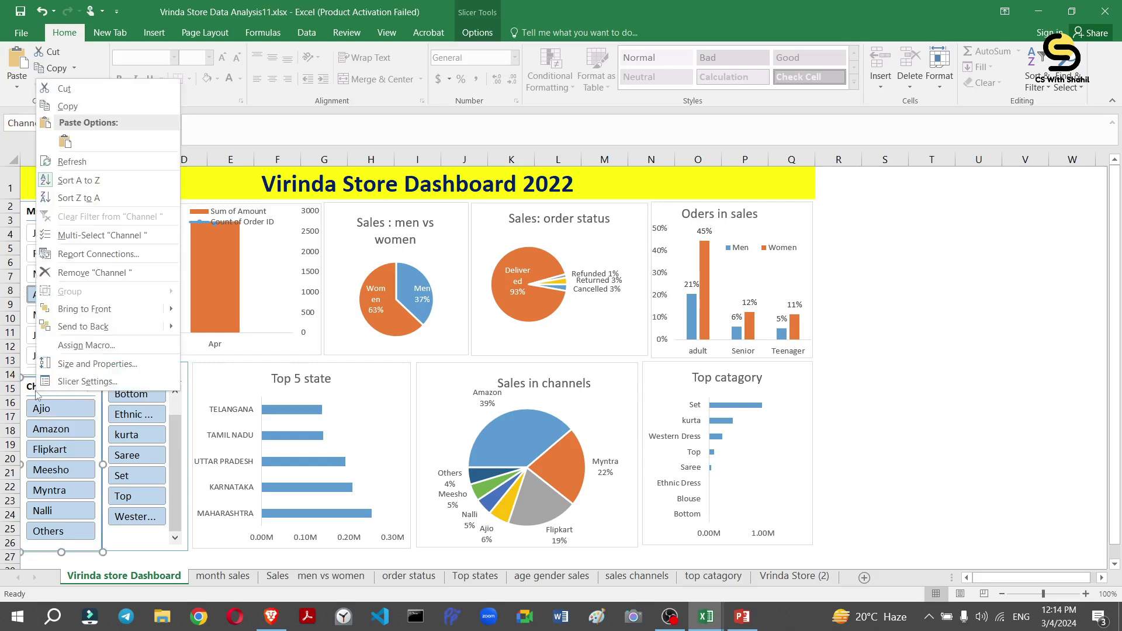
left_click(98, 254)
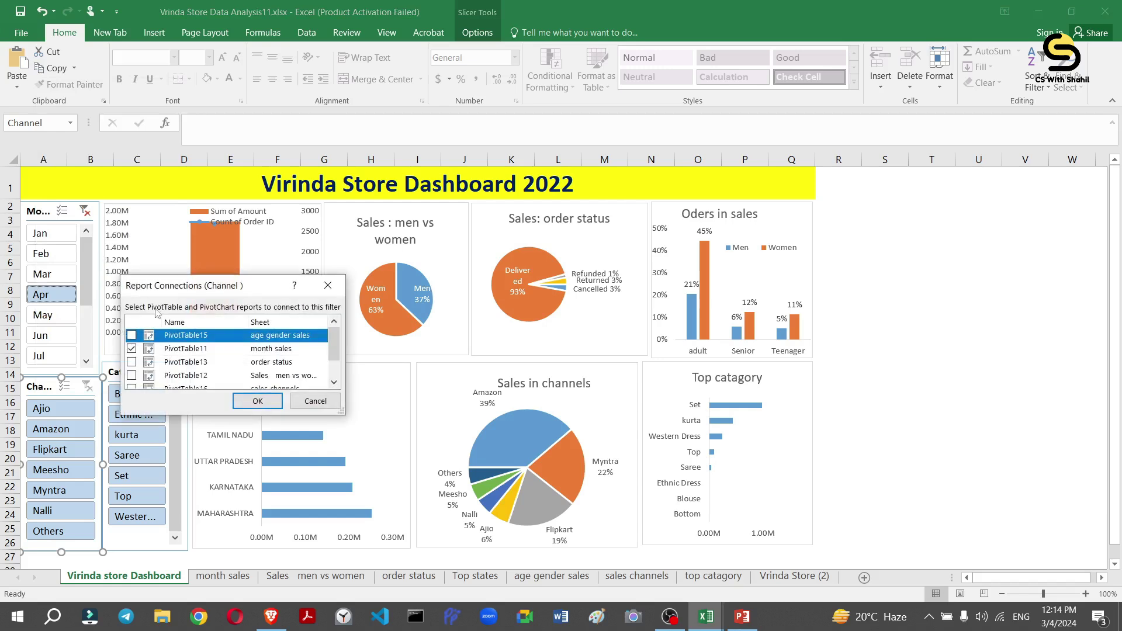
left_click(132, 362)
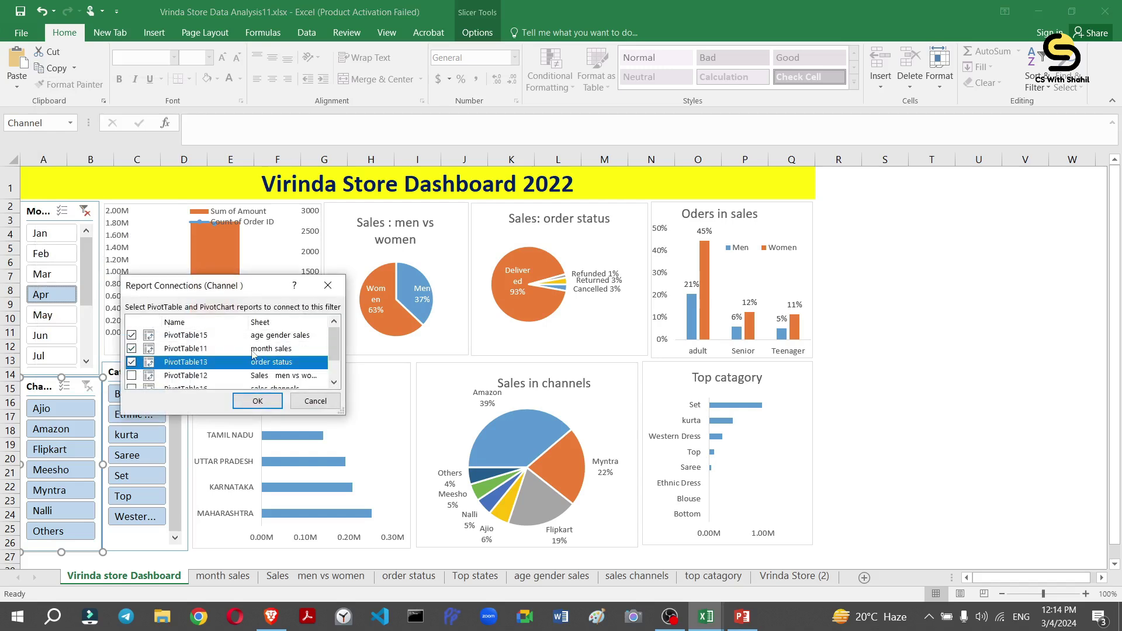
scroll(317, 347, "down", 2)
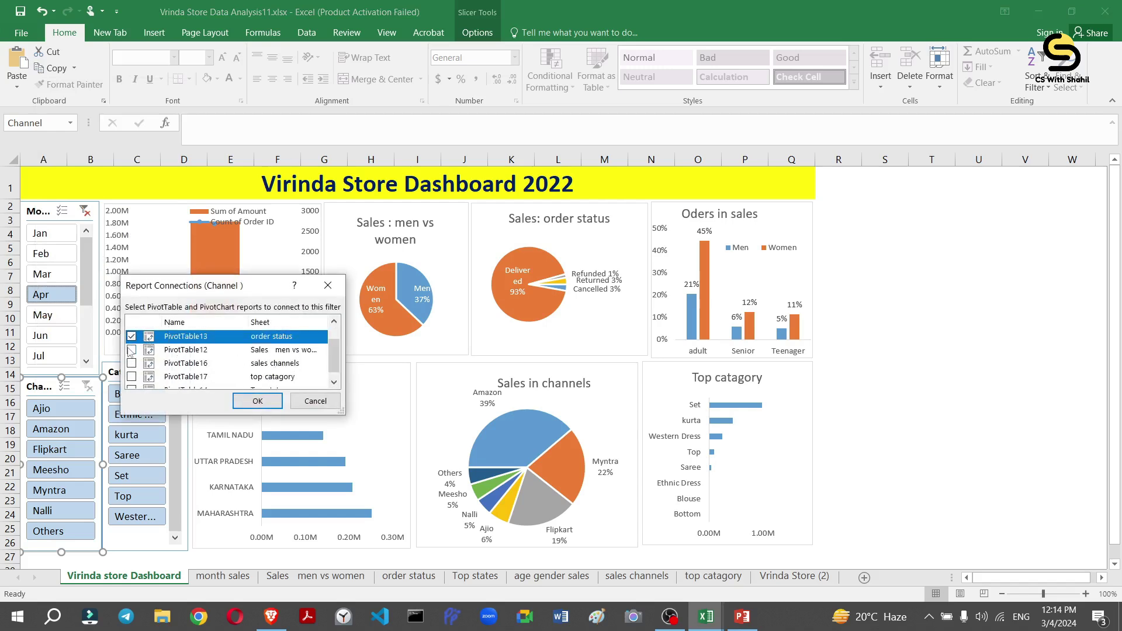
left_click(131, 350)
left_click(132, 363)
left_click(132, 377)
scroll(135, 367, "down", 1)
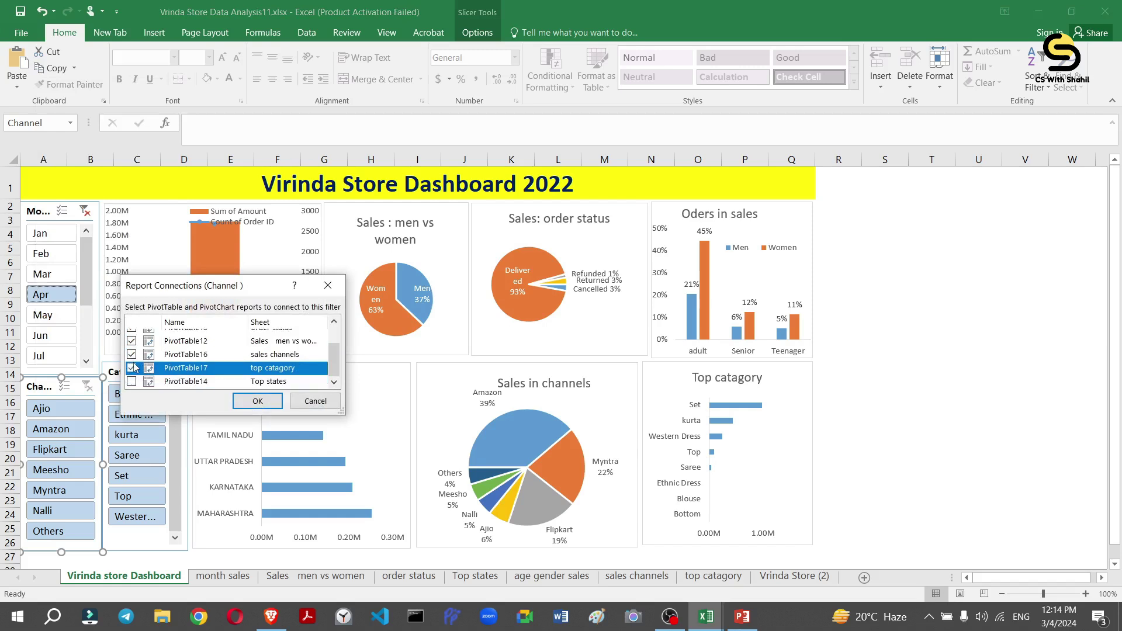
left_click(131, 382)
left_click(257, 401)
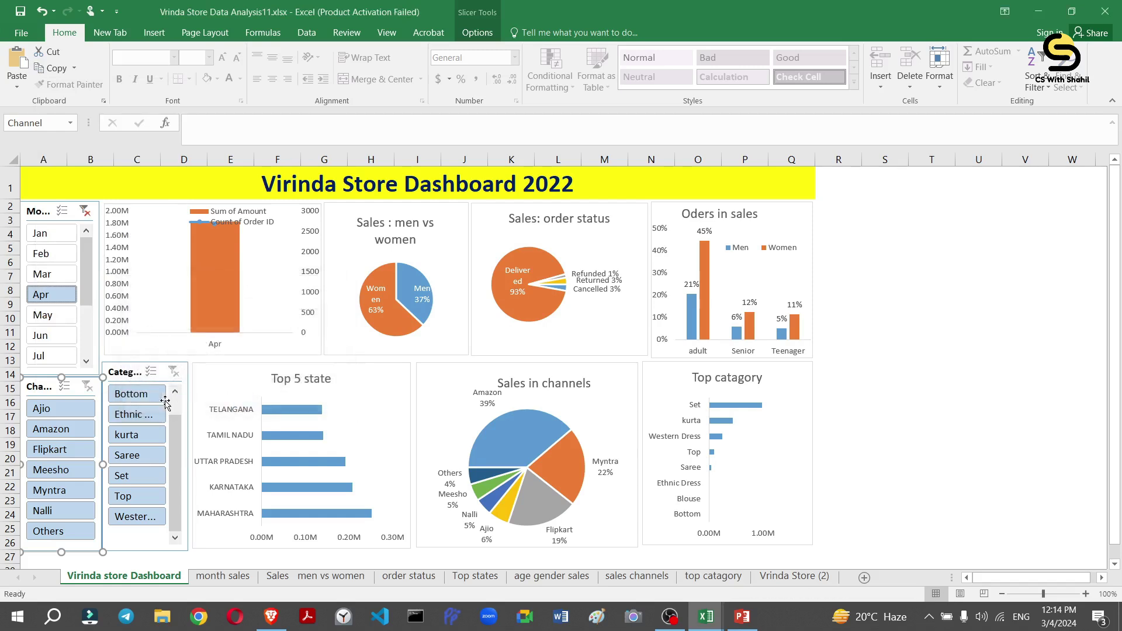
Connect the Category slicer to the age gender, order status, men vs women, sales channels, top catagory and Top states pivot tables.
left_click(125, 379)
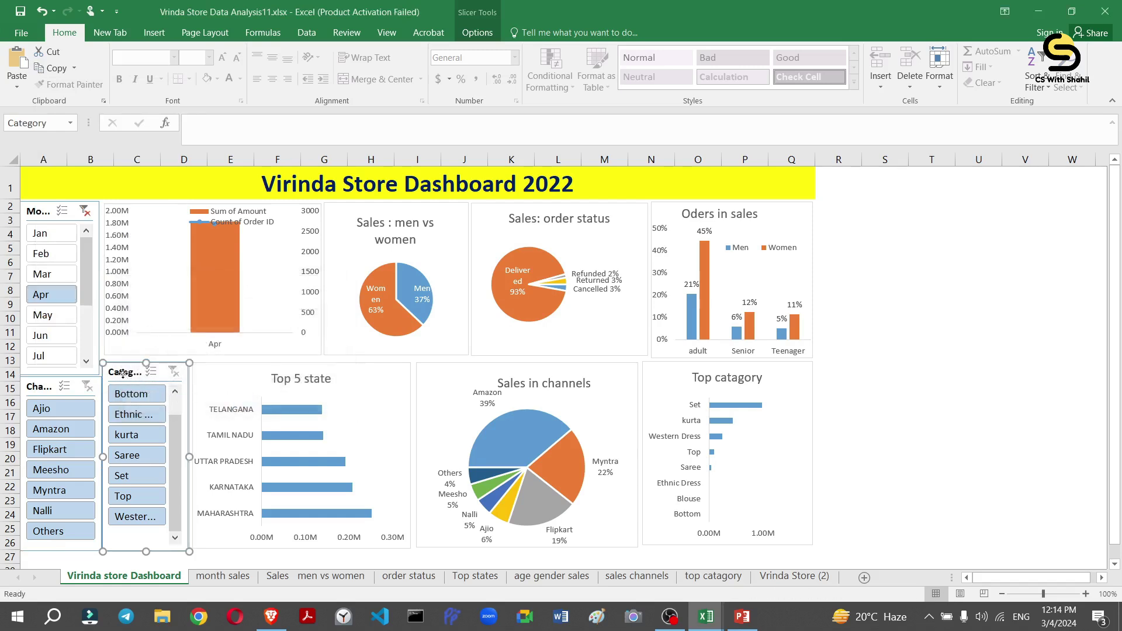
right_click(124, 377)
left_click(164, 240)
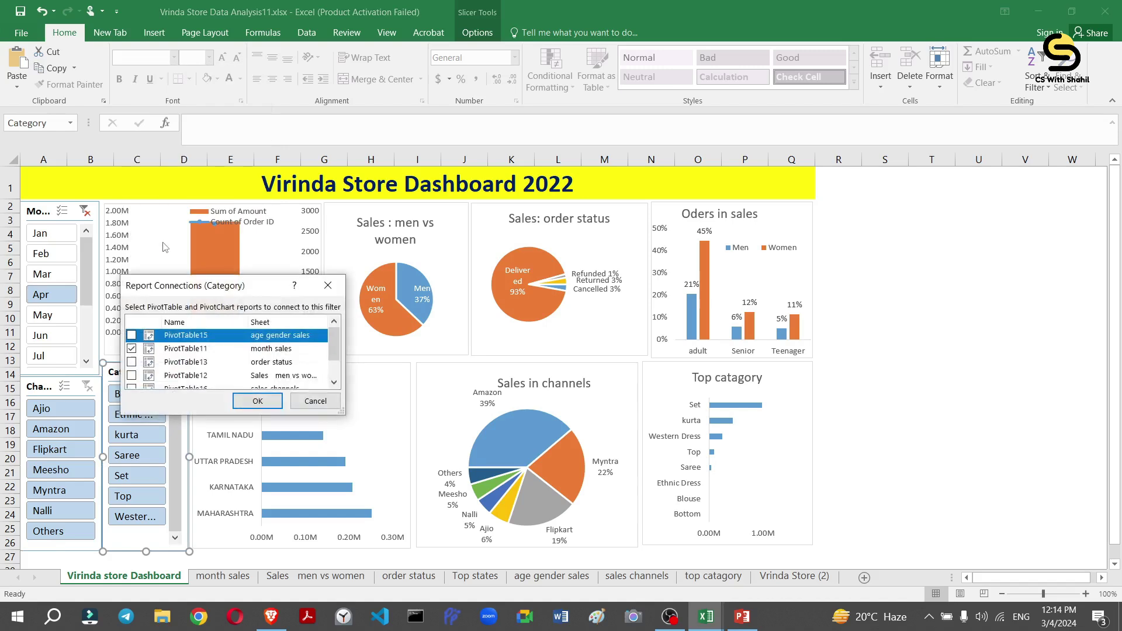
left_click(131, 335)
left_click(132, 361)
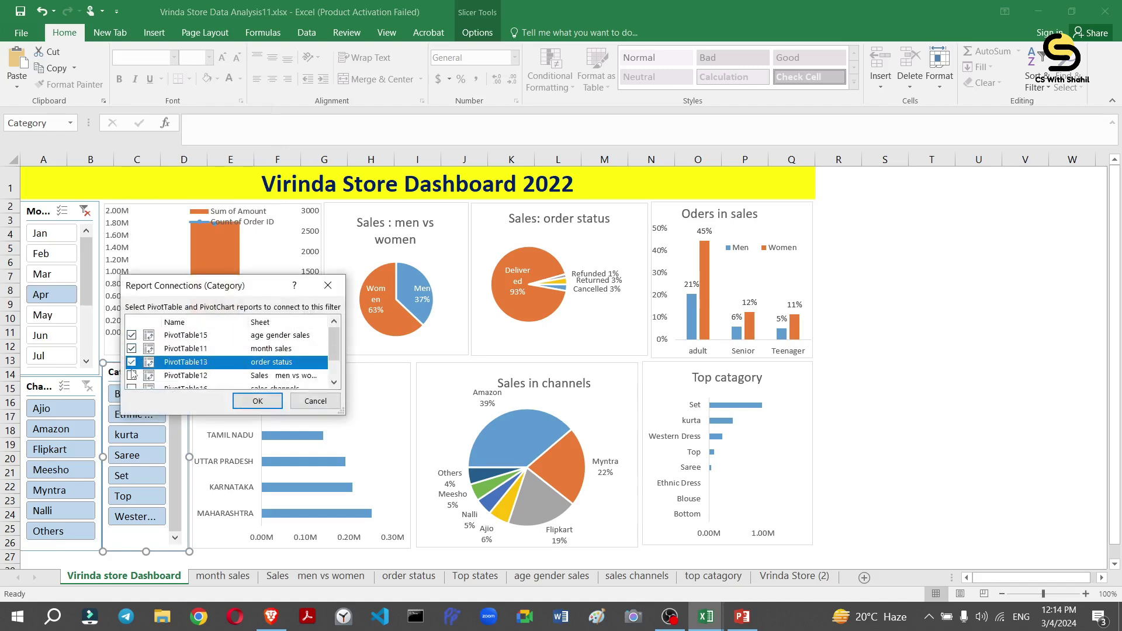
left_click(132, 375)
left_click(132, 387)
left_click(132, 377)
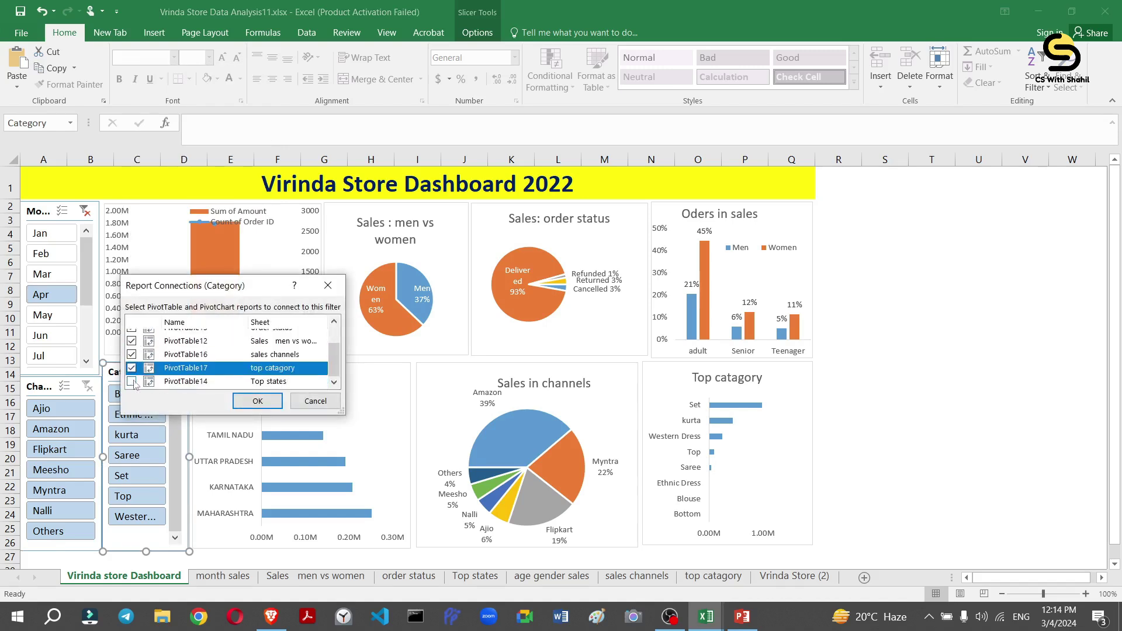
left_click(133, 383)
left_click(257, 401)
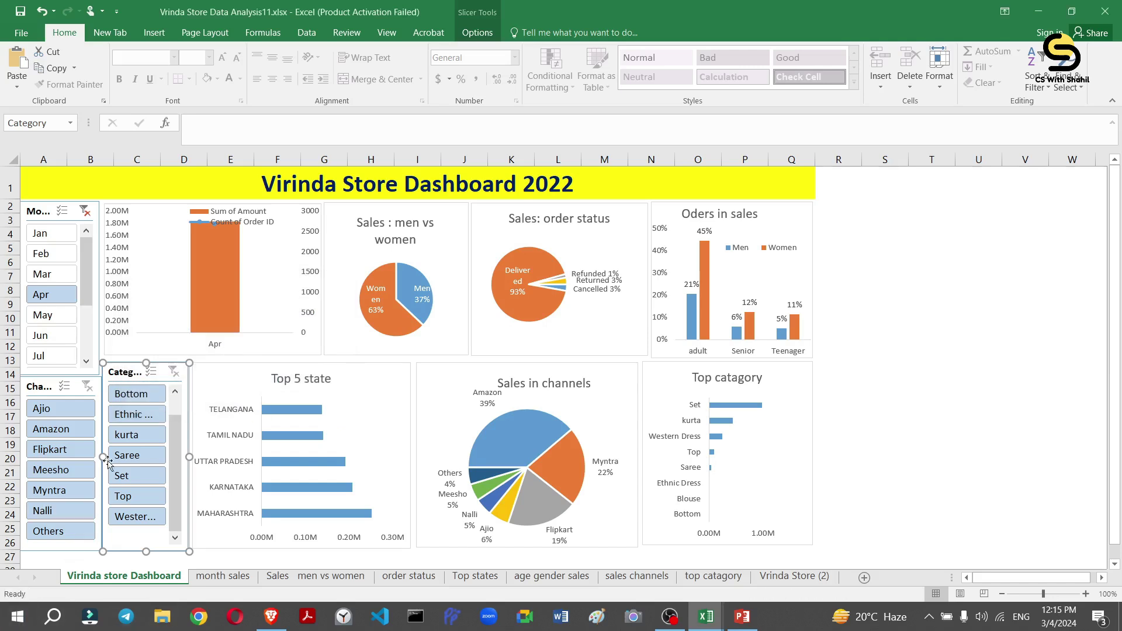
Deselect the Category slicer and clear the Month slicer's filter.
scroll(134, 475, "up", 1)
left_click(910, 390)
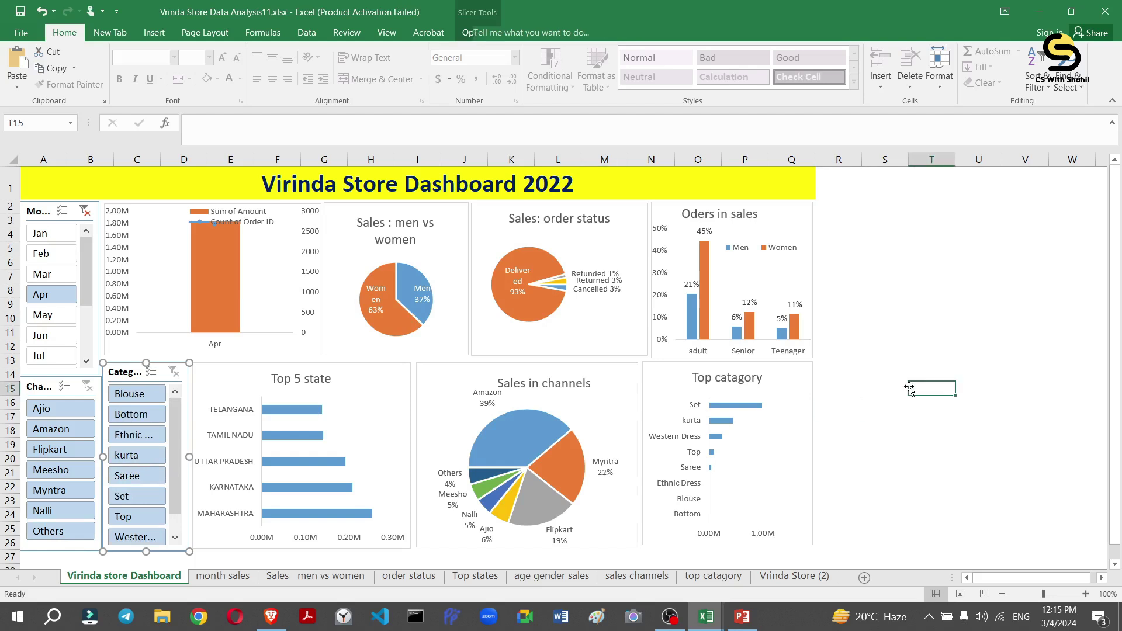
left_click(82, 211)
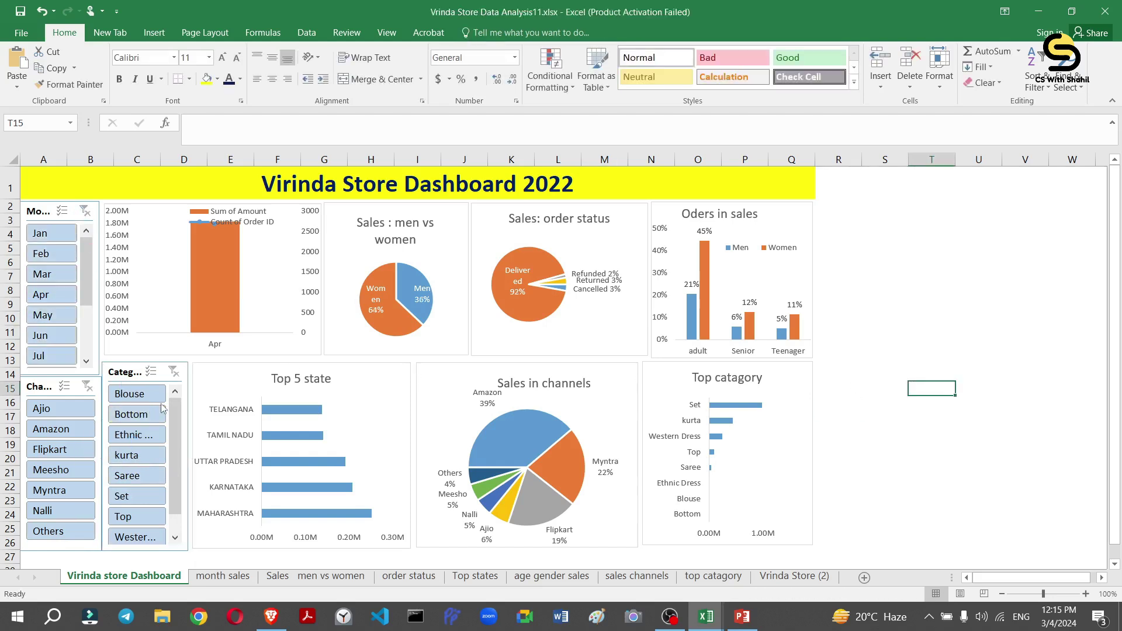
Test the connected slicers by filtering to Blouse, switching to kurta, and adding the Jan month and Amazon channel filters.
left_click(130, 394)
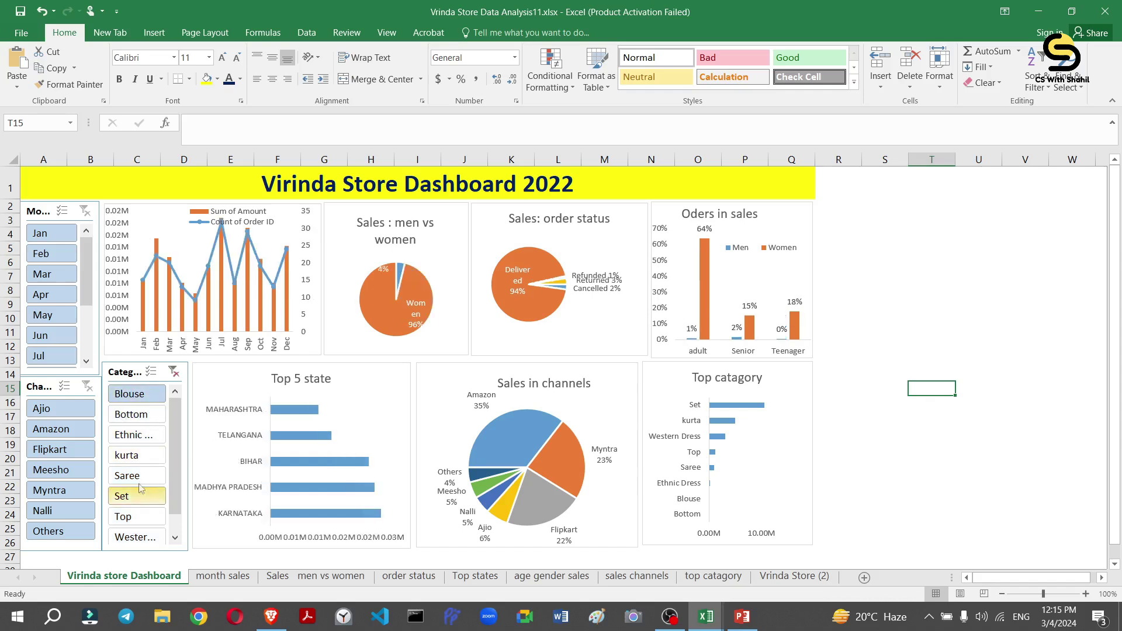
left_click(135, 459)
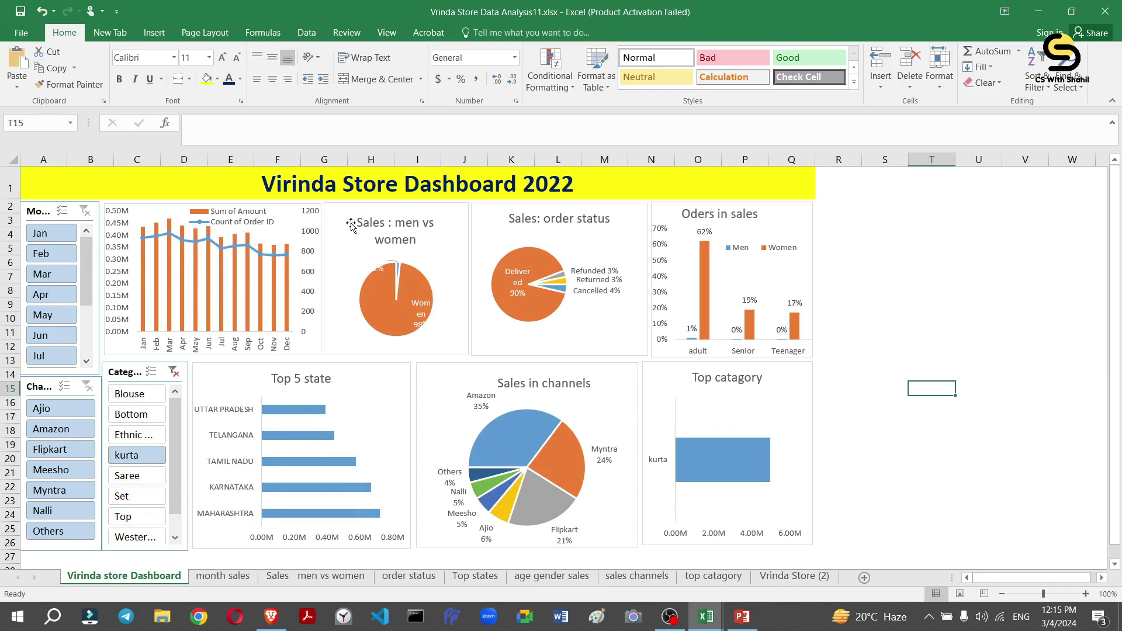
left_click(36, 235)
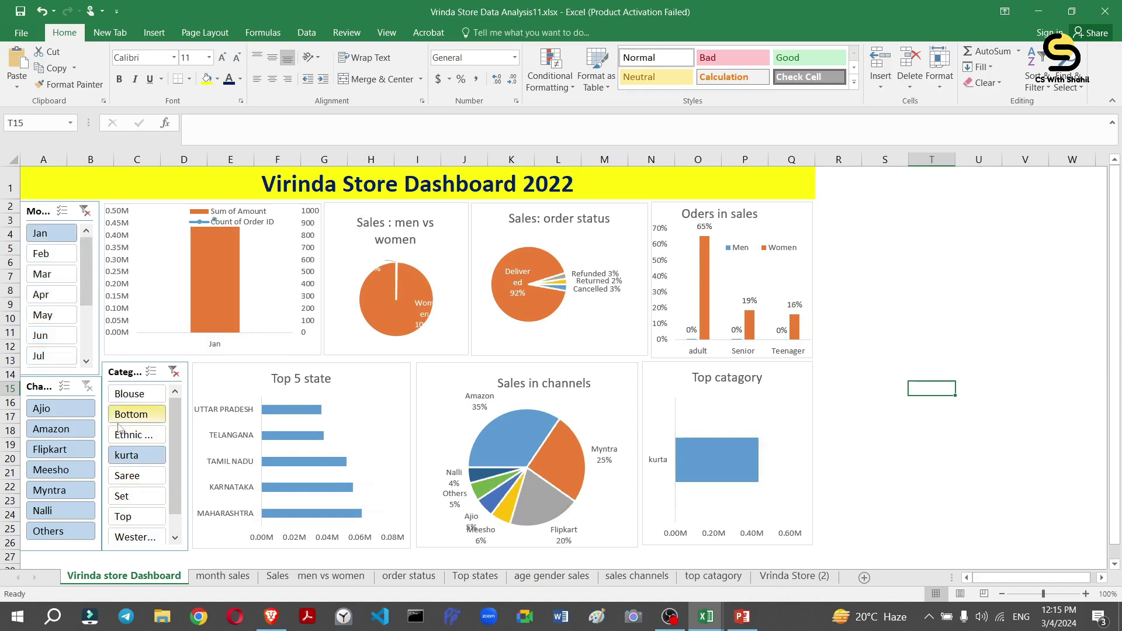
left_click(64, 426)
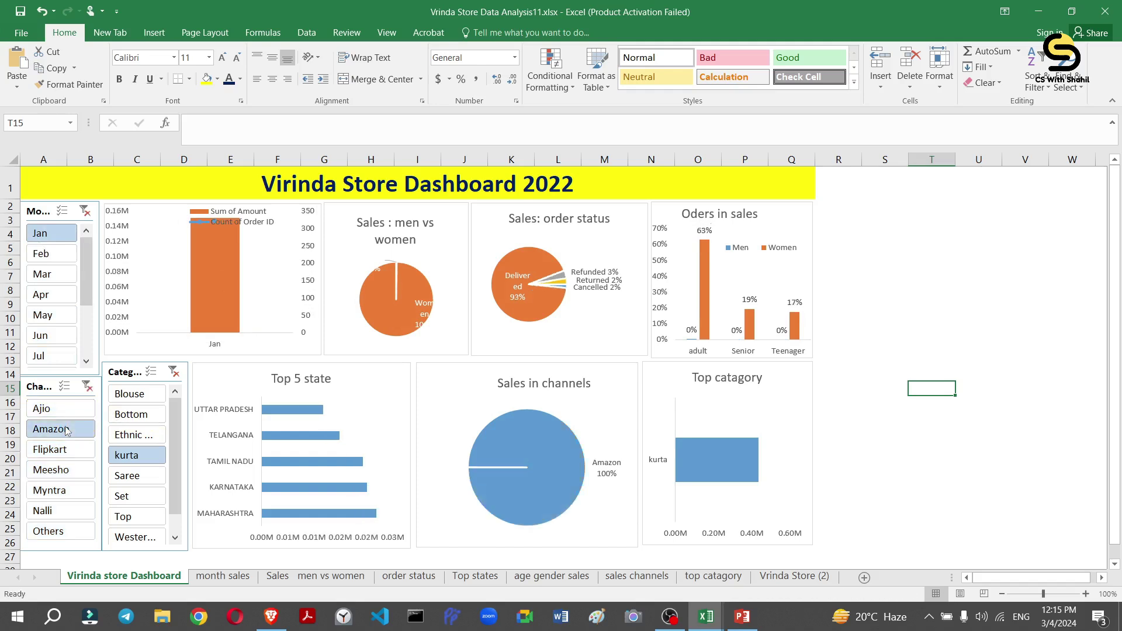
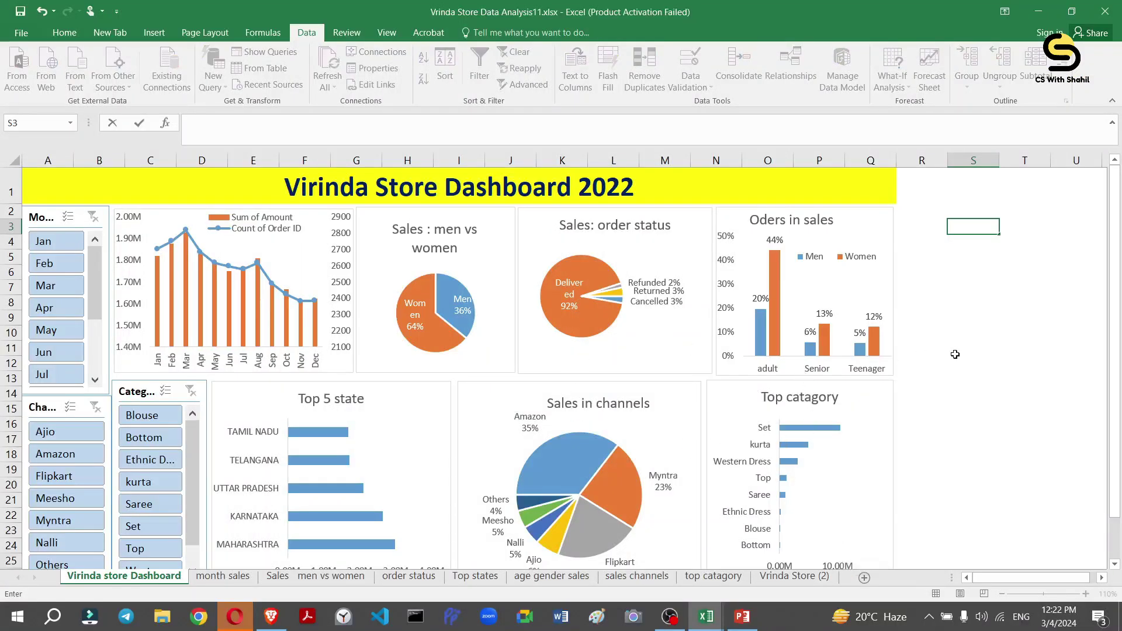
Switch to the EXCEL PROJECT presentation in PowerPoint and show the Sample Insights slide.
left_click(740, 618)
scroll(71, 486, "down", 2)
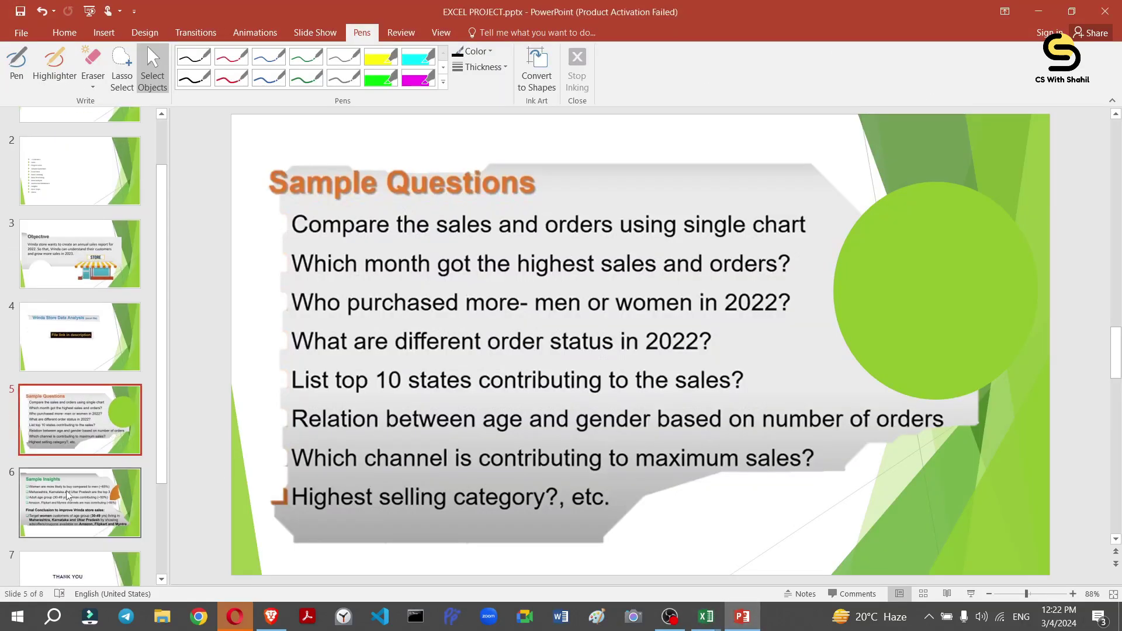
left_click(67, 496)
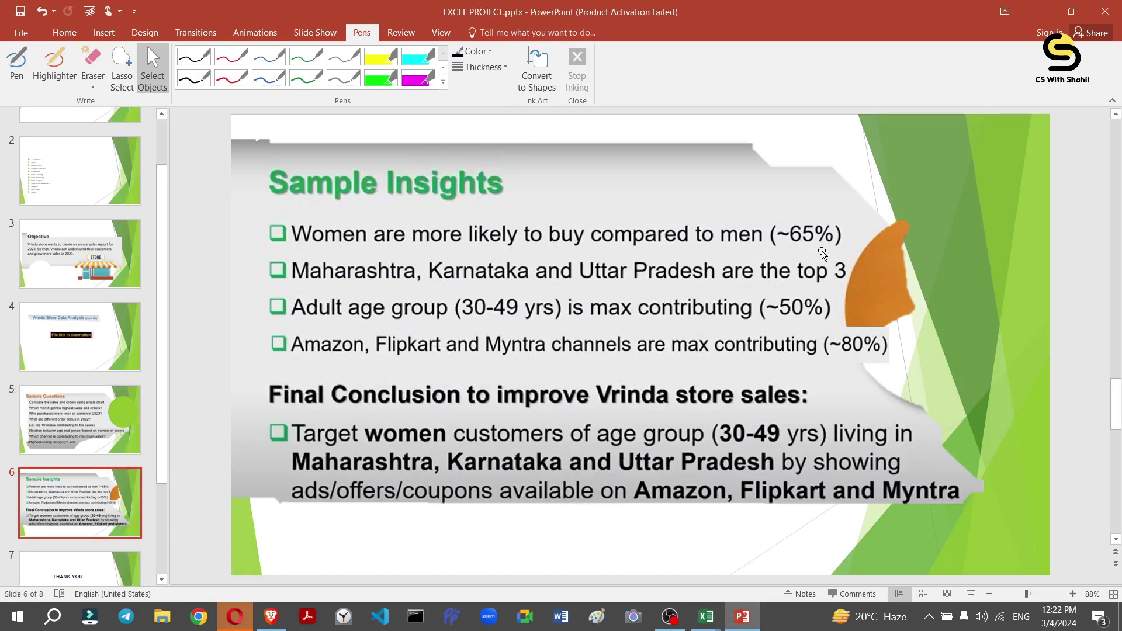
Compare the Sample Insights in PowerPoint with the gender, Top 5 state, age group and channel charts on the Excel dashboard.
key("alt+Tab")
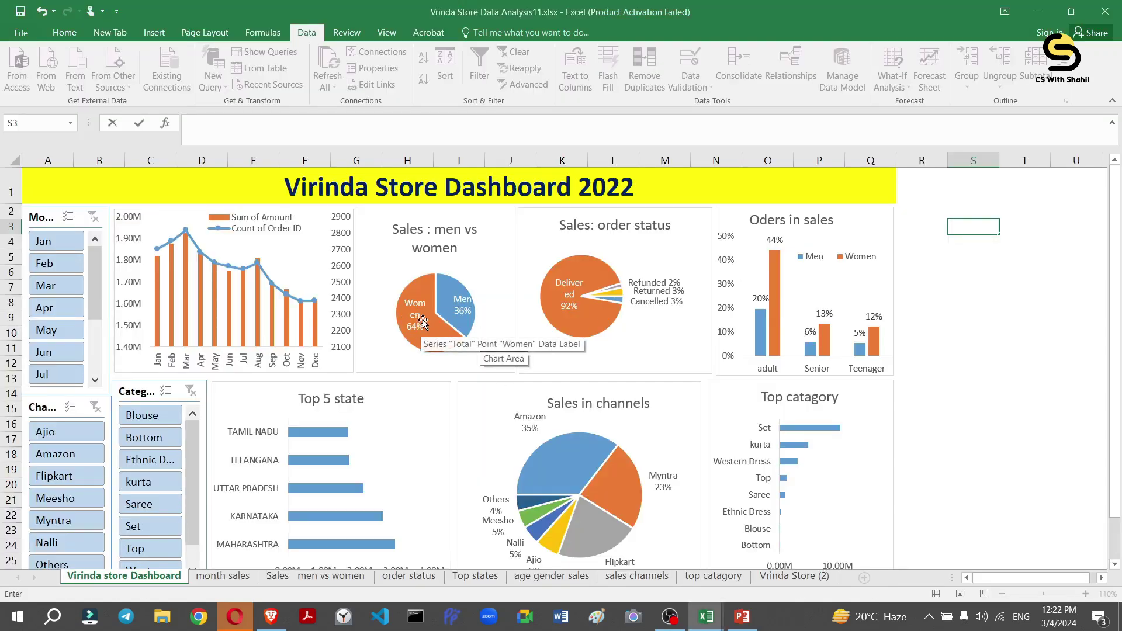
key("alt+Tab")
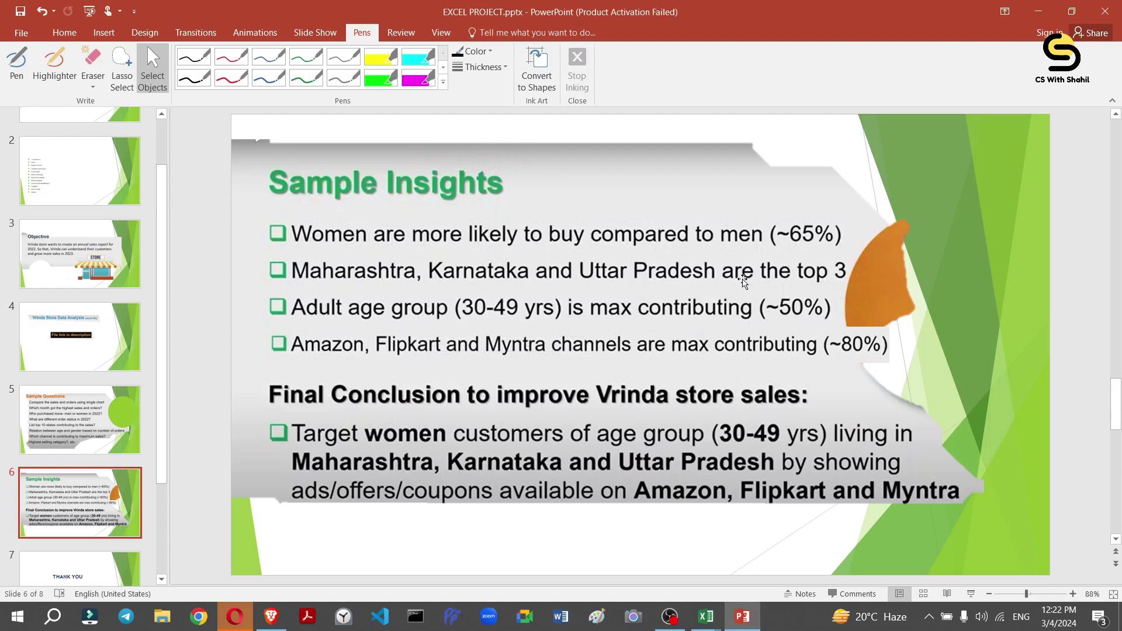
key("alt+Tab")
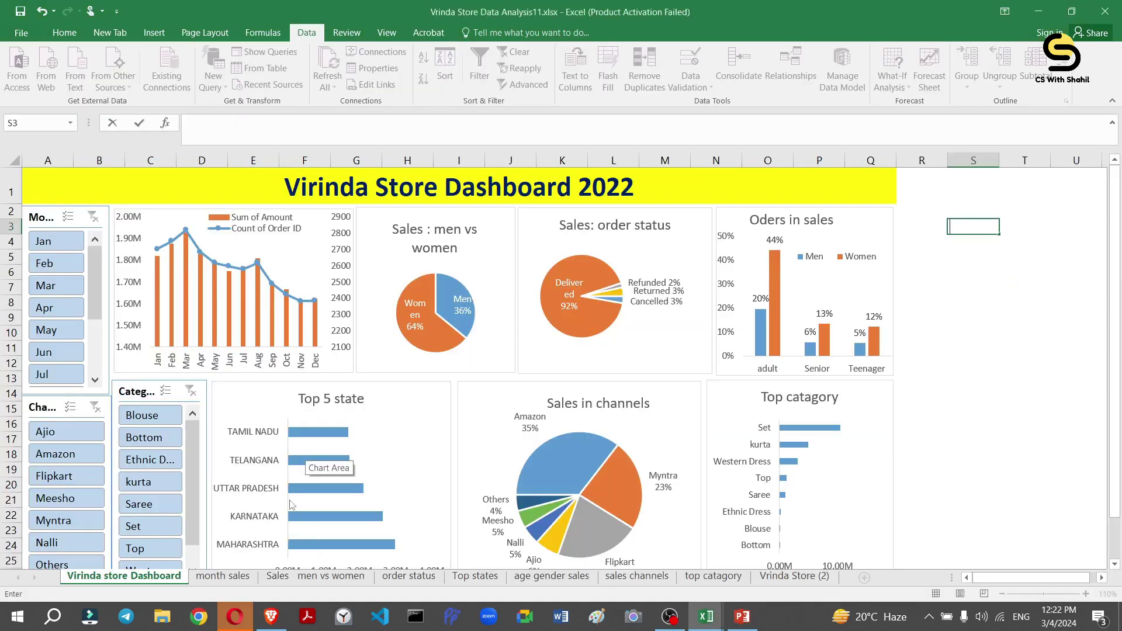
key("alt+Tab")
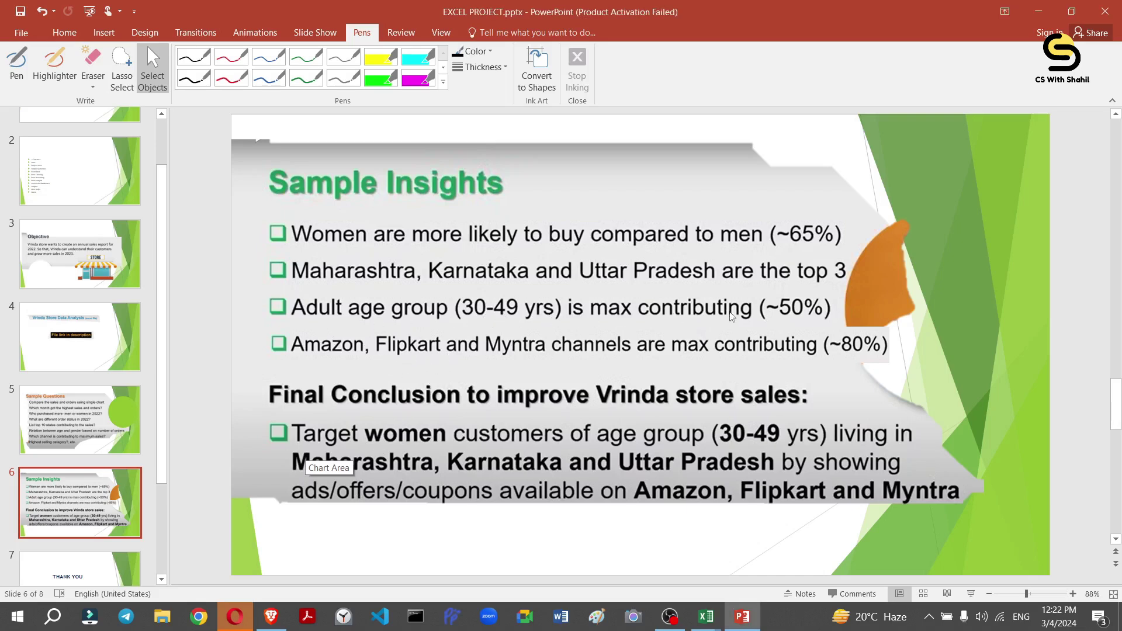
key("alt+Tab")
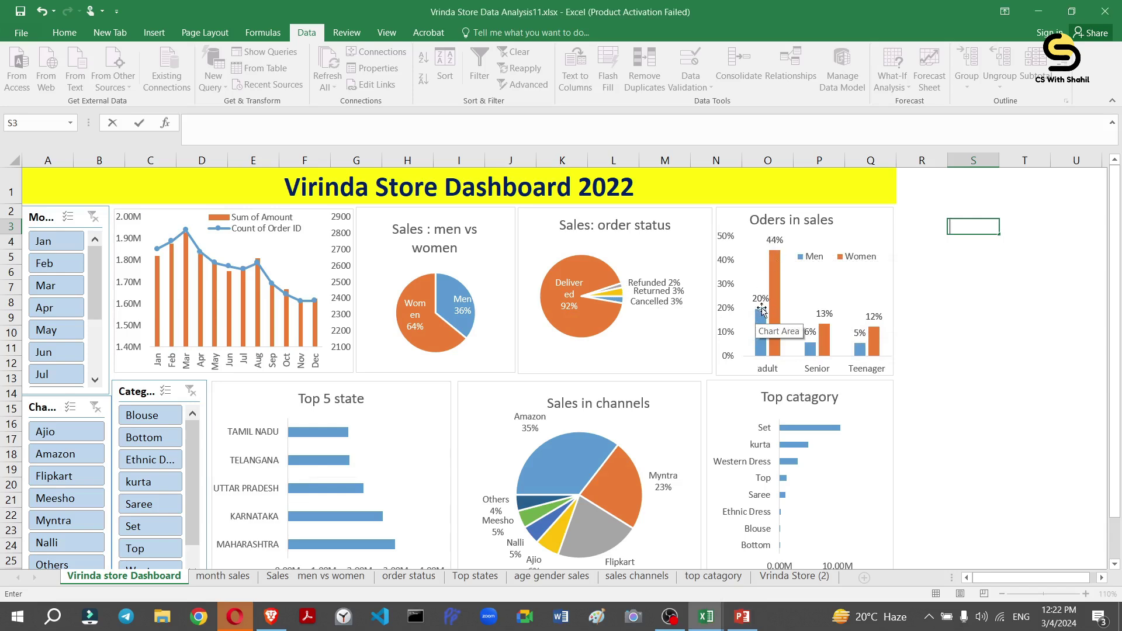
mouse_move(761, 324)
key("alt+Tab")
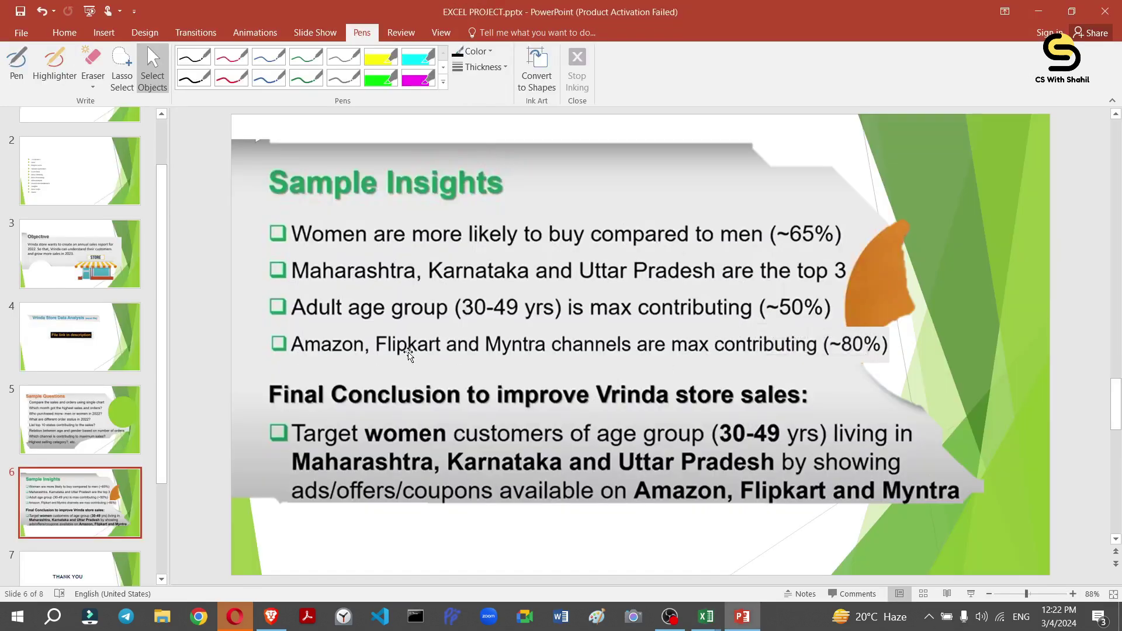
key("alt+Tab")
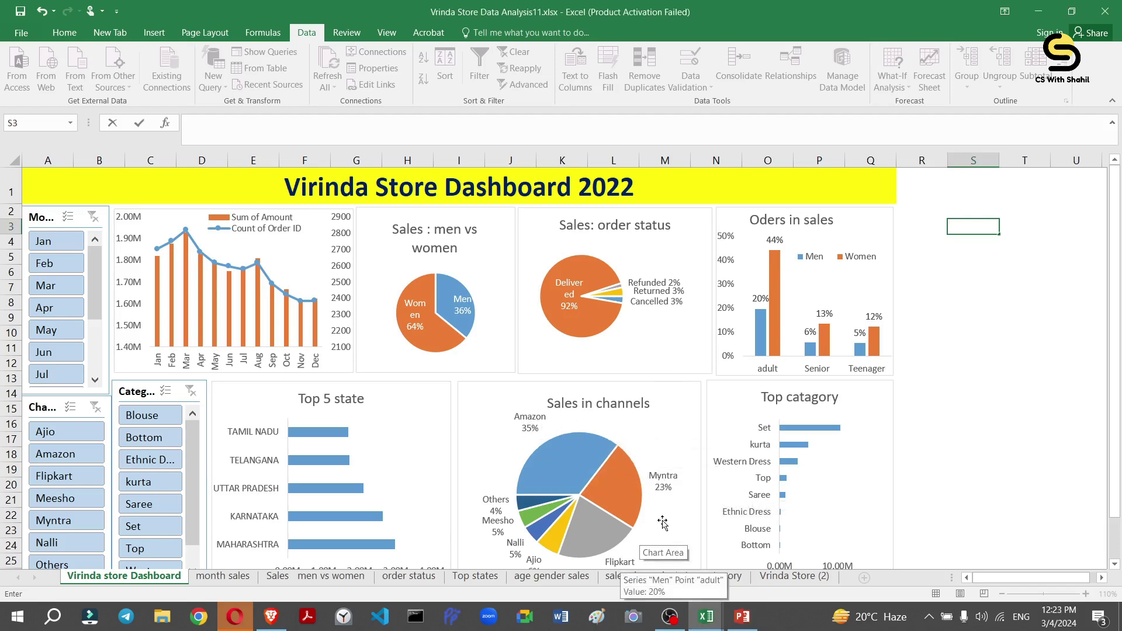
key("alt+Tab")
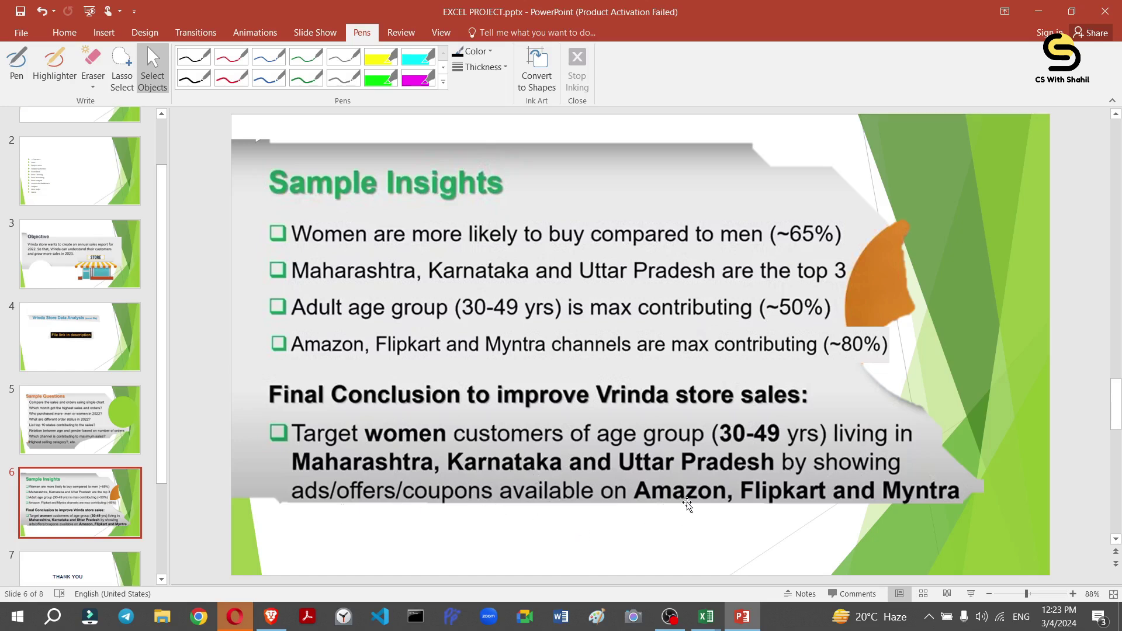
Return to the Excel dashboard and look over its full layout.
key("alt+Tab")
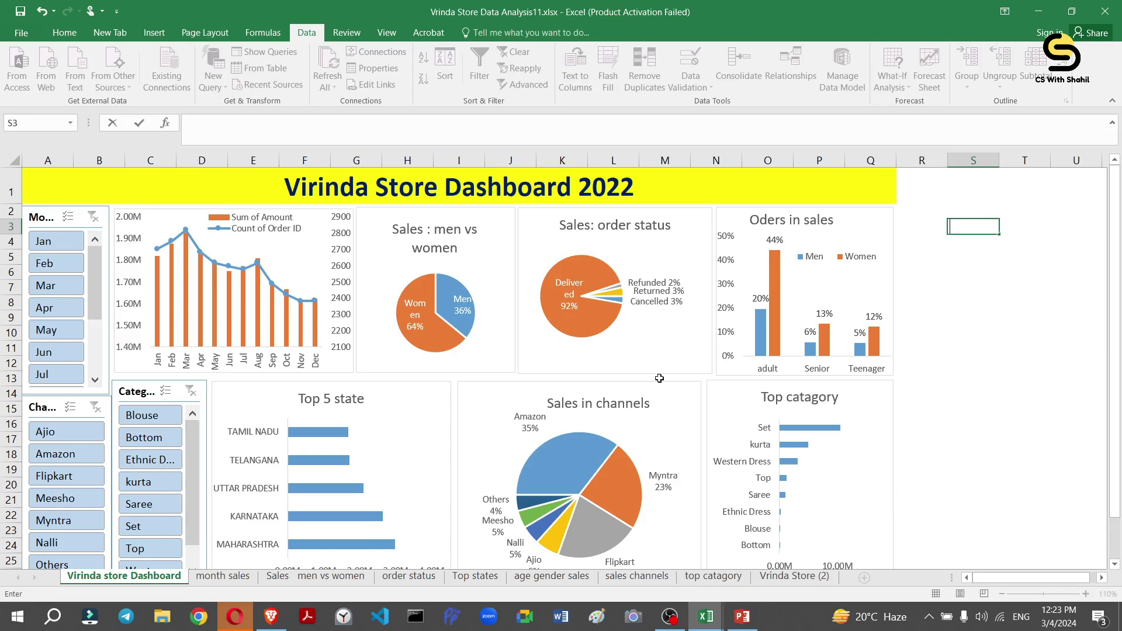
scroll(660, 379, "down", 5)
scroll(660, 383, "up", 5)
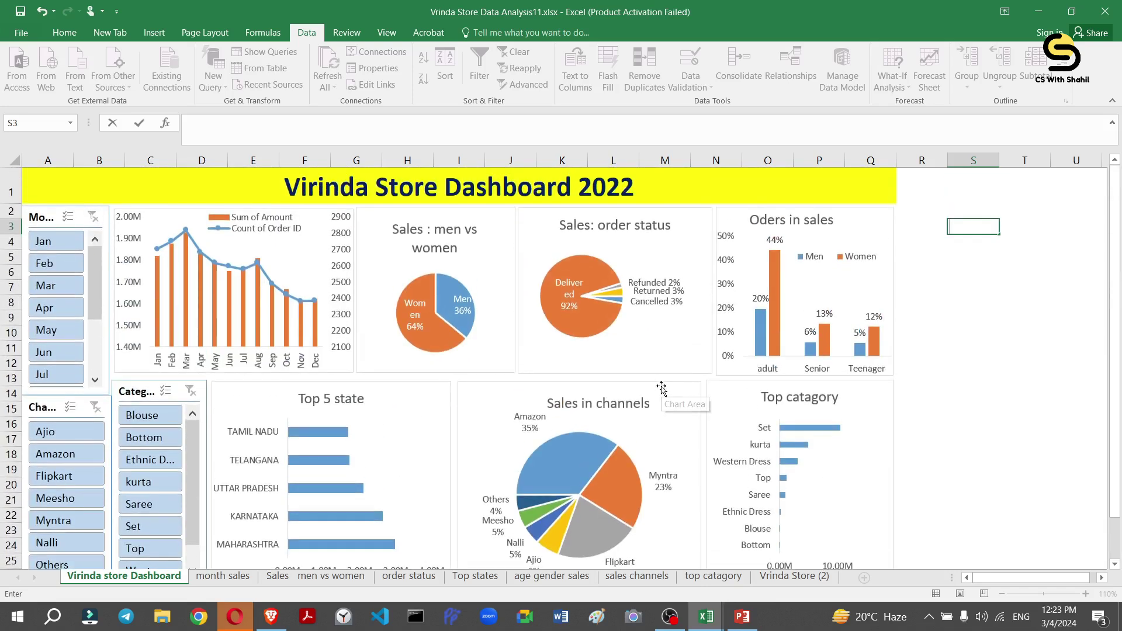